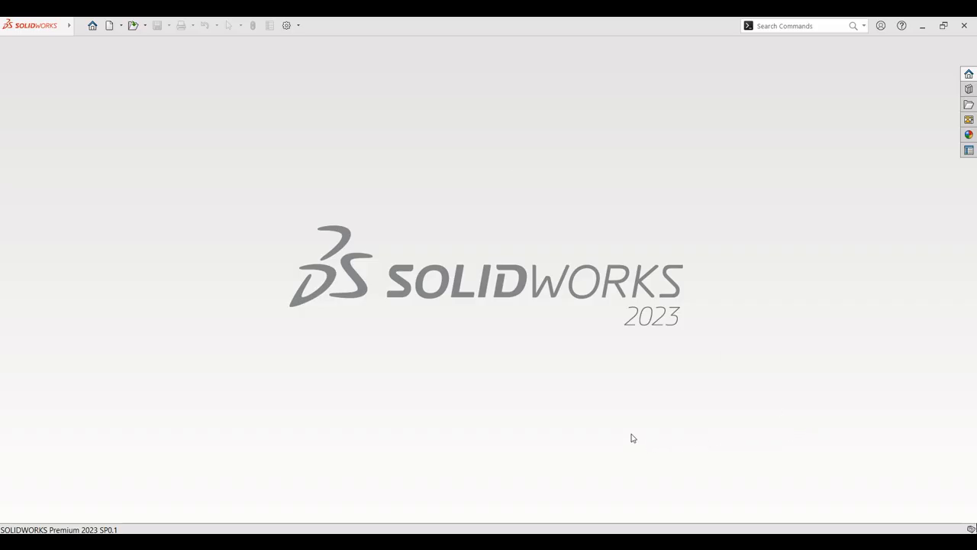
- Create a new drawing document
left_click(121, 26)
left_click(123, 39)
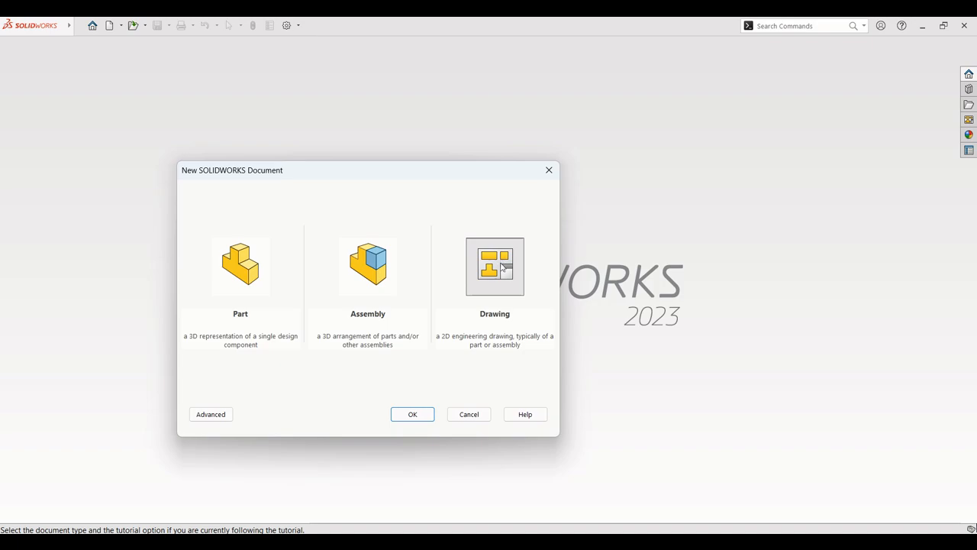
left_click(501, 267)
left_click(412, 414)
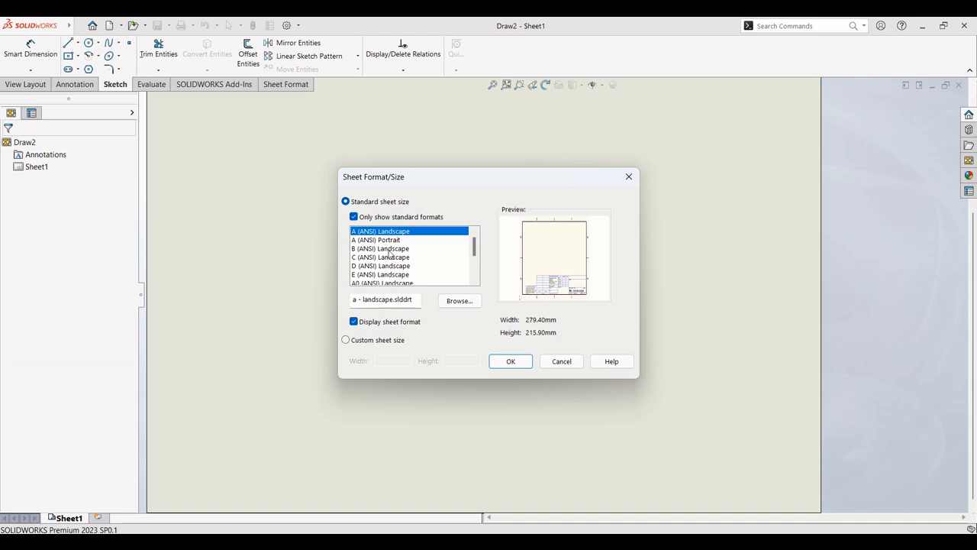
- Apply the custom sheet format file "a4 - landscape_.slddrt" from the software install (E:) drive to the new sheet
scroll(391, 255, "down", 1)
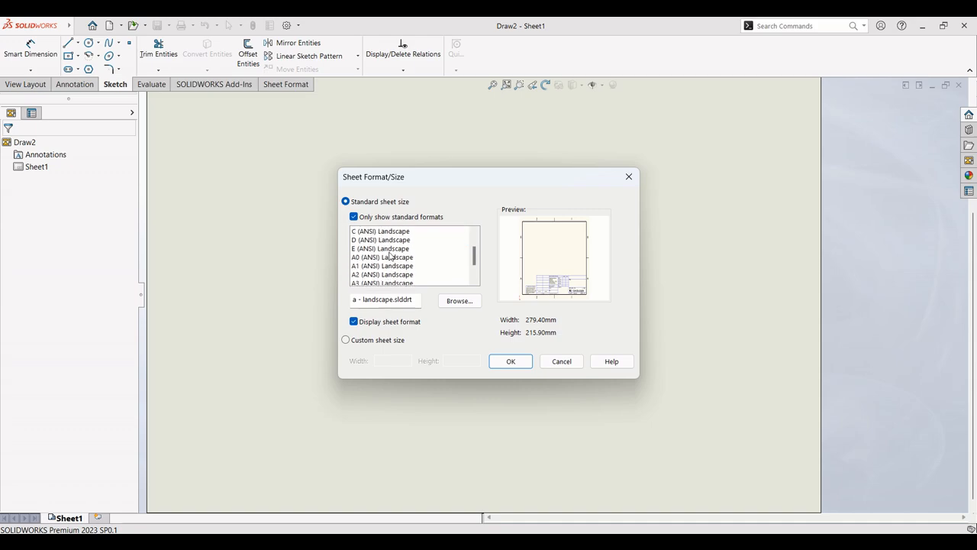
scroll(391, 257, "down", 1)
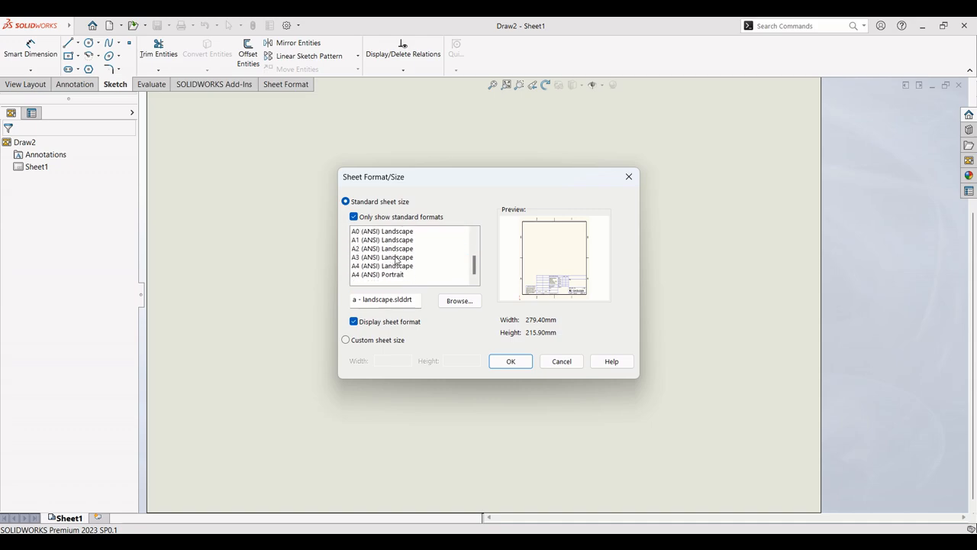
scroll(396, 262, "up", 2)
scroll(395, 249, "down", 1)
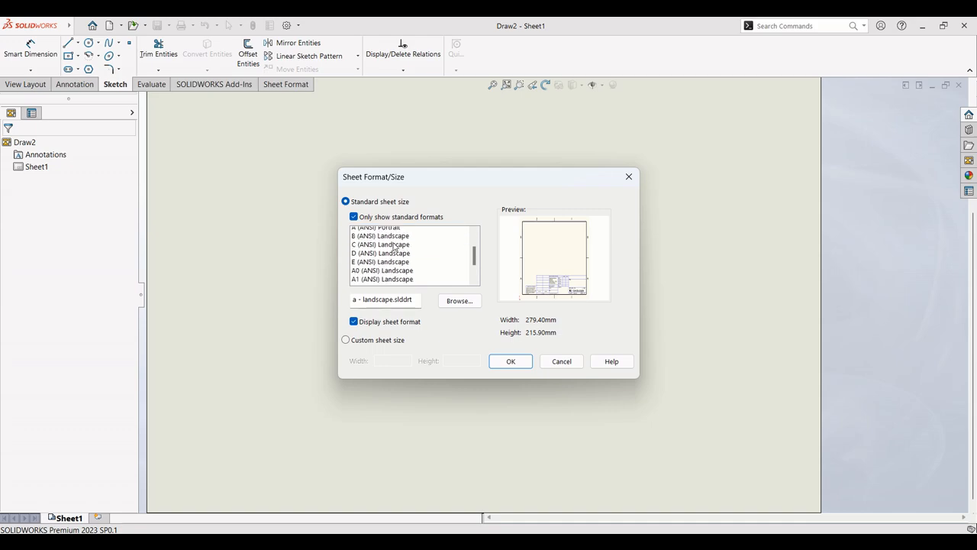
scroll(395, 250, "down", 1)
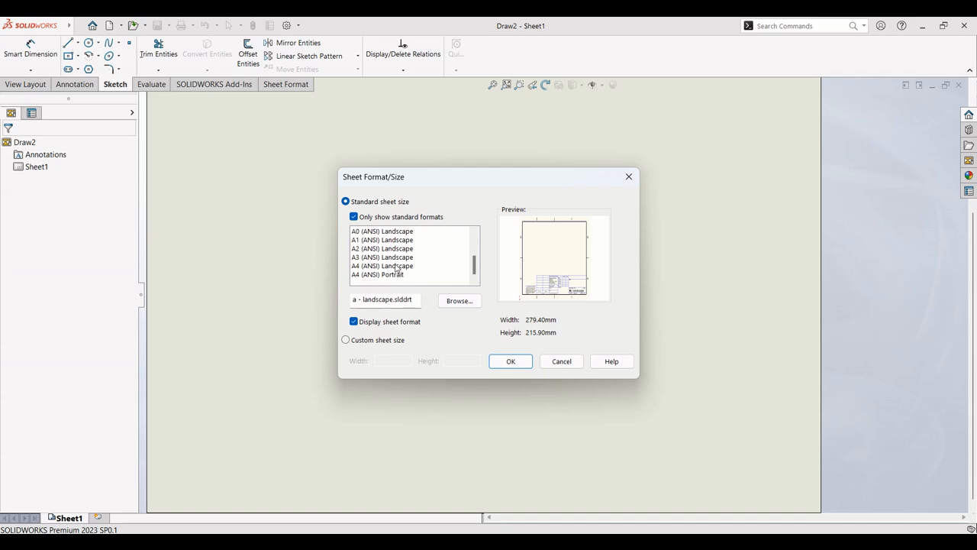
left_click(458, 301)
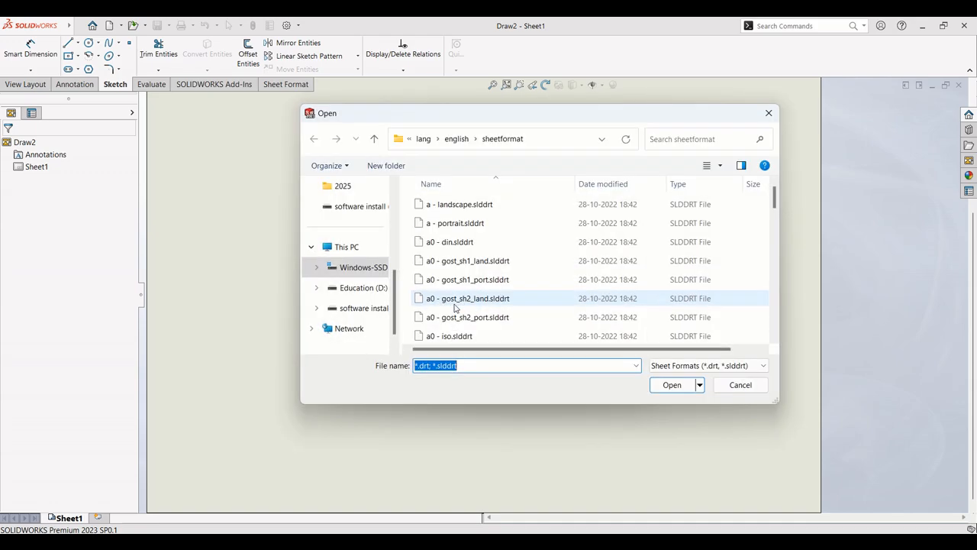
left_click(359, 307)
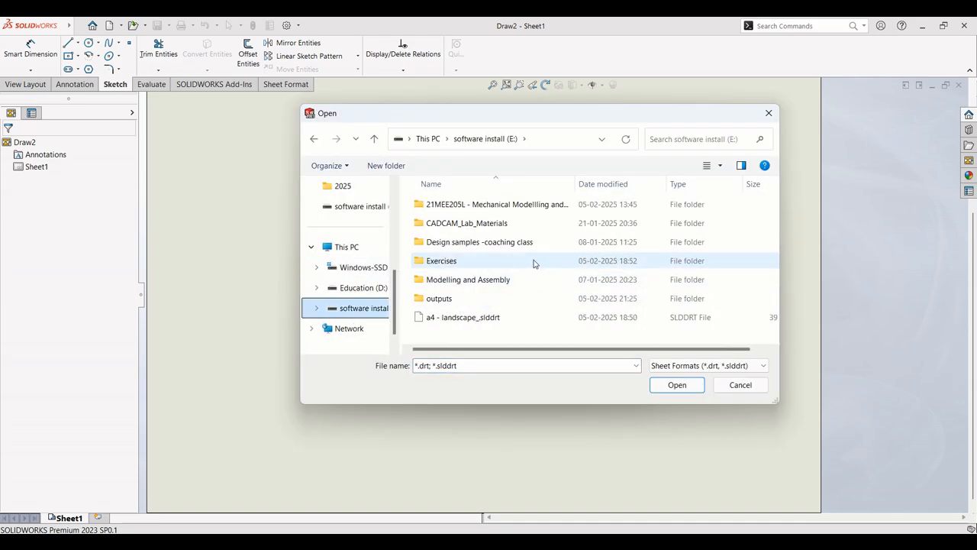
left_click(458, 317)
left_click(671, 383)
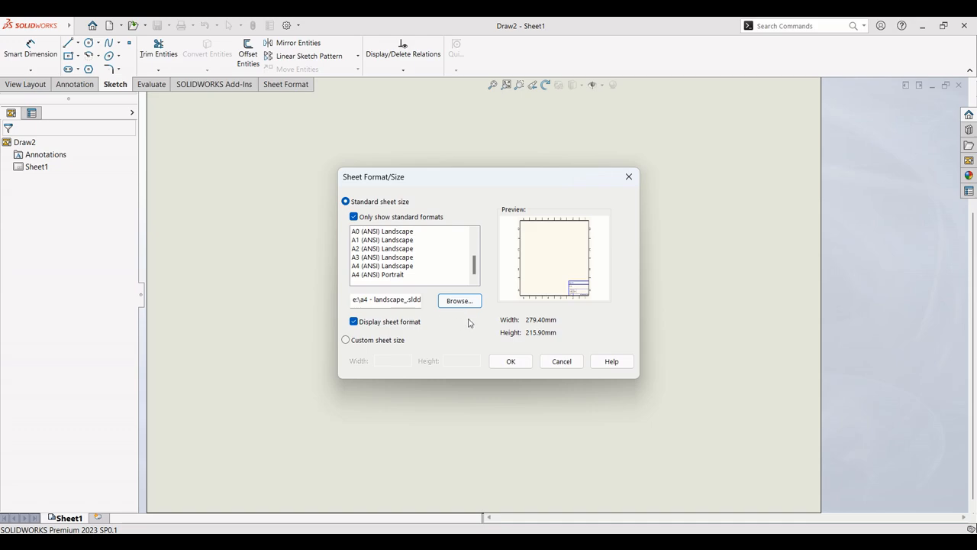
left_click(511, 362)
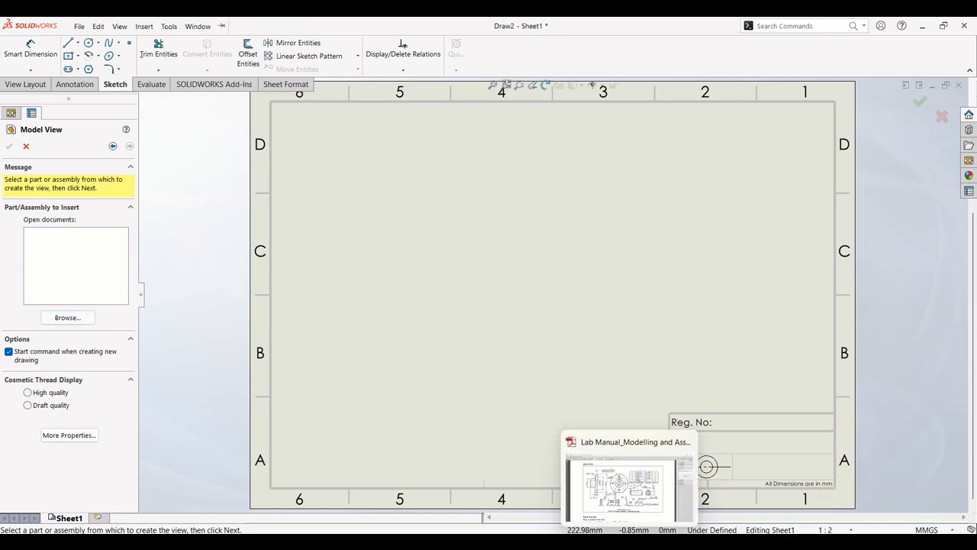
- Check the flanged coupling drawing in the lab manual PDF, and load the Flange part from the Flange Coupling folder for the model view
left_click(622, 488)
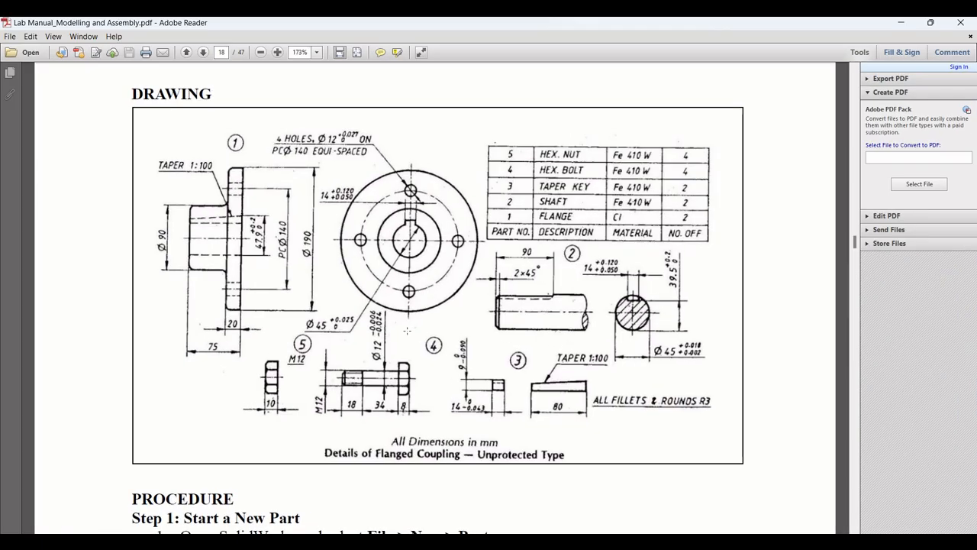
key("alt+Tab")
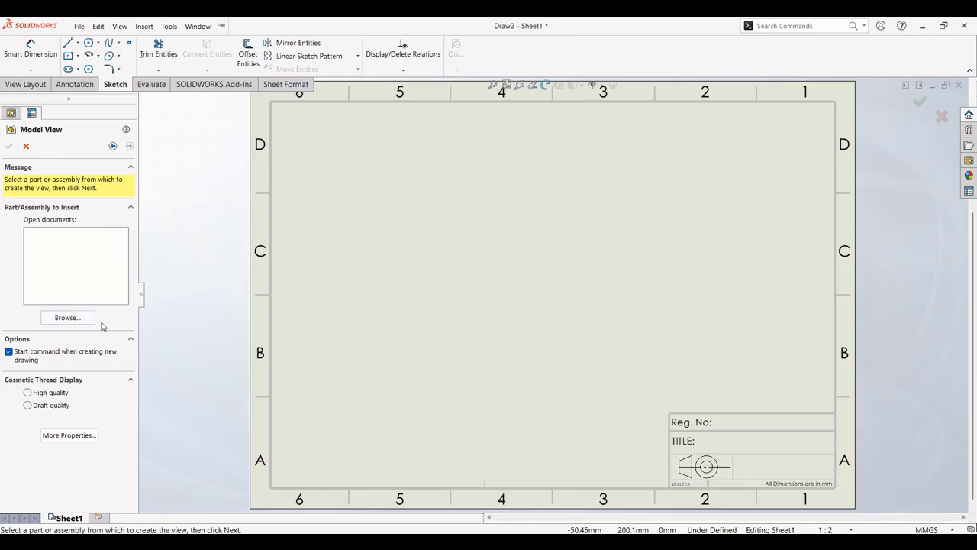
left_click(67, 317)
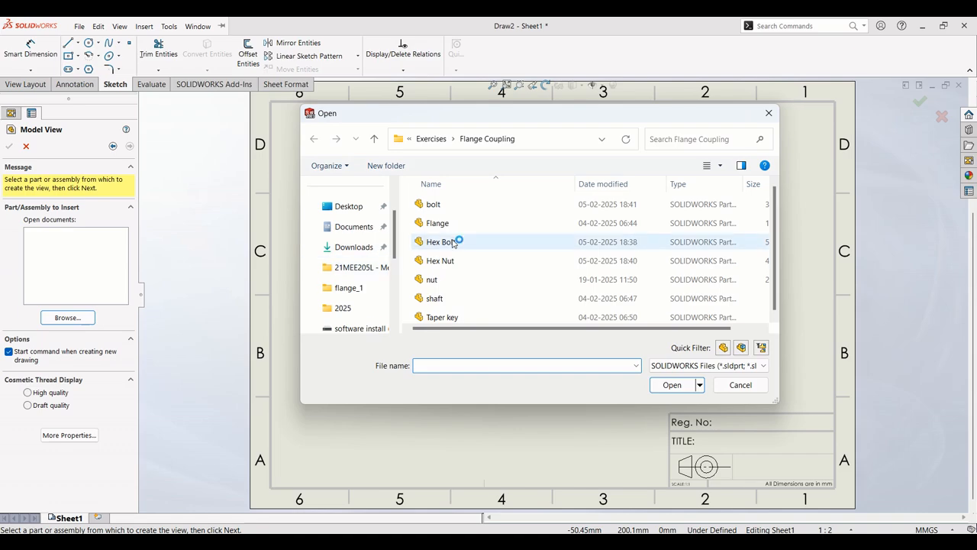
left_click(438, 223)
left_click(671, 384)
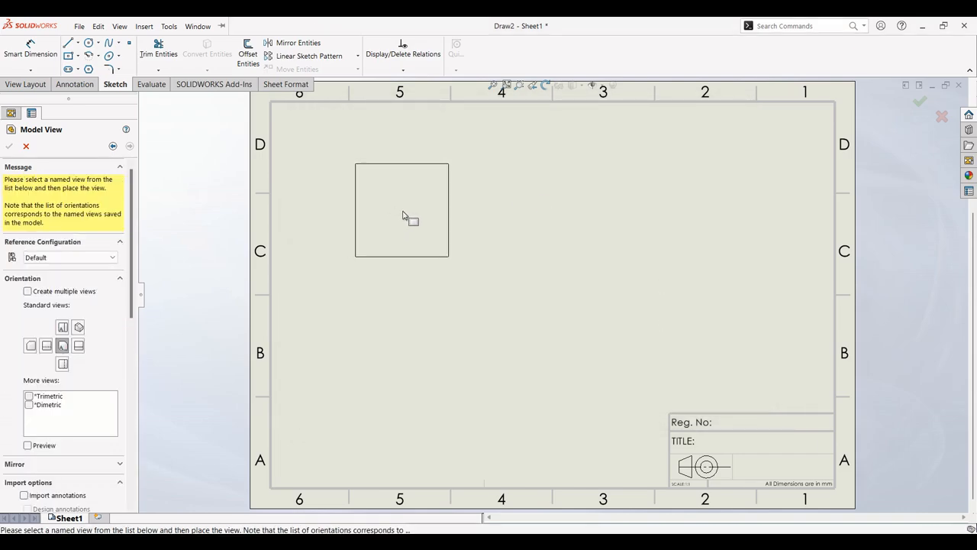
- Place the flange's front view in the upper part of the sheet and a projected side view to its right
left_click(444, 220)
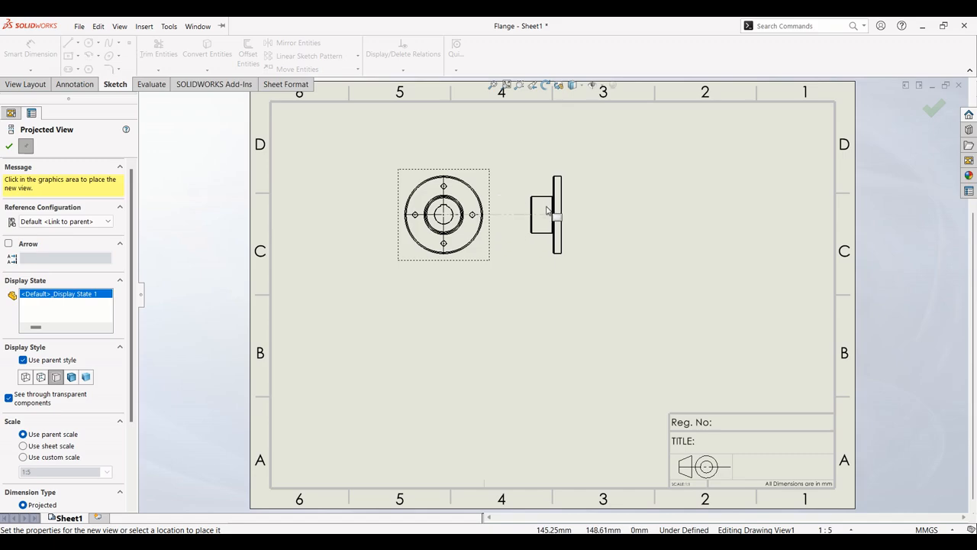
left_click(547, 212)
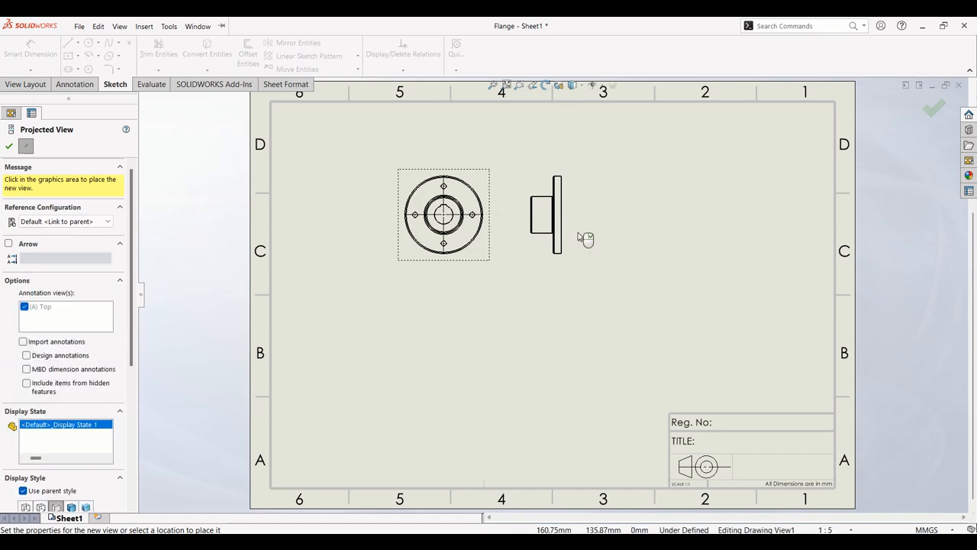
left_click(9, 146)
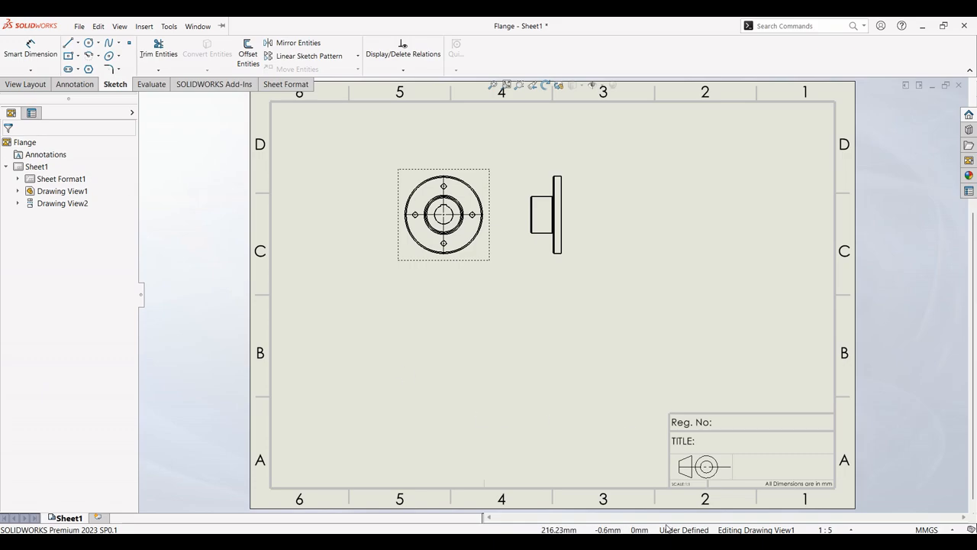
- Compare the layout with the lab manual drawing and move the projected side view to the left of the circular front view
key("alt+Tab")
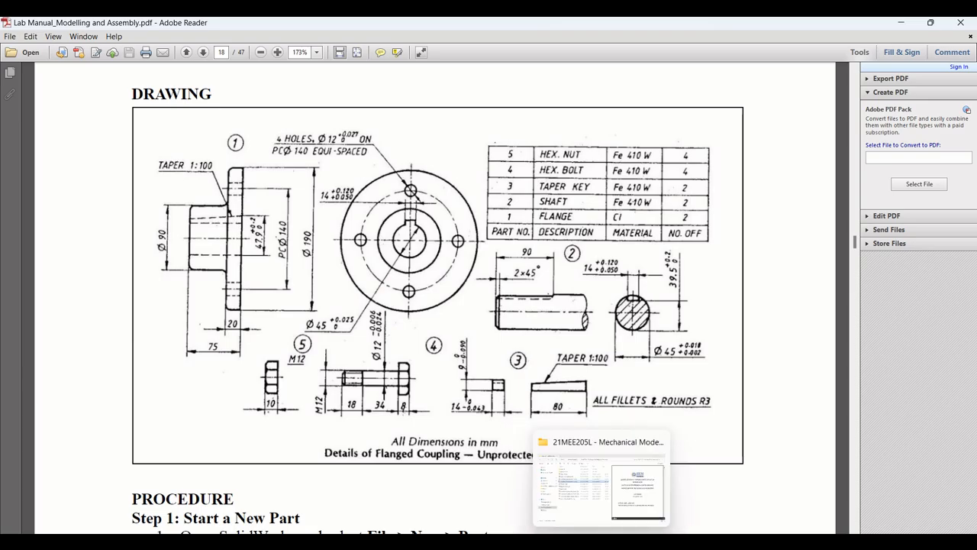
left_click(574, 542)
left_click(537, 262)
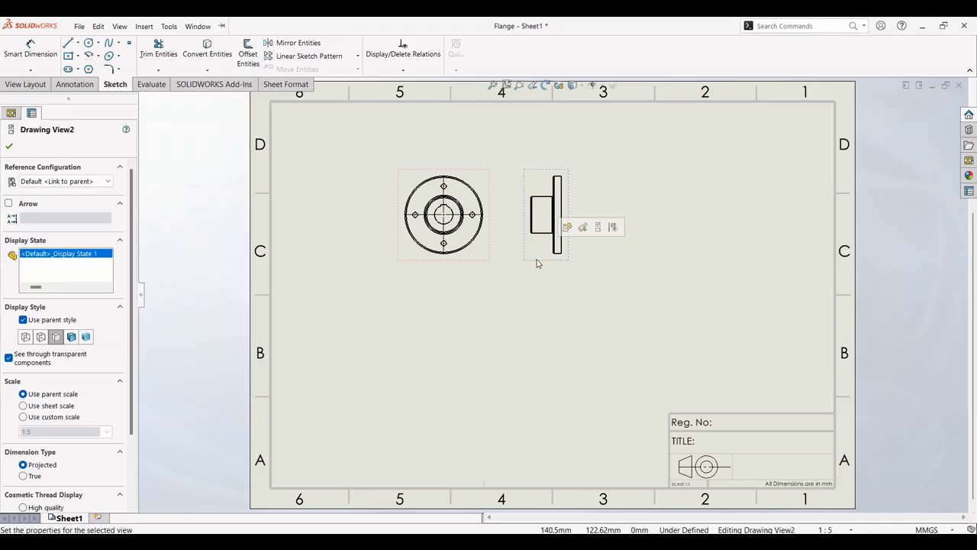
mouse_move(537, 262)
left_mouse_down()
mouse_move(294, 240)
mouse_move(330, 248)
left_mouse_up()
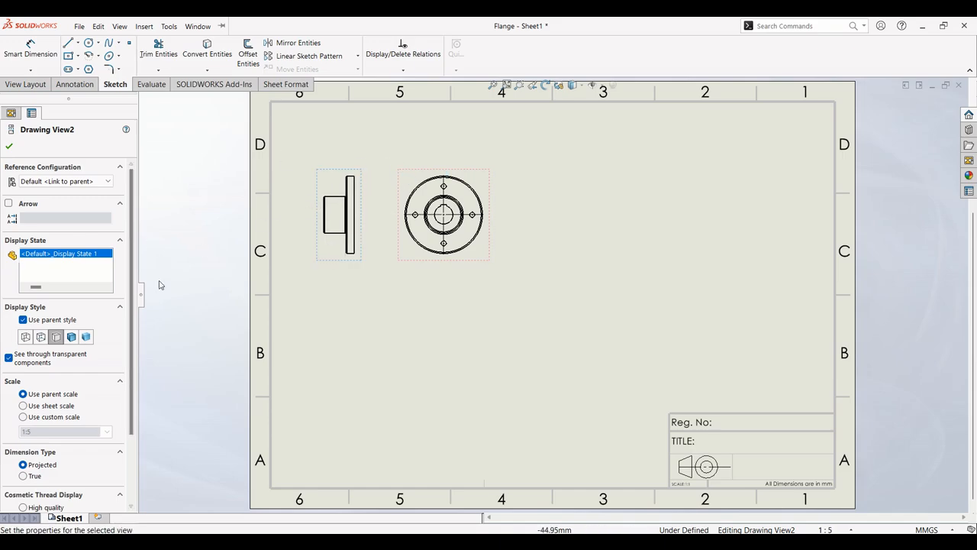
- Give the flange's side view a custom scale of 1:3
left_click(46, 417)
left_click(45, 431)
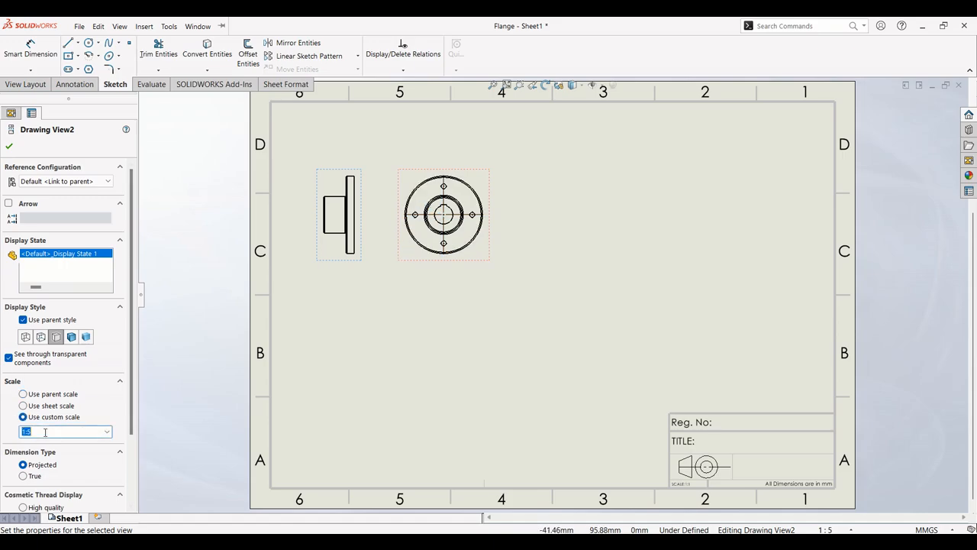
key("BackSpace")
type("3")
key("Return")
left_click(256, 419)
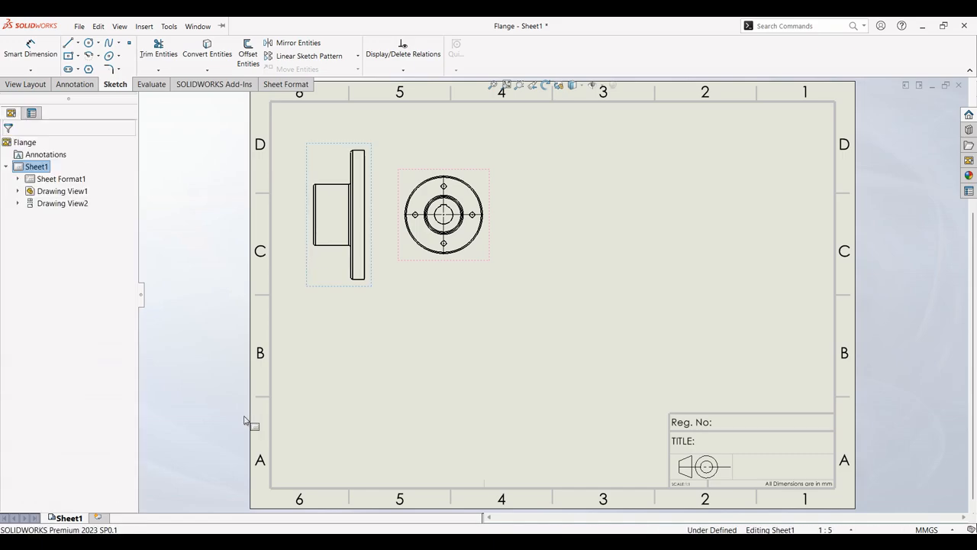
- Set the circular front view's custom scale to 1:3 and move the view slightly right and down, away from the side view
left_click(432, 261)
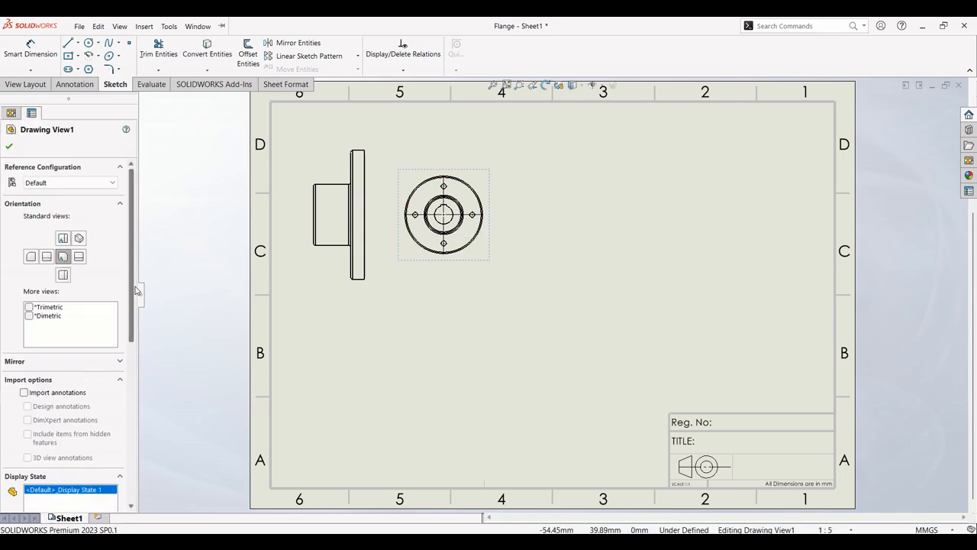
scroll(61, 343, "down", 5)
left_click(54, 388)
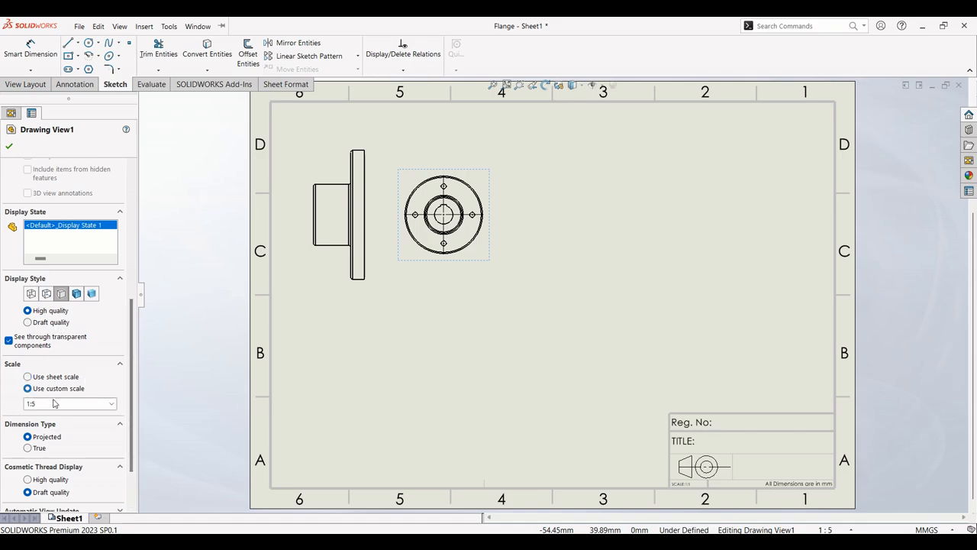
type("1:3")
key("Return")
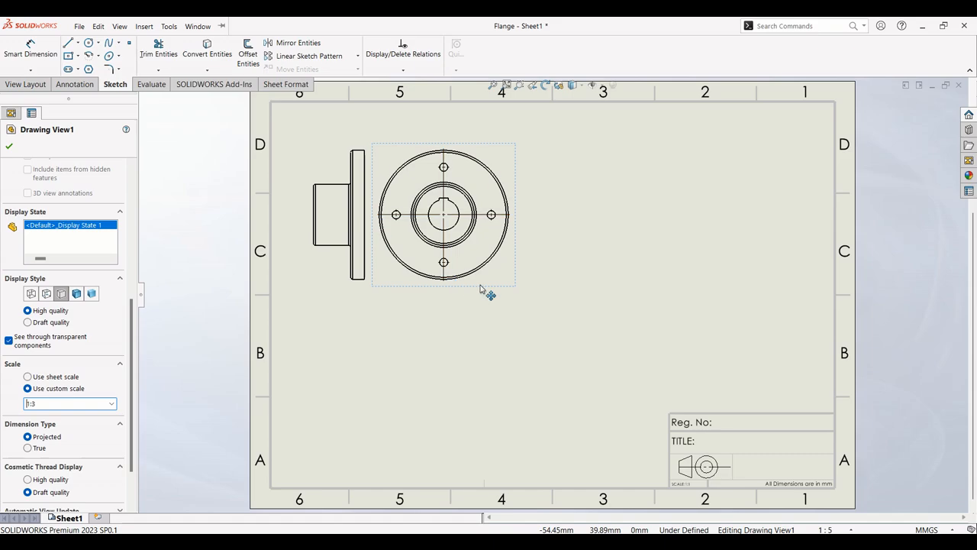
left_click_drag(489, 289, 517, 295)
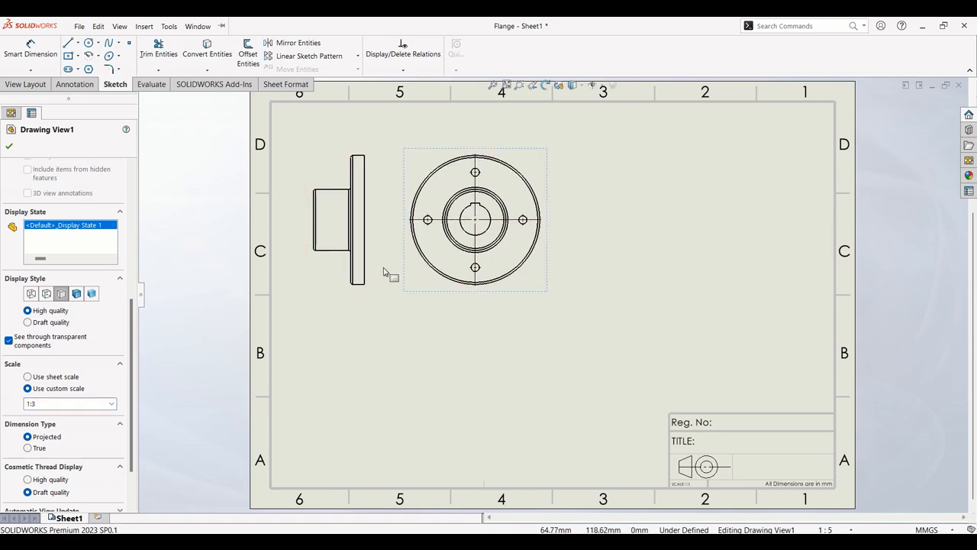
scroll(68, 354, "down", 2)
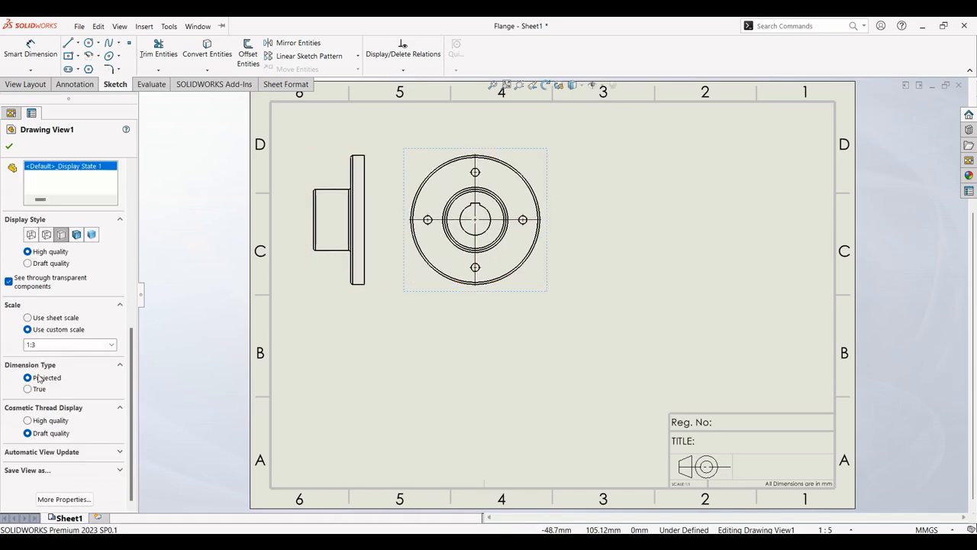
scroll(74, 432, "up", 10)
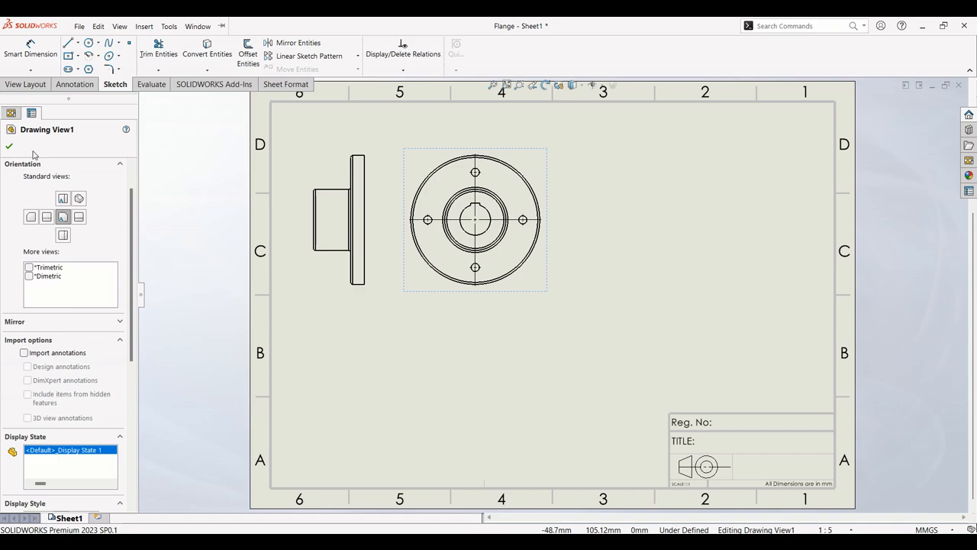
left_click(9, 146)
- Change the side view's display style to Hidden Lines Visible
scroll(454, 142, "down", 2)
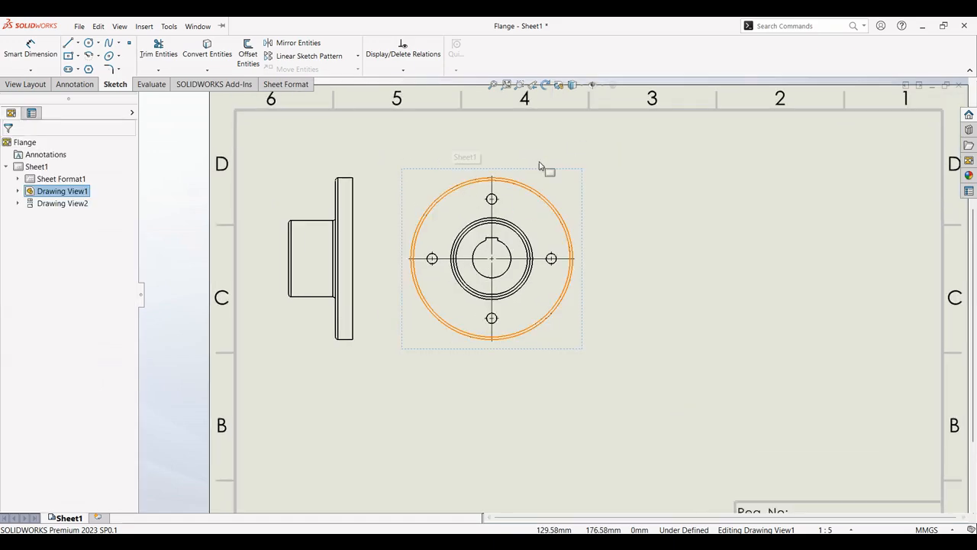
scroll(527, 336, "up", 3)
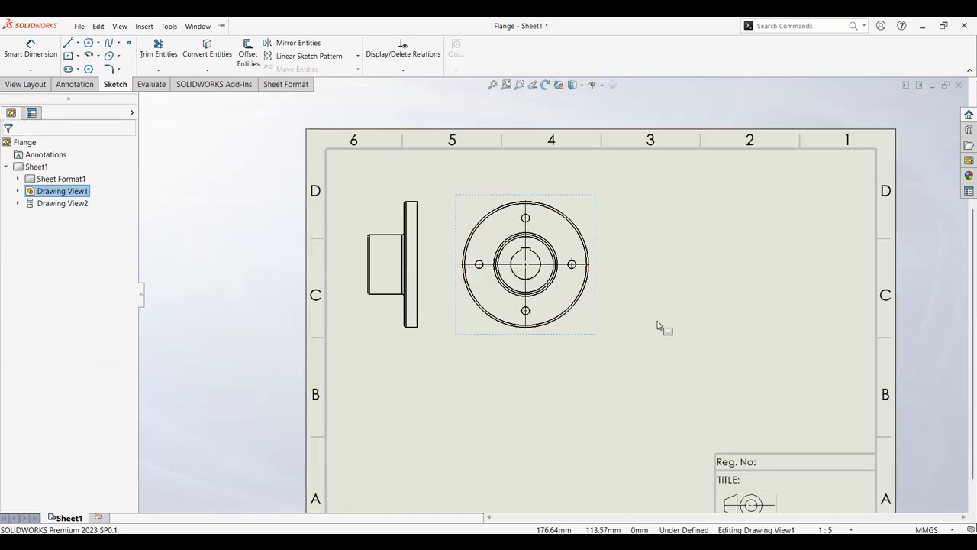
scroll(657, 326, "down", 1)
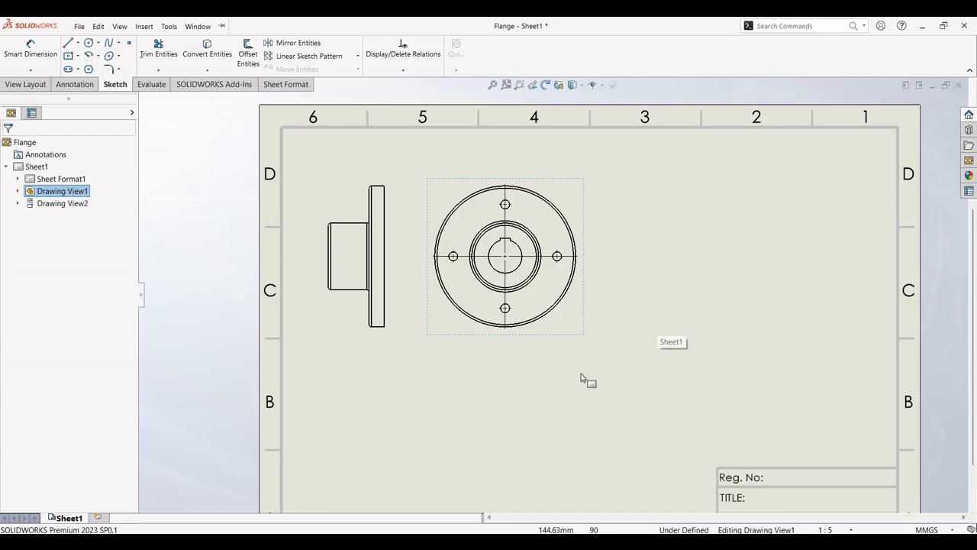
left_click(378, 339)
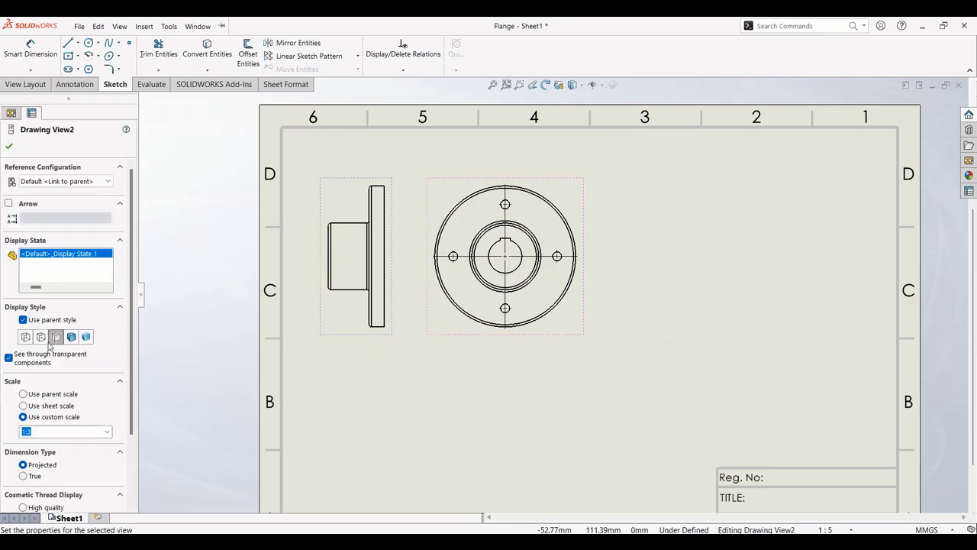
left_click(41, 337)
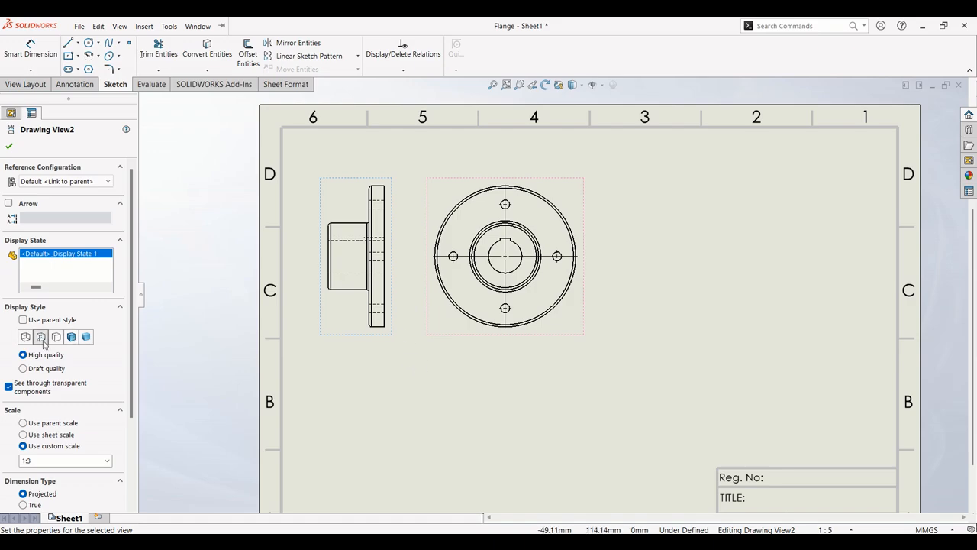
left_click(10, 145)
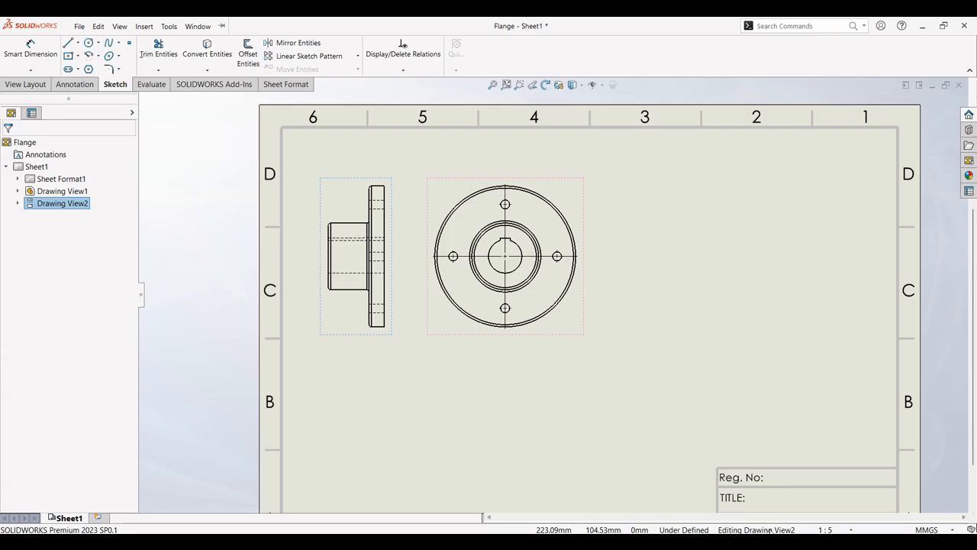
- Check the lab manual drawing and add centerlines through the bolt holes and the central bore in the side view
key("alt+Tab")
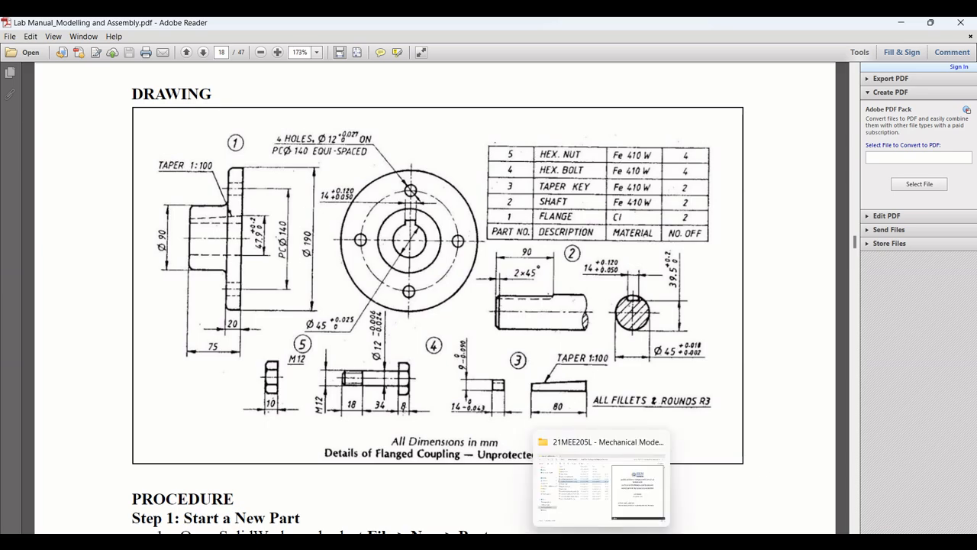
left_click(575, 542)
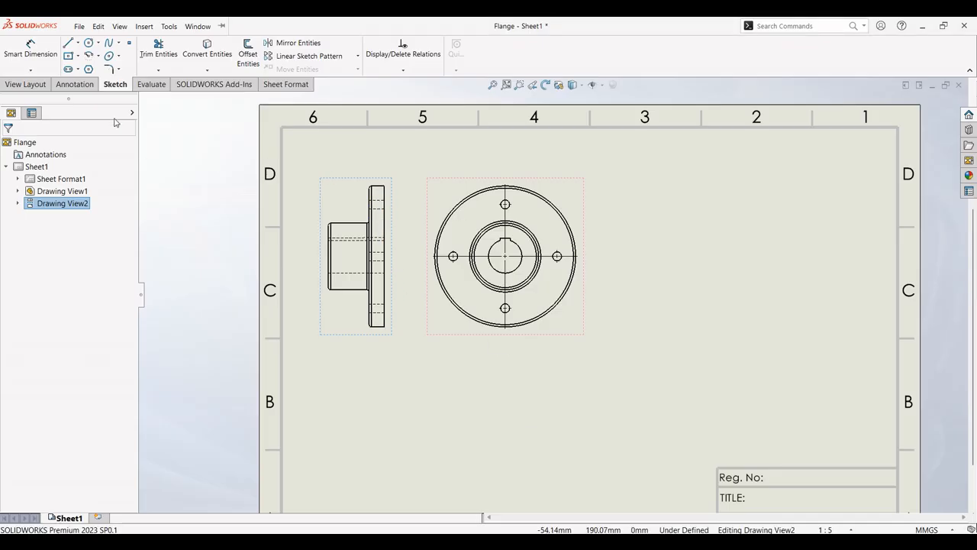
left_click(69, 84)
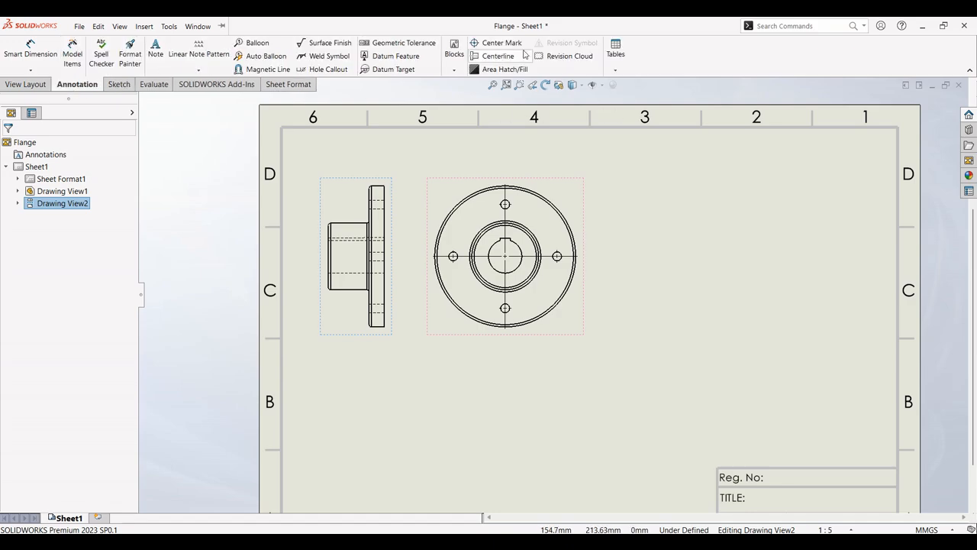
left_click(492, 59)
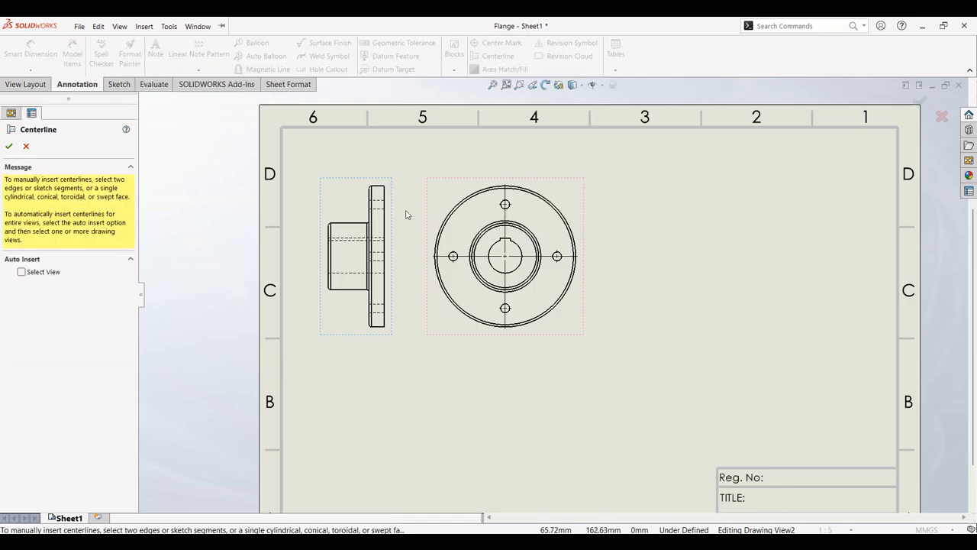
left_click(378, 202)
left_click(380, 210)
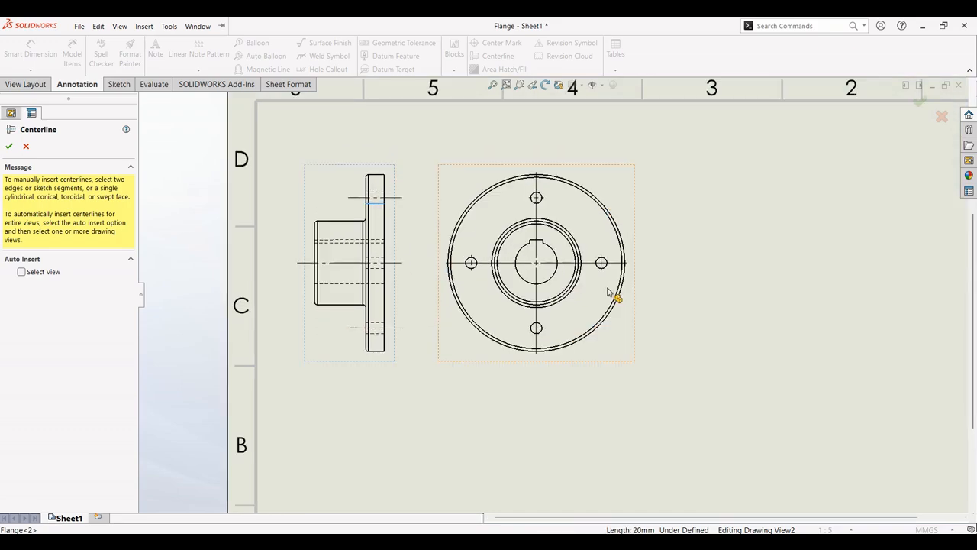
left_click(10, 146)
- Sketch the bolt circle in the circular view as a construction circle of radius 70 mm, centred on the bore and through the bolt-hole centres
key("alt+Tab")
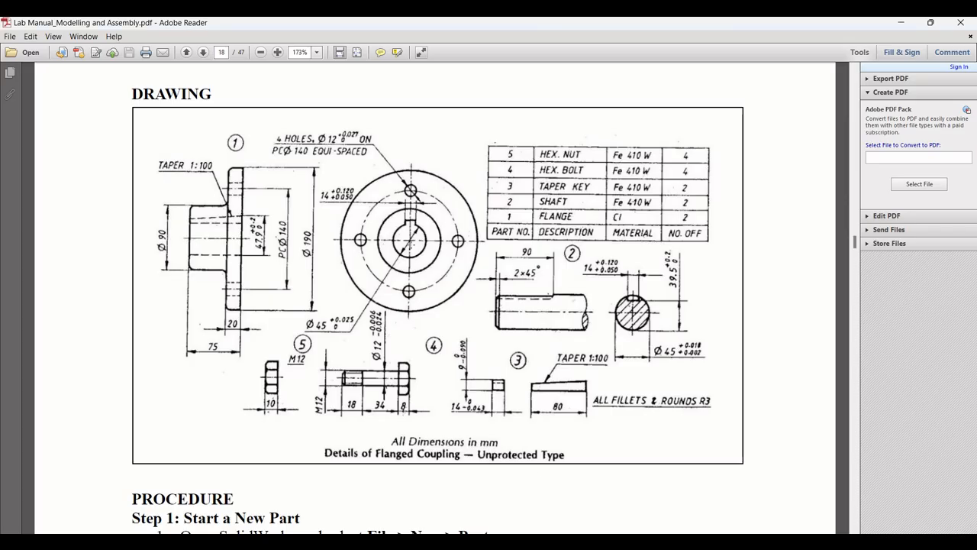
key("alt+Tab")
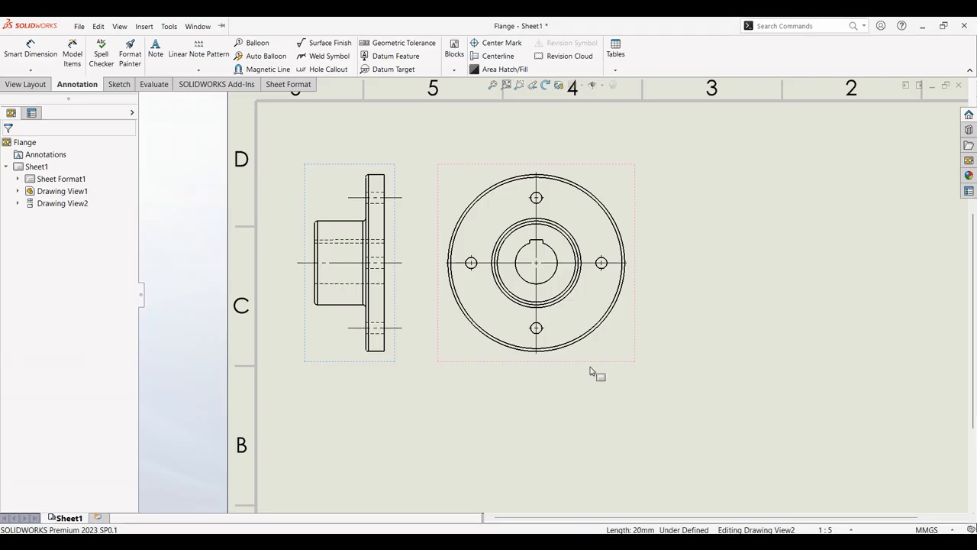
left_click(119, 88)
left_click(79, 26)
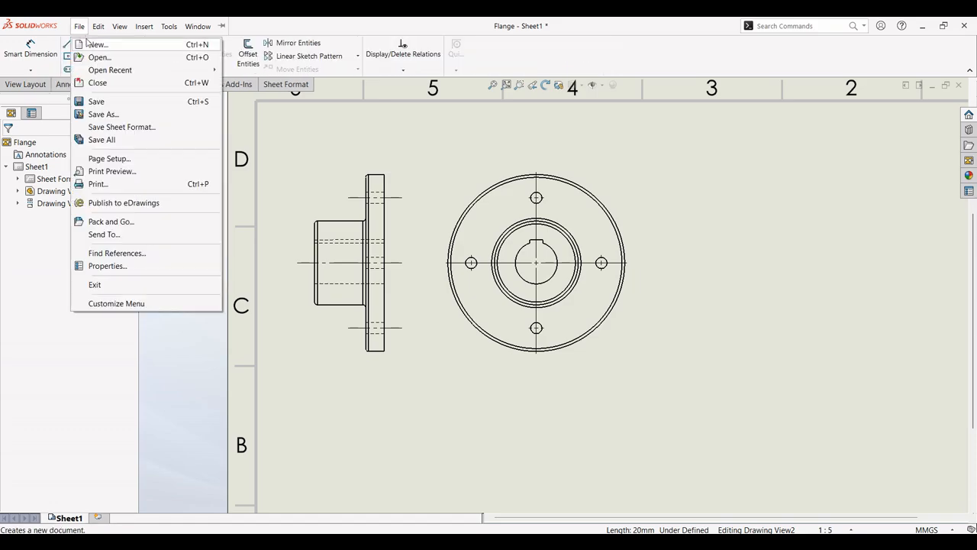
left_click(285, 34)
left_click(88, 43)
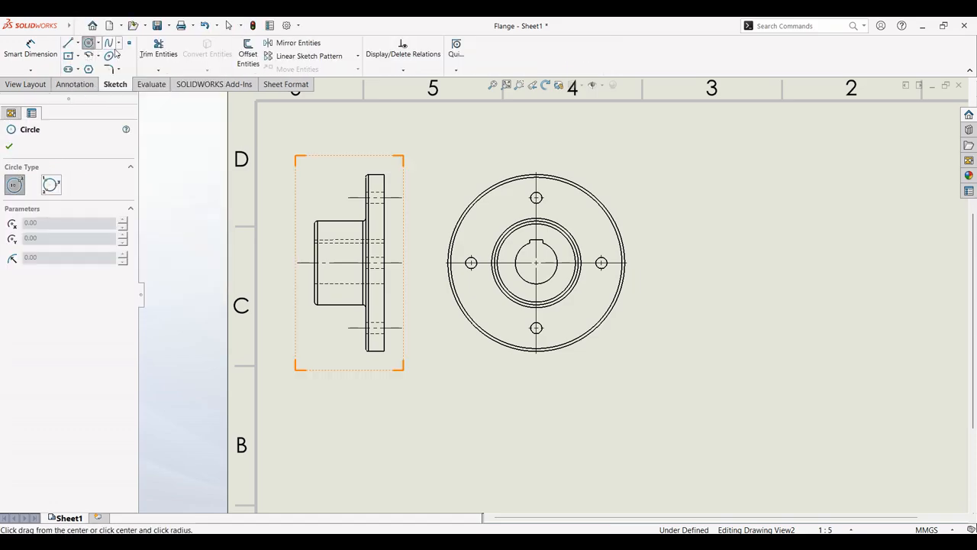
left_click(537, 263)
left_click(536, 198)
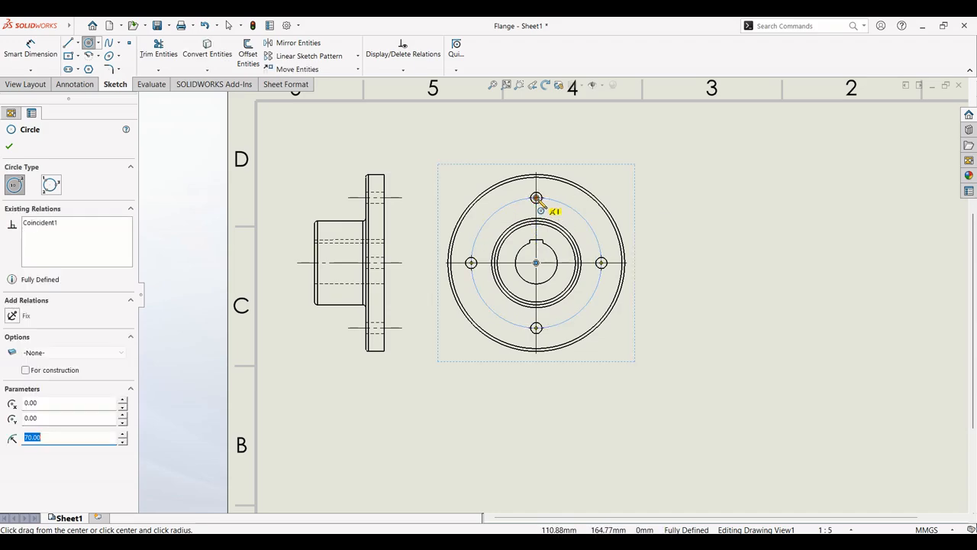
left_click(27, 371)
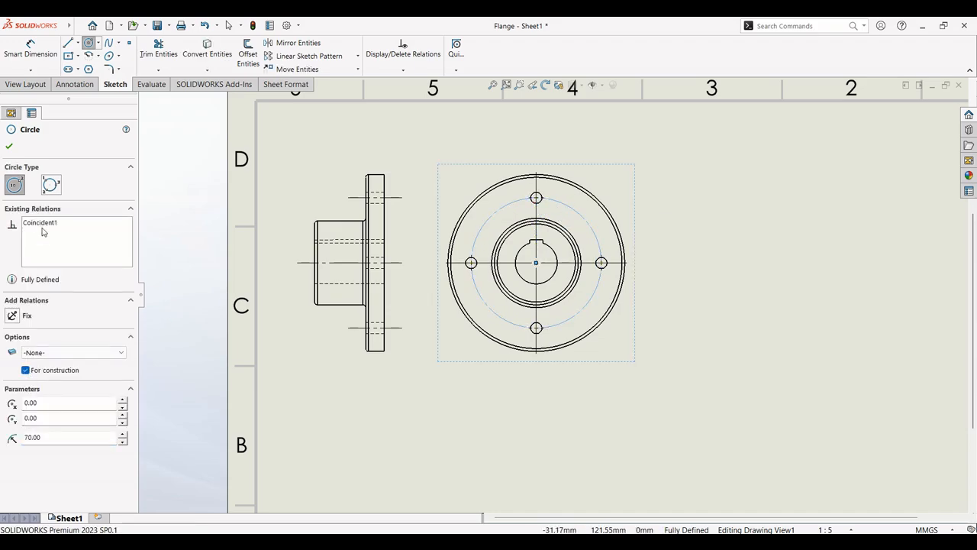
left_click(9, 146)
key("Escape")
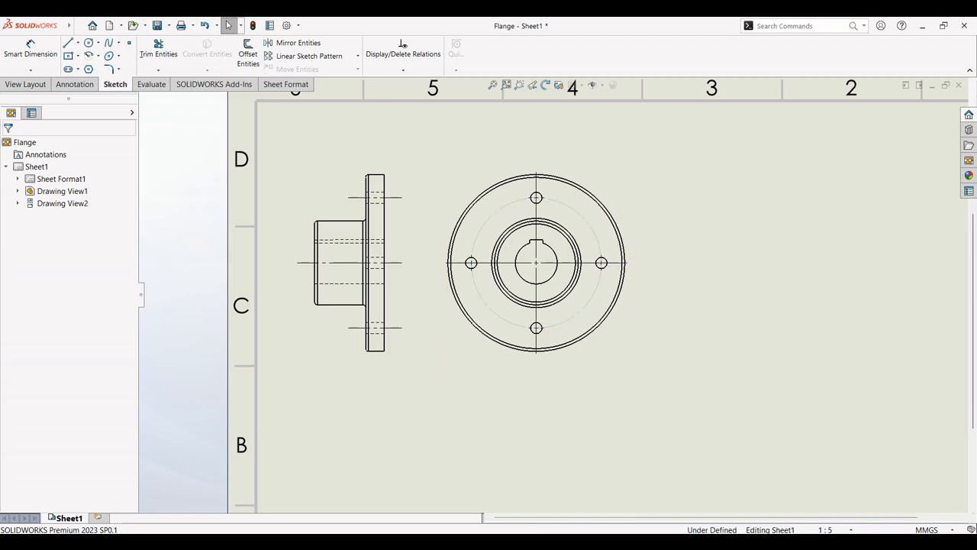
key("alt+Tab")
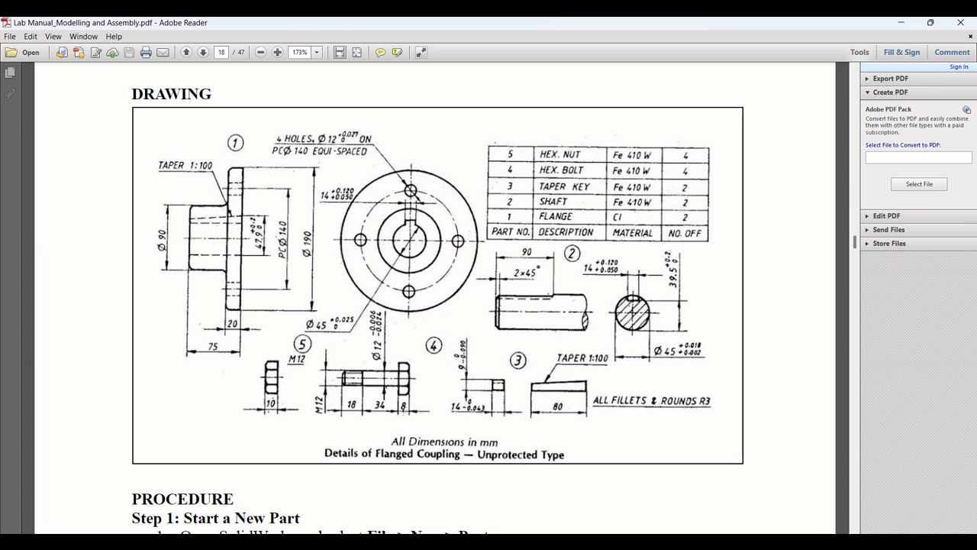
key("alt+Tab")
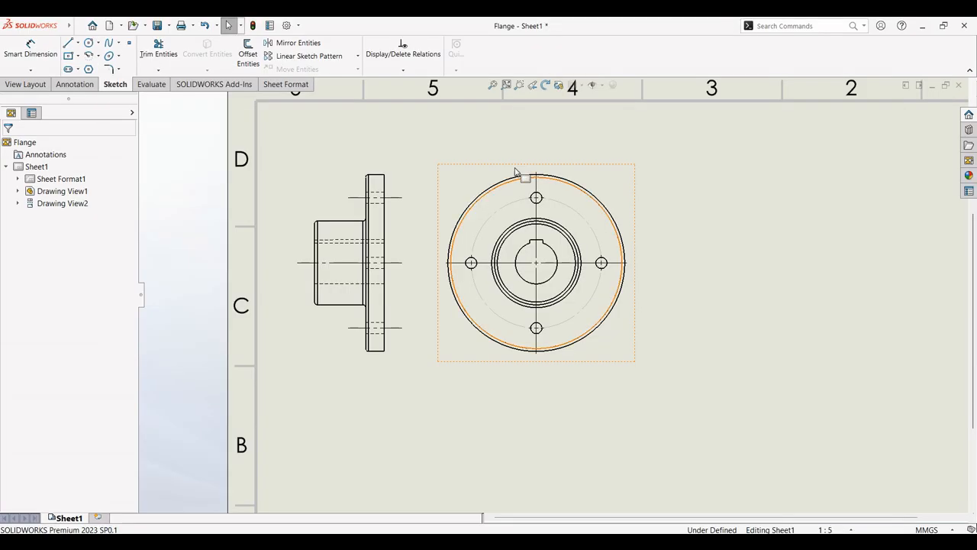
left_click(31, 49)
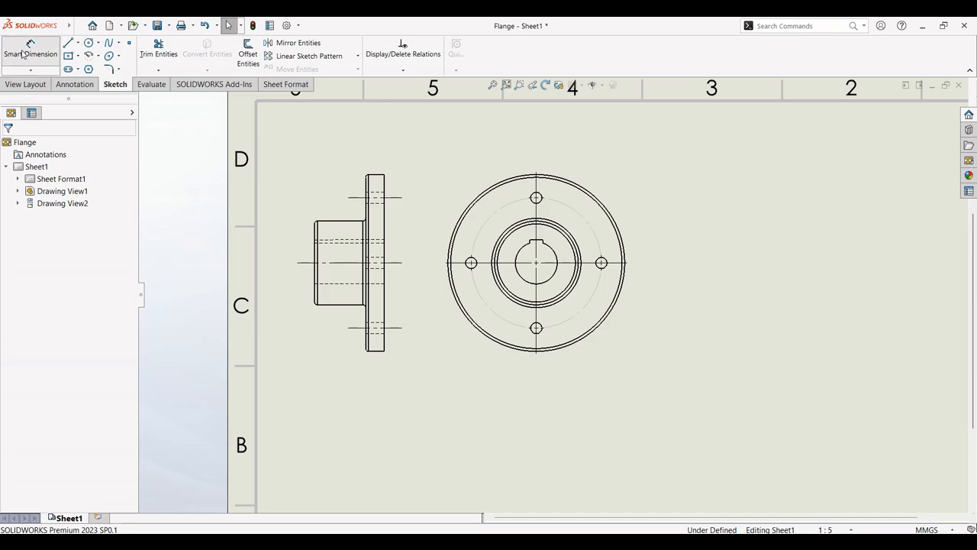
left_click(72, 85)
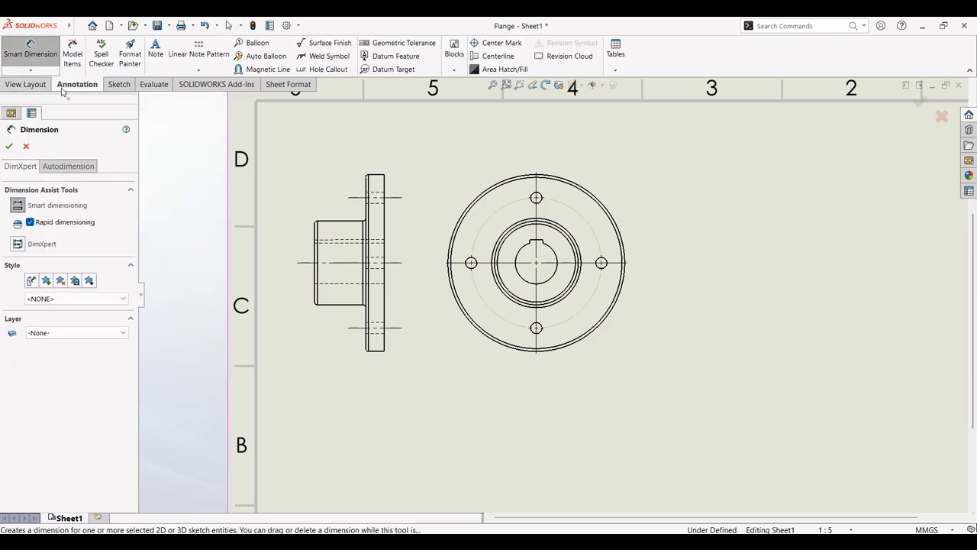
key("Escape")
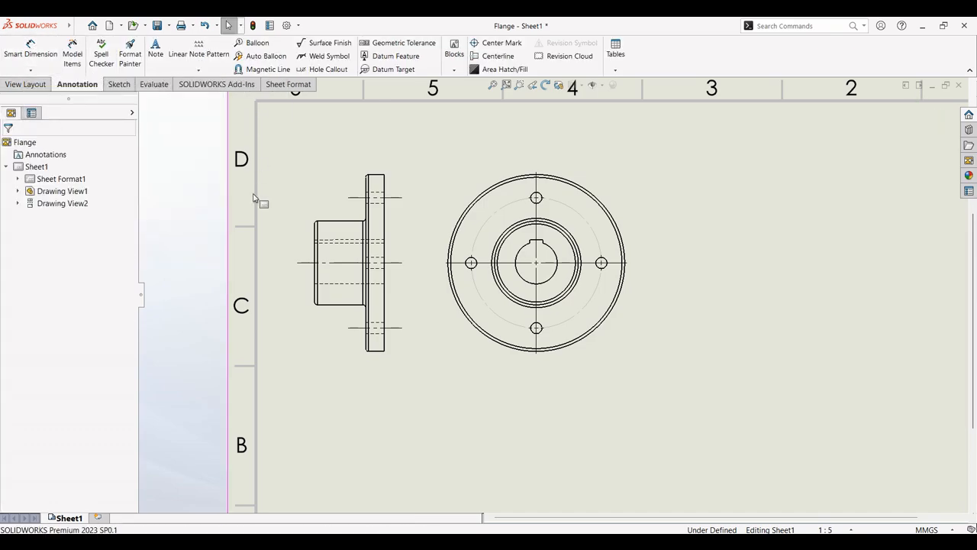
left_click(337, 222)
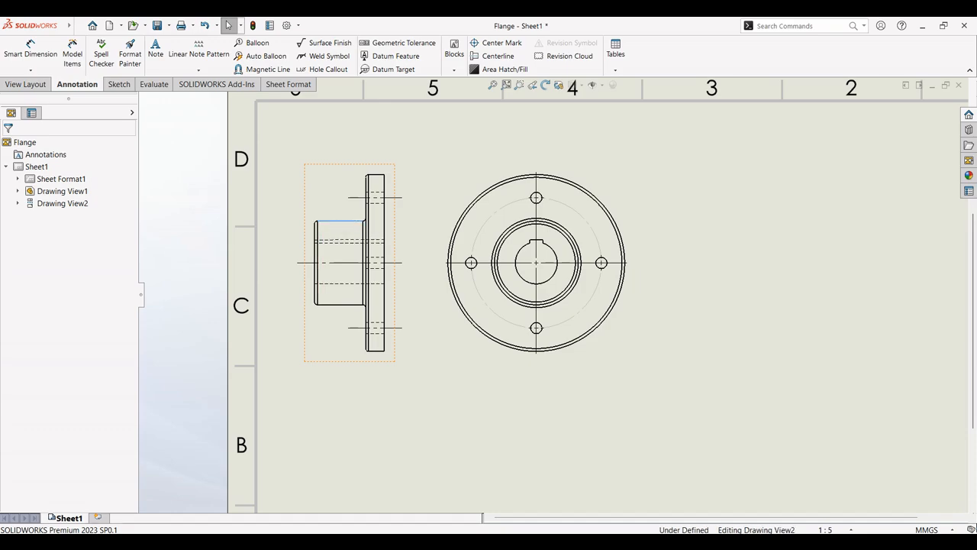
left_click(337, 305)
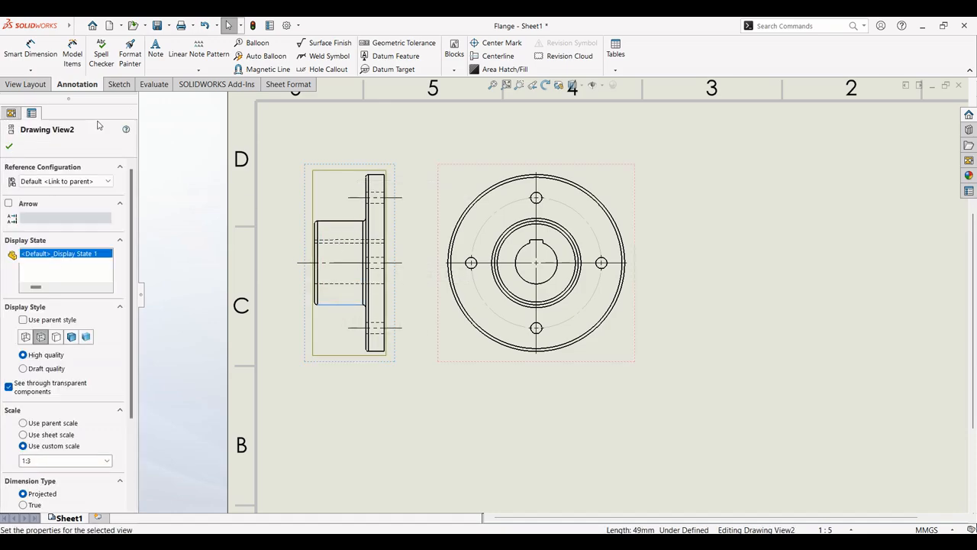
left_click(9, 146)
- Dimension the hub's outer diameter beside the hub in the side view and the flange's outer diameter between the two views
left_click(31, 50)
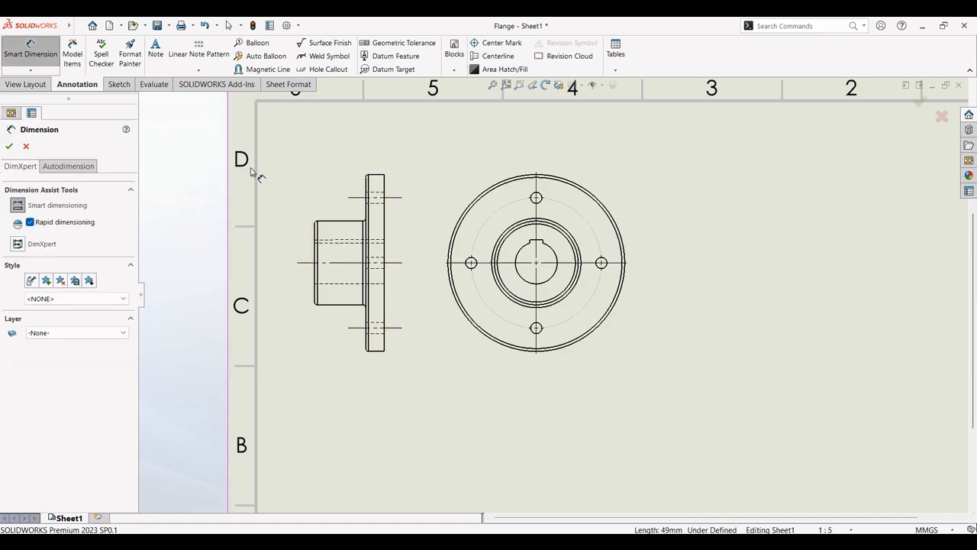
left_click(335, 222)
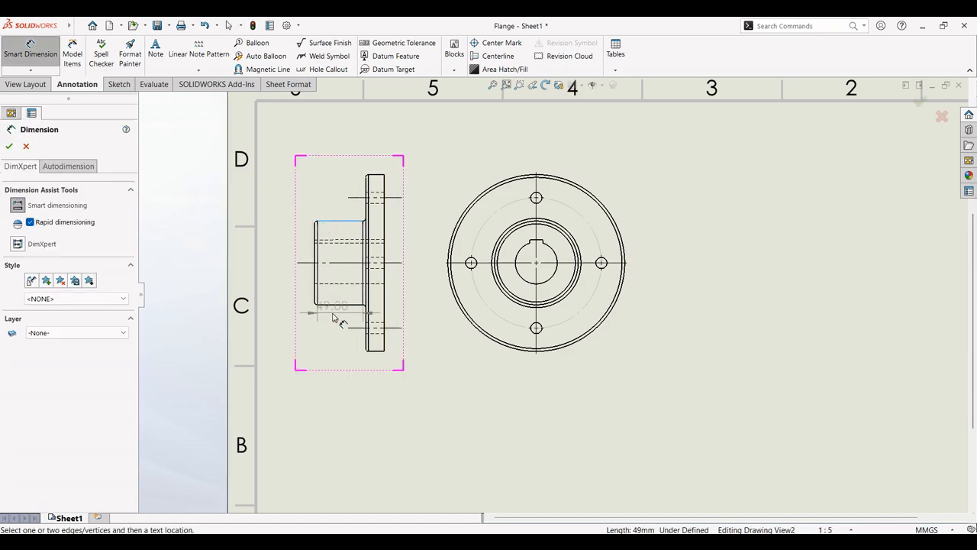
left_click(332, 306)
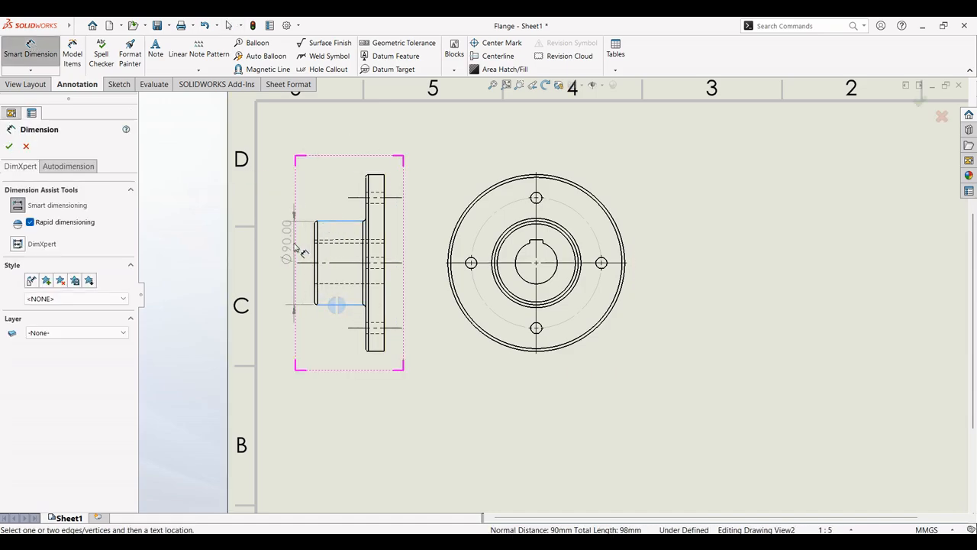
left_click(290, 264)
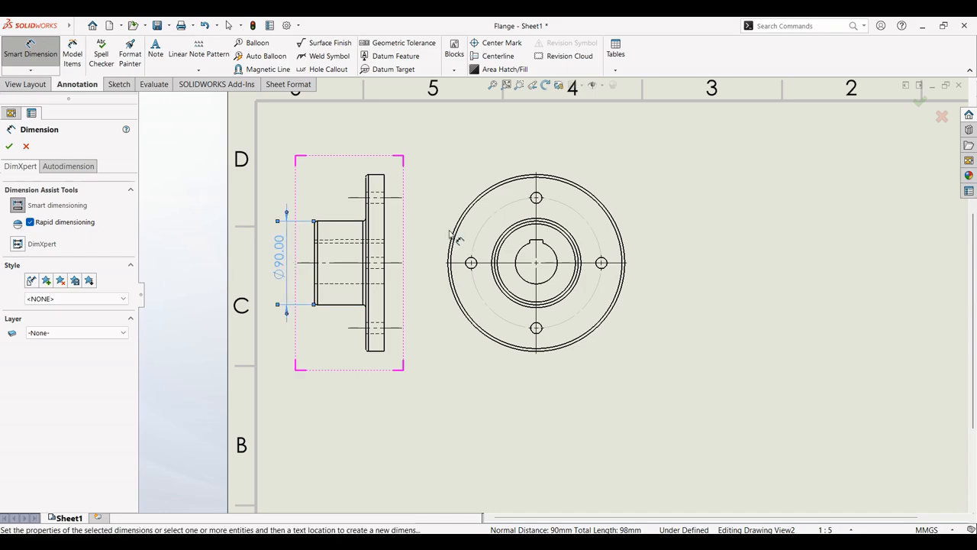
left_click(375, 176)
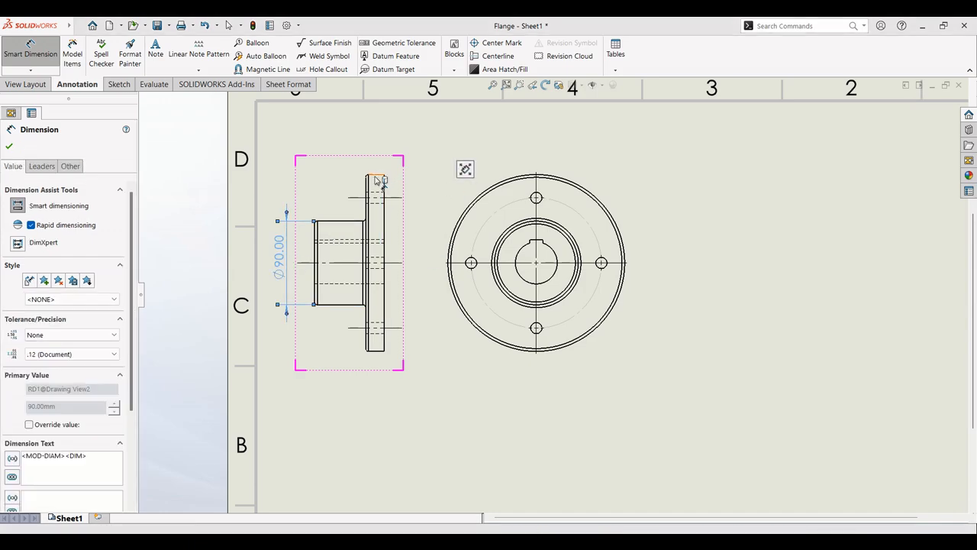
left_click(379, 351)
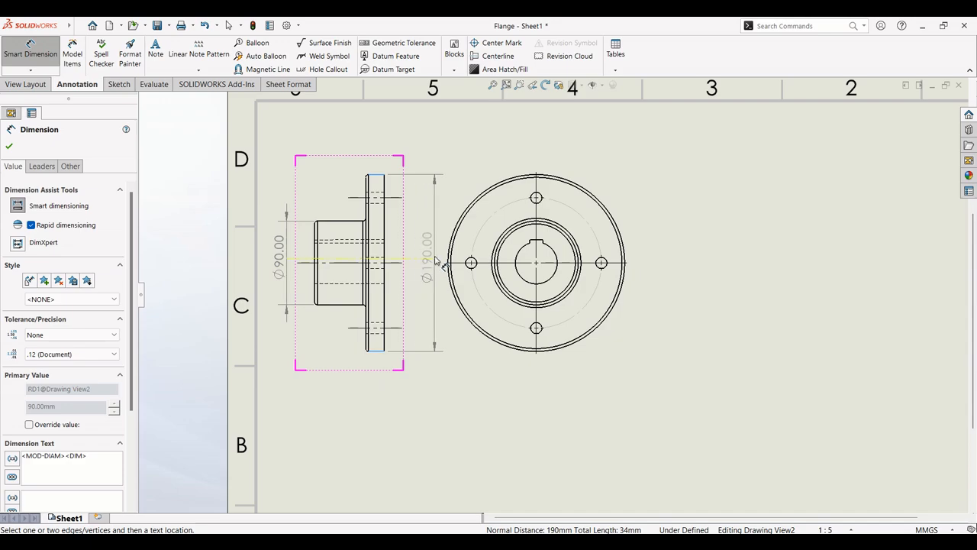
left_click(434, 263)
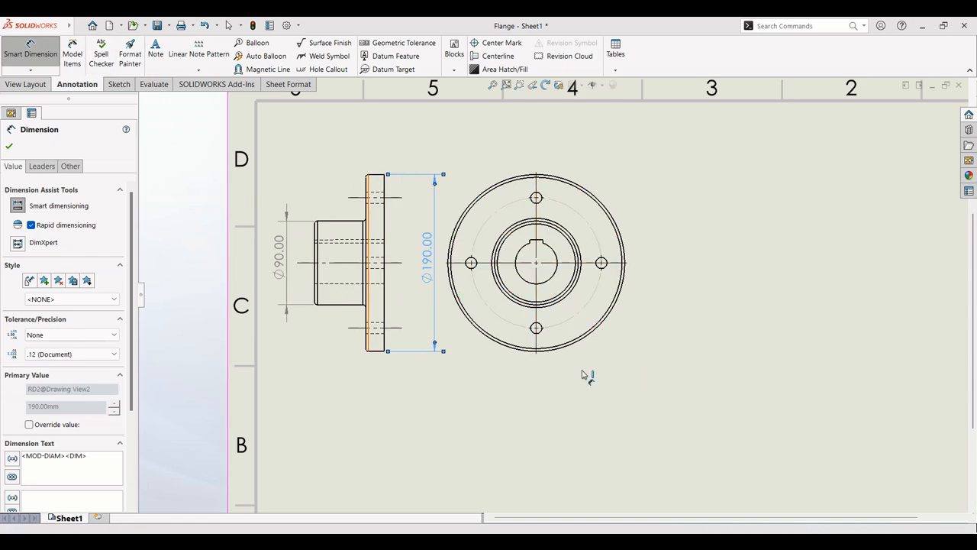
- Dimension the central bore below the circular view and display it as a diameter, as in the lab manual drawing
left_click(532, 283)
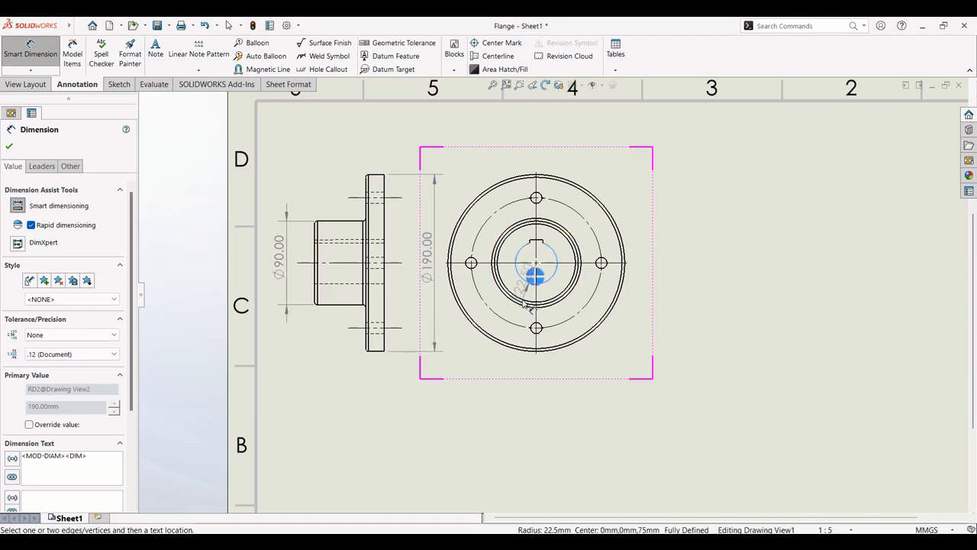
left_click(472, 393)
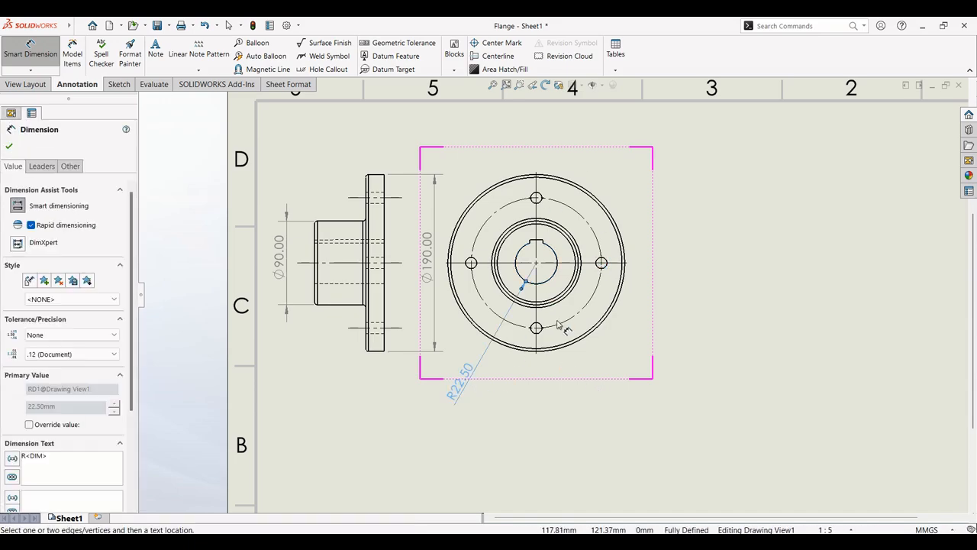
key("alt+Tab")
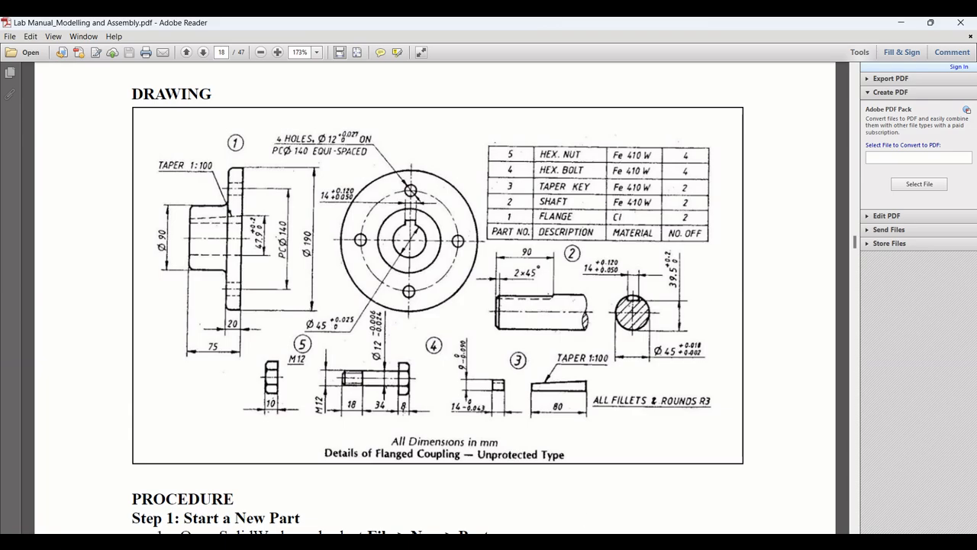
key("alt+Tab")
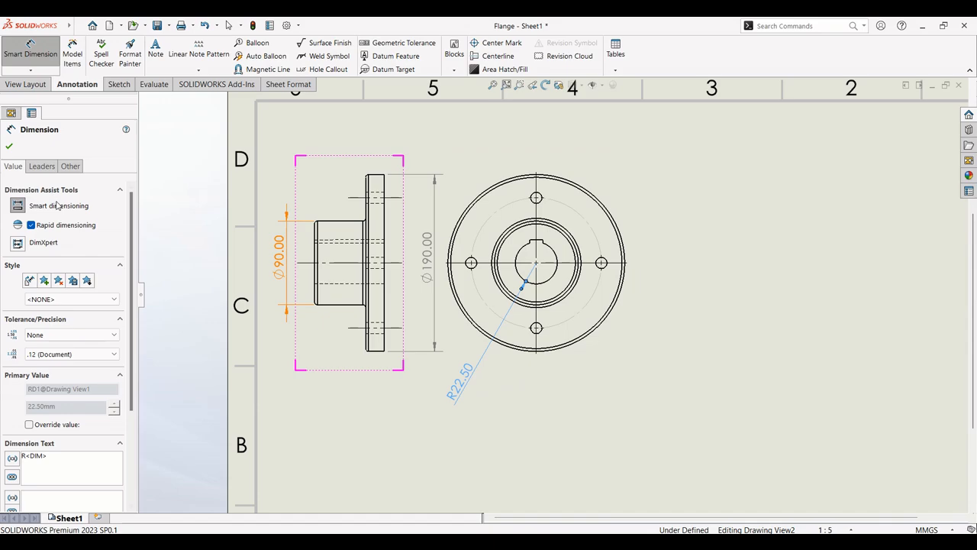
left_click(42, 167)
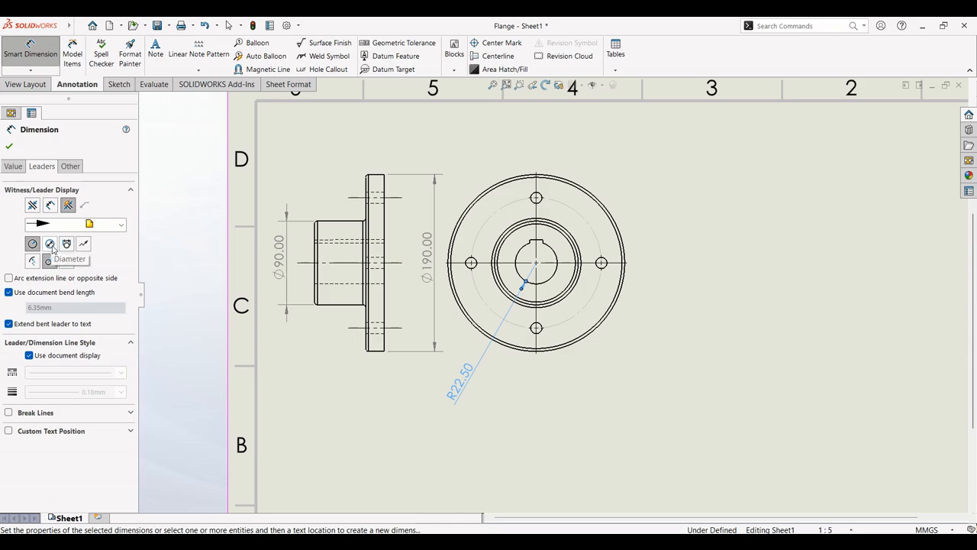
left_click(50, 243)
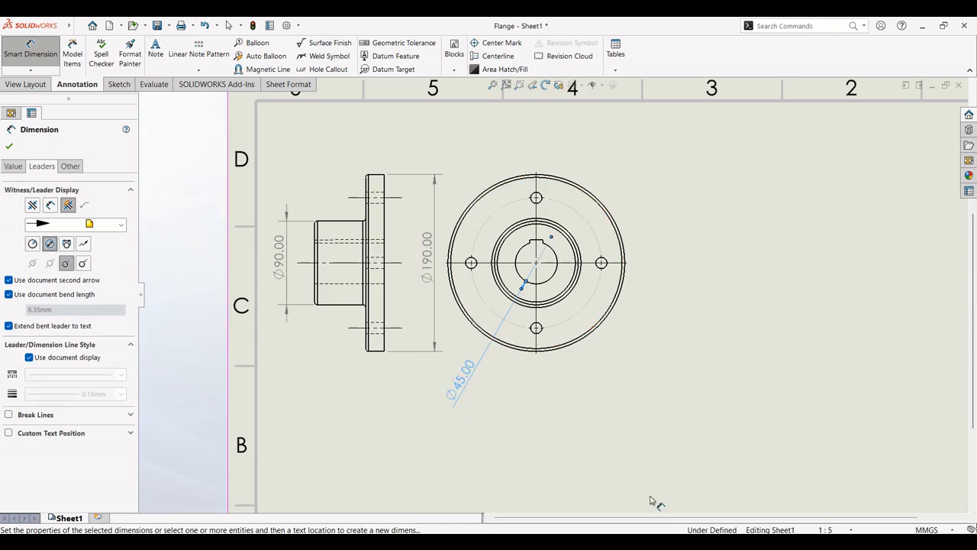
key("alt+Tab")
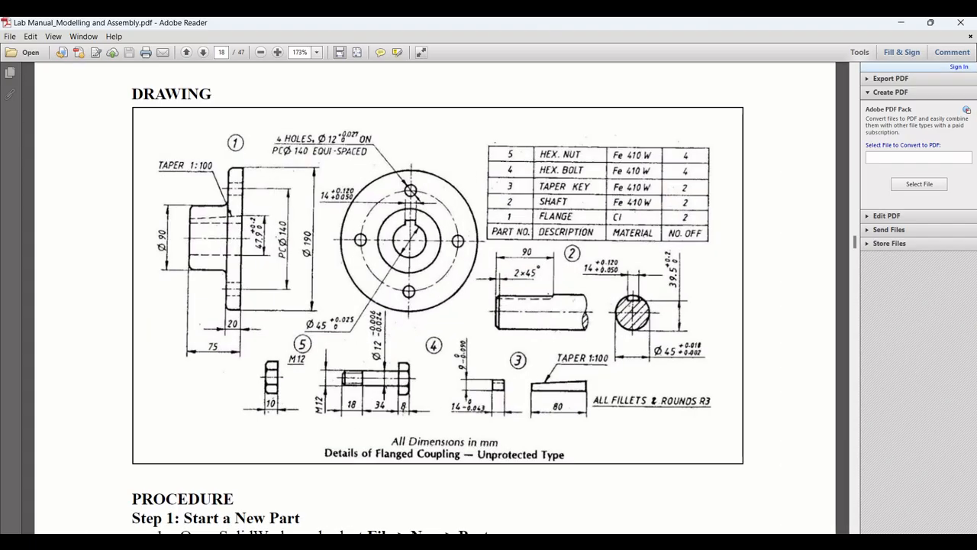
key("alt+Tab")
key("alt+Tab")
key("alt+Tab")
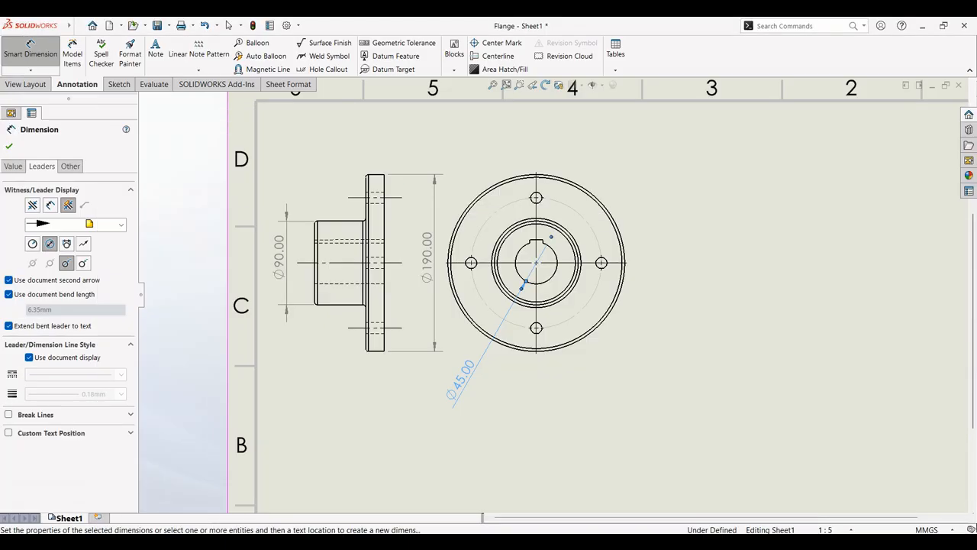
left_click(9, 146)
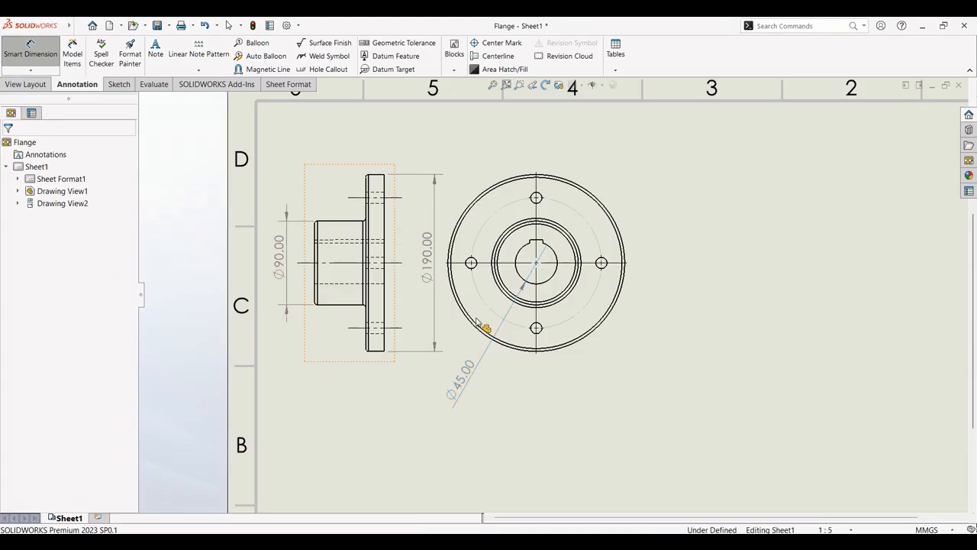
- Move the circular view farther from the side view and shift the flange's outer-diameter dimension outward into the widened gap
left_click(611, 361)
left_click_drag(611, 362, 683, 374)
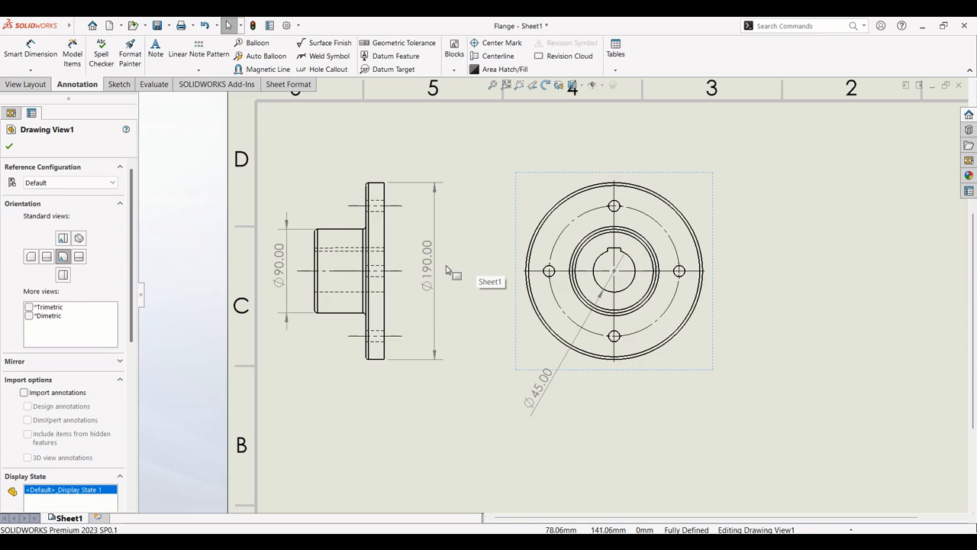
left_click_drag(436, 267, 467, 261)
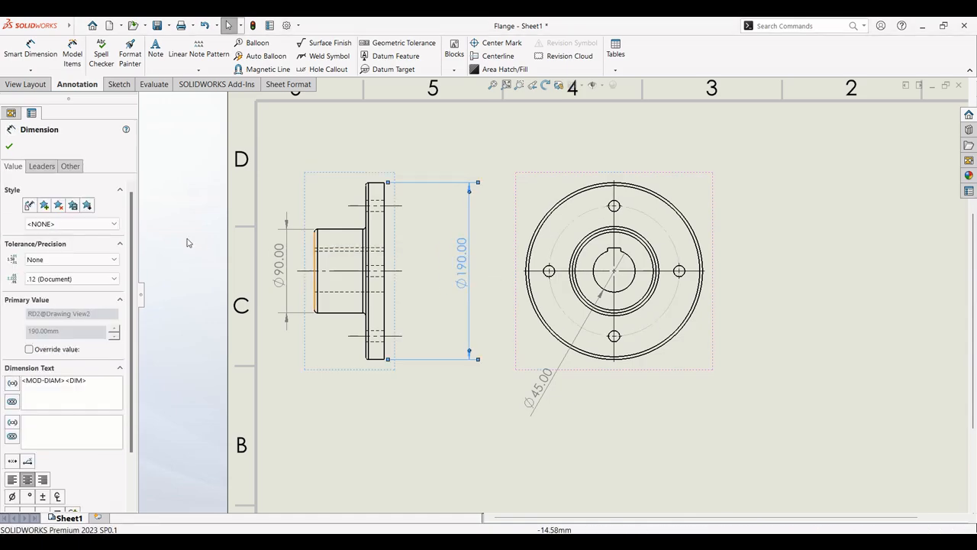
- Dimension the vertical distance between the upper and lower bolt-hole centerlines in the side view, placed inside the flange's outer-diameter dimension
left_click(31, 47)
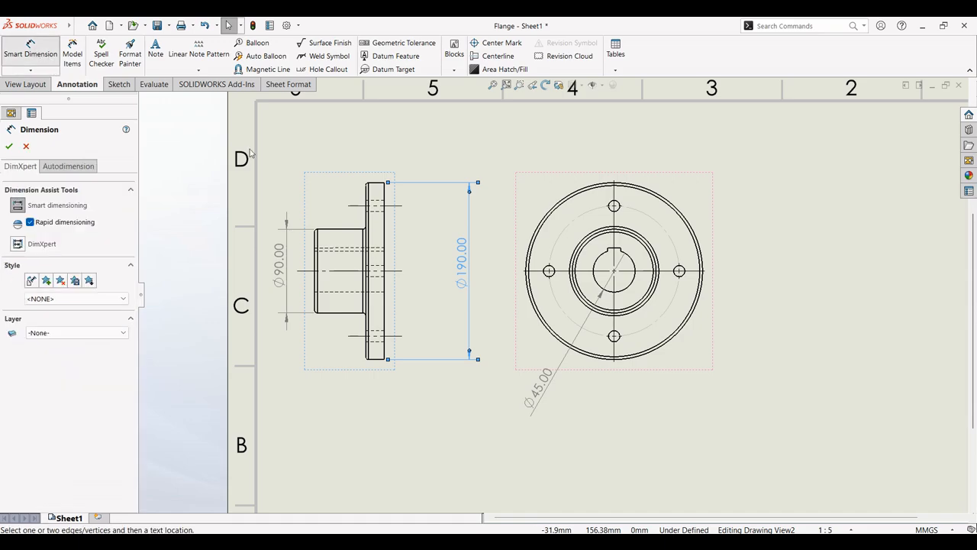
left_click(377, 207)
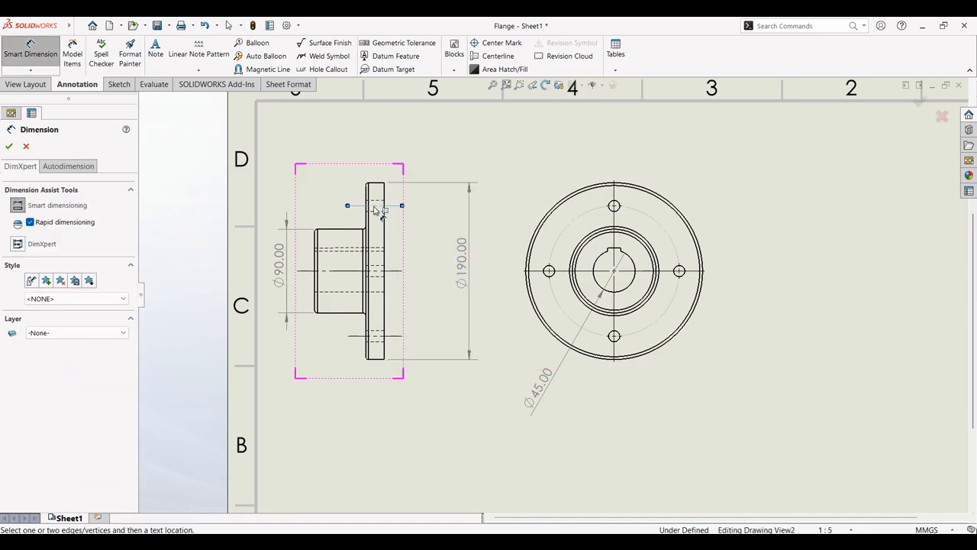
left_click(380, 335)
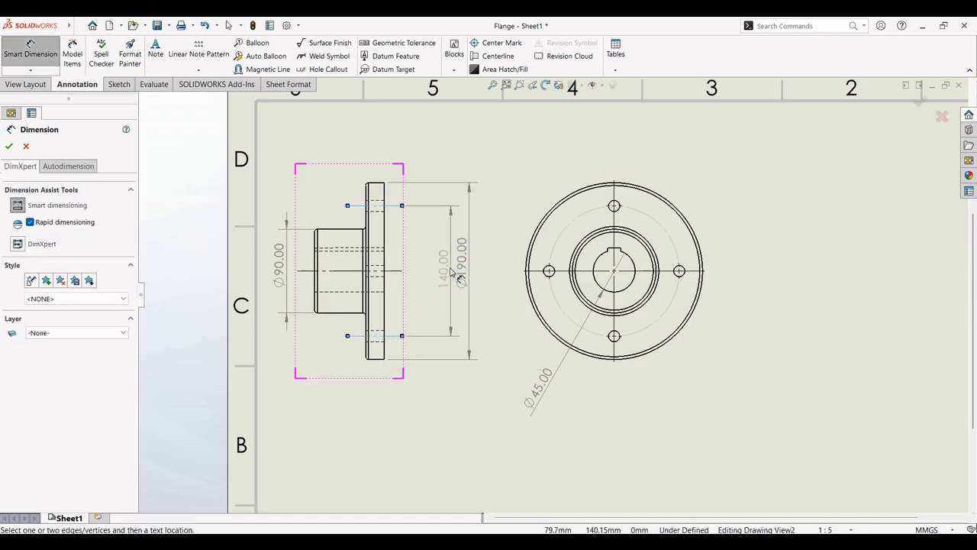
left_click(450, 271)
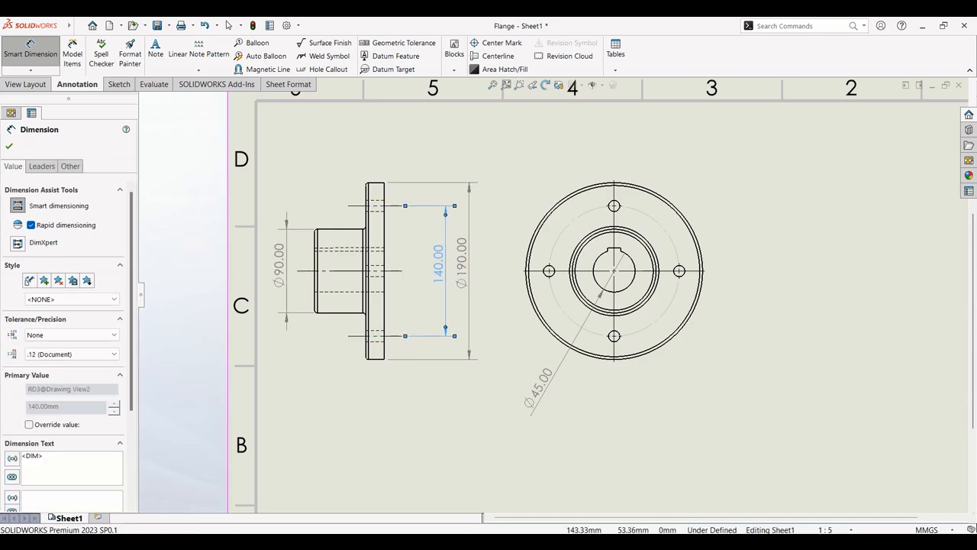
- Check the lab manual drawing and prefix the bolt-hole spacing dimension with PC and a diameter symbol
key("alt+Tab")
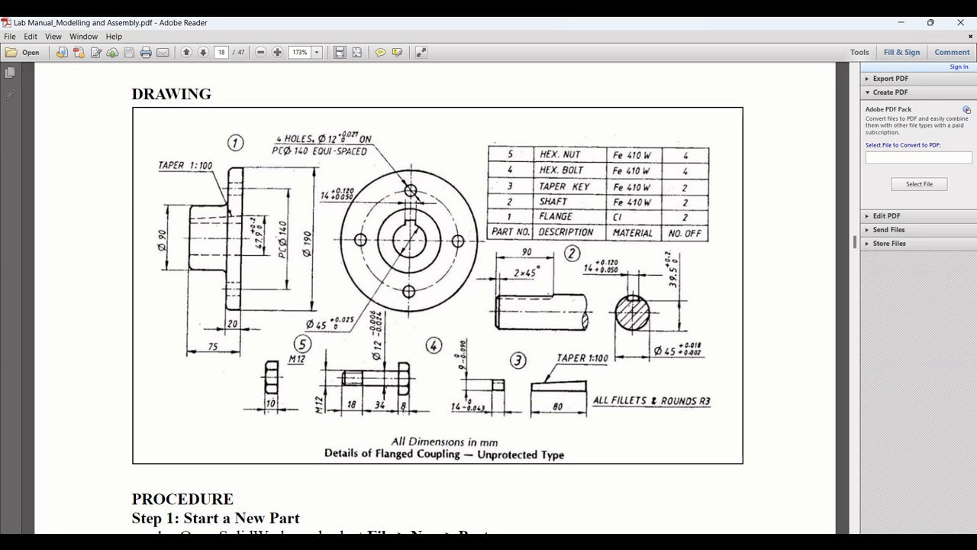
key("alt+Tab")
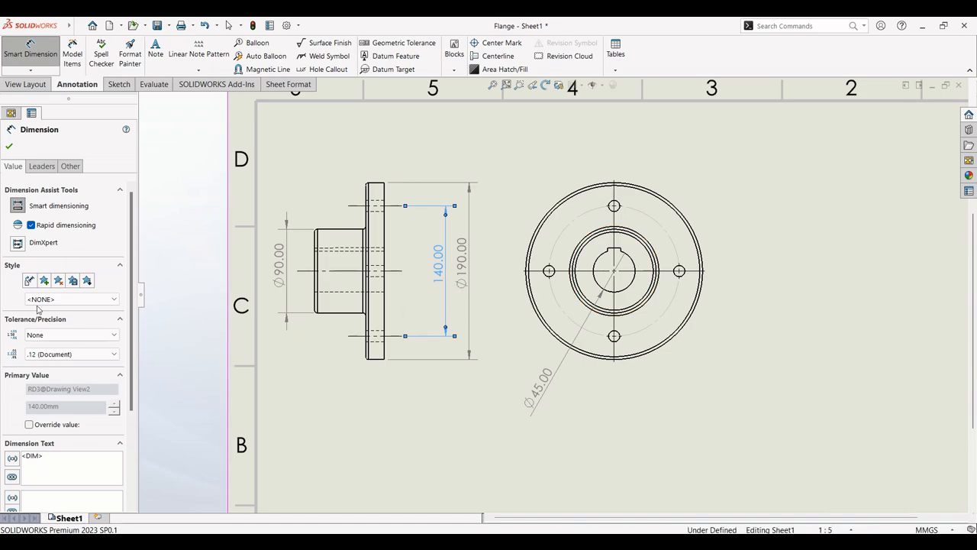
scroll(68, 380, "down", 3)
scroll(76, 362, "down", 2)
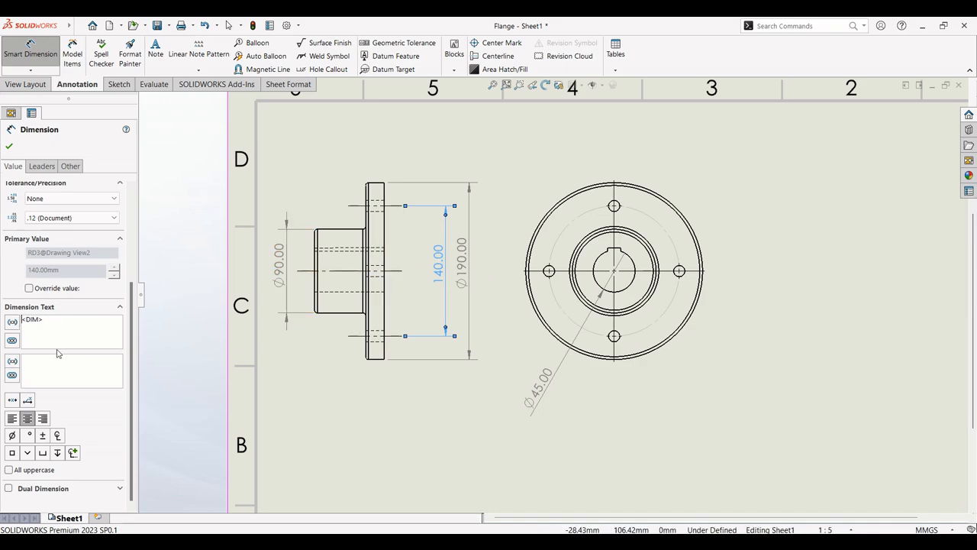
type("PC")
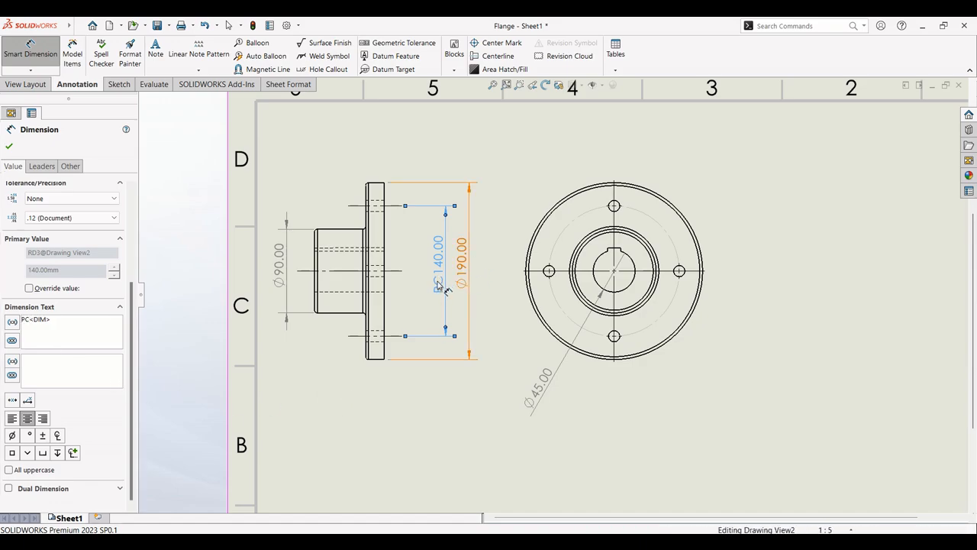
left_click(12, 435)
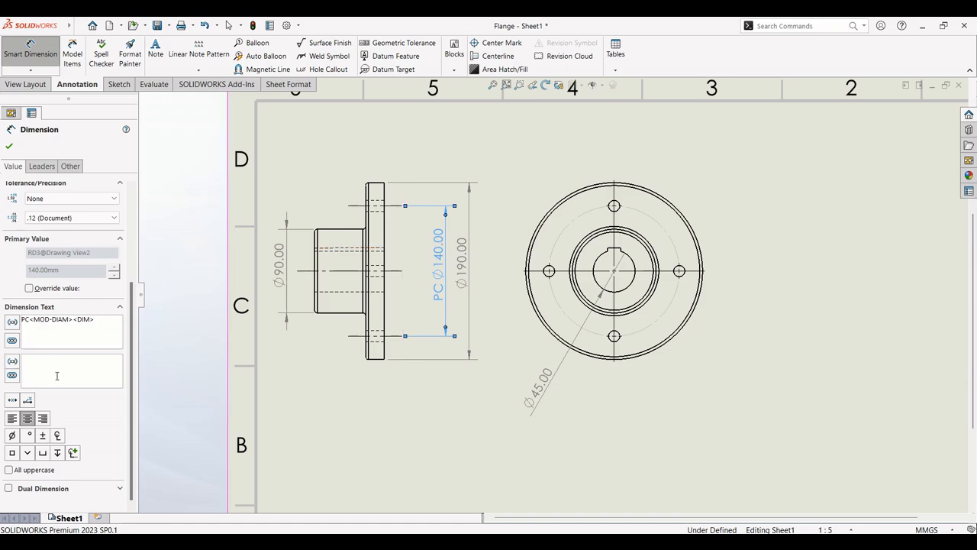
- Set the precision to None for the pitch circle, hub outer-diameter and flange outer-diameter dimensions in the side view
scroll(80, 299, "up", 3)
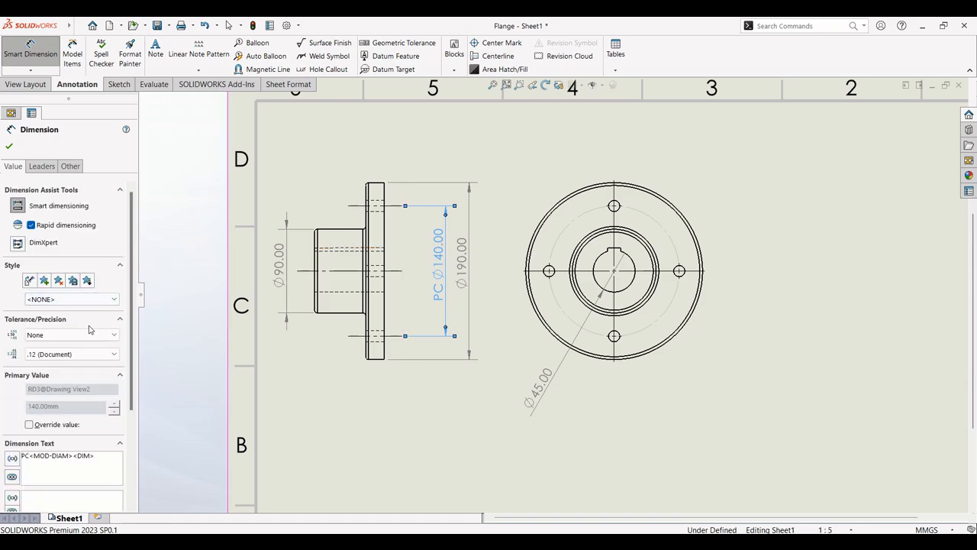
left_click(64, 354)
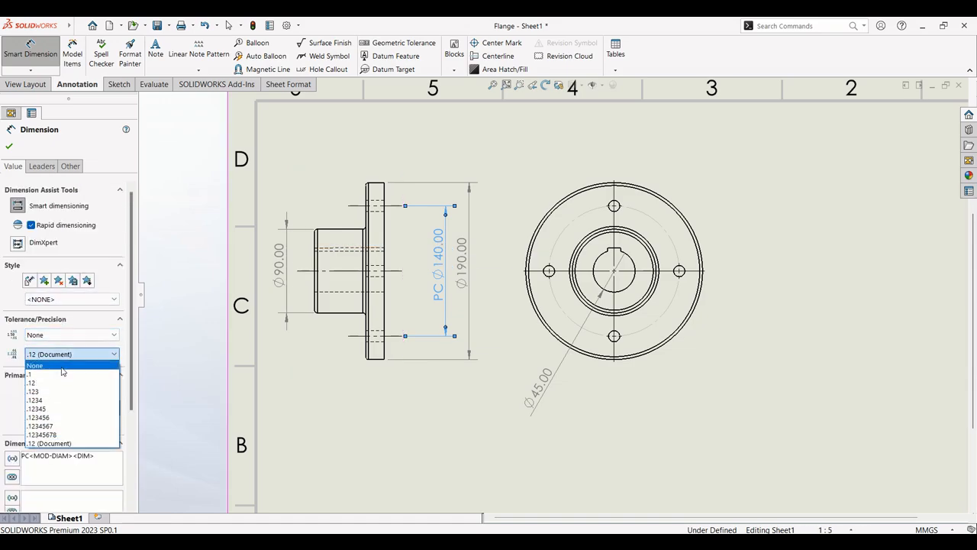
left_click(62, 367)
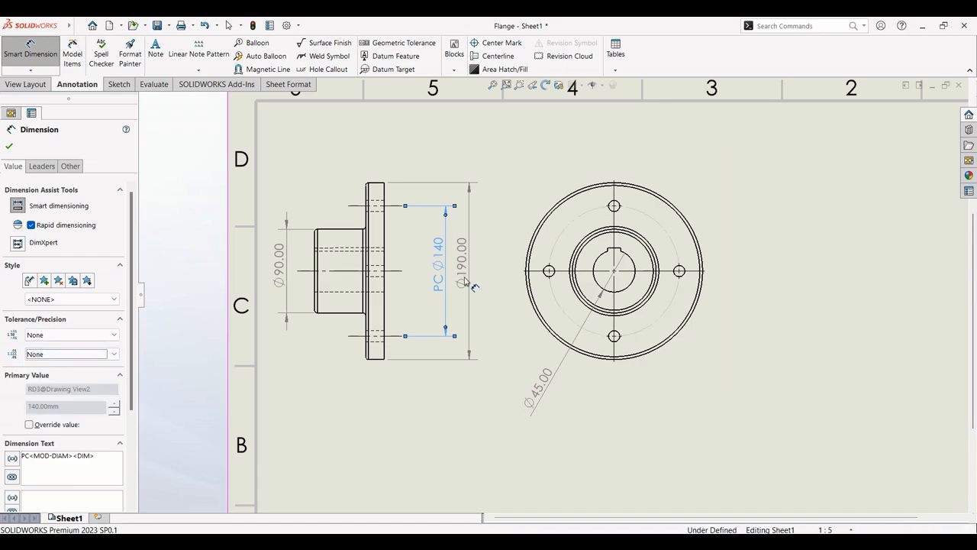
left_click(281, 263)
left_click(69, 354)
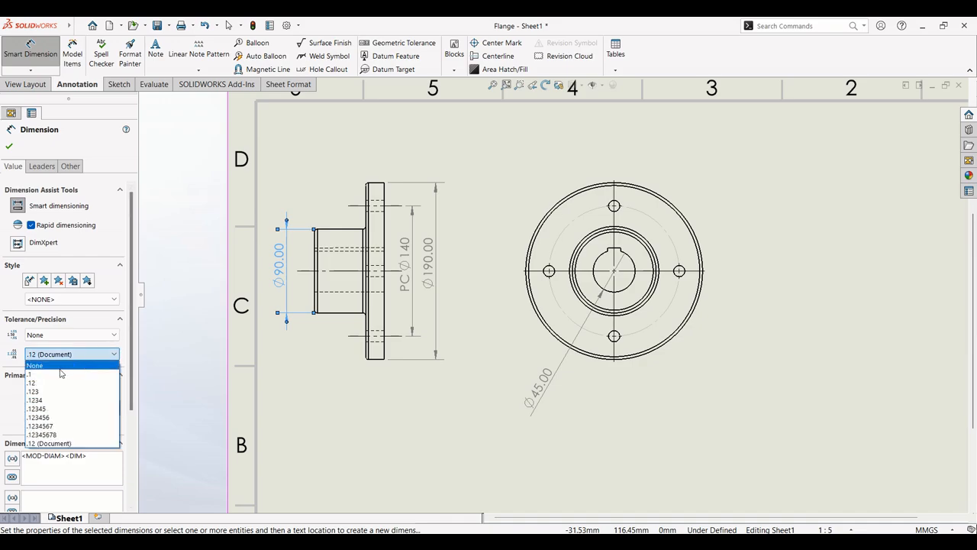
left_click(61, 366)
left_click(429, 261)
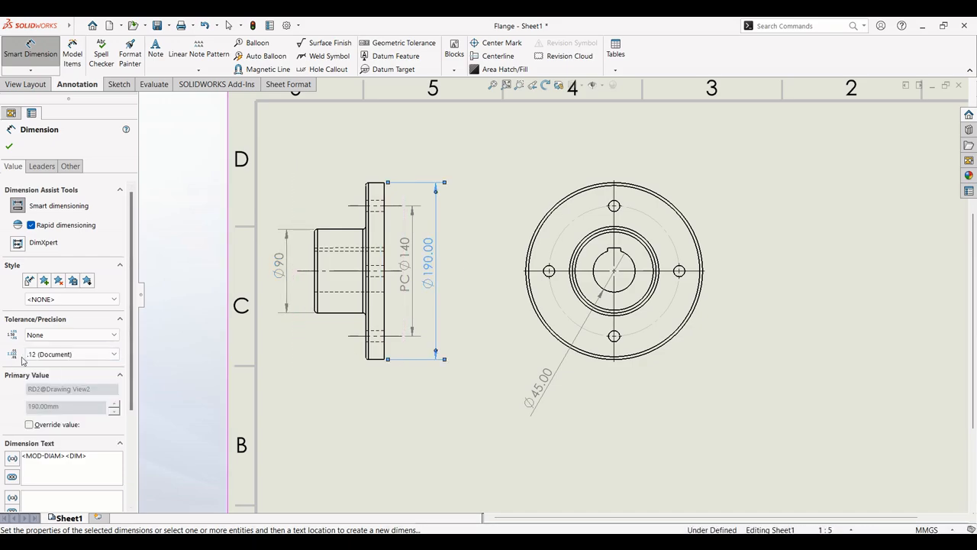
left_click(67, 354)
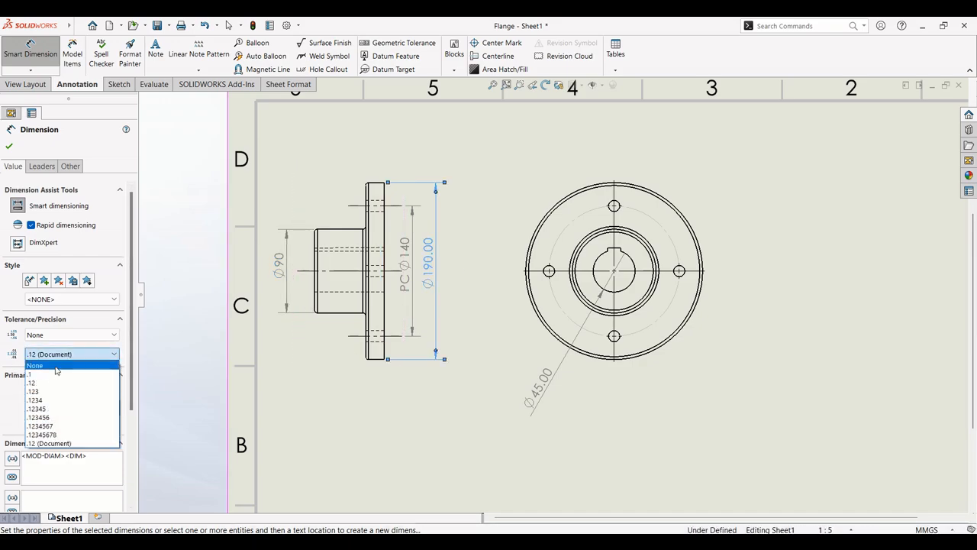
left_click(55, 365)
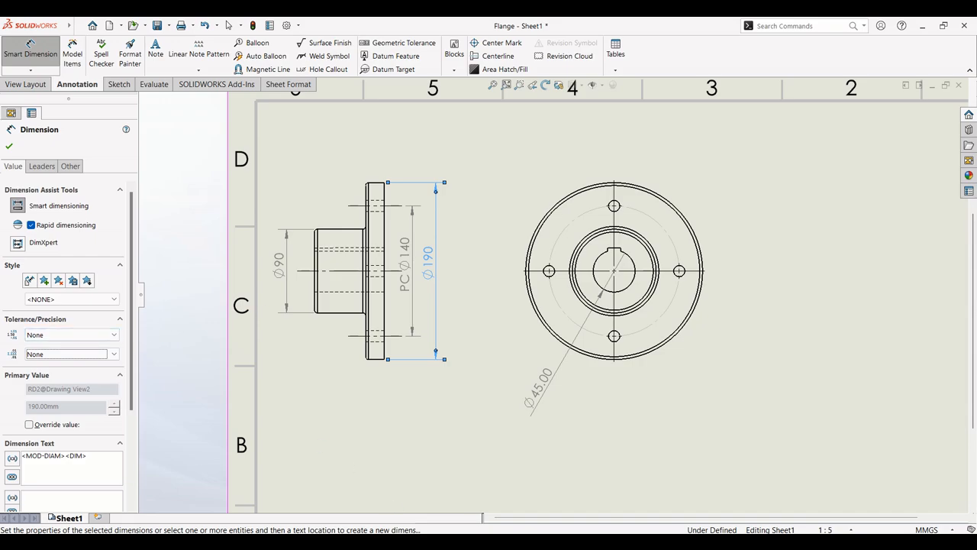
- Check the lab manual drawing and move the flange-diameter and pitch-circle dimensions outward, leaving room beside the flange face
left_click(629, 542)
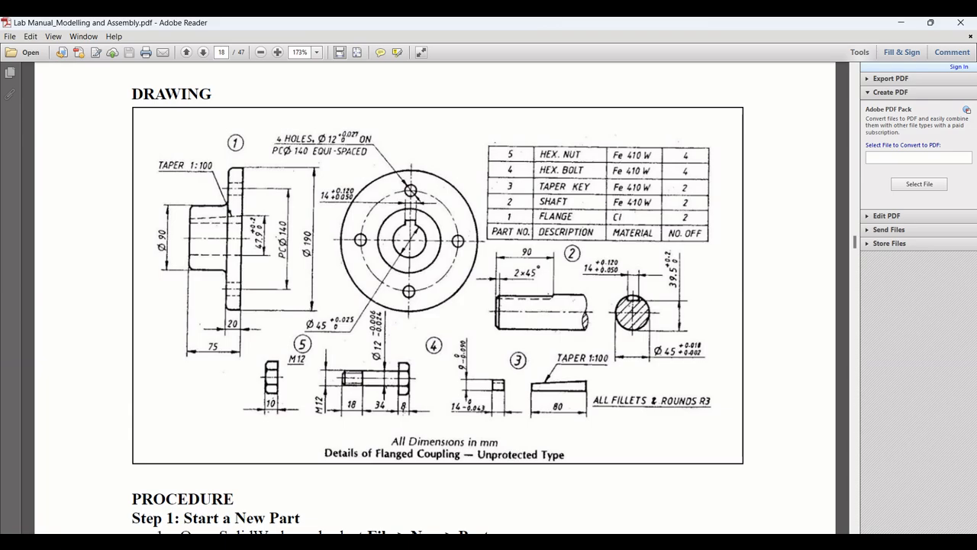
key("alt+Tab")
left_click_drag(432, 262, 475, 262)
left_click_drag(409, 263, 448, 265)
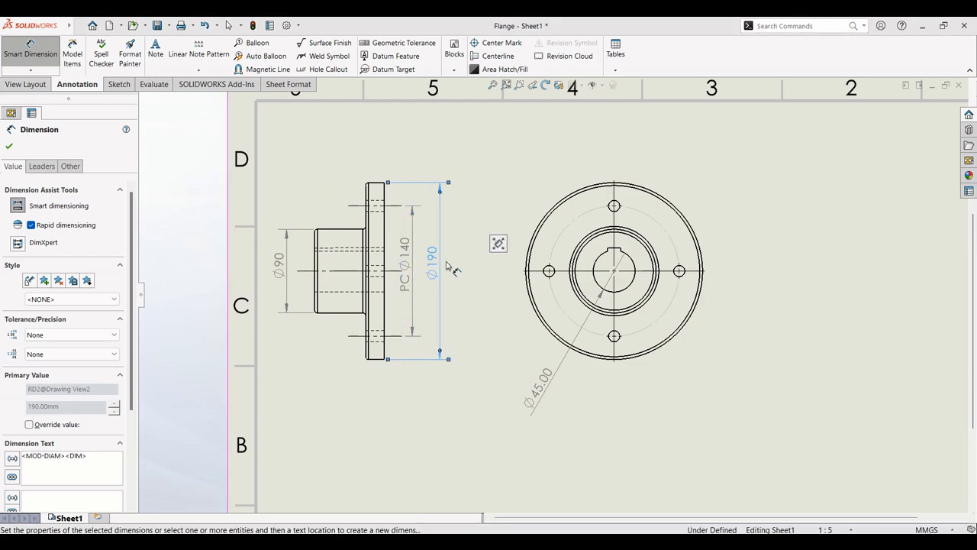
left_click(10, 147)
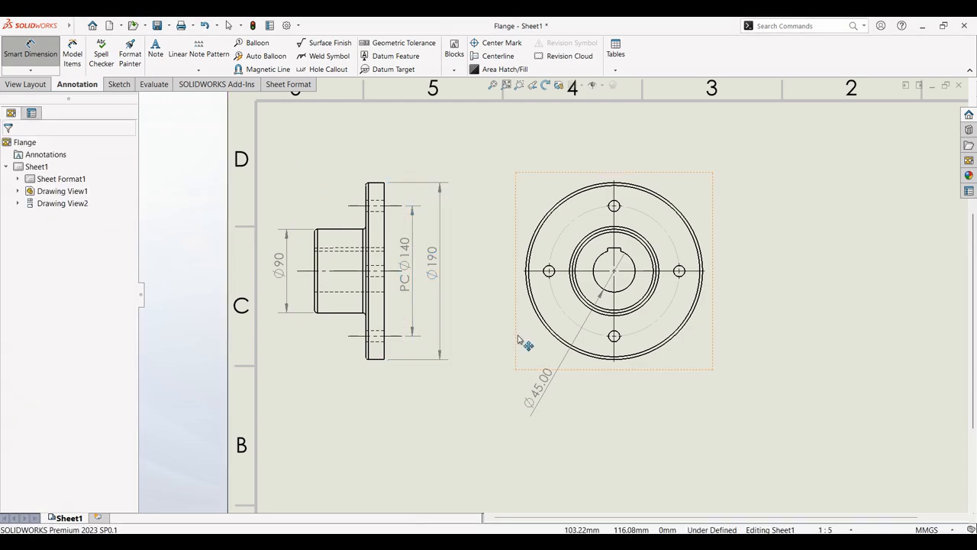
key("Escape")
left_click_drag(432, 263, 475, 264)
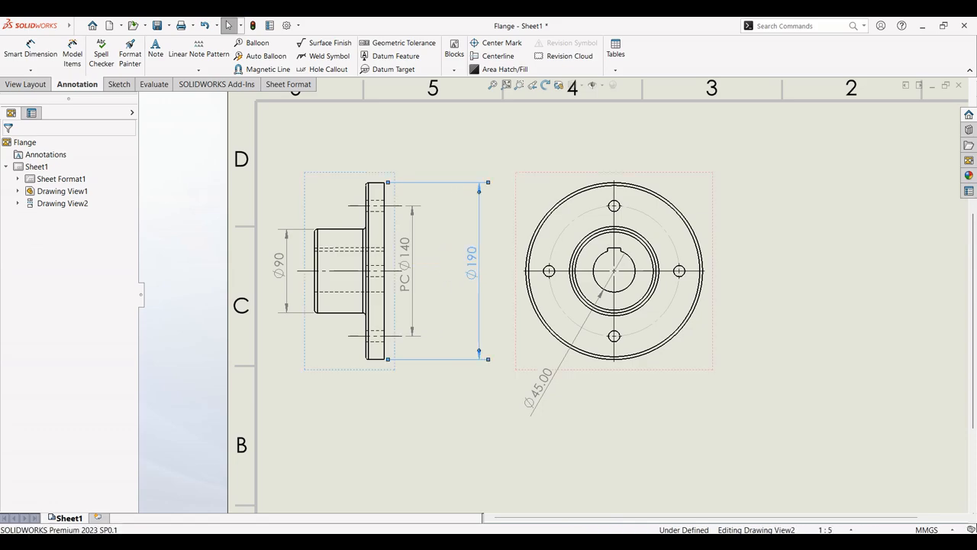
left_click_drag(405, 264, 449, 264)
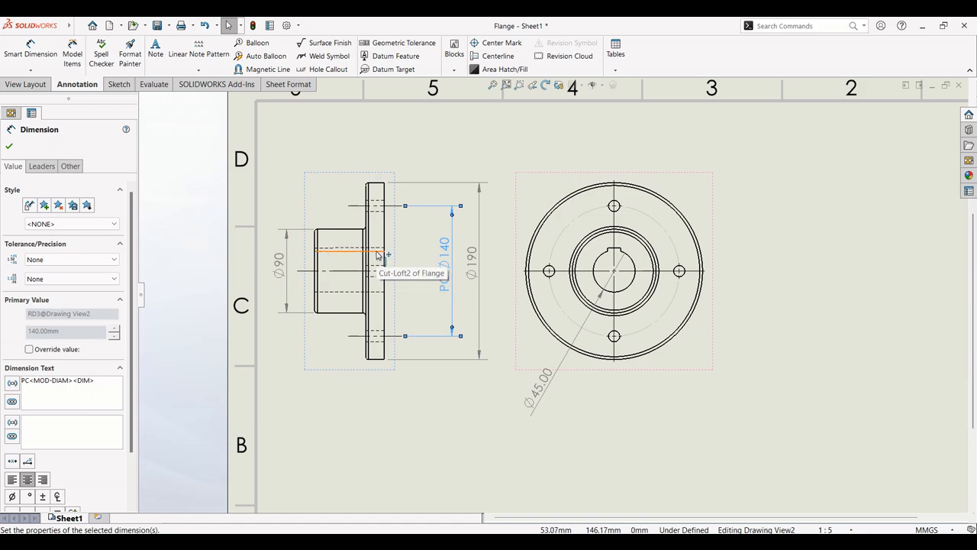
- Dimension the height from the bore's lower edge to the keyway's upper edge at the flange face in the side view
left_click(32, 57)
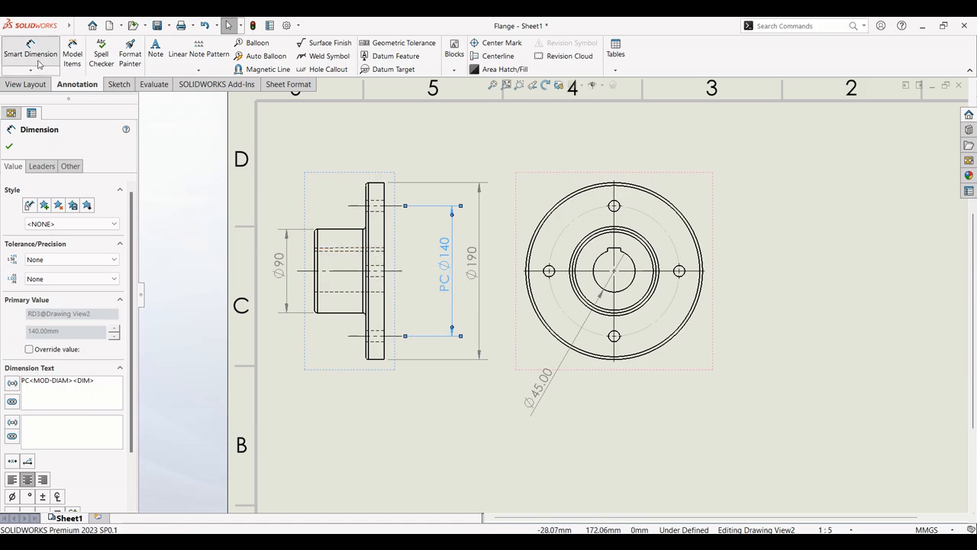
scroll(420, 253, "down", 3)
left_click(417, 248)
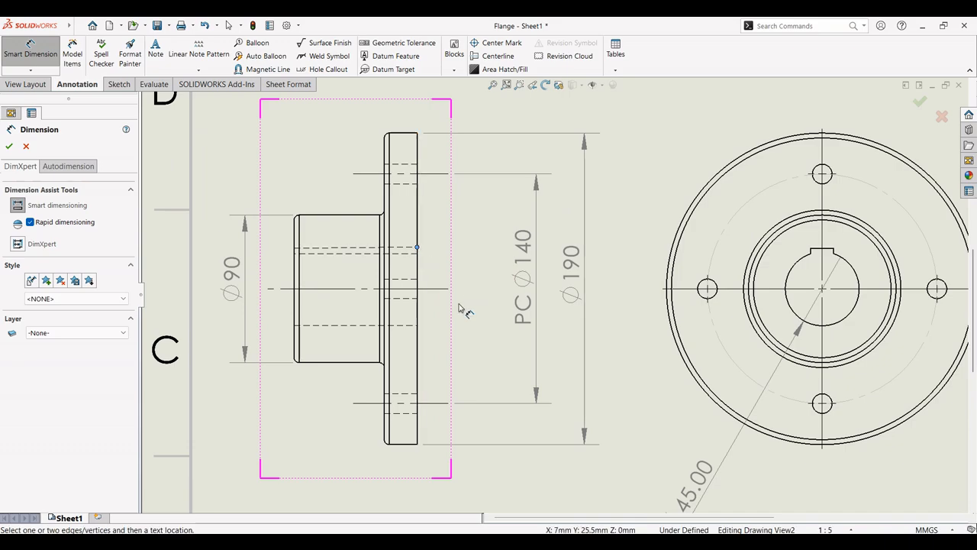
left_click(418, 327)
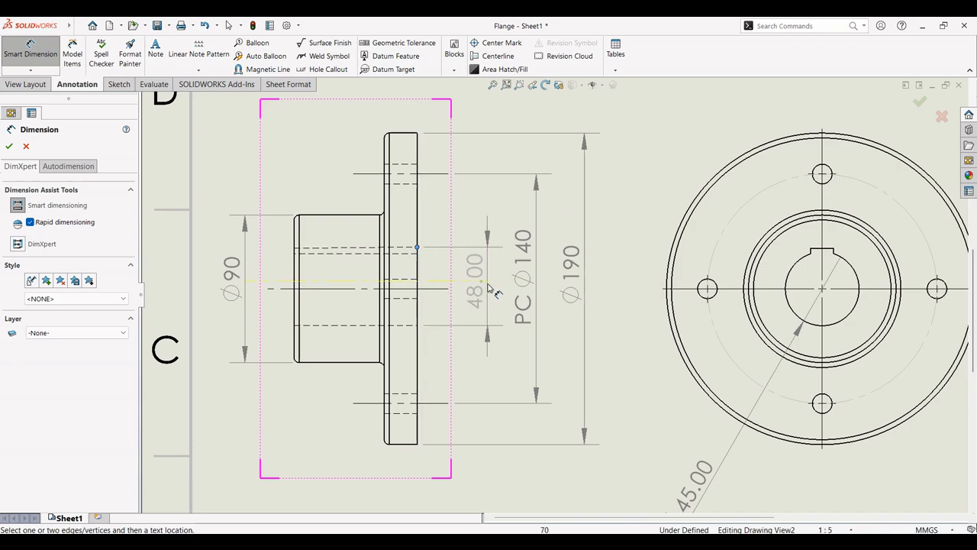
left_click(486, 290)
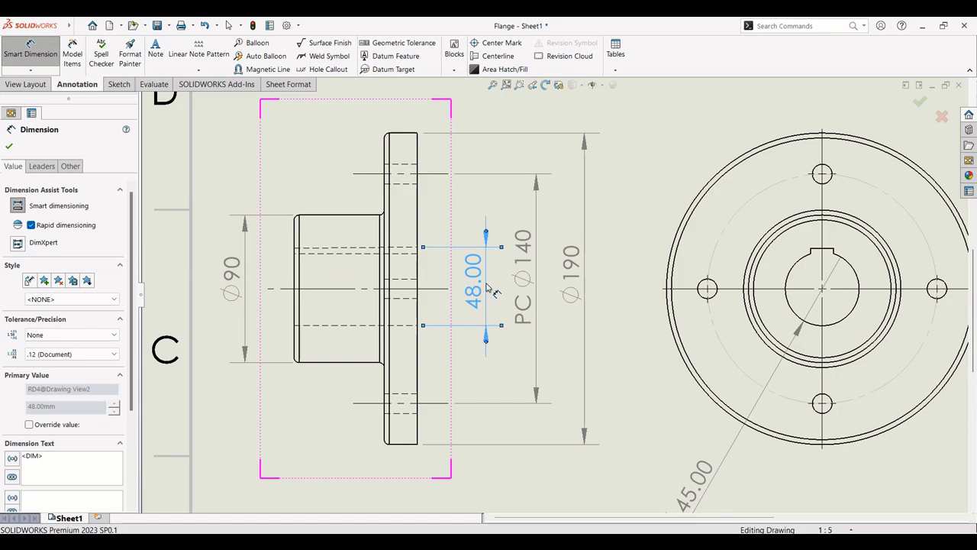
- Check the lab manual drawing and override the bore-and-keyway height dimension with 47.9 mm
key("alt+Tab")
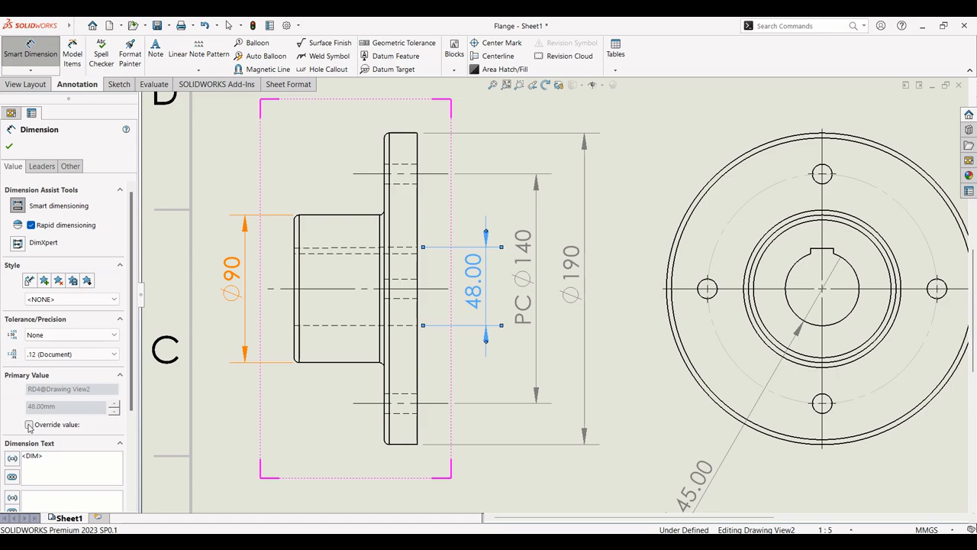
left_click(29, 425)
left_click(41, 450)
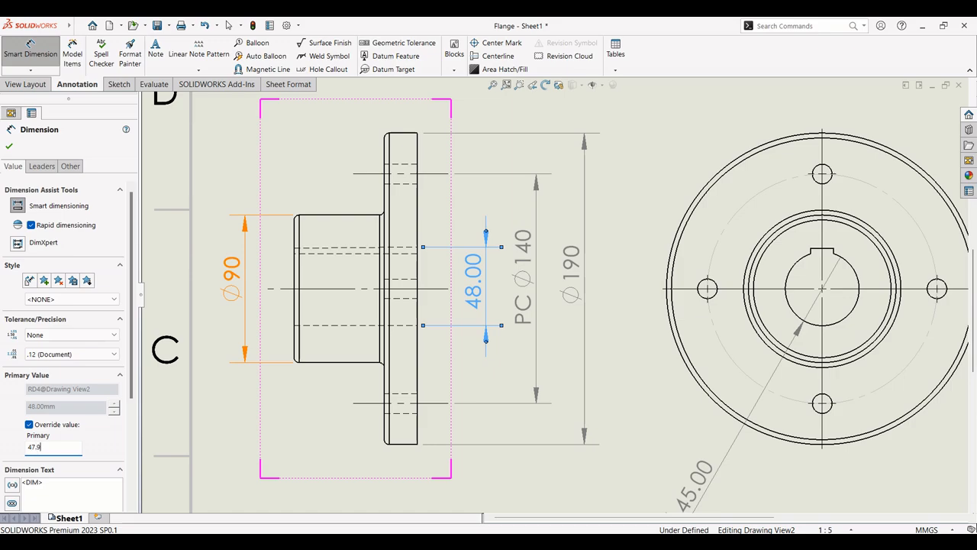
left_click(6, 398)
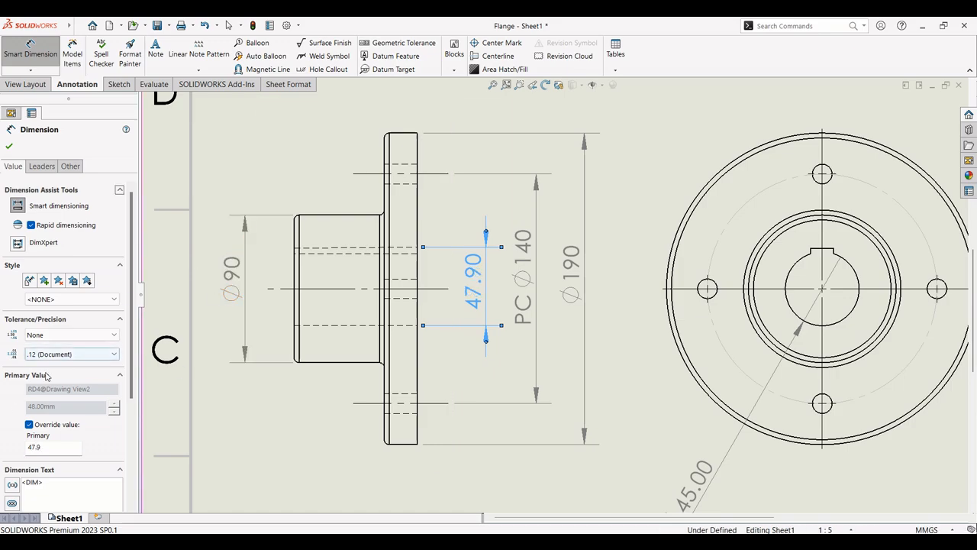
- Recheck the lab manual drawing and set the bore-and-keyway height dimension's precision to one decimal place
key("alt+Tab")
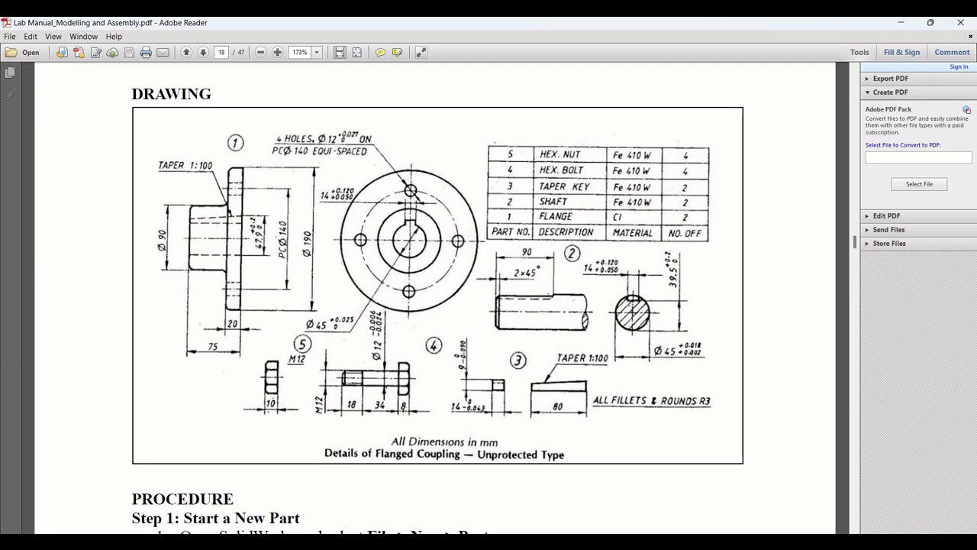
key("alt+Tab")
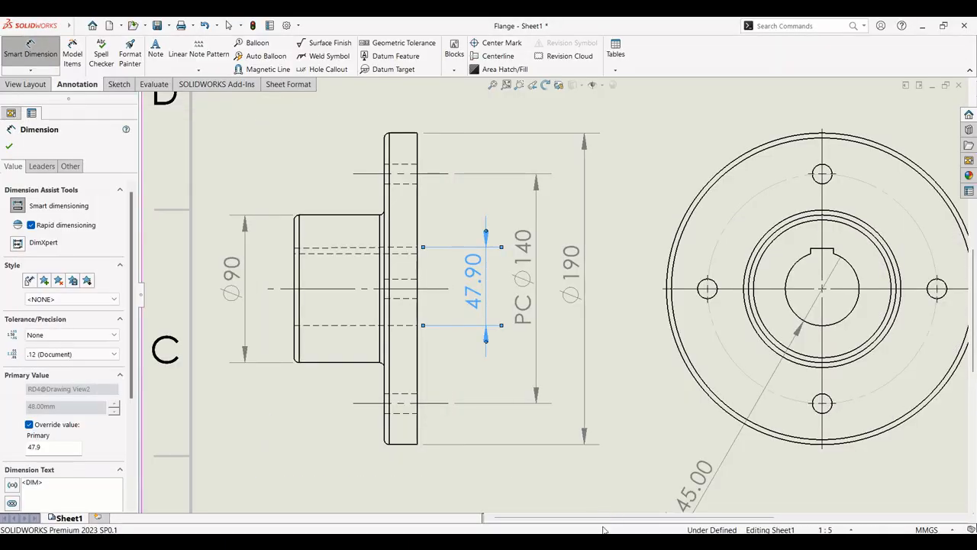
key("alt+Tab")
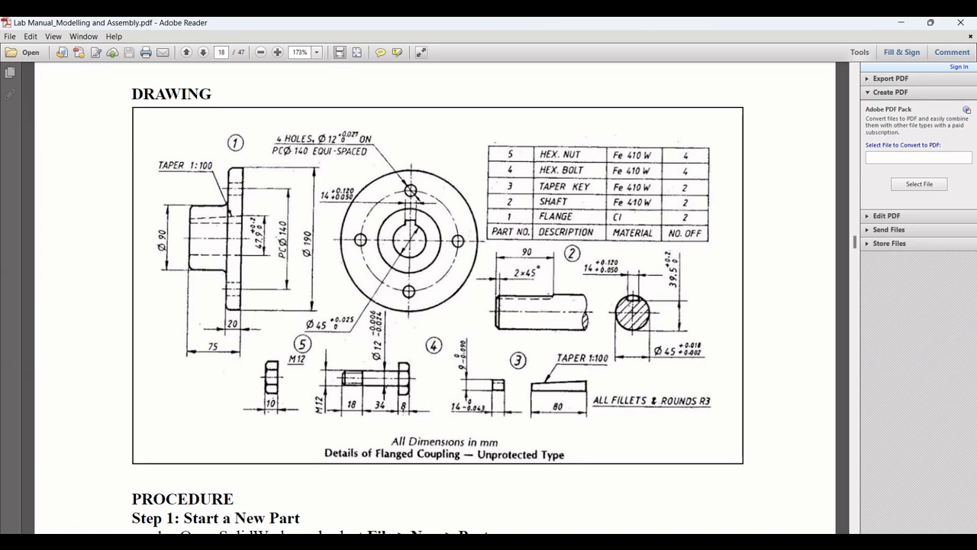
key("alt+Tab")
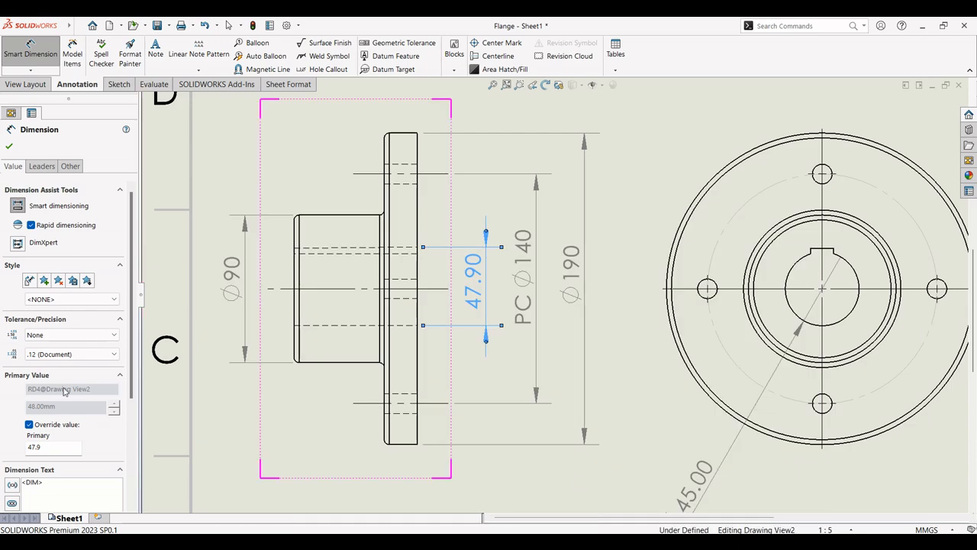
left_click(61, 353)
left_click(52, 375)
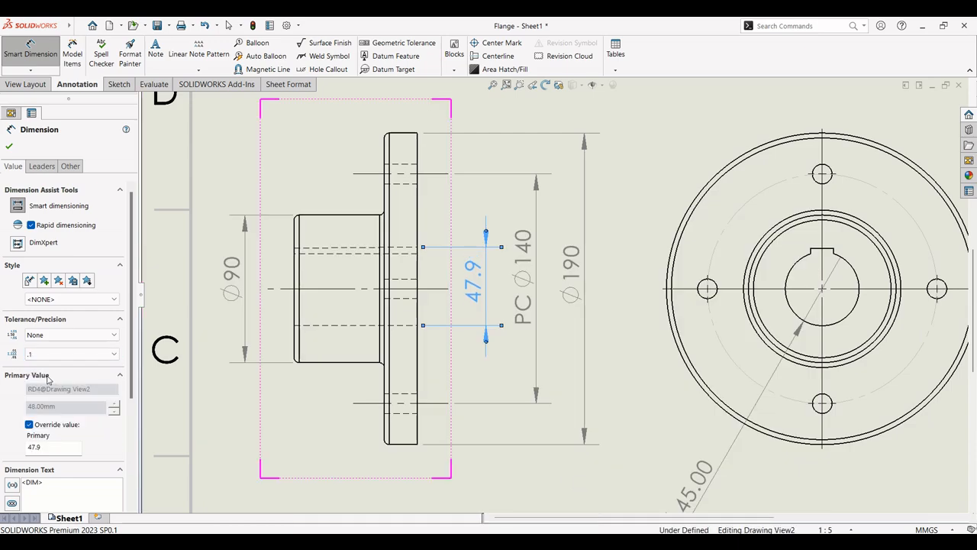
- Try to apply the Fit with tolerance type to the bore-and-keyway height dimension
scroll(129, 405, "down", 5)
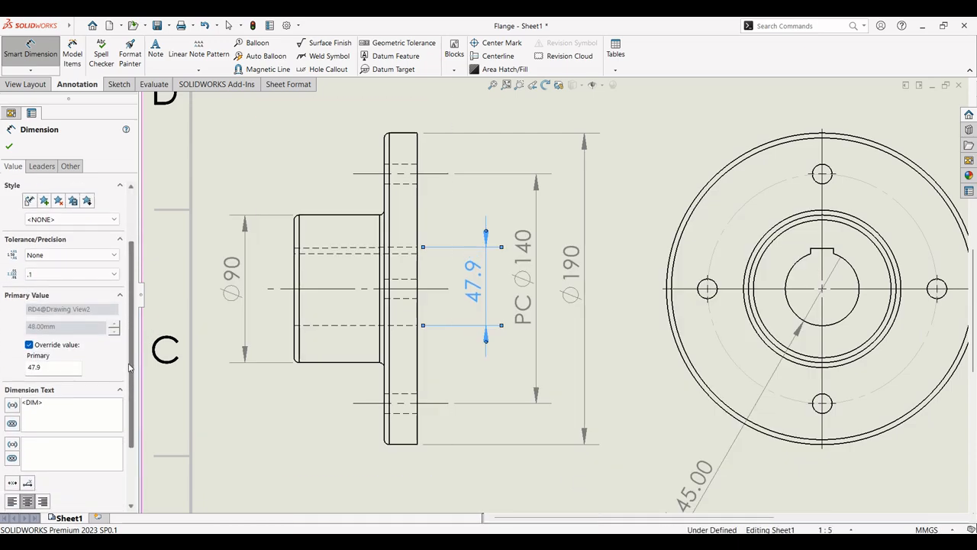
scroll(130, 405, "down", 1)
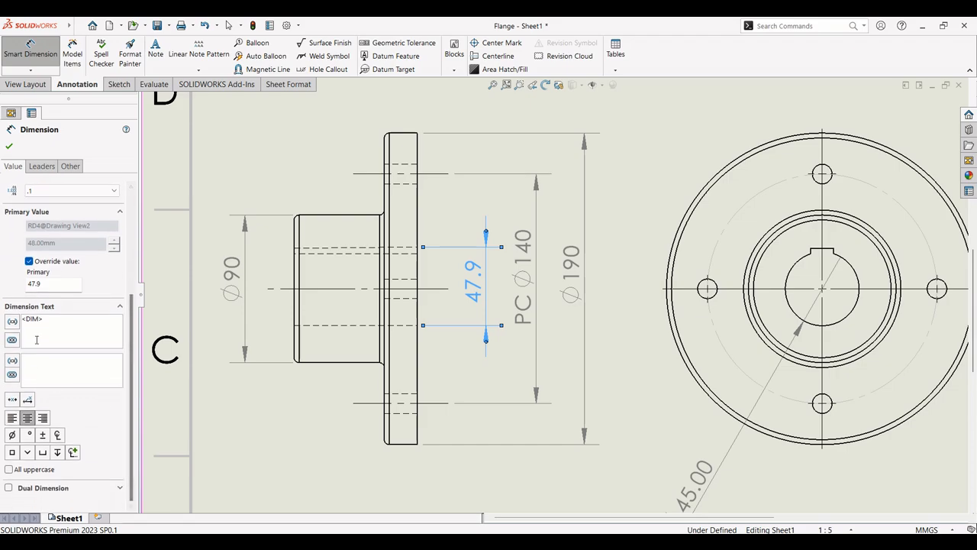
scroll(47, 286, "up", 4)
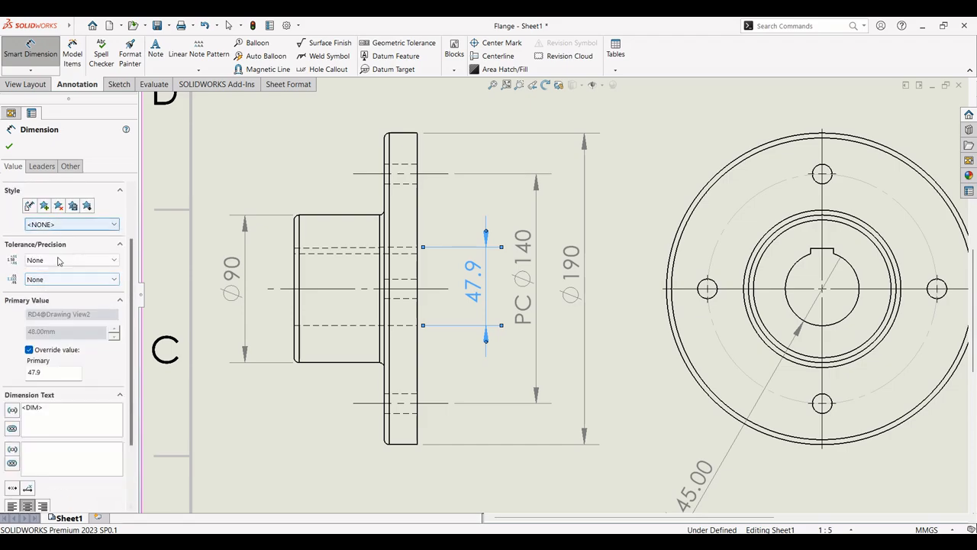
left_click(64, 261)
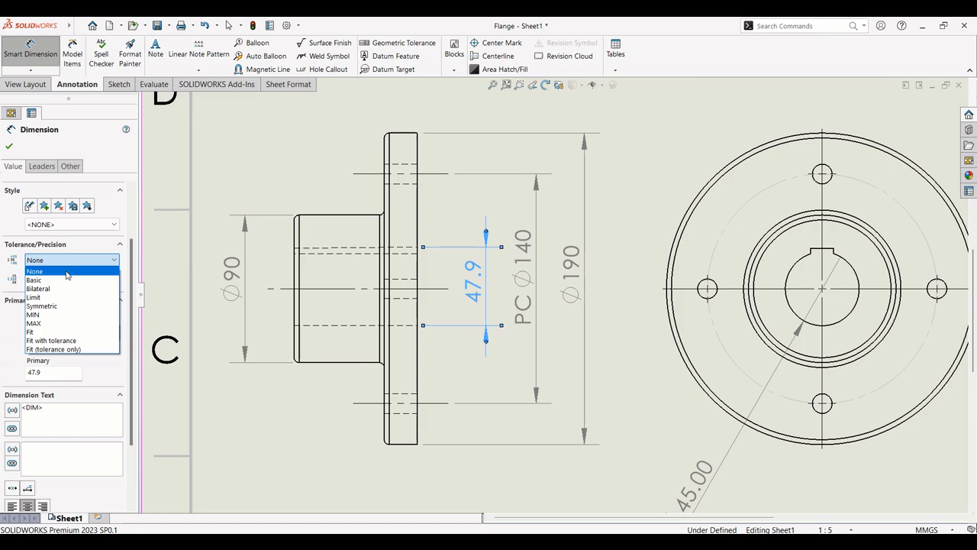
left_click(73, 343)
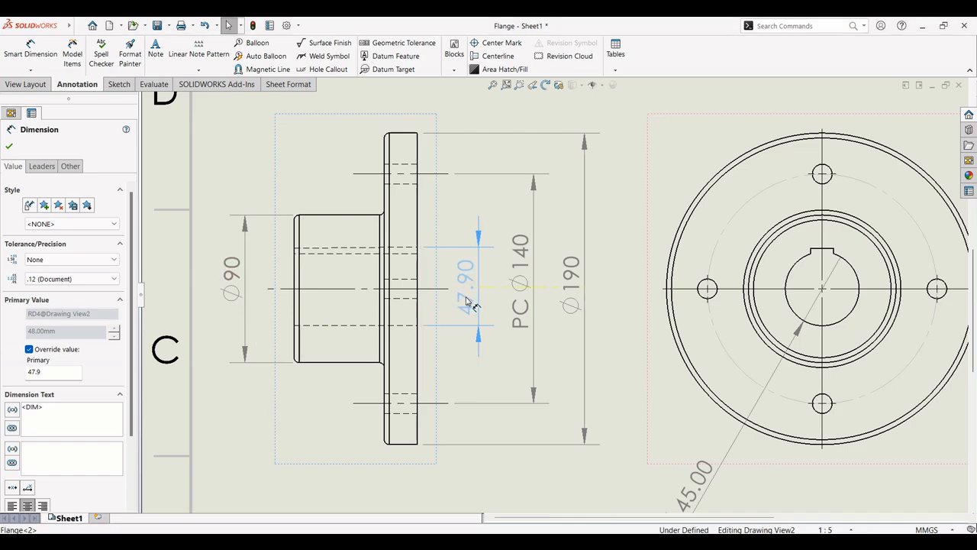
- Reposition the bore-and-keyway height dimension, check the lab manual drawing, and set its tolerance type to Fit with tolerance
left_click_drag(454, 299, 471, 280)
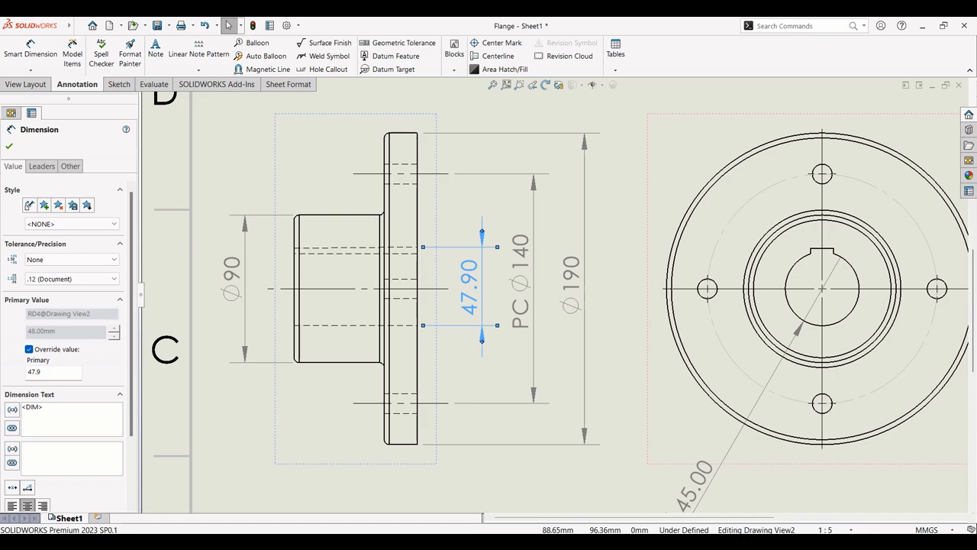
key("alt+Tab")
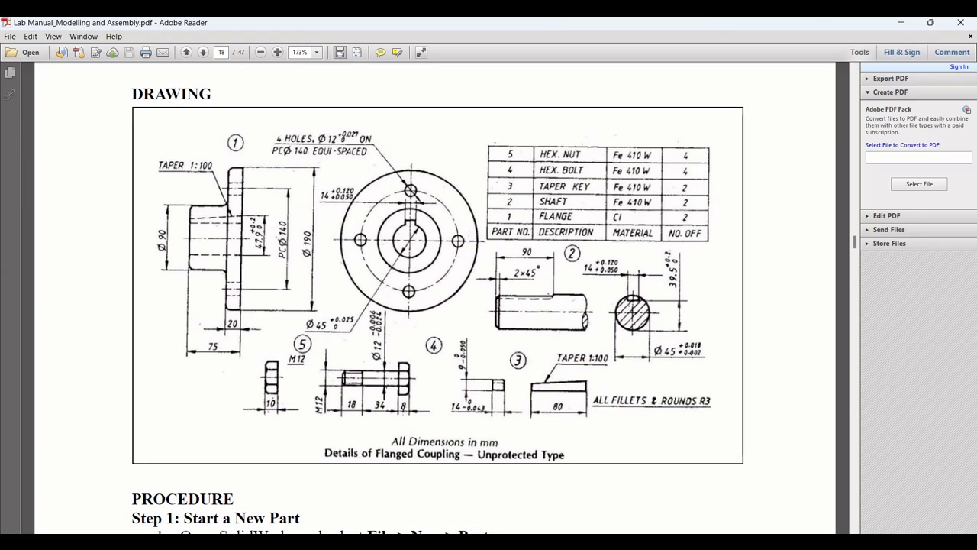
key("alt+Tab")
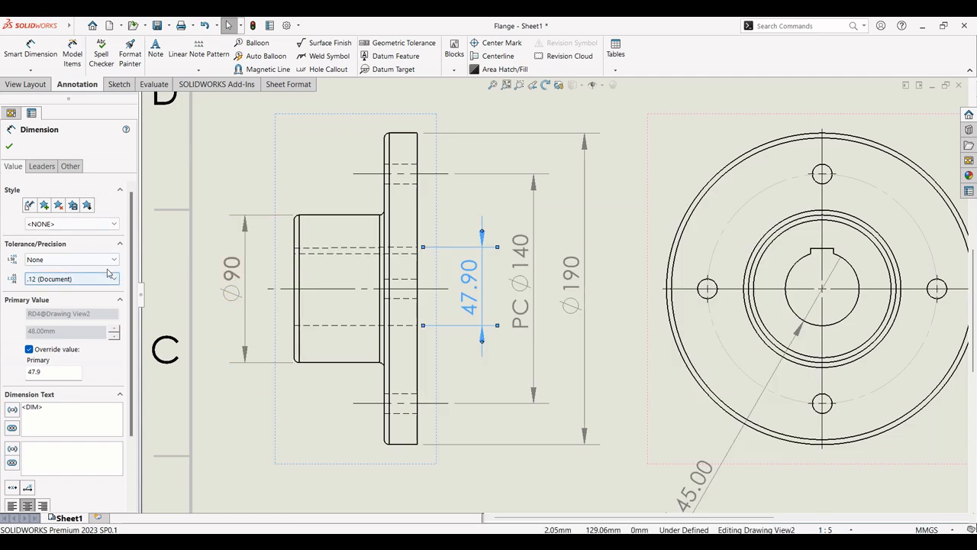
left_click(105, 261)
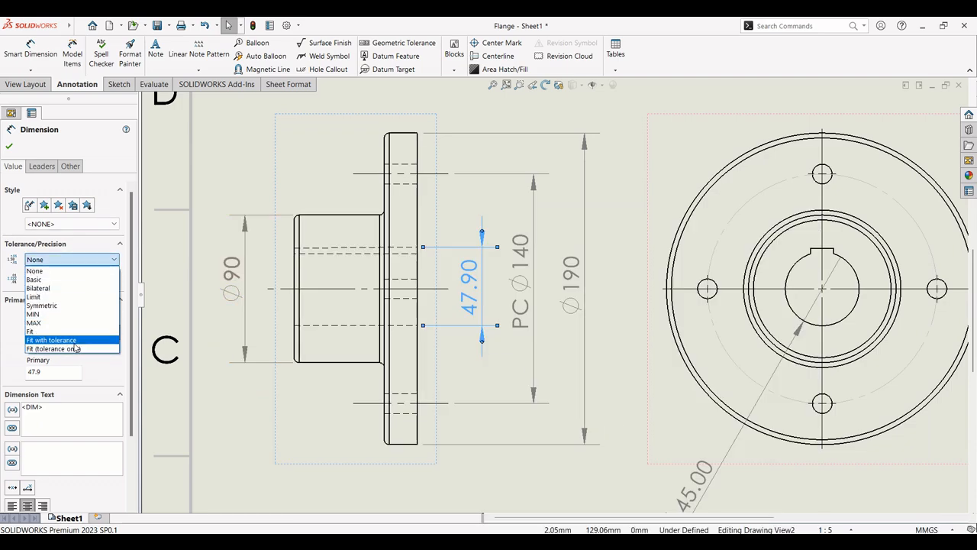
left_click(79, 340)
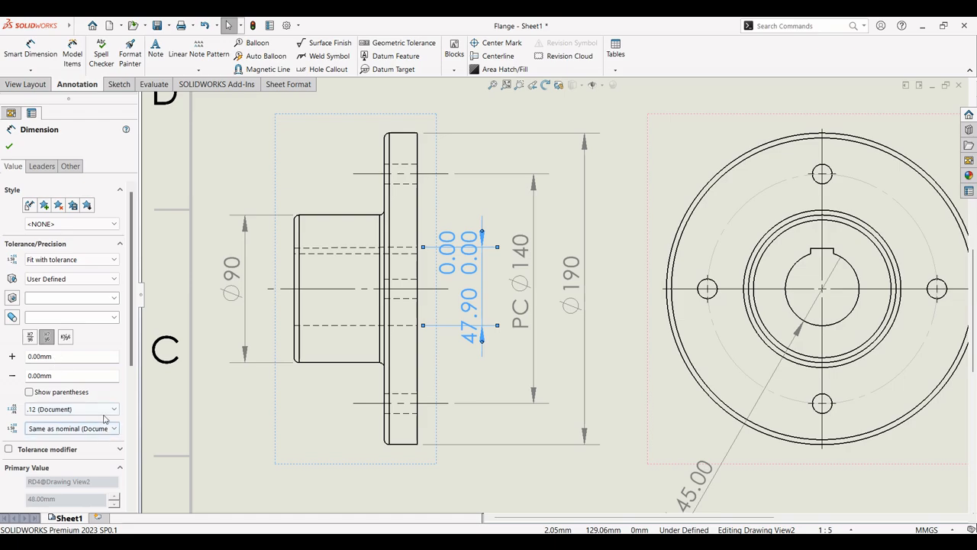
- Set the bore-and-keyway height dimension to one decimal place with an upper tolerance of 0.2 mm
left_click(69, 410)
left_click(45, 431)
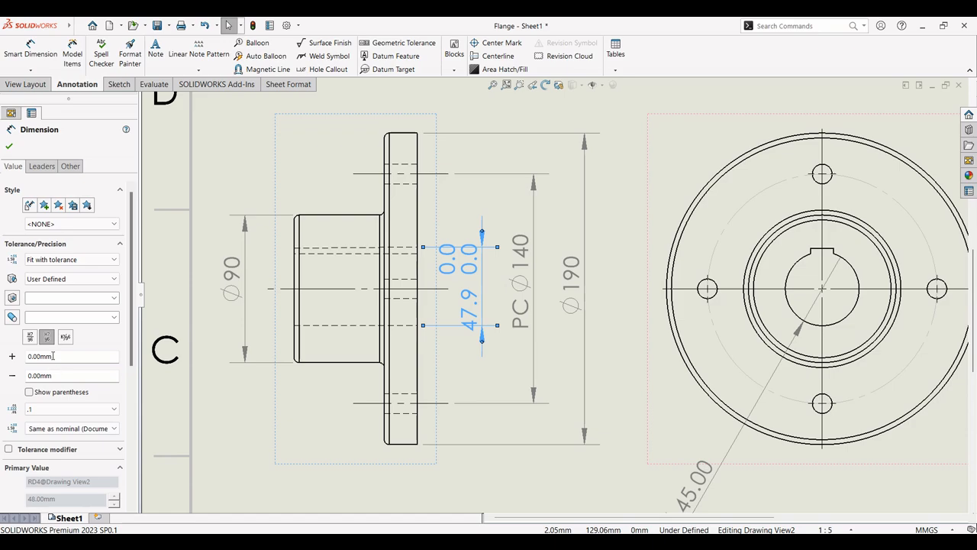
left_click_drag(52, 356, 14, 356)
left_click(565, 287)
left_click(65, 359)
double_click(66, 359)
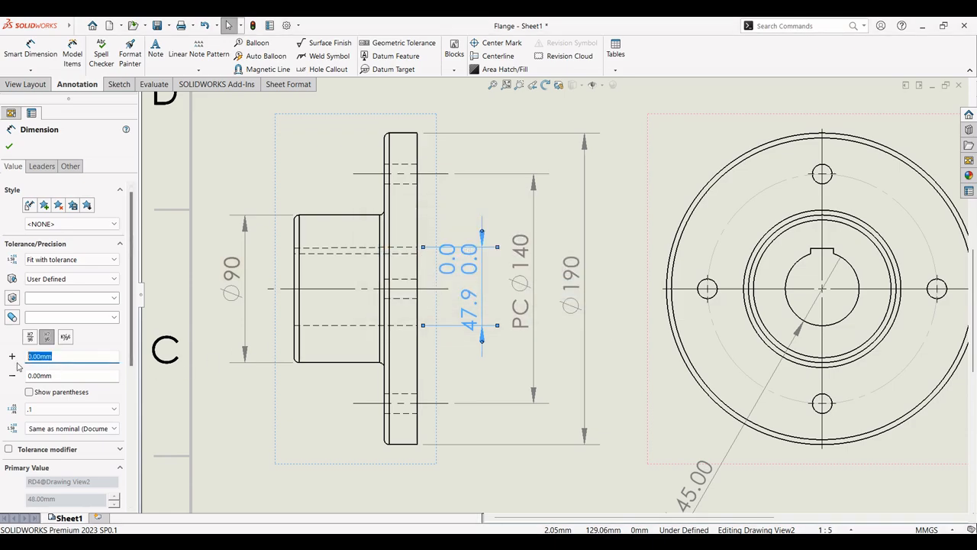
type("0.2")
key("Tab")
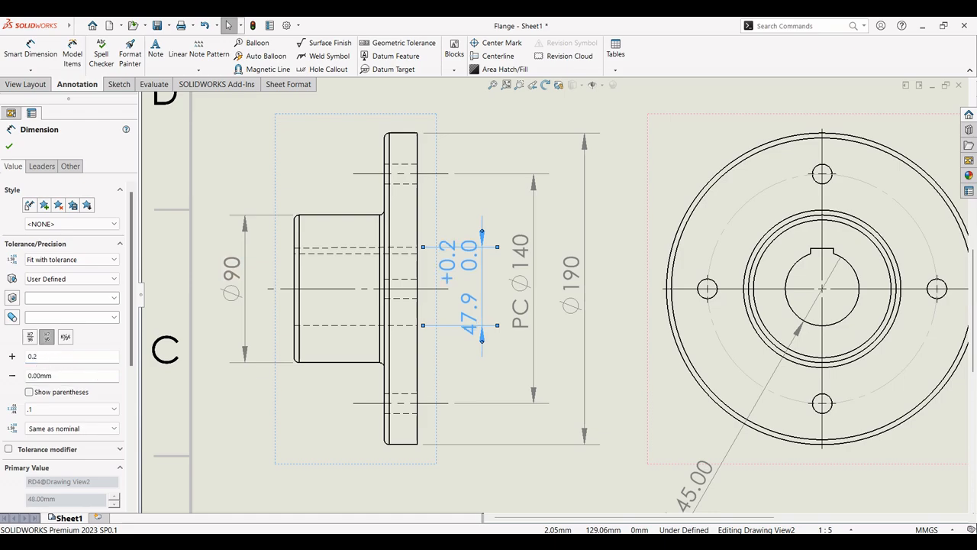
- Compare the toleranced bore-and-keyway height dimension with the lab manual drawing and shift its text upward beside the flange face
key("alt+Tab")
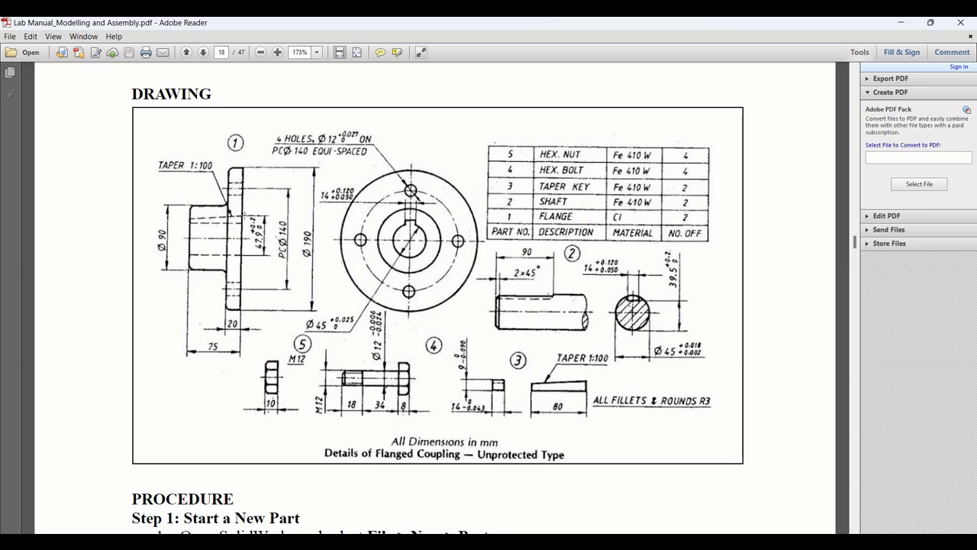
left_click_drag(244, 211, 279, 245)
key("alt+Tab")
key("alt+Tab")
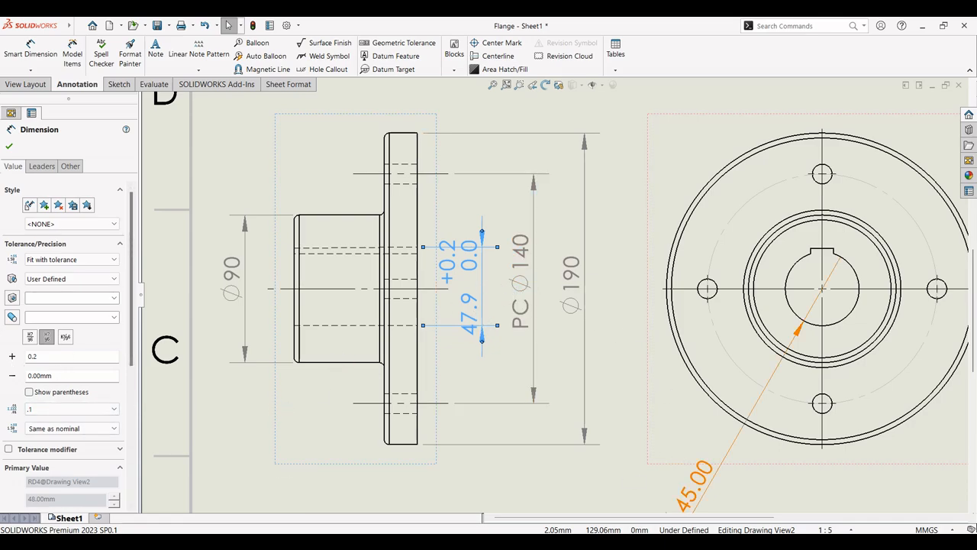
key("alt+Tab")
key("alt+Tab")
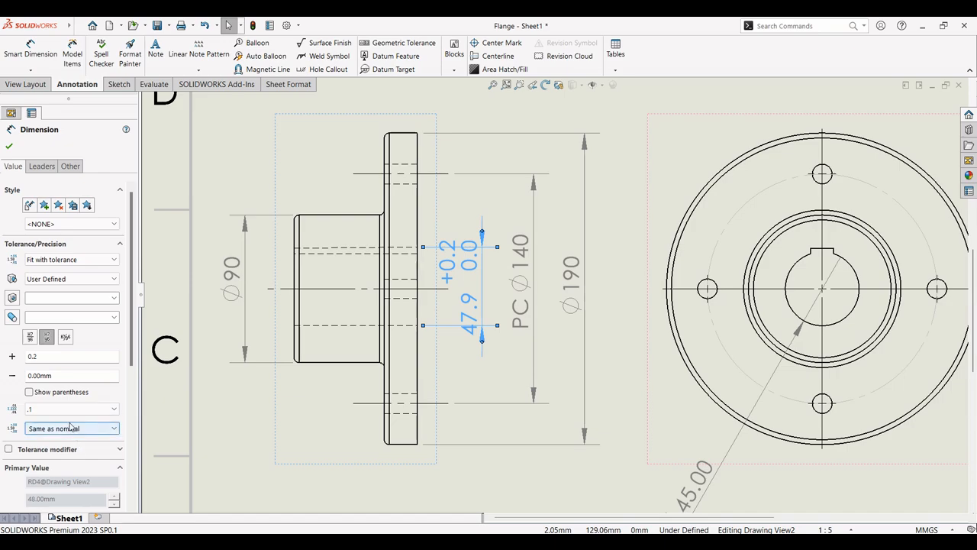
left_click_drag(471, 303, 475, 290)
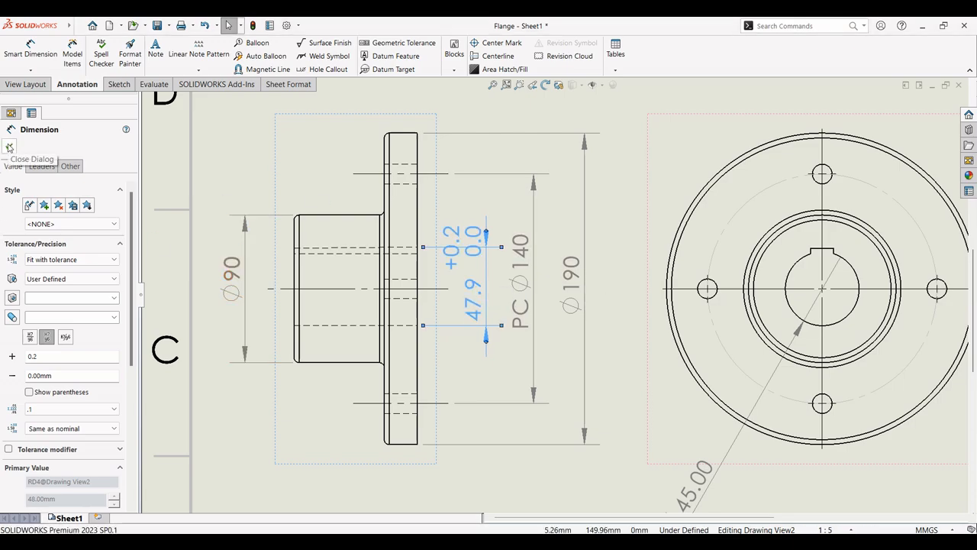
- Stop the fit tolerance text from using the dimension size and set its font height to 6 mm
left_click(71, 168)
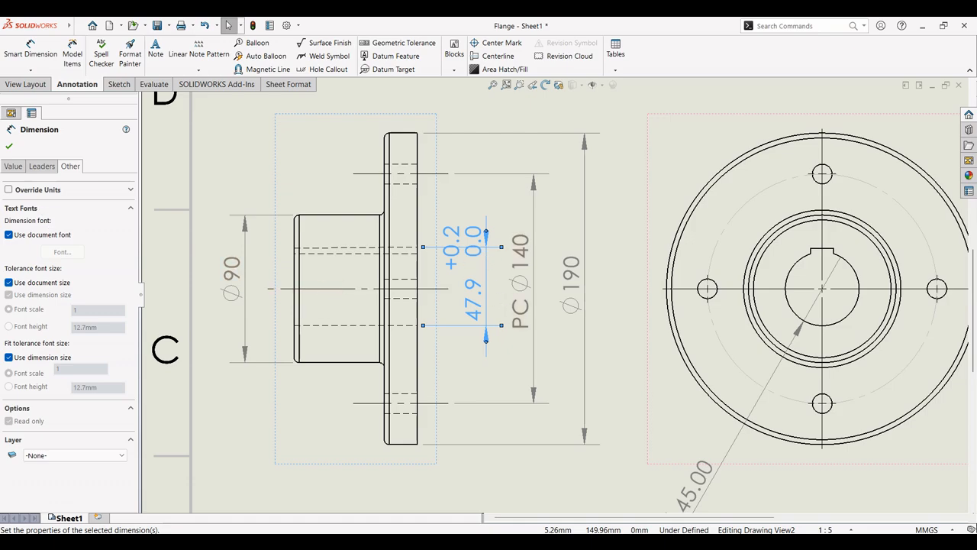
left_click(629, 544)
left_click(630, 544)
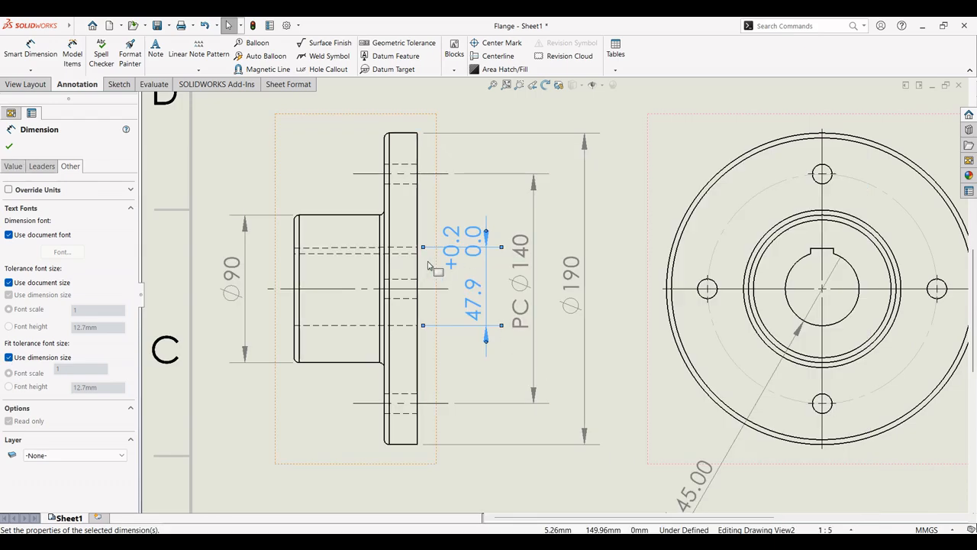
left_click(8, 358)
left_click(8, 387)
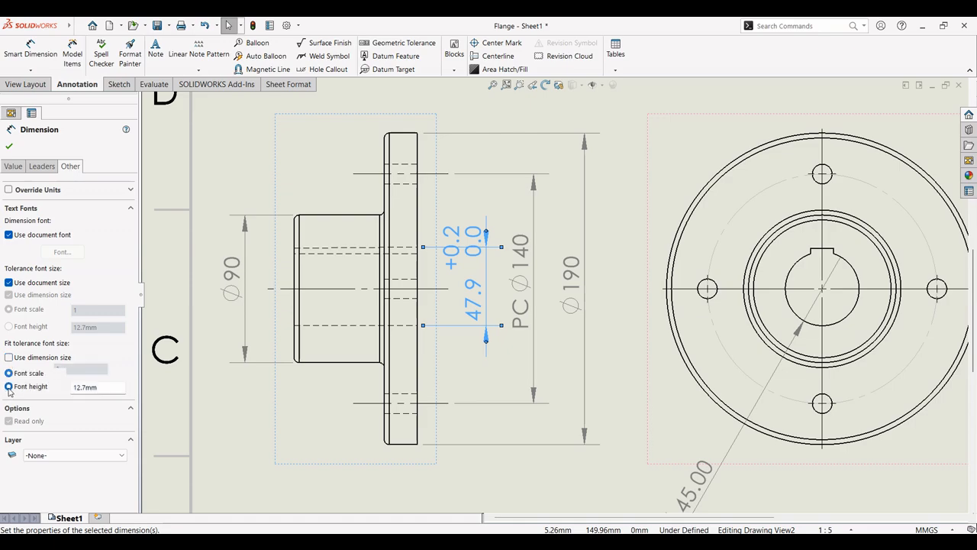
double_click(73, 388)
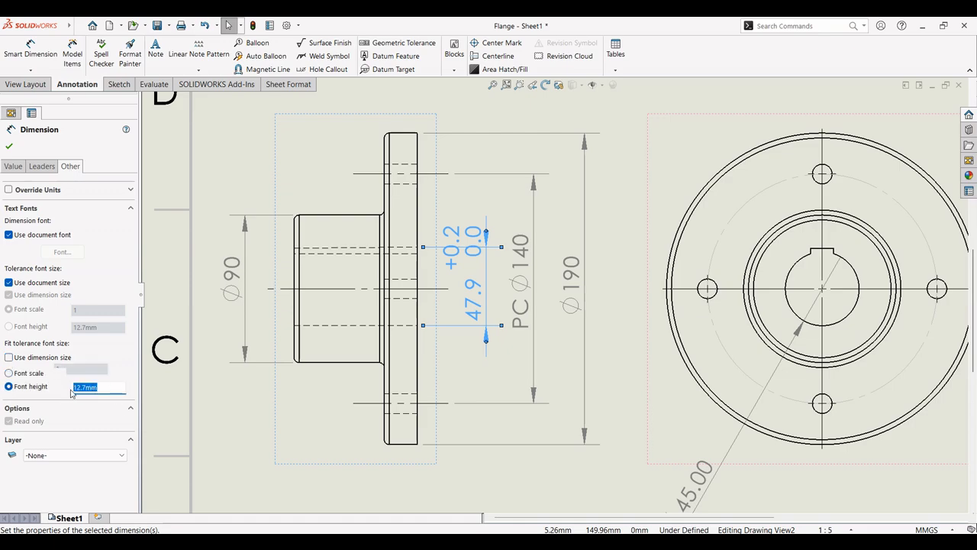
type("6mm")
left_click(129, 440)
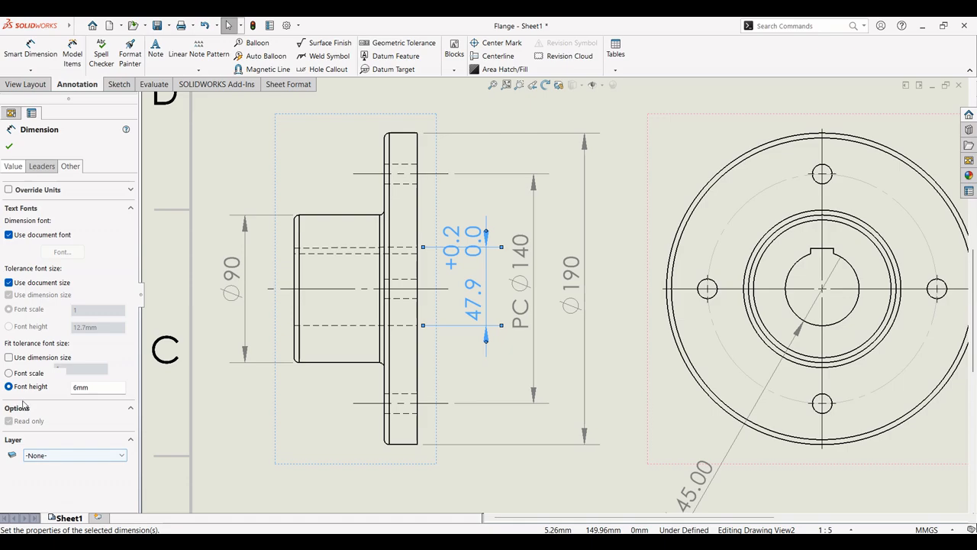
left_click(93, 390)
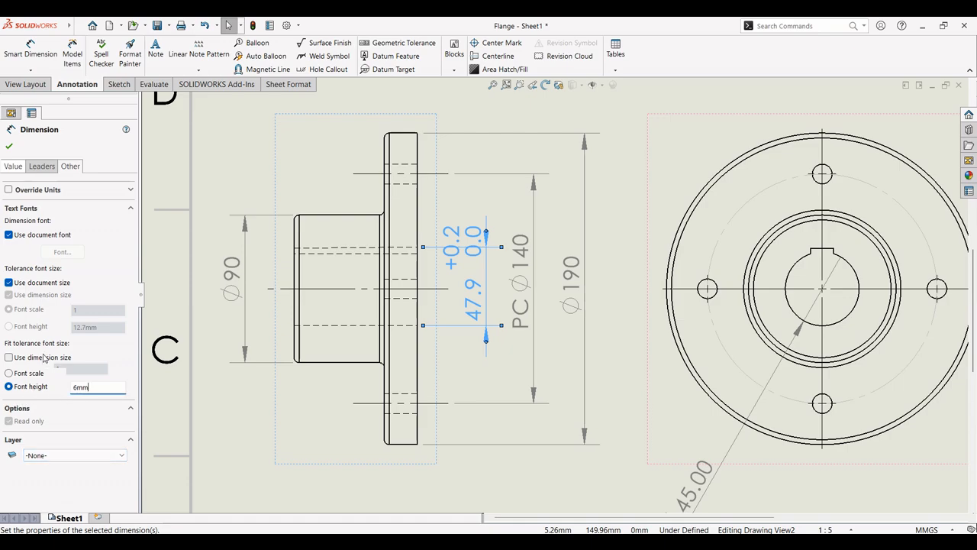
- Override the dimension's length units with millimeters and unlink its font from the document and its tolerance text from document and dimension sizes
left_click(8, 283)
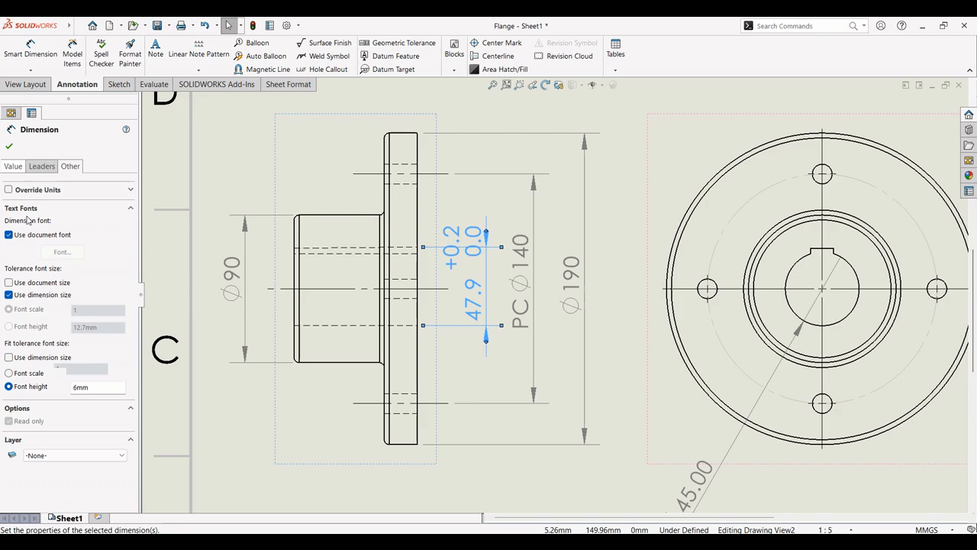
left_click(9, 190)
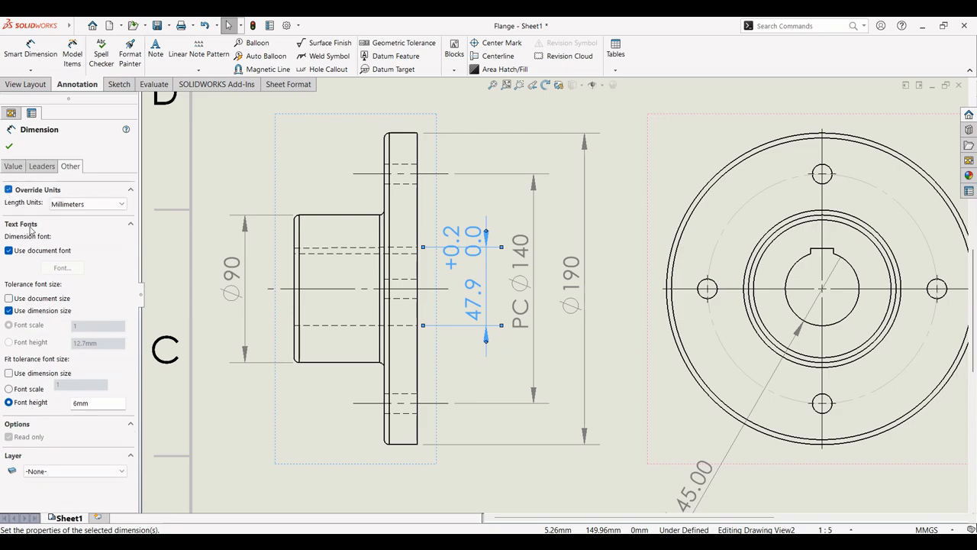
left_click(8, 251)
left_click(10, 311)
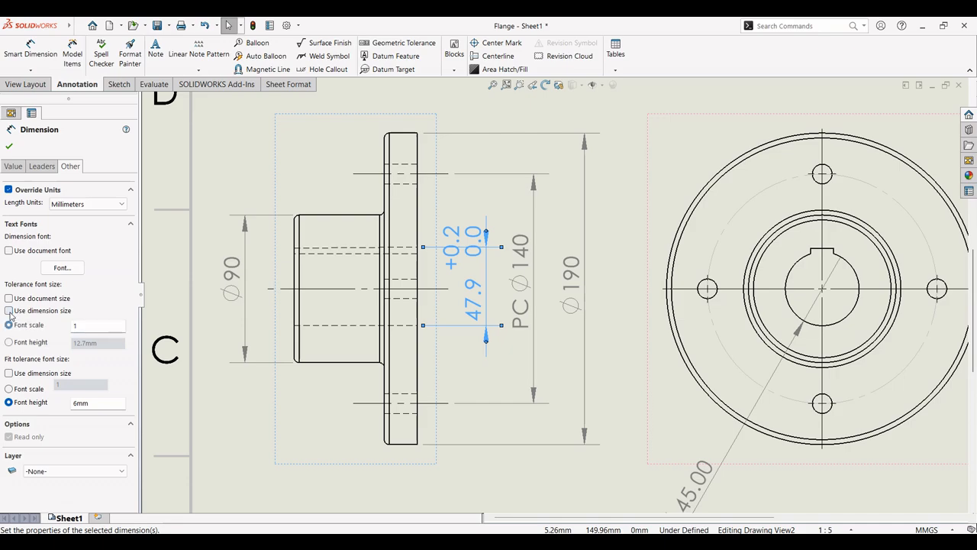
- Set the tolerance font height to 2 mm and recentre the bore-and-keyway height dimension's text between its extension lines
left_click(8, 342)
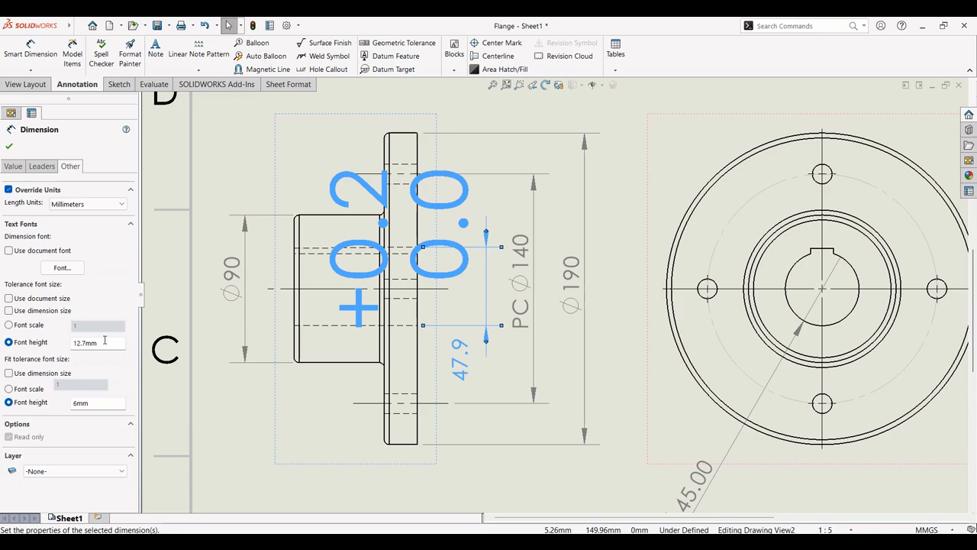
left_click_drag(104, 341, 67, 343)
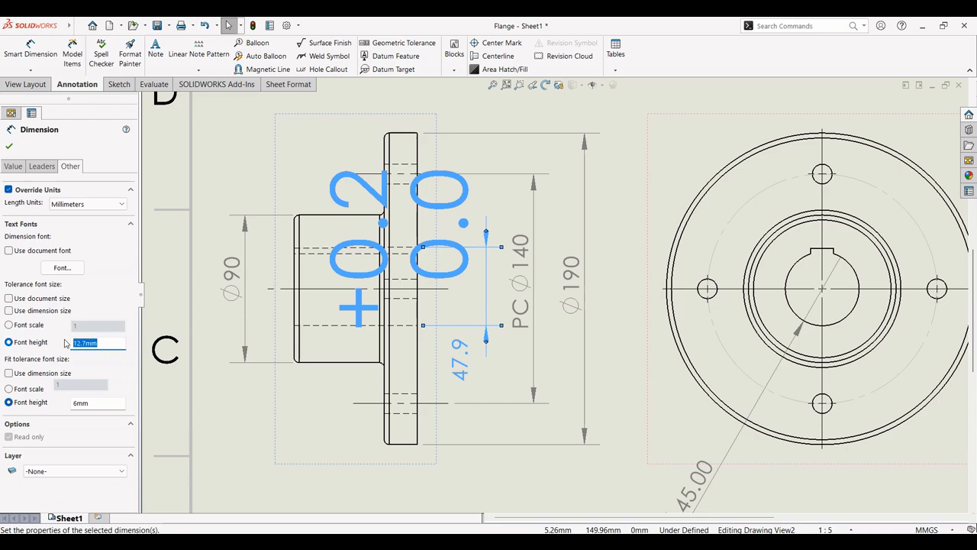
type("4")
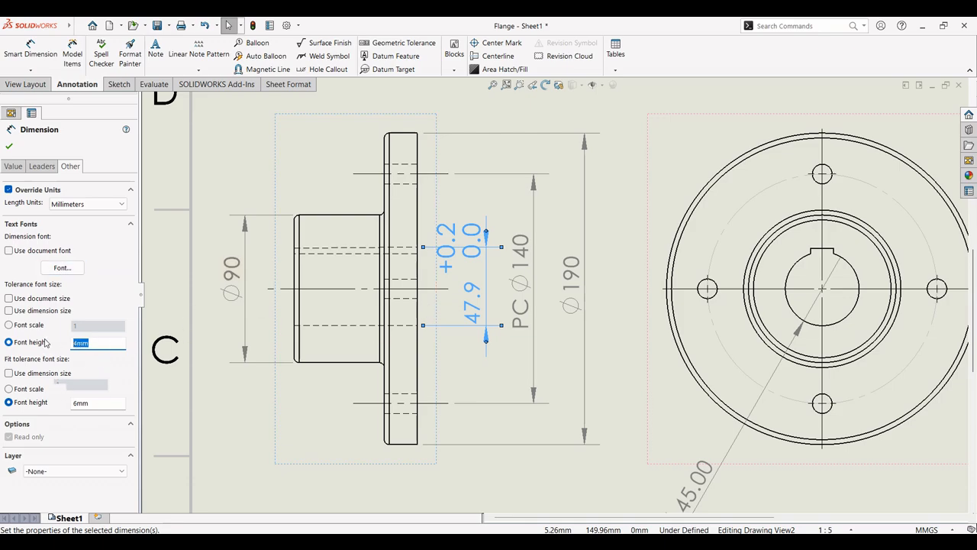
key("Return")
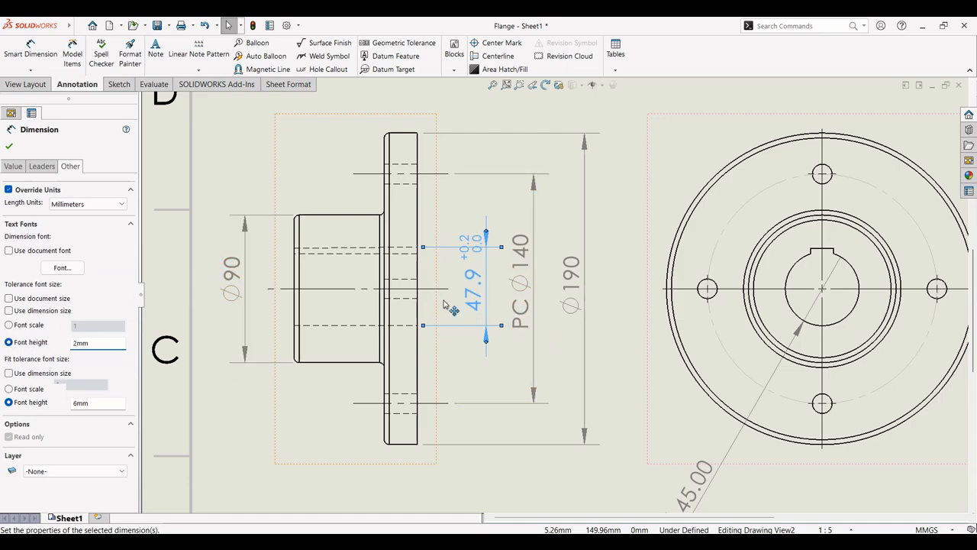
left_click_drag(473, 277, 473, 288)
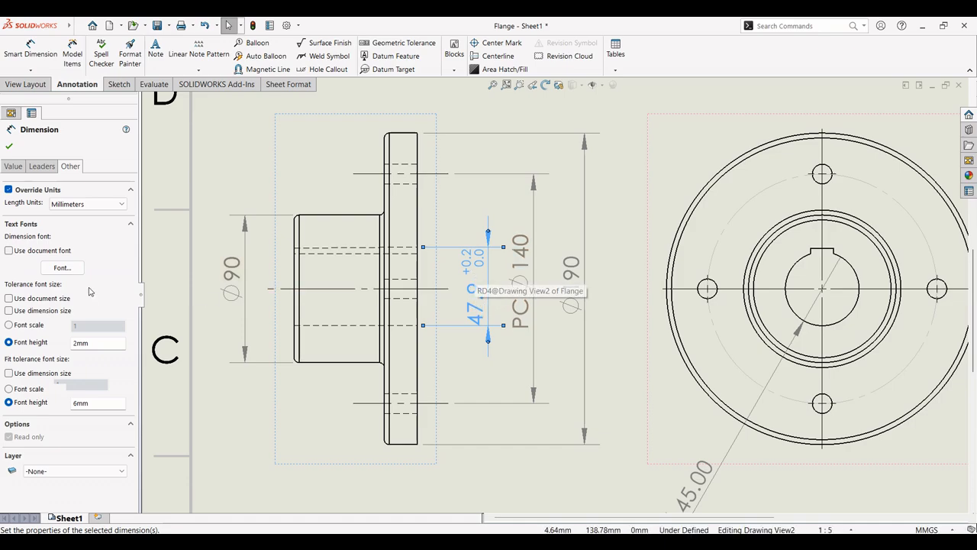
- Set the bore-and-keyway height dimension's font height to 3 mm, keeping Century Gothic Regular
left_click(63, 268)
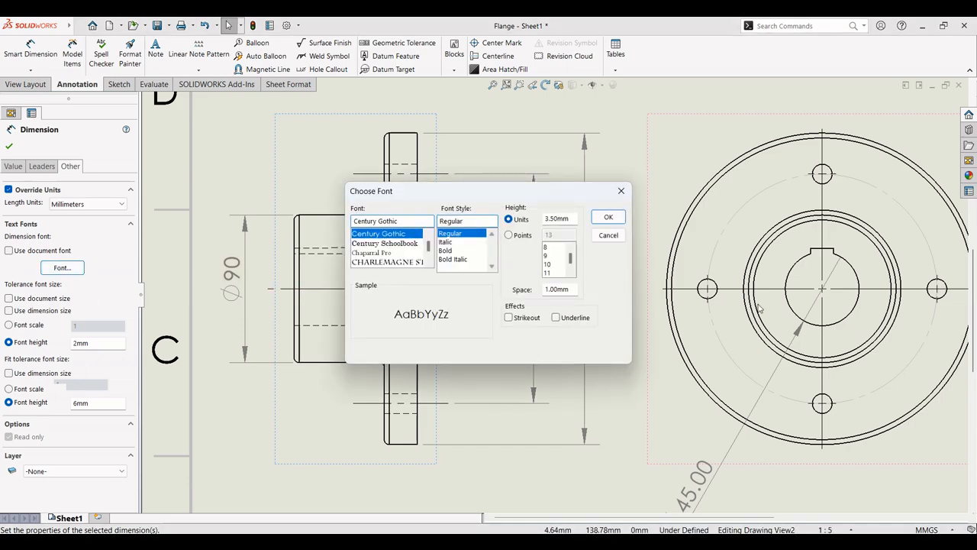
left_click(520, 237)
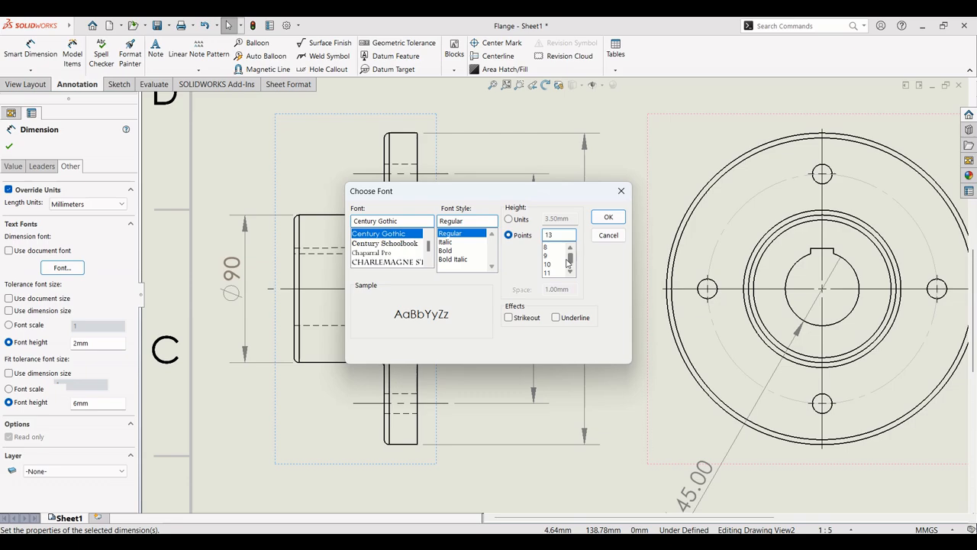
left_click(508, 220)
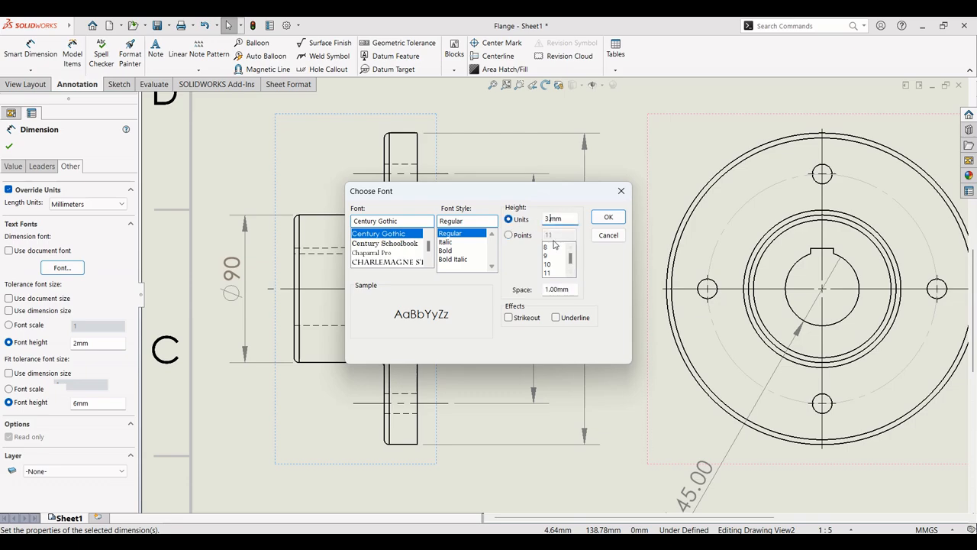
left_click(608, 217)
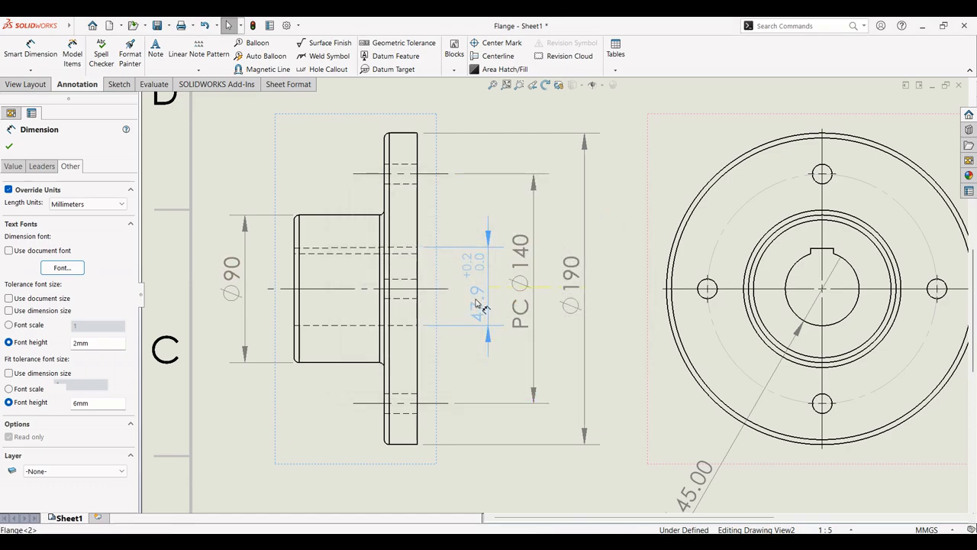
- Move the Ø190, PC Ø140 and 47.9 dimensions outward from the side view's flange face, spacing them evenly
key("Escape")
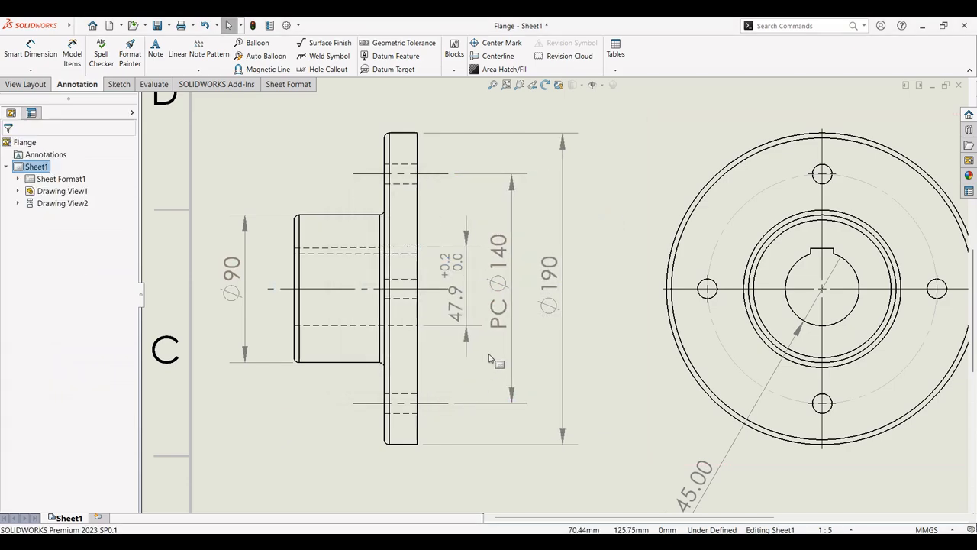
left_click_drag(550, 279, 571, 279)
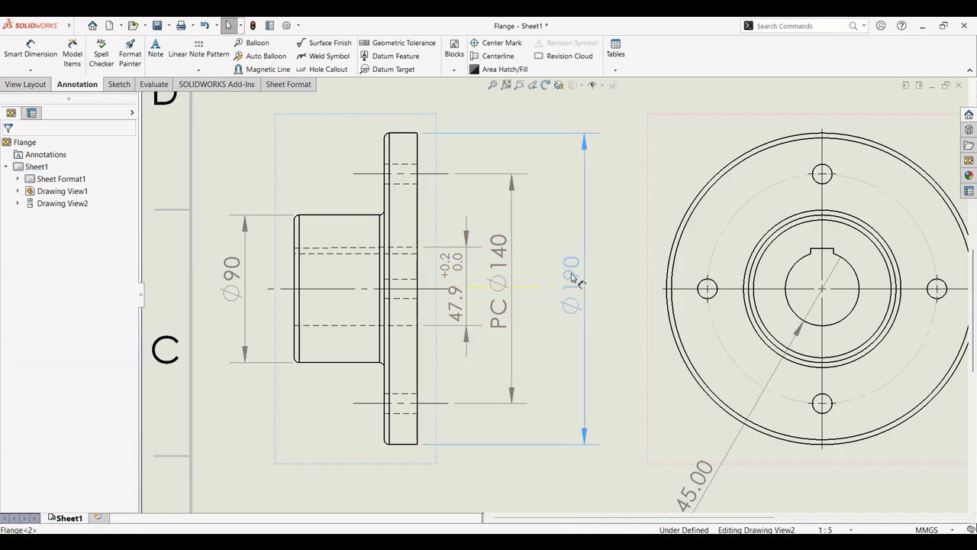
left_click_drag(497, 279, 530, 279)
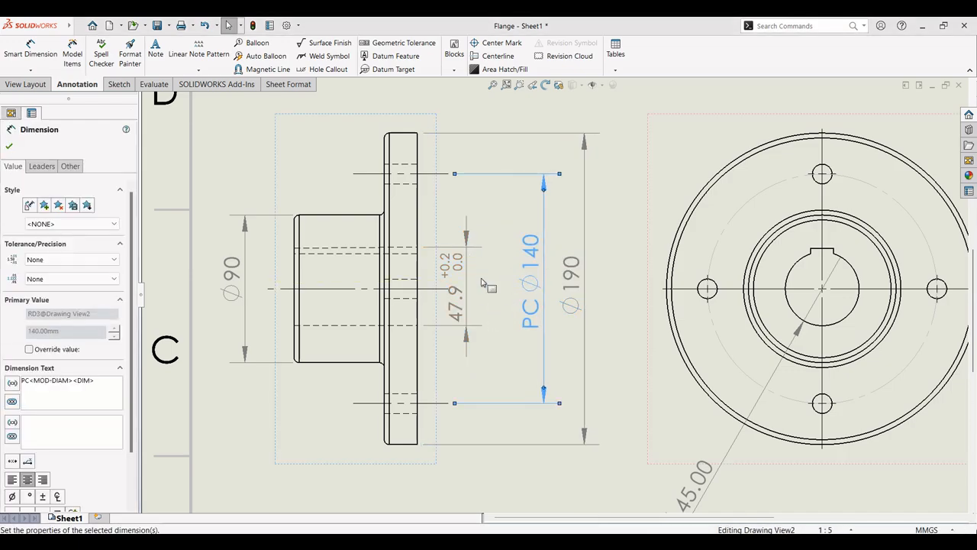
left_click_drag(458, 271, 484, 275)
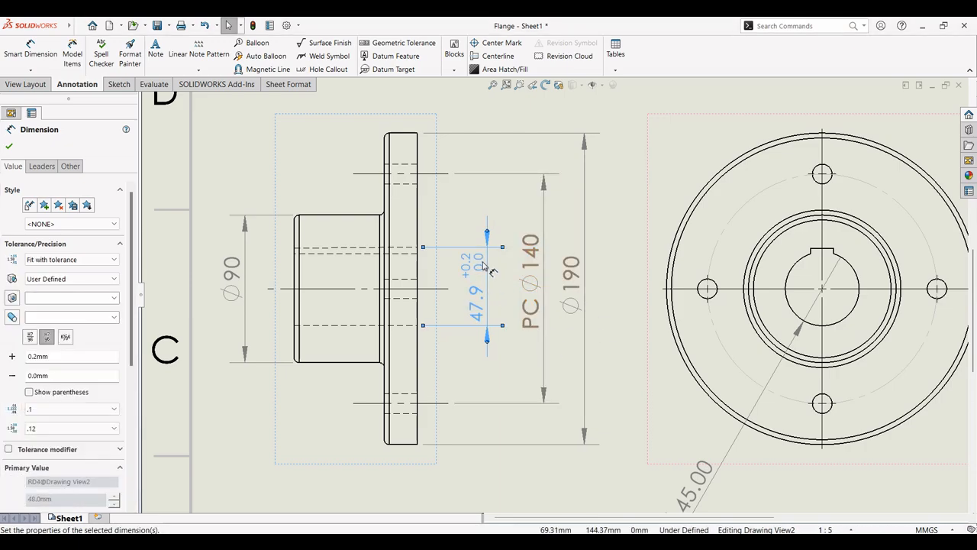
left_click(242, 281)
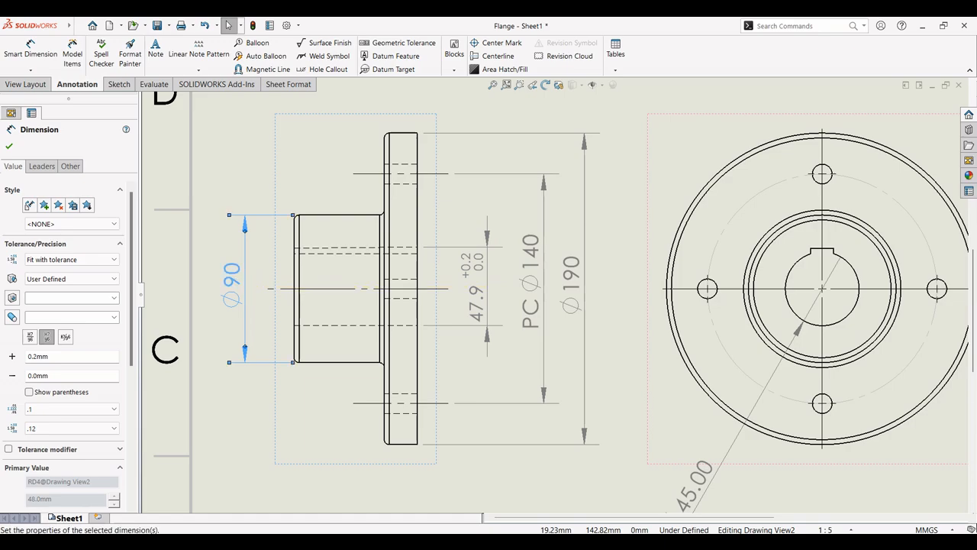
left_click(10, 146)
scroll(659, 369, "up", 1)
scroll(659, 369, "up", 2)
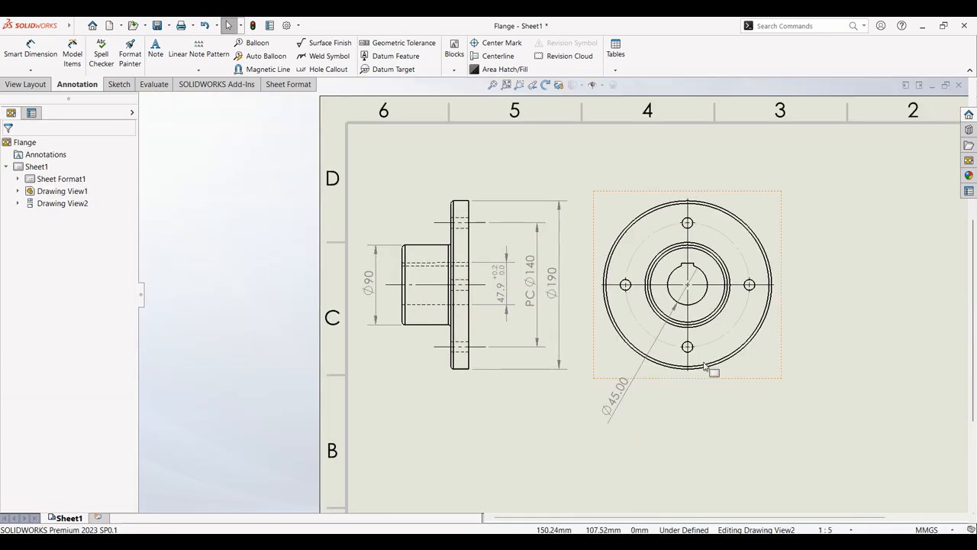
scroll(649, 343, "down", 2)
- Following the lab manual, dimension the flange disc's thickness below the side view and set its precision to None
key("alt+Tab")
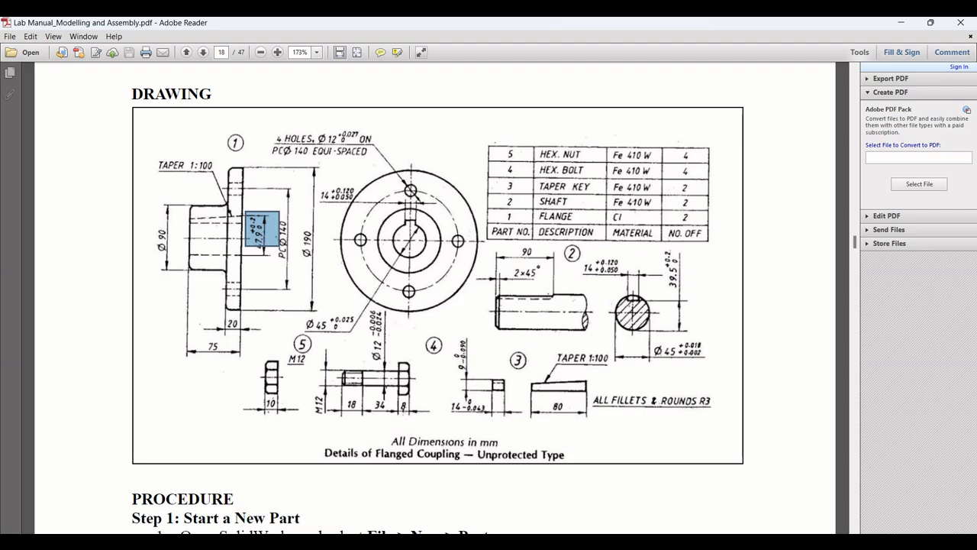
key("alt+Tab")
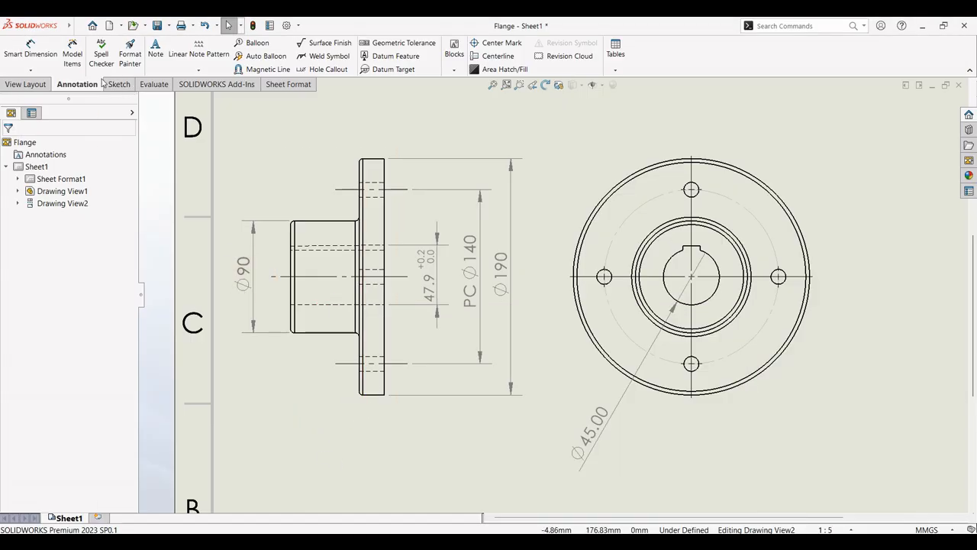
left_click(30, 48)
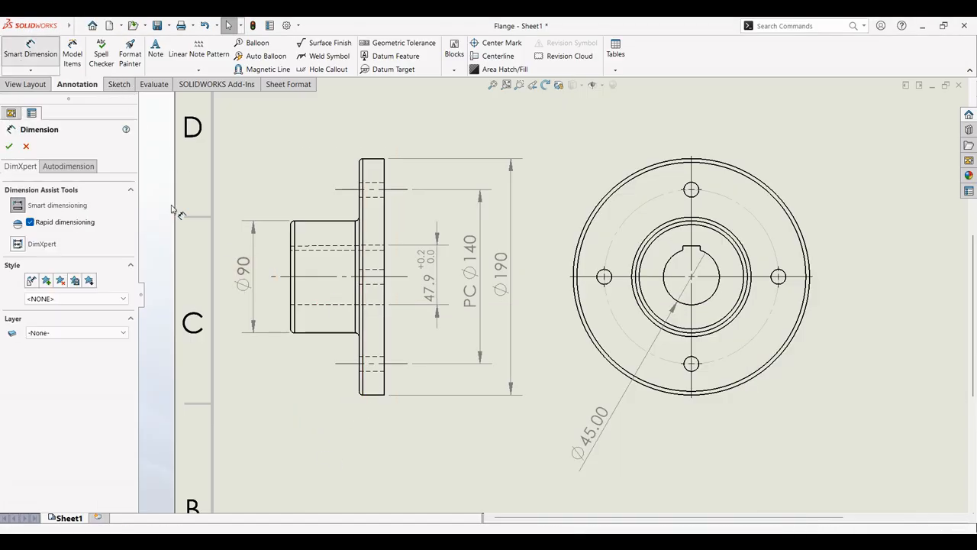
left_click(360, 380)
left_click(383, 374)
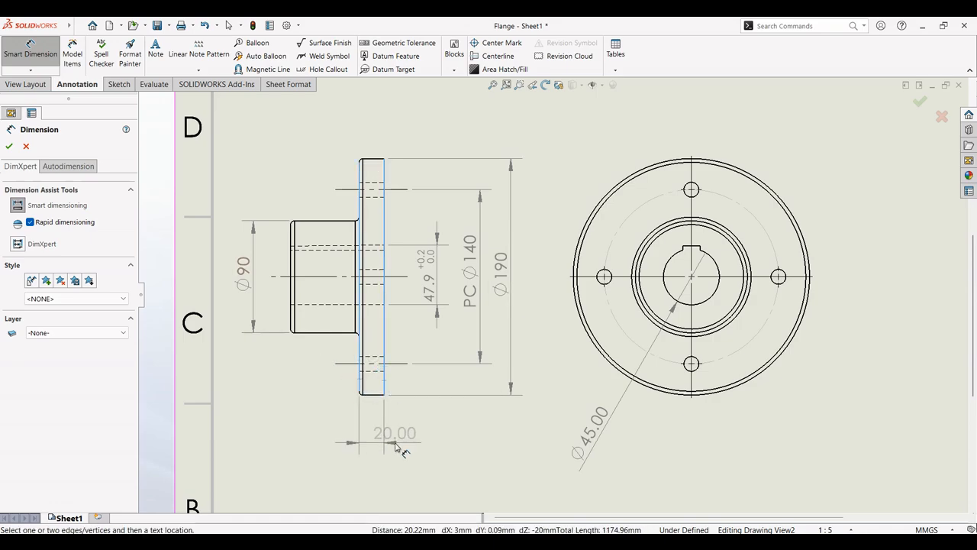
left_click(372, 443)
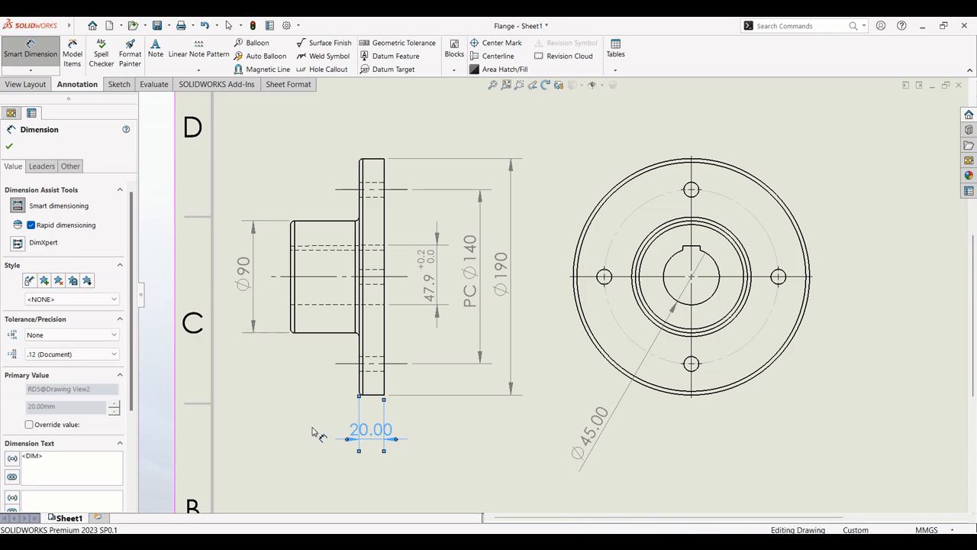
left_click(82, 355)
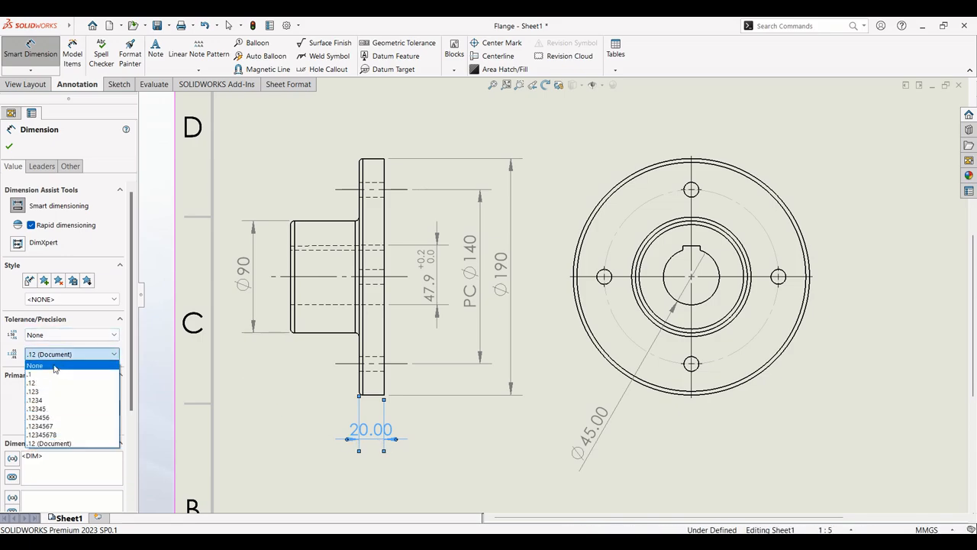
left_click(50, 366)
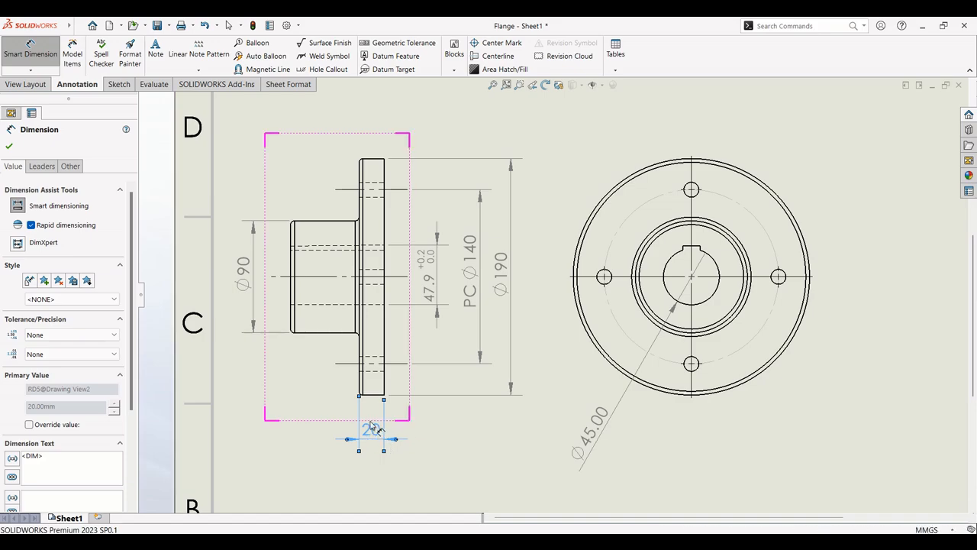
left_click(13, 49)
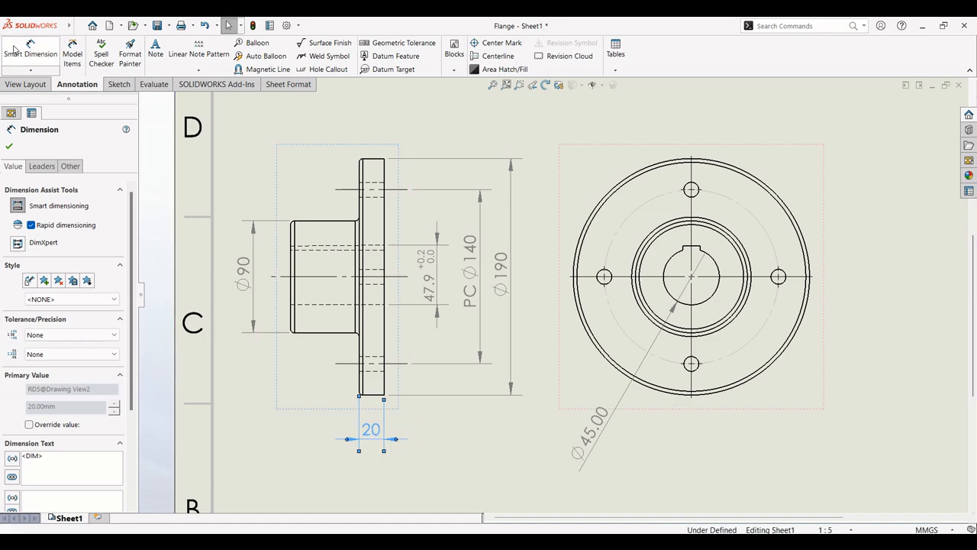
- Dimension the flange's overall length from hub end to disc face below the thickness dimension, with precision None
left_click(30, 52)
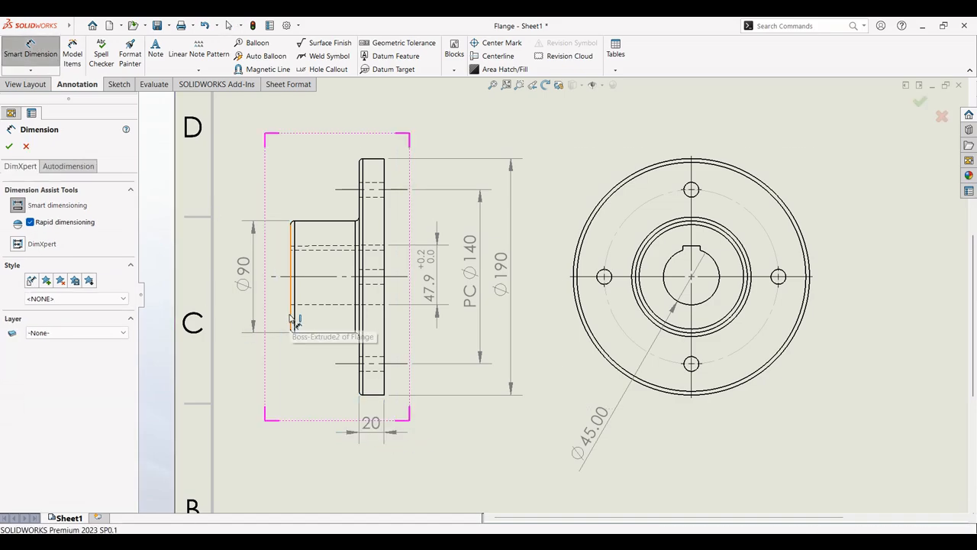
left_click(385, 358)
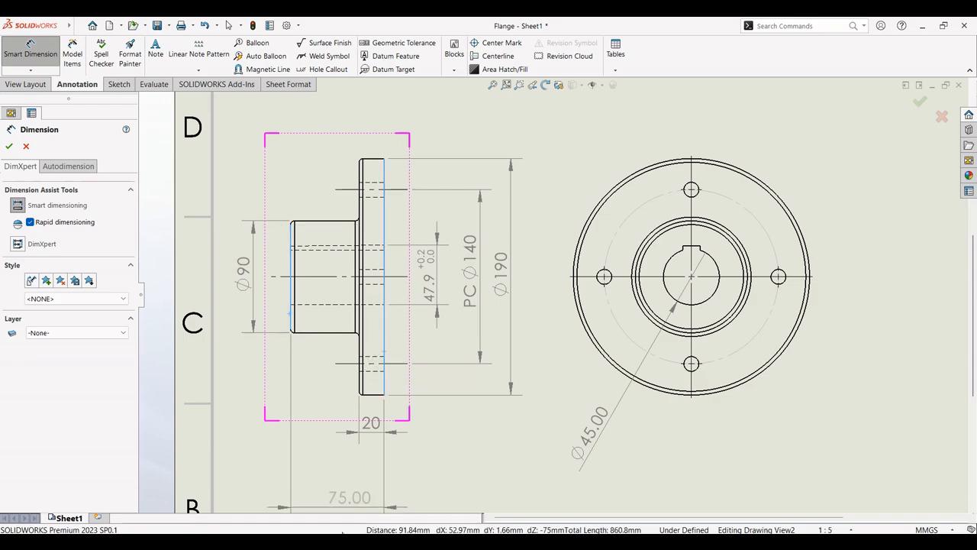
left_click(345, 469)
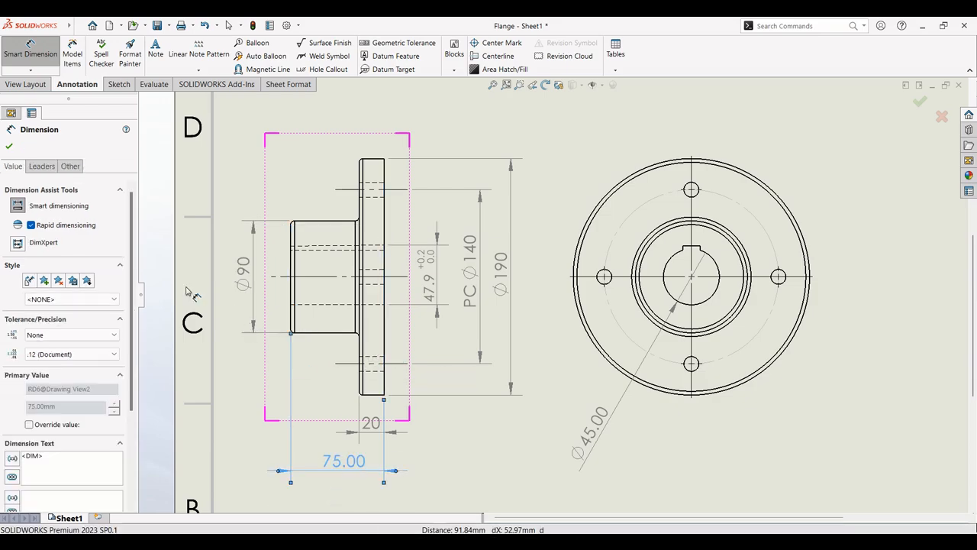
left_click(84, 355)
left_click(76, 368)
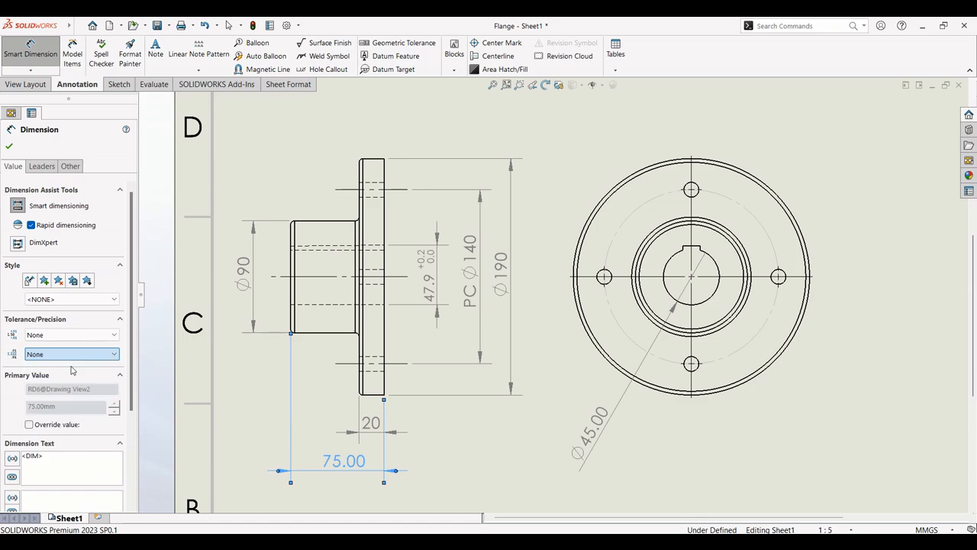
left_click(284, 167)
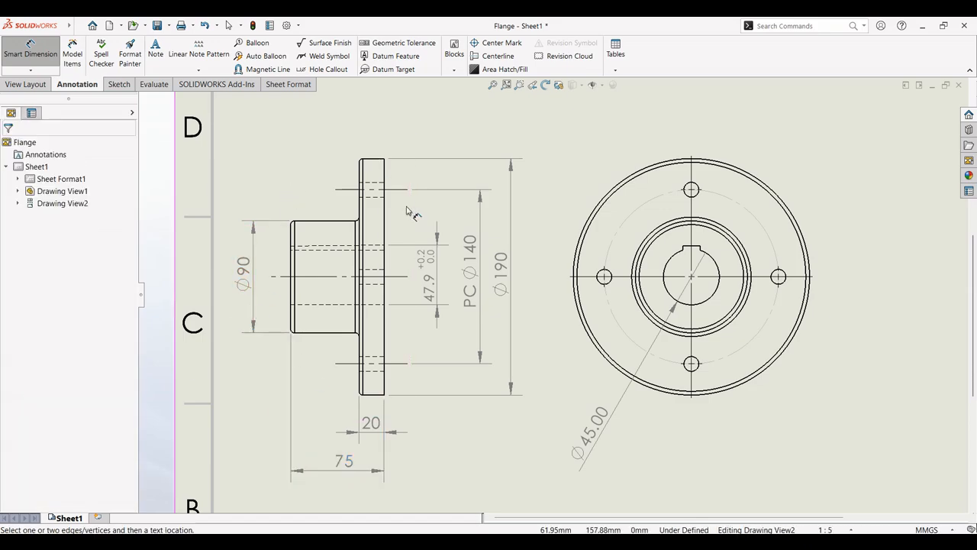
- Add a leader note reading "Taper 1:100" to the side view's sloped hidden keyway line and position it above the hub
left_click(626, 544)
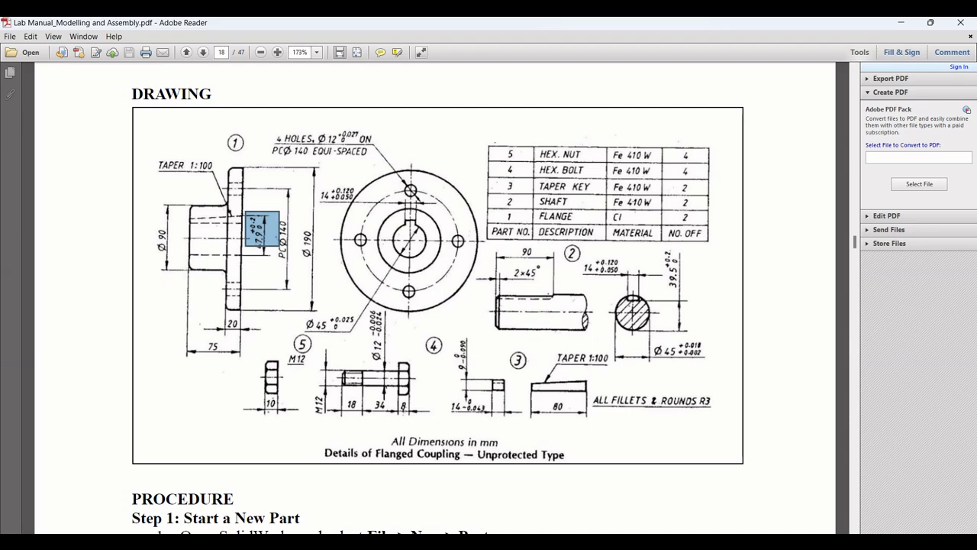
left_click(626, 543)
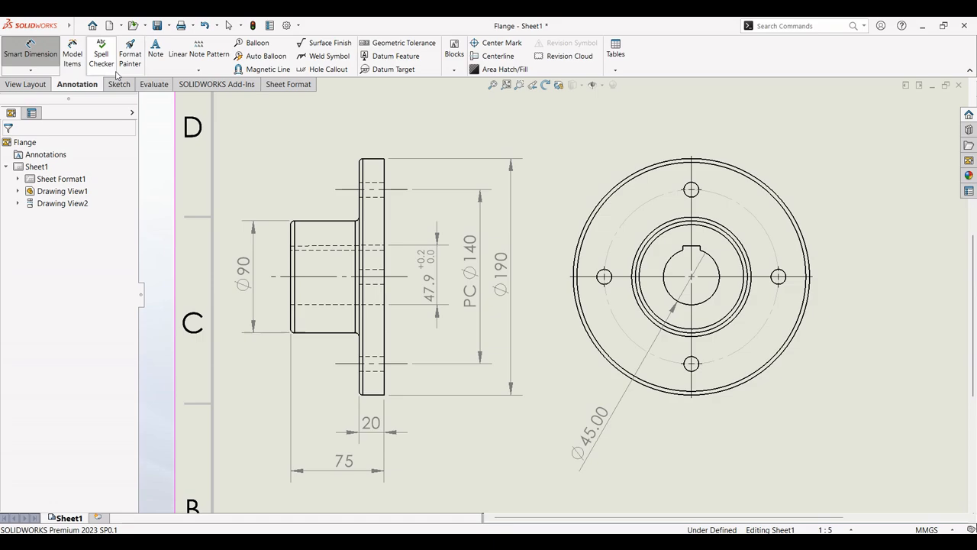
left_click(155, 52)
left_click(349, 244)
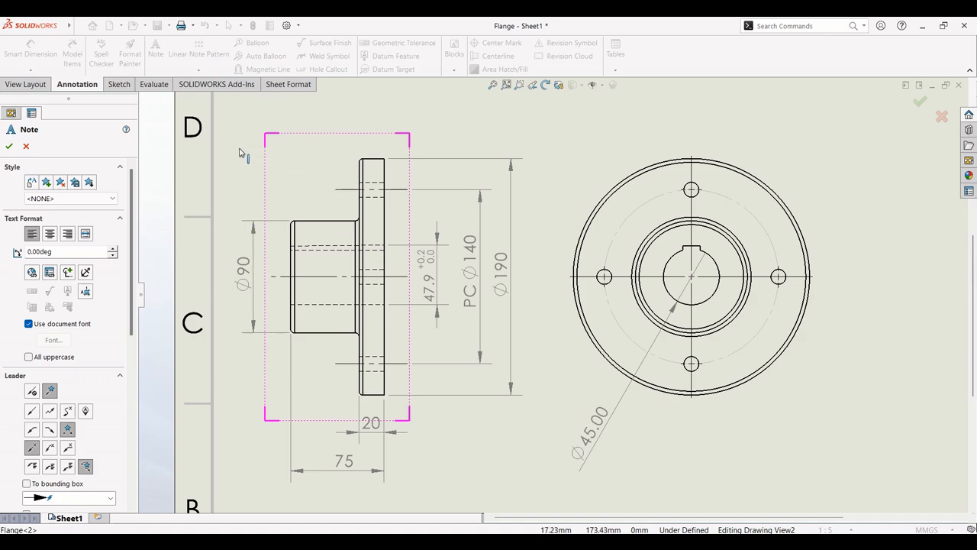
left_click(264, 157)
type("Tape")
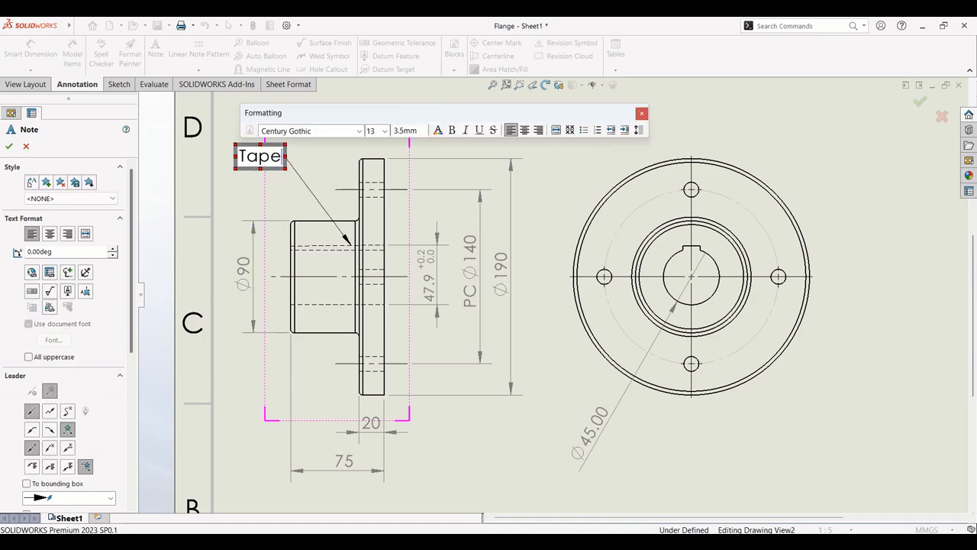
type("r 1:100")
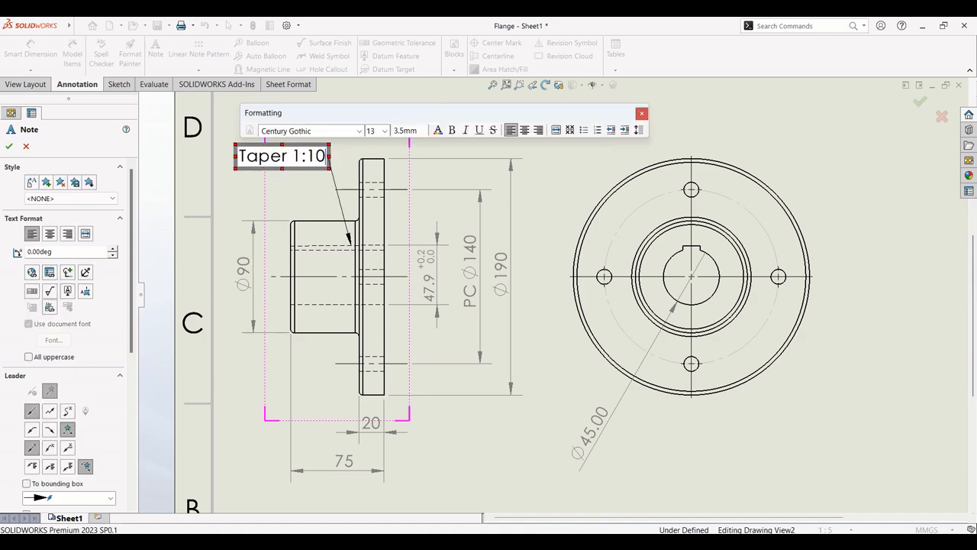
left_click(7, 147)
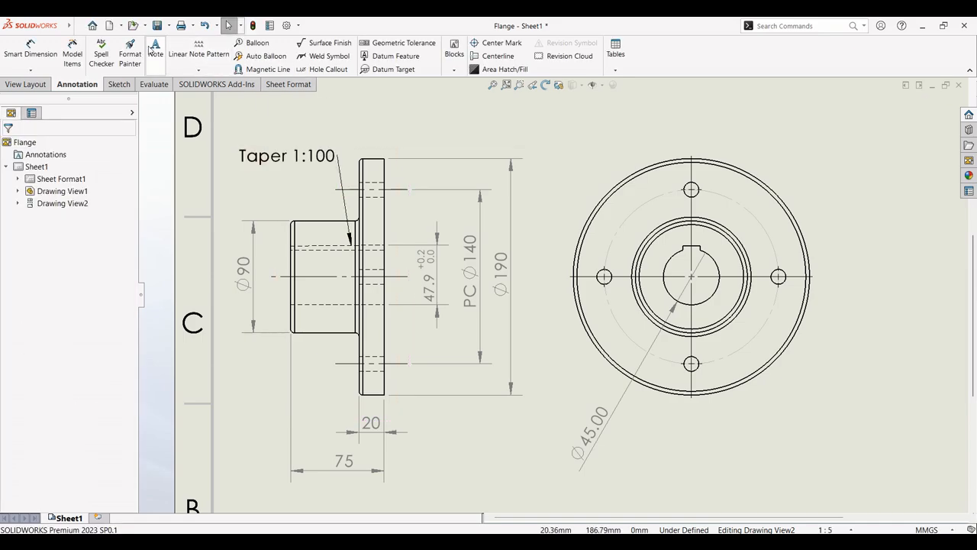
left_click_drag(310, 159, 291, 171)
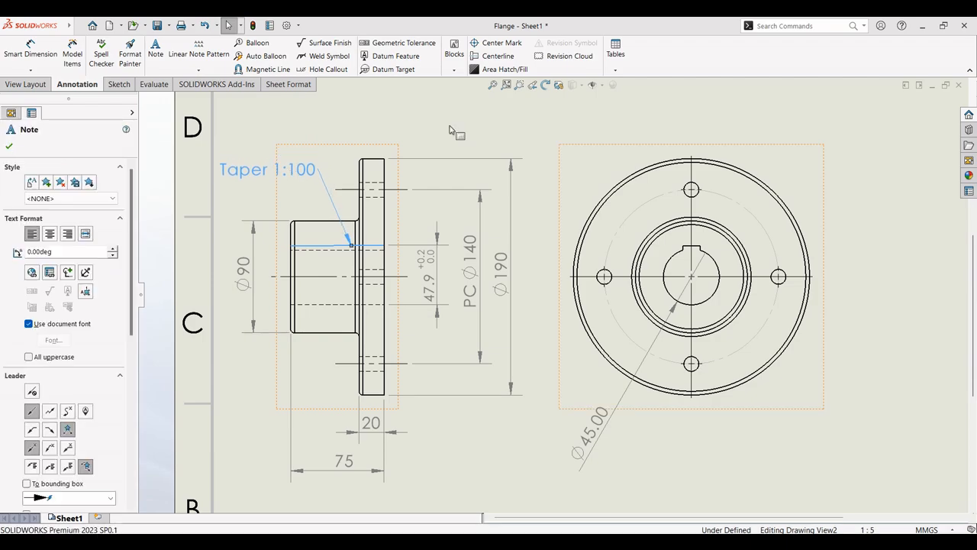
left_click(425, 171)
- Following the lab manual, dimension the keyway width in the front view, place the text outside the flange and set precision to None
scroll(581, 306, "up", 2)
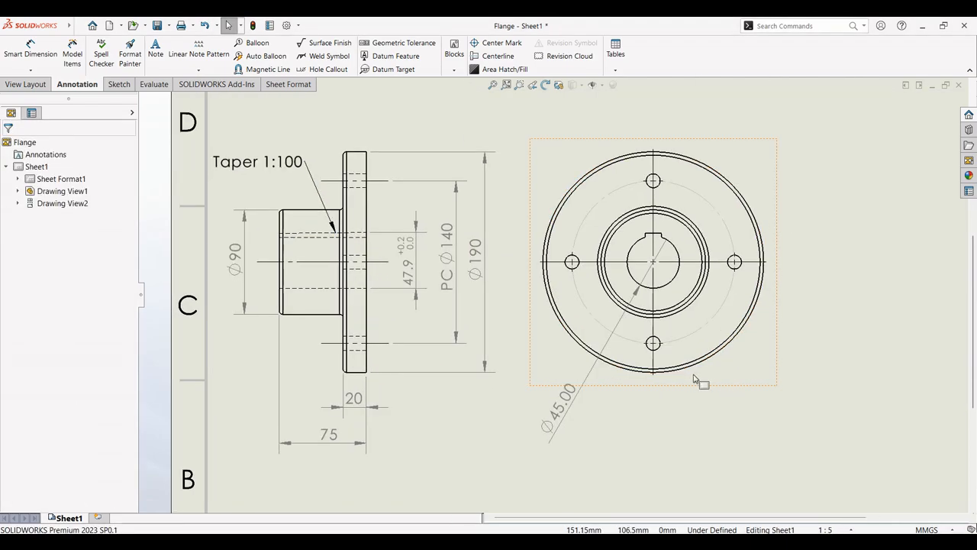
key("alt+Tab")
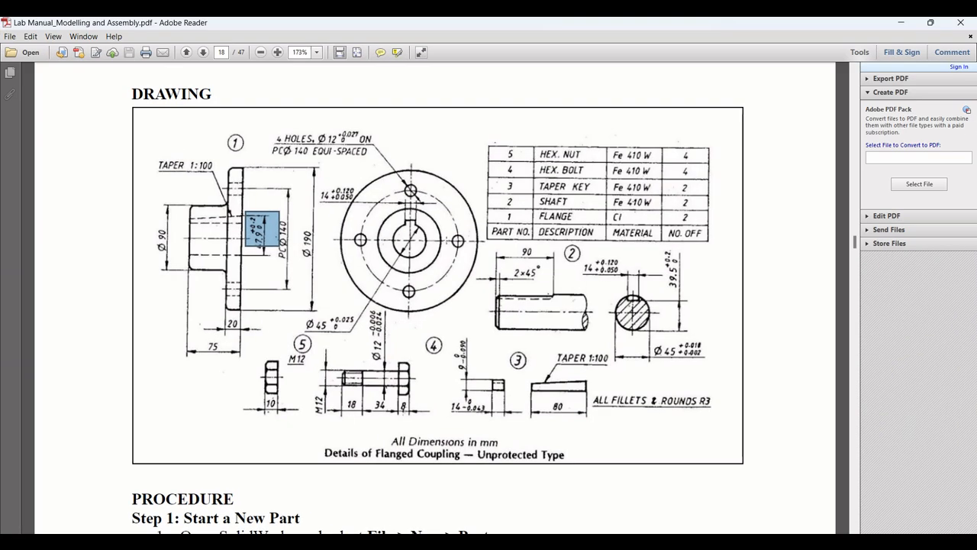
left_click(449, 272)
left_click(449, 269)
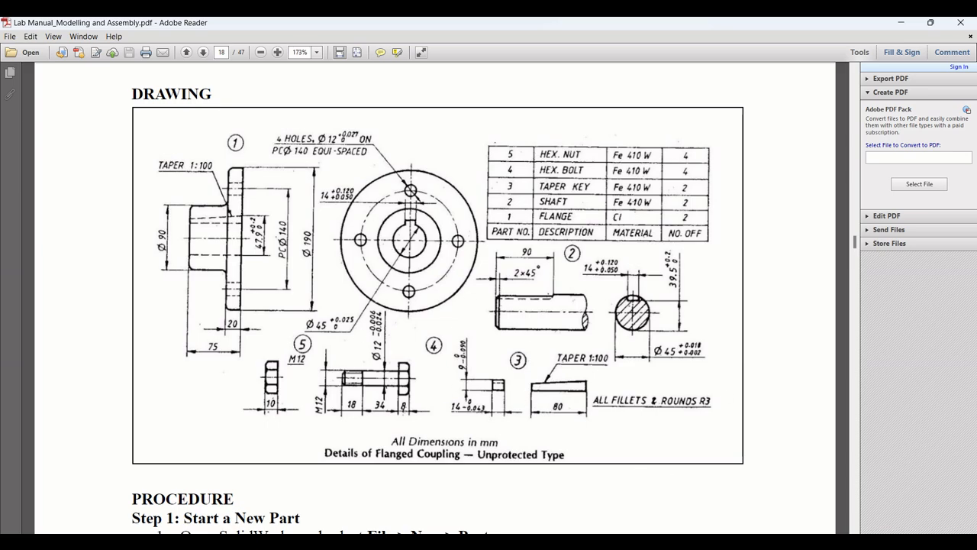
left_click(623, 542)
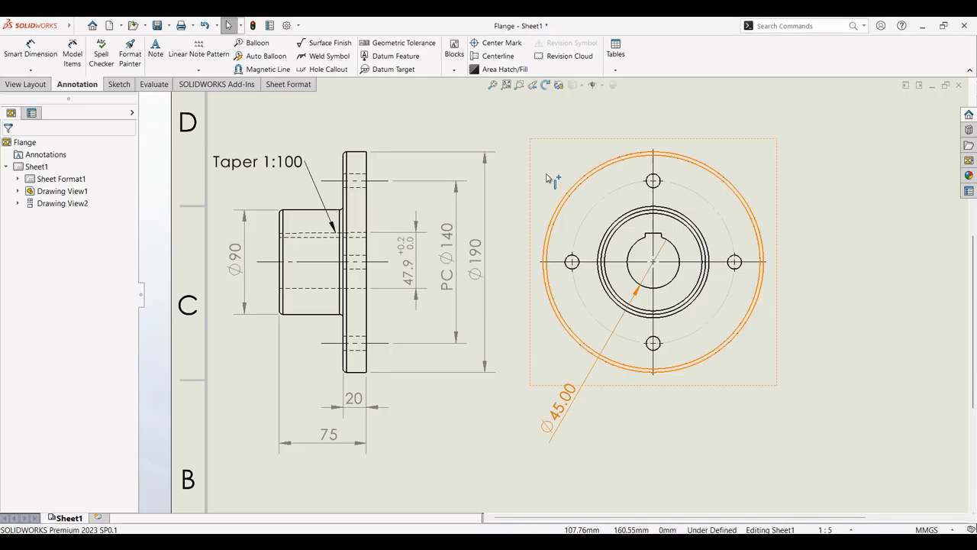
left_click(17, 65)
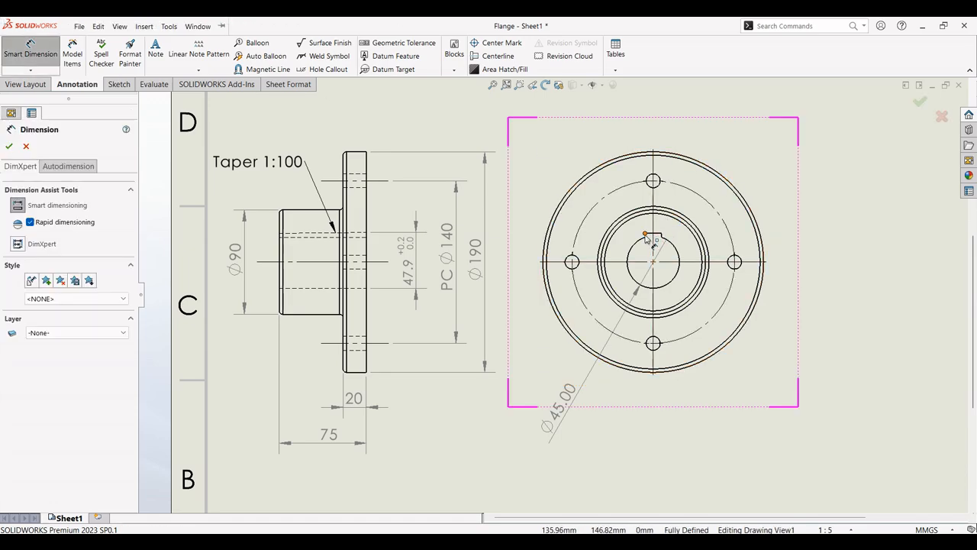
left_click(645, 235)
left_click(661, 238)
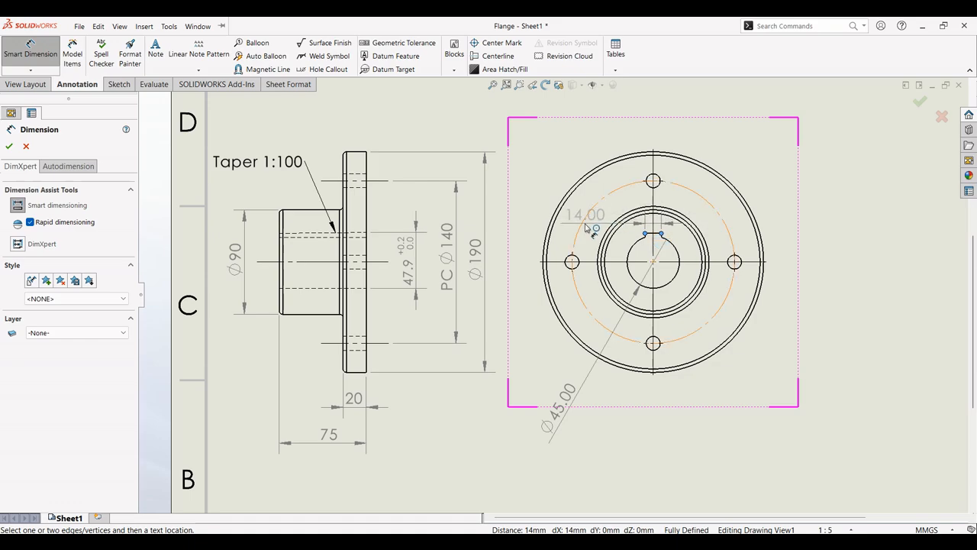
left_click(521, 228)
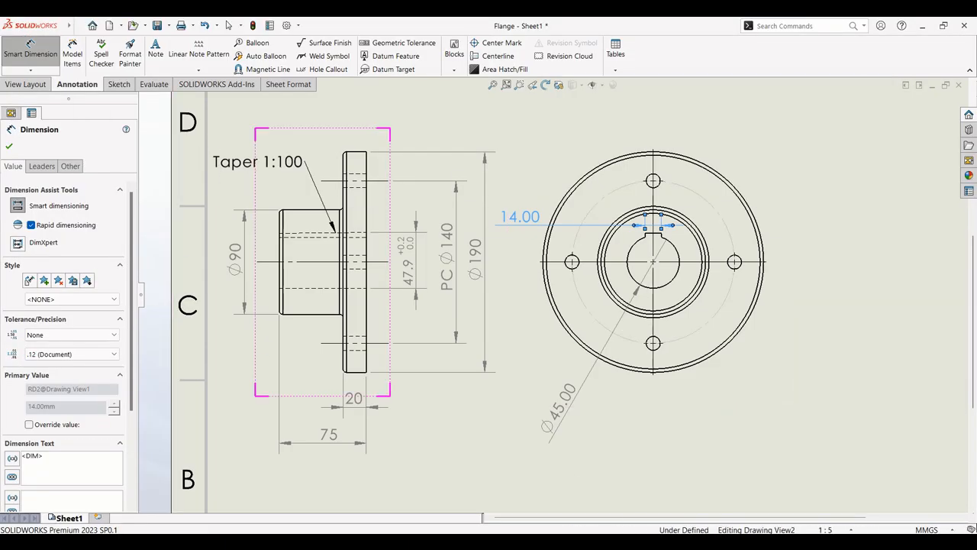
left_click(631, 542)
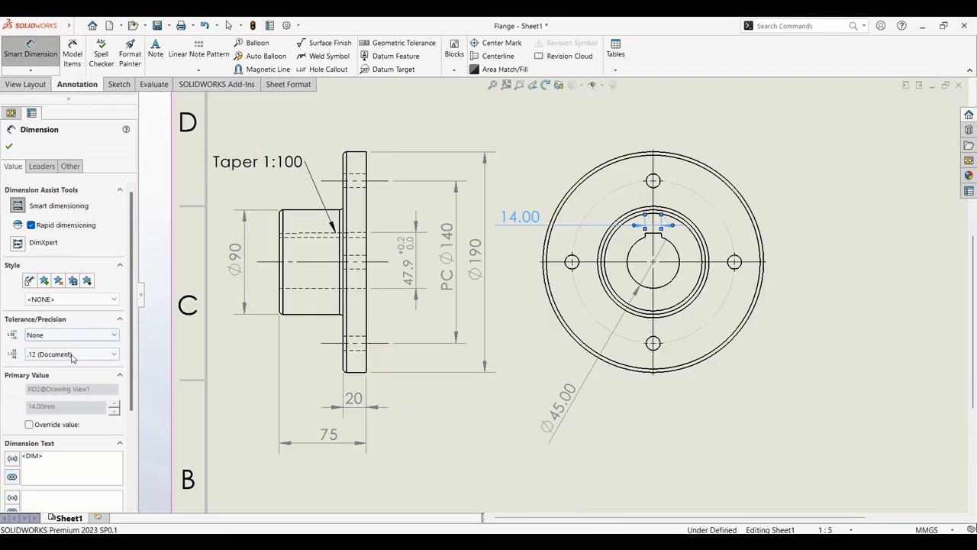
left_click(73, 355)
left_click(46, 366)
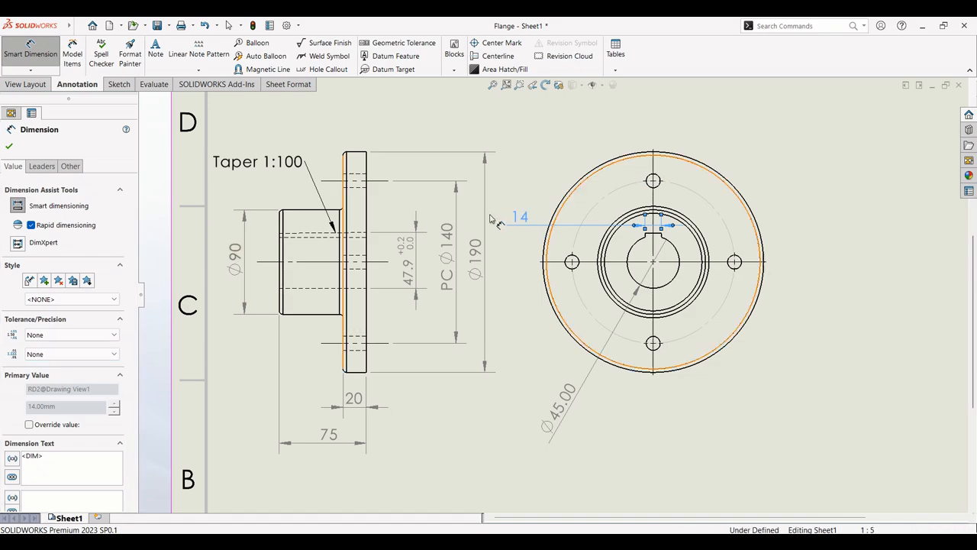
- Give the keyway width dimension a "Fit with tolerance" type with user-defined fit and three-decimal (.123) tolerance precision
left_click(54, 334)
left_click(70, 413)
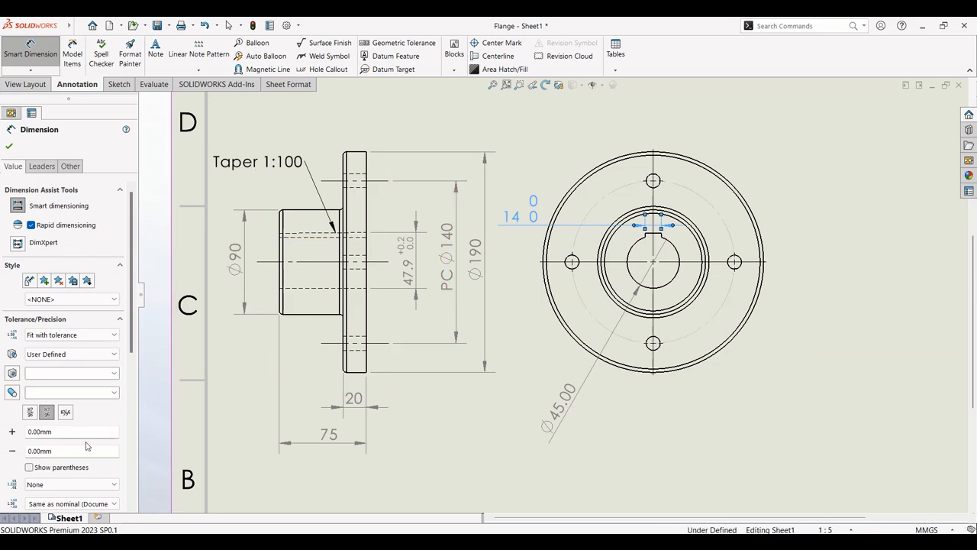
scroll(91, 443, "down", 3)
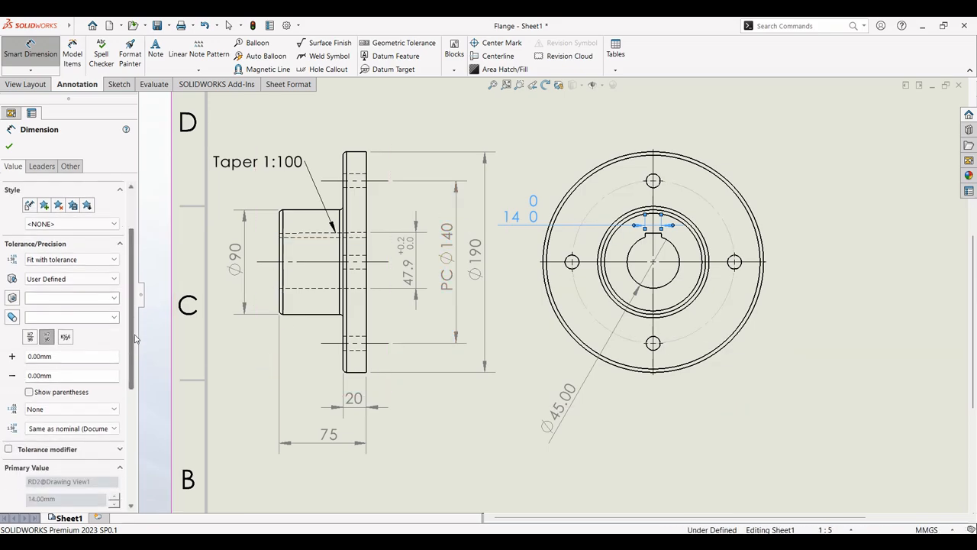
left_click(97, 429)
left_click(63, 466)
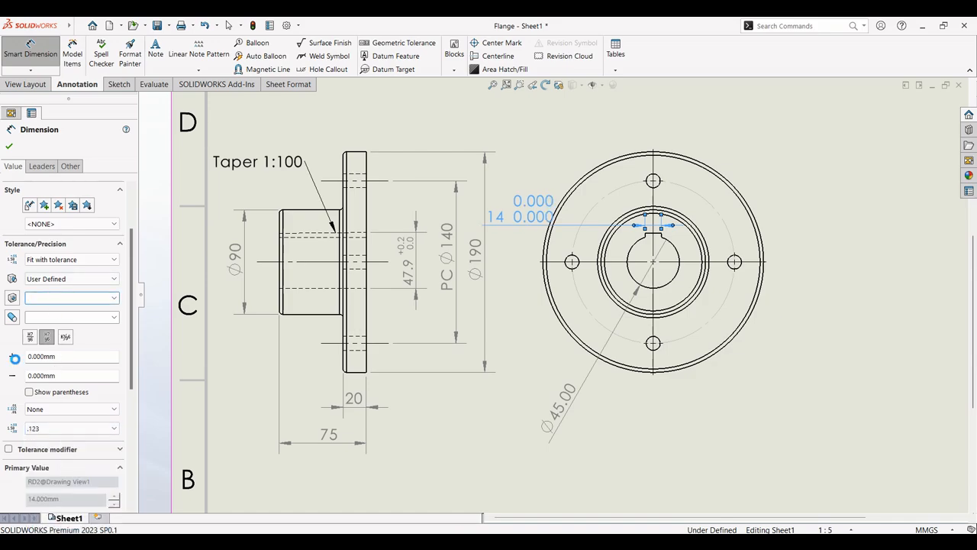
- Following the lab manual, set the keyway width's tolerance limits to +0.120 mm upper and +0.050 mm lower
left_click(566, 288)
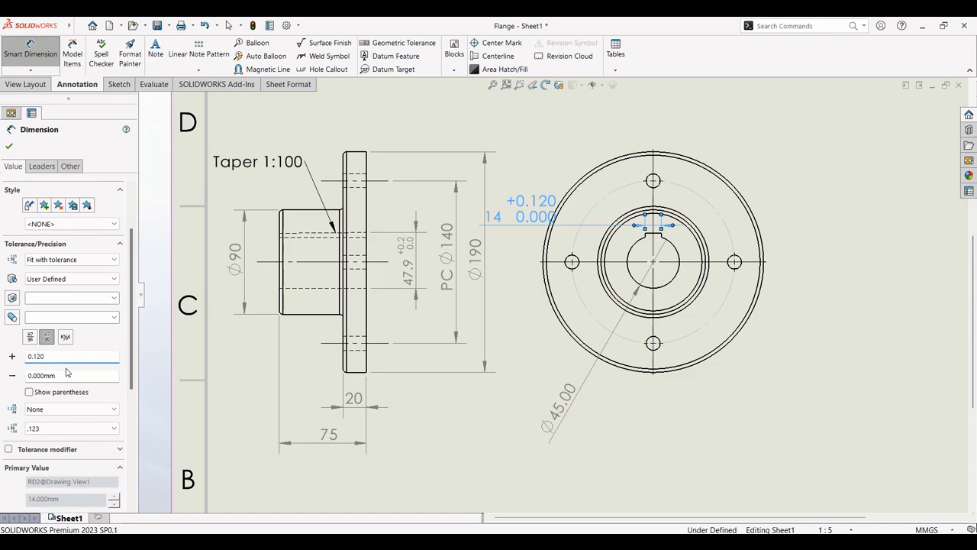
left_click_drag(67, 374, 33, 378)
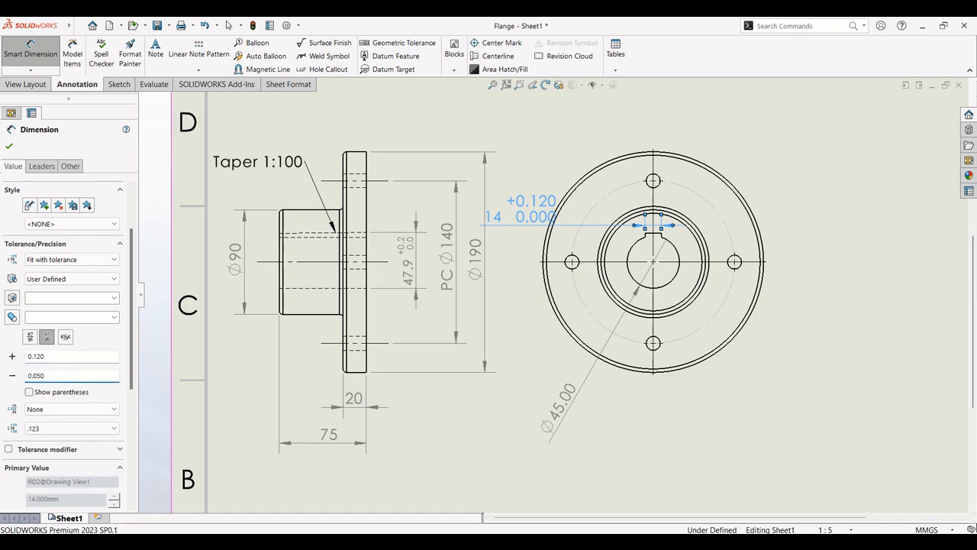
key("alt+Tab")
key("alt+Tab")
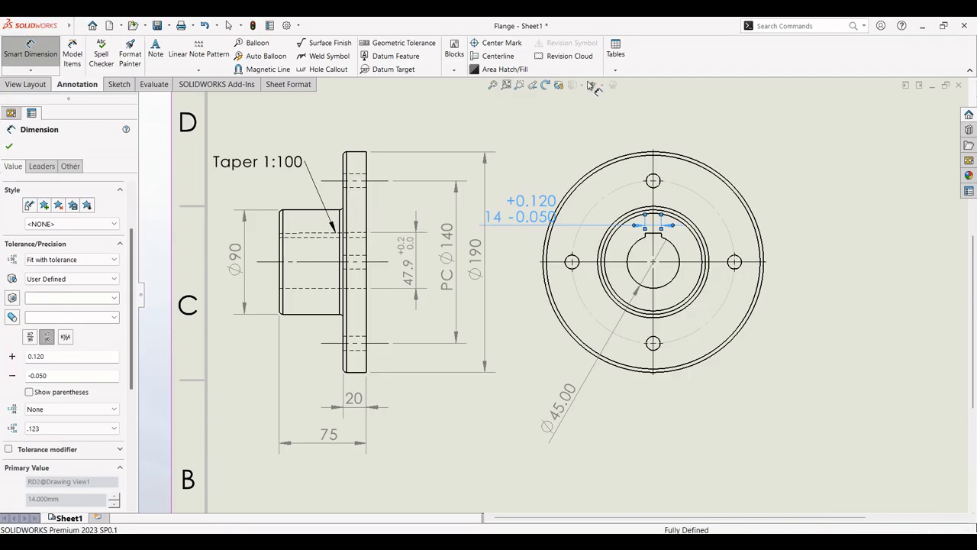
left_click(31, 373)
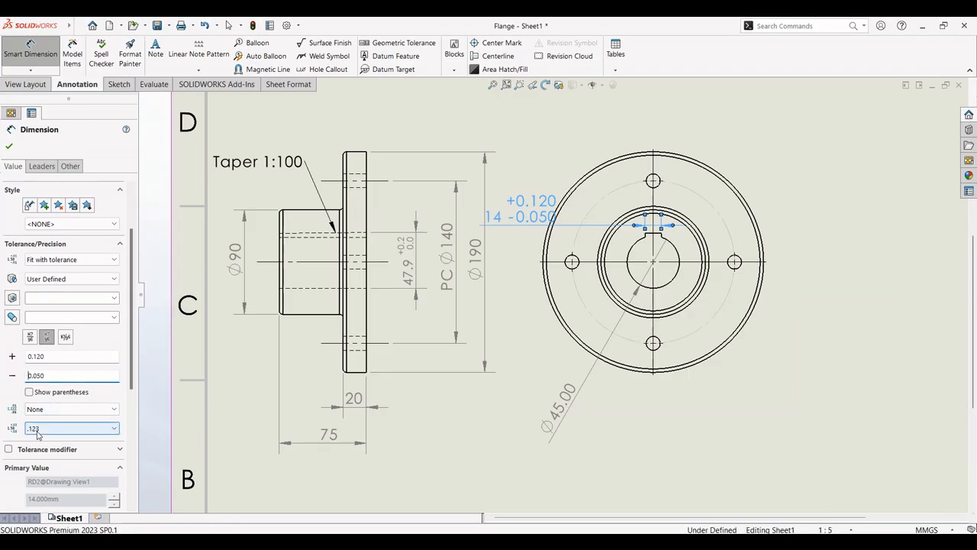
type("+")
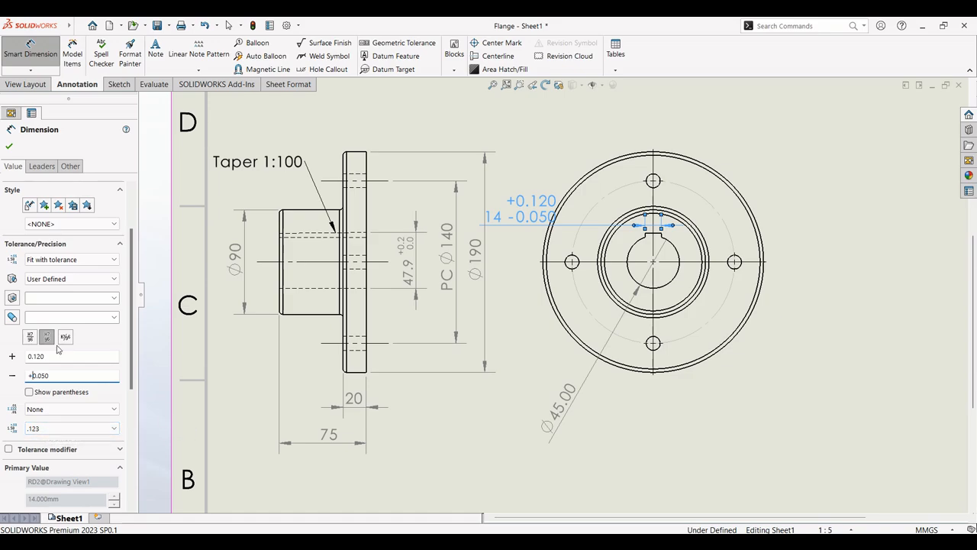
left_click(89, 336)
left_click(150, 364)
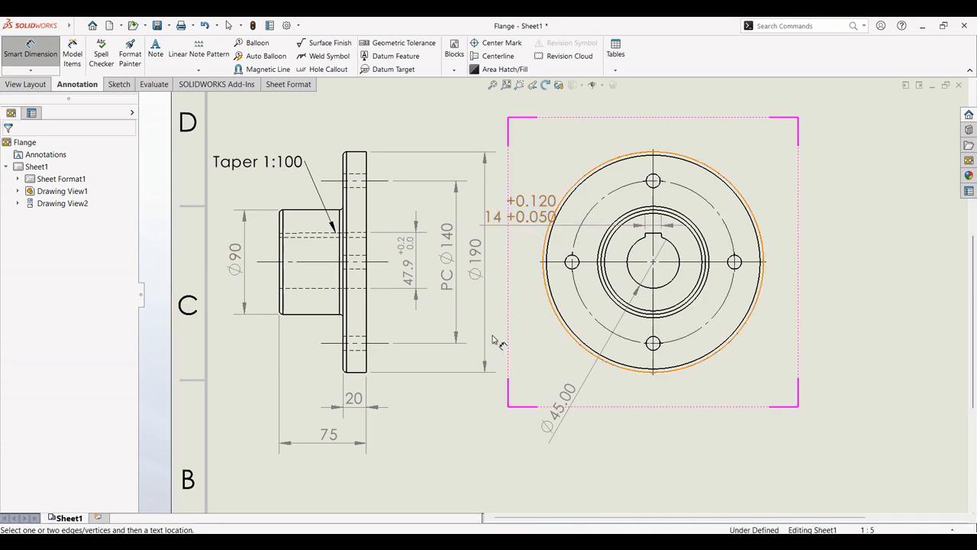
- Override the document tolerance size for the keyway width dimension and set its tolerance font height to 2.5 mm
left_click(526, 217)
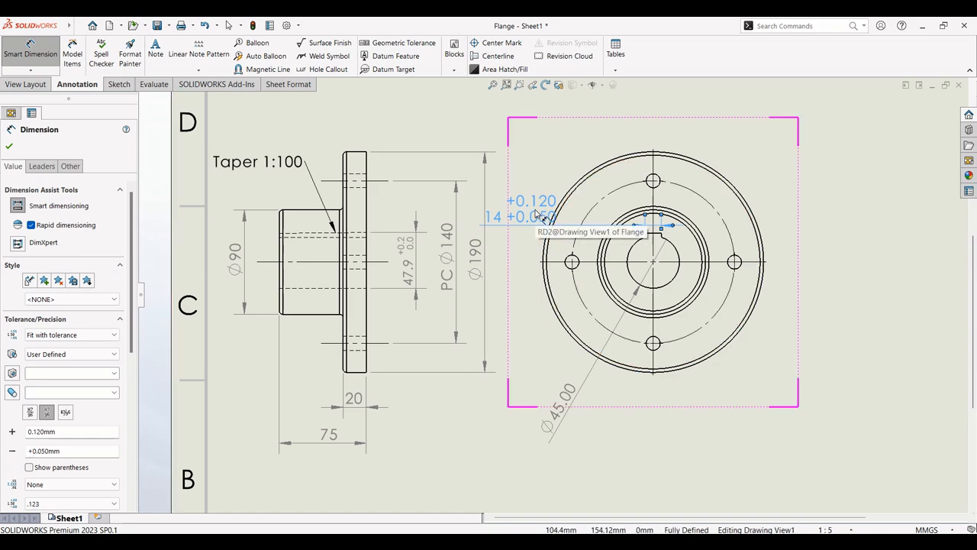
left_click(69, 166)
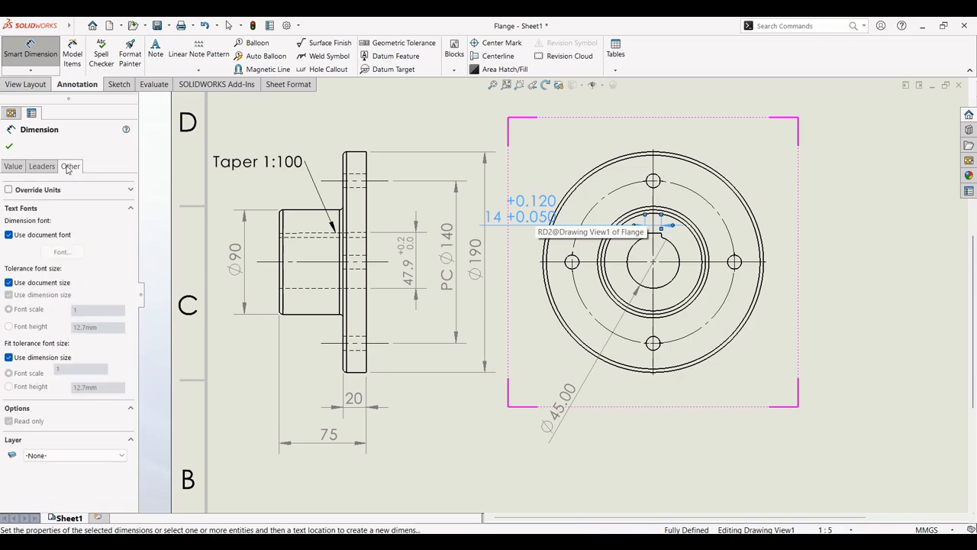
left_click(9, 282)
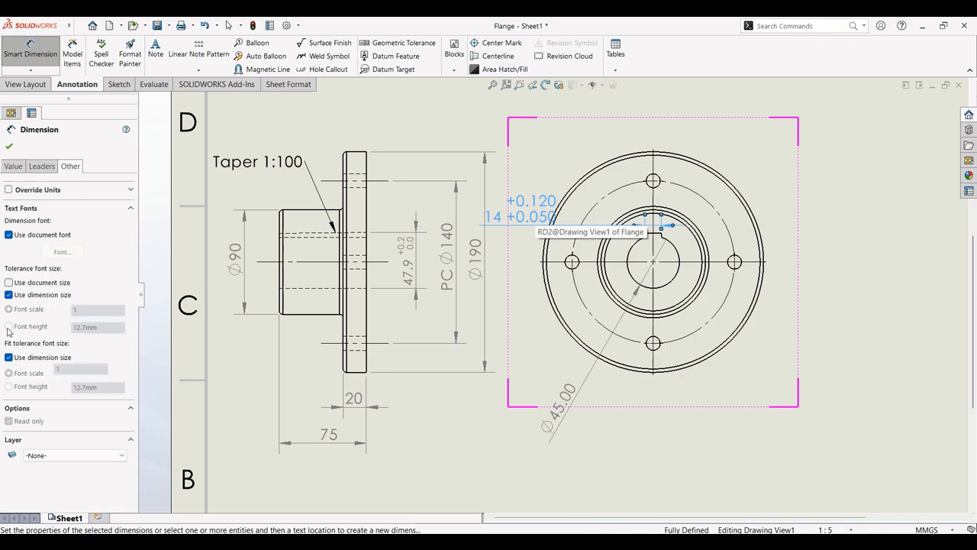
left_click(9, 294)
left_click(9, 326)
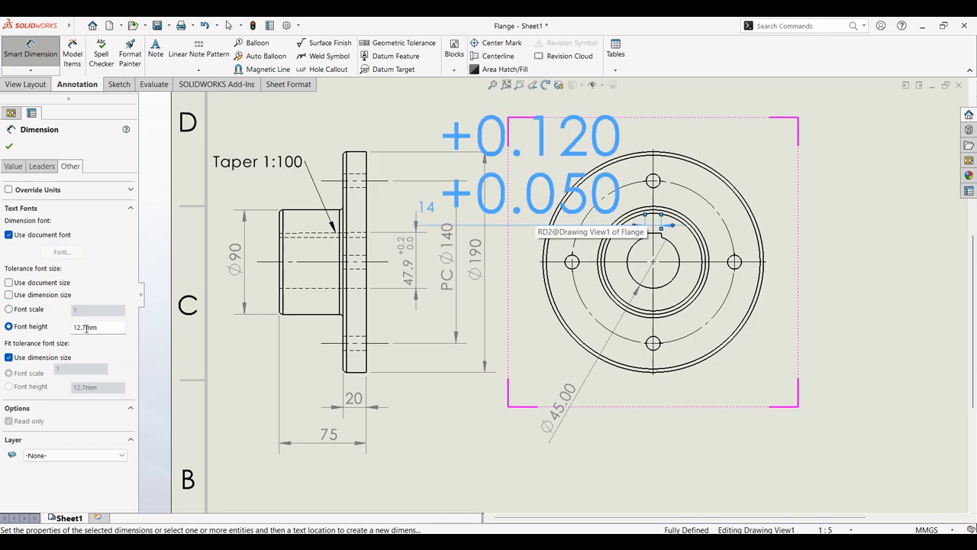
type("3")
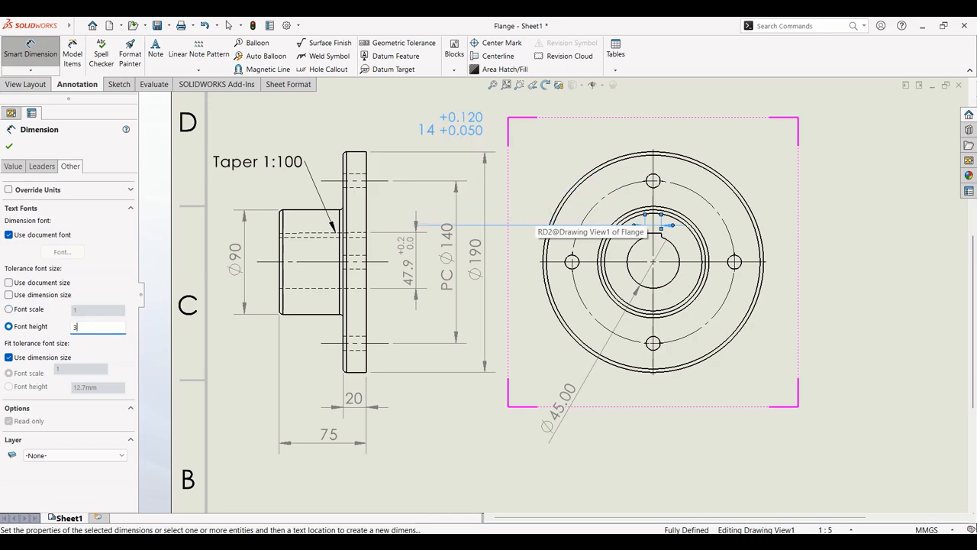
left_click_drag(93, 325, 60, 326)
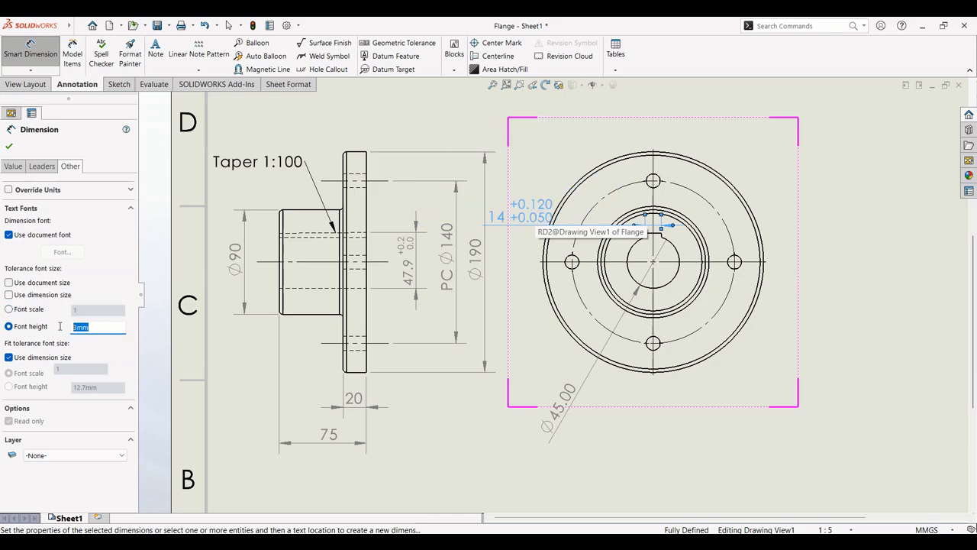
type("2.5")
key("Return")
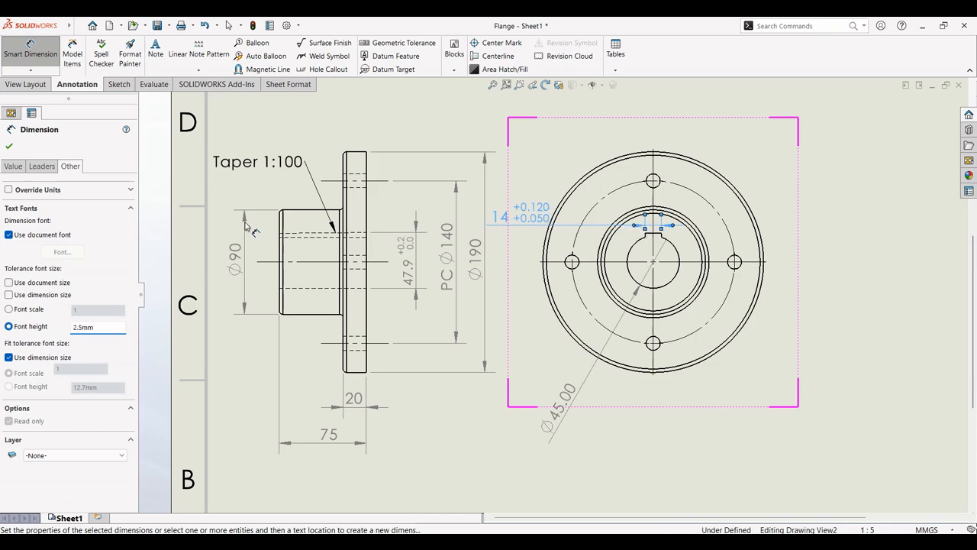
scroll(546, 264, "up", 2)
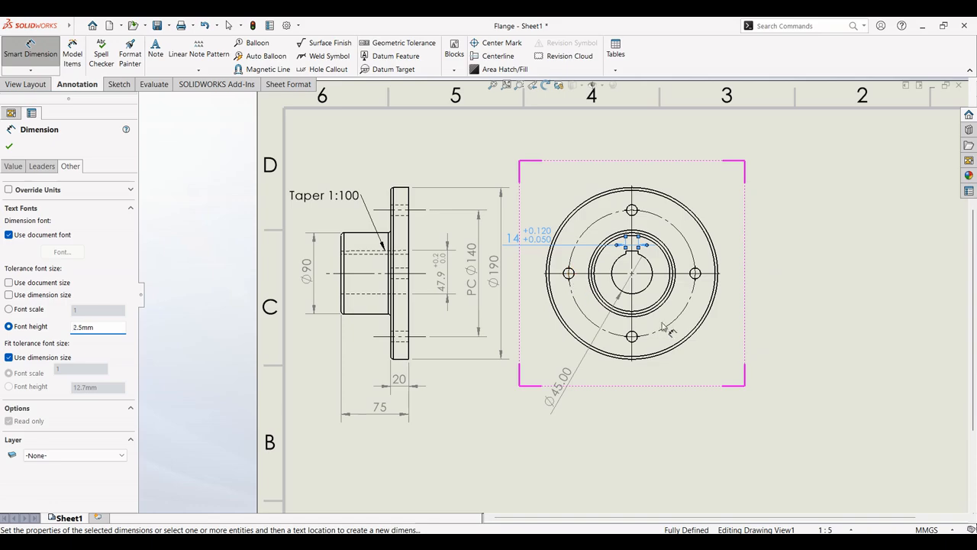
key("Escape")
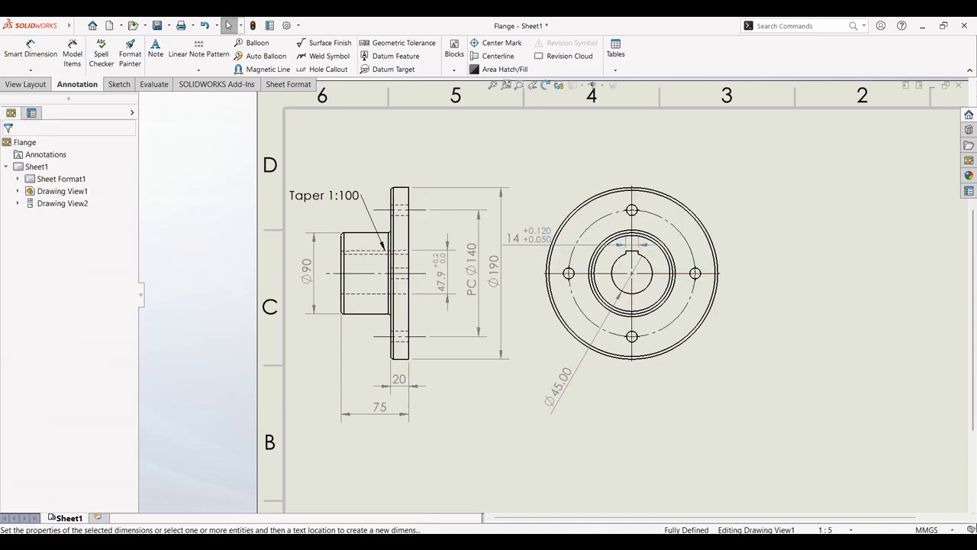
- Following the lab manual, dimension the diameter of the uppermost bolt hole in the front view, placing the text outside the flange
key("alt+Tab")
scroll(748, 197, "down", 2)
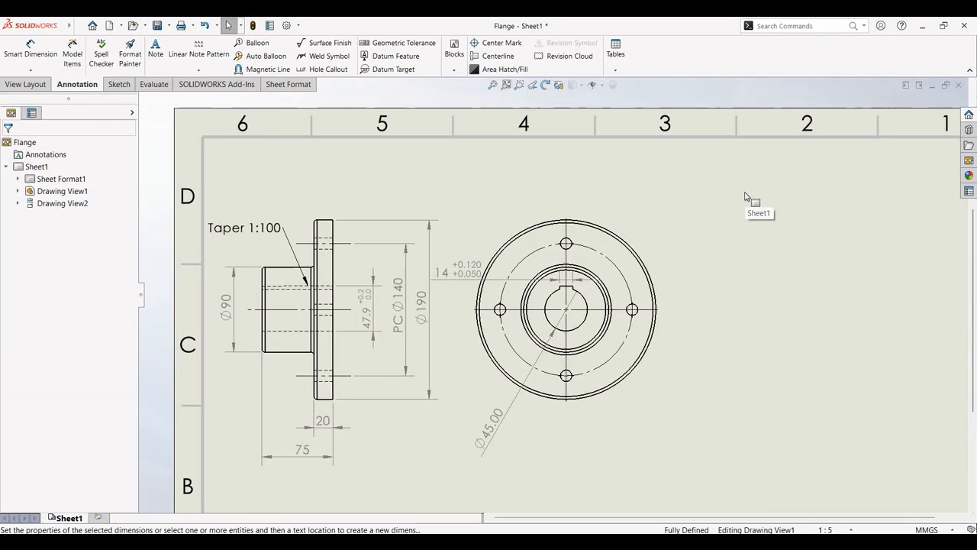
left_click(30, 47)
left_click(565, 243)
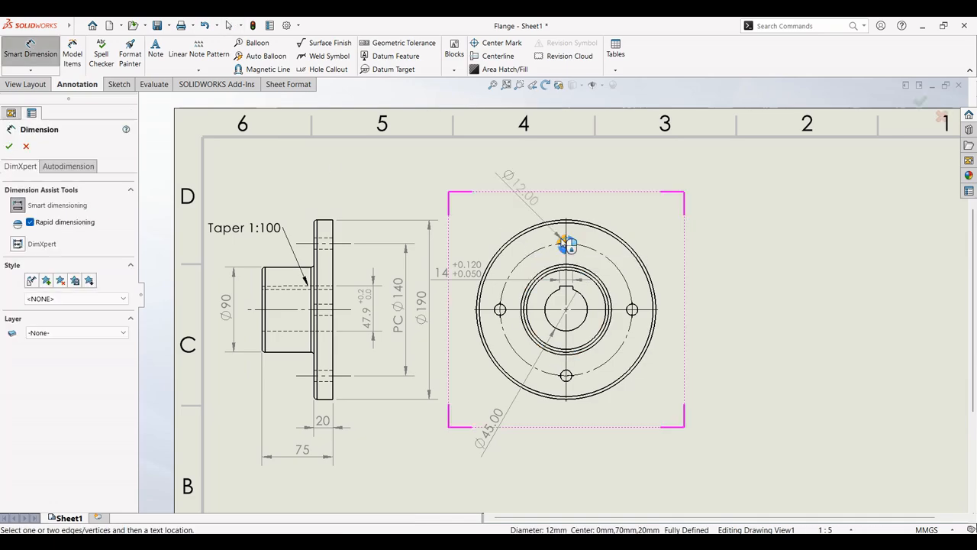
left_click(477, 197)
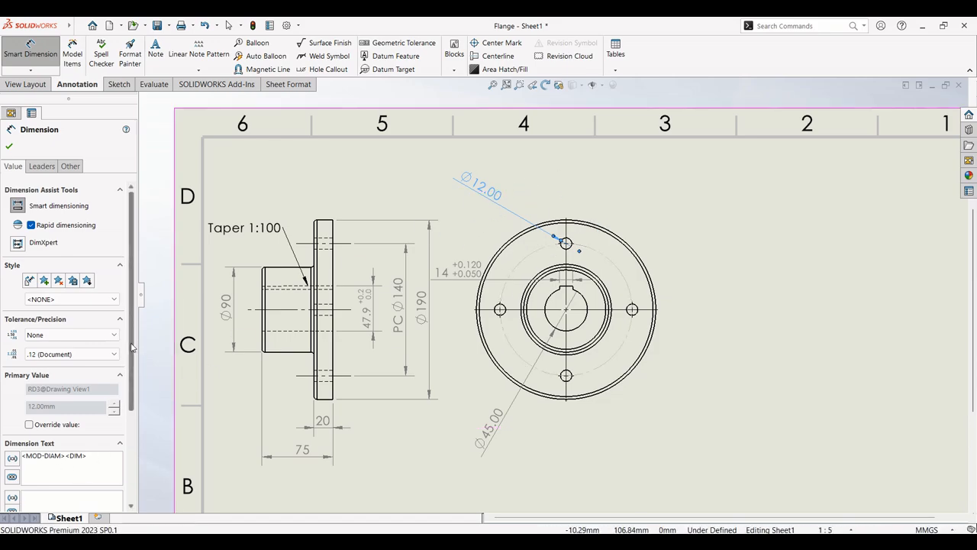
- Prefix the bolt hole diameter's dimension text with "4 Holes," as given in the lab manual
scroll(45, 450, "down", 3)
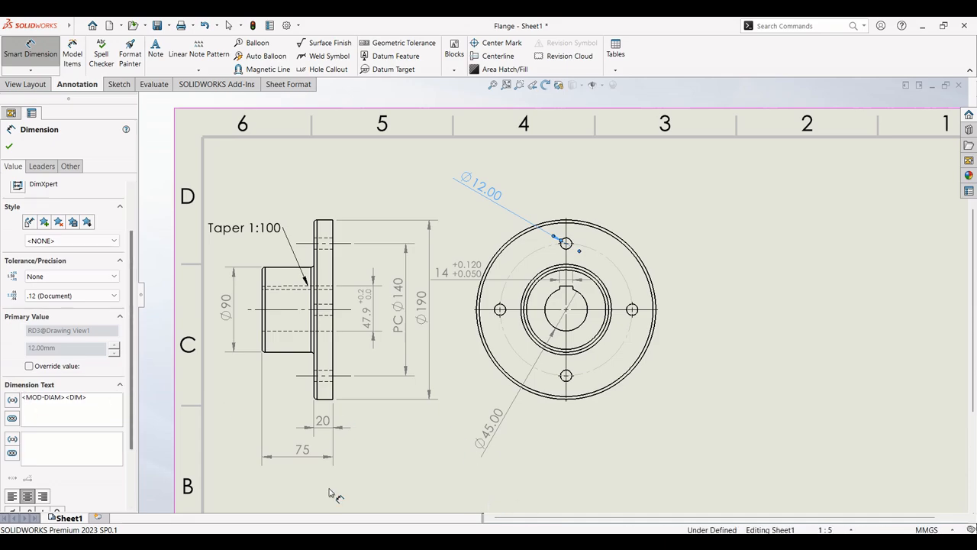
key("alt+Tab")
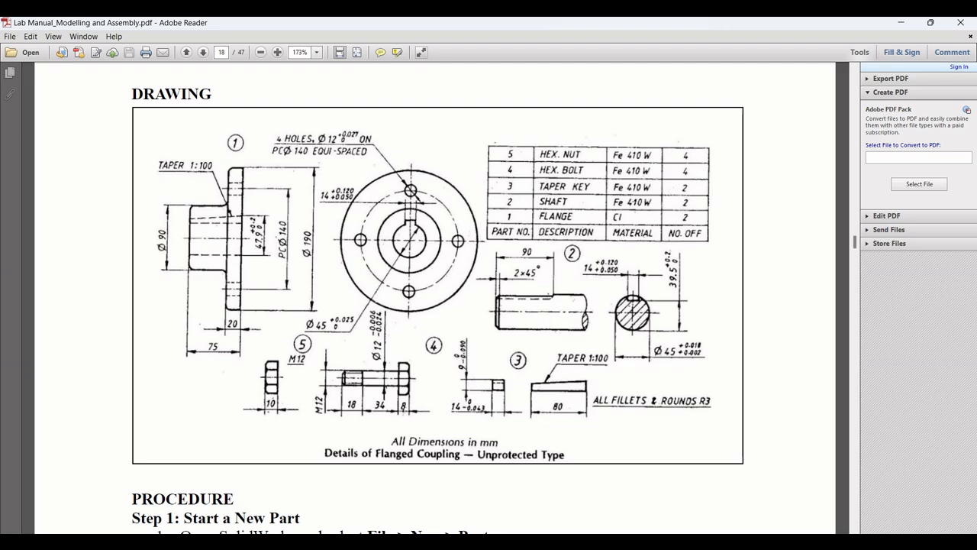
key("alt+Tab")
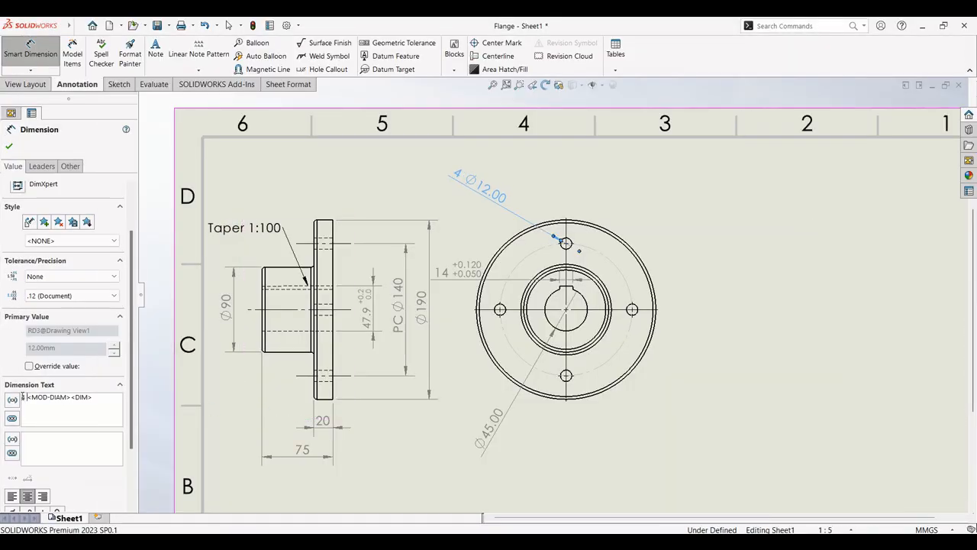
left_click(23, 397)
type("4 holes")
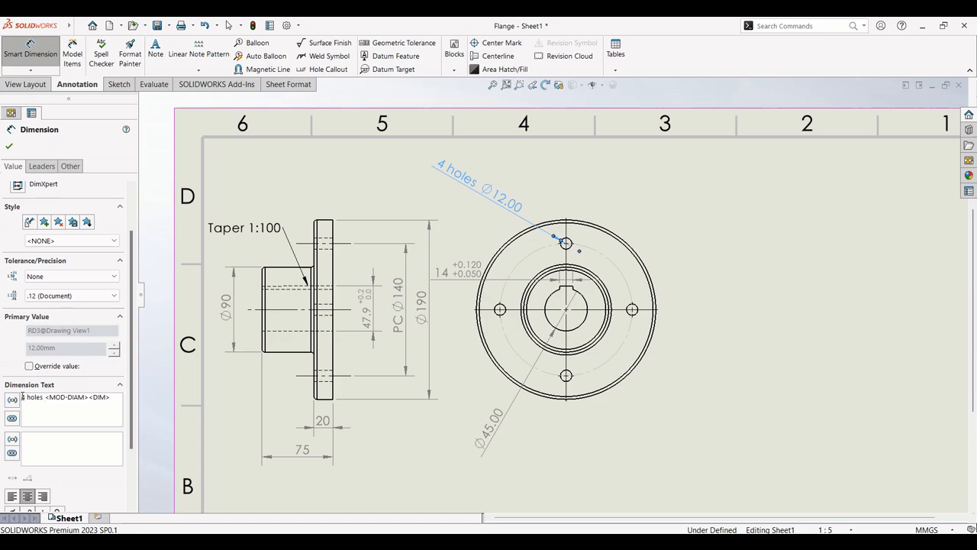
key("BackSpace")
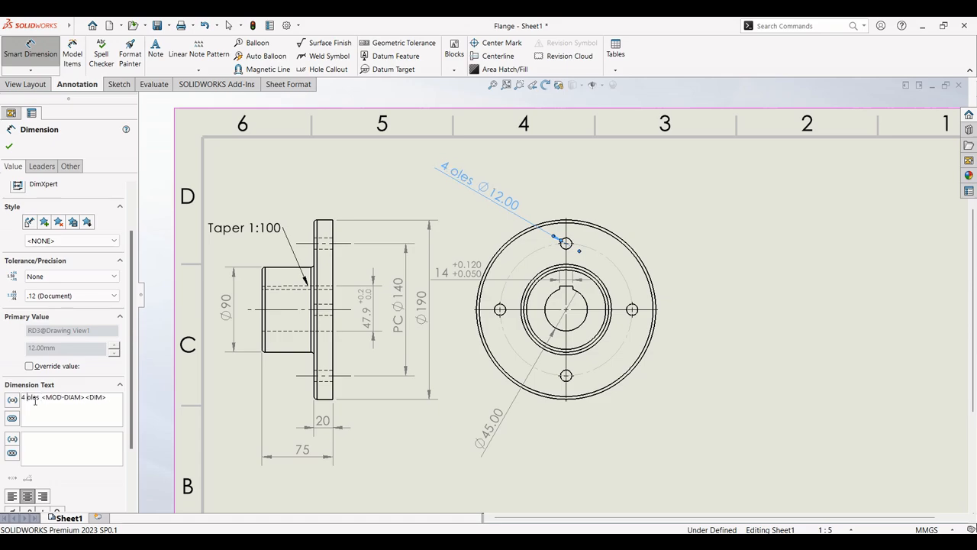
type("H")
key("alt+Tab")
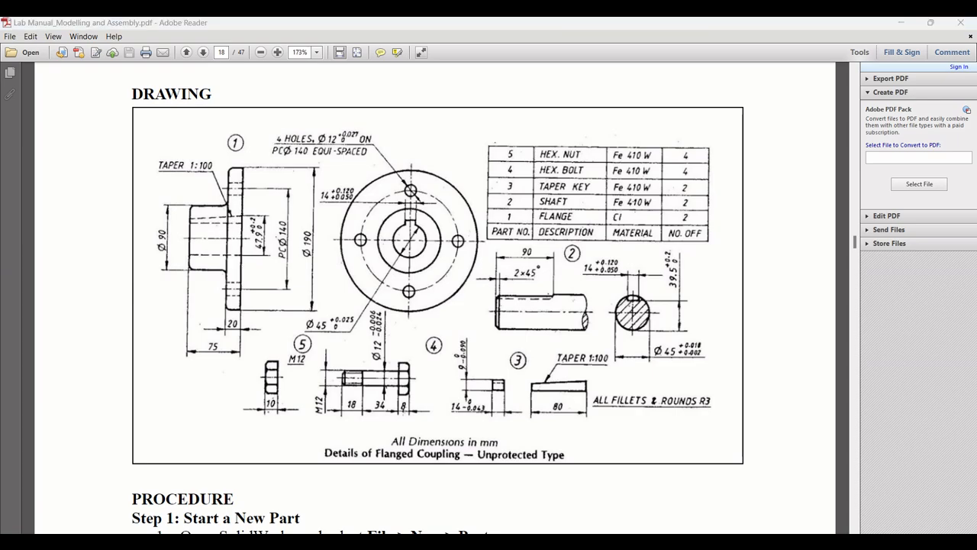
key("alt+Tab")
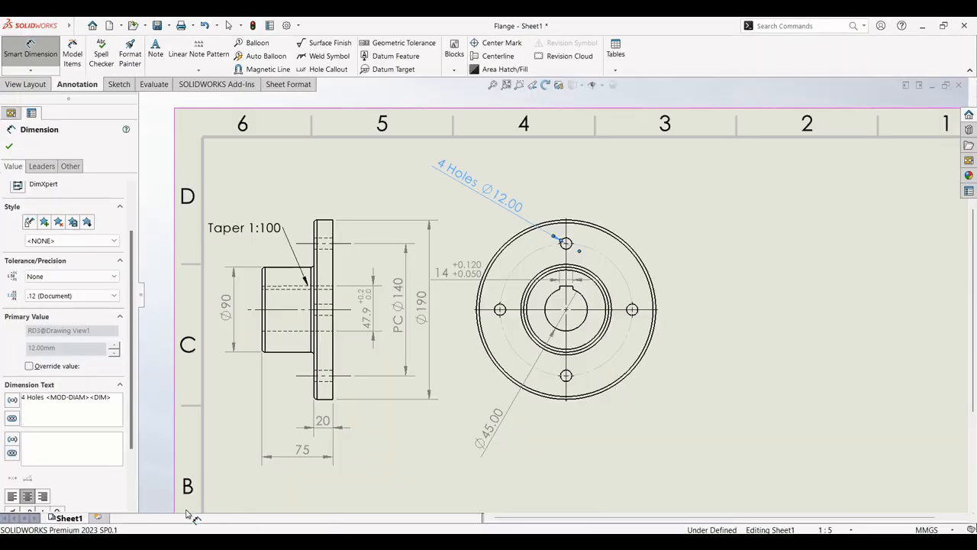
left_click(44, 399)
type(",")
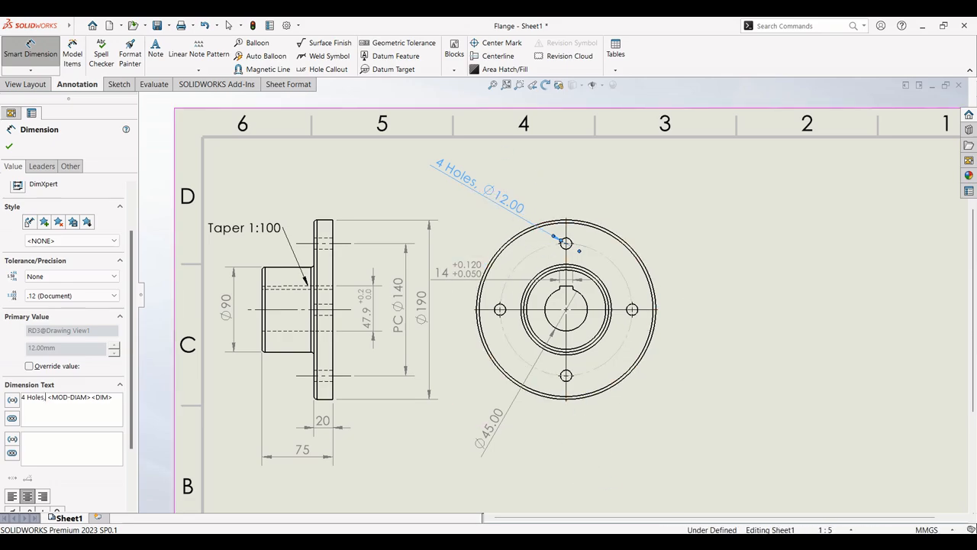
- Following the lab manual, append "ON" after the diameter value in the bolt hole dimension text
left_click(630, 542)
left_click(630, 542)
type("ON")
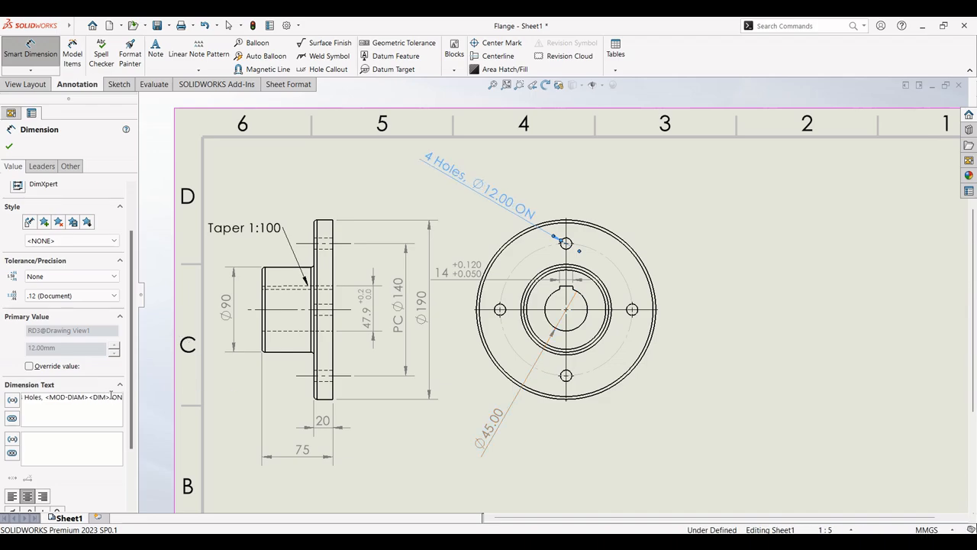
mouse_move(629, 542)
- Add the manual's second line "PC Ø140 EQUI-SPACED" to the bolt hole dimension text and move the text farther from the flange
key("Return")
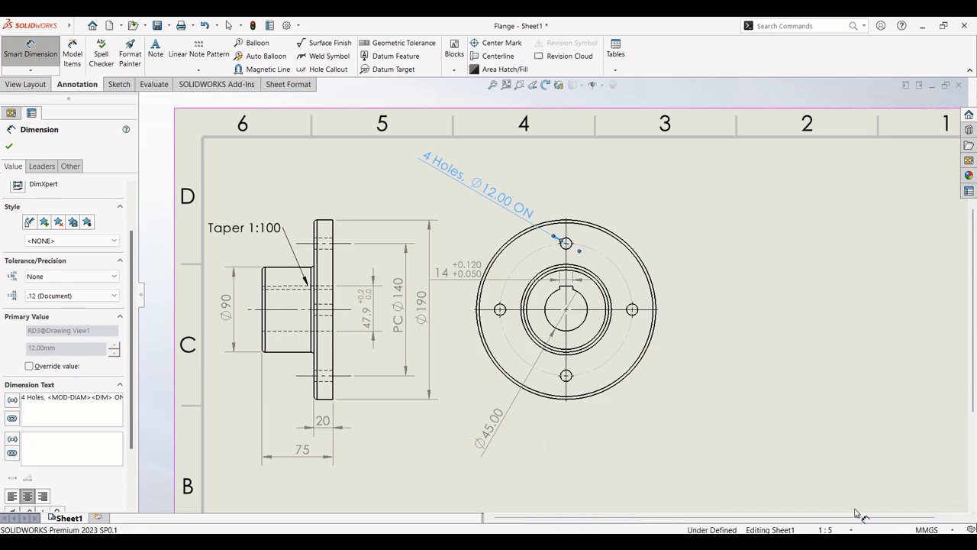
key("alt+Tab")
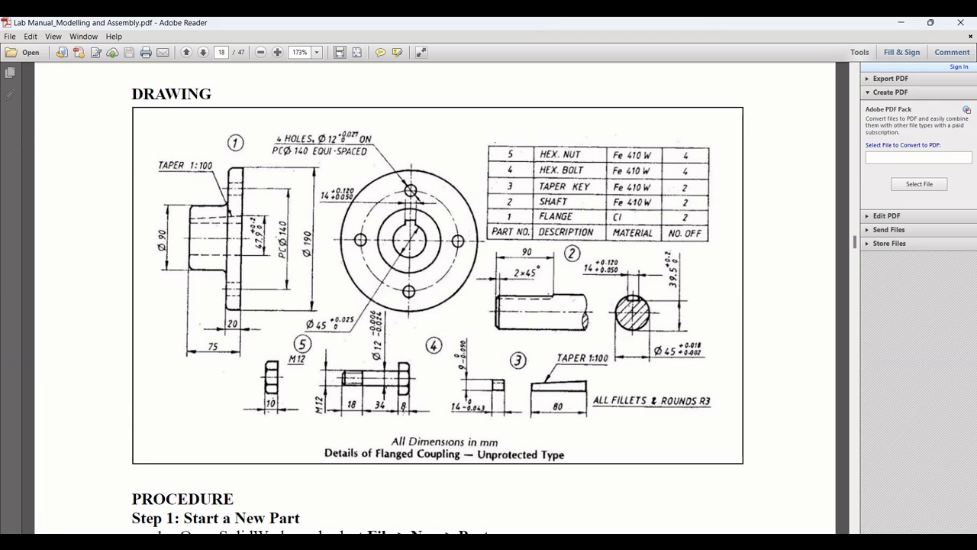
key("alt+Tab")
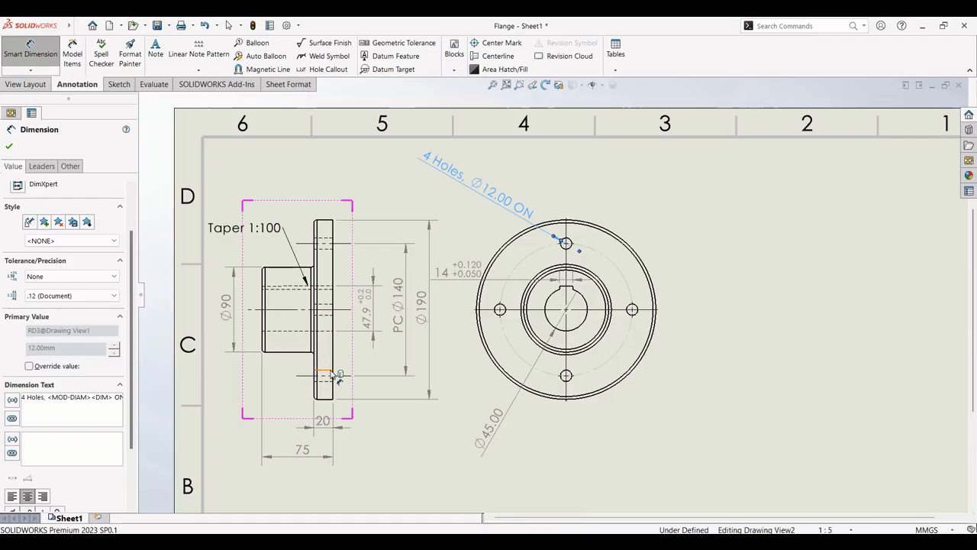
type("PC")
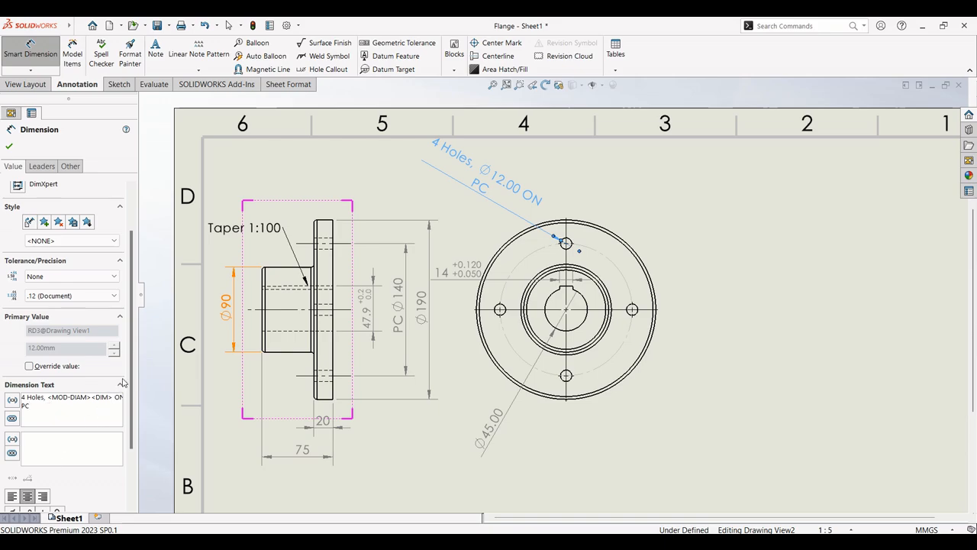
scroll(122, 383, "down", 1)
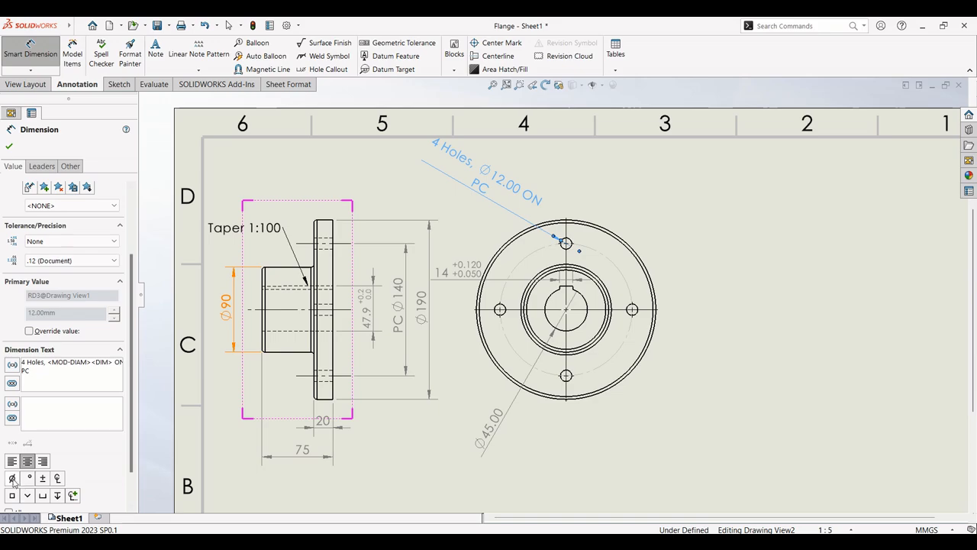
left_click(12, 478)
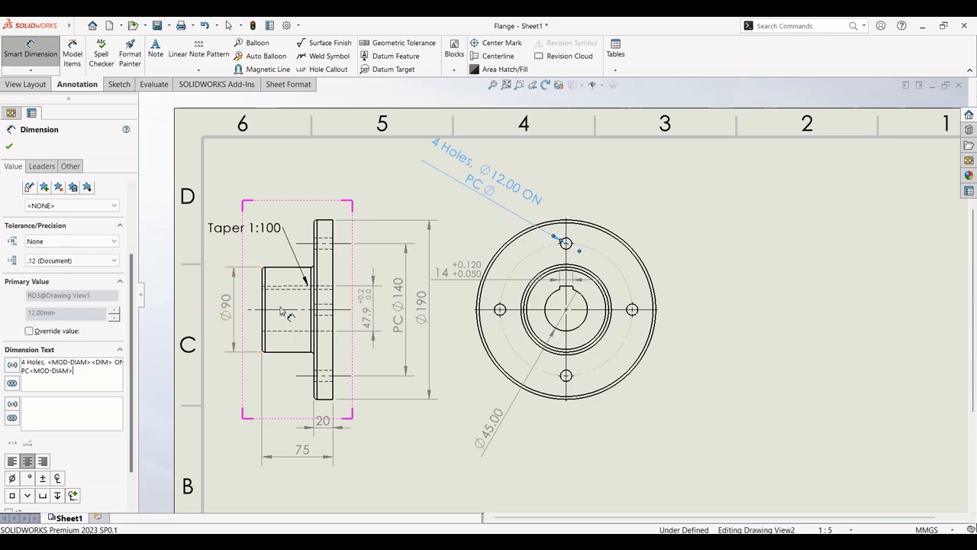
type("140 EQUI-S")
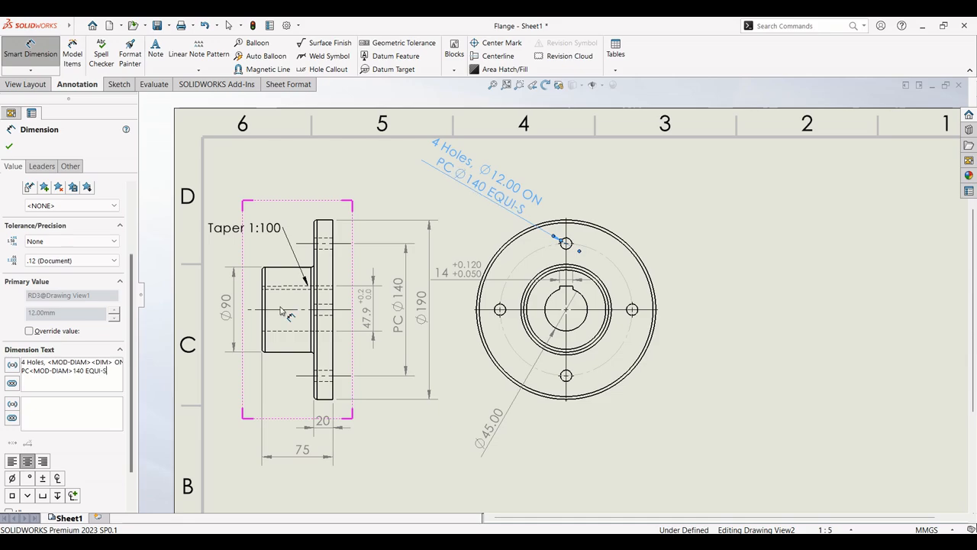
type("PACED")
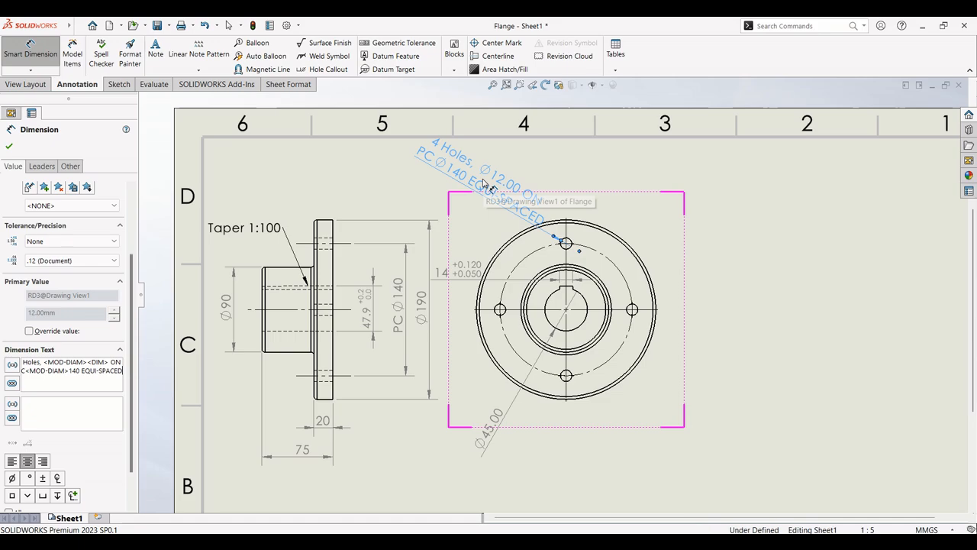
left_click_drag(483, 184, 443, 187)
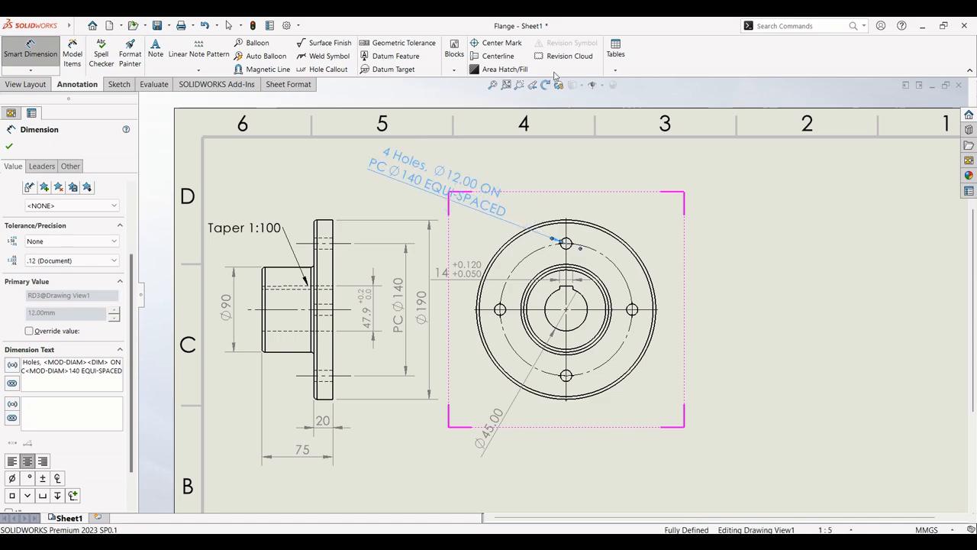
left_click(547, 145)
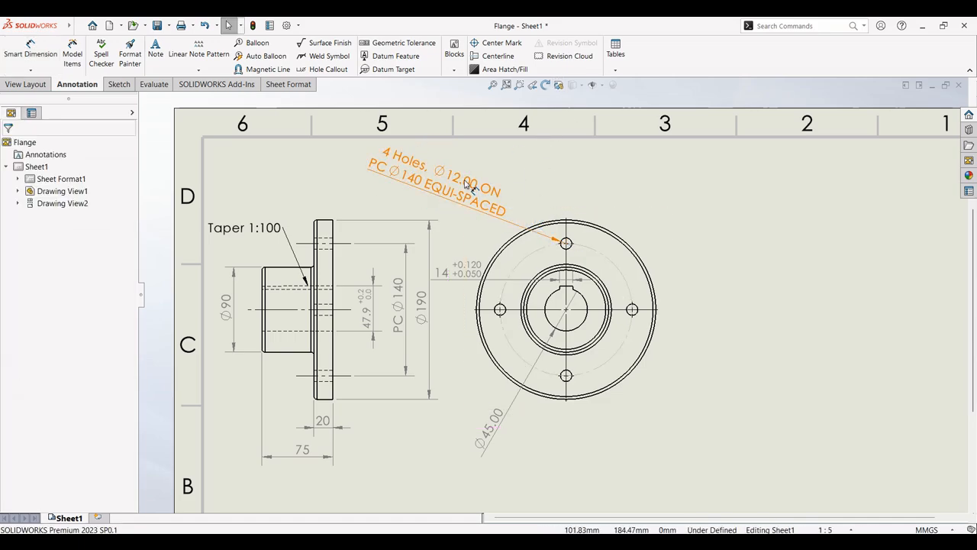
- Compare the bolt hole callout with the lab manual and change its dimension leader to a multi-jog leader
left_click(567, 542)
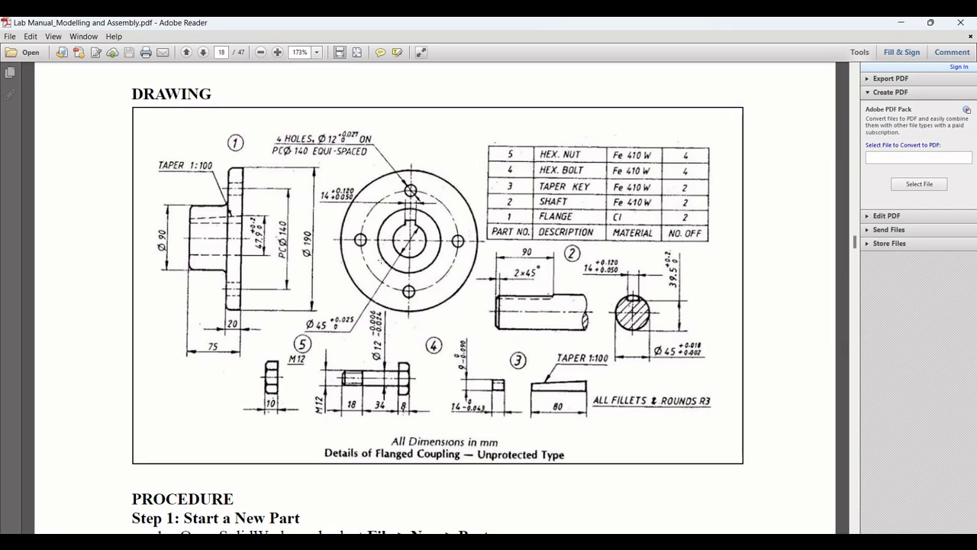
left_click(576, 542)
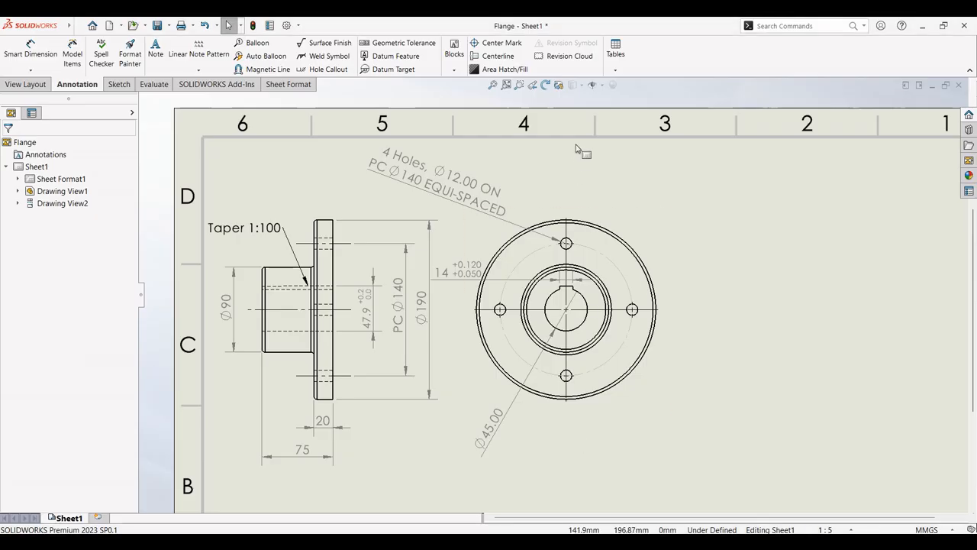
left_click(498, 219)
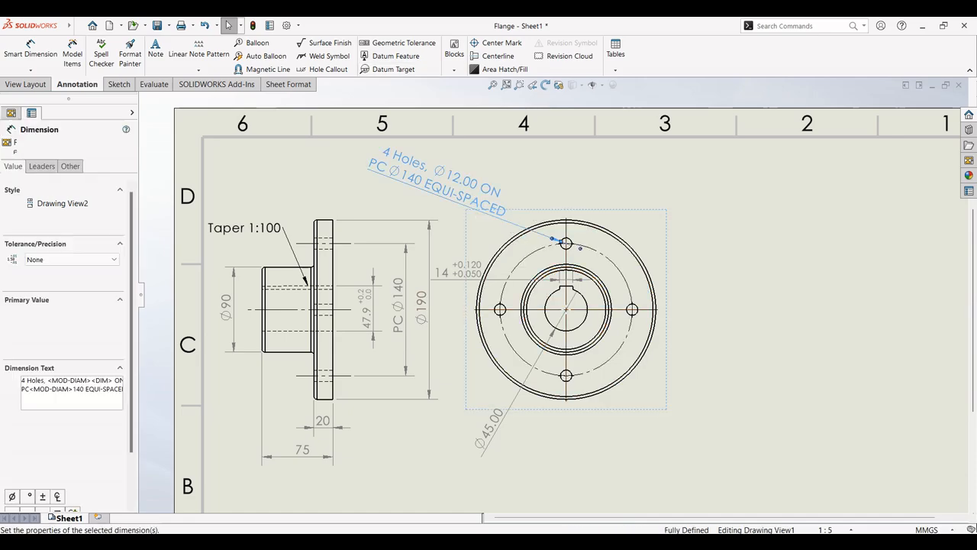
left_click(41, 166)
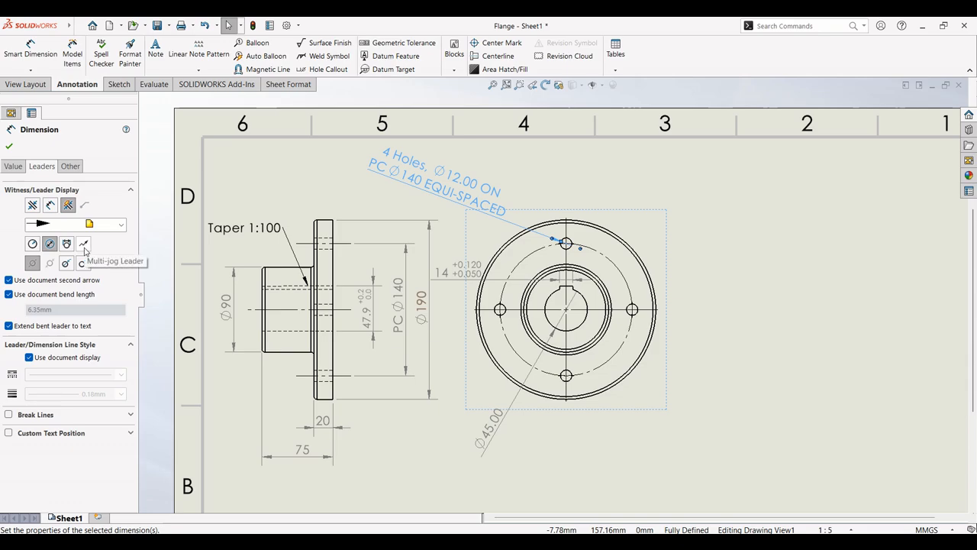
left_click(84, 244)
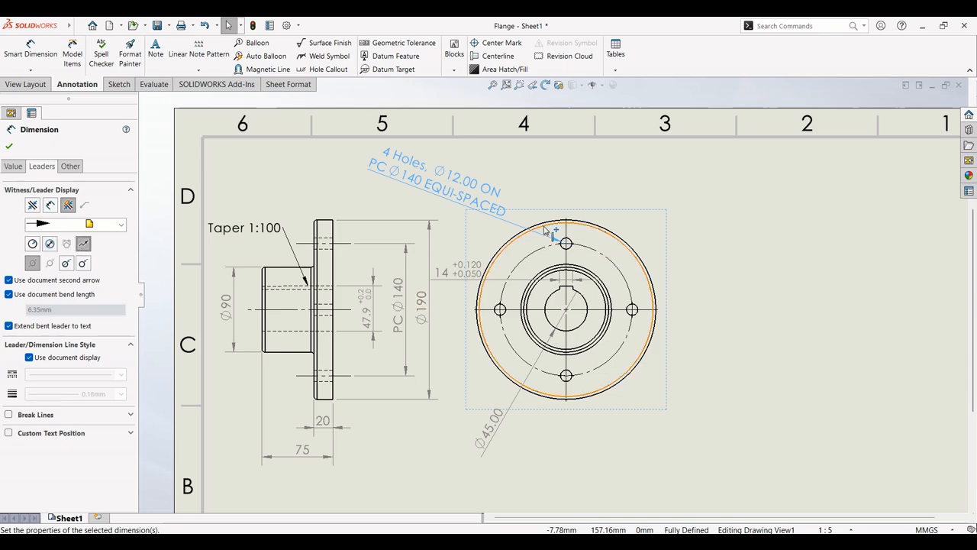
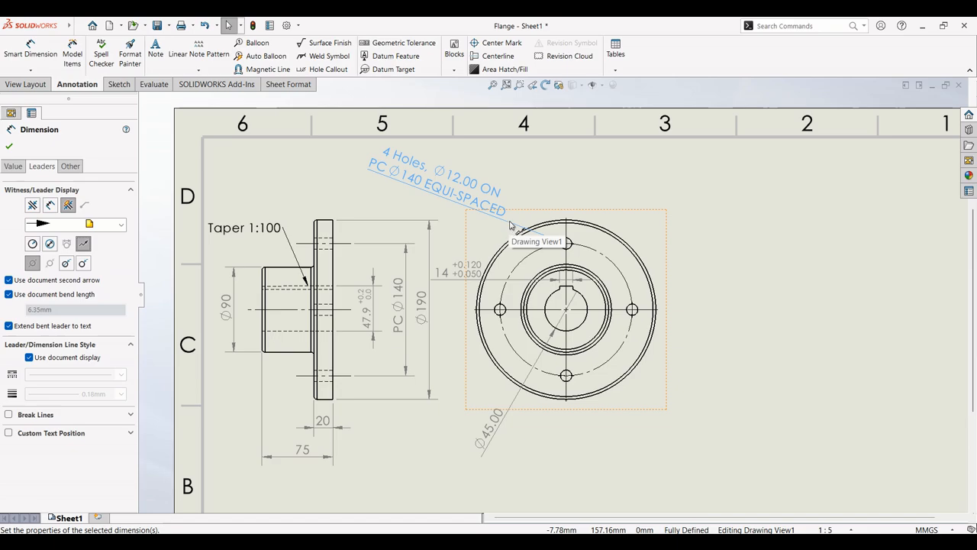
- Add a jog point to the bolt hole leader just outside the flange and reposition it so the callout text runs horizontally
right_click(510, 226)
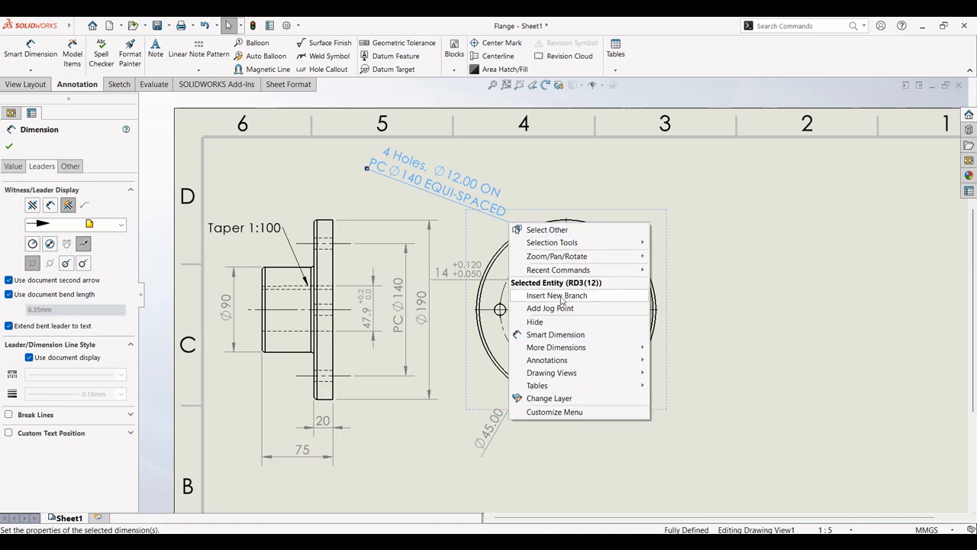
left_click(550, 308)
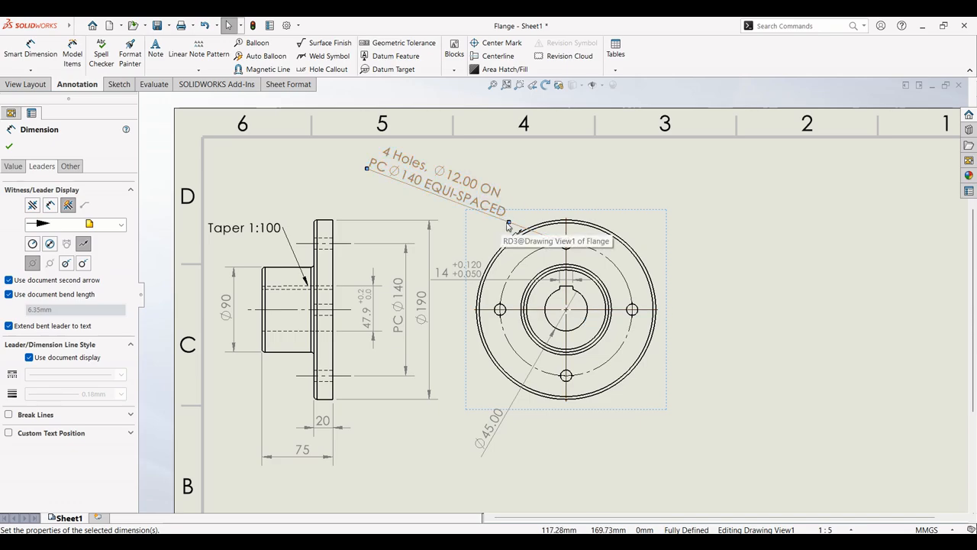
mouse_move(509, 224)
left_mouse_down()
mouse_move(565, 192)
mouse_move(518, 199)
left_mouse_up()
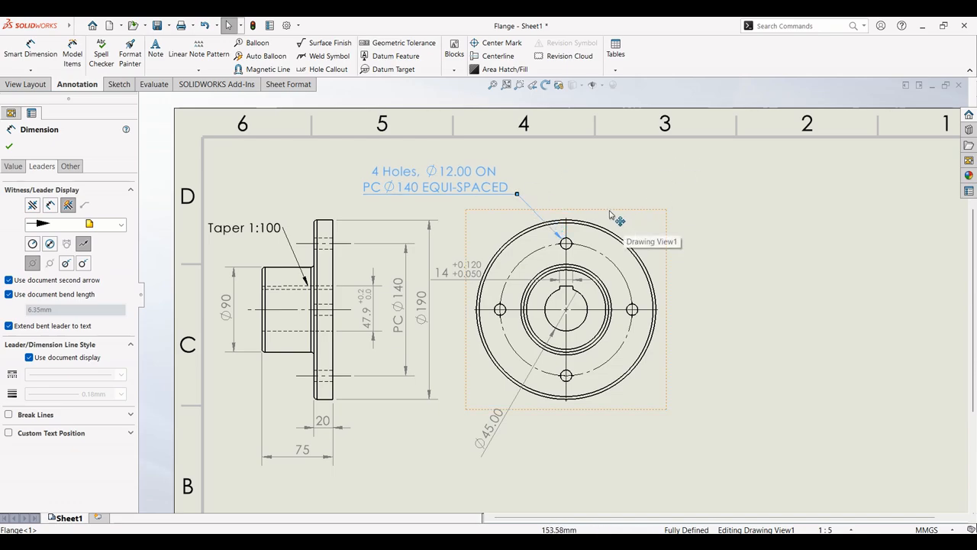
key("Escape")
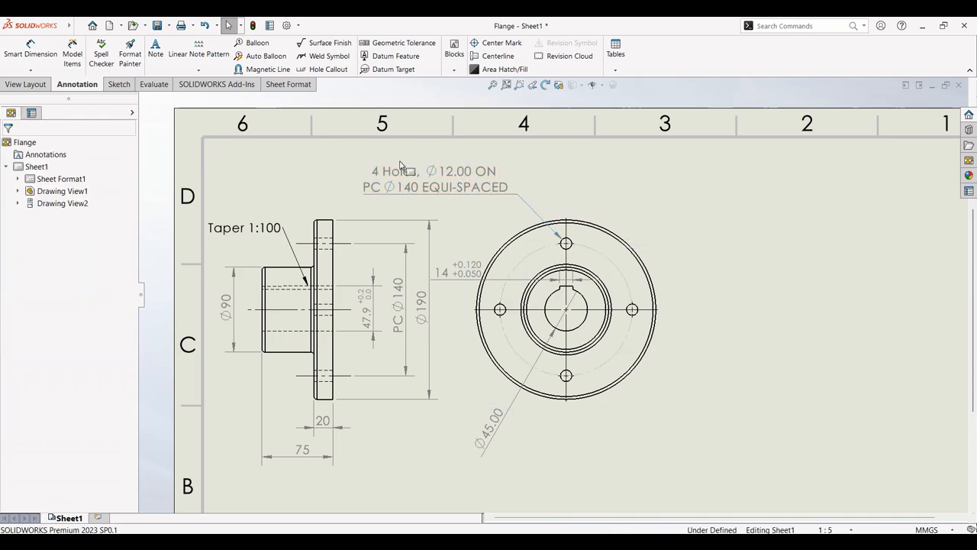
- Set the bolt hole diameter dimension's tolerance type to Fit with tolerance
left_click(452, 179)
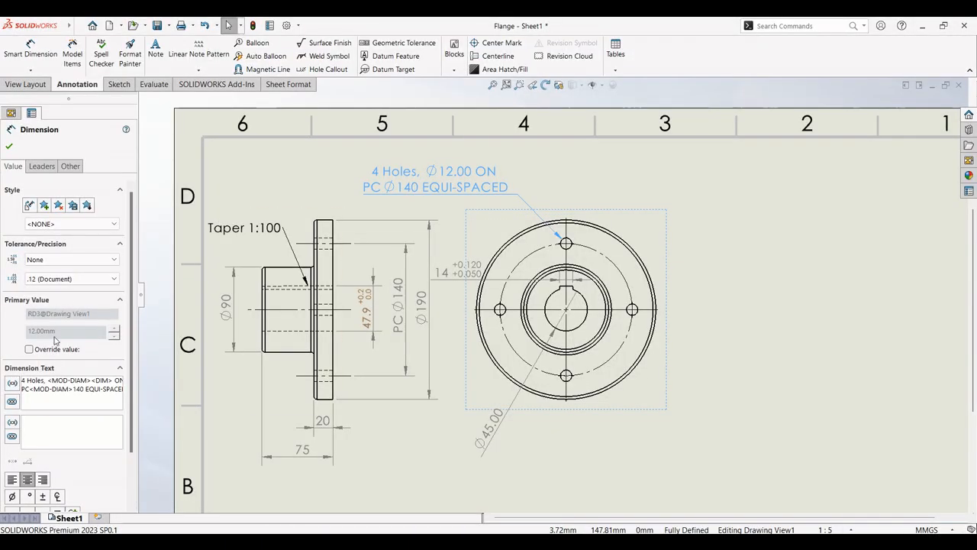
left_click(103, 261)
left_click(72, 339)
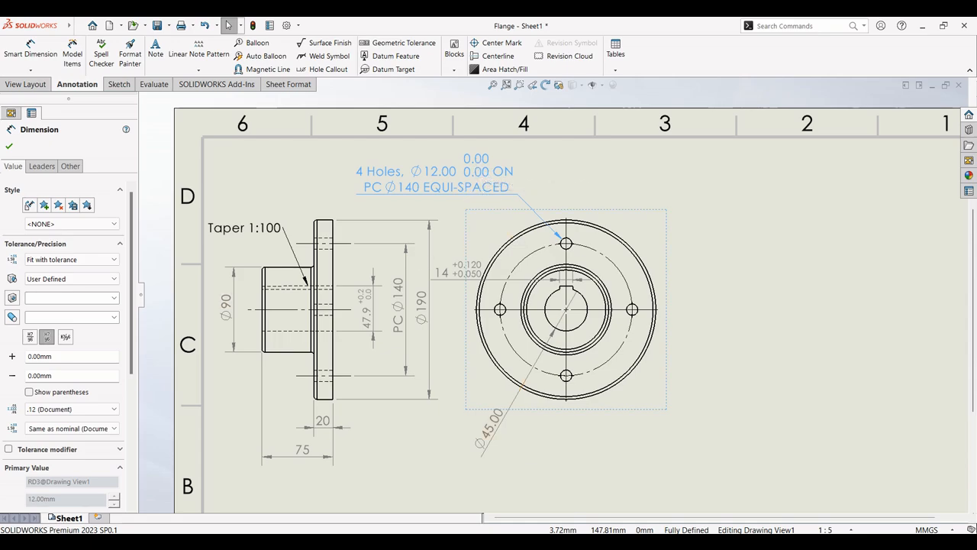
- Following the lab manual, set the bolt hole dimension's tolerance precision to .123 and its unit precision to None
key("alt+Tab")
key("alt+Tab")
left_click(90, 429)
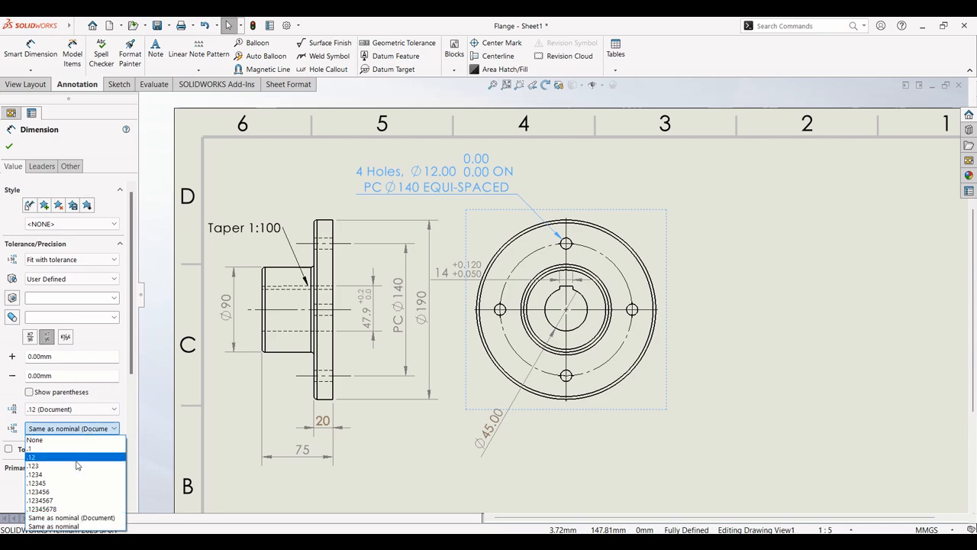
left_click(77, 459)
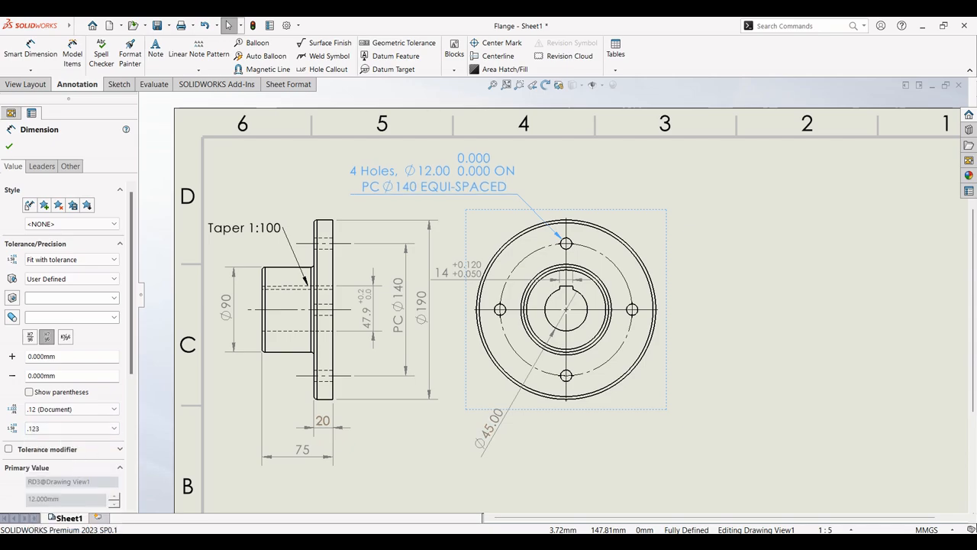
key("alt+Tab")
key("alt+Tab")
left_click(54, 409)
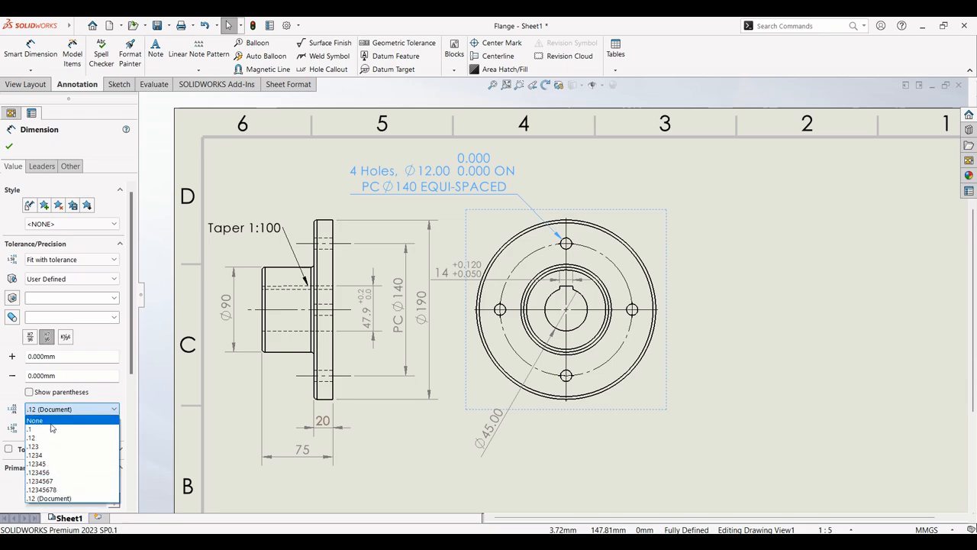
left_click(51, 423)
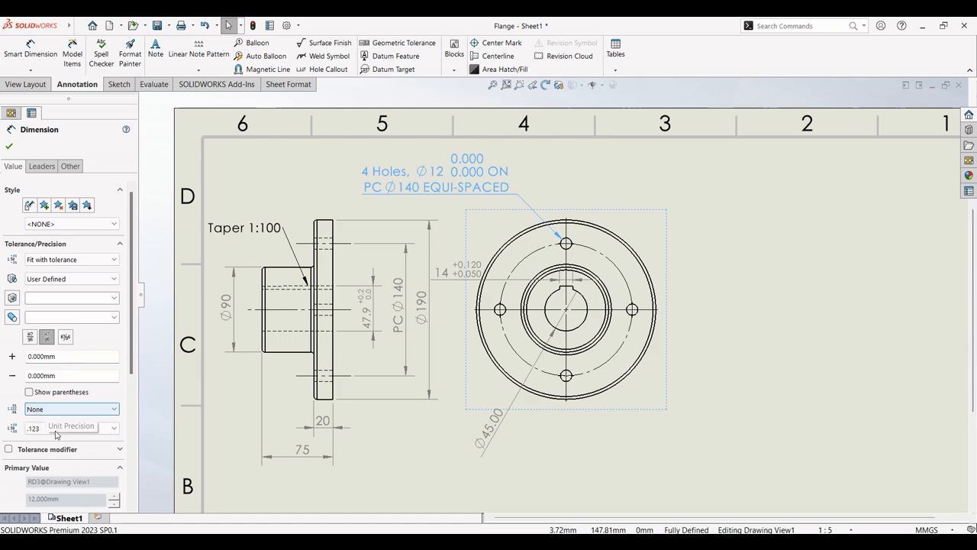
left_click(37, 430)
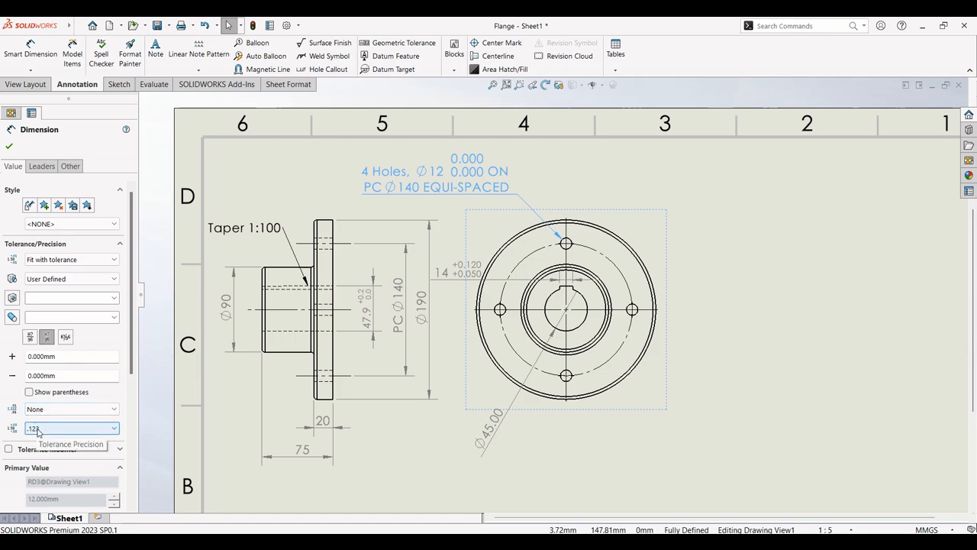
- Following the lab manual, set the bolt hole diameter's tolerance limits to +0.027 mm upper and 0.000 mm lower
left_click(522, 541)
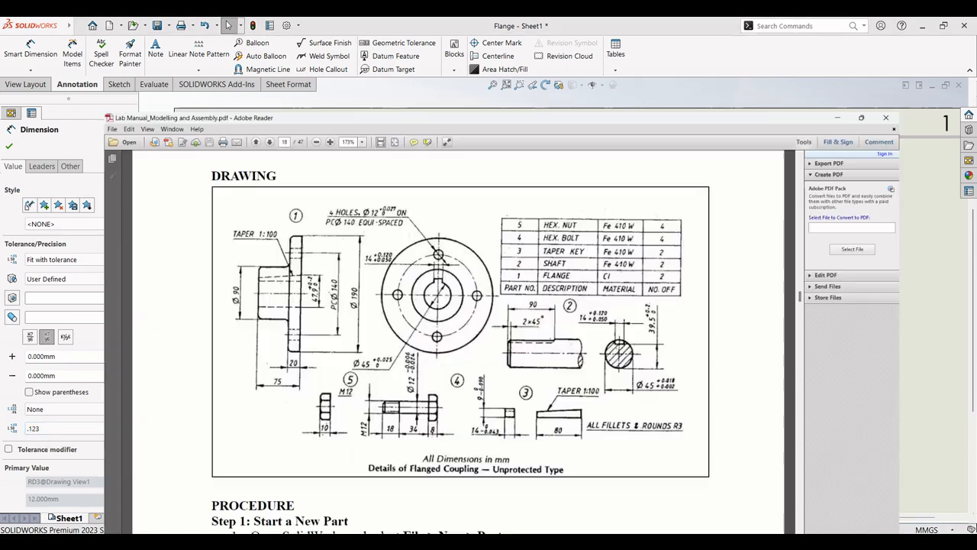
left_click(522, 542)
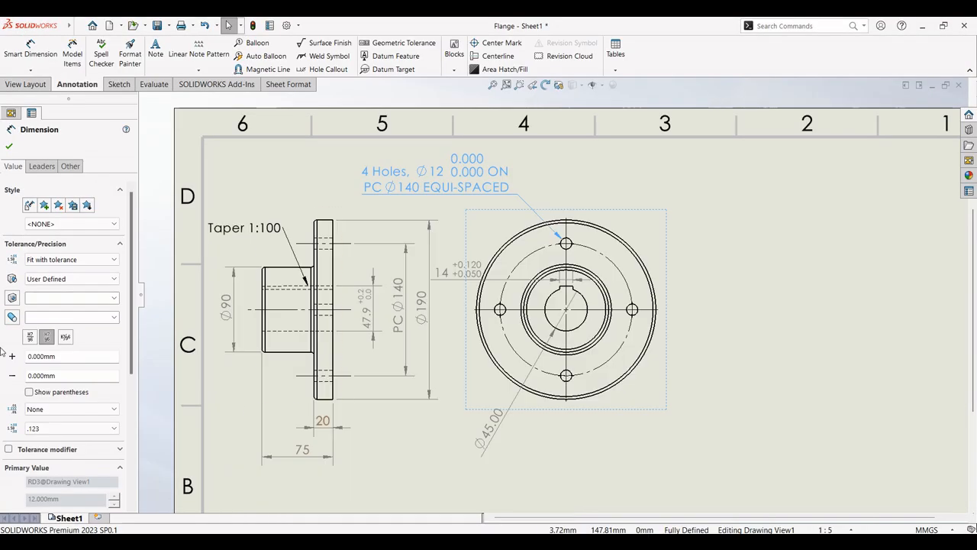
left_click(67, 357)
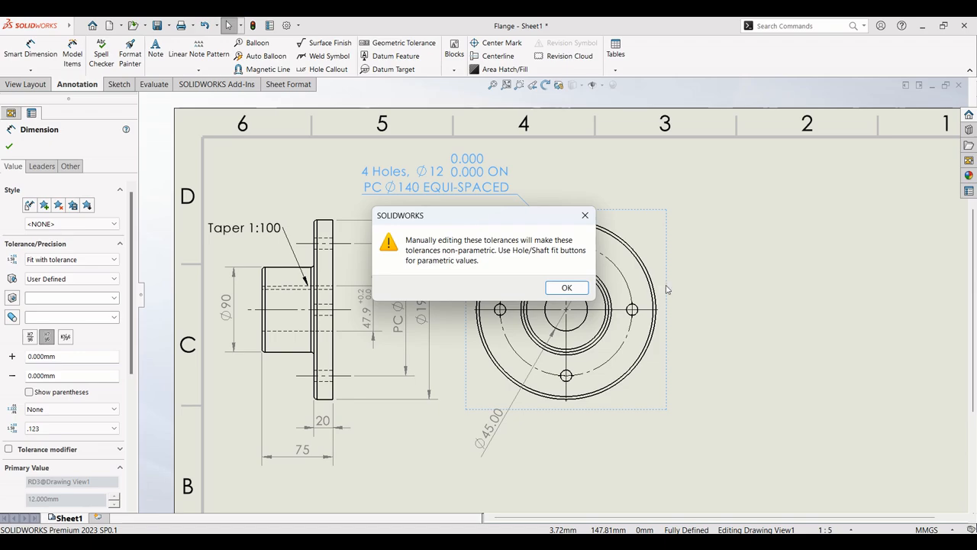
left_click(565, 288)
left_click(68, 356)
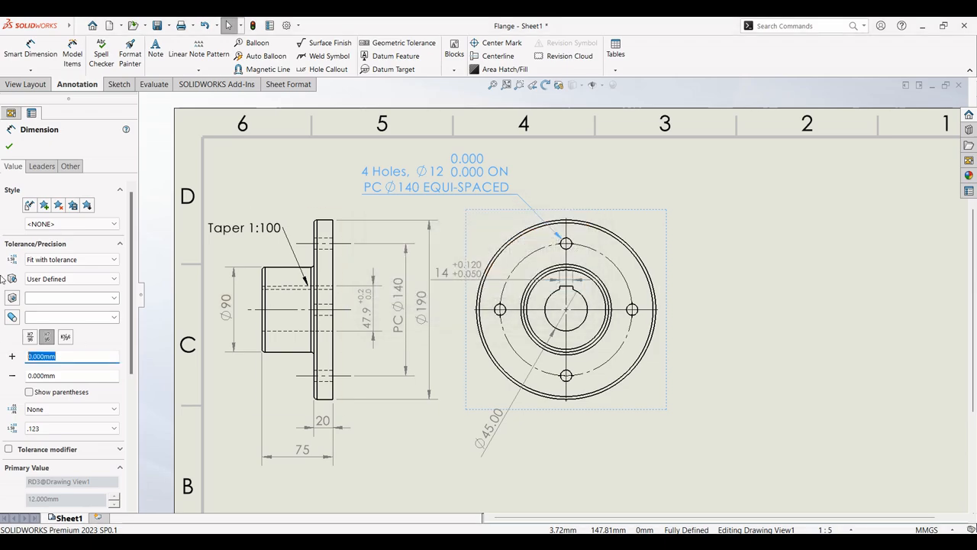
type("0.027")
key("alt+Tab")
key("alt+Tab")
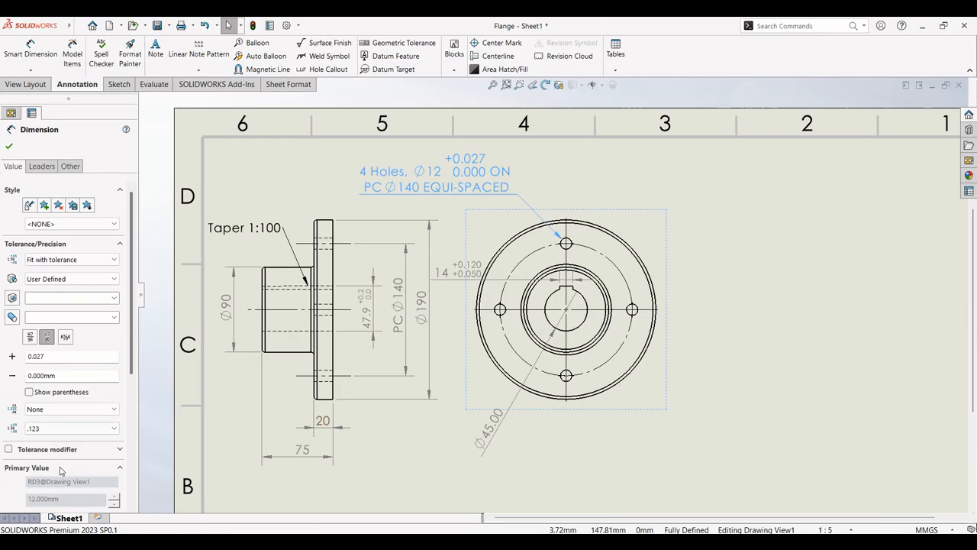
left_click(67, 377)
key("Return")
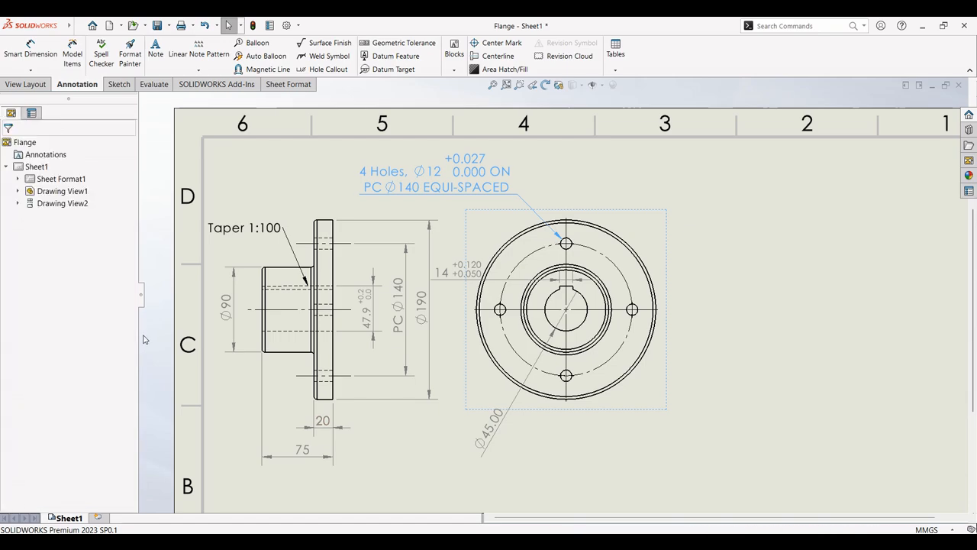
left_click(462, 170)
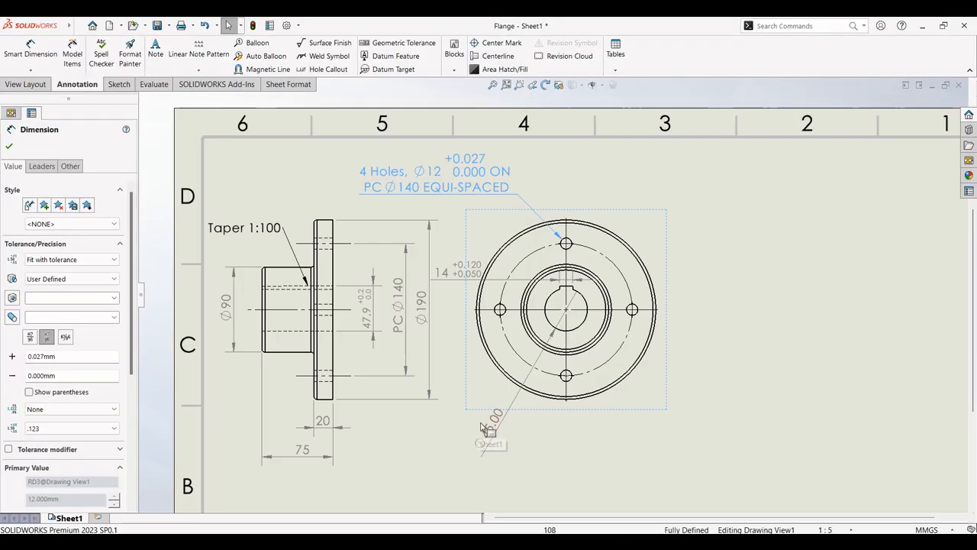
- Set the bore diameter dimension's tolerance type to Fit with tolerance, its unit precision to None and its tolerance precision to .123
left_click(486, 430)
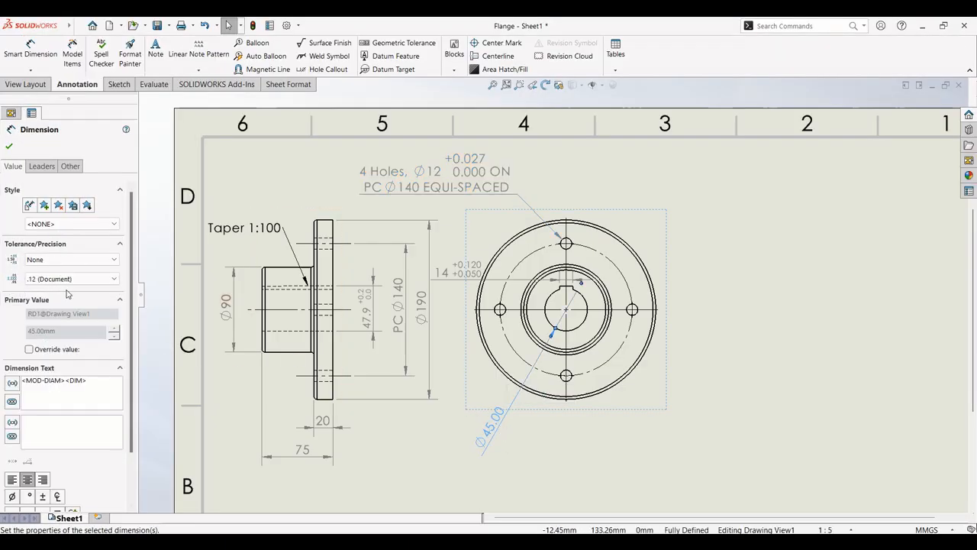
left_click(69, 259)
left_click(63, 339)
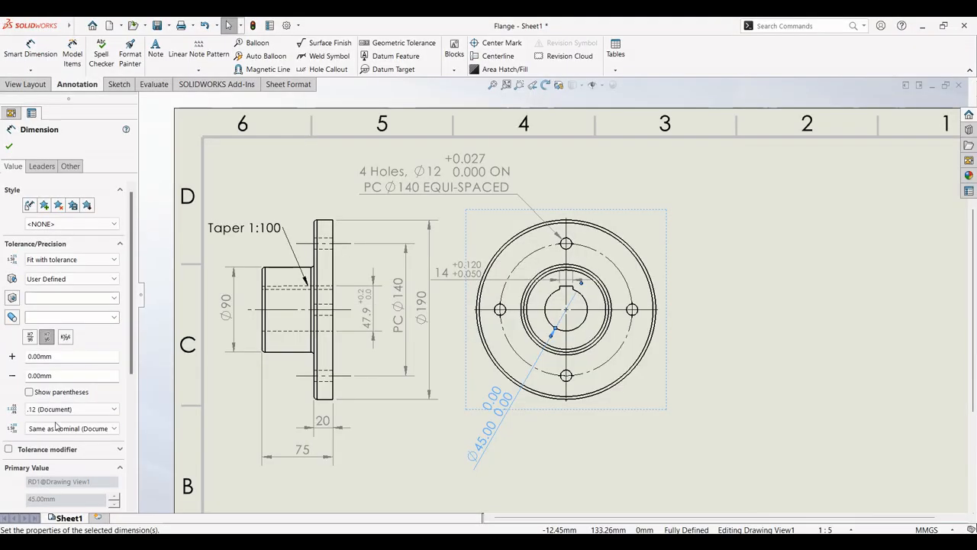
left_click(61, 409)
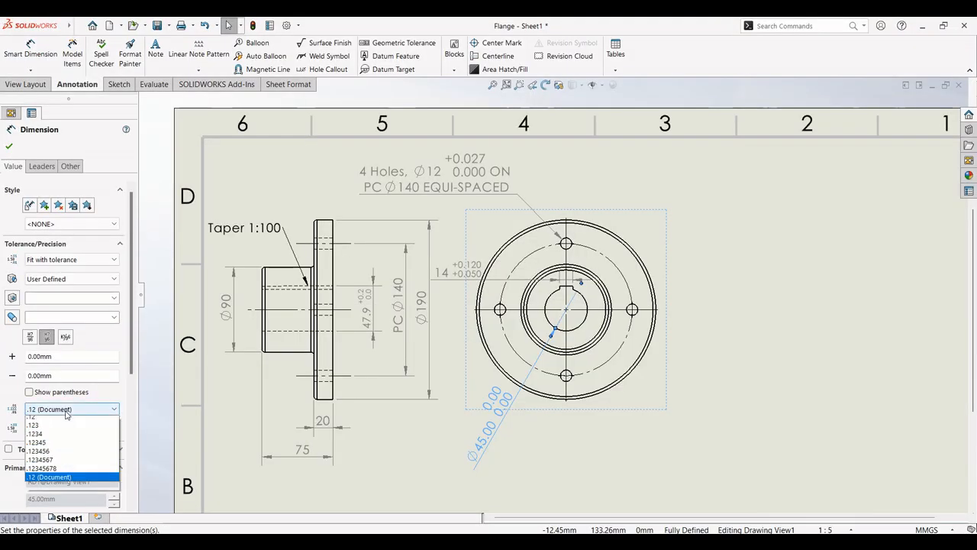
left_click(46, 421)
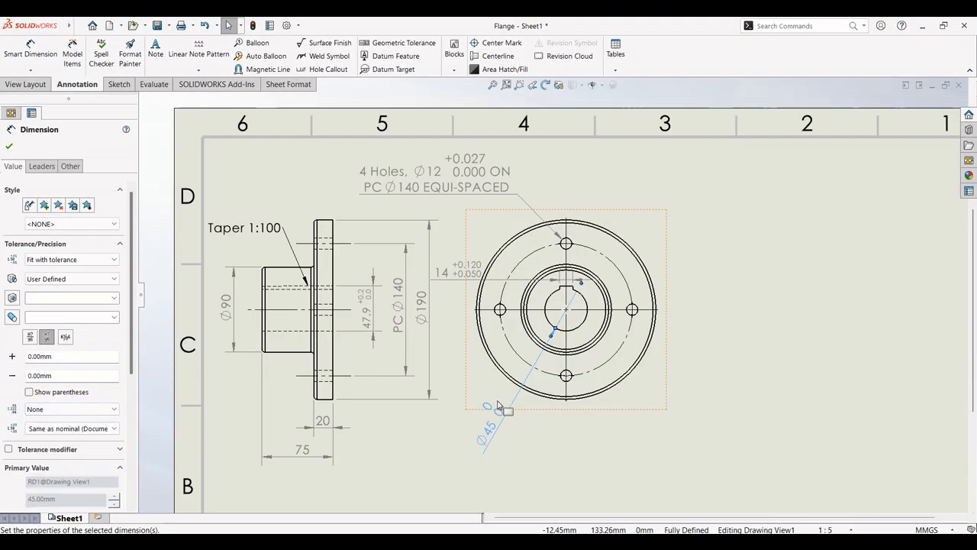
left_click(73, 428)
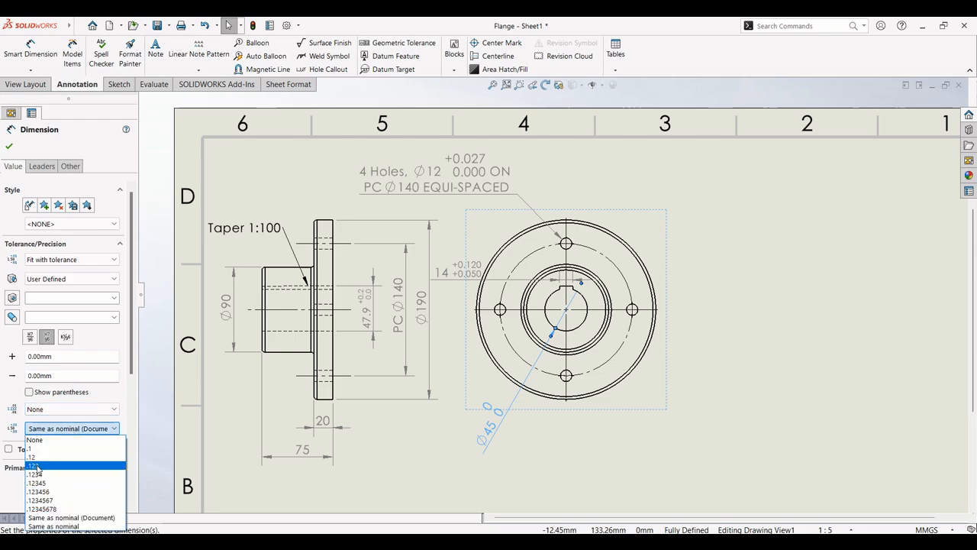
left_click(61, 468)
- Following the lab manual, set the bore diameter's upper tolerance limit to +0.025 mm
key("alt+Tab")
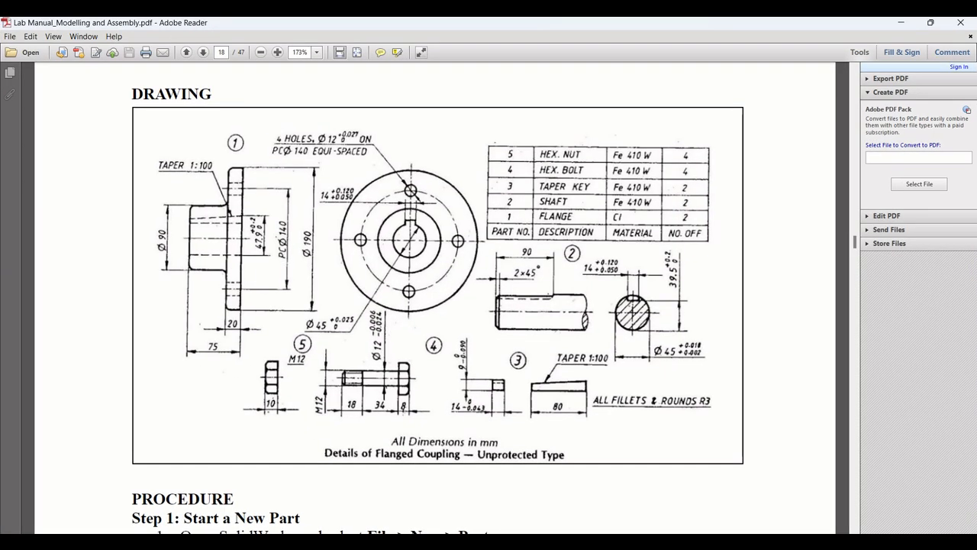
key("alt+Tab")
left_click(54, 356)
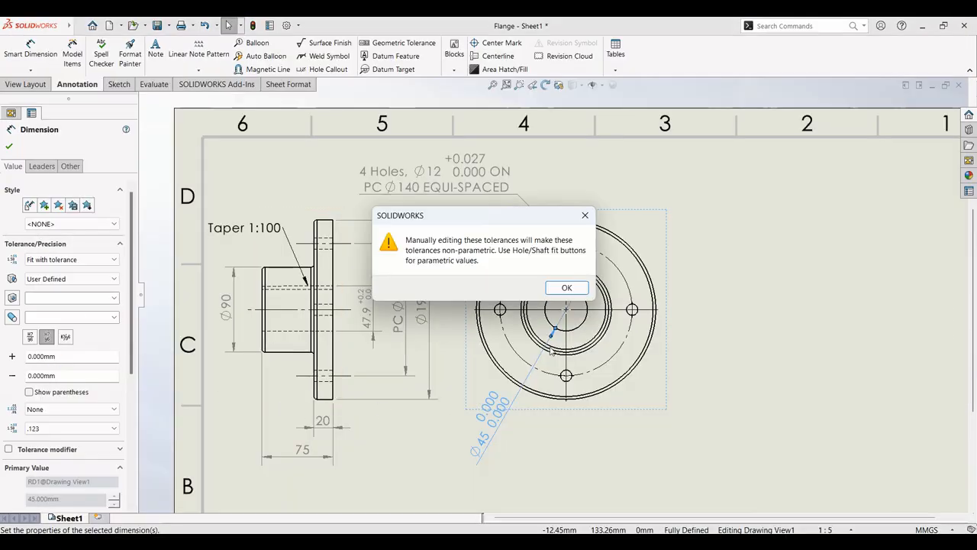
left_click(565, 289)
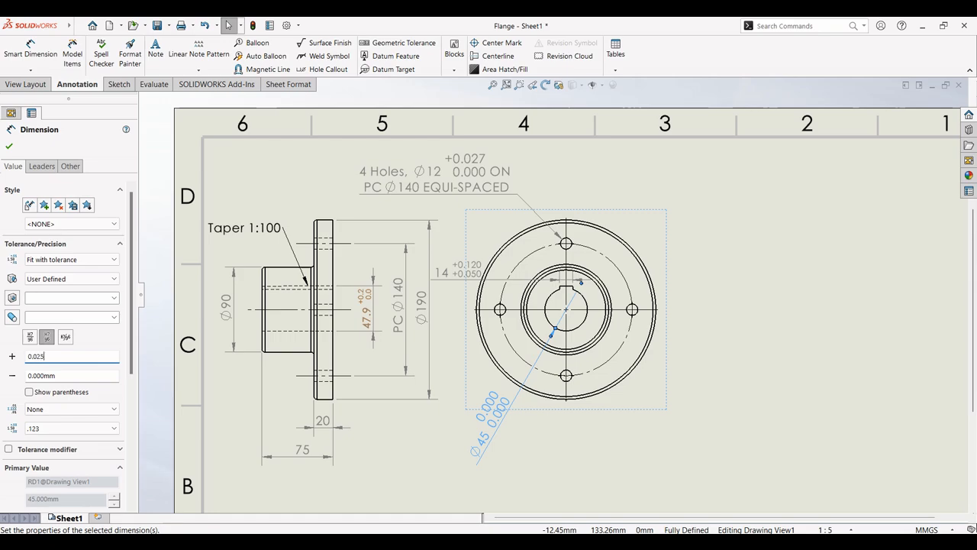
type("0.025")
key("Return")
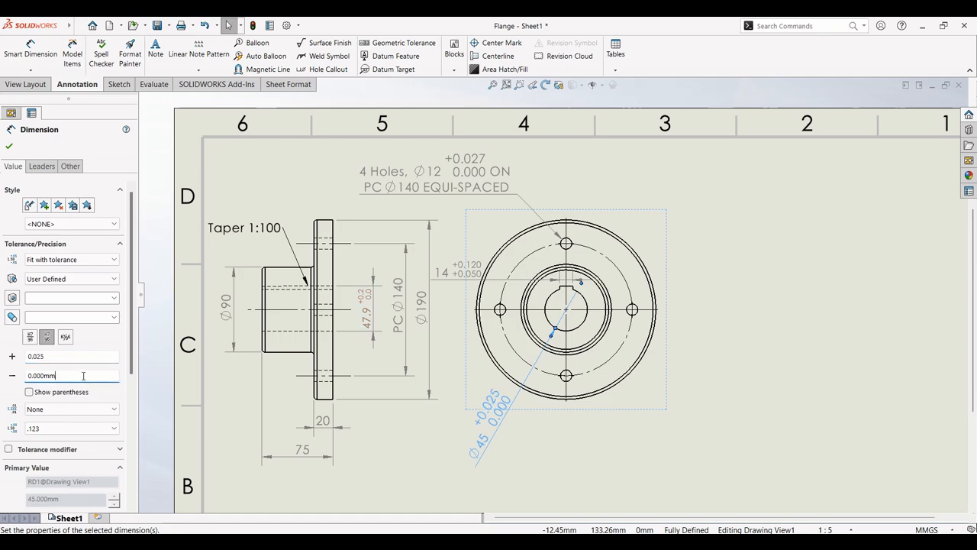
key("alt+Tab")
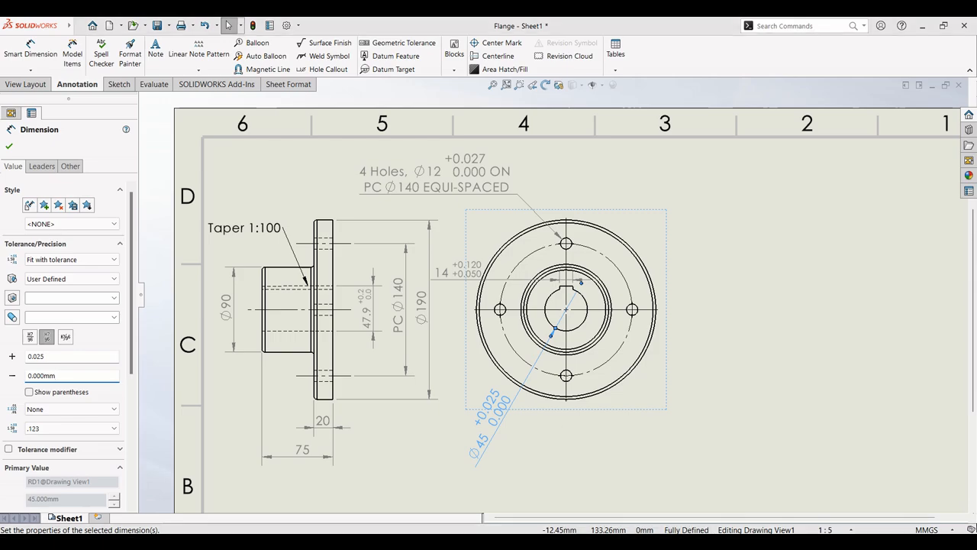
key("alt+Tab")
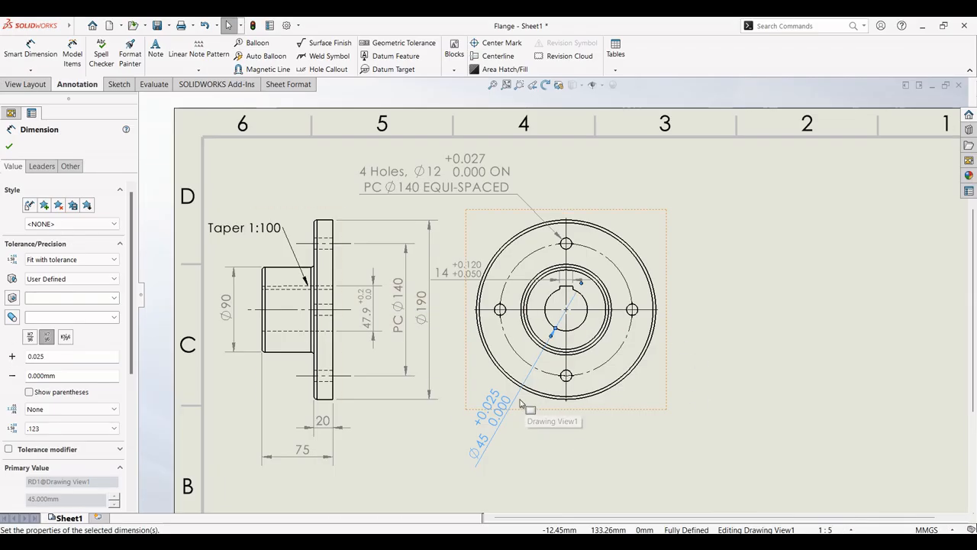
- Add a jog point to the bore diameter's leader and reposition it just below the flange so the text runs horizontally
left_click(36, 167)
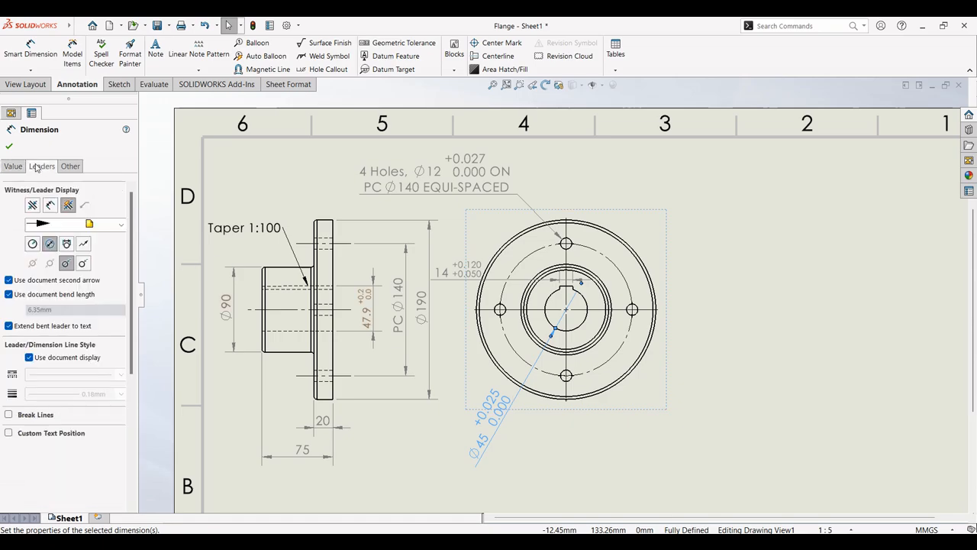
left_click(84, 244)
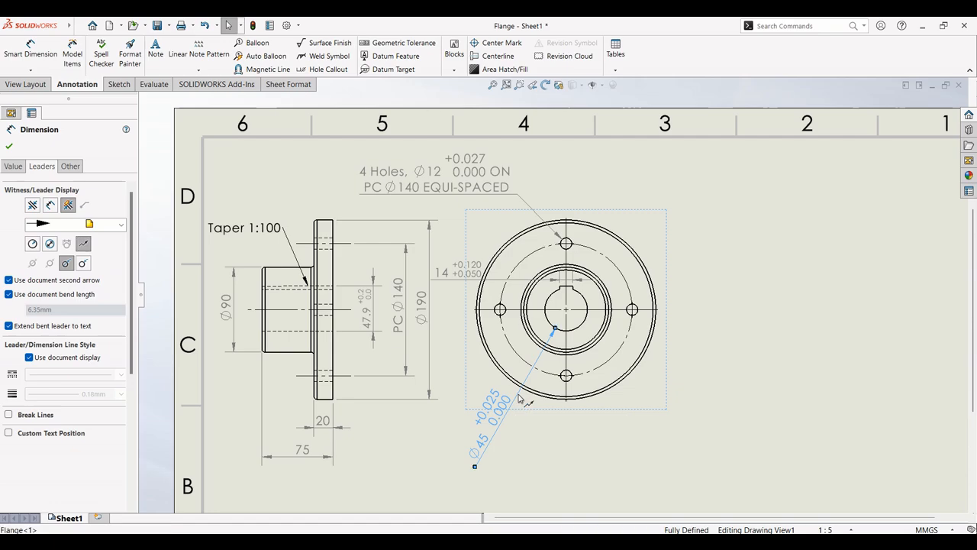
right_click(518, 398)
key("Escape")
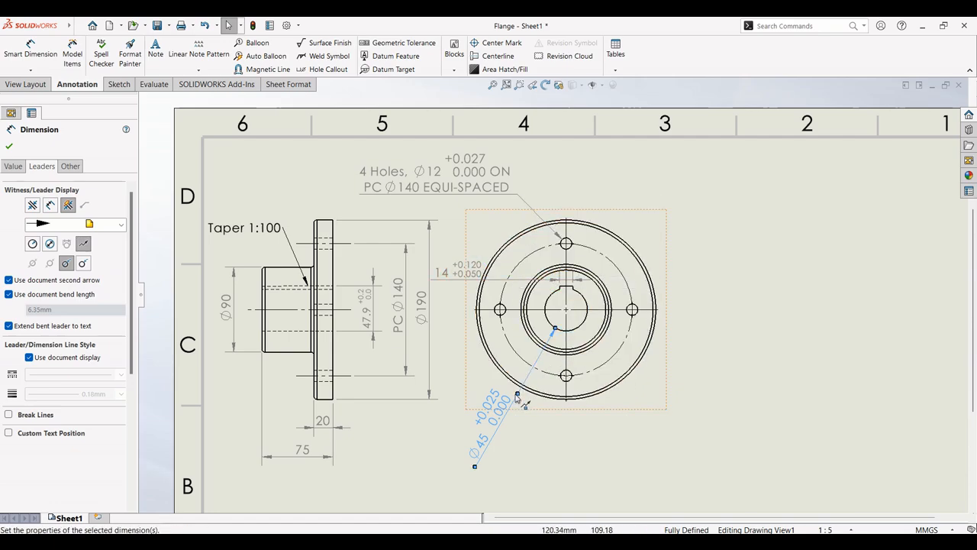
left_click_drag(517, 394, 539, 435)
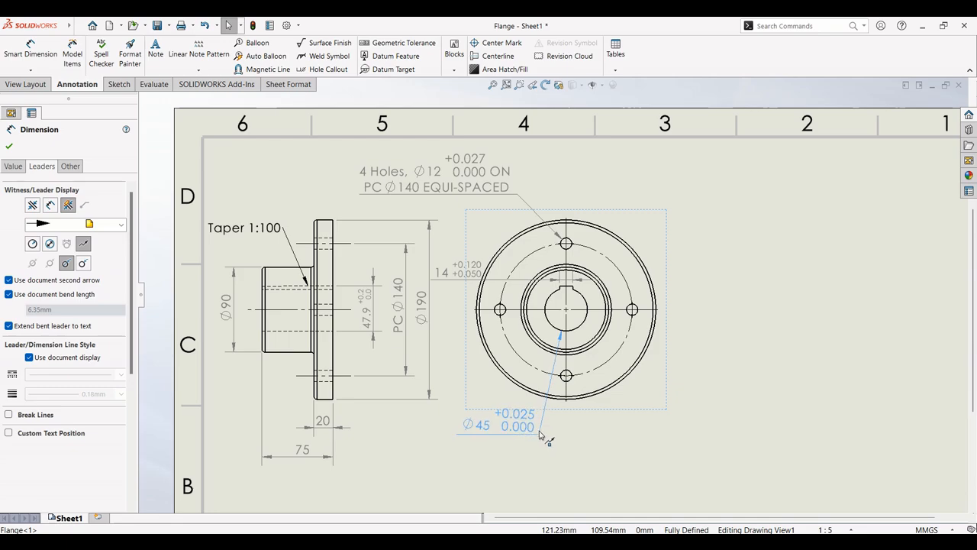
left_click_drag(539, 435, 542, 430)
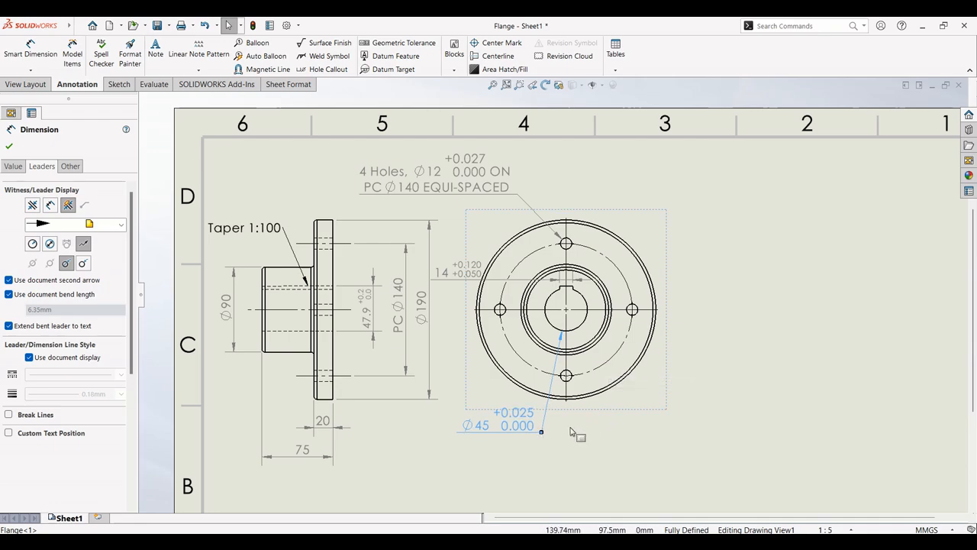
left_click(570, 432)
key("f")
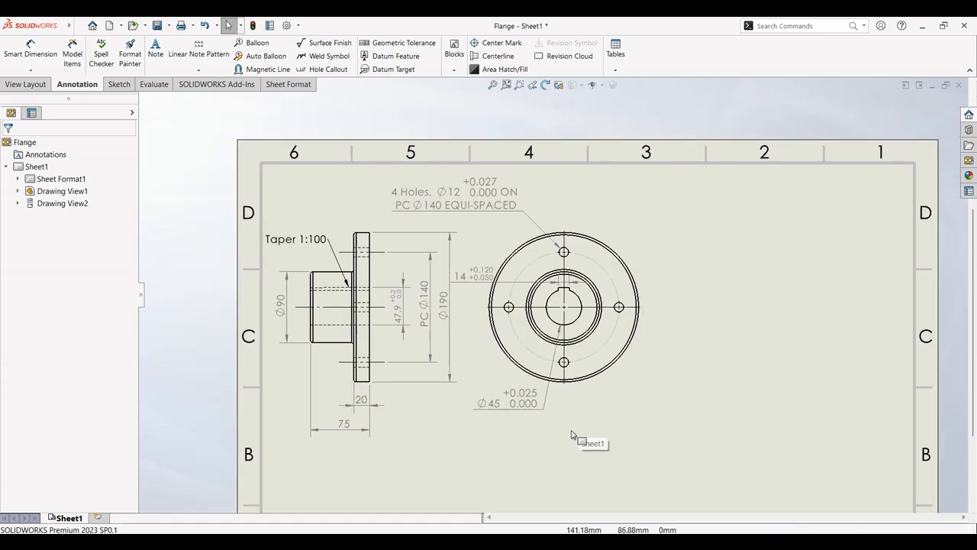
- Set the bore diameter's tolerance font height to 3 mm instead of using the document size
scroll(571, 434, "down", 3)
left_click(496, 398)
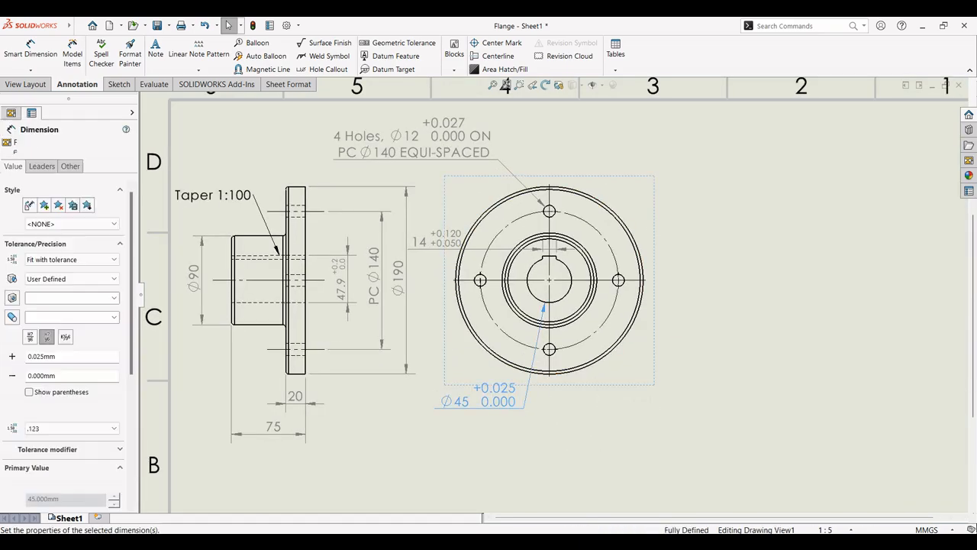
left_click(70, 169)
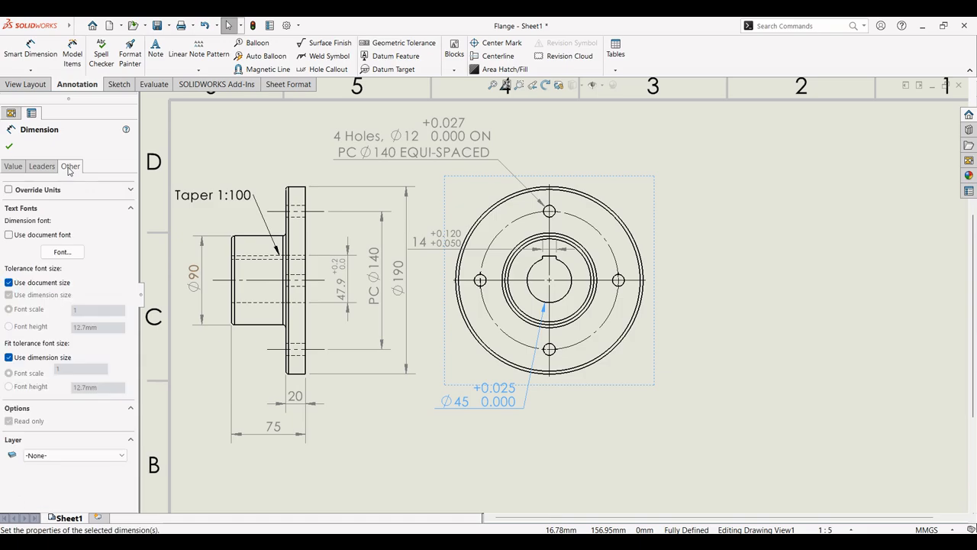
left_click(9, 283)
left_click(30, 327)
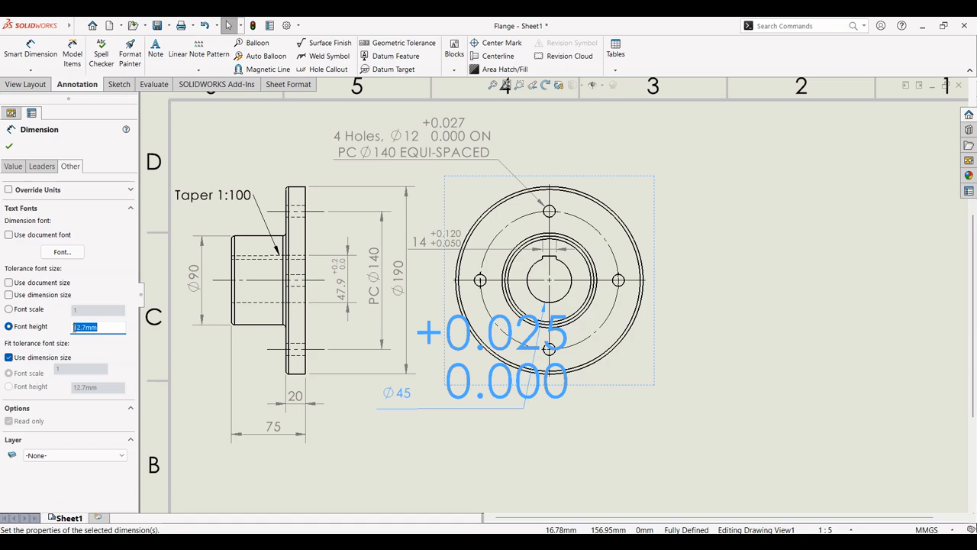
key("Return")
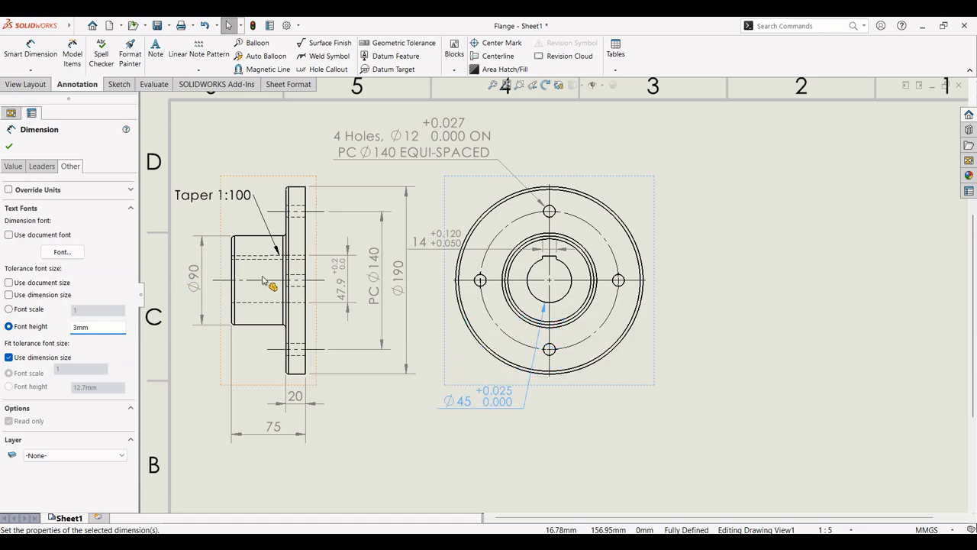
left_click(10, 146)
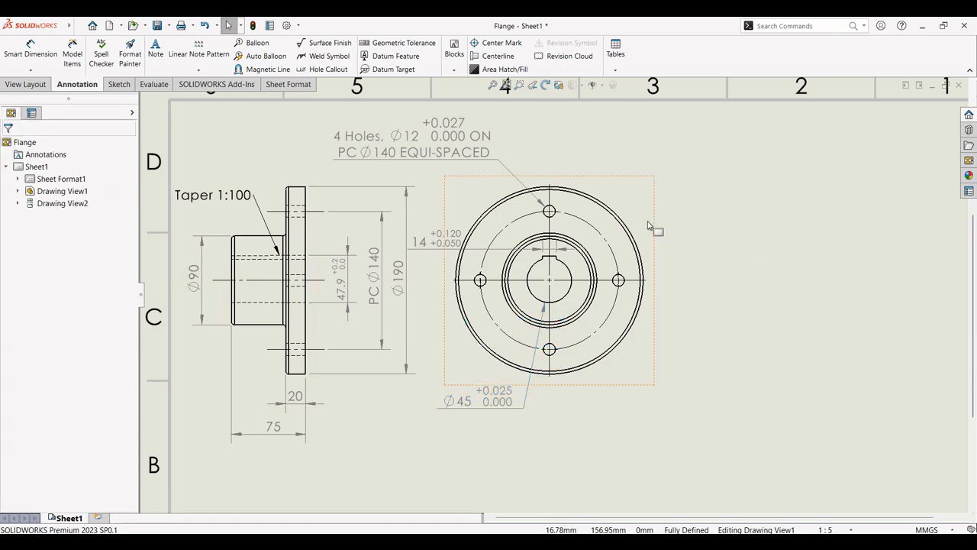
- Compare the flange drawing with the lab manual and shift the circular flange view slightly away from the side view
scroll(647, 229, "up", 2)
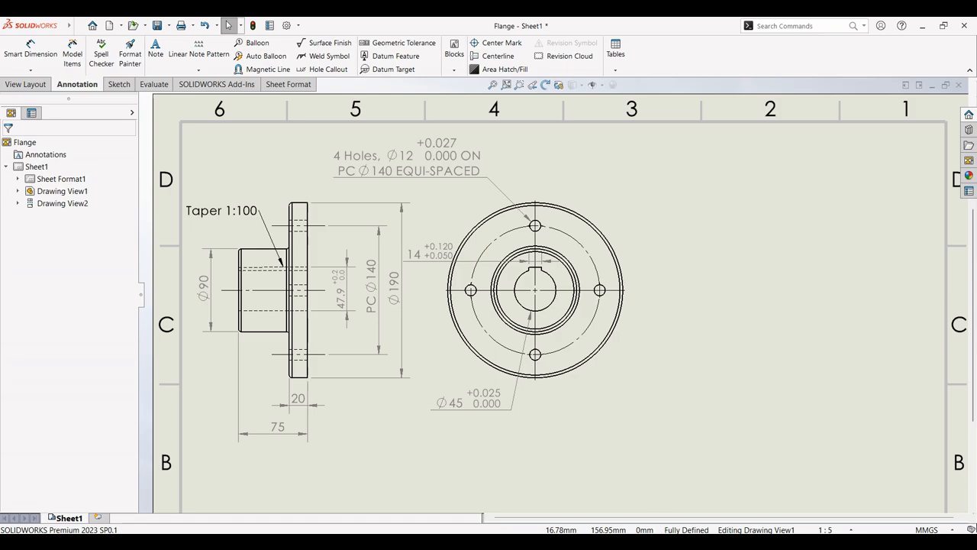
key("alt+Tab")
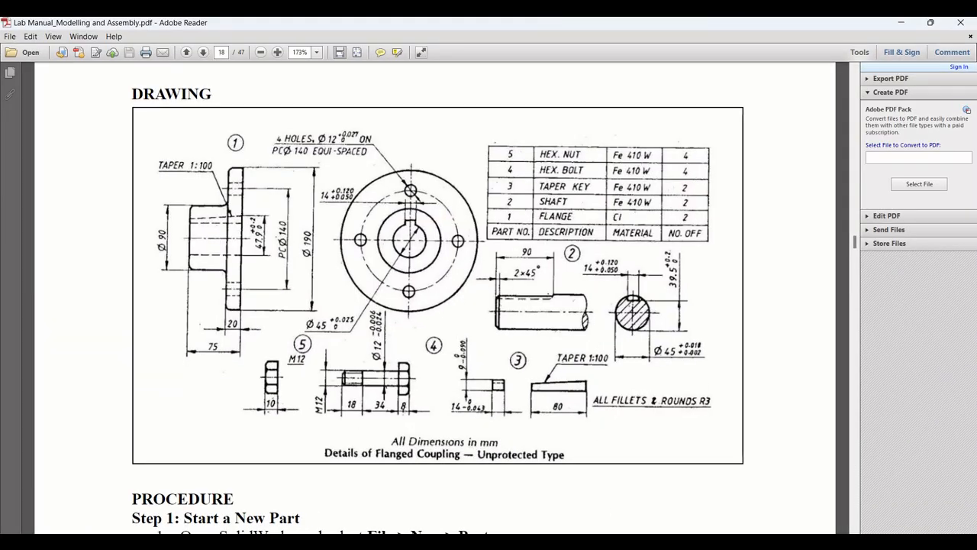
left_click(628, 543)
scroll(665, 387, "up", 3)
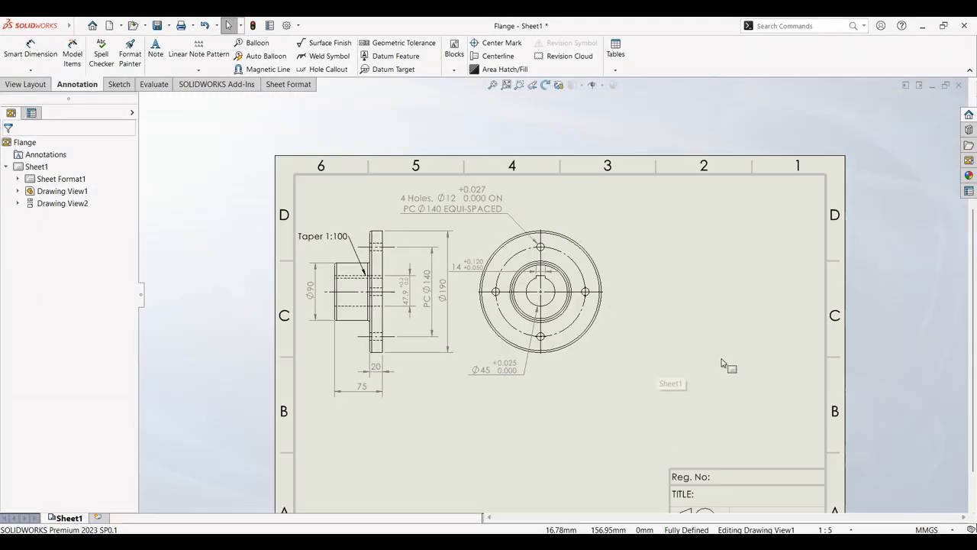
scroll(722, 362, "down", 1)
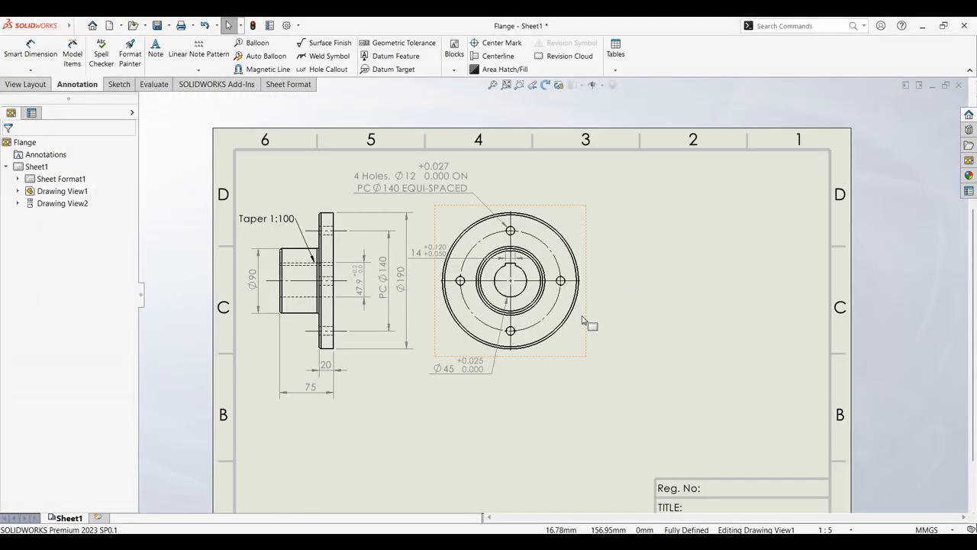
left_click_drag(586, 321, 594, 321)
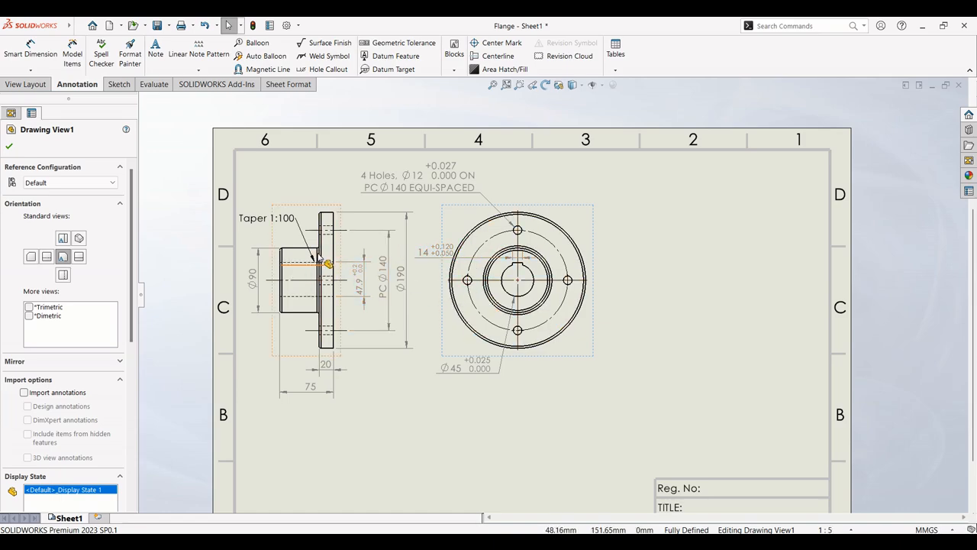
- Insert a model view of the shaft part showing its keyed end, placed just above the title block near the sheet's edge
left_click(26, 84)
left_click(47, 59)
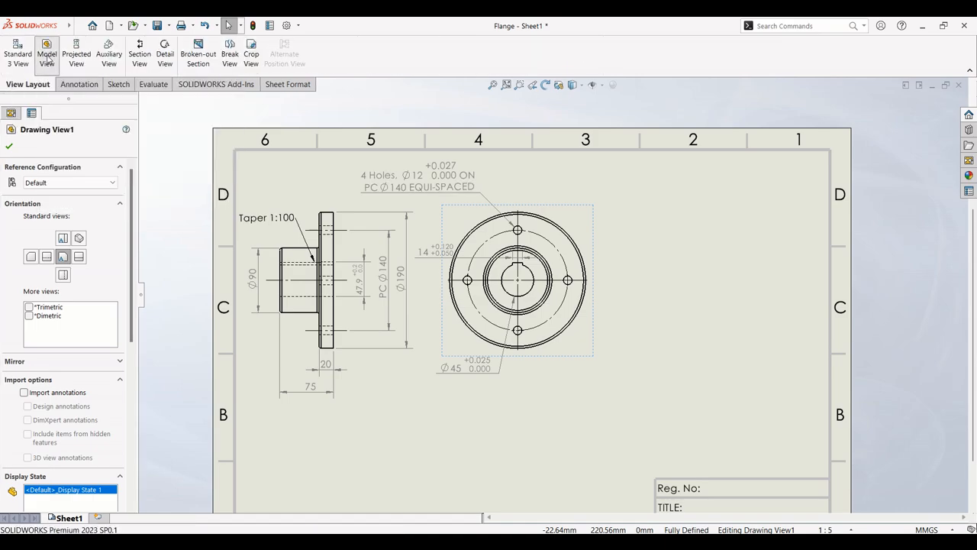
left_click(75, 321)
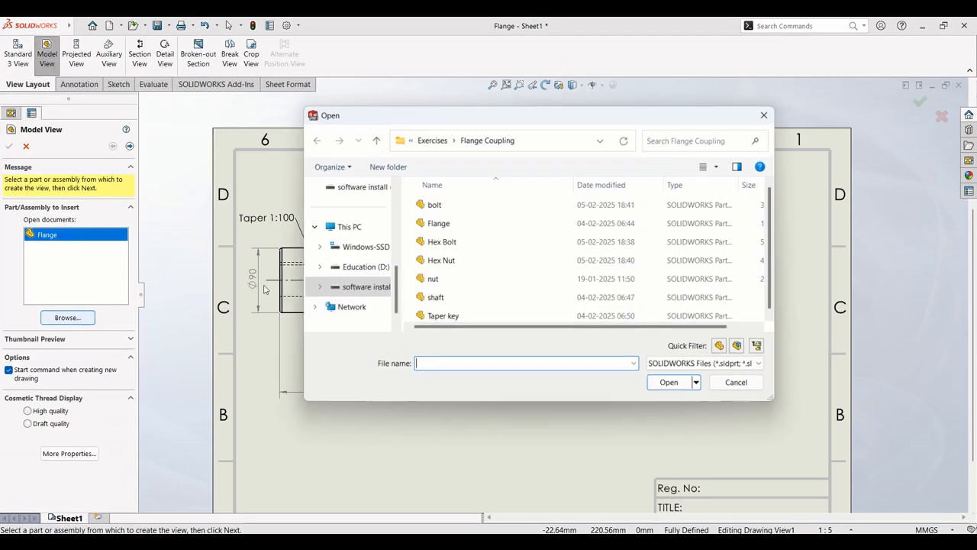
left_click(446, 302)
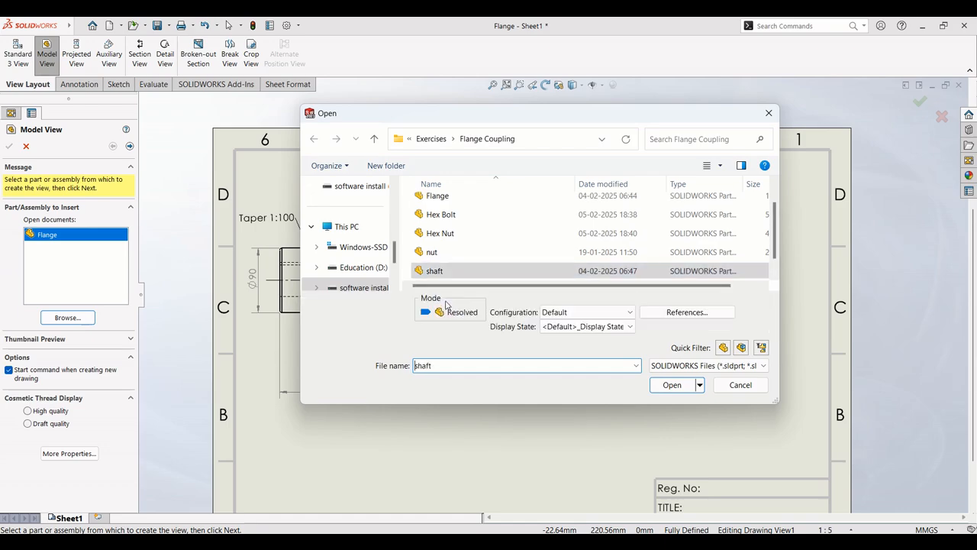
left_click(672, 385)
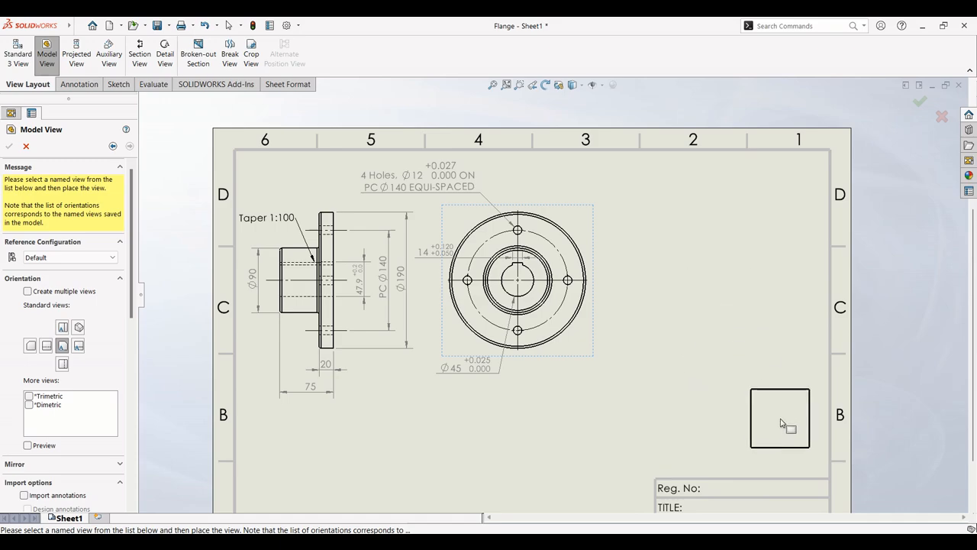
left_click(779, 418)
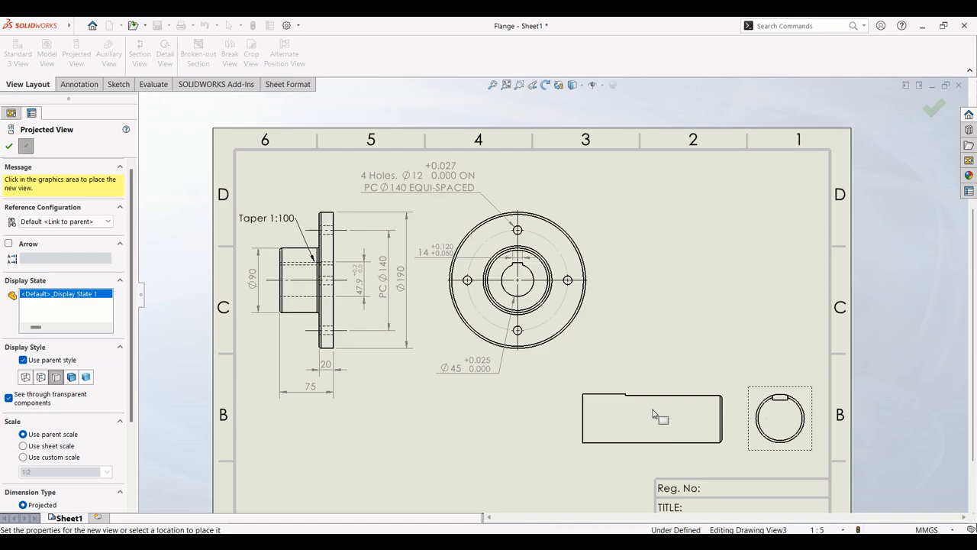
- Place projected side views on both sides of the shaft's end view and select the one inside the sheet
left_click(653, 414)
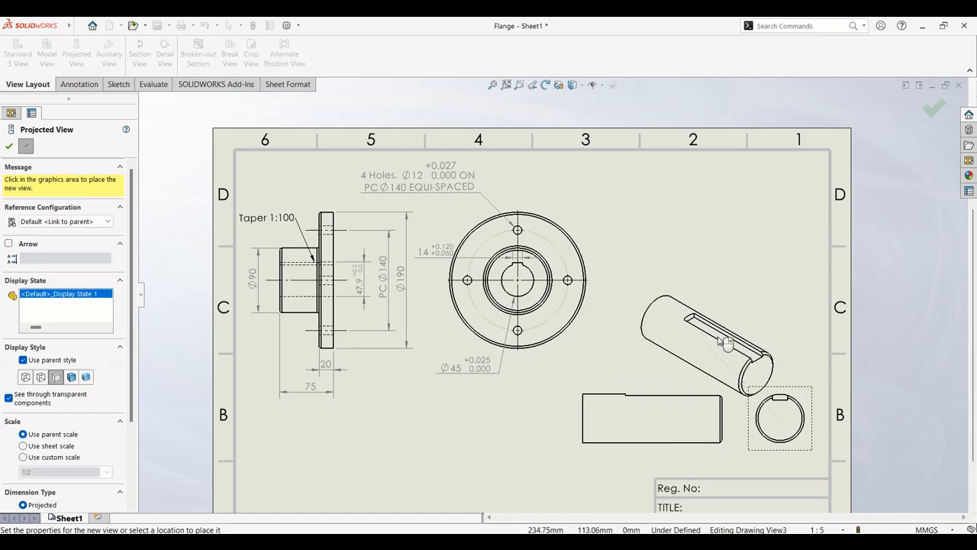
left_click(898, 414)
key("Escape")
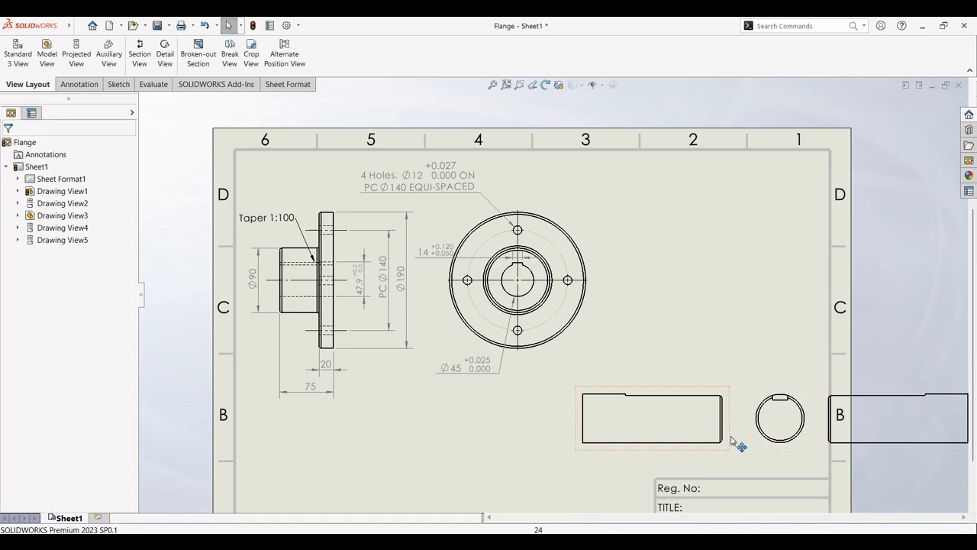
left_click(715, 454)
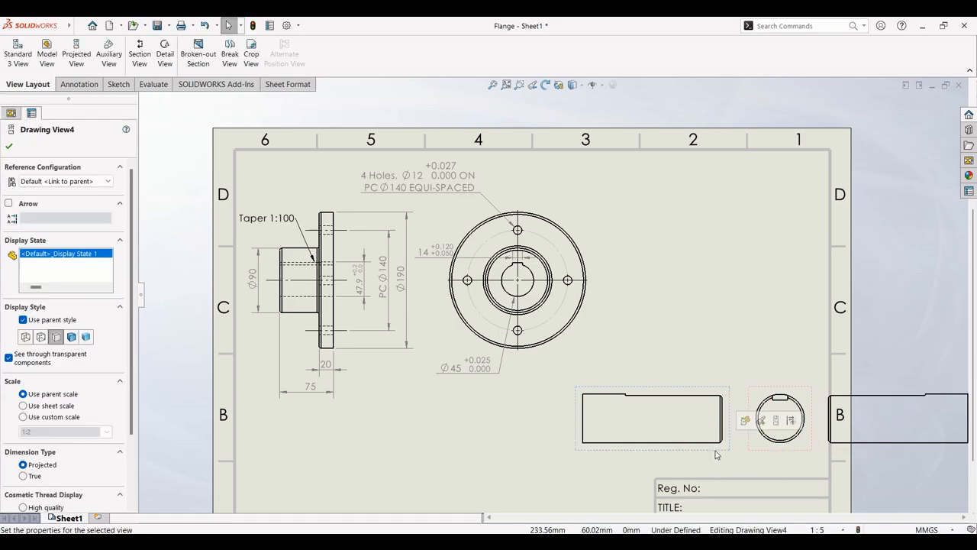
- Undo the earlier shaft views and insert a model view of the shaft's keyed end above the title block, farther inside the sheet
key("ctrl+z")
key("ctrl+z")
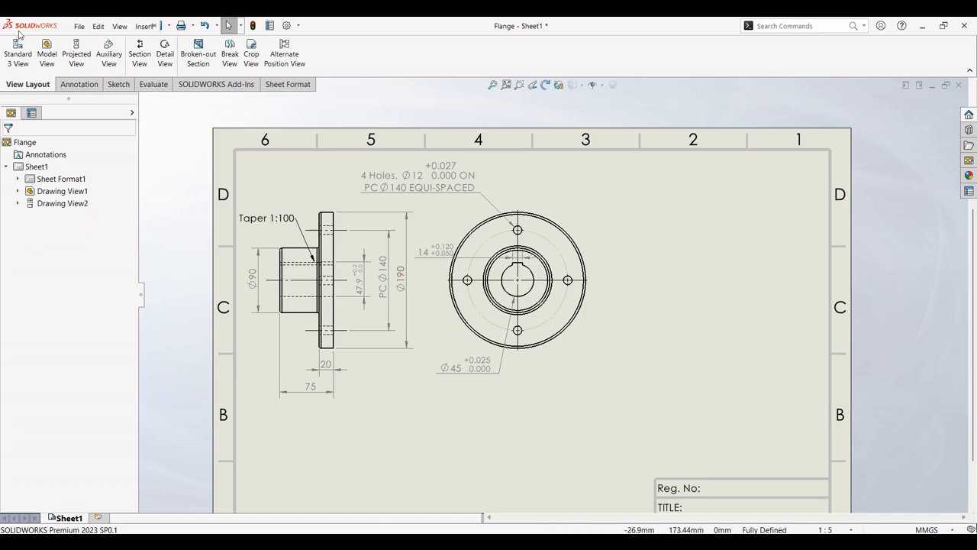
left_click(47, 53)
left_click(67, 317)
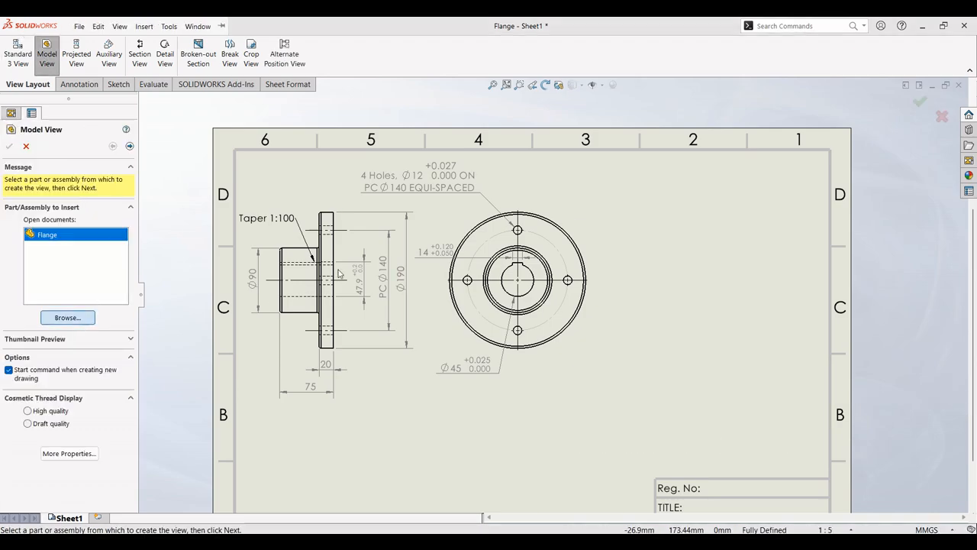
left_click(450, 298)
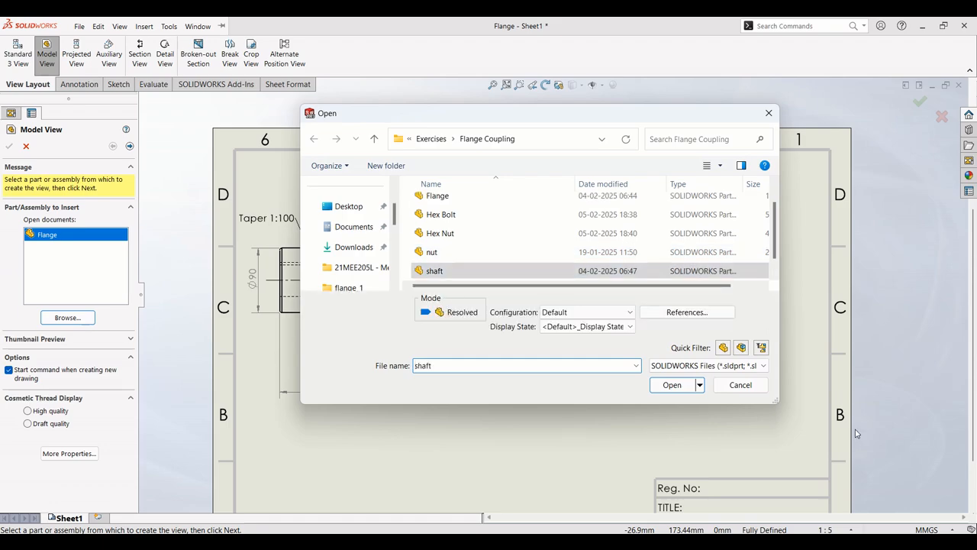
left_click(670, 385)
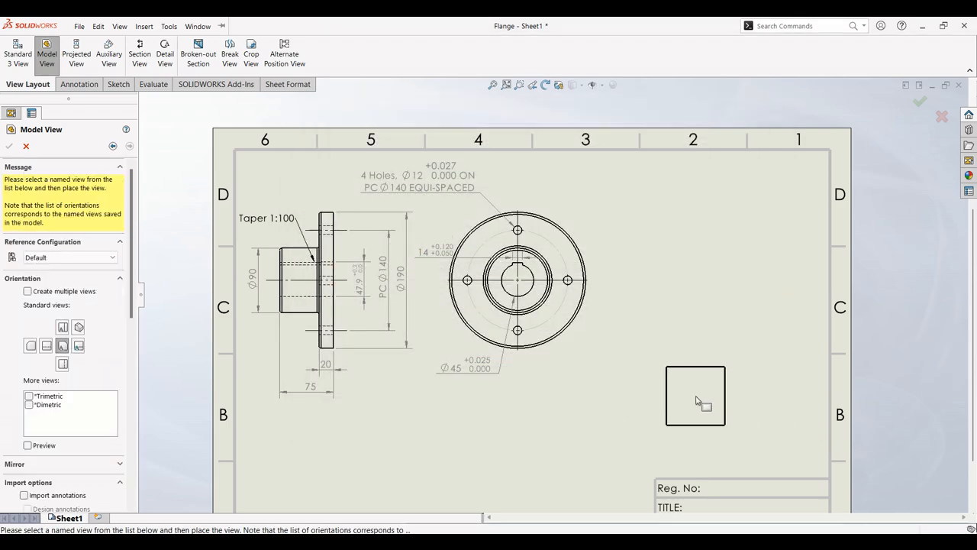
left_click(695, 401)
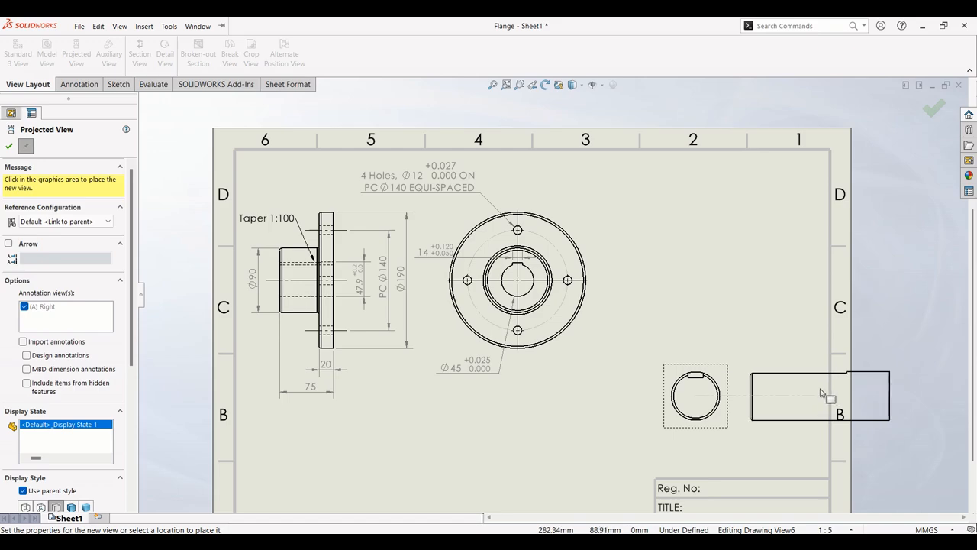
- Project the shaft's side view and arrange it beside the end view, with the end view nearest the sheet border
left_click(813, 396)
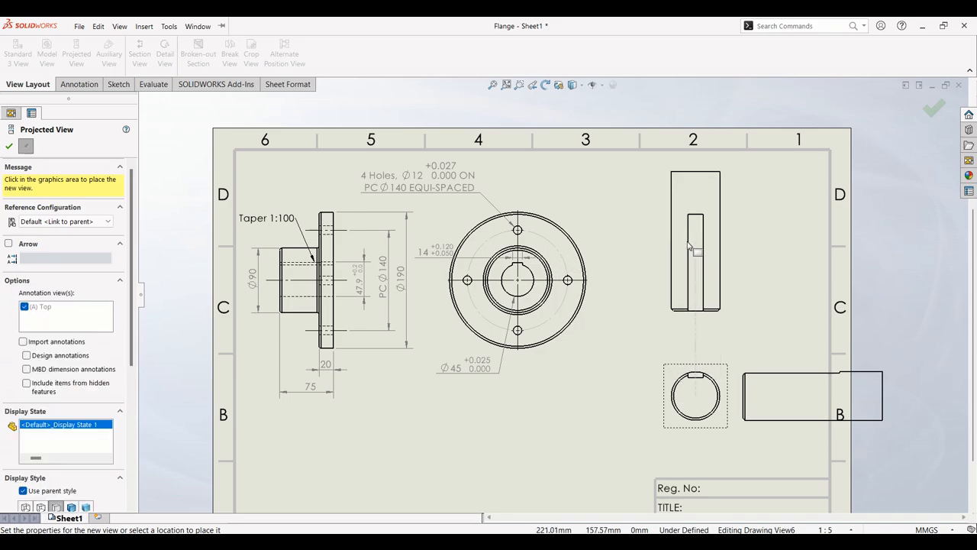
key("Escape")
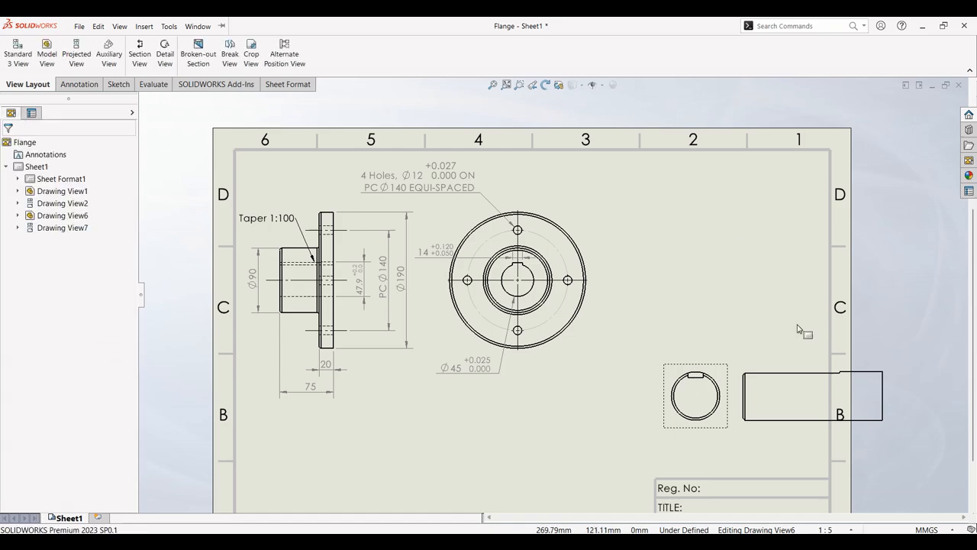
left_click_drag(802, 436, 564, 430)
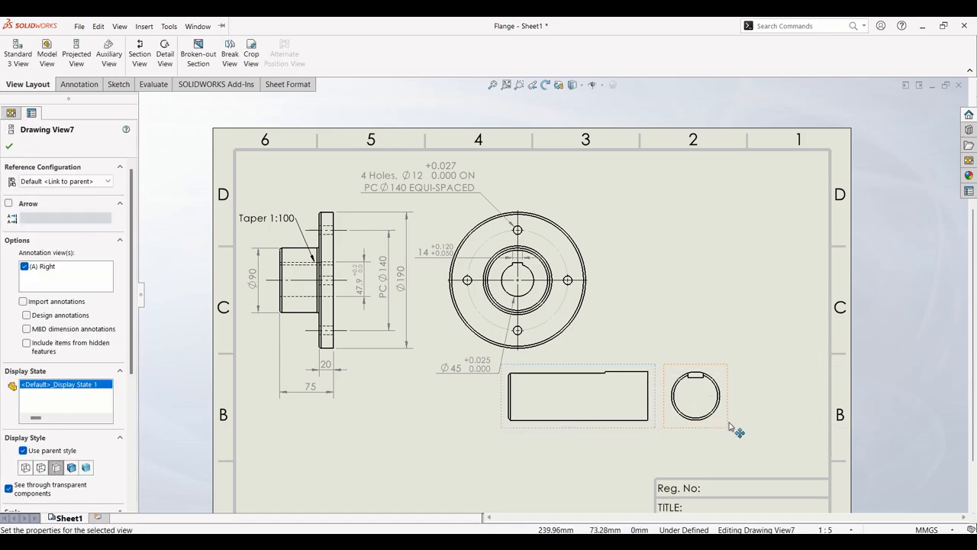
left_click_drag(737, 434, 820, 429)
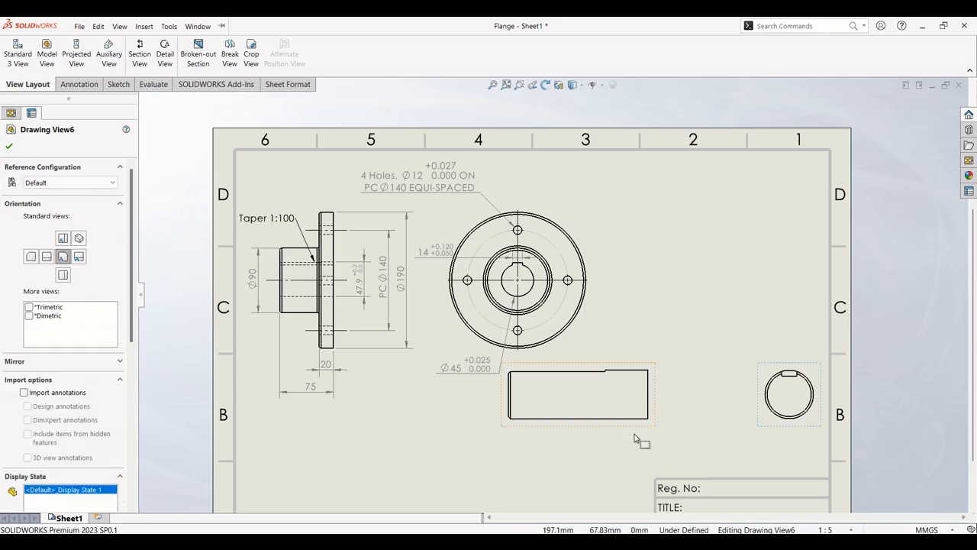
left_click_drag(639, 432, 731, 437)
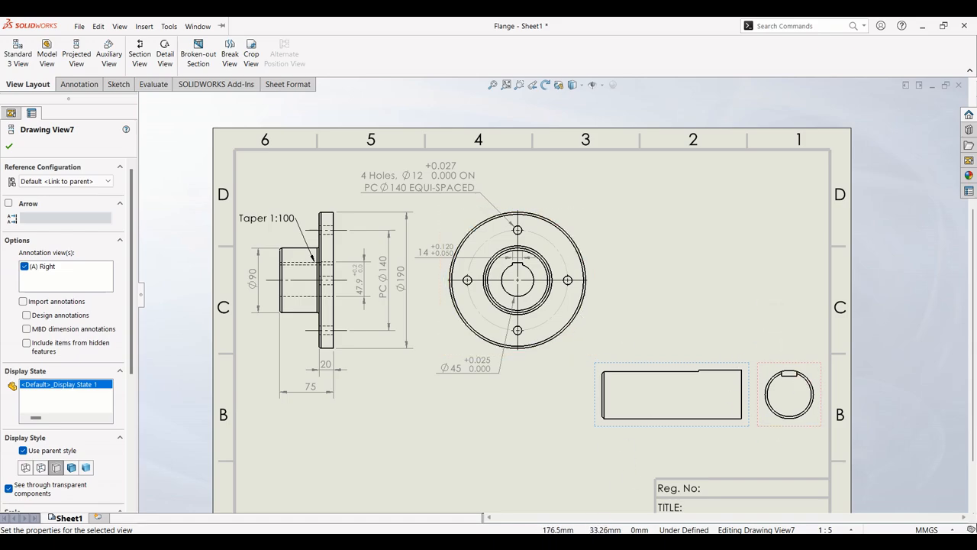
- Show hidden lines in the shaft's side view and check the shaft's required dimensions in the lab manual
left_click(745, 428)
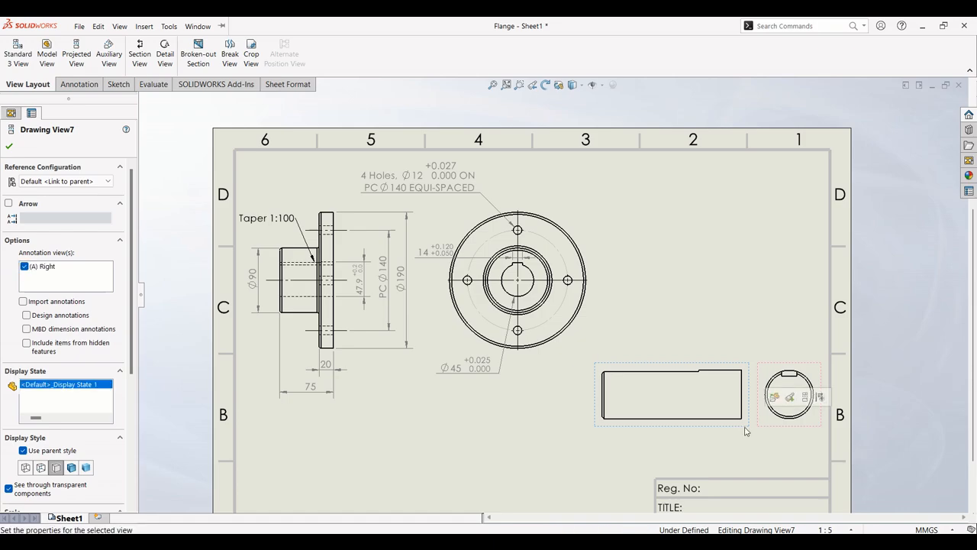
left_click(40, 467)
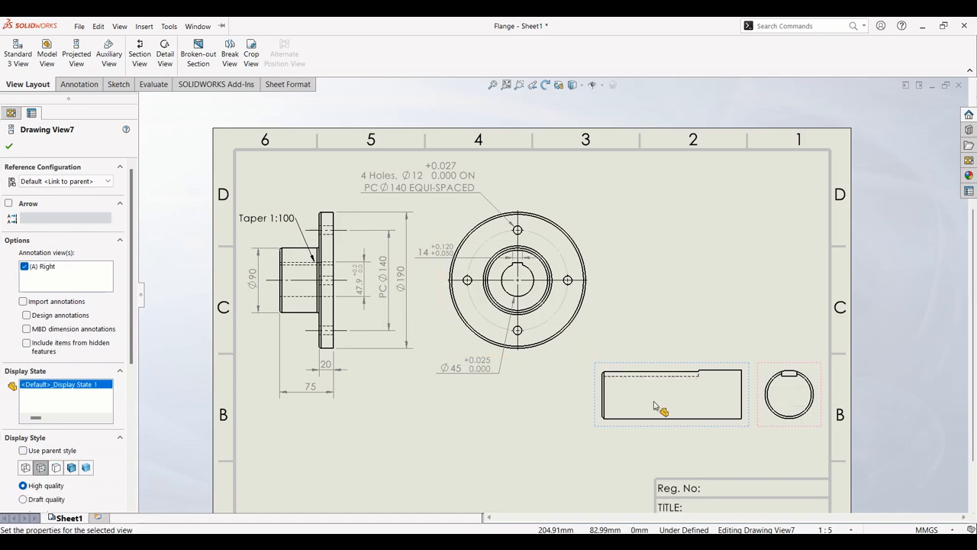
key("alt+Tab")
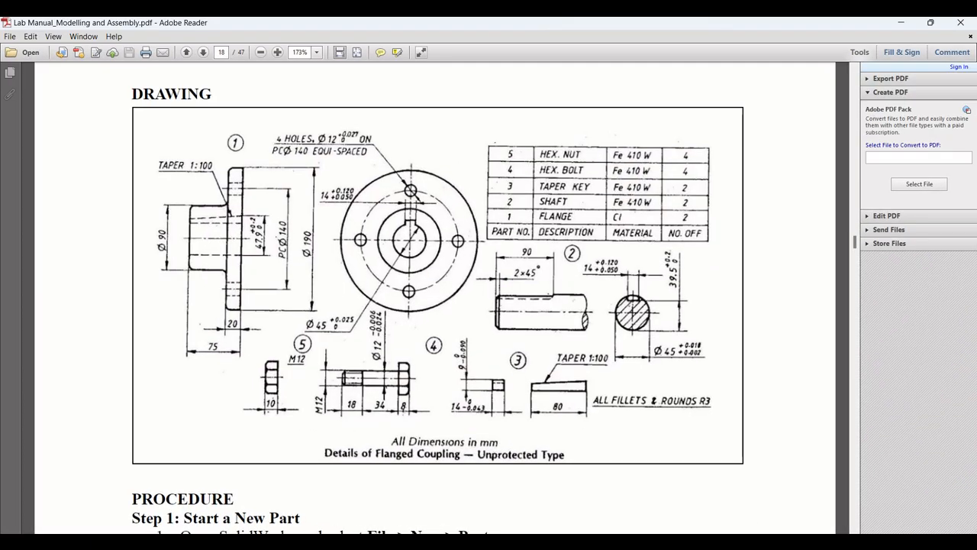
key("alt+Tab")
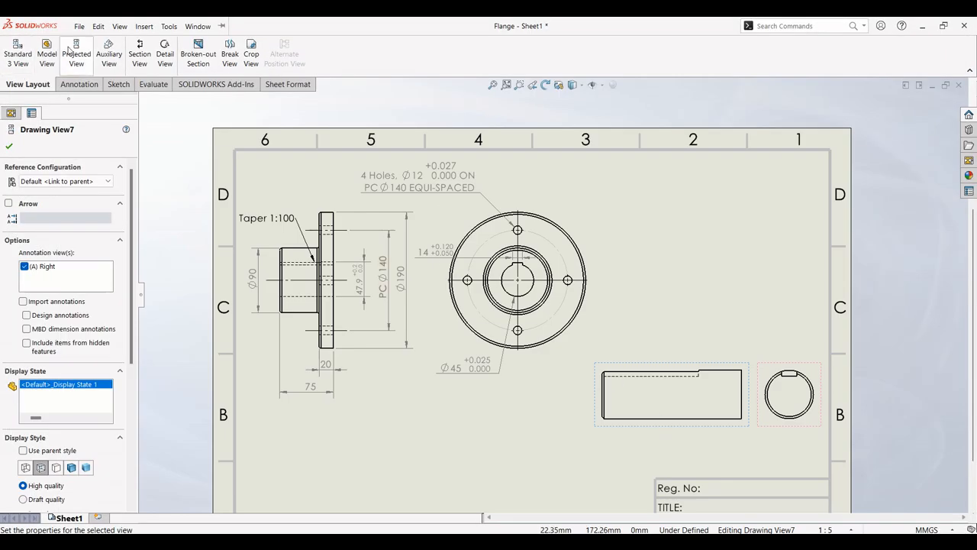
- Dimension the keyway's length from the chamfered end in the shaft's side view, placing the dimension above the shaft
left_click(66, 84)
left_click(31, 50)
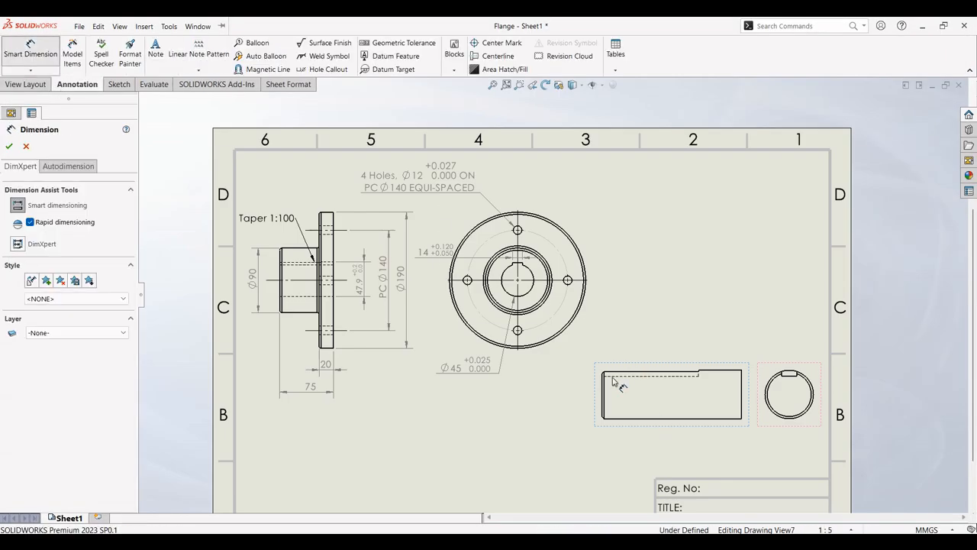
left_click(611, 391)
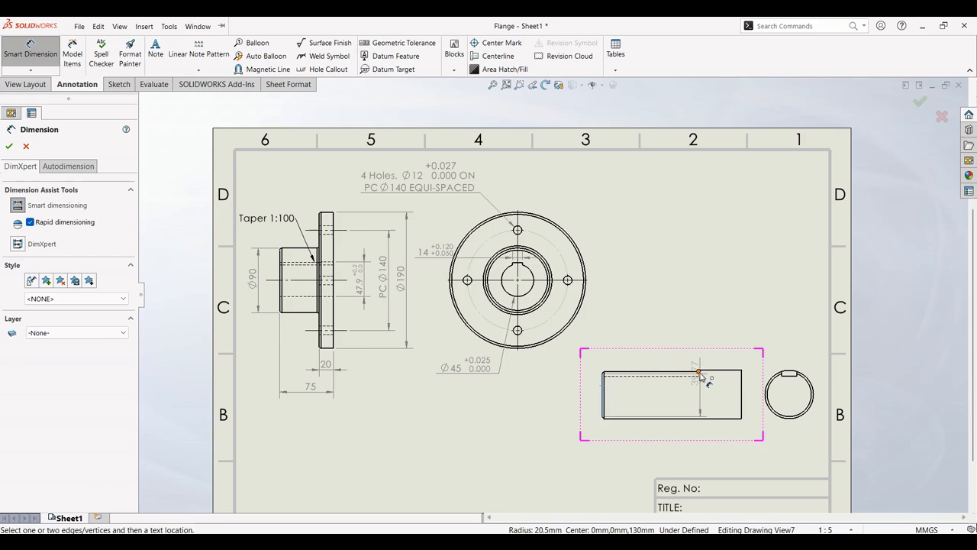
scroll(708, 375, "down", 3)
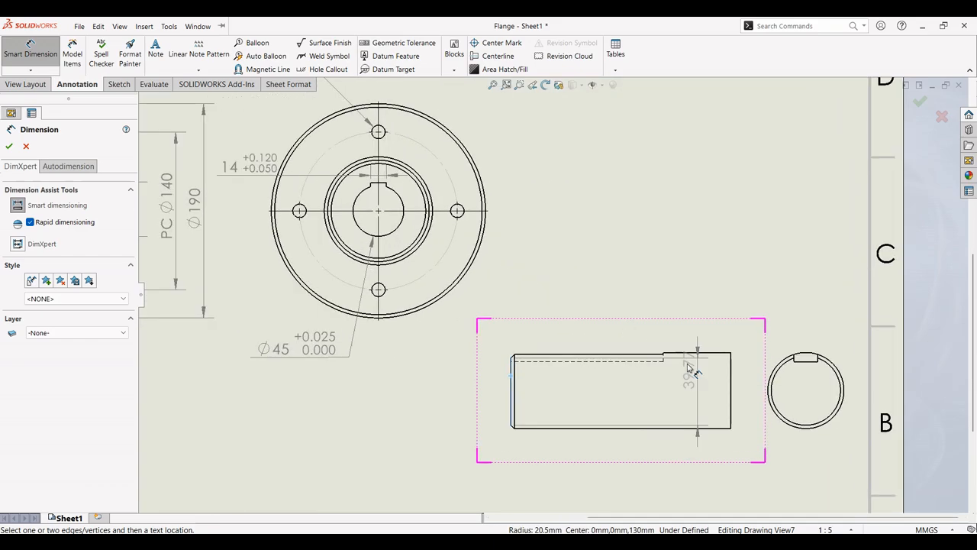
left_click(664, 357)
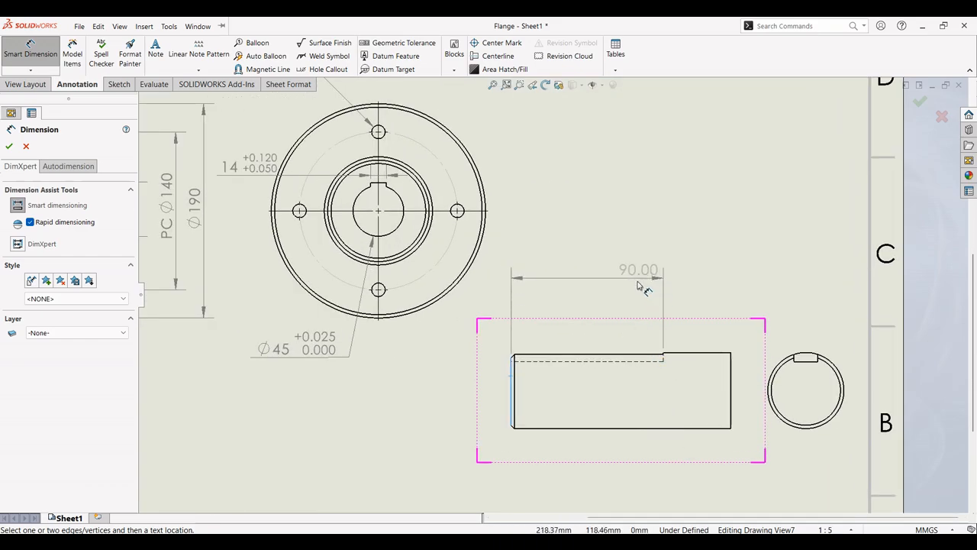
left_click(587, 315)
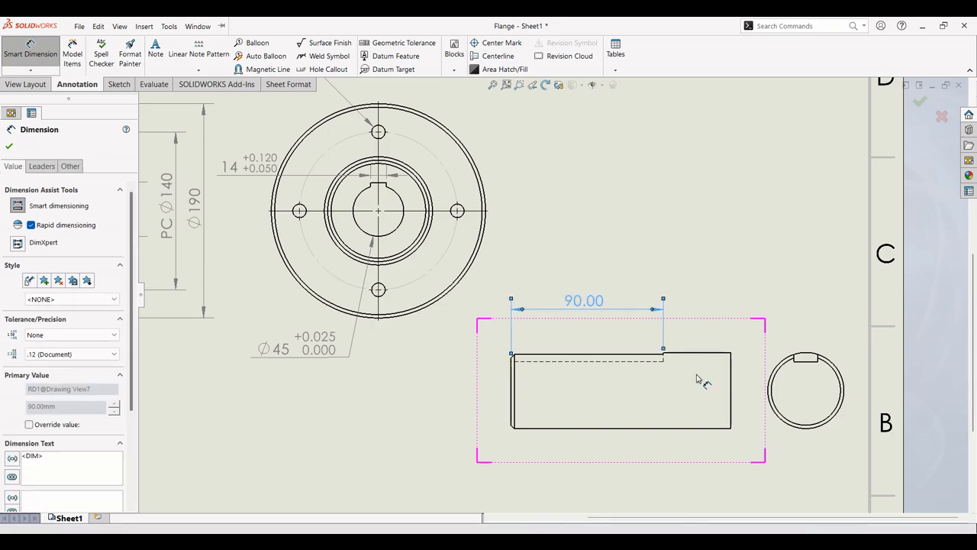
- Try to dimension the chamfer at the shaft's keyed end between its two corner points
scroll(702, 375, "up", 2)
scroll(568, 368, "down", 1)
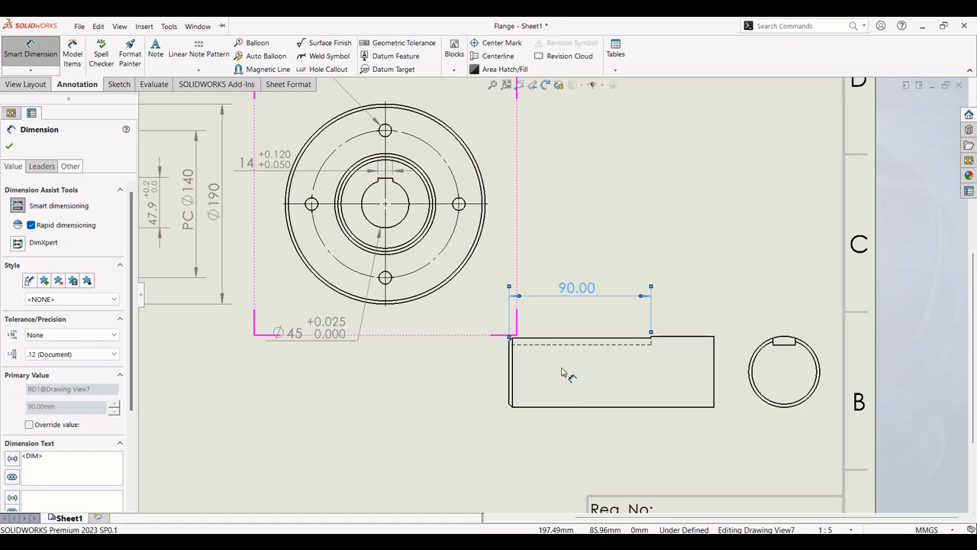
scroll(515, 408, "down", 2)
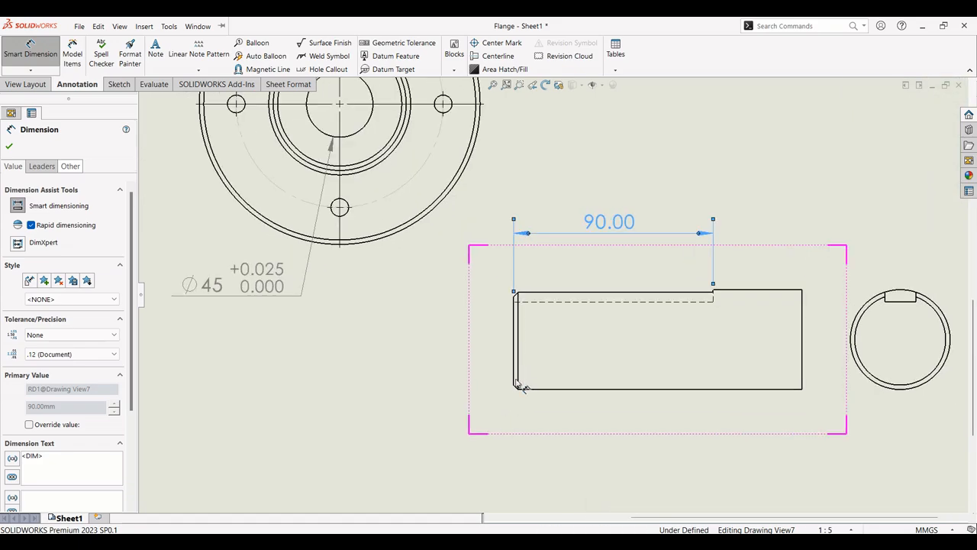
left_click(513, 296)
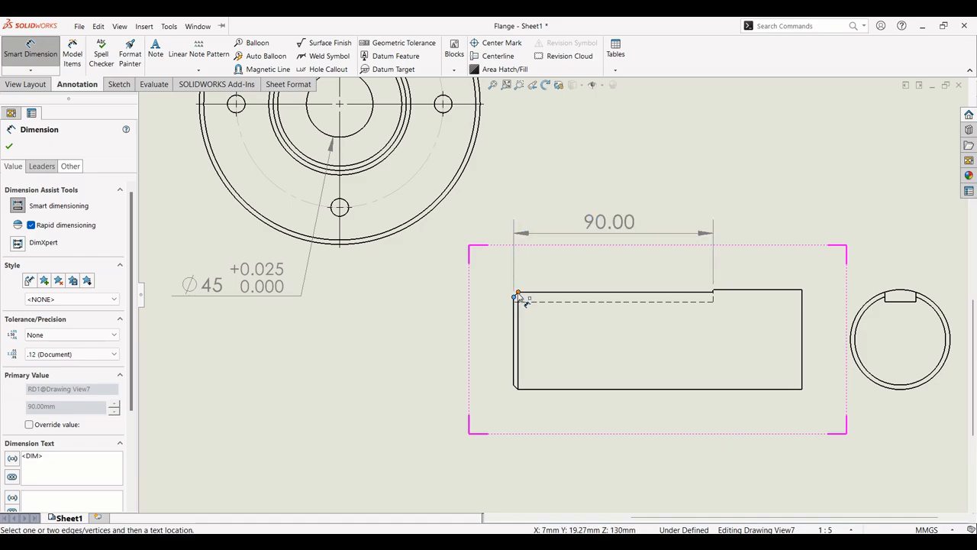
left_click(518, 292)
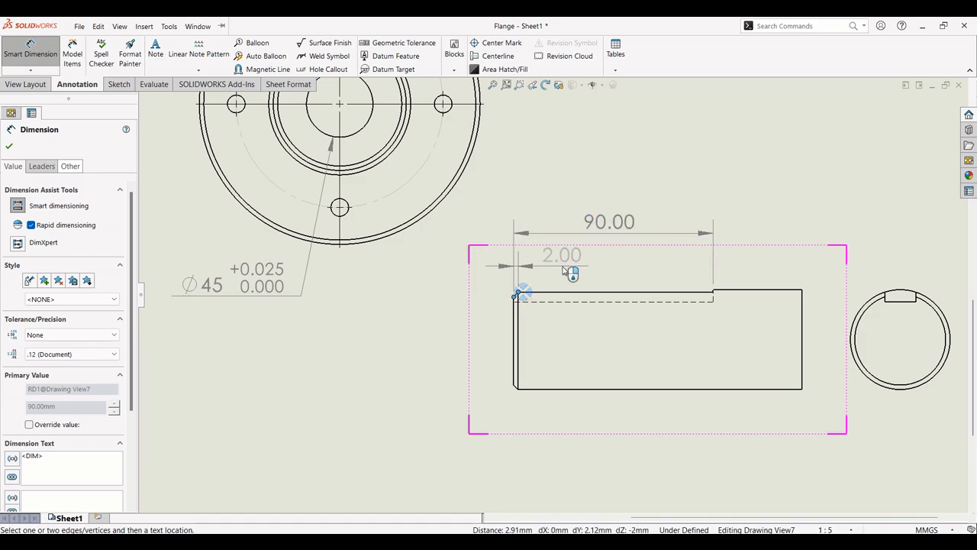
left_click(556, 259)
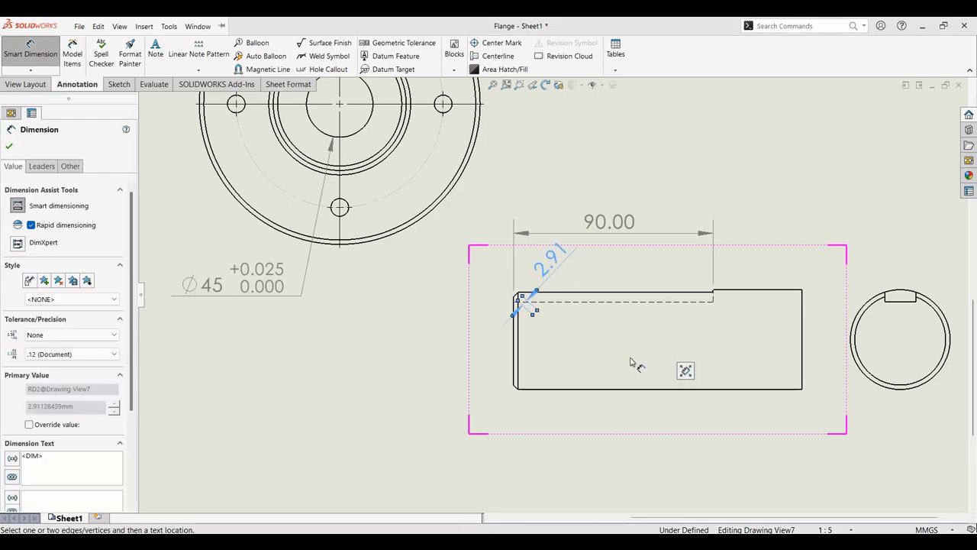
key("Delete")
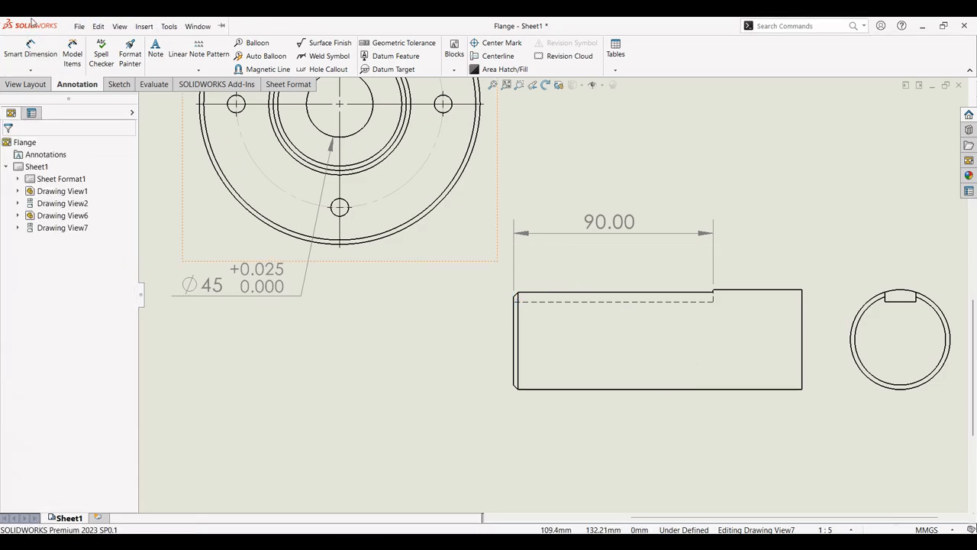
left_click(518, 293)
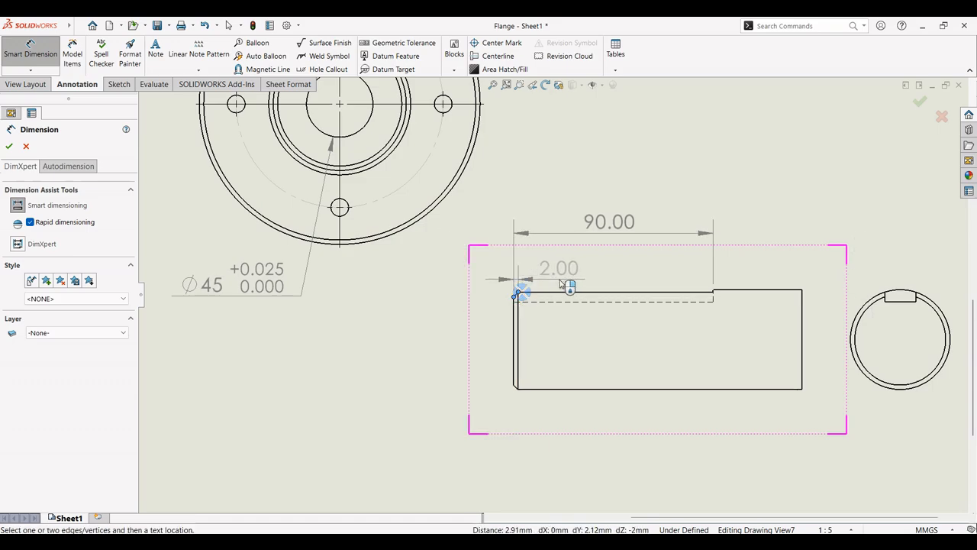
left_click(555, 289)
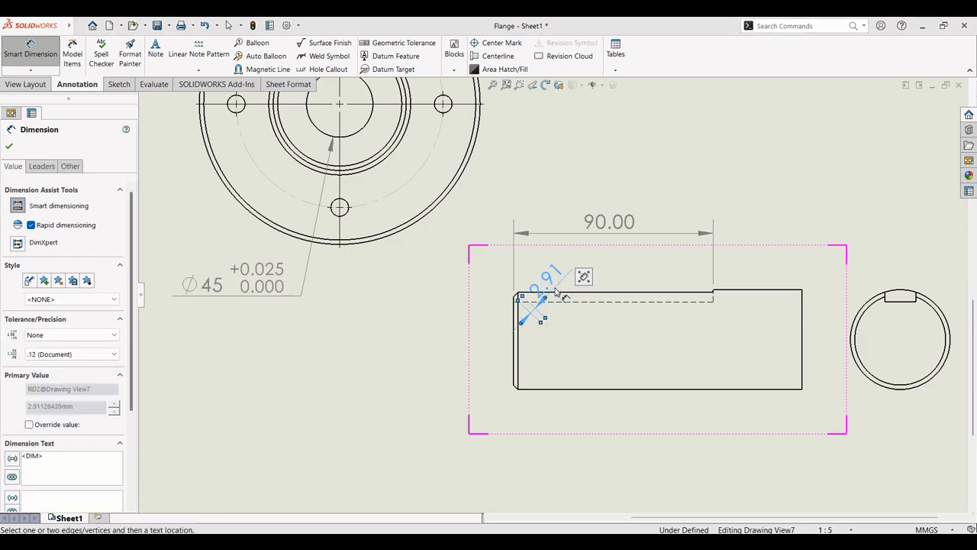
key("ctrl+z")
- Dimension the chamfer's width between its two vertical edges and place it above the shaft, below the keyway length dimension
left_click(32, 52)
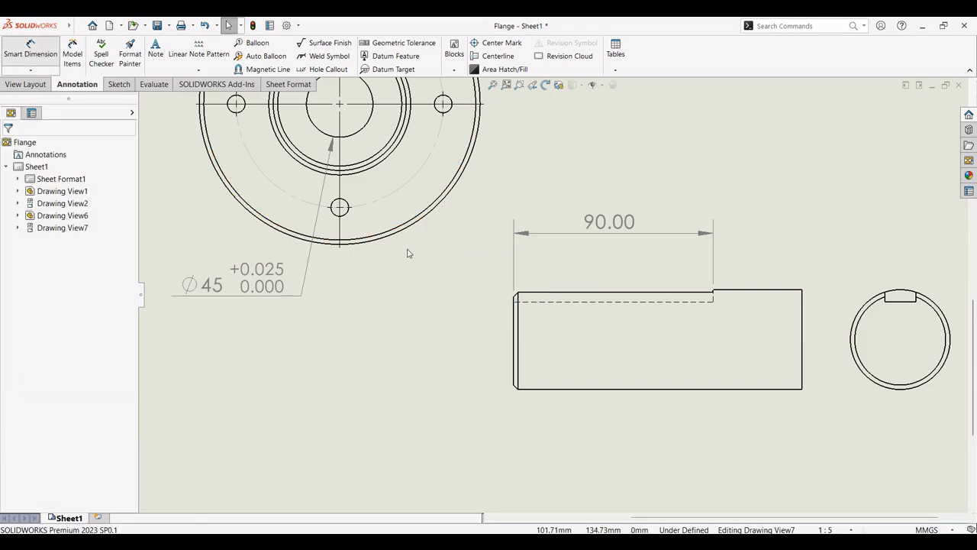
left_click(516, 319)
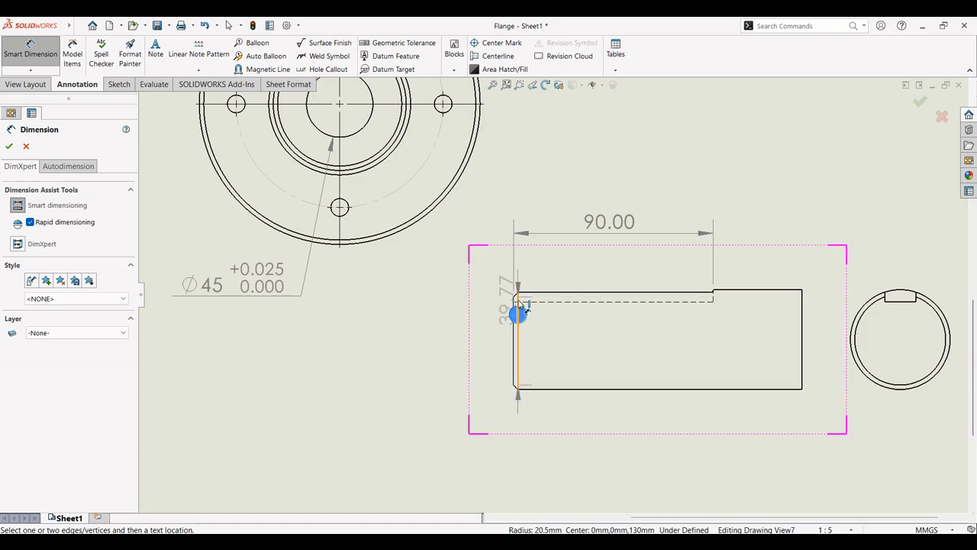
left_click(518, 305)
left_click(547, 338)
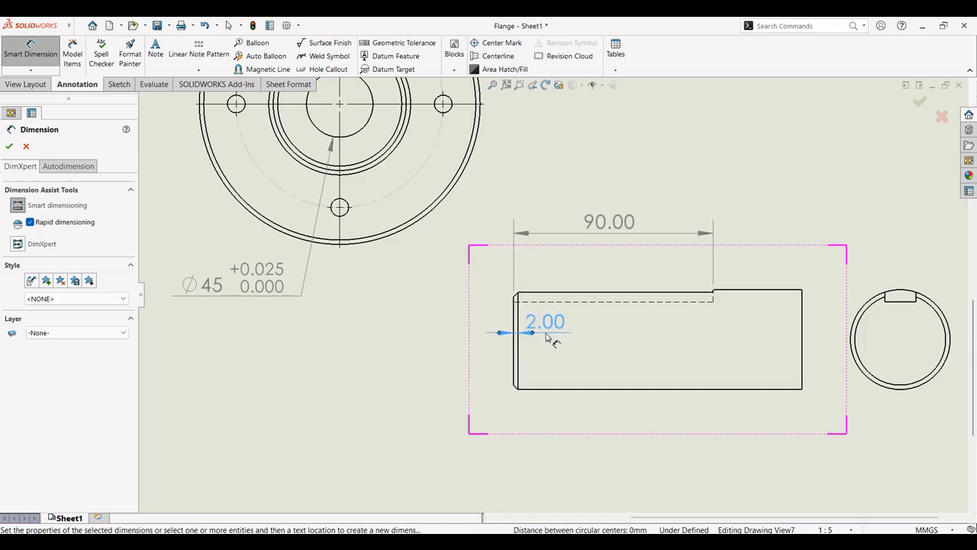
left_click_drag(548, 335, 556, 269)
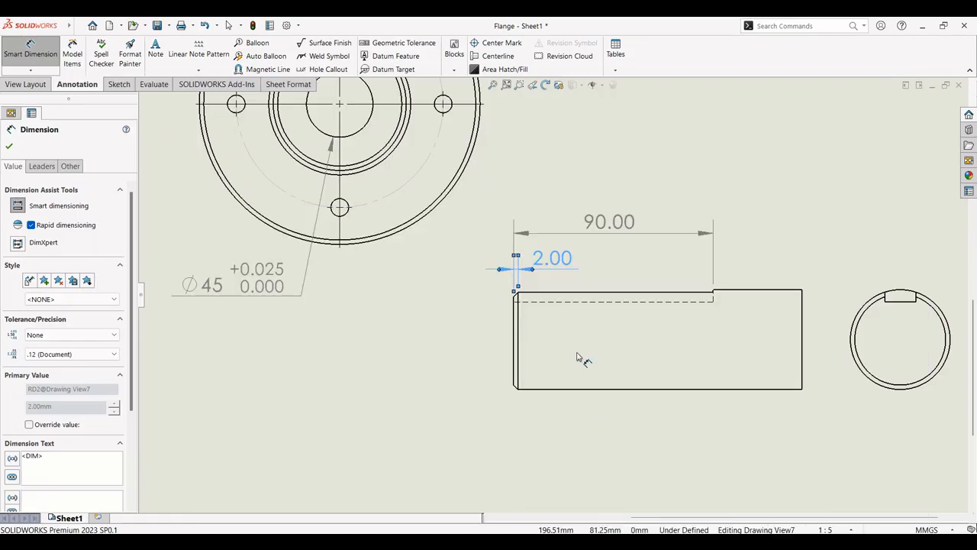
- Show the chamfer dimension without decimals, append "x 45°" to its text, and shift it slightly away from the chamfered end
left_click(69, 355)
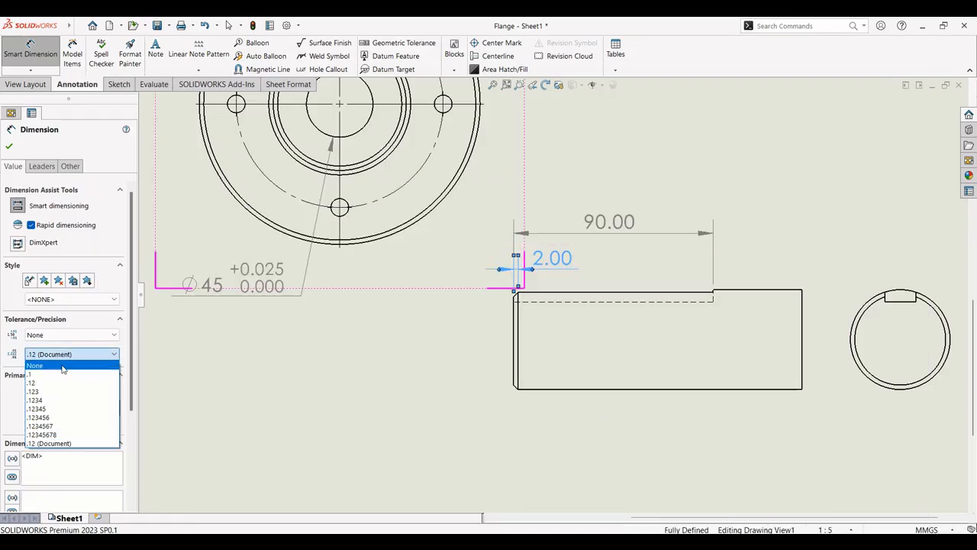
left_click(67, 366)
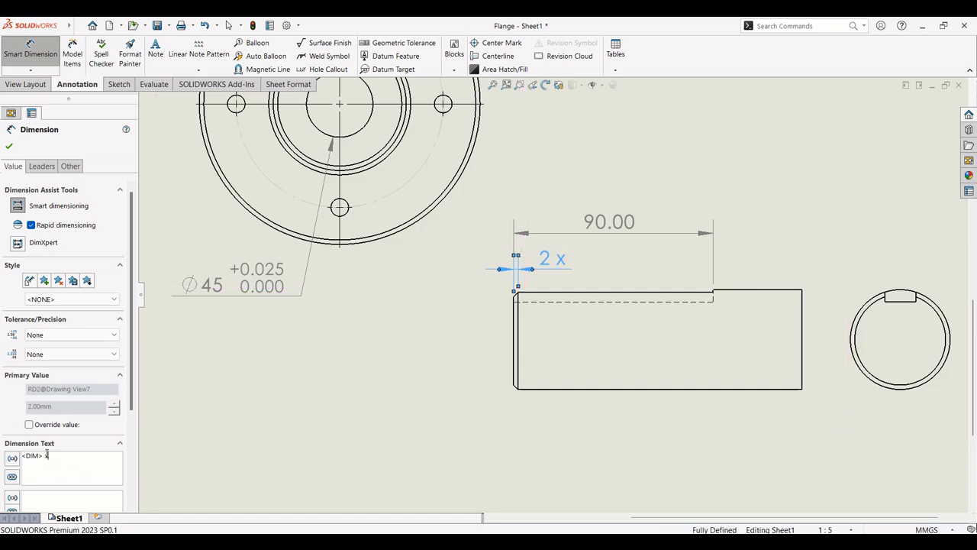
type("5")
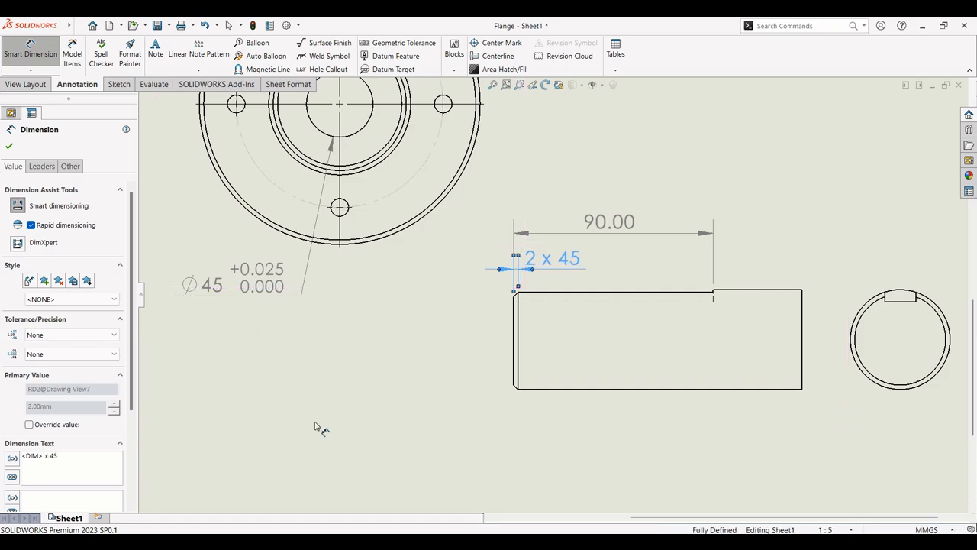
scroll(90, 431, "down", 2)
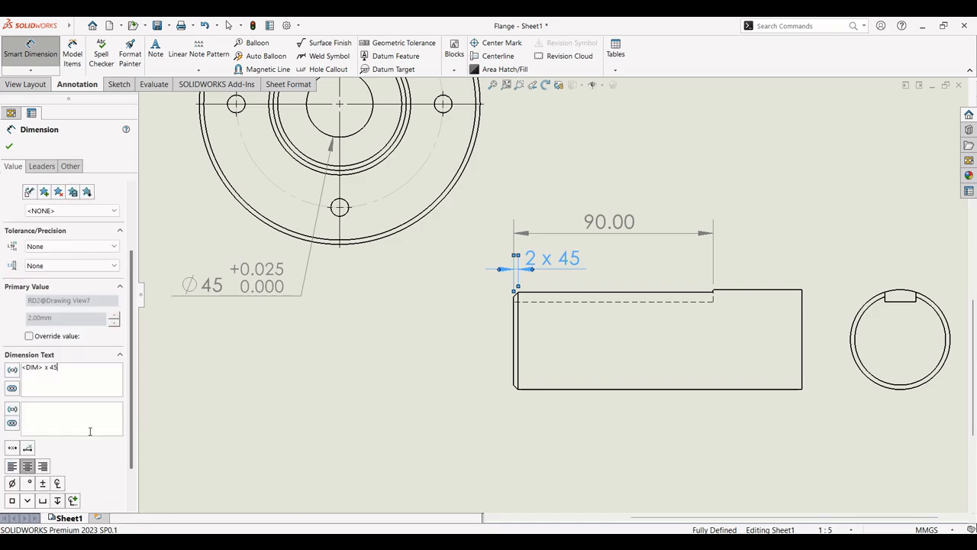
left_click(29, 484)
left_click_drag(566, 262, 581, 264)
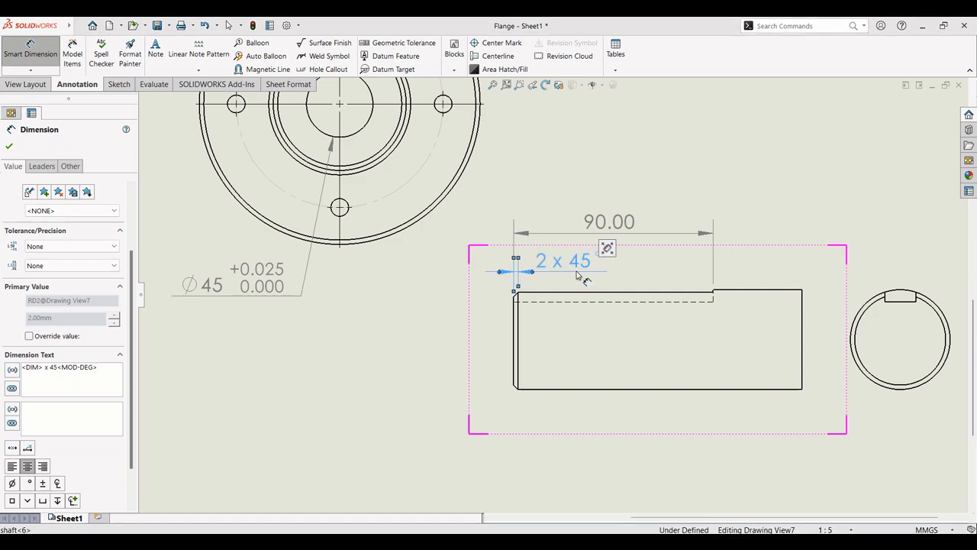
key("Escape")
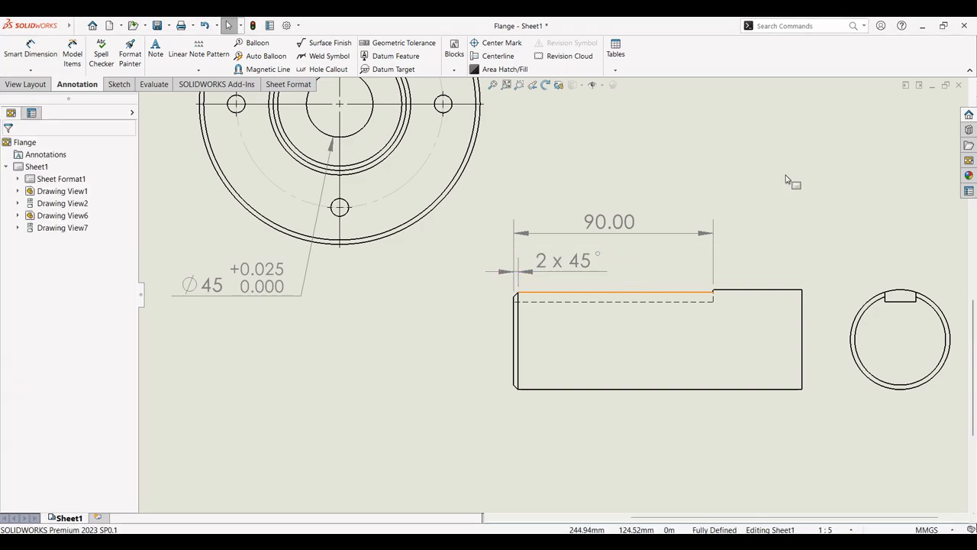
- Set the precision of the keyway length dimension above the shaft to None
left_click(623, 241)
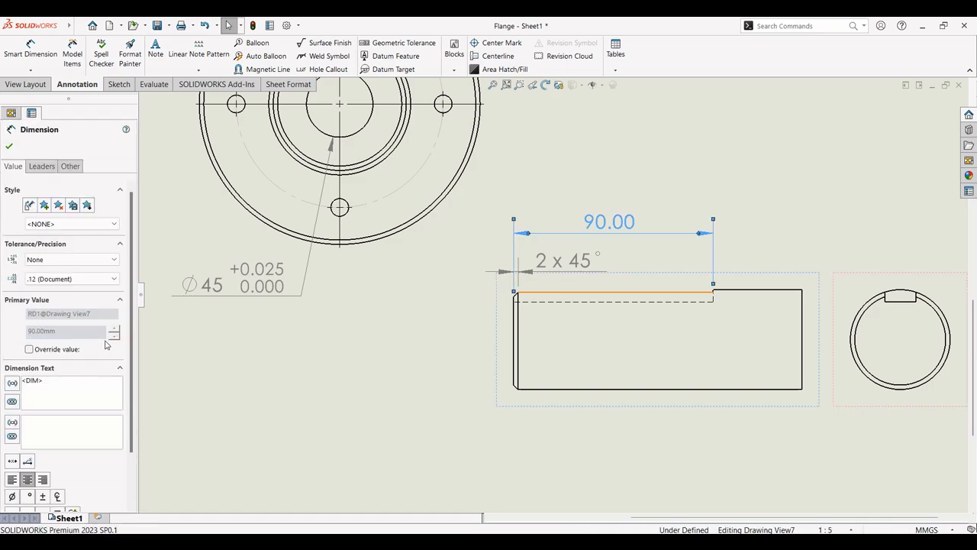
left_click(52, 278)
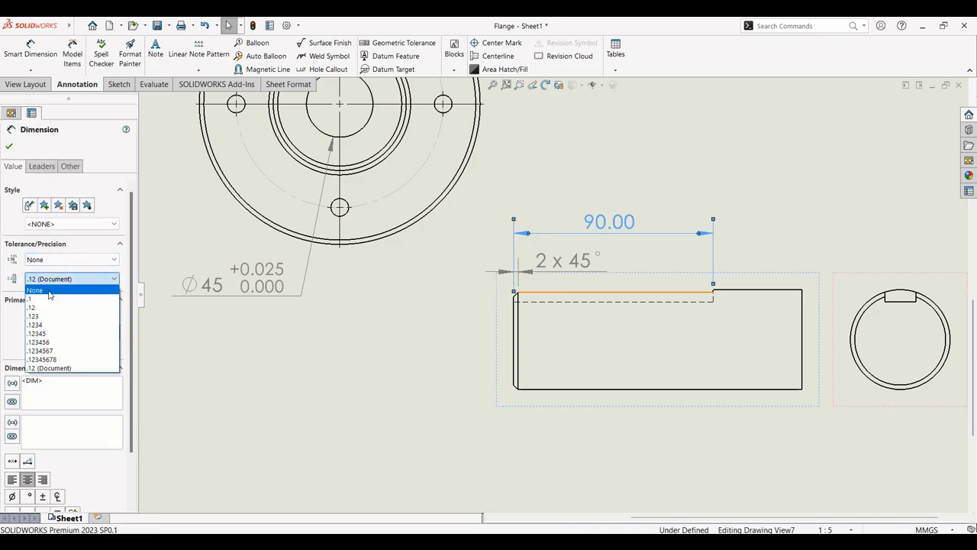
left_click(49, 293)
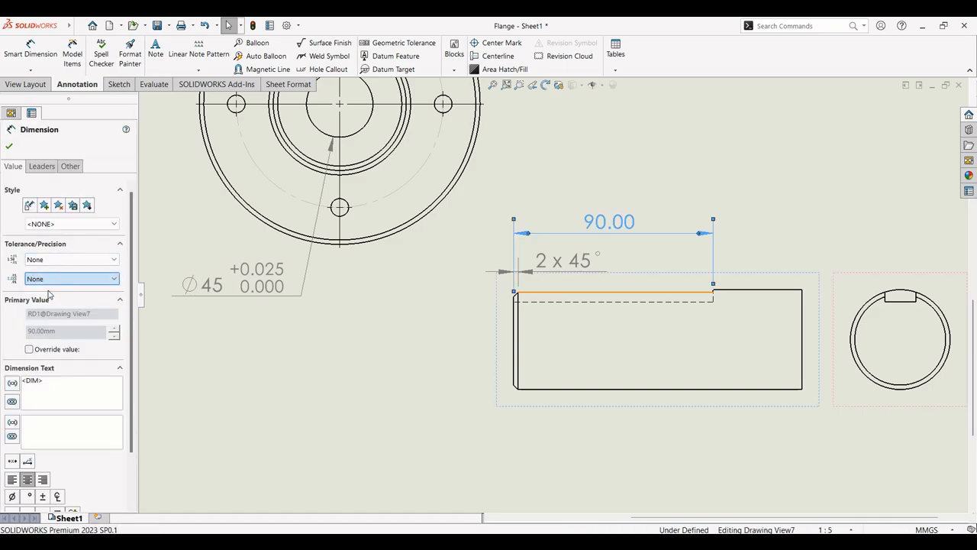
left_click(10, 145)
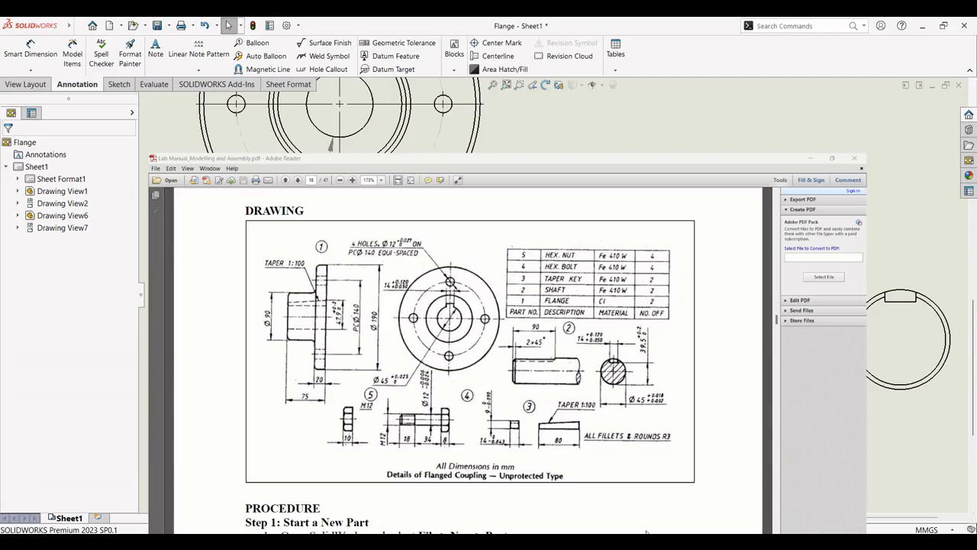
- Reposition the shaft's end and side views farther from the sheet's border, keeping them next to each other
scroll(873, 339, "down", 5)
mouse_move(729, 365)
left_mouse_down()
mouse_move(730, 377)
mouse_move(713, 384)
left_mouse_up()
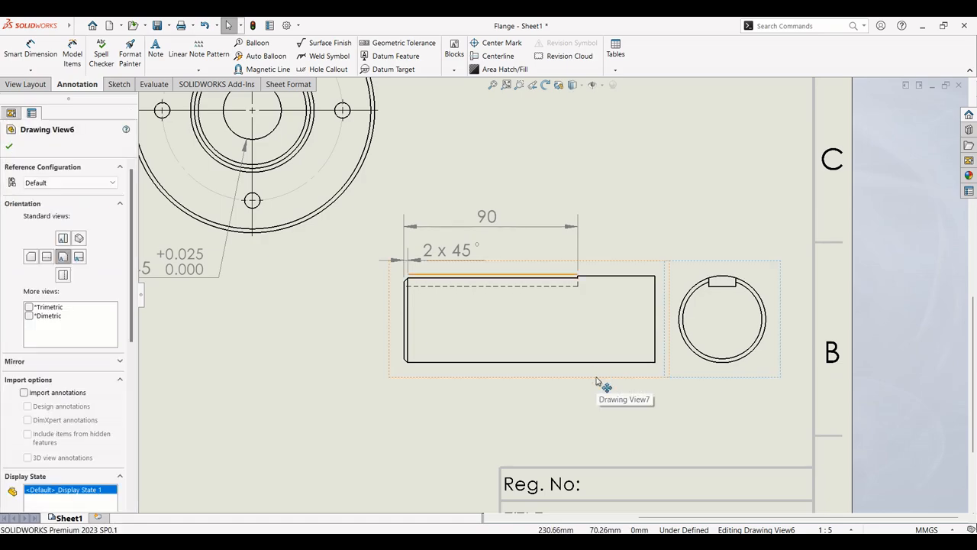
left_click_drag(598, 377, 570, 377)
left_click_drag(724, 378, 713, 380)
- Dimension the outer circle of the shaft's end view, place the dimension below it, and display it as a diameter
left_click(34, 53)
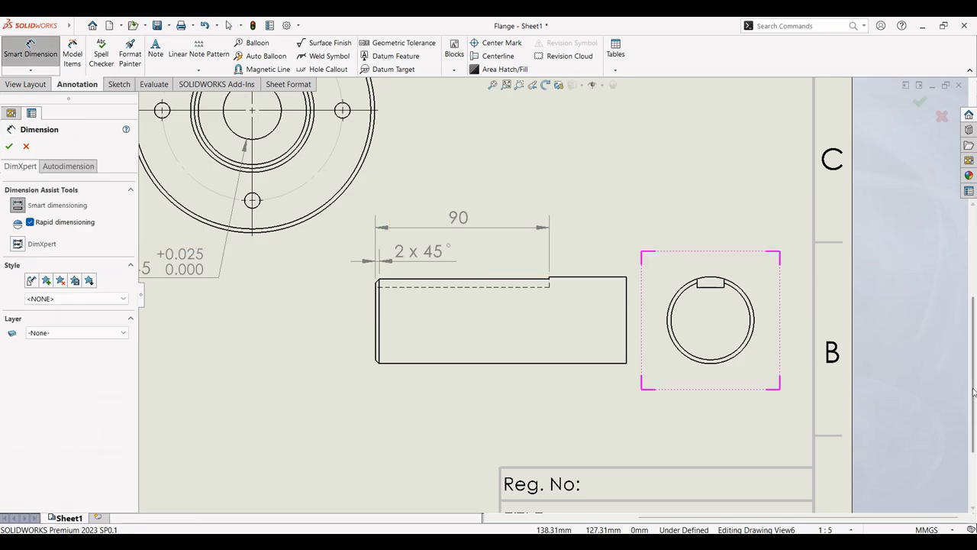
left_click(712, 362)
left_click(704, 415)
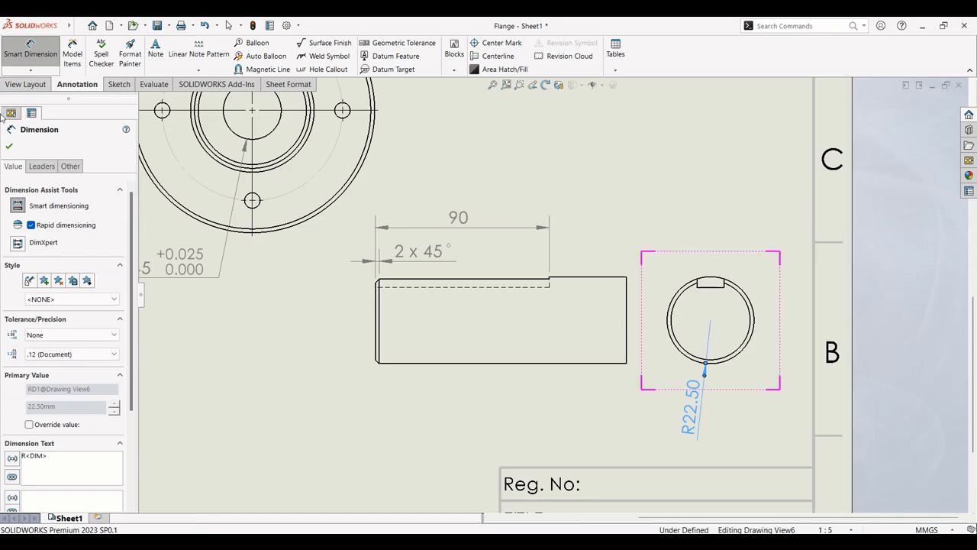
left_click(42, 167)
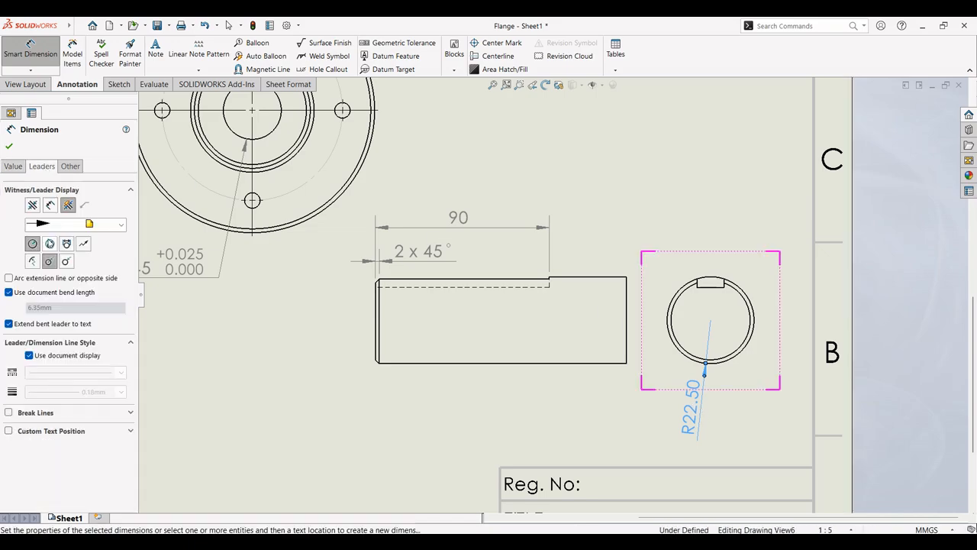
left_click(50, 245)
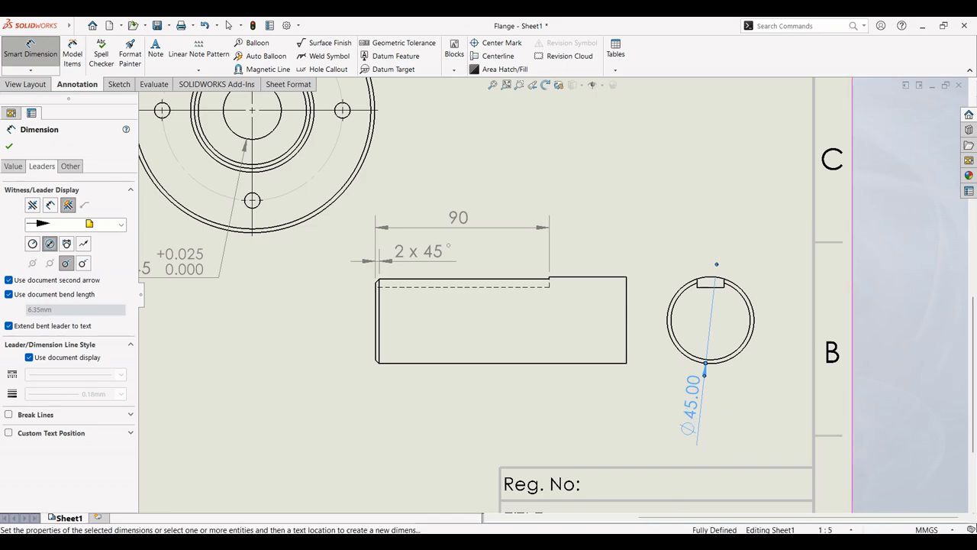
- Check the shaft diameter in the lab manual, then set its dimension's precision to None and tolerance type to Fit with tolerance
key("alt+Tab")
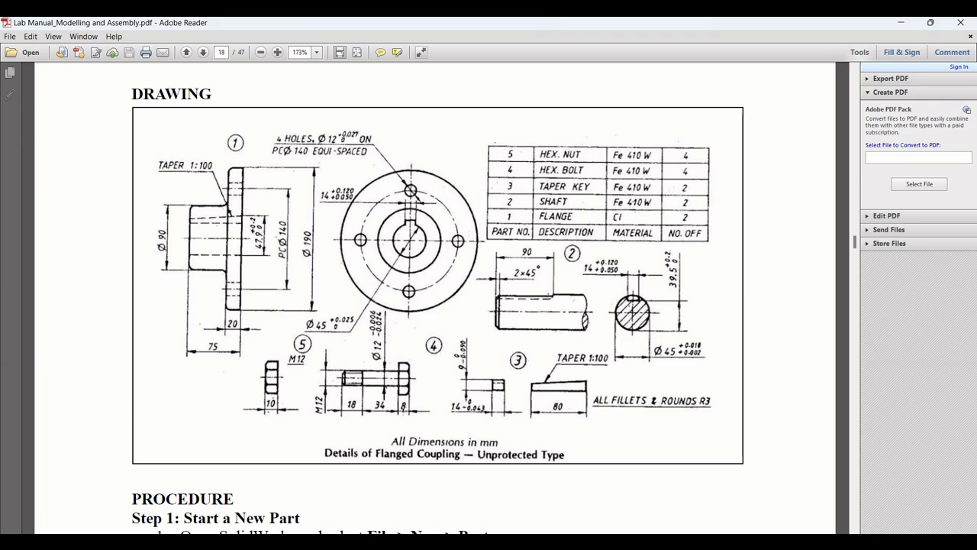
key("alt+Tab")
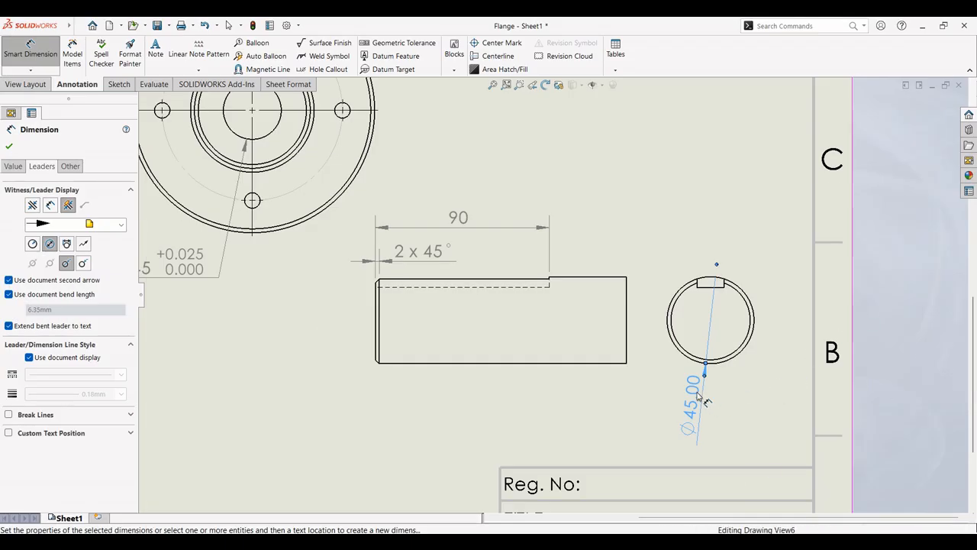
left_click(14, 167)
left_click(65, 354)
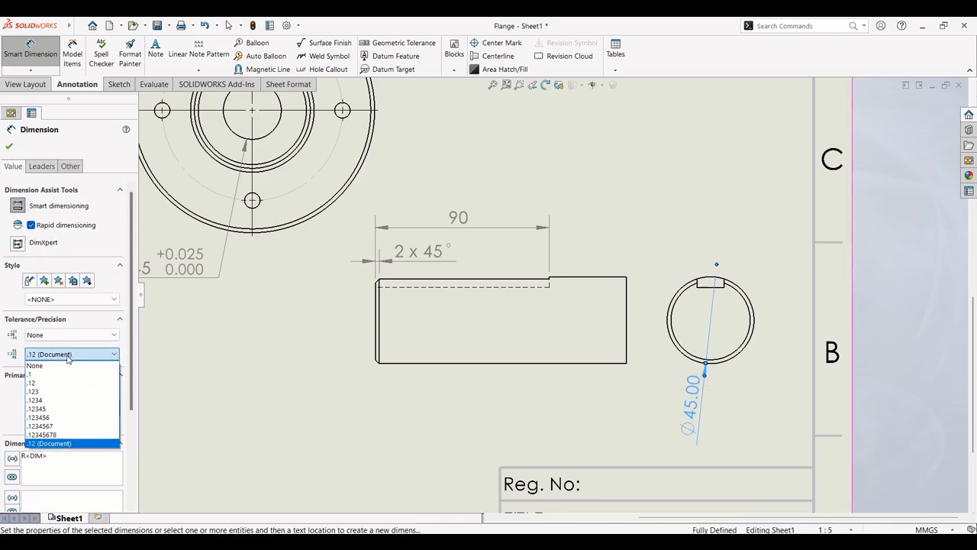
left_click(59, 366)
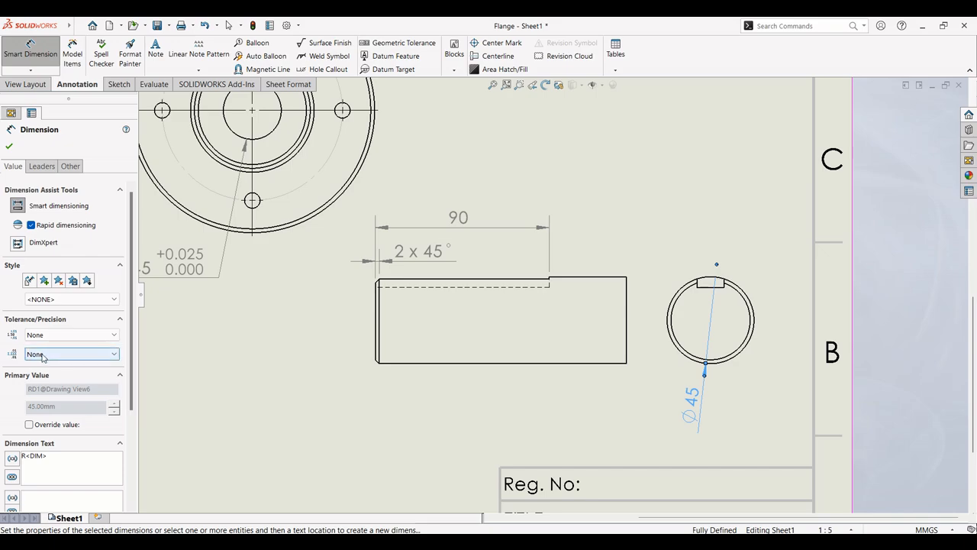
left_click(47, 335)
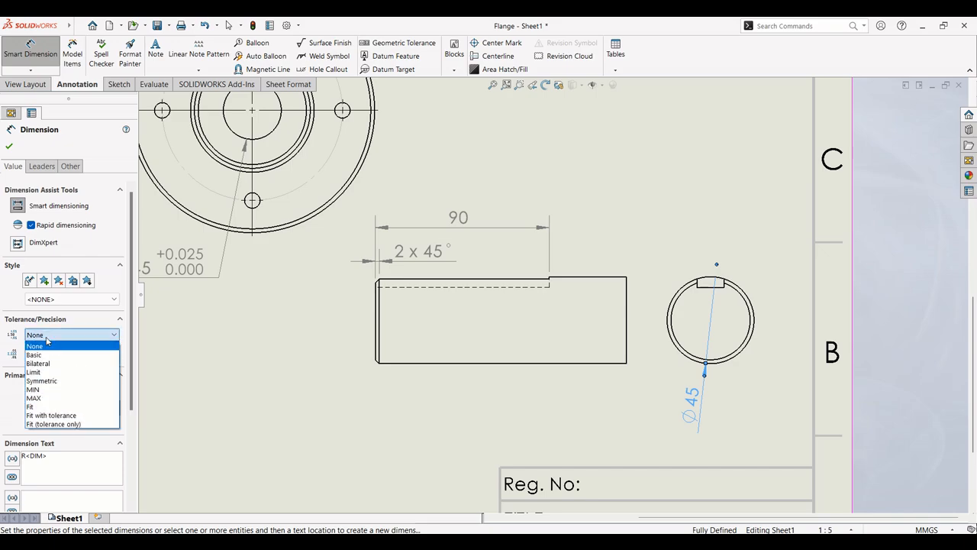
left_click(47, 415)
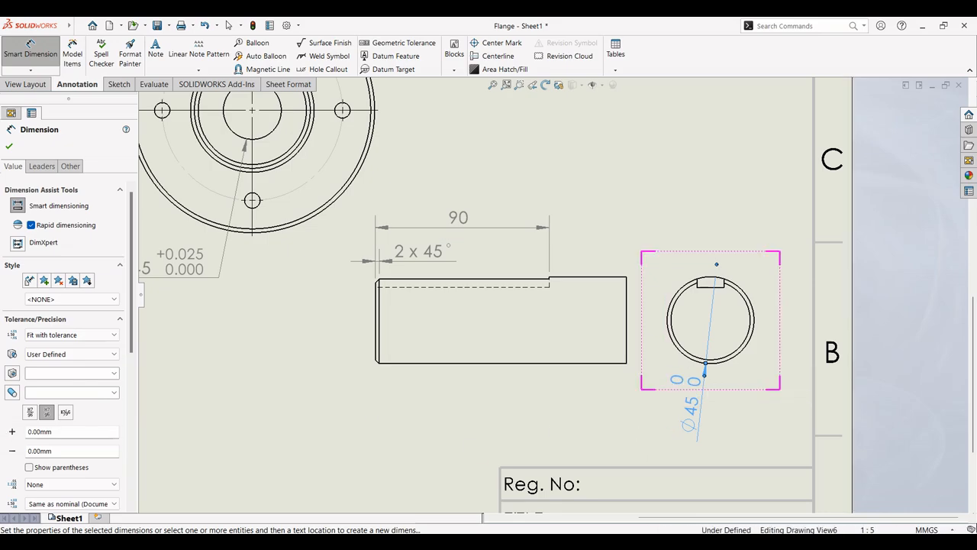
- Consult the lab manual for the shaft diameter's limits and enter 0.018 as upper and +0.002 as lower tolerance
mouse_move(630, 543)
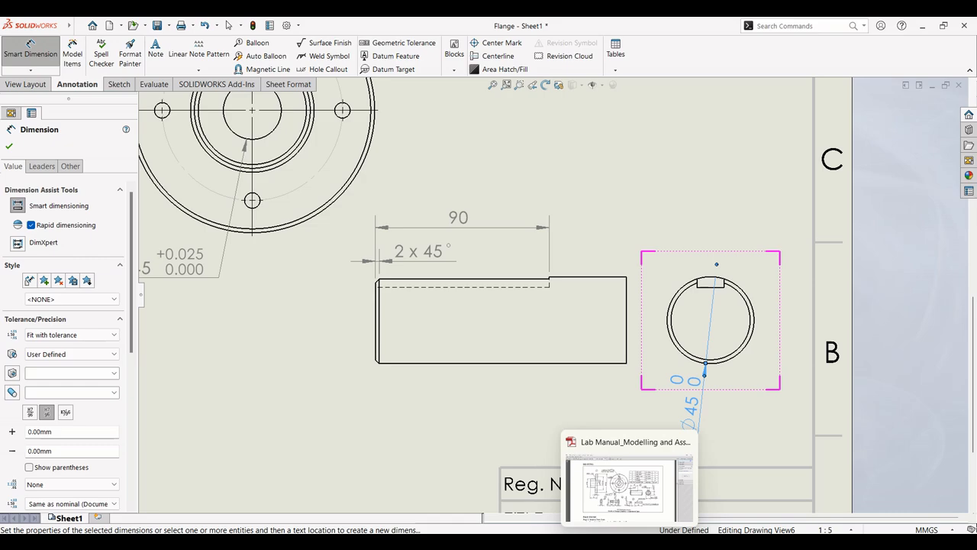
left_click(630, 543)
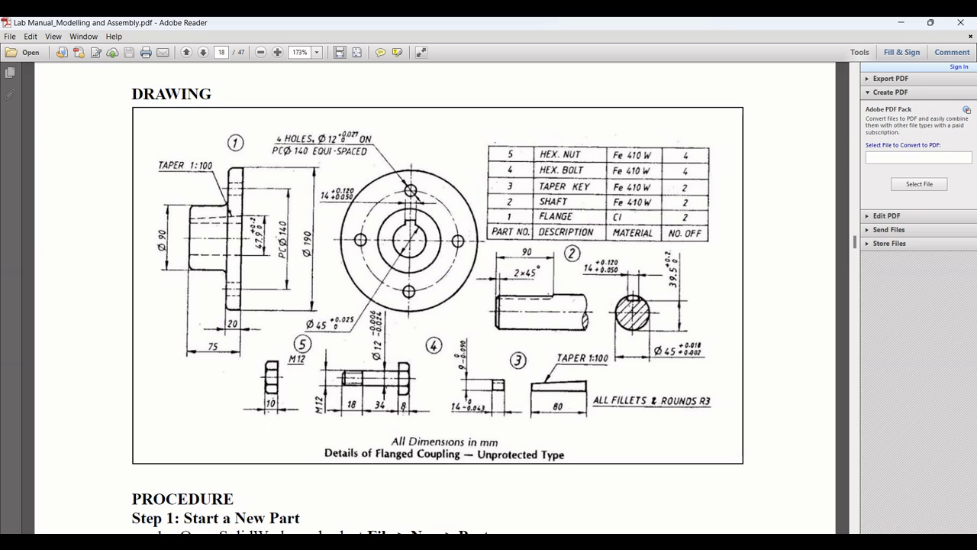
left_click(630, 544)
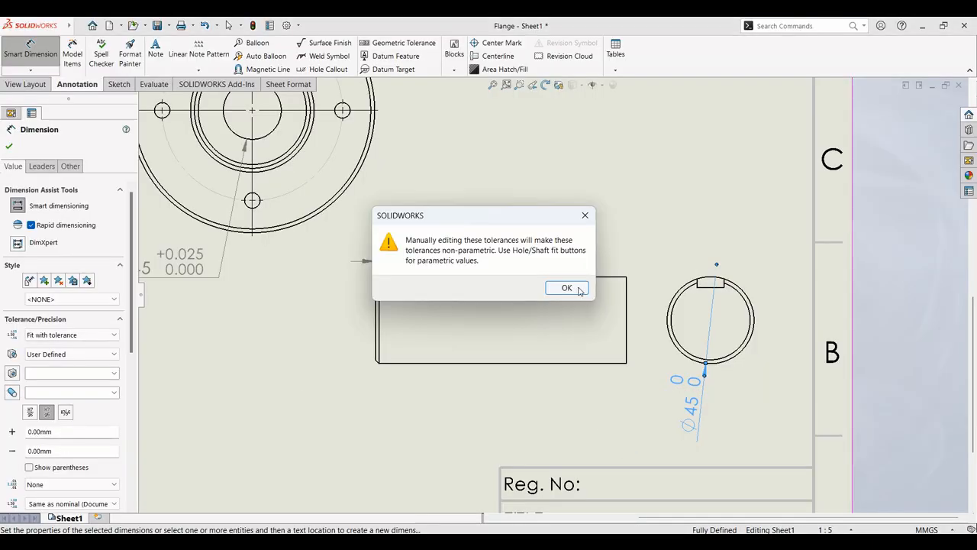
left_click(567, 288)
double_click(79, 432)
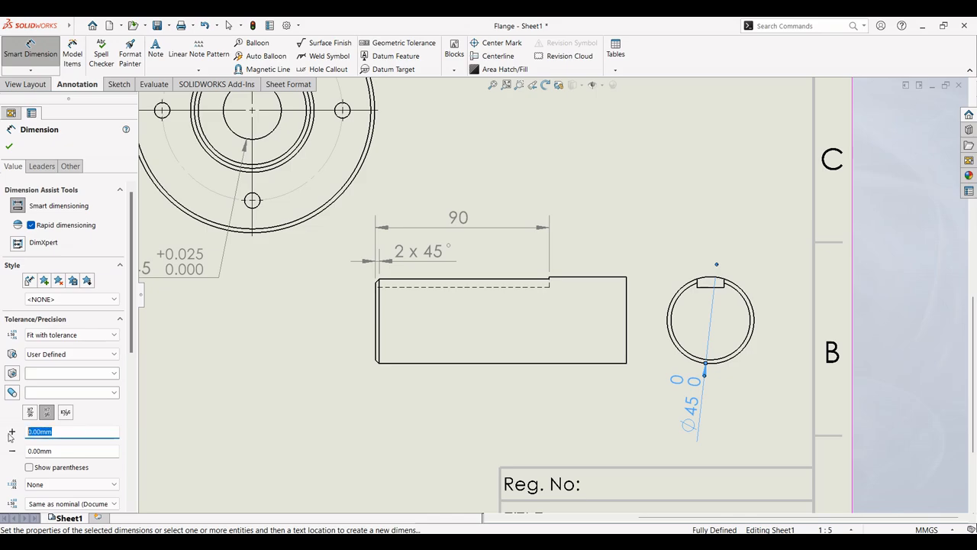
type("0.018")
key("Tab")
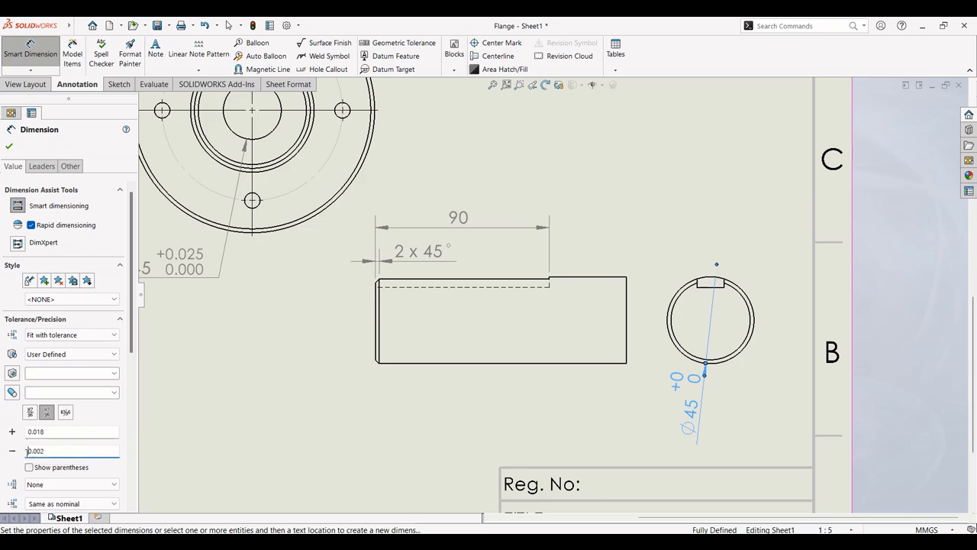
type("+")
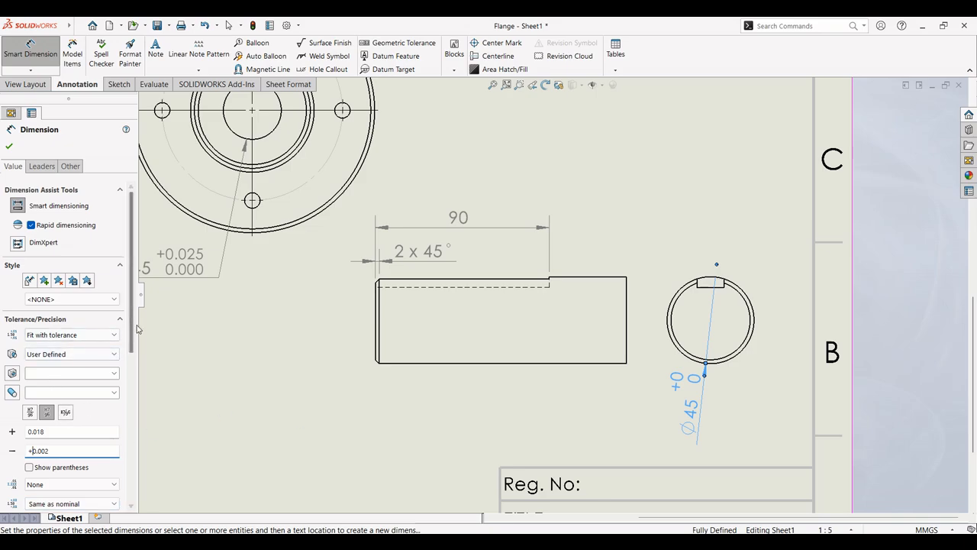
- Set the shaft diameter's nominal precision to None and its tolerance precision to three decimals (.123)
left_click_drag(132, 328, 133, 376)
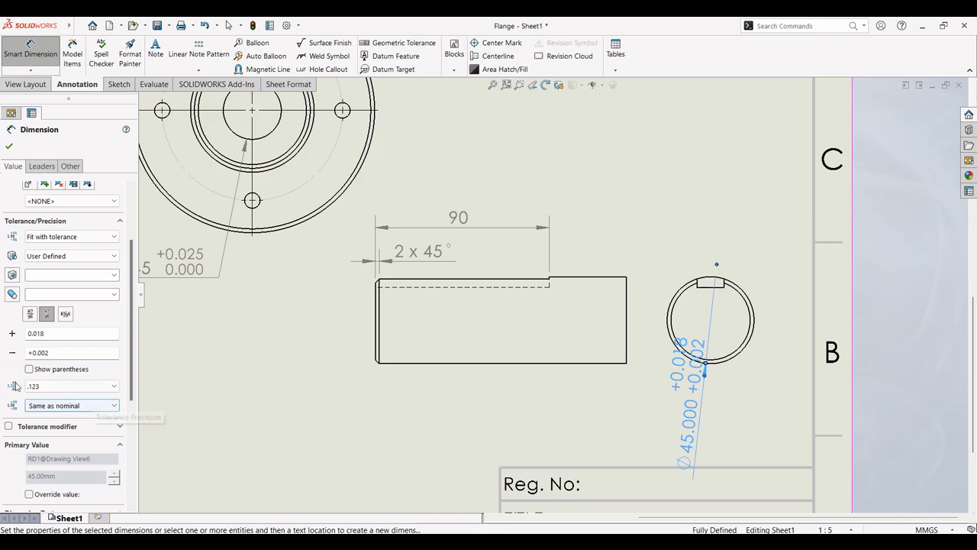
left_click(41, 387)
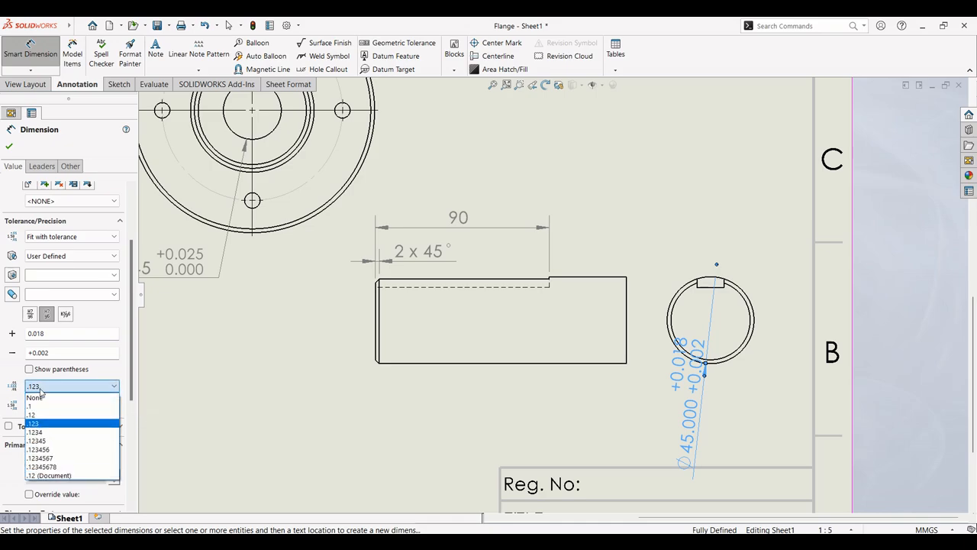
left_click(42, 398)
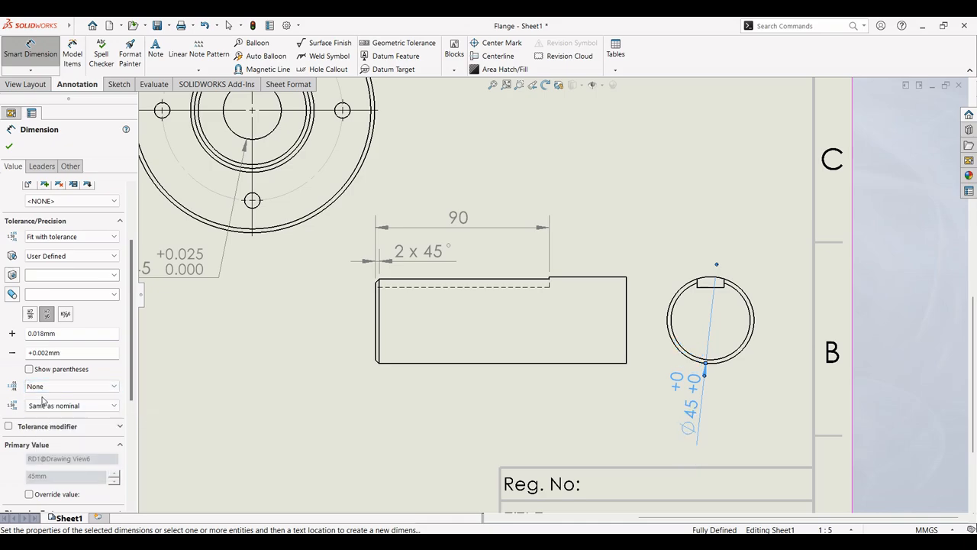
left_click(72, 406)
left_click(48, 444)
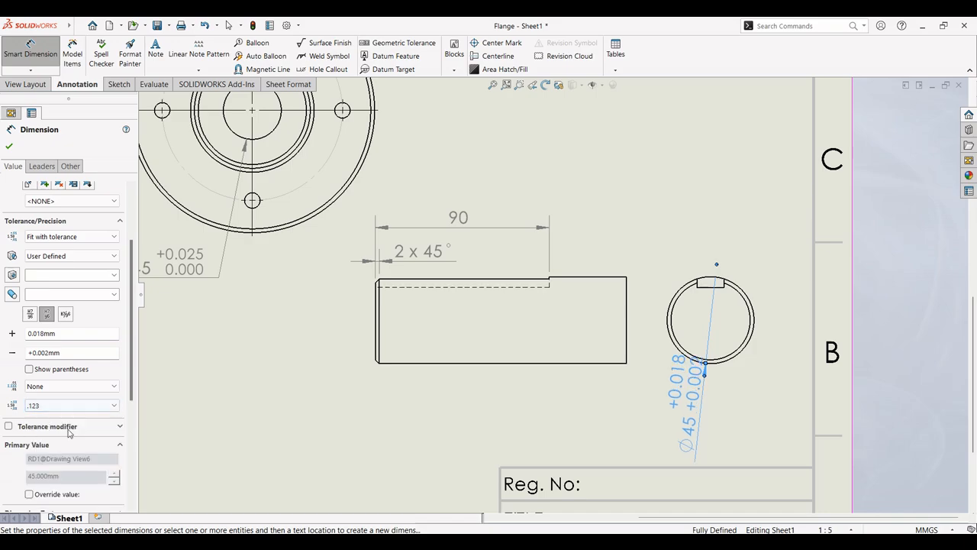
- Give the shaft diameter dimension a multi-jog leader with an added jog point, and bend it so the text reads horizontally
left_click_drag(699, 385, 656, 424)
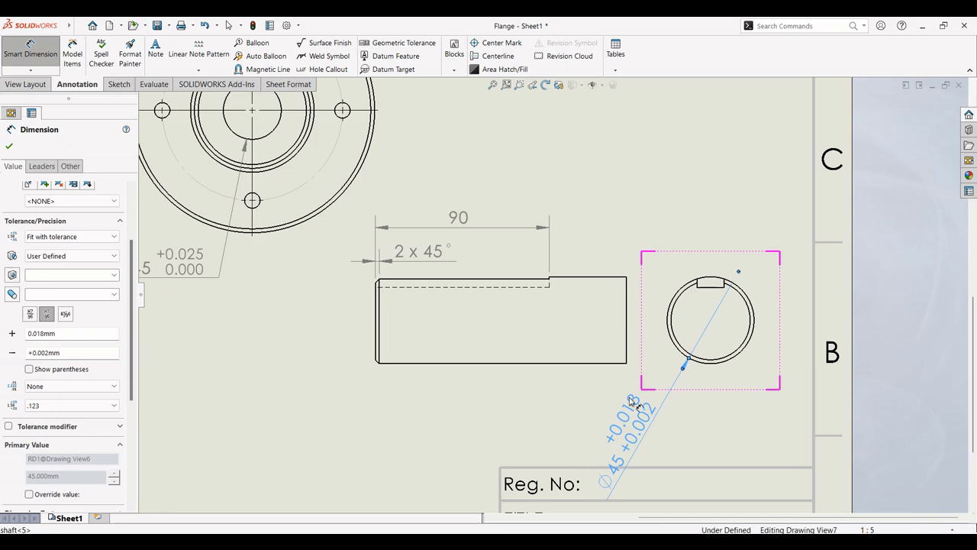
key("Escape")
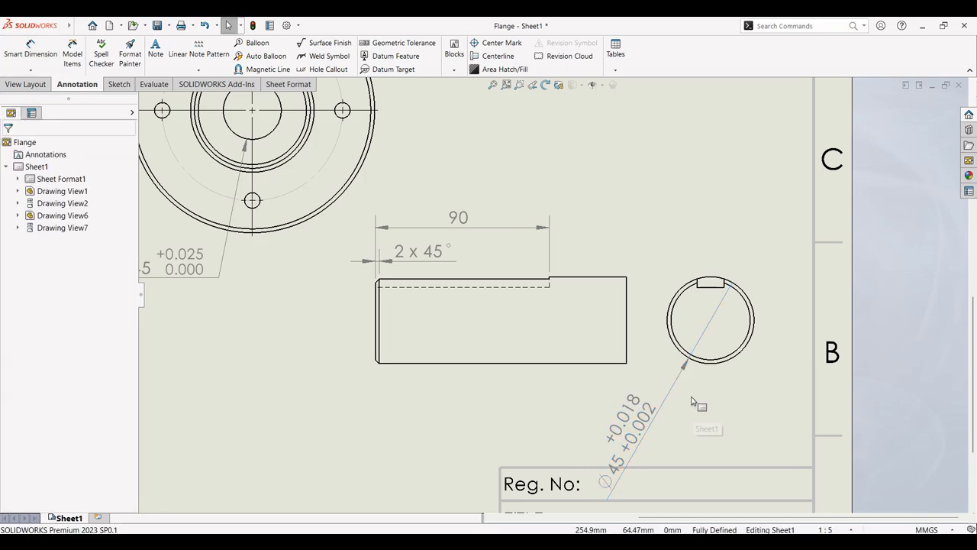
left_click(670, 389)
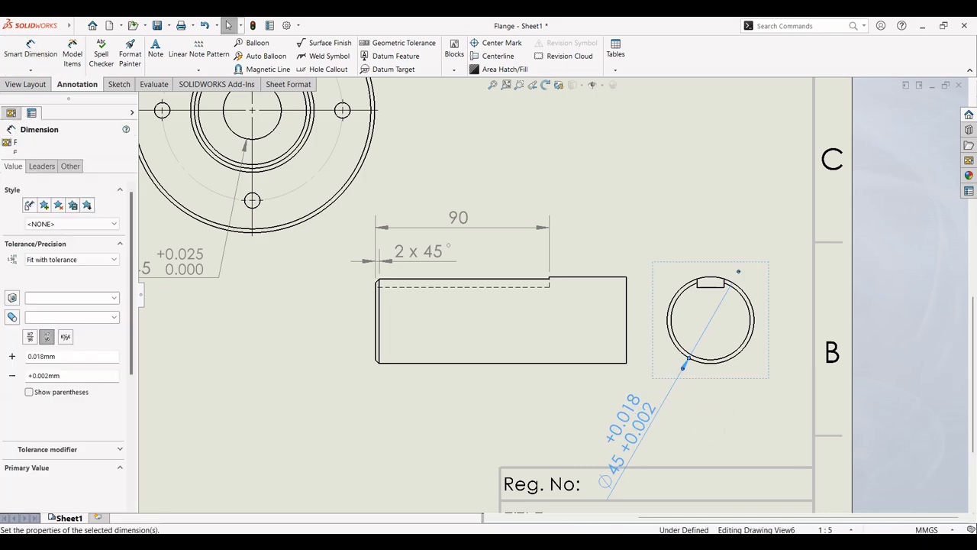
left_click(41, 166)
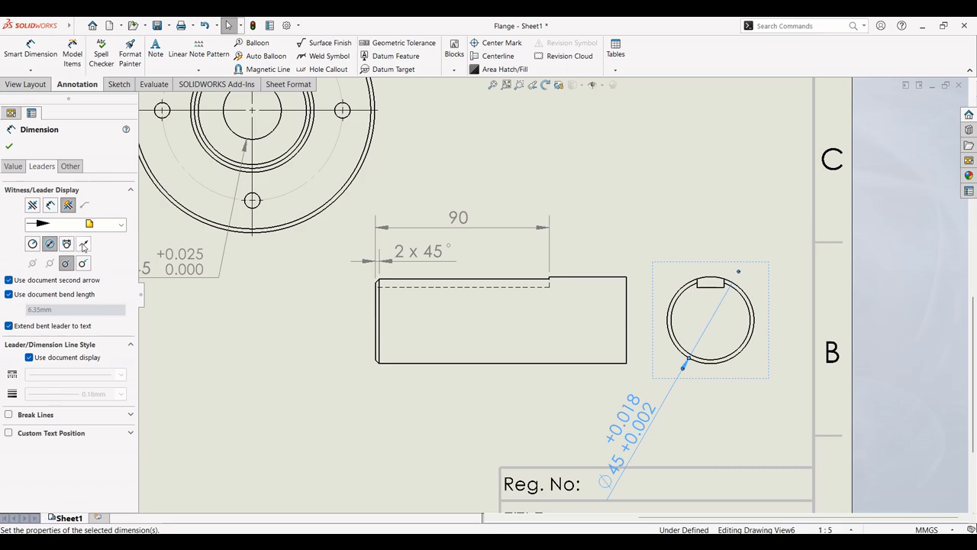
left_click(83, 245)
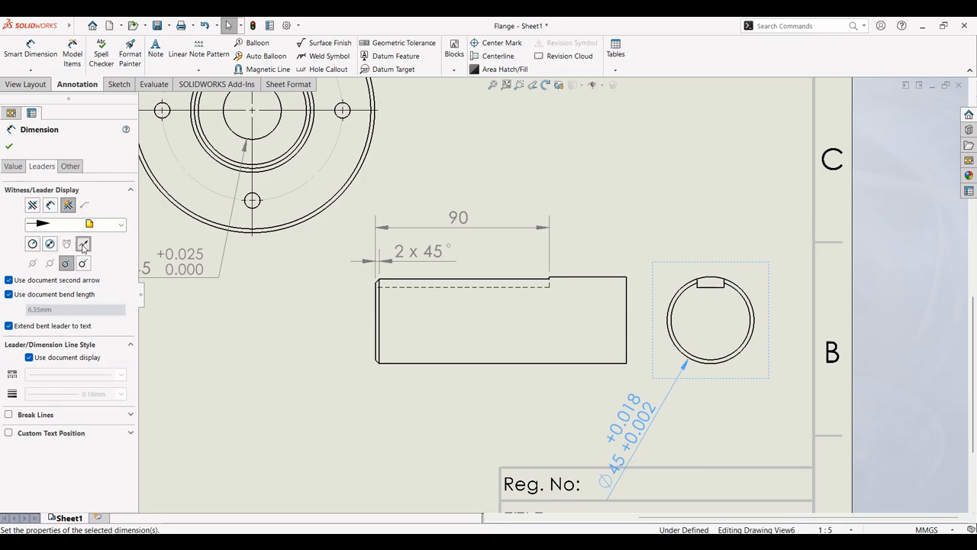
right_click(670, 393)
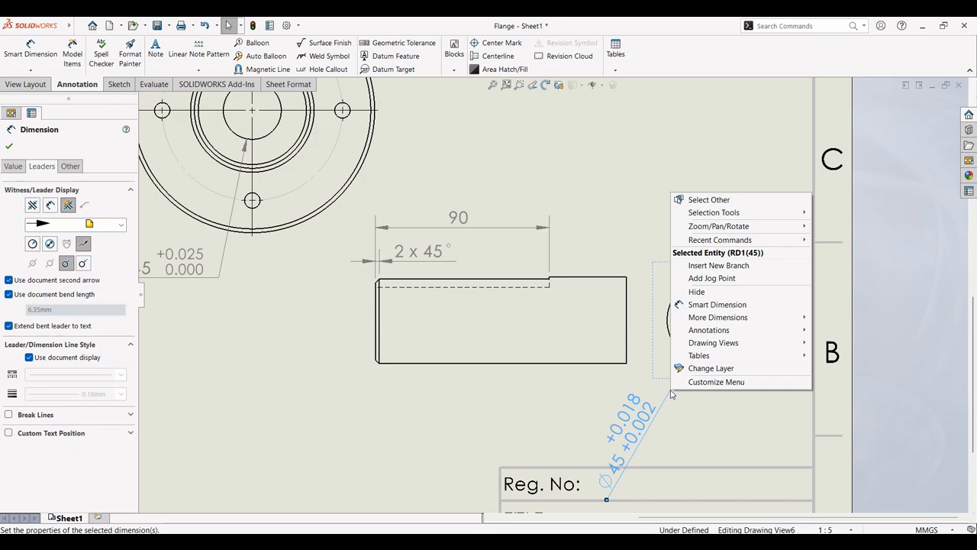
left_click(710, 277)
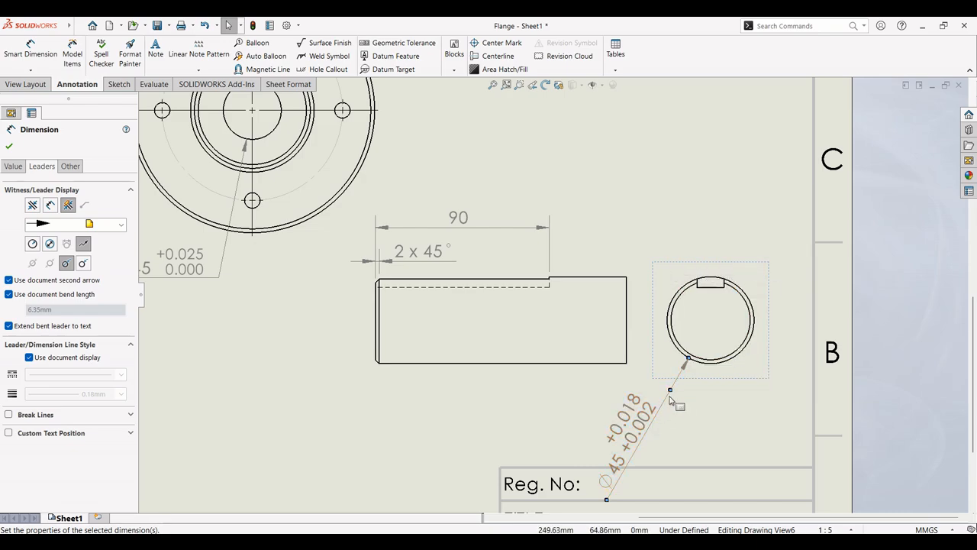
left_click_drag(670, 392, 644, 441)
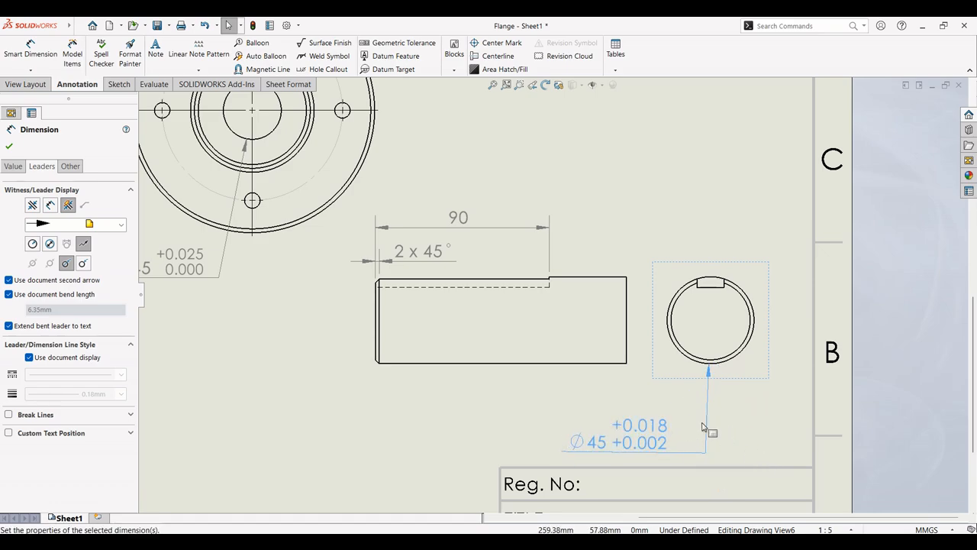
- Reshape the shaft diameter's jogged leader so its horizontal text sits just below the end view
left_click(697, 427)
left_click(705, 452)
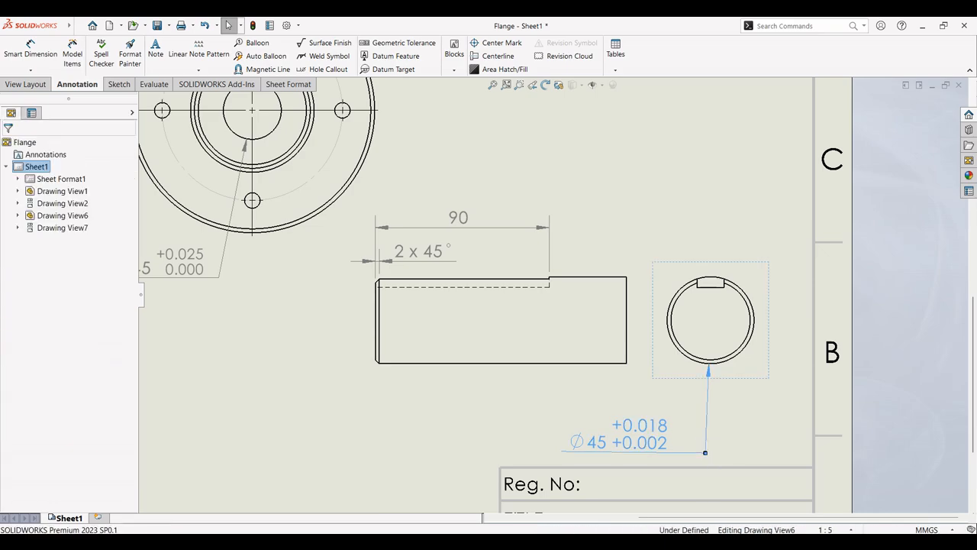
left_click_drag(705, 452, 756, 406)
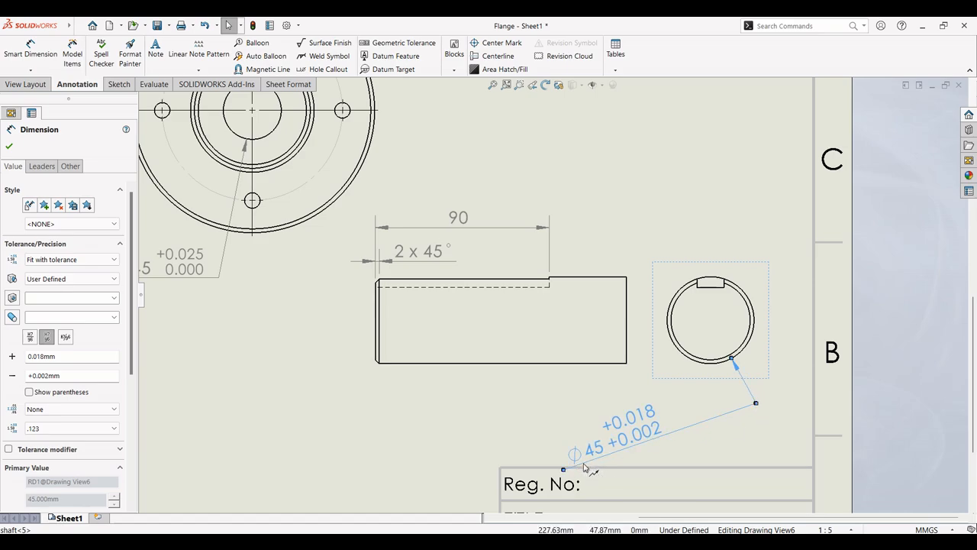
left_click_drag(564, 471, 622, 428)
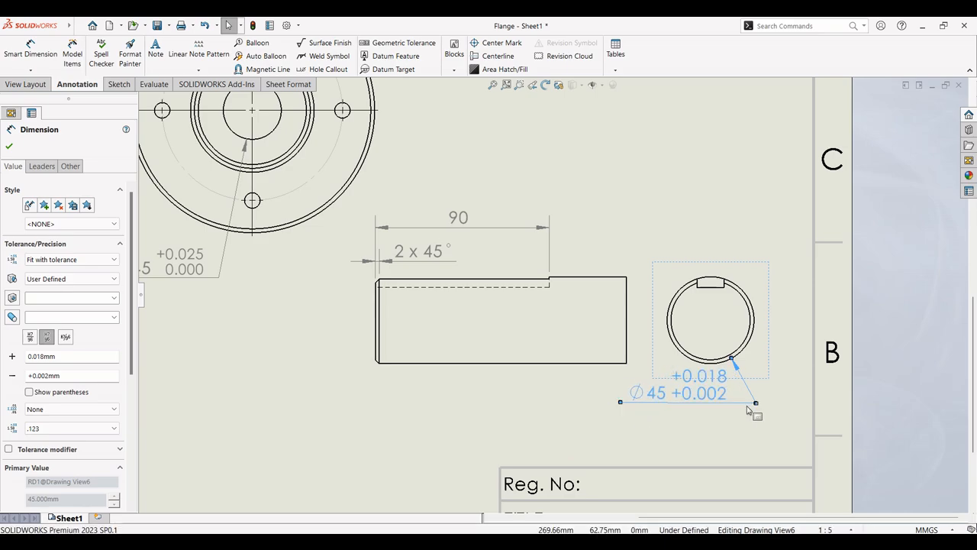
left_click_drag(757, 405, 750, 423)
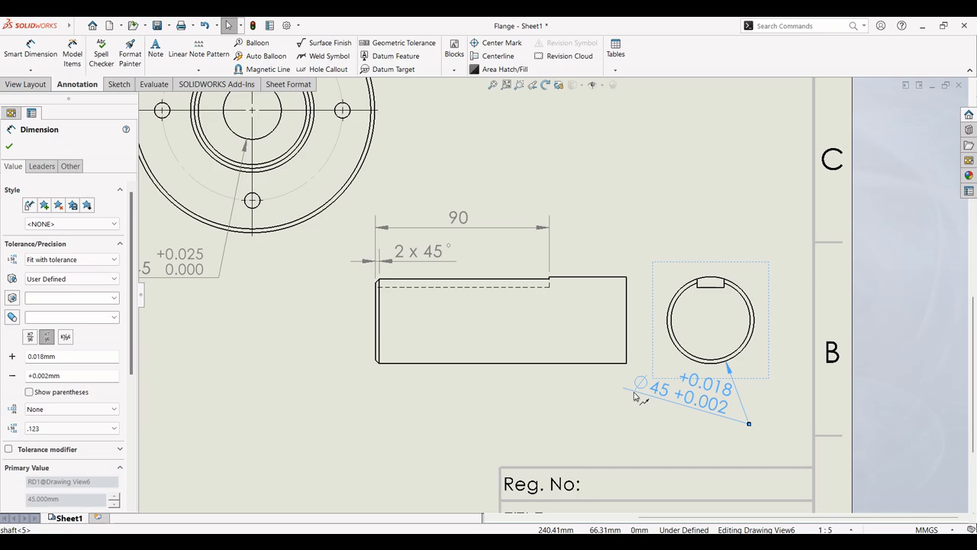
left_click_drag(625, 390, 621, 413)
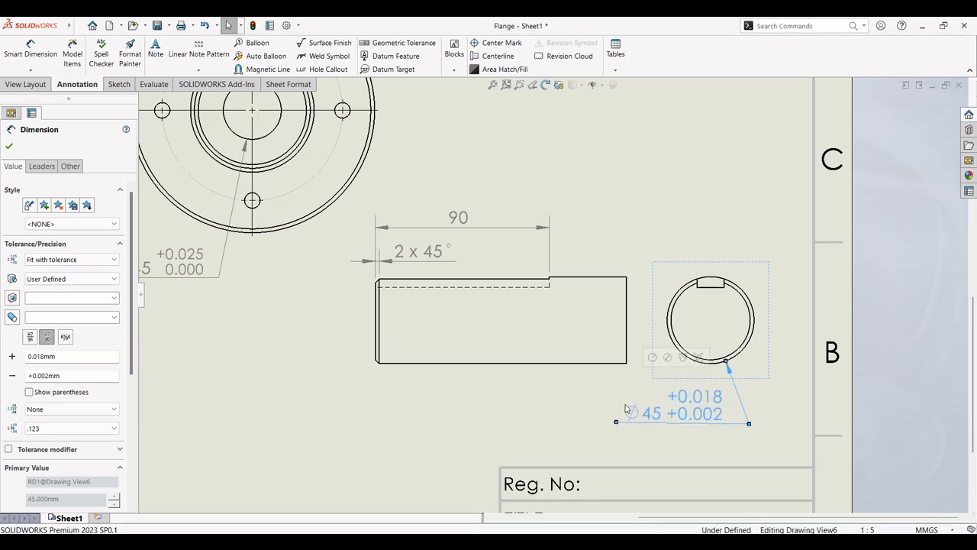
key("Escape")
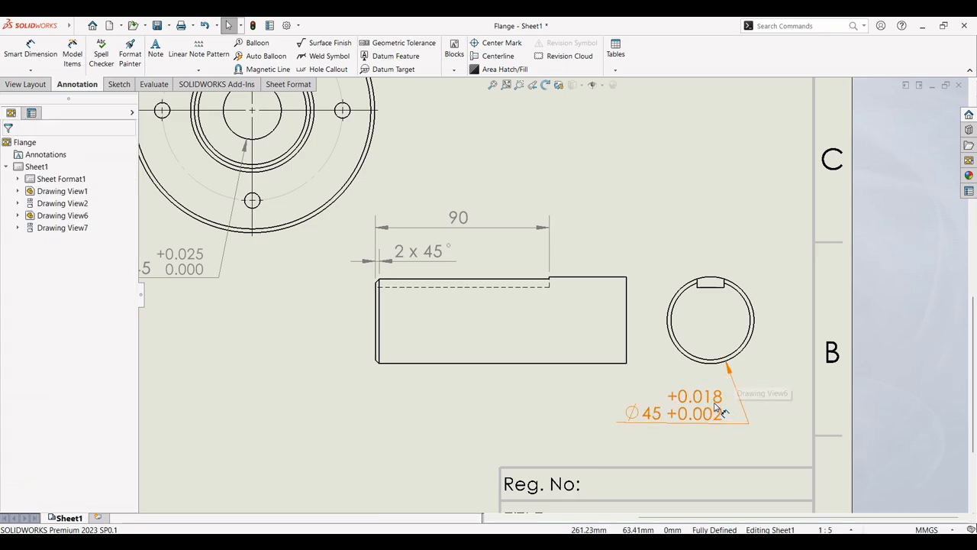
left_click(715, 413)
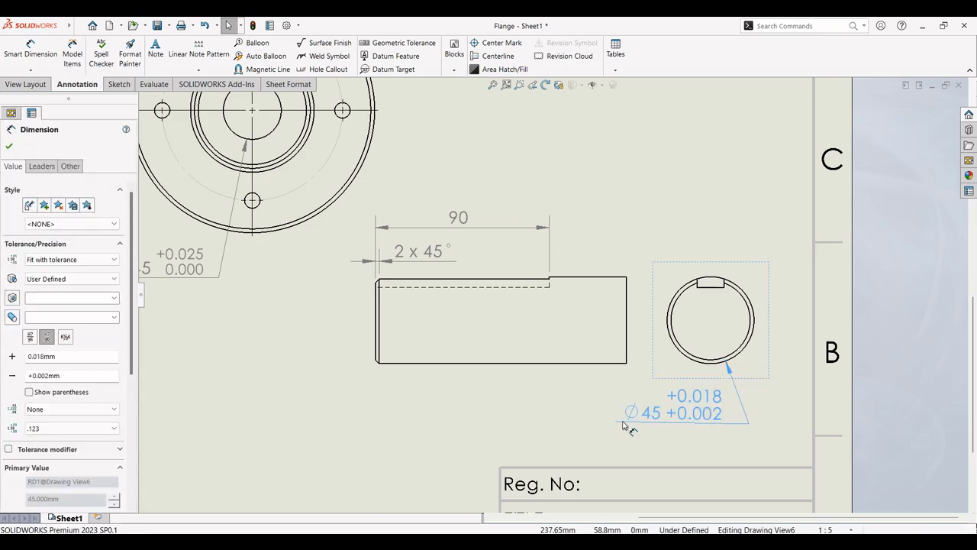
left_click_drag(616, 423, 617, 424)
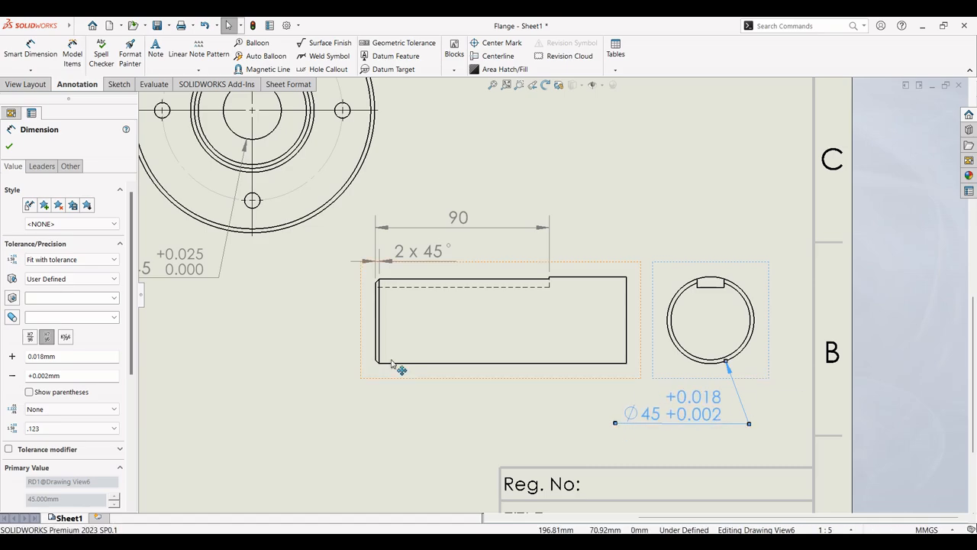
- Override the document tolerance font size on the shaft diameter dimension and set the tolerance font height to 2.5 mm
left_click(42, 166)
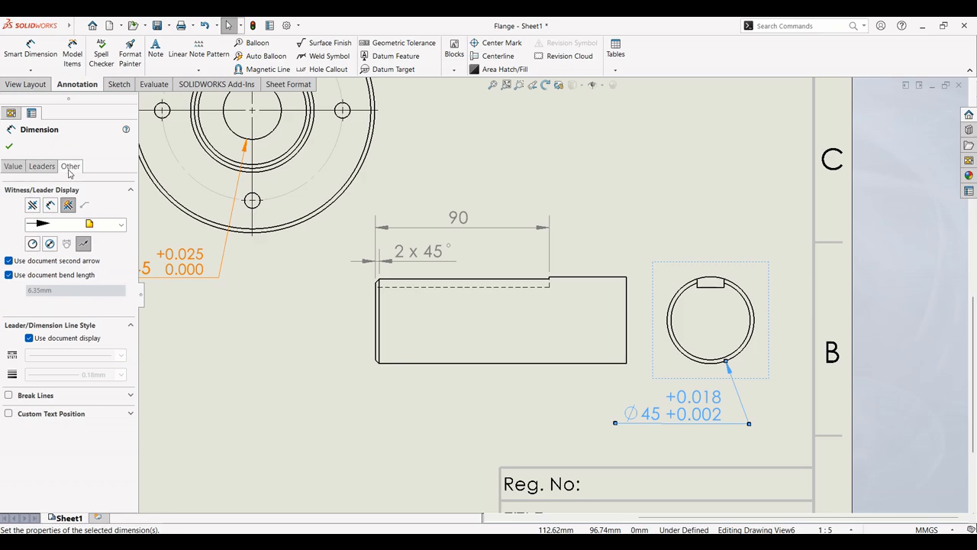
left_click(71, 168)
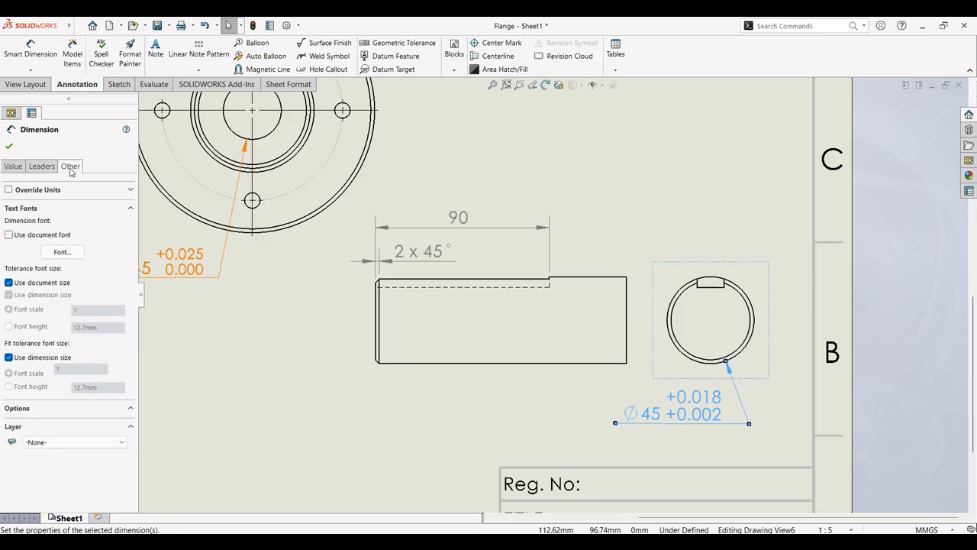
left_click(10, 294)
left_click(9, 294)
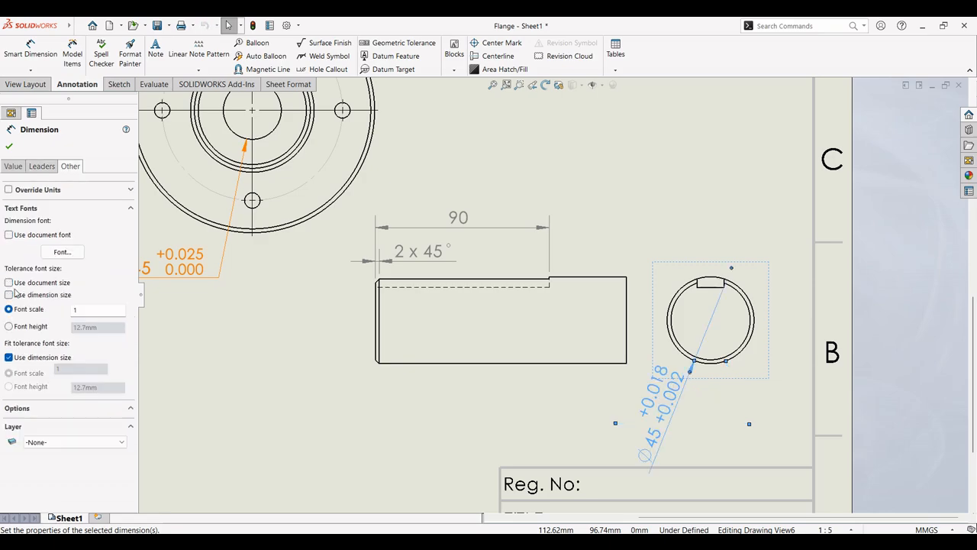
left_click(9, 327)
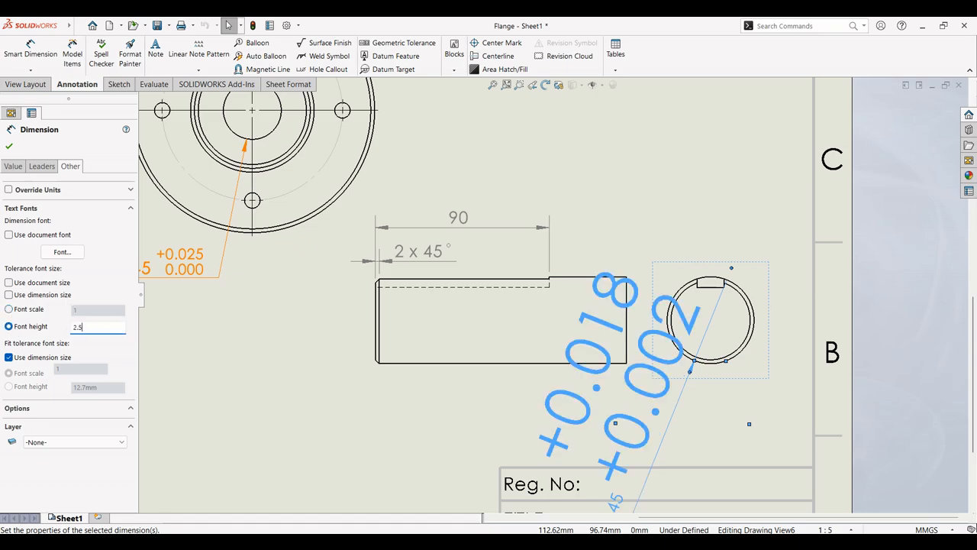
key("Return")
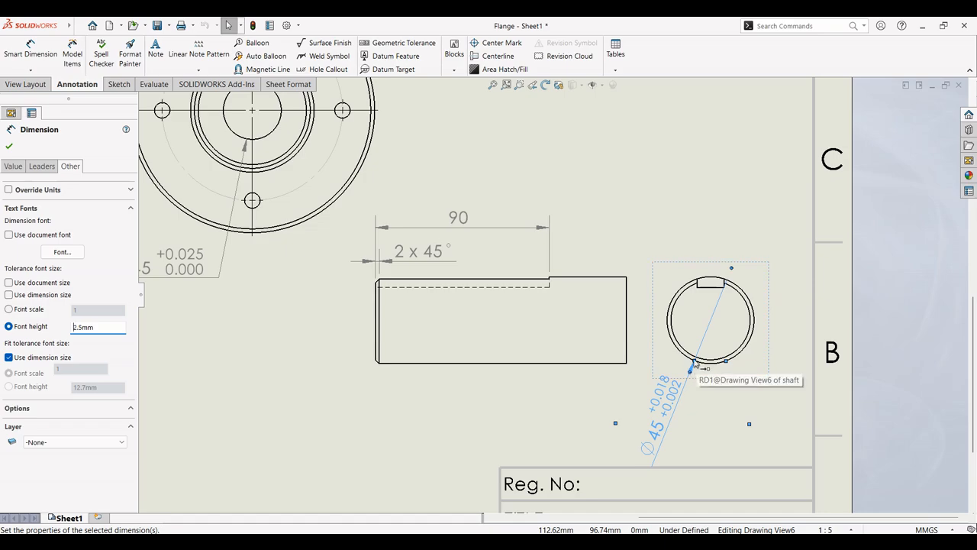
- Flip the shaft diameter dimension's arrows inside the circle and reposition the text close below the end view
left_click_drag(689, 375, 645, 431)
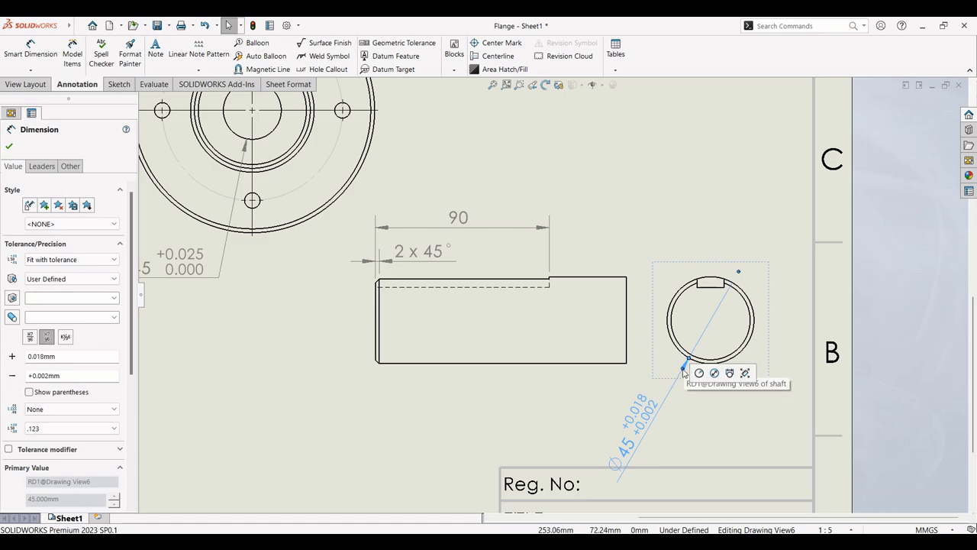
left_click(683, 369)
left_click_drag(690, 359, 694, 388)
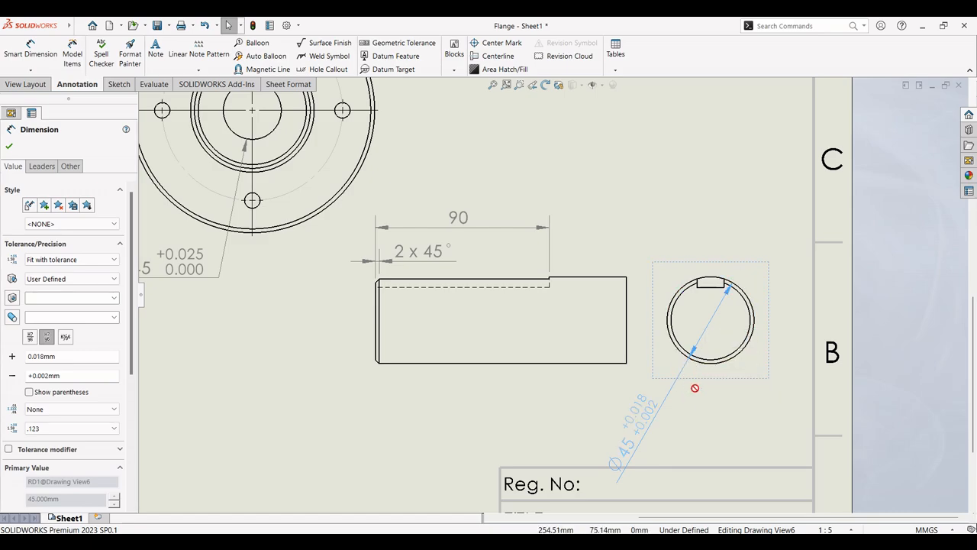
left_click(761, 382)
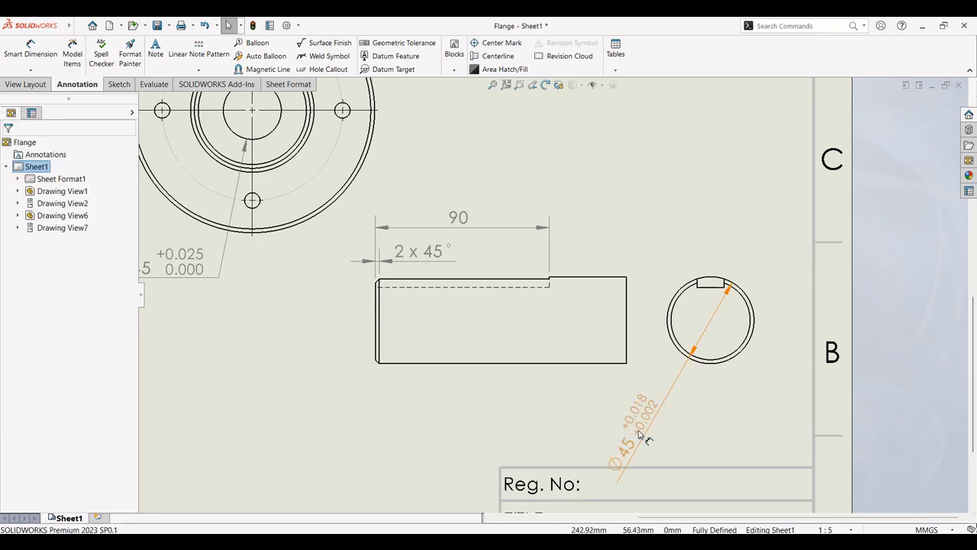
mouse_move(639, 430)
left_mouse_down()
mouse_move(698, 406)
mouse_move(659, 409)
left_mouse_up()
left_click(708, 397)
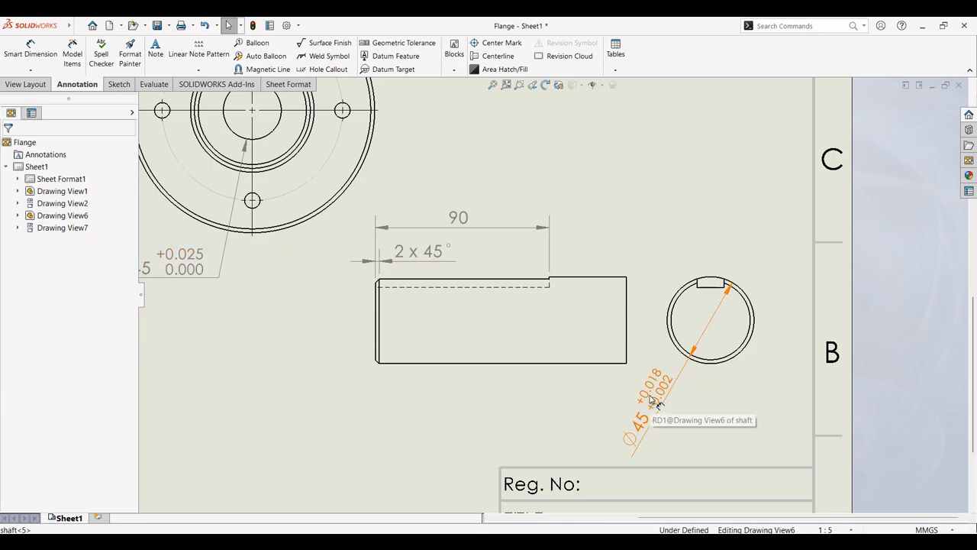
- Apply a multi-jog leader with a new jog point to the shaft diameter dimension and bend it to make the text horizontal
left_click(658, 407)
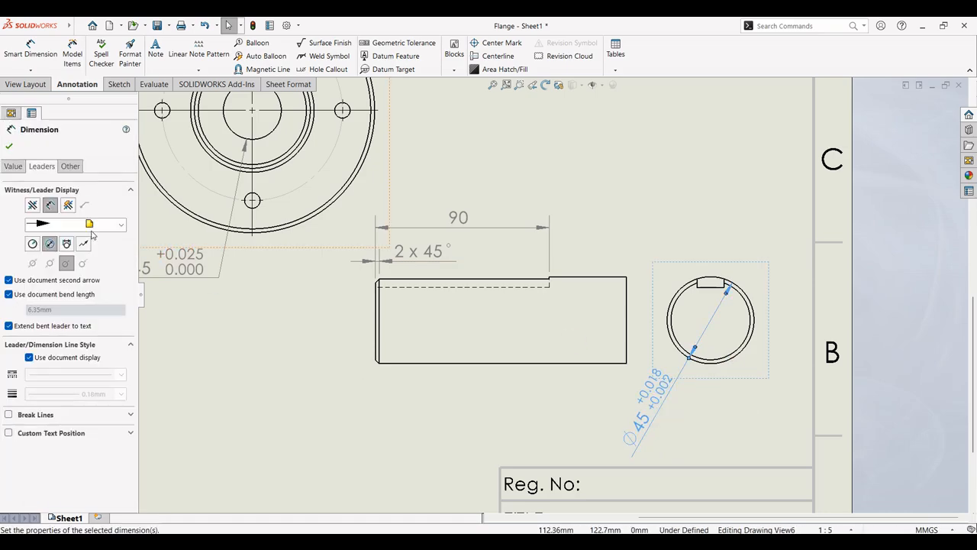
left_click(84, 244)
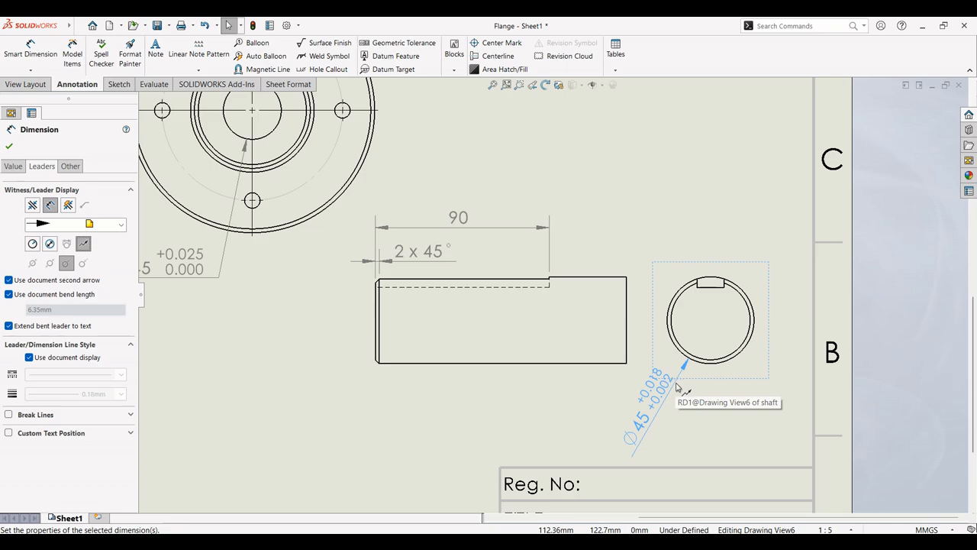
right_click(676, 386)
left_click(718, 269)
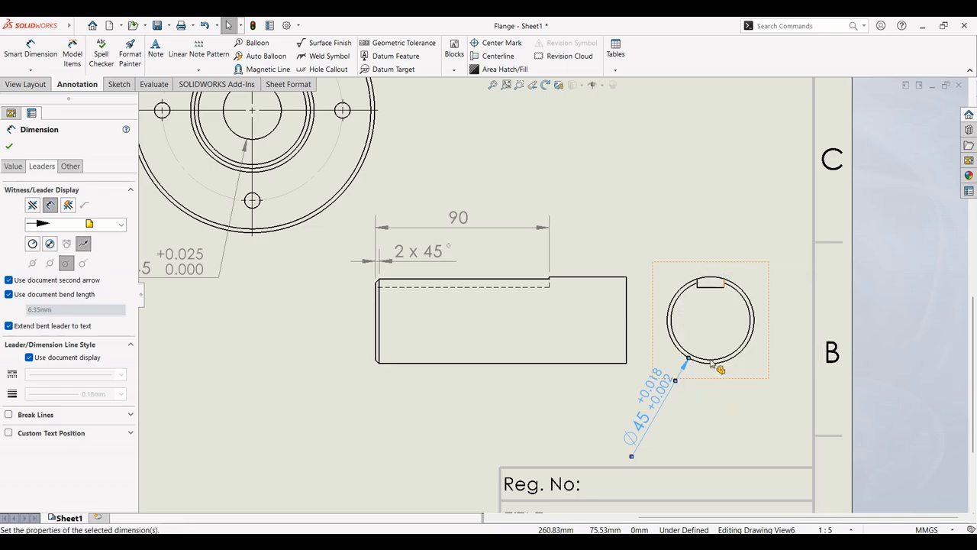
left_click(677, 384)
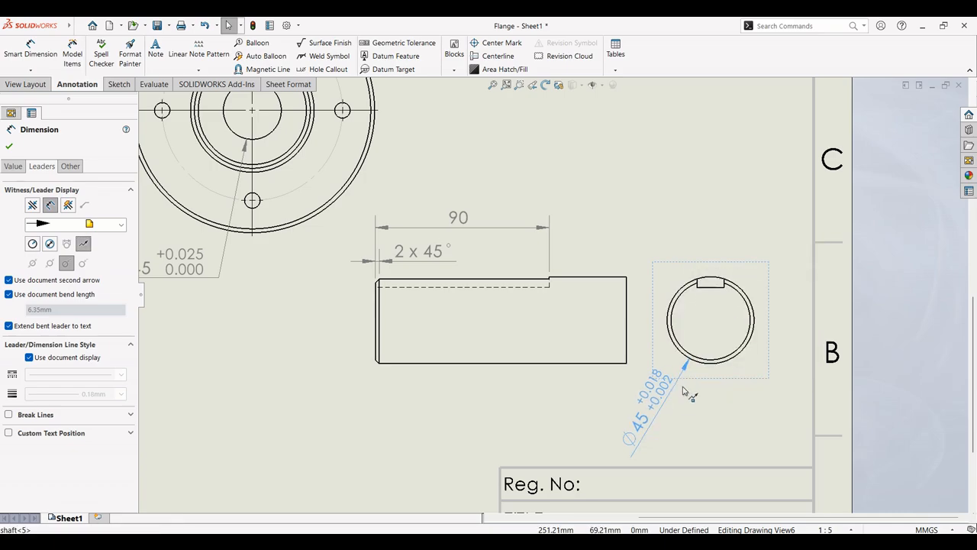
left_click(727, 403)
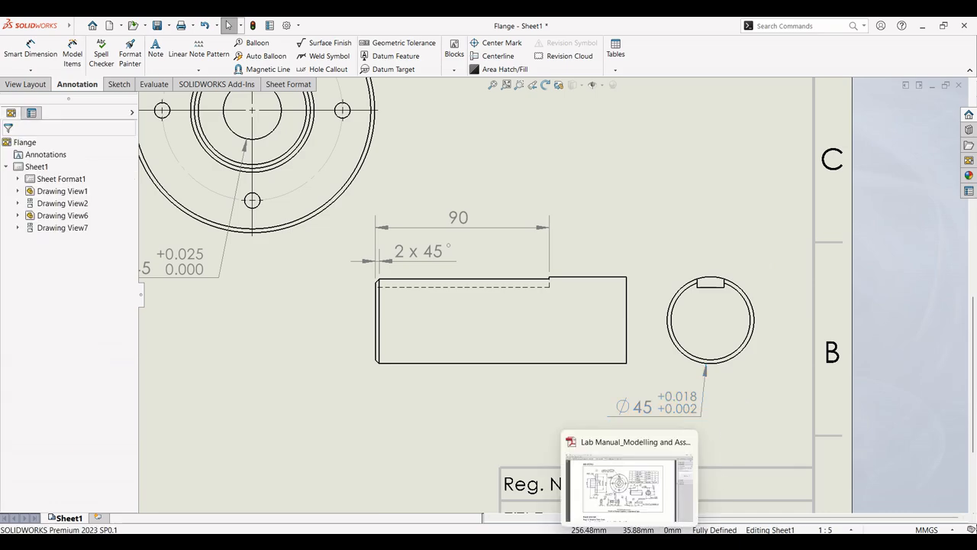
- Check the shaft's end view in the lab manual, then try to dimension from the keyway floor to the outer circle
left_click(632, 543)
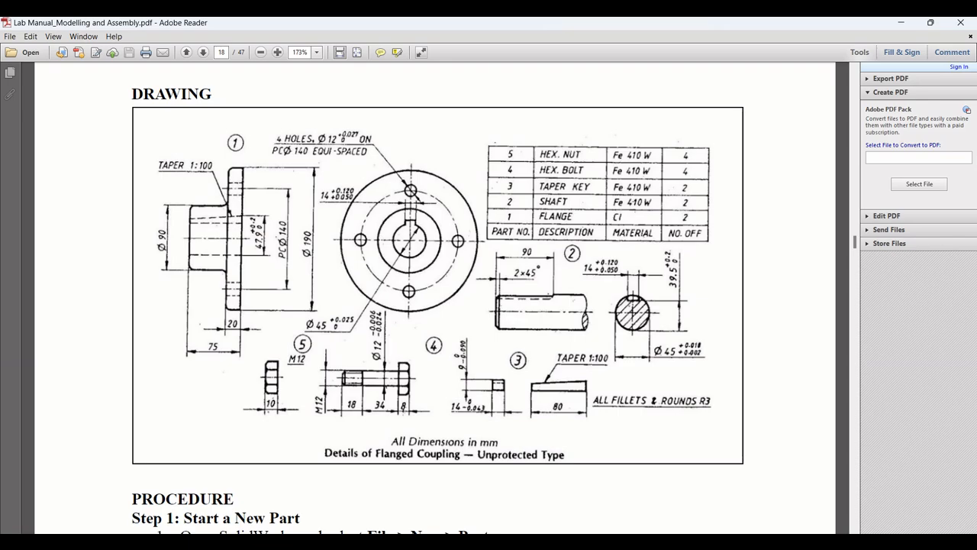
left_click(654, 544)
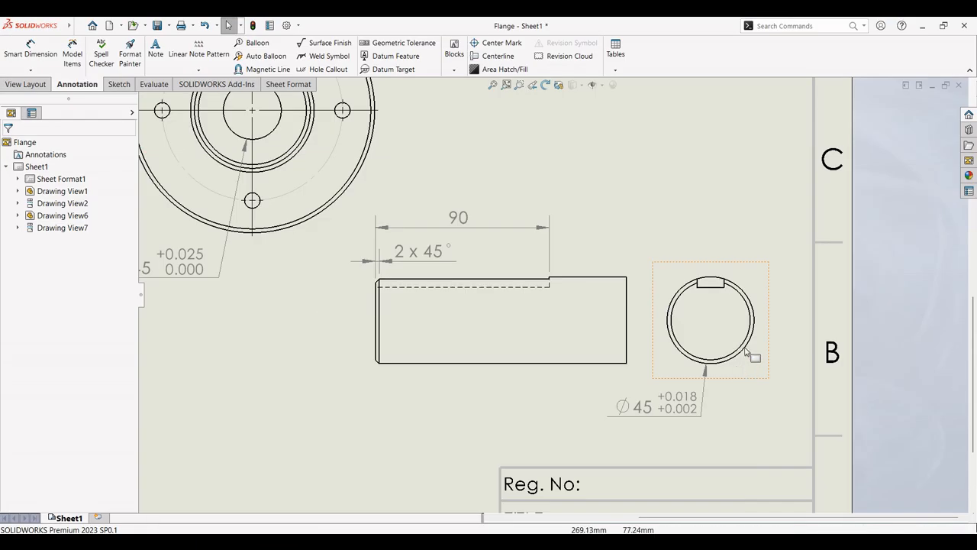
left_click(30, 50)
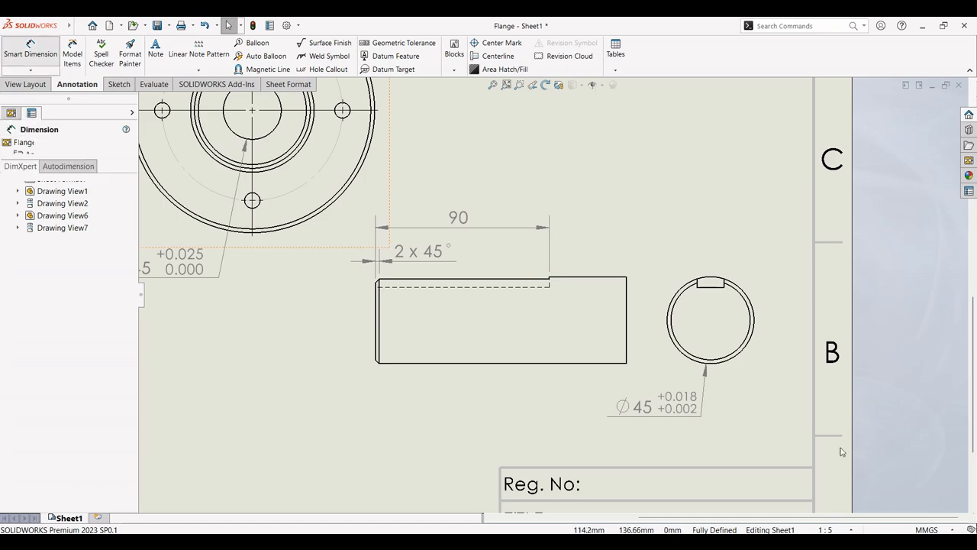
left_click(716, 366)
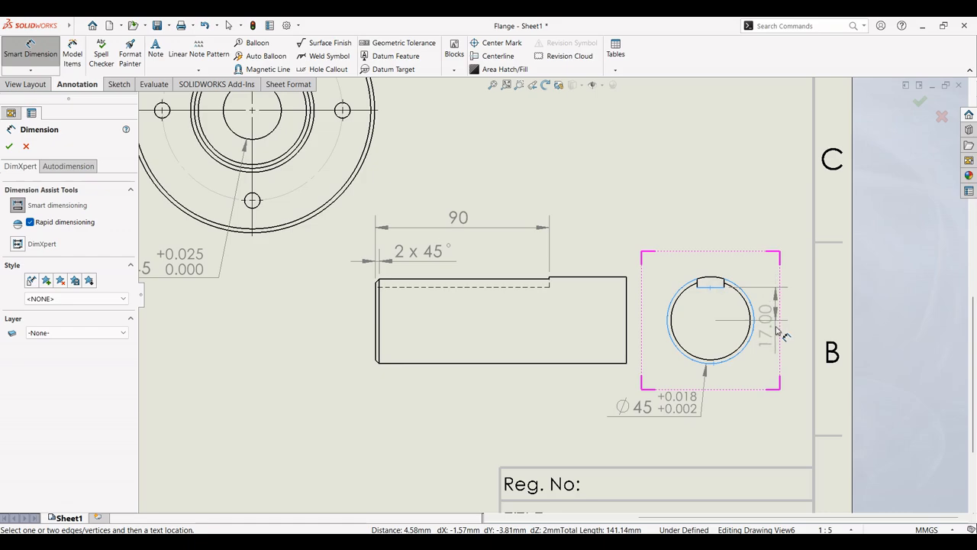
key("Escape")
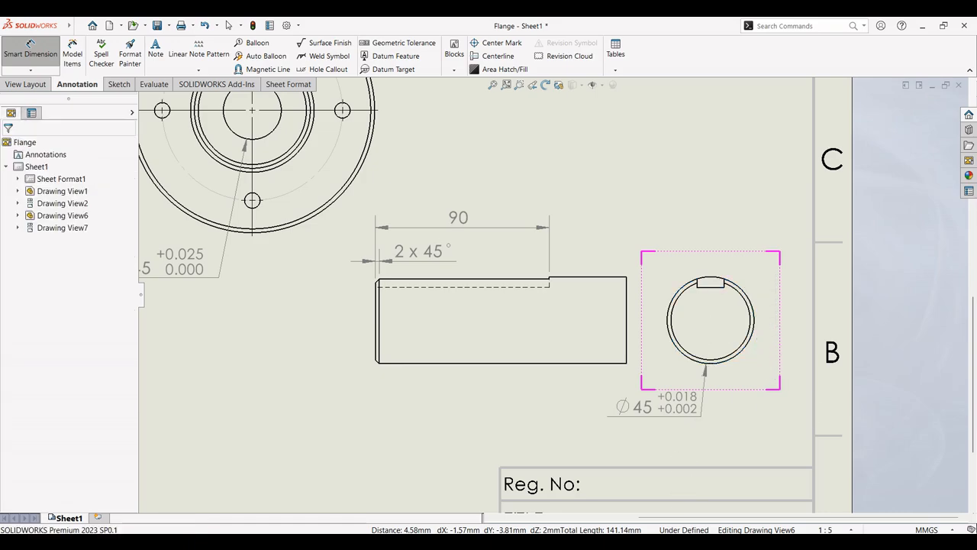
- Add a center mark to the circular outline in the shaft's end view
key("alt+Tab")
key("alt+Tab")
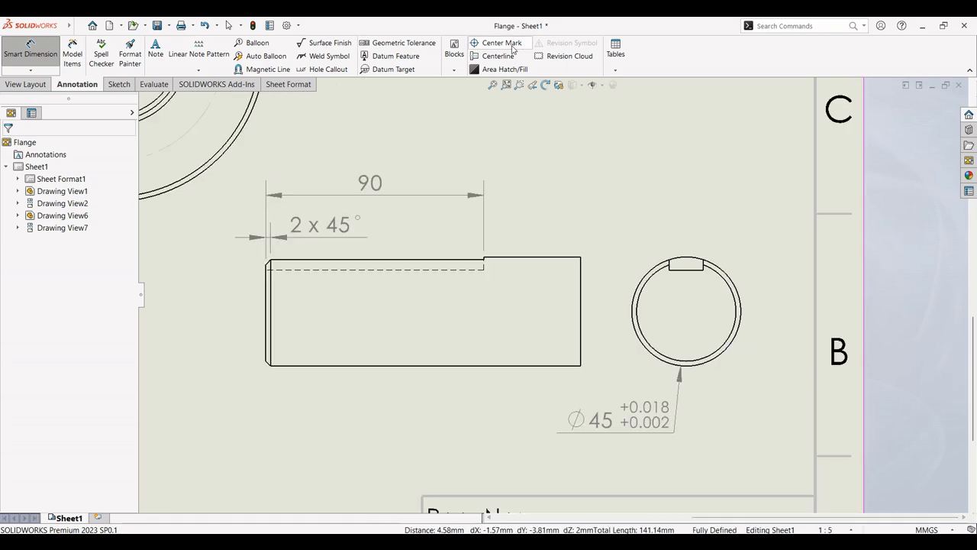
left_click(501, 43)
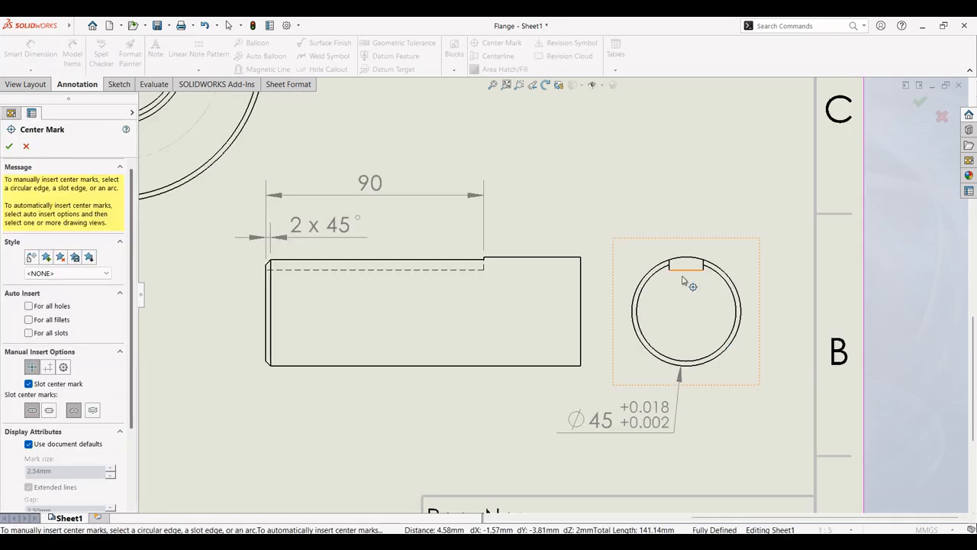
left_click(737, 301)
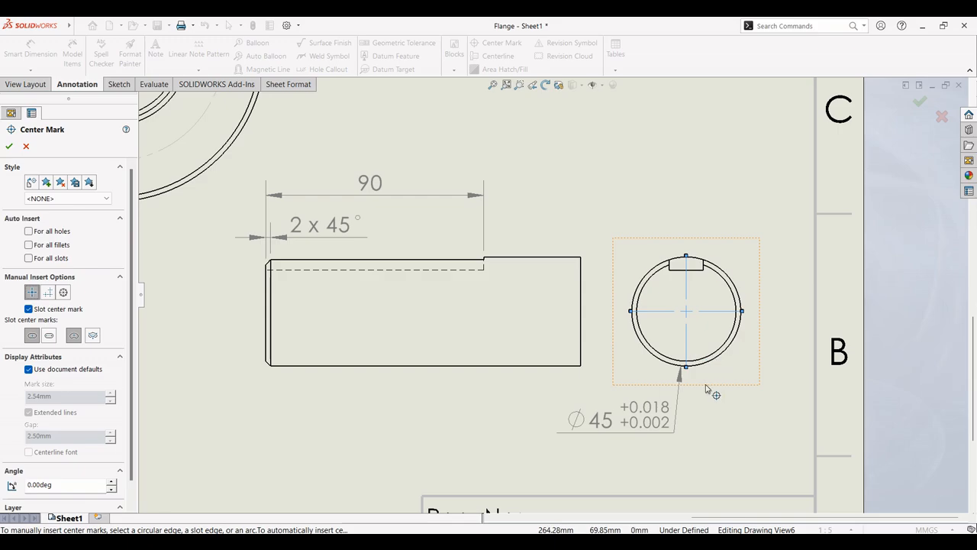
key("Escape")
- Try to start a dimension from the lower end of the center mark in the shaft's end view
left_click(39, 64)
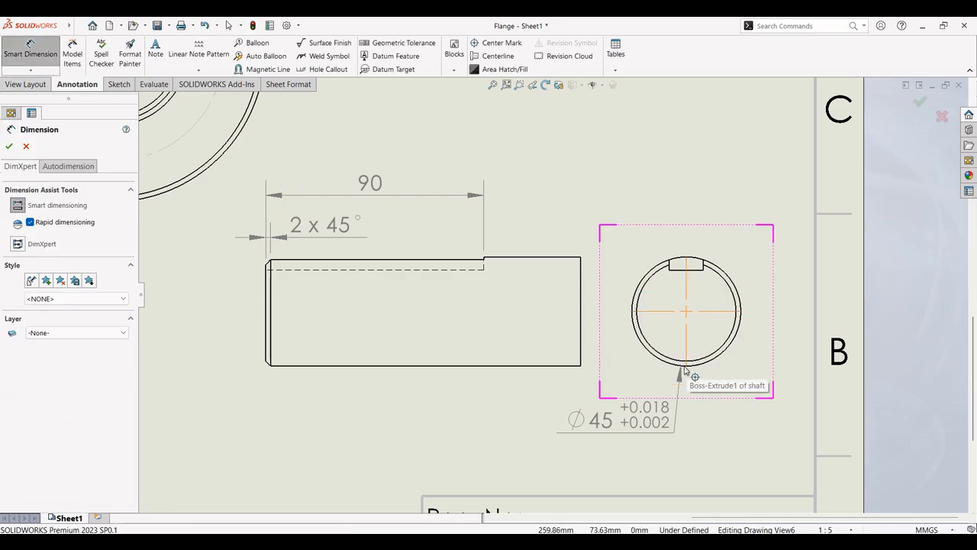
key("Escape")
left_click(80, 26)
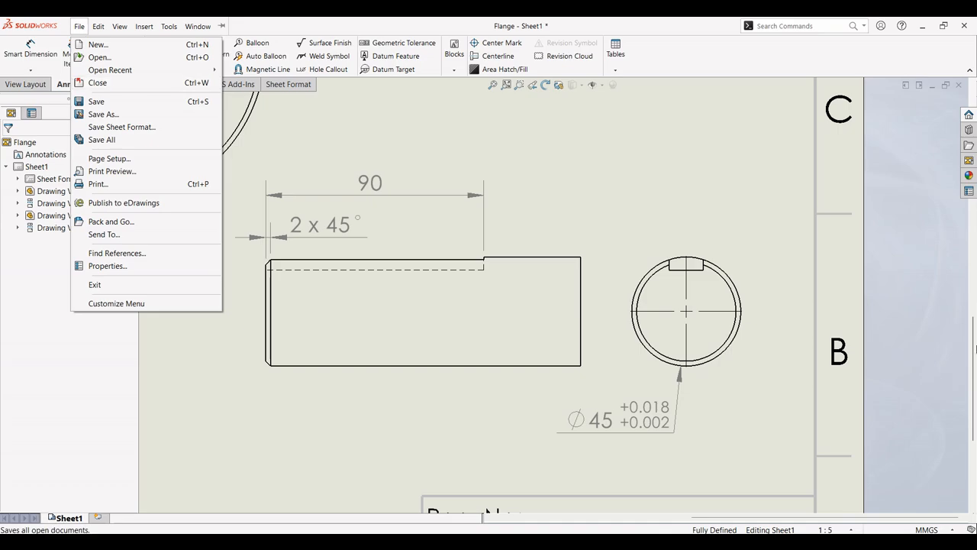
left_click(284, 119)
left_click(34, 54)
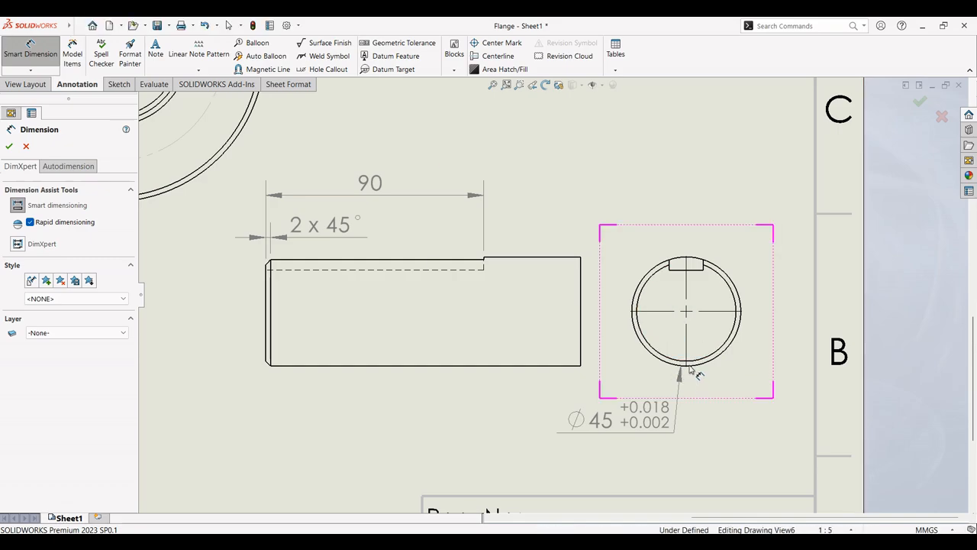
left_click(685, 368)
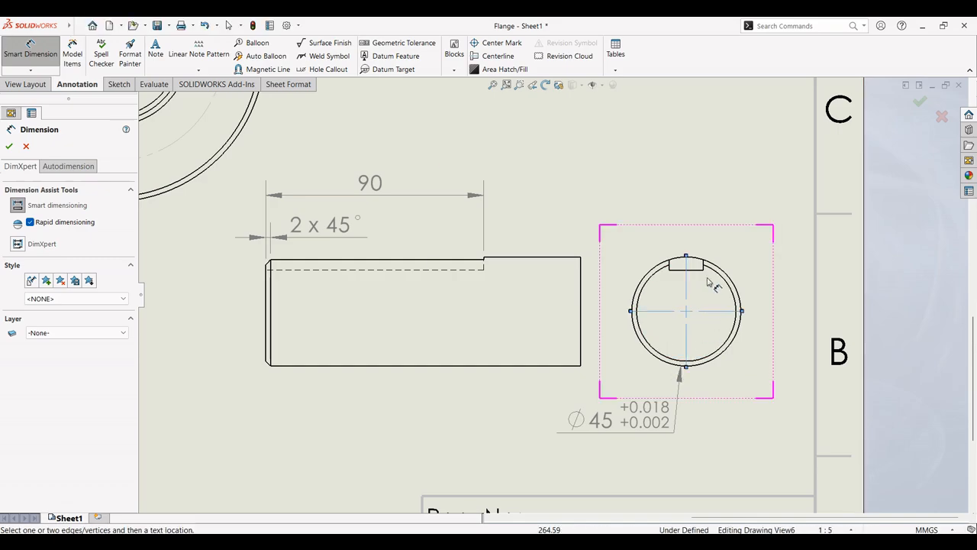
key("Escape")
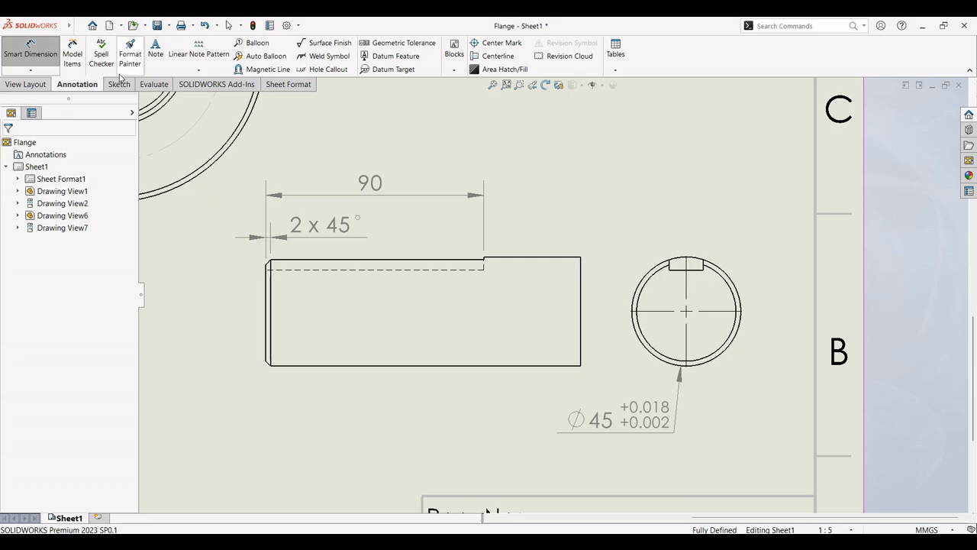
- Place a sketch point at the bottom of the shaft's outer circle, at X 0 and Y -22.5
left_click(116, 85)
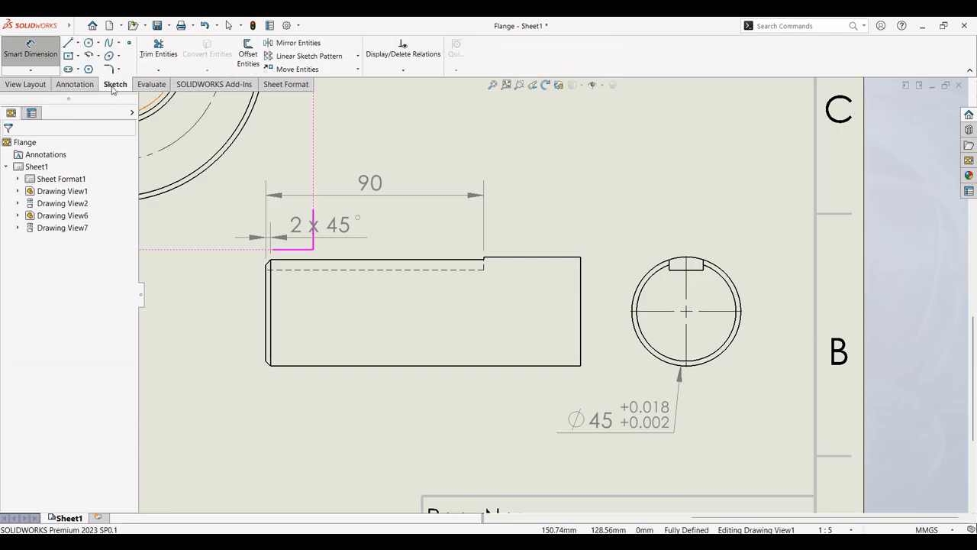
left_click(130, 45)
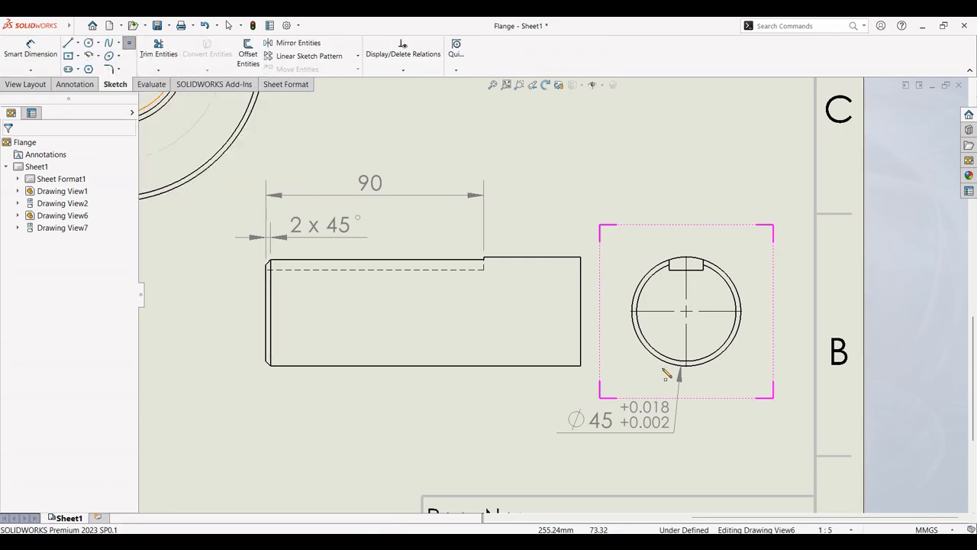
left_click(686, 366)
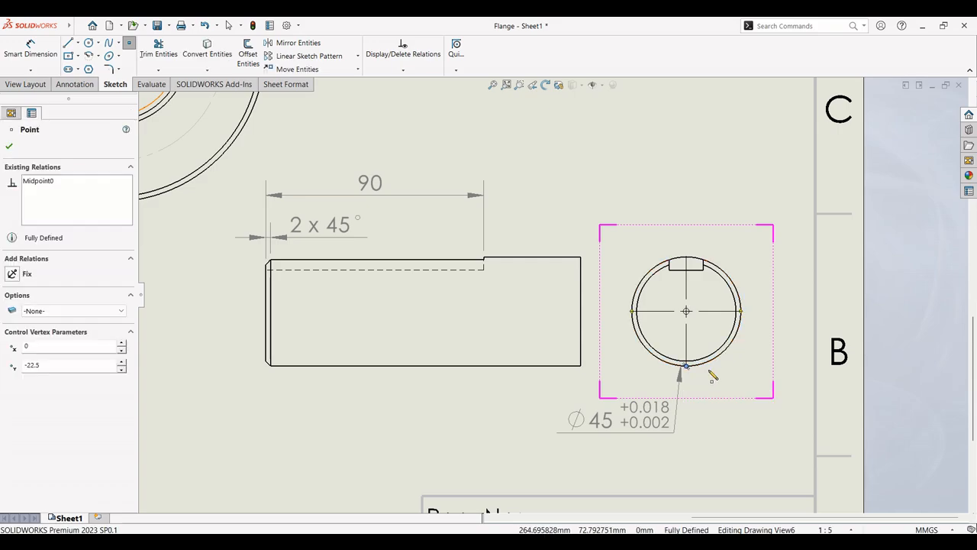
key("Escape")
- Try to start a dimension from the sketch point at the bottom of the shaft's outer circle
left_click(31, 47)
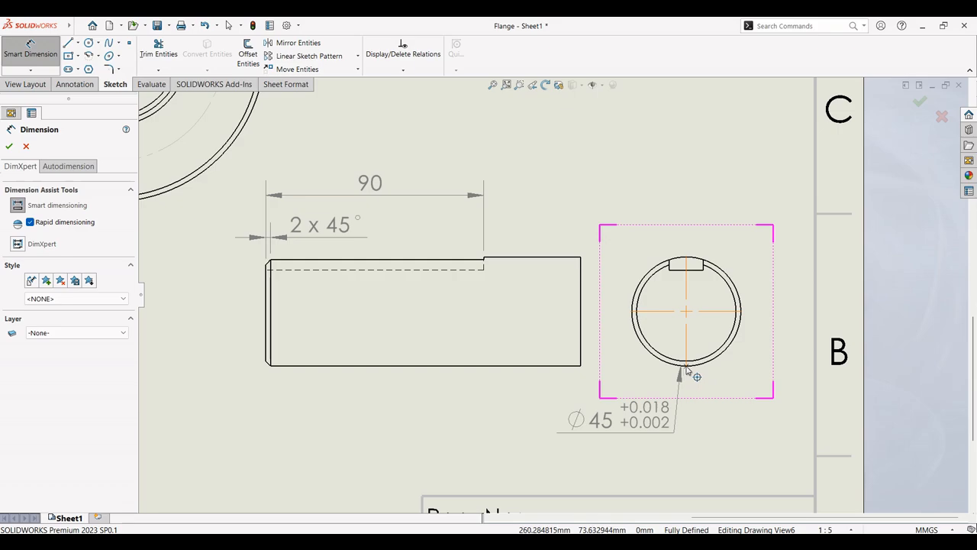
scroll(695, 374, "down", 5)
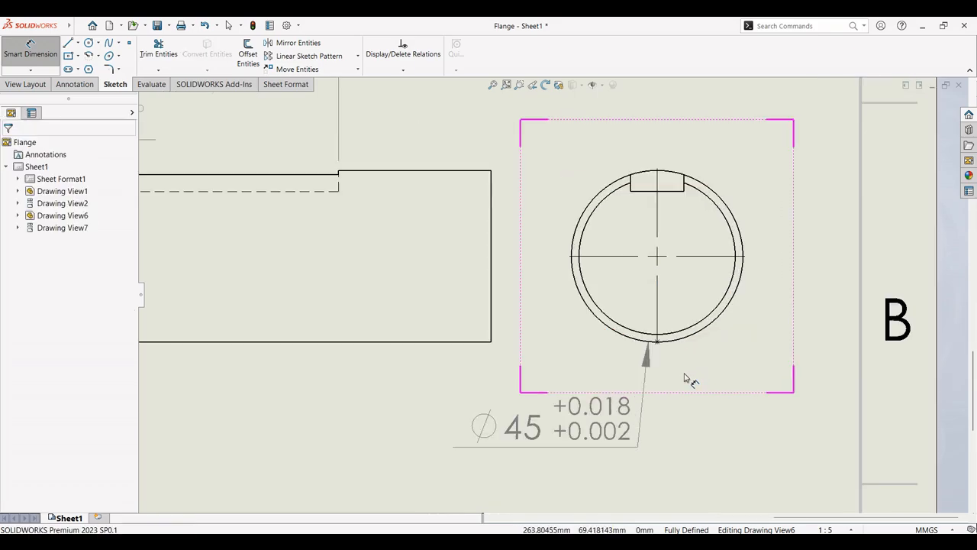
left_click(65, 87)
left_click(30, 52)
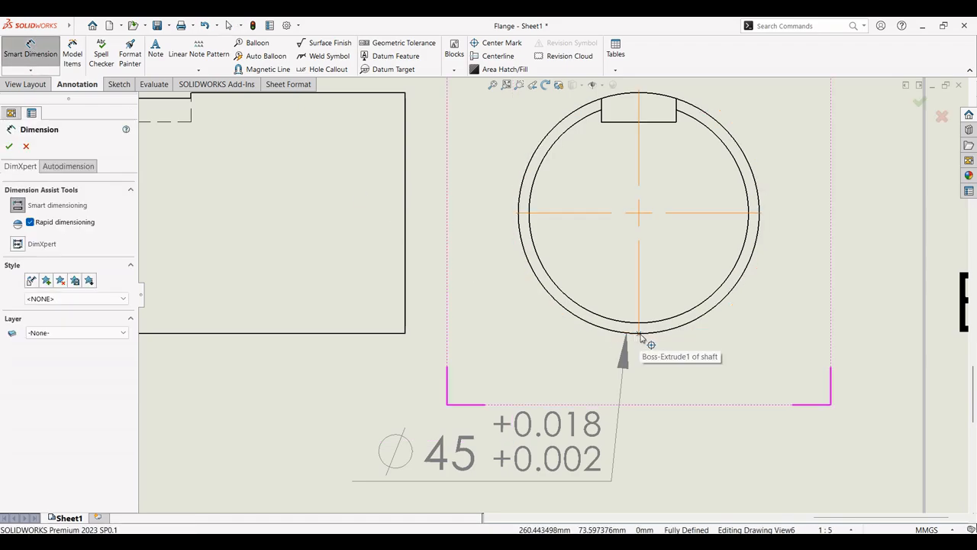
scroll(640, 342, "down", 5)
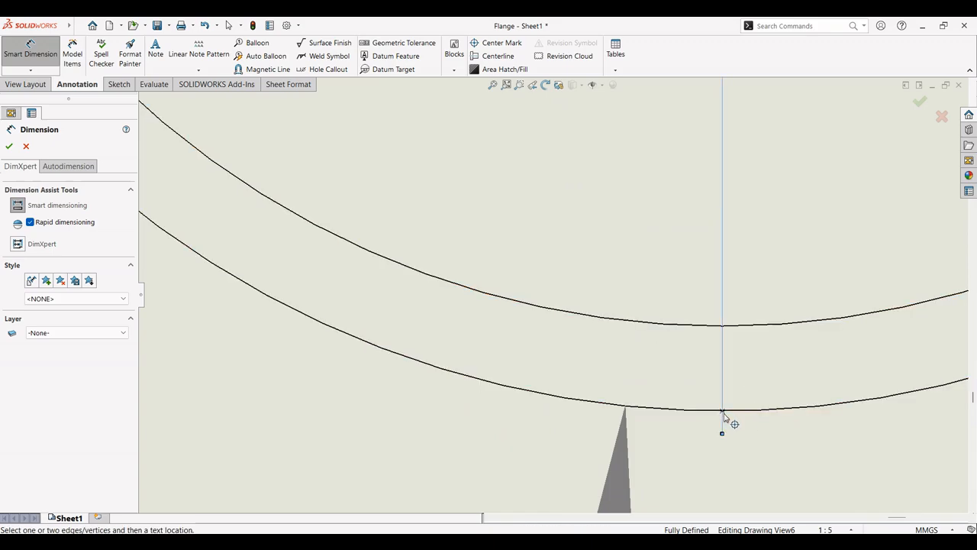
scroll(741, 417, "up", 5)
scroll(601, 293, "up", 2)
scroll(568, 287, "down", 2)
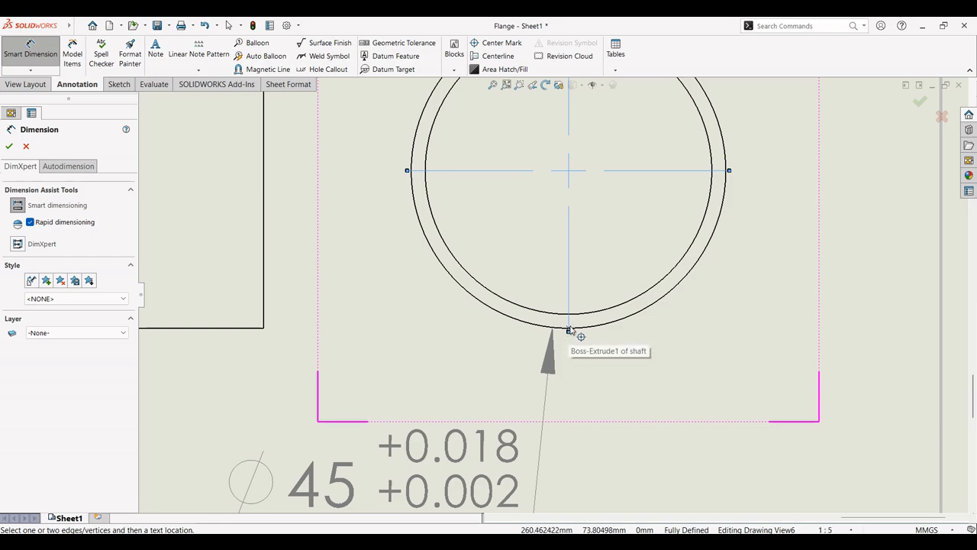
left_click(602, 328)
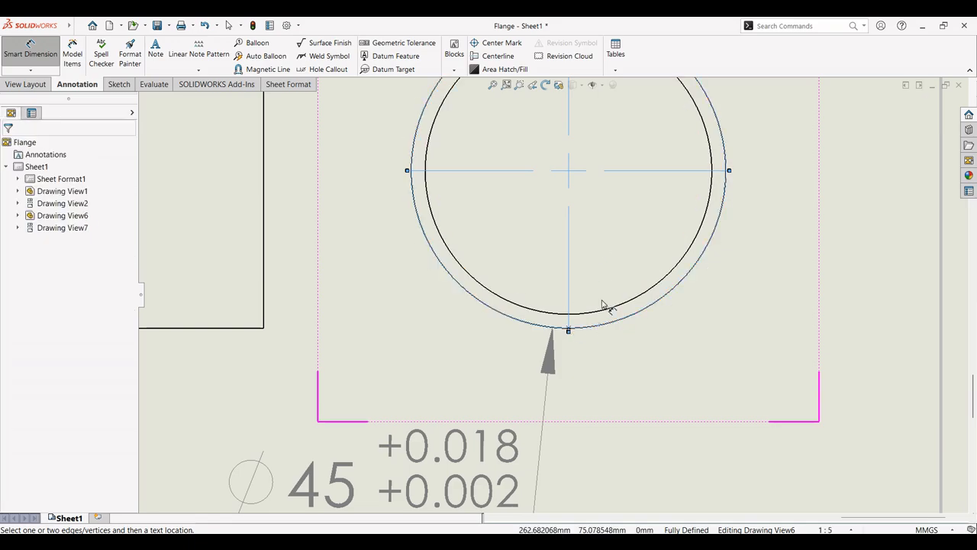
scroll(607, 290, "up", 5)
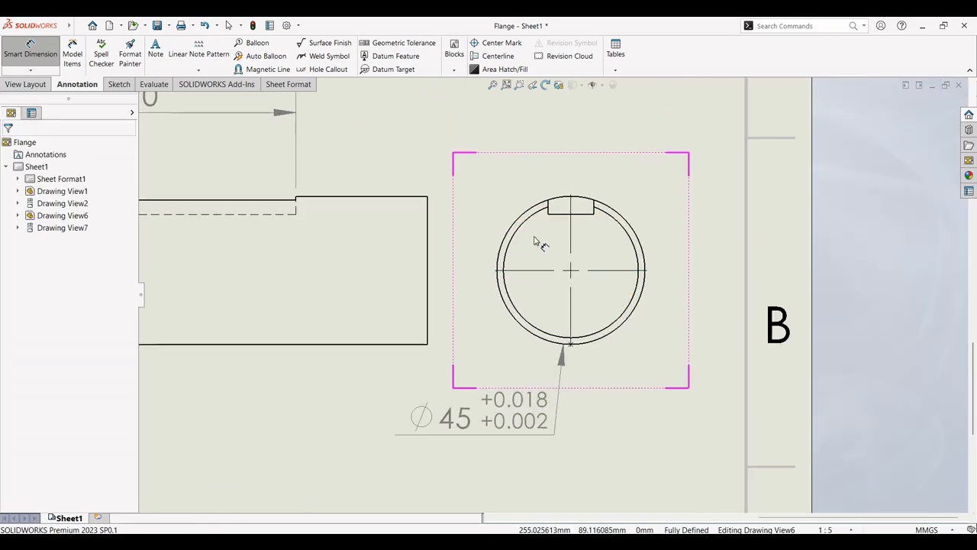
- Try to dimension between the shaft's outer circle and the keyway floor in the end view
left_click(591, 336)
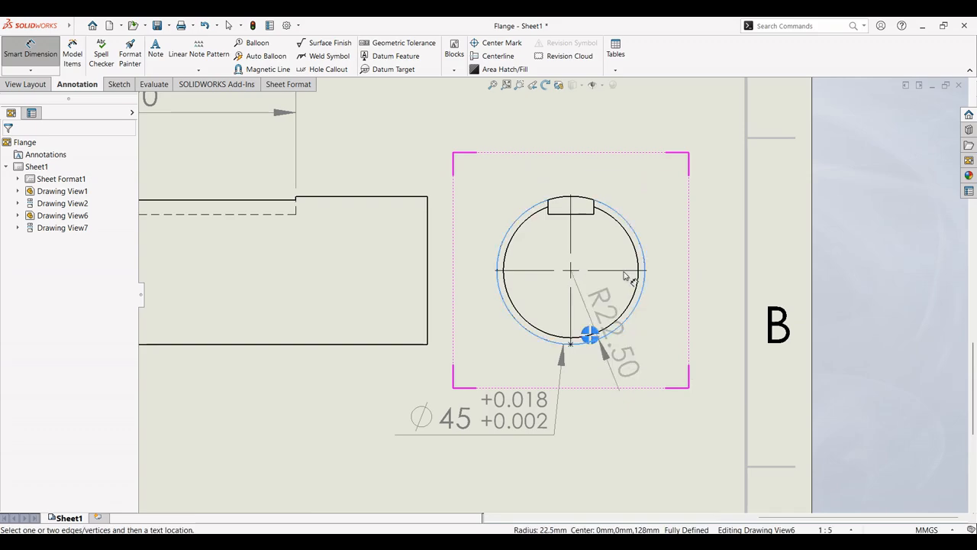
left_click(584, 214)
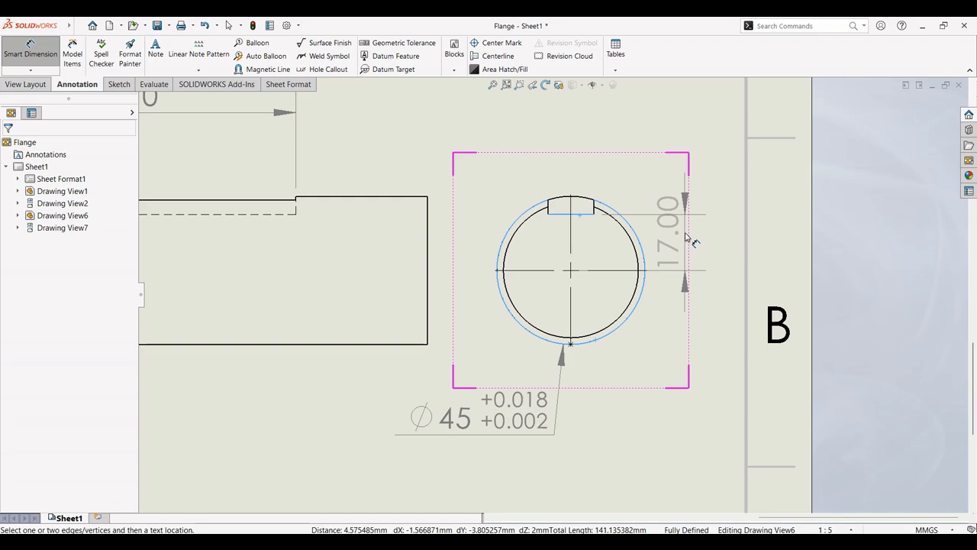
scroll(685, 238, "up", 4)
scroll(529, 241, "down", 2)
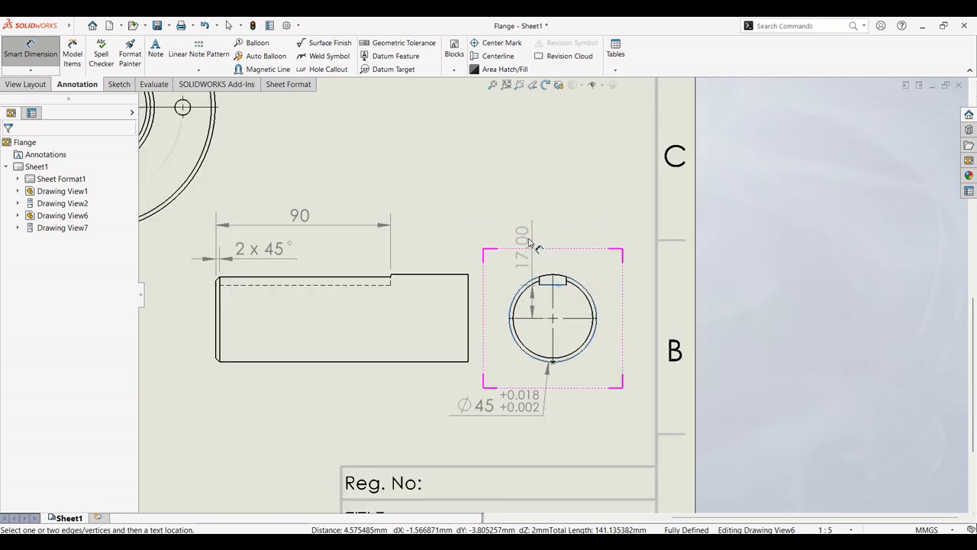
scroll(529, 241, "up", 2)
scroll(603, 284, "down", 1)
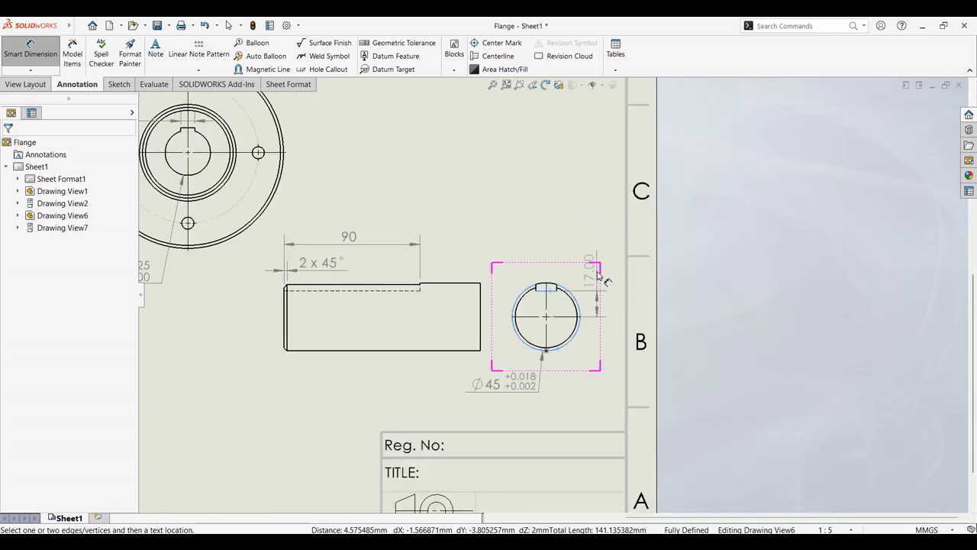
key("Escape")
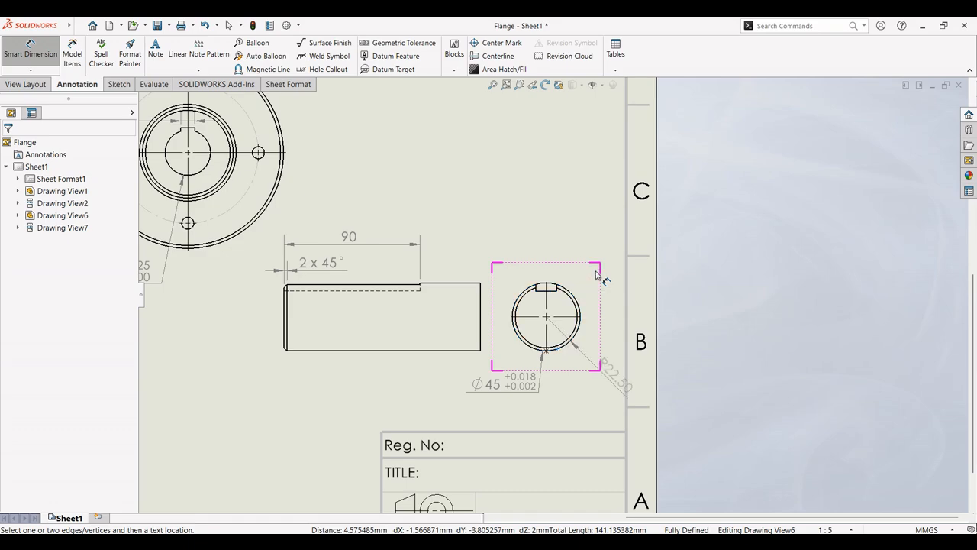
key("Escape")
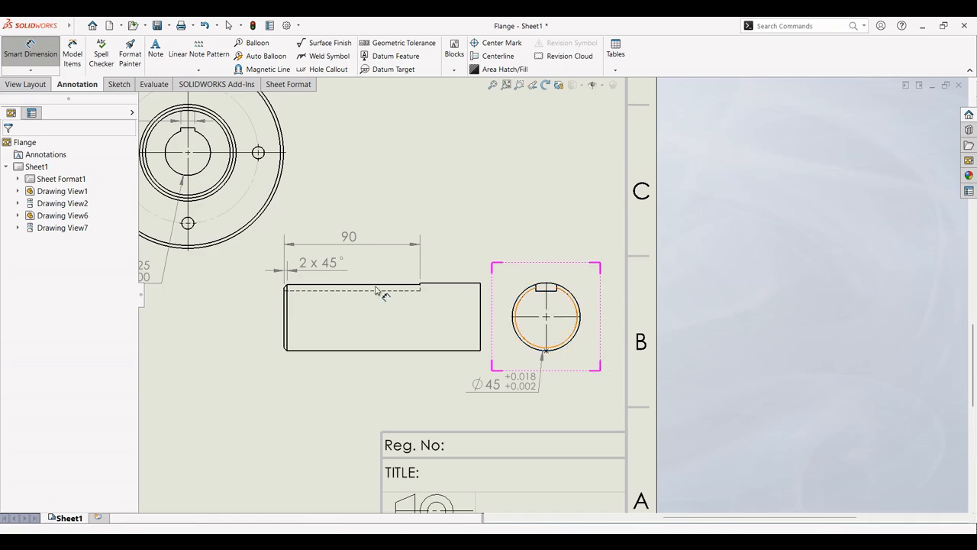
- Dimension from the keyway floor to the lowest point of the outer circle in the shaft's end view
scroll(376, 290, "up", 3)
scroll(329, 282, "down", 5)
scroll(922, 368, "up", 8)
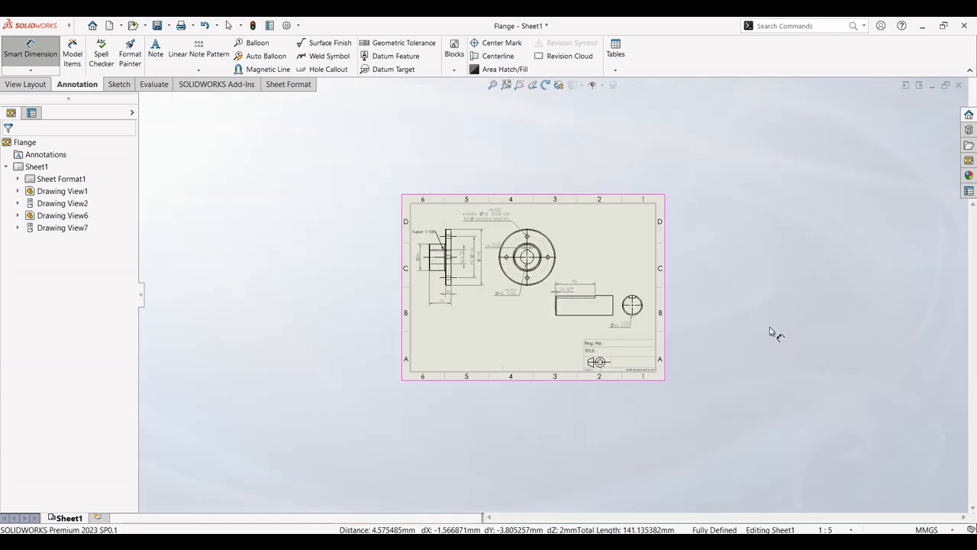
scroll(634, 307, "down", 8)
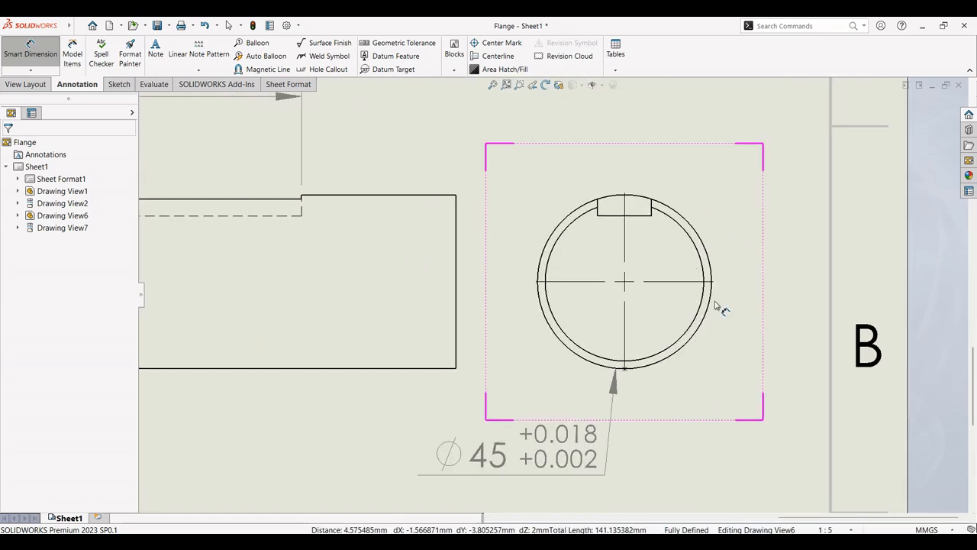
scroll(716, 305, "down", 2)
left_click(611, 201)
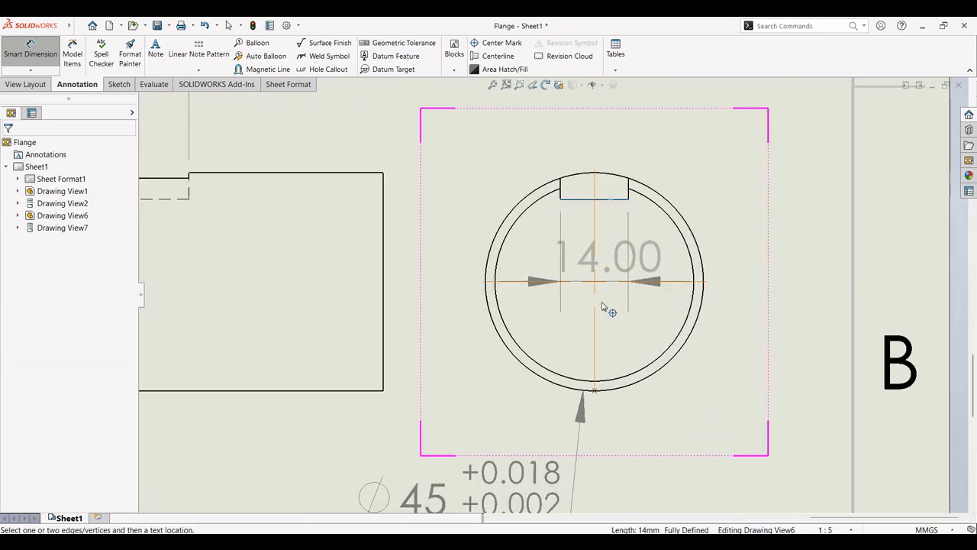
left_click(597, 391)
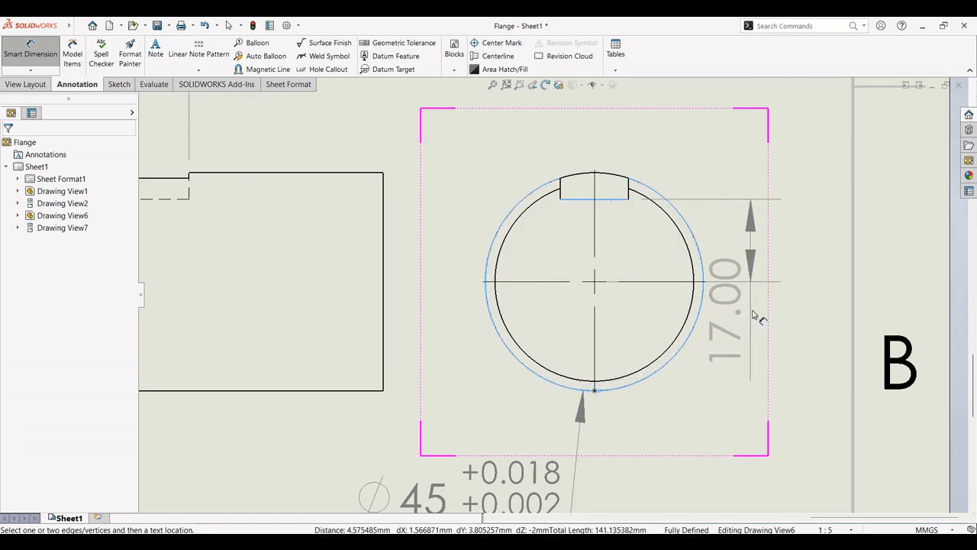
- Cancel the pending keyway dimension and check the shaft section's dimensions in the lab manual PDF in Adobe Reader
scroll(749, 303, "up", 2)
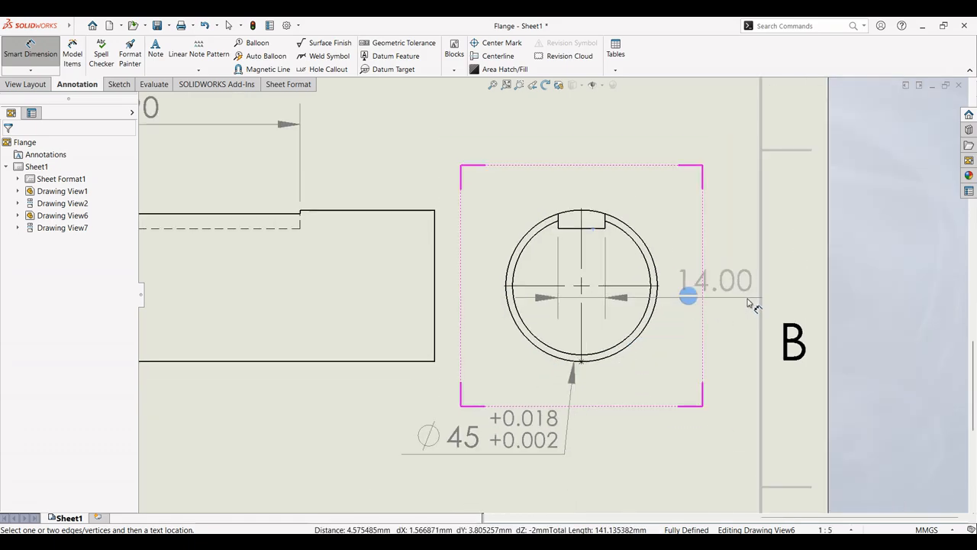
key("Escape")
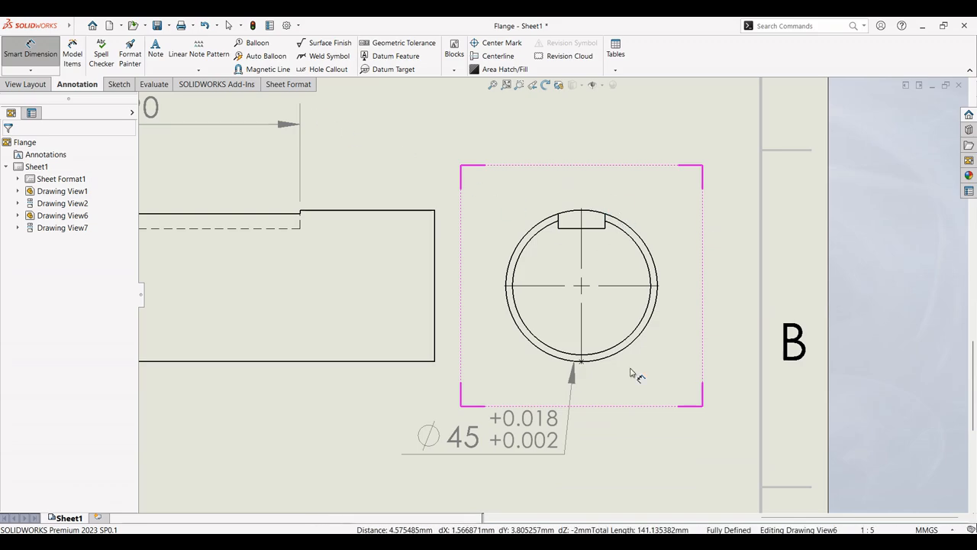
key("alt+Tab")
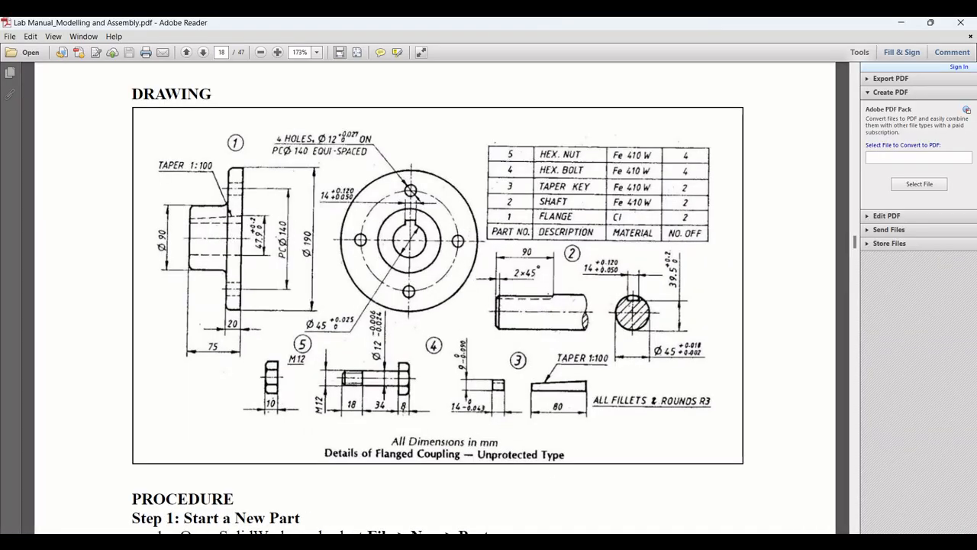
key("alt+Tab")
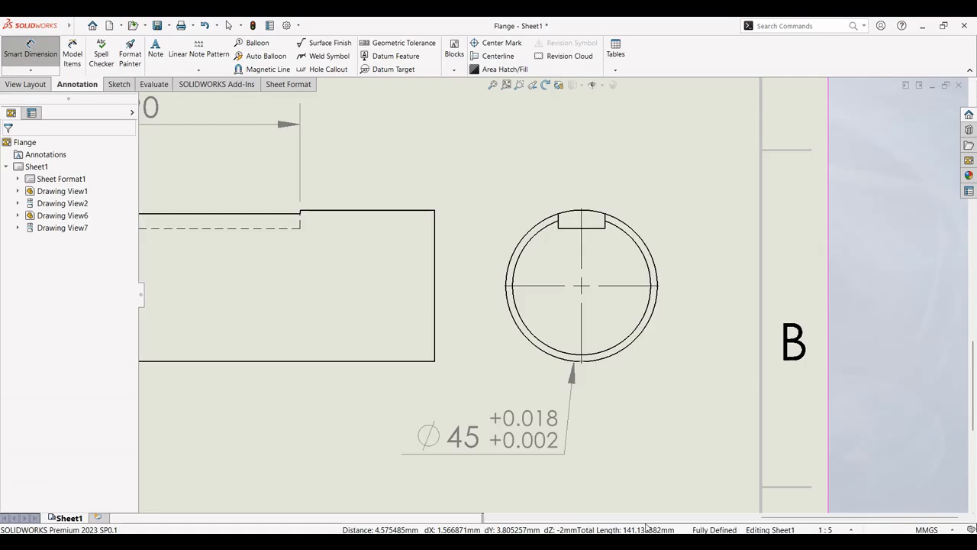
- Sketch a horizontal line about 12.7 mm long from the lowest point of the shaft end view's outer circle
left_click(119, 86)
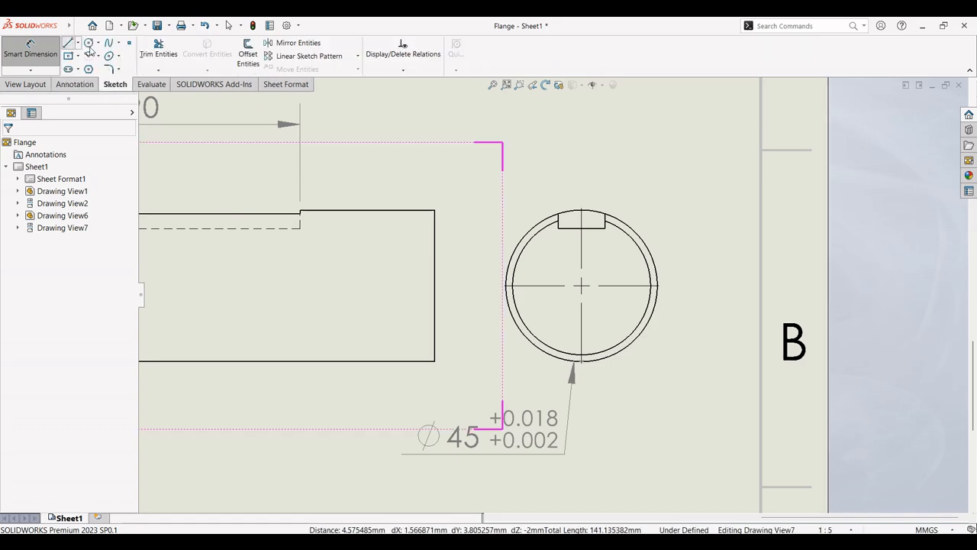
left_click(68, 43)
left_click(581, 360)
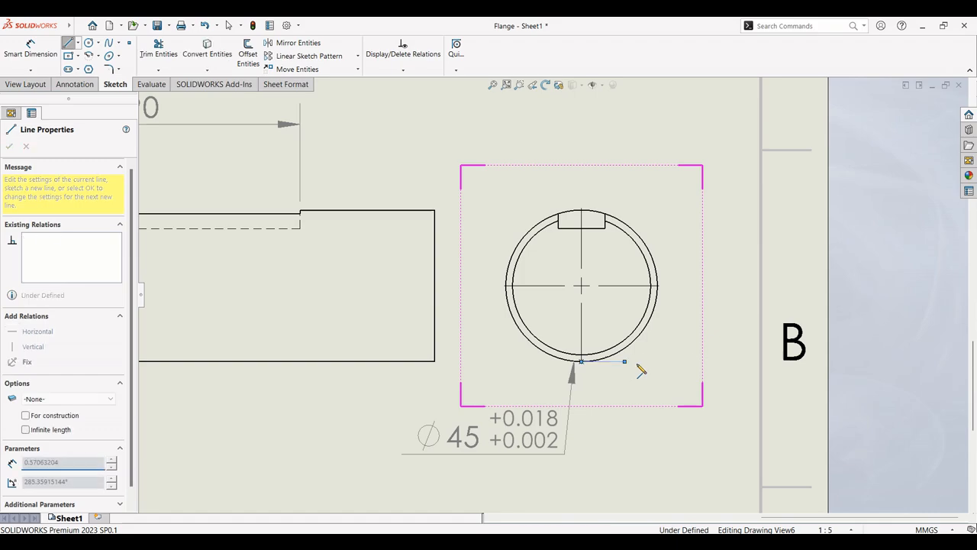
key("Escape")
- Add a driven vertical dimension between the keyway's bottom edge and the sketched line, placed beside the end view
left_click(29, 51)
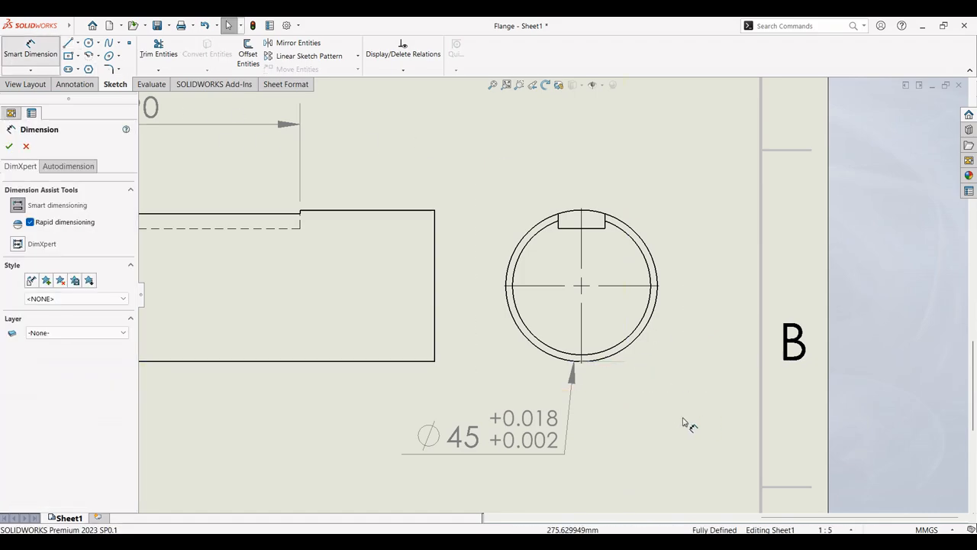
left_click(619, 363)
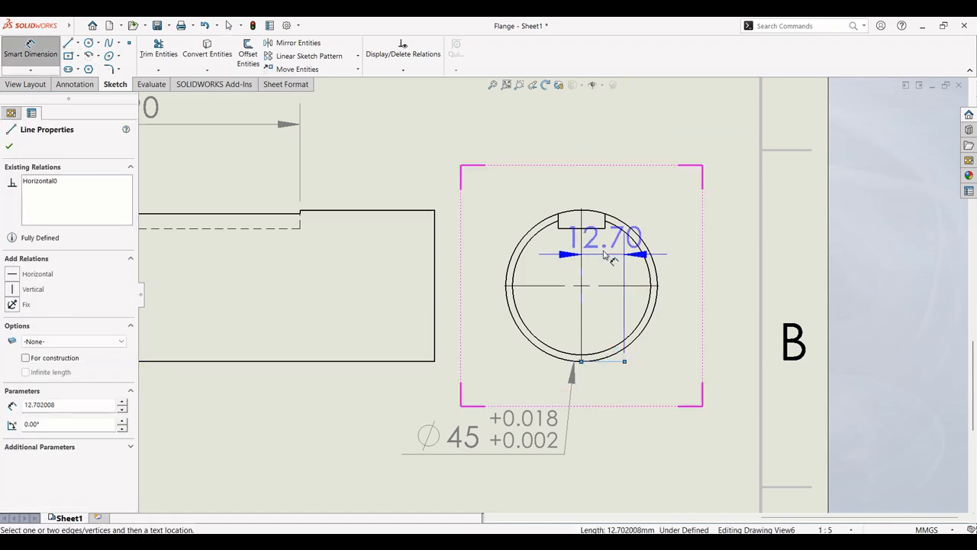
left_click(581, 227)
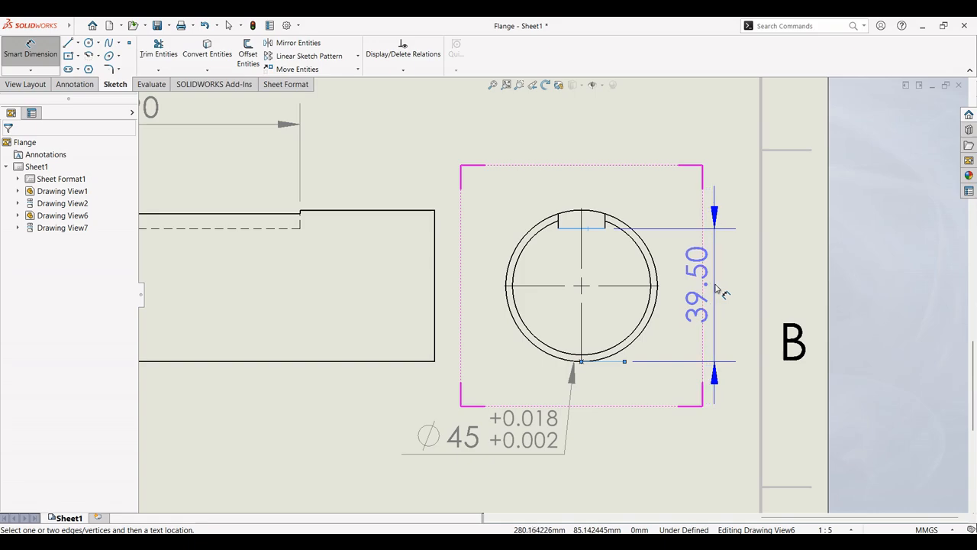
left_click(725, 315)
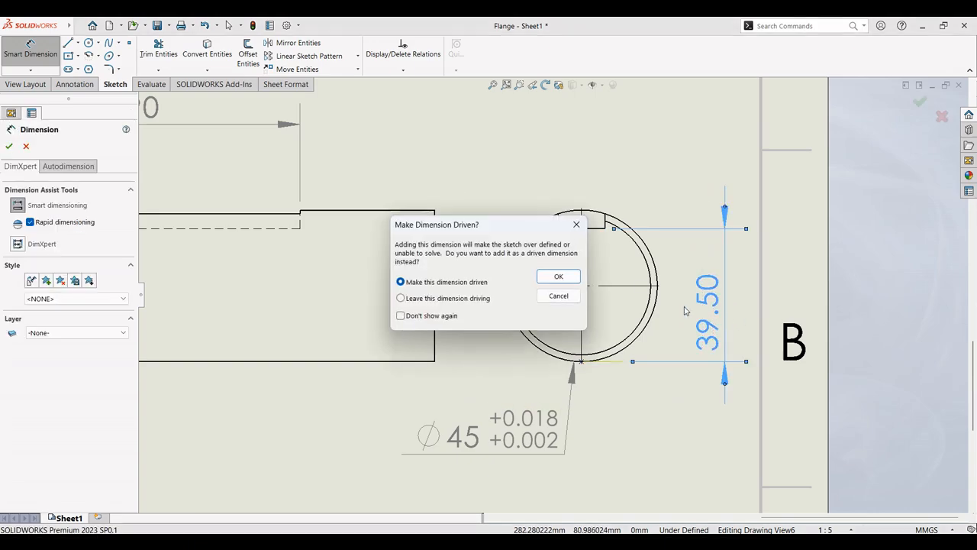
left_click(558, 278)
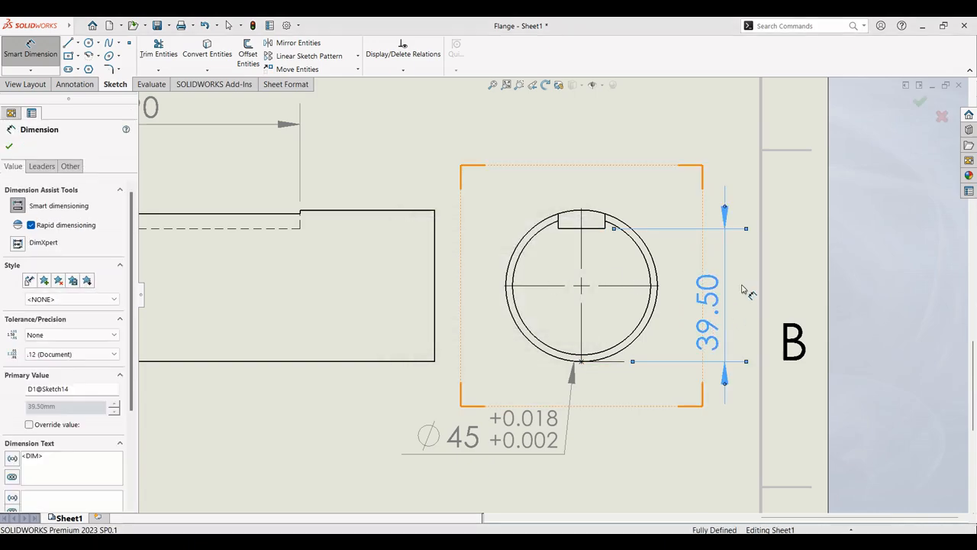
key("Escape")
- Following the lab manual PDF, give the vertical keyway dimension a Fit with tolerance type with an upper deviation of 0.20 mm
key("alt+Tab")
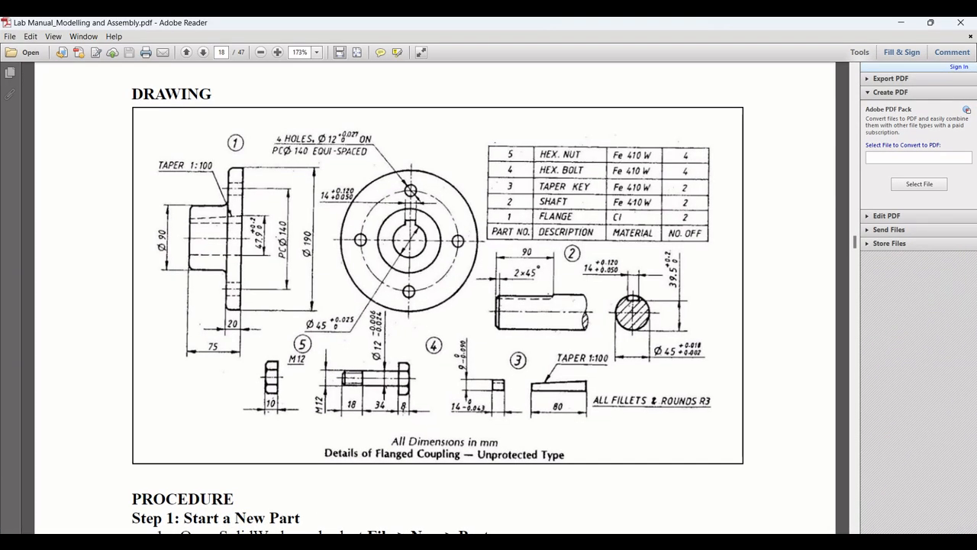
key("alt+Tab")
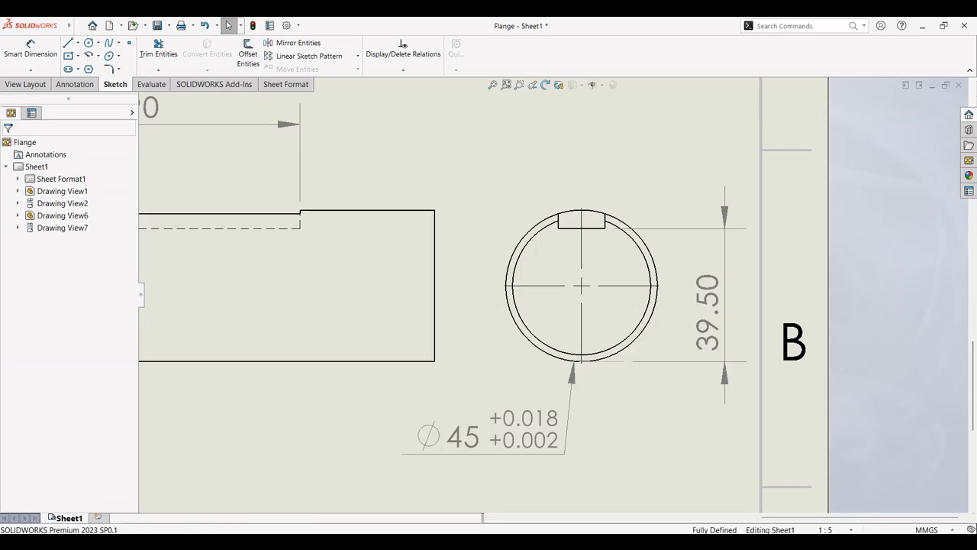
key("alt+Tab")
key("alt+Tab")
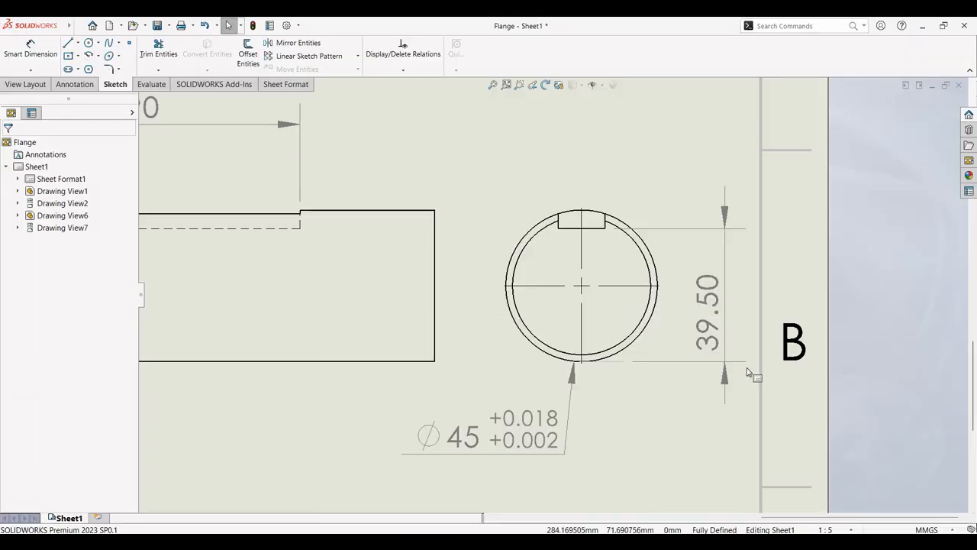
left_click(710, 315)
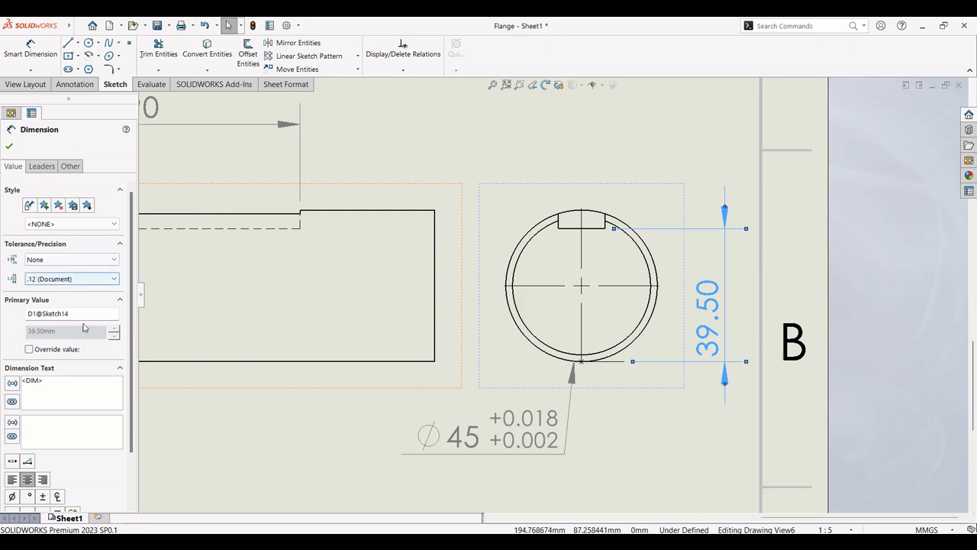
left_click(66, 259)
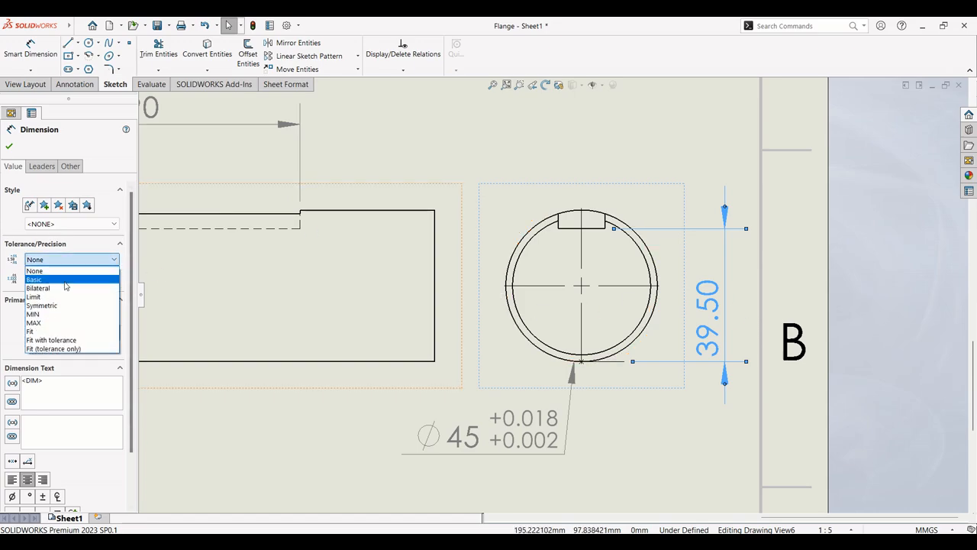
left_click(66, 336)
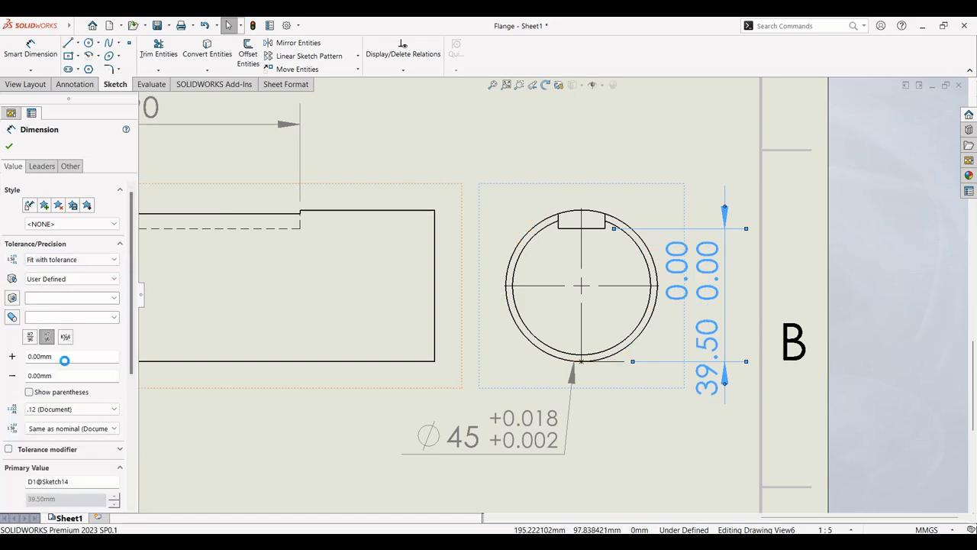
left_click(64, 360)
key("Return")
left_click(692, 545)
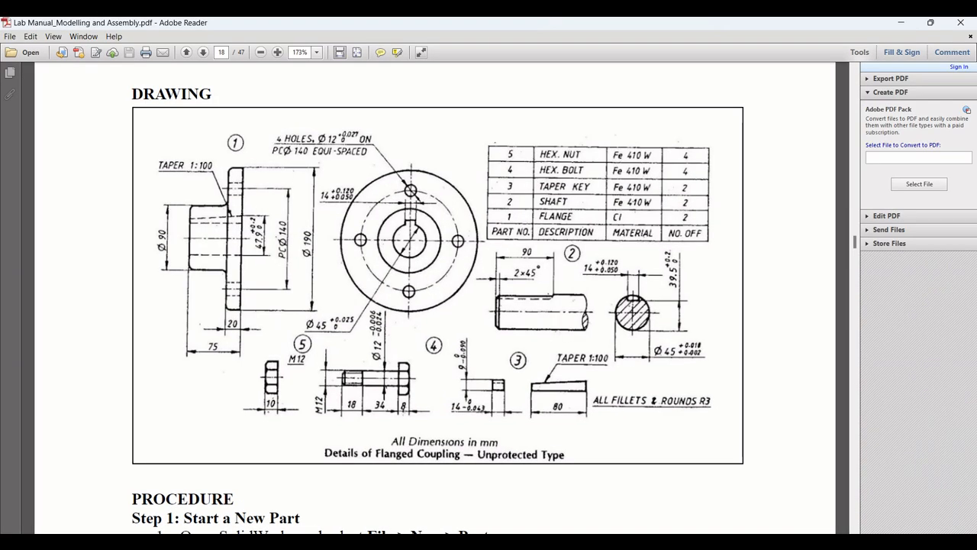
left_click(692, 545)
- Set both the primary precision and the tolerance precision of the vertical keyway dimension to .1
left_click(90, 410)
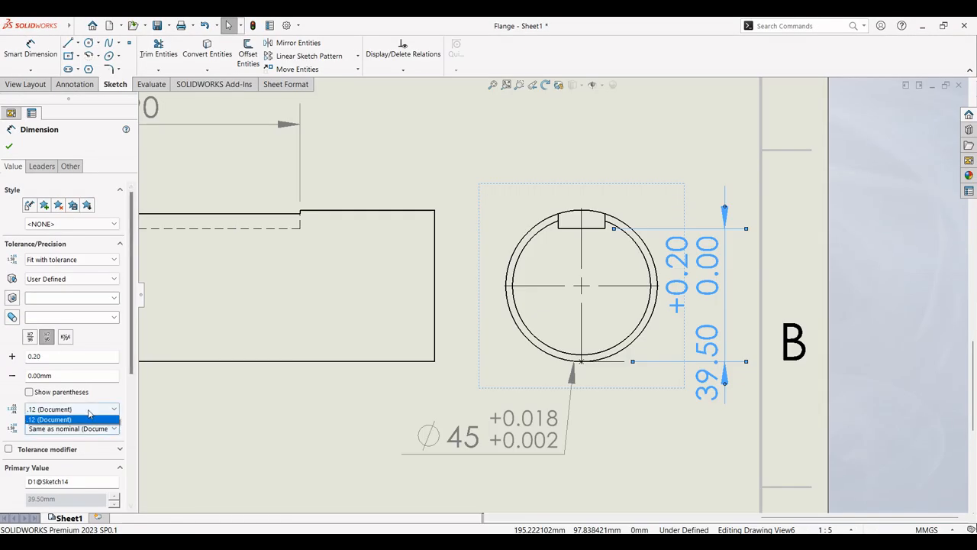
left_click(61, 429)
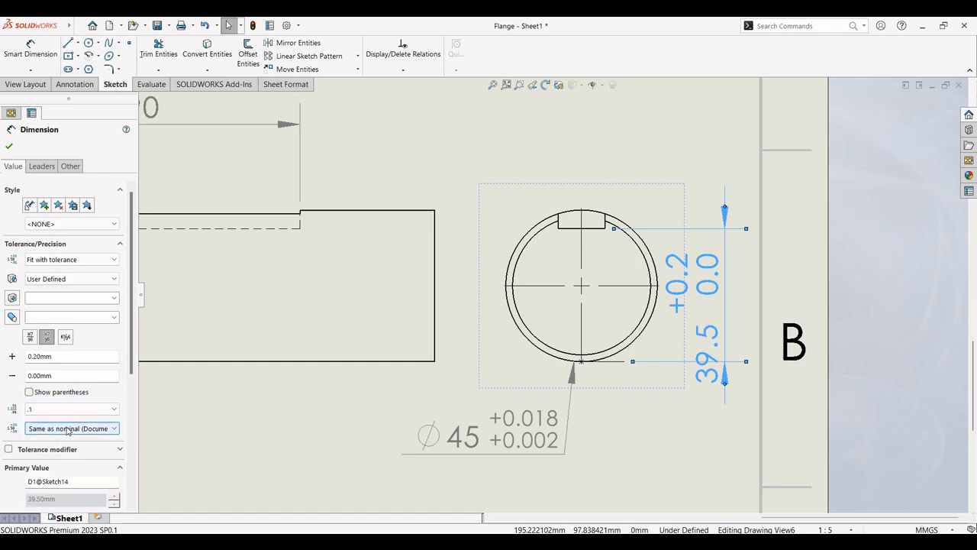
left_click(68, 429)
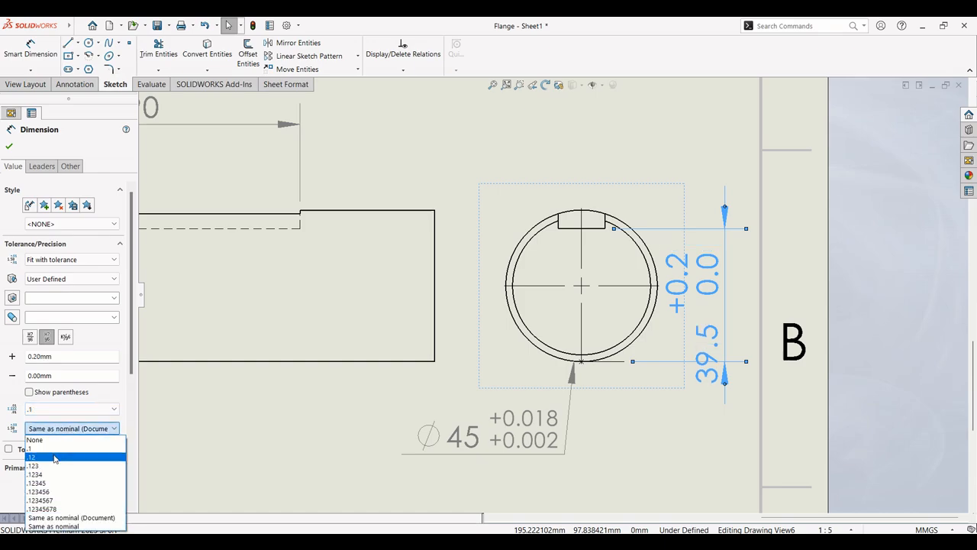
left_click(54, 457)
key("alt+Tab")
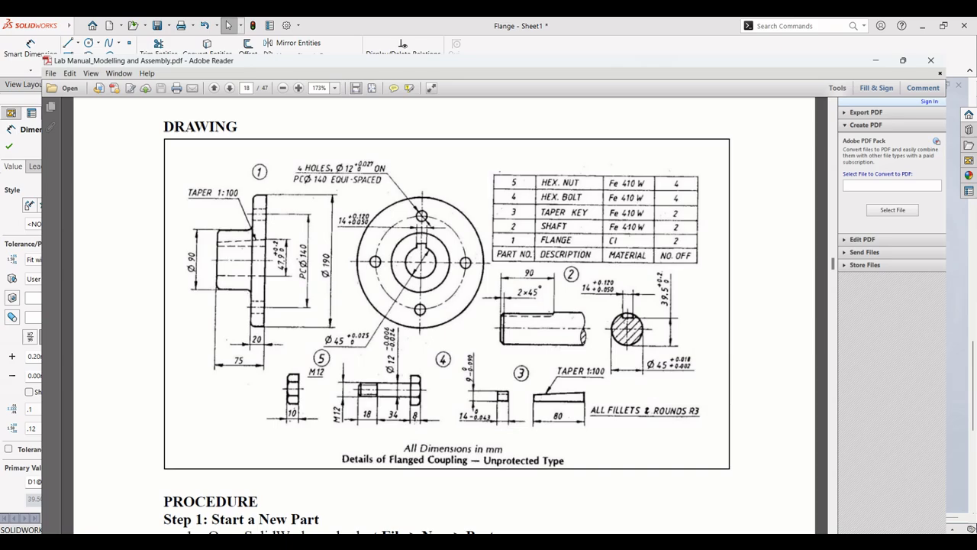
key("alt+Tab")
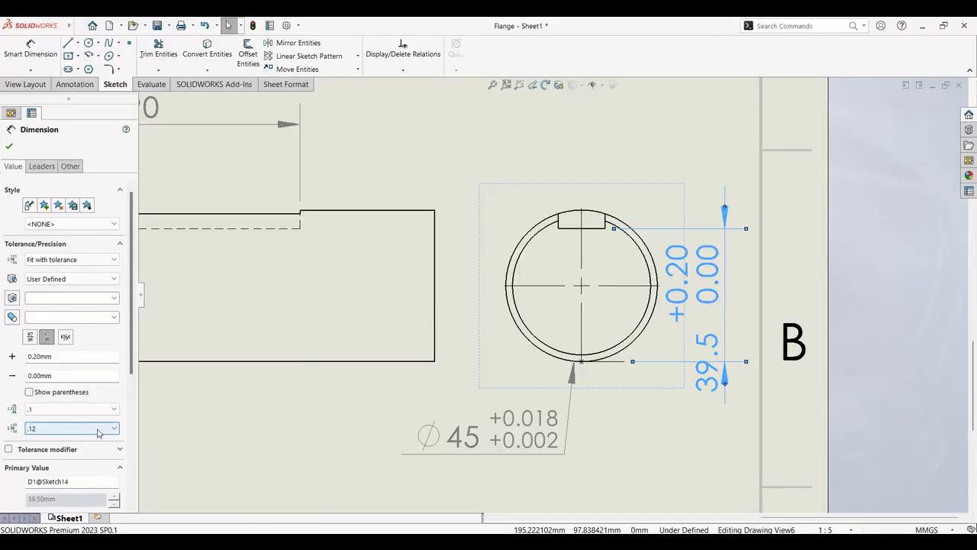
left_click(68, 428)
left_click(46, 451)
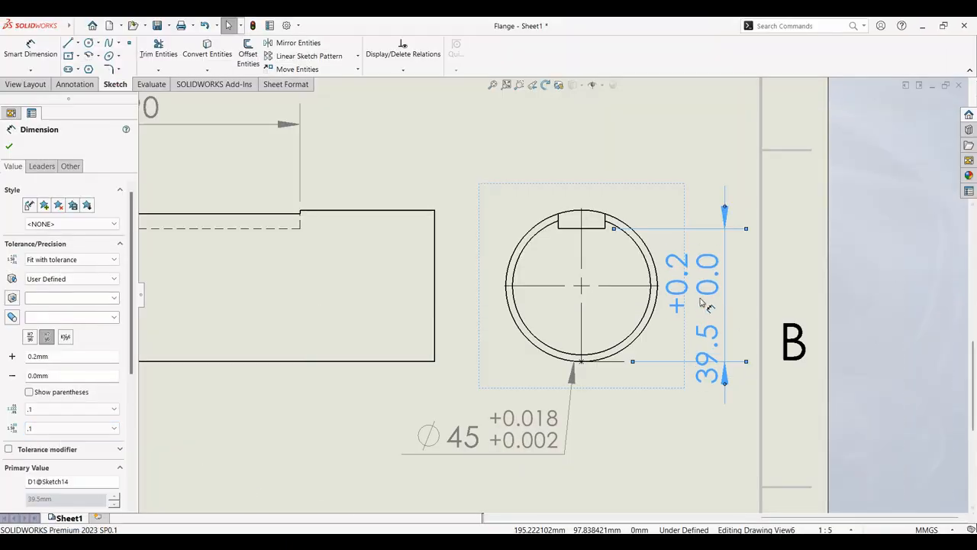
- Shift the vertical keyway dimension slightly outward and set its tolerance font height to 2.5 mm
left_click_drag(701, 303, 721, 267)
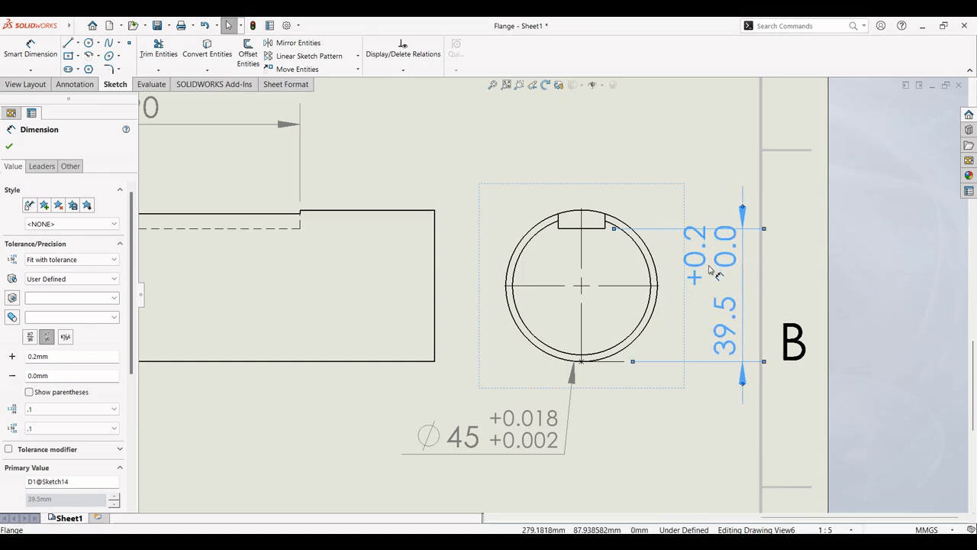
left_click(71, 168)
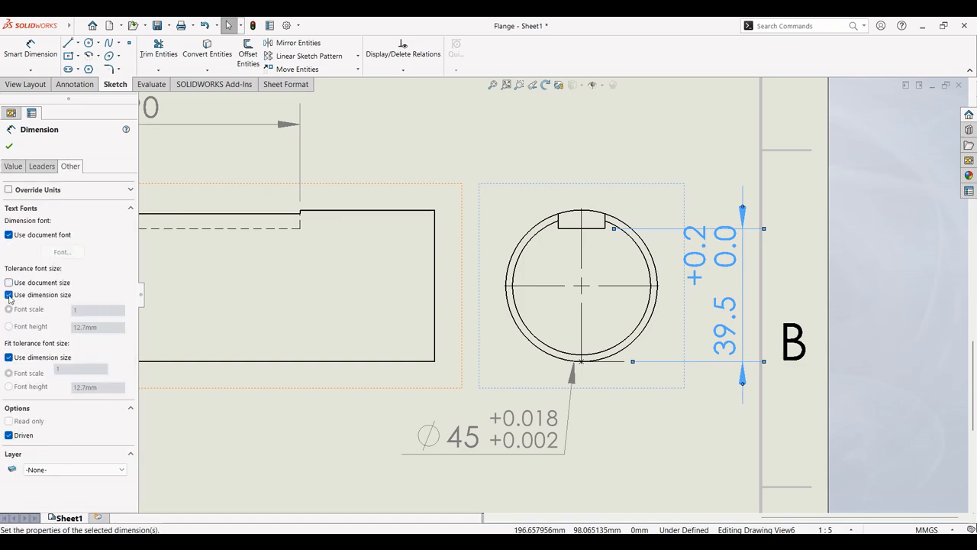
left_click(9, 295)
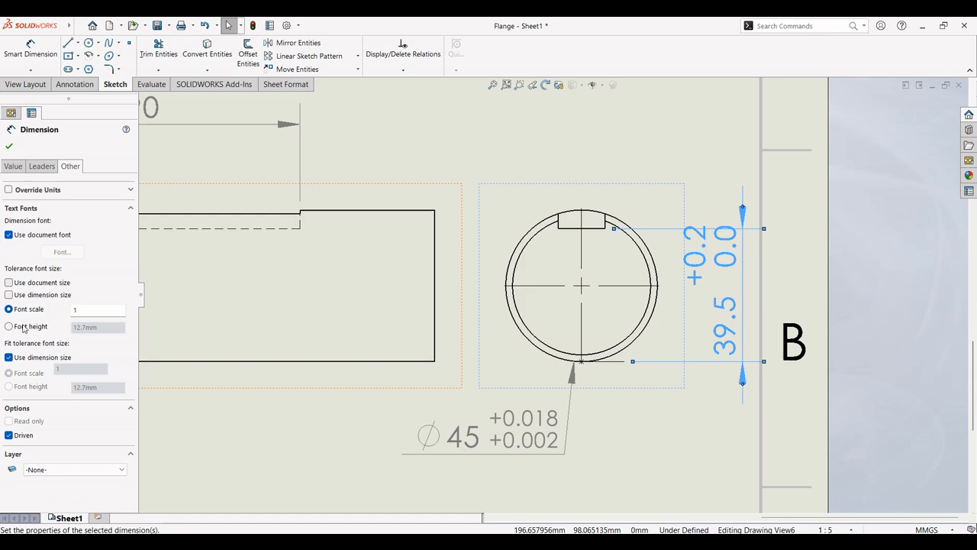
left_click(24, 327)
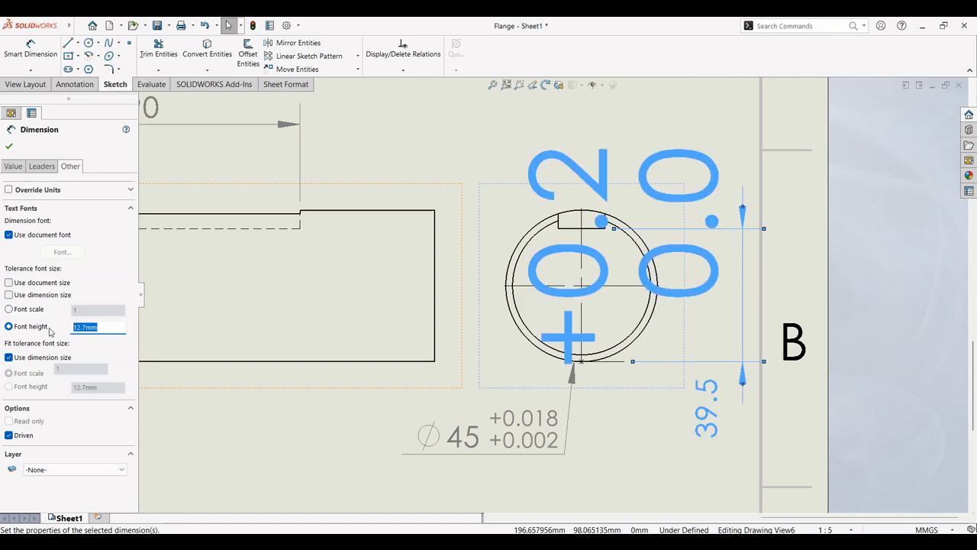
type("2.5")
key("Return")
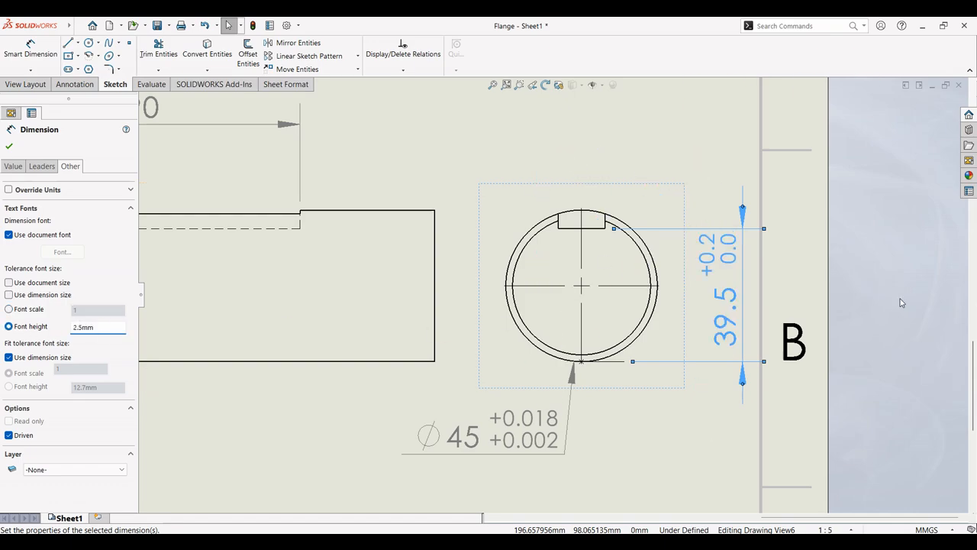
- Move the vertical keyway dimension's text above its upper extension line, closer to the end view, and compare it with the lab manual PDF
left_click_drag(734, 319, 708, 195)
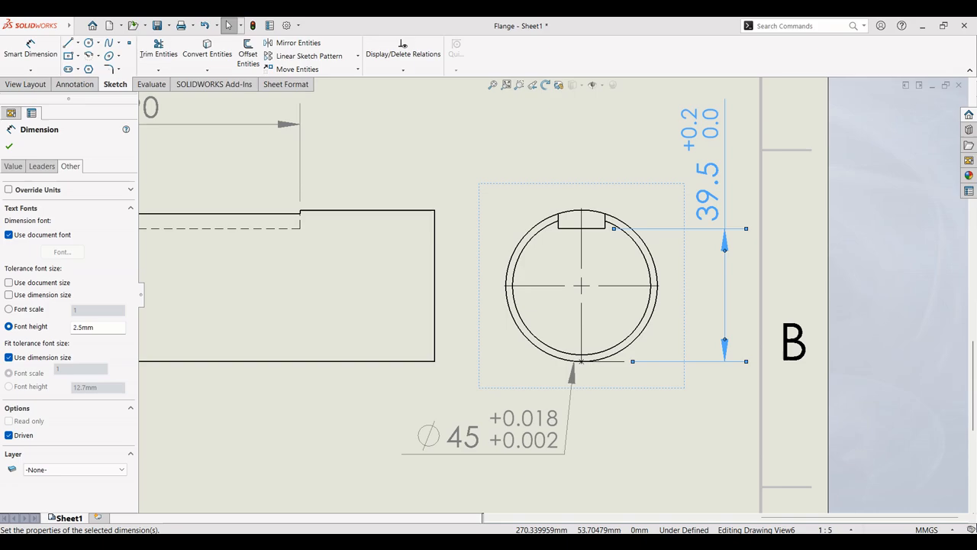
key("alt+Tab")
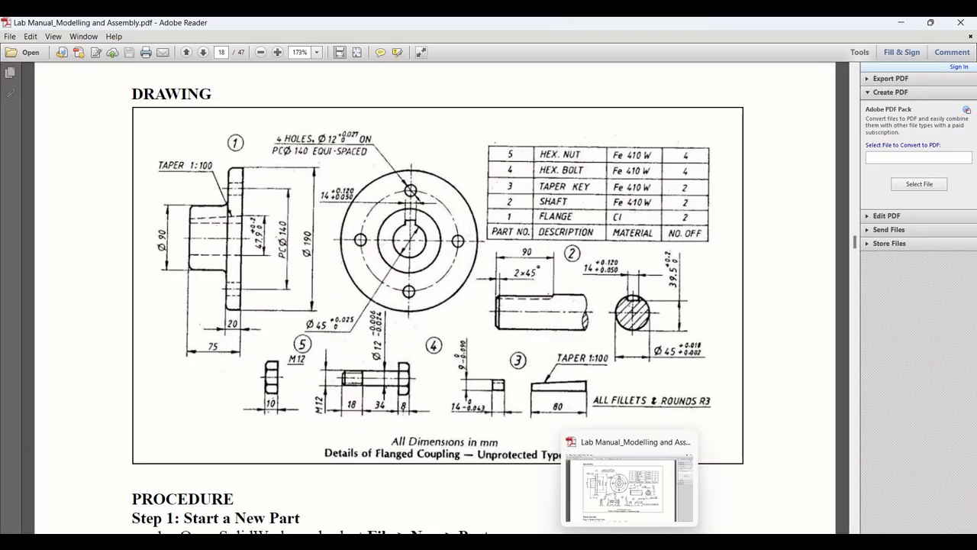
key("alt+Tab")
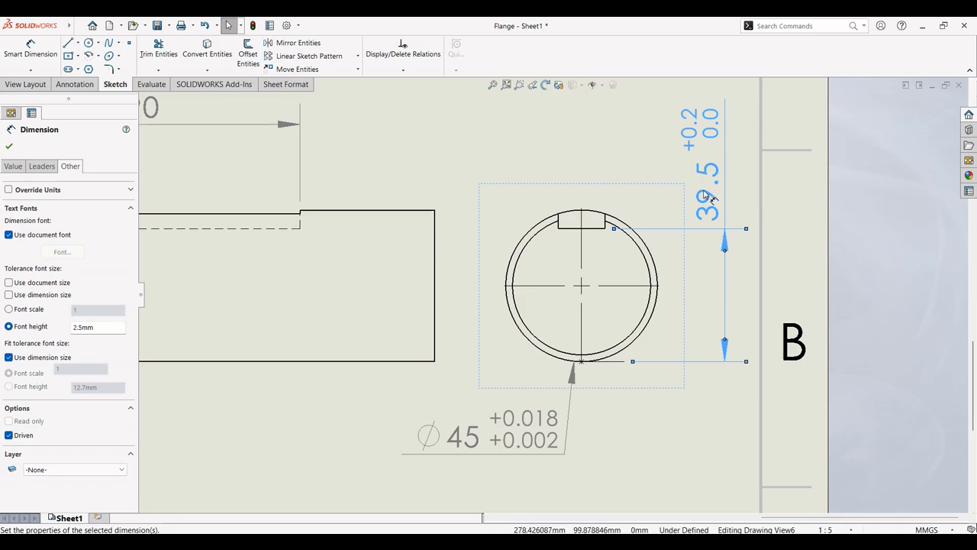
mouse_move(710, 199)
left_mouse_down()
mouse_move(689, 195)
mouse_move(698, 190)
left_mouse_up()
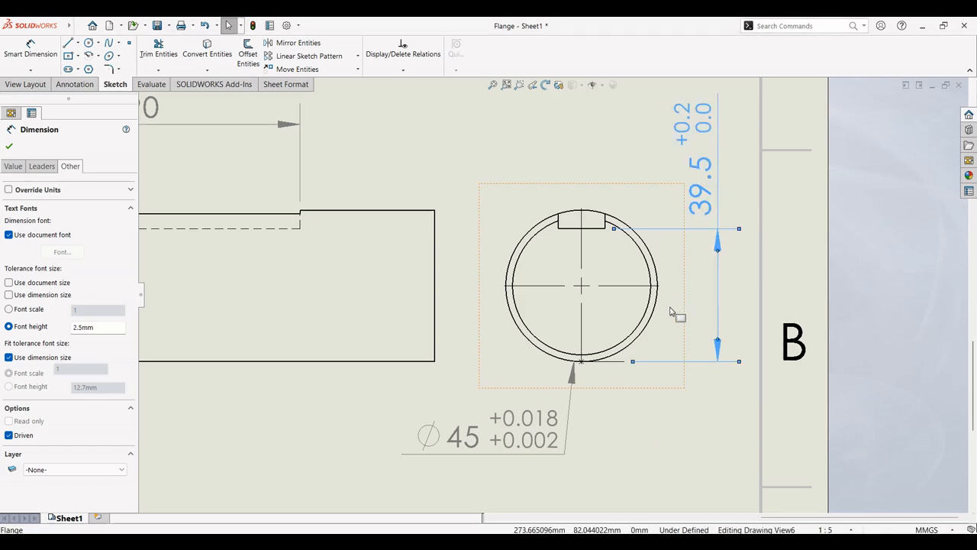
key("Escape")
scroll(620, 190, "up", 2)
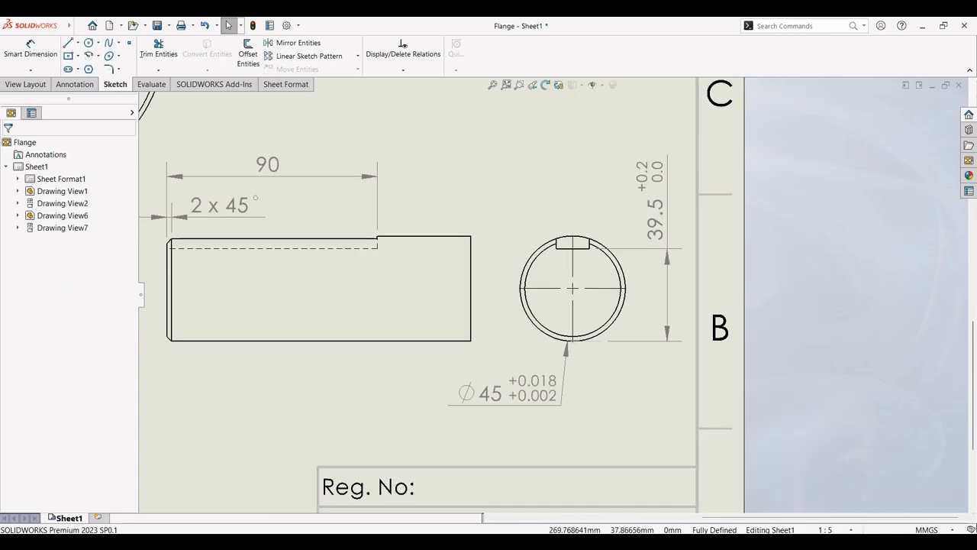
key("alt+Tab")
key("alt+Tab")
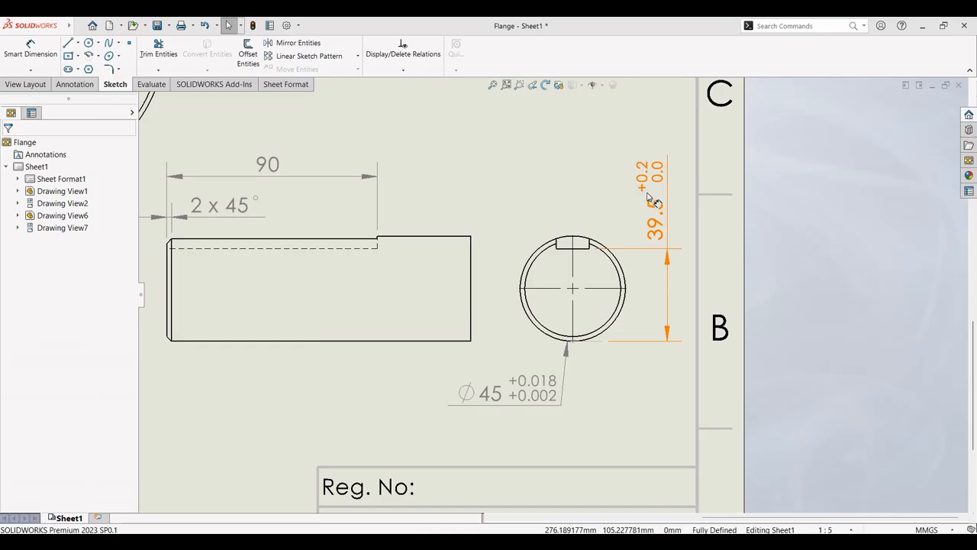
- Dimension the keyway width in the shaft's end view, placing the text above and to the left of the view
left_click(19, 58)
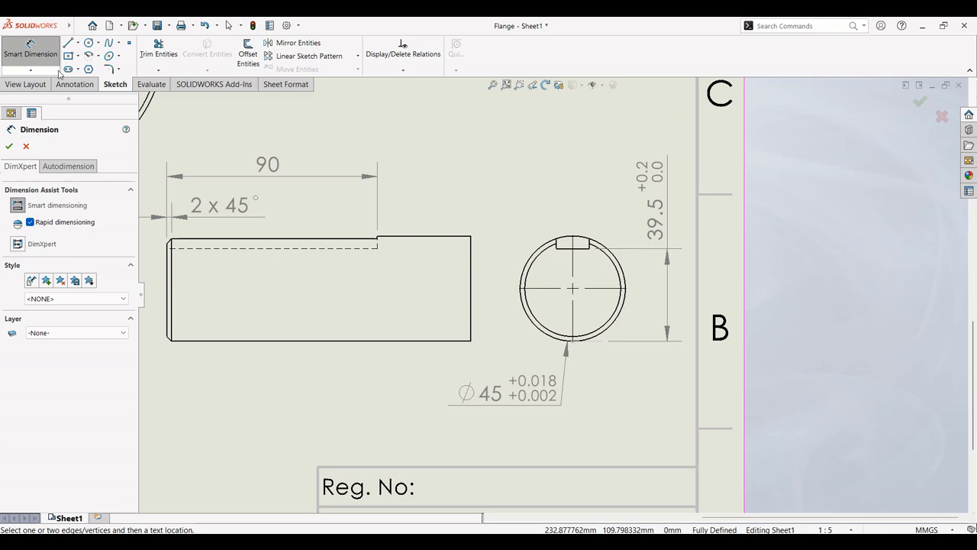
left_click(77, 84)
left_click(12, 46)
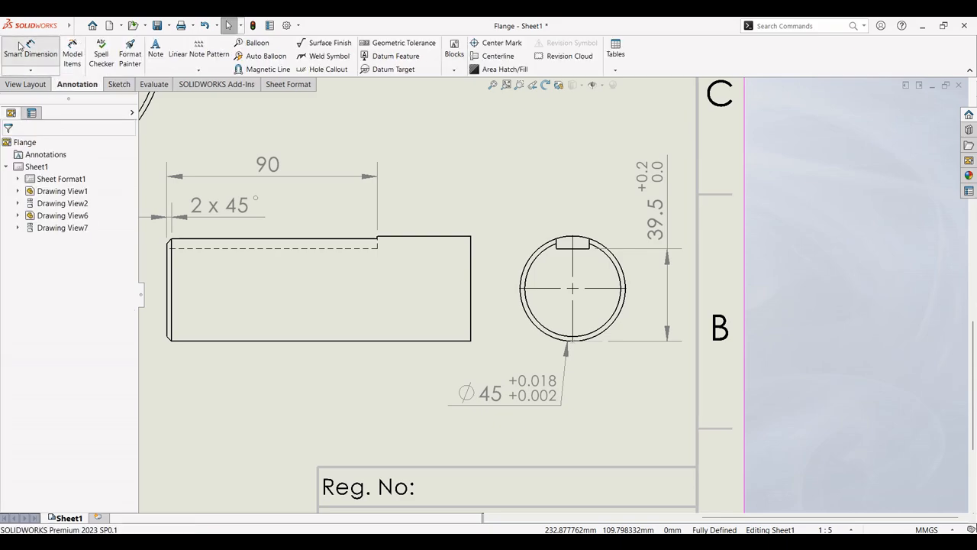
left_click(29, 47)
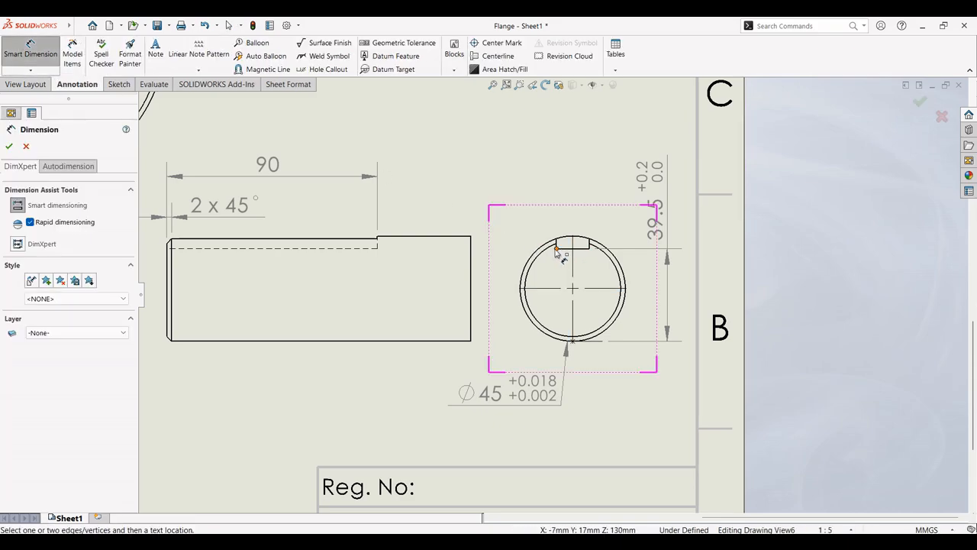
left_click(592, 253)
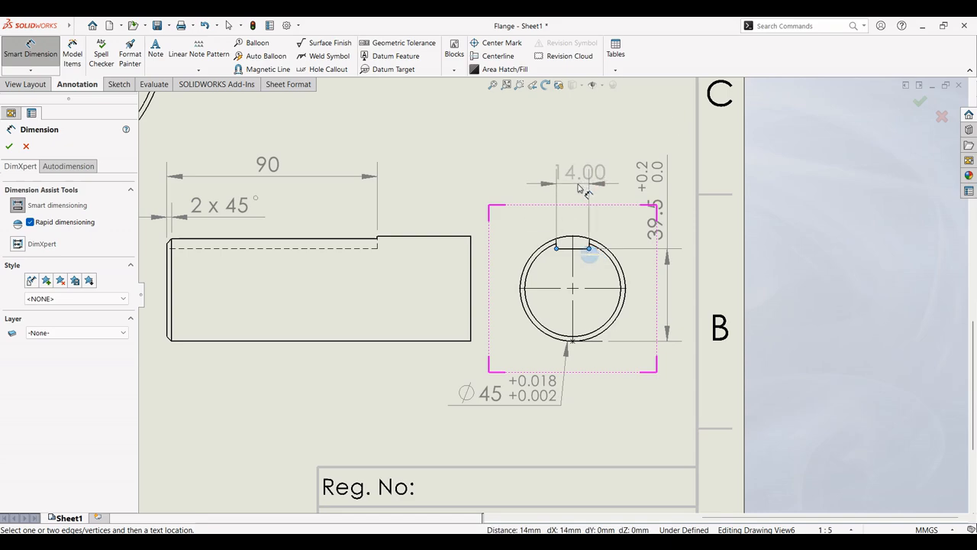
left_click(494, 212)
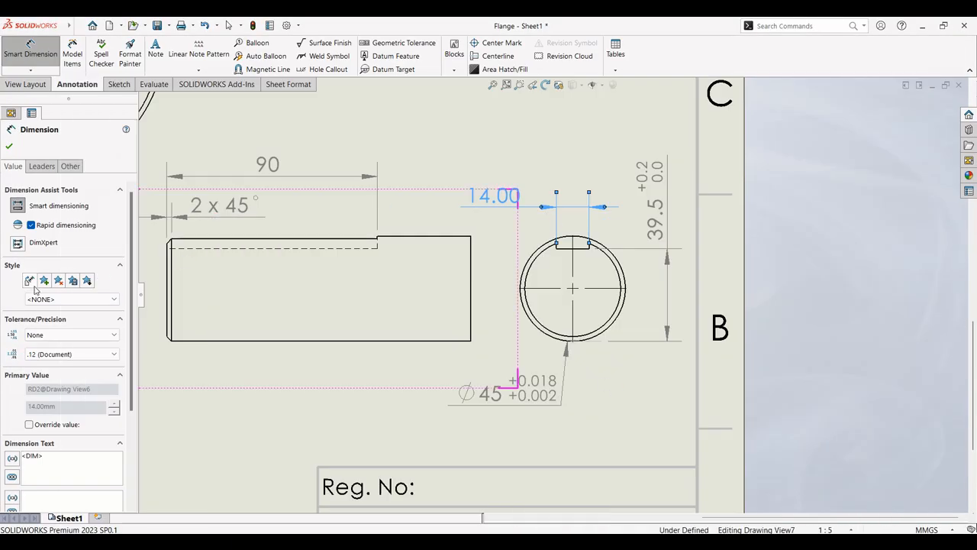
- Give the keyway width dimension a Fit with tolerance type with deviations of 0.12 and -0.05 mm, consulting the lab manual PDF
left_click(72, 334)
left_click(61, 417)
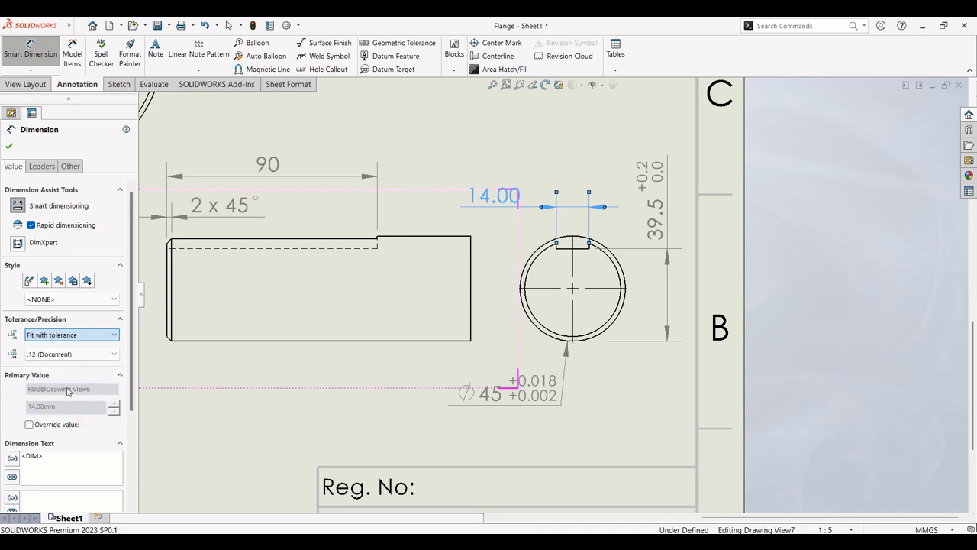
left_click(66, 432)
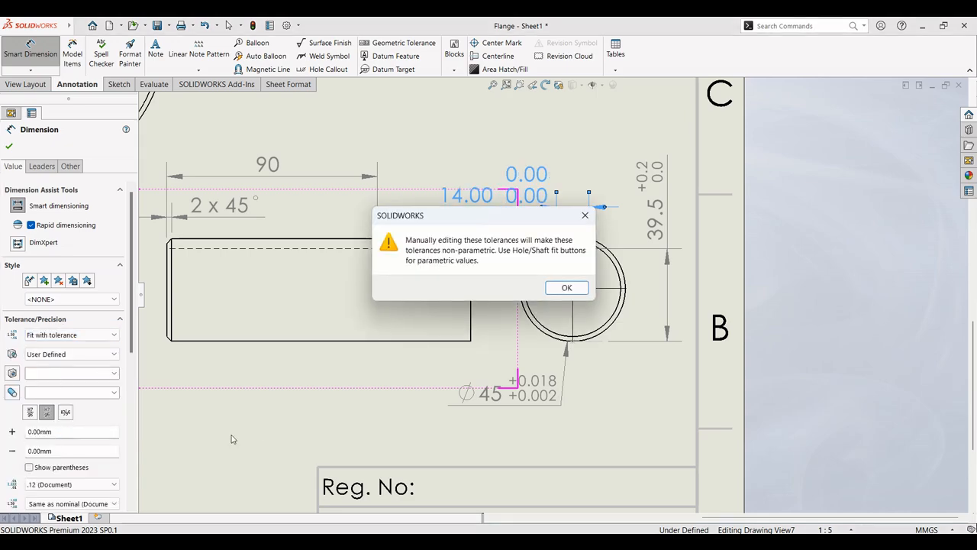
left_click(566, 287)
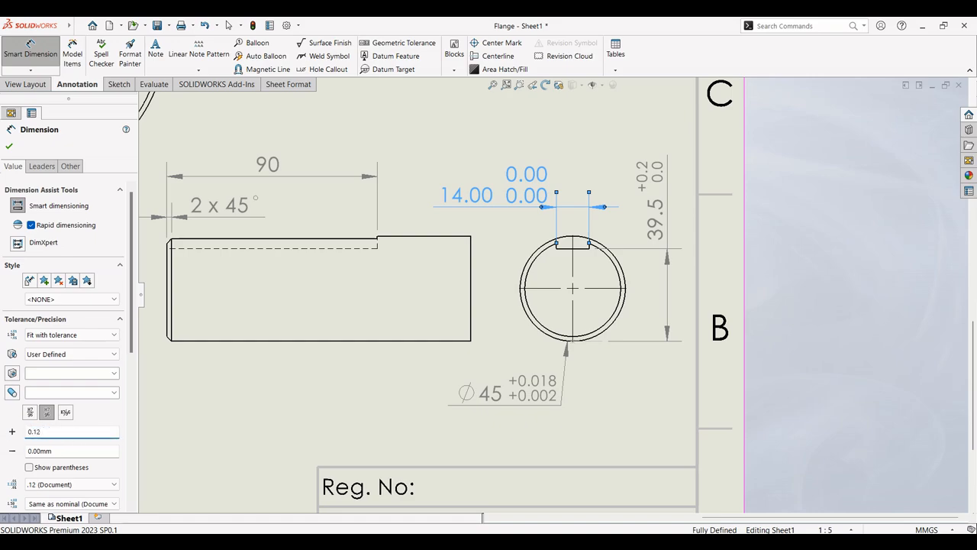
left_click_drag(65, 450, 47, 456)
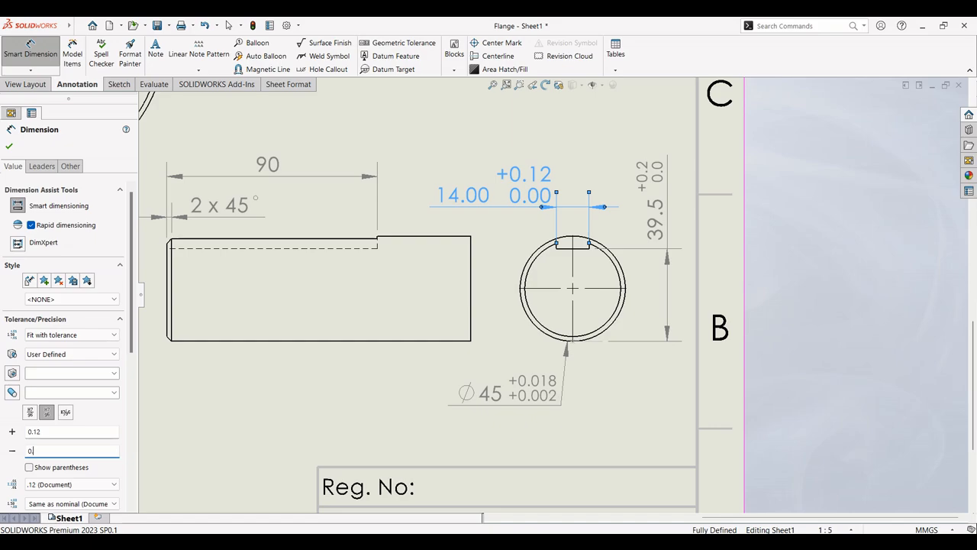
key("alt+Tab")
key("alt+Tab")
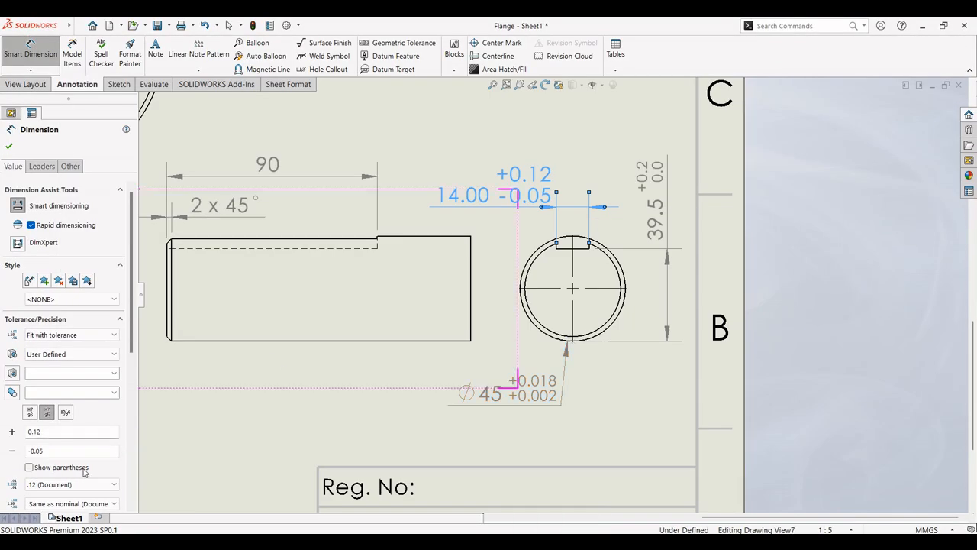
- Set the keyway width dimension's tolerance precision to .123 and its primary precision to None, checking against the lab manual PDF
scroll(84, 463, "down", 3)
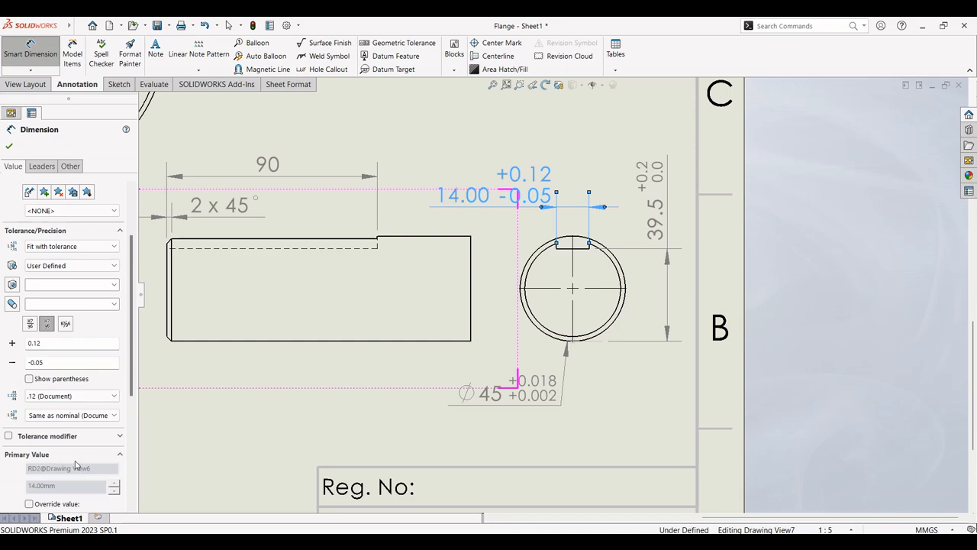
left_click(46, 415)
left_click(35, 454)
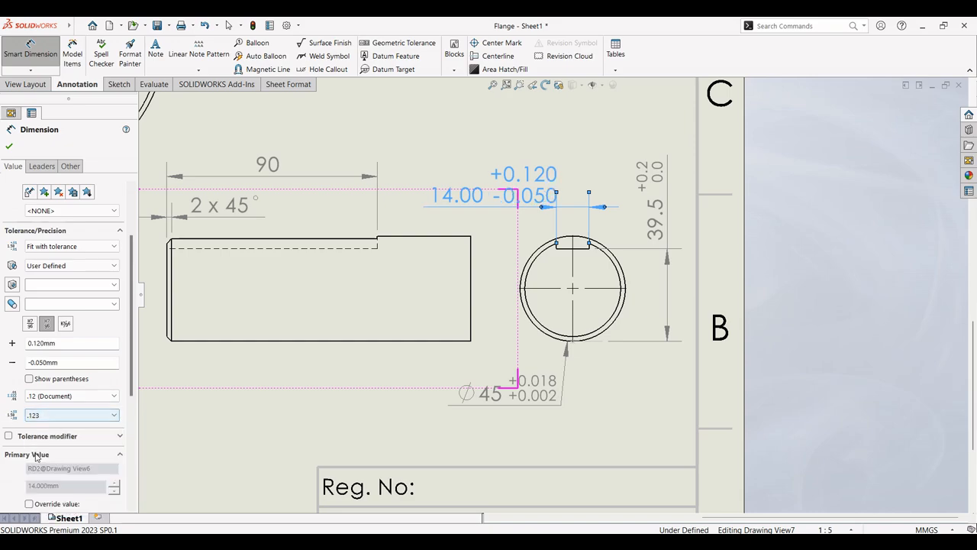
left_click(51, 404)
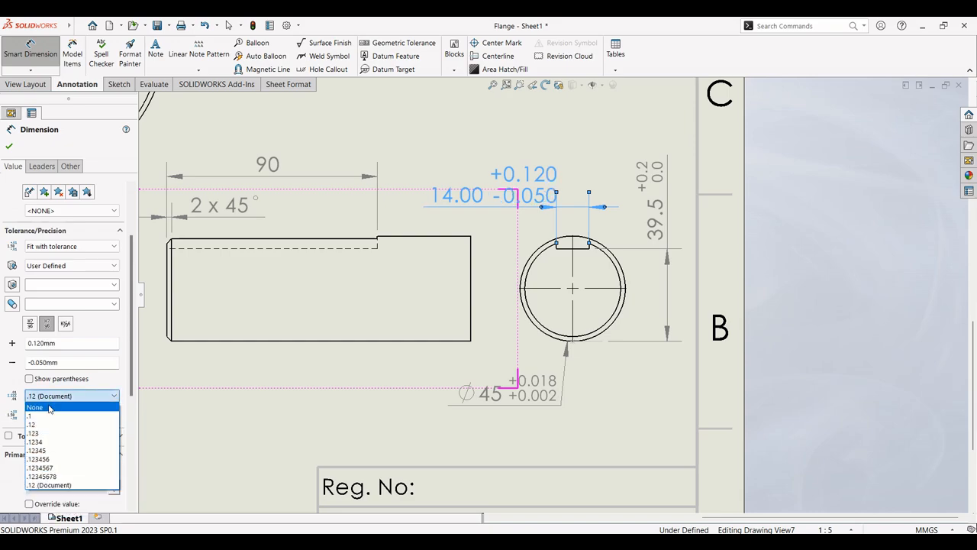
left_click(46, 413)
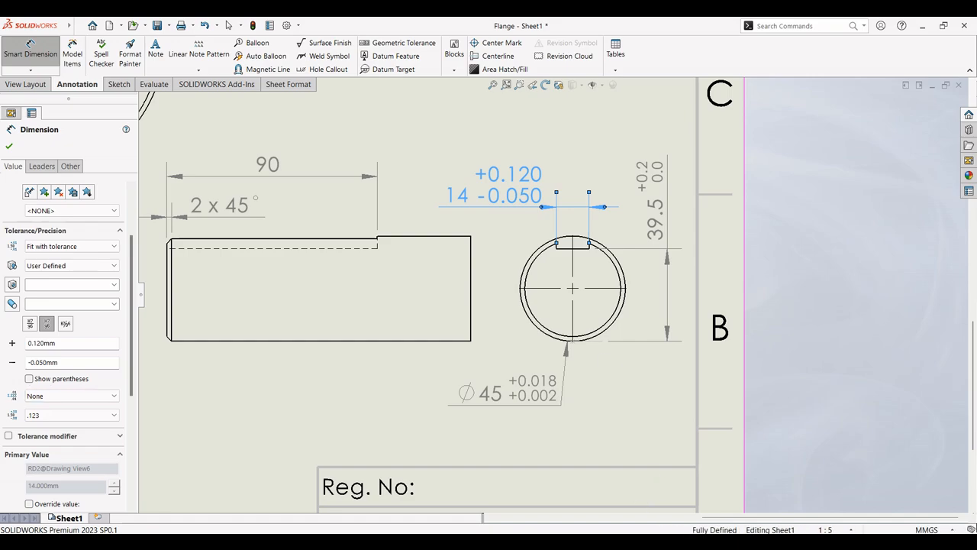
key("alt+Tab")
key("alt+Tab")
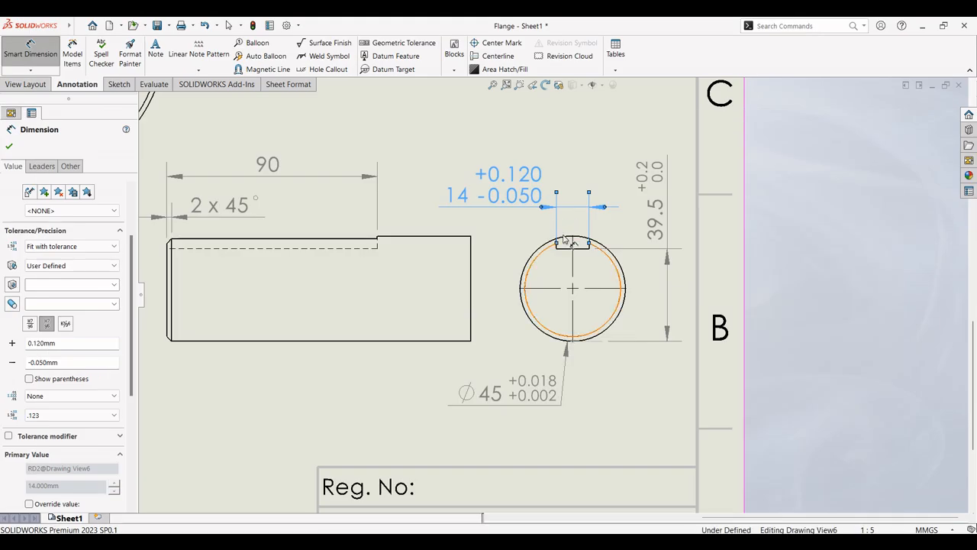
- Set the keyway width dimension's tolerance font height to 2.5 mm instead of the document size and finish dimensioning
left_click(71, 166)
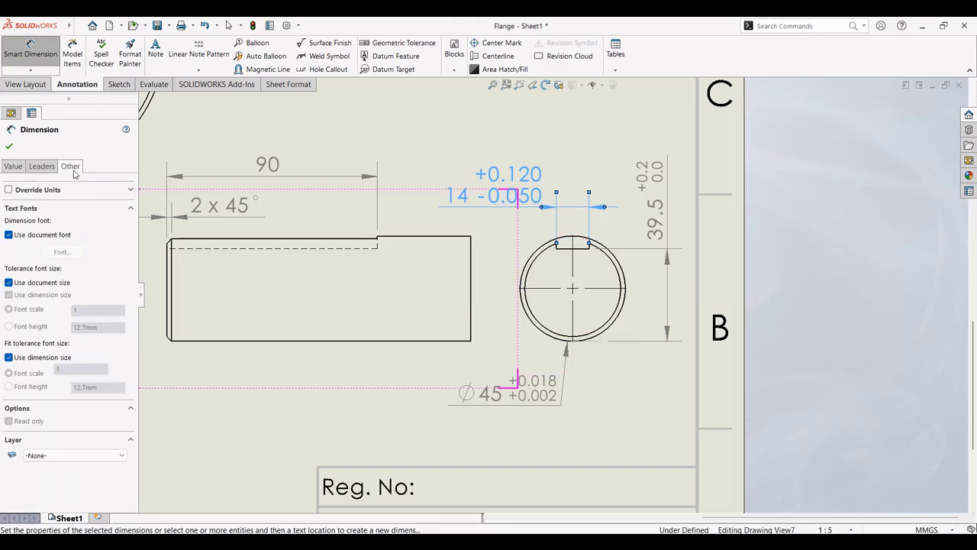
left_click(23, 284)
left_click(28, 328)
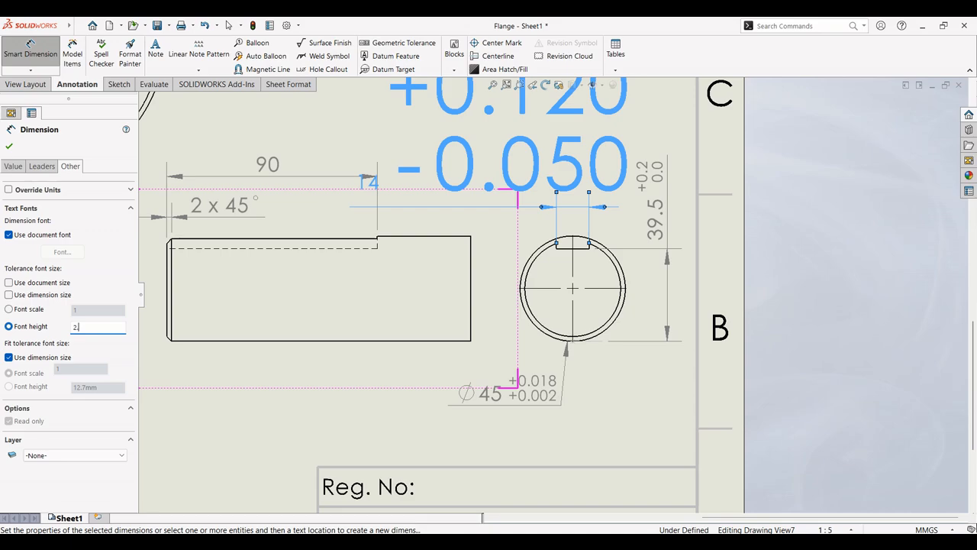
key("Return")
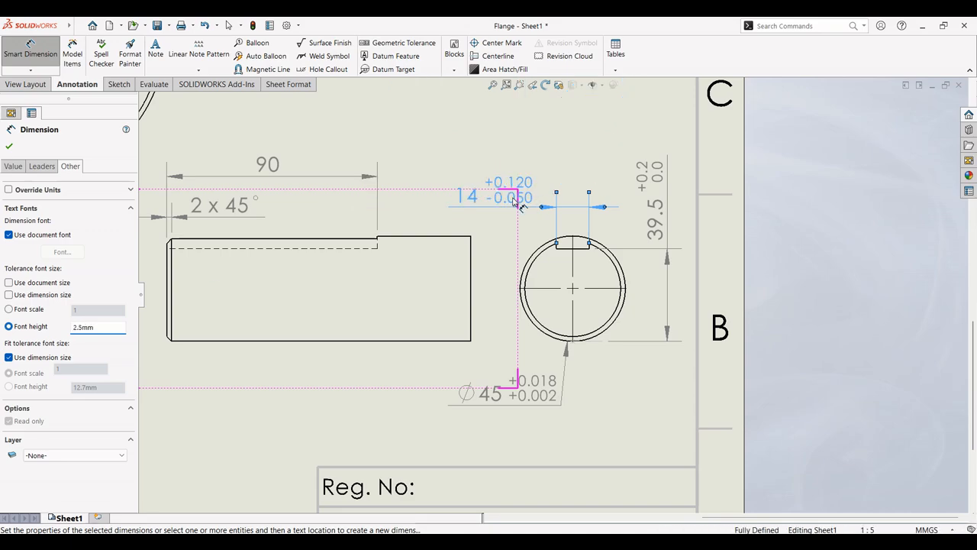
key("Escape")
key("Escape")
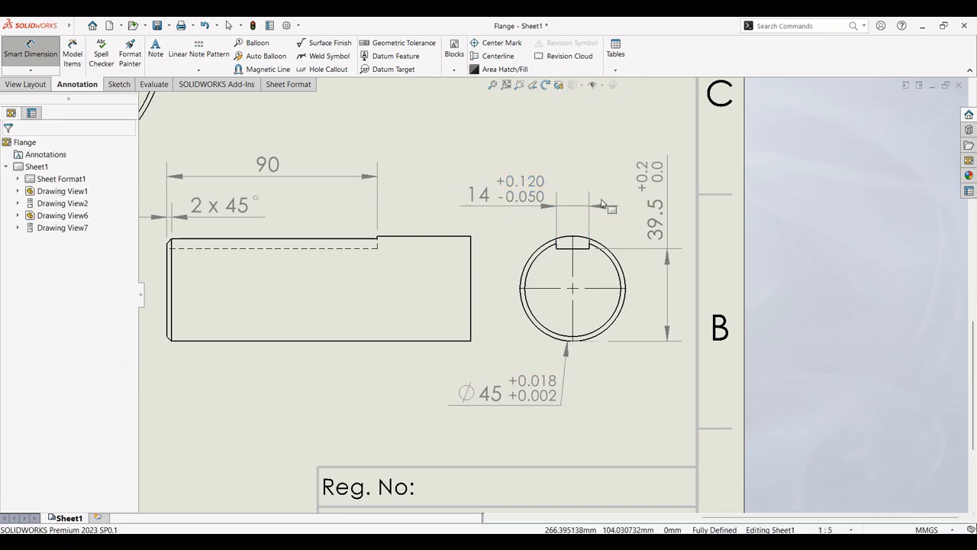
- Review the flange and shaft views on the whole sheet against the flanged coupling drawing in the lab manual PDF
scroll(561, 223, "up", 2)
scroll(537, 261, "up", 5)
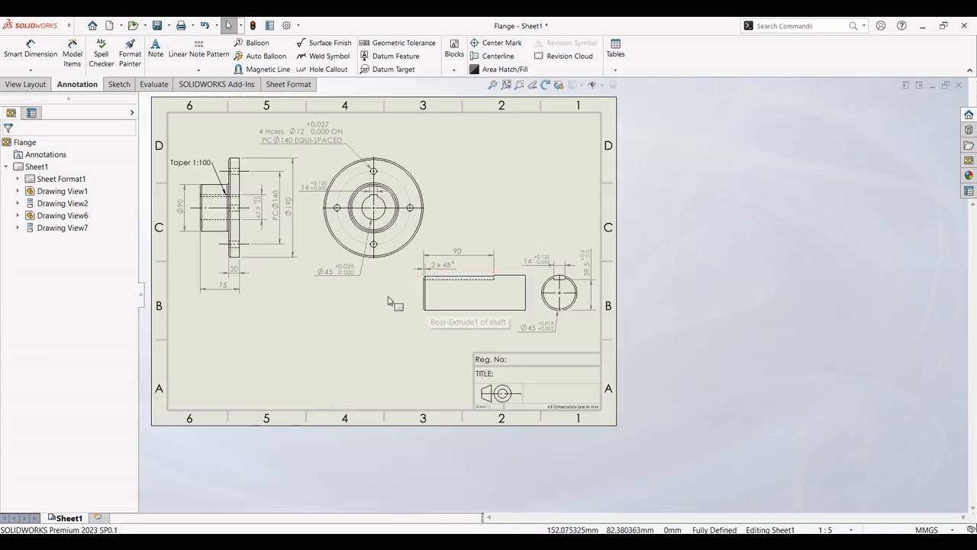
scroll(305, 194, "down", 3)
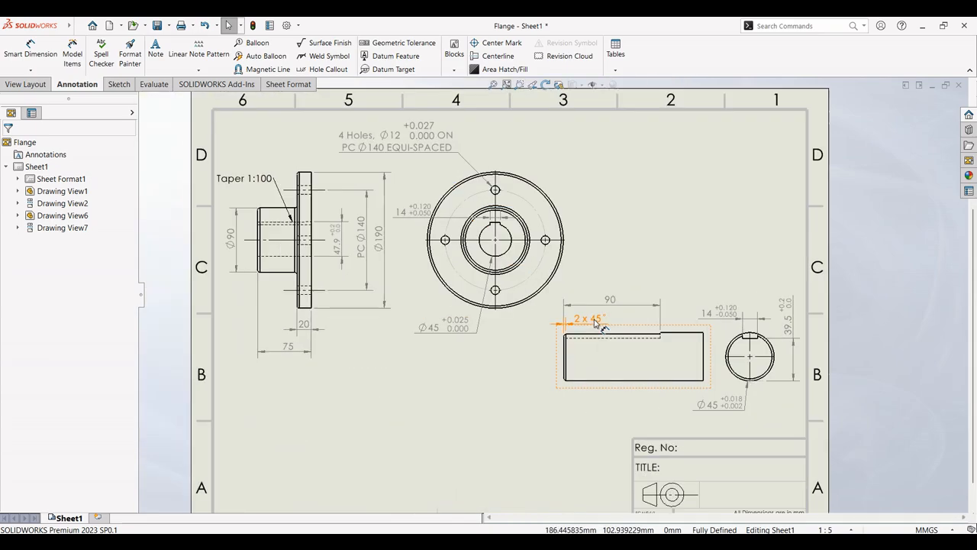
mouse_move(629, 541)
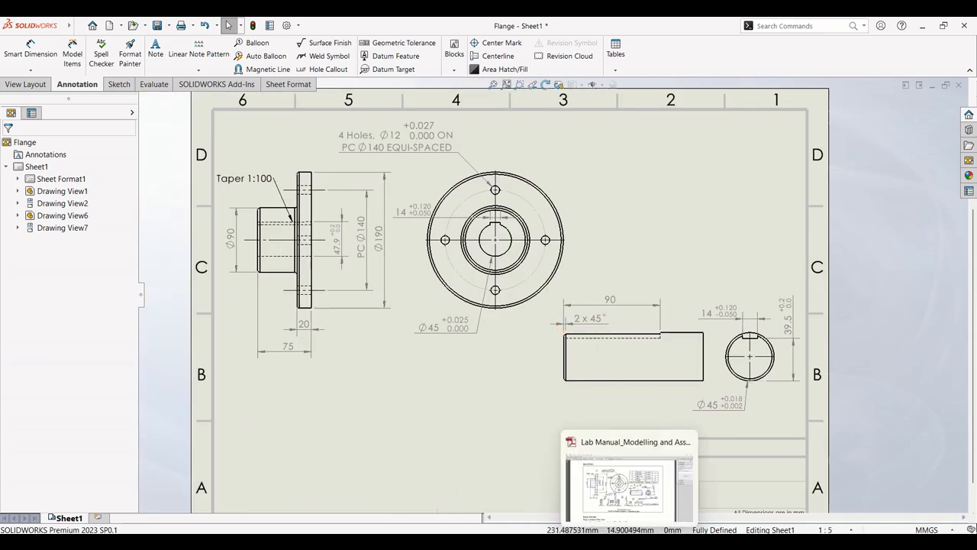
left_click(628, 485)
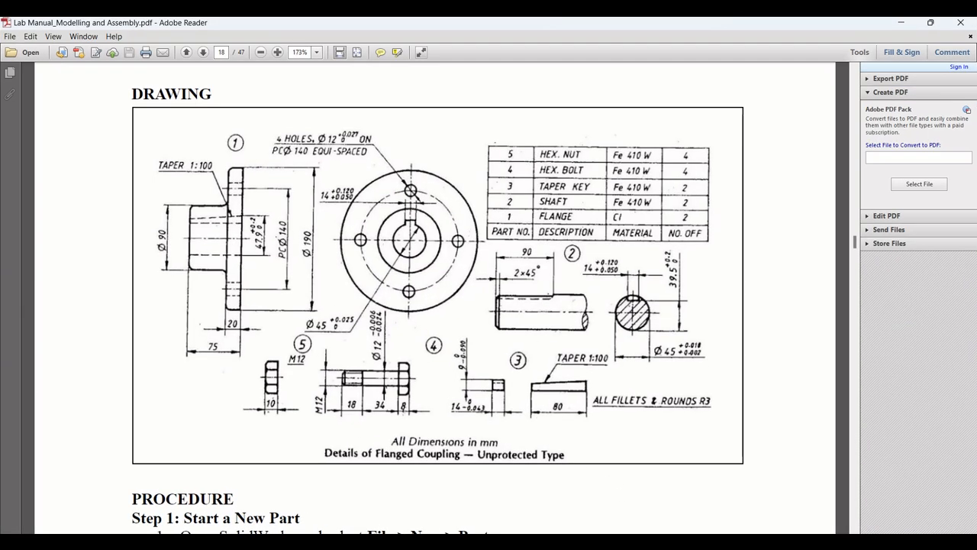
mouse_move(603, 541)
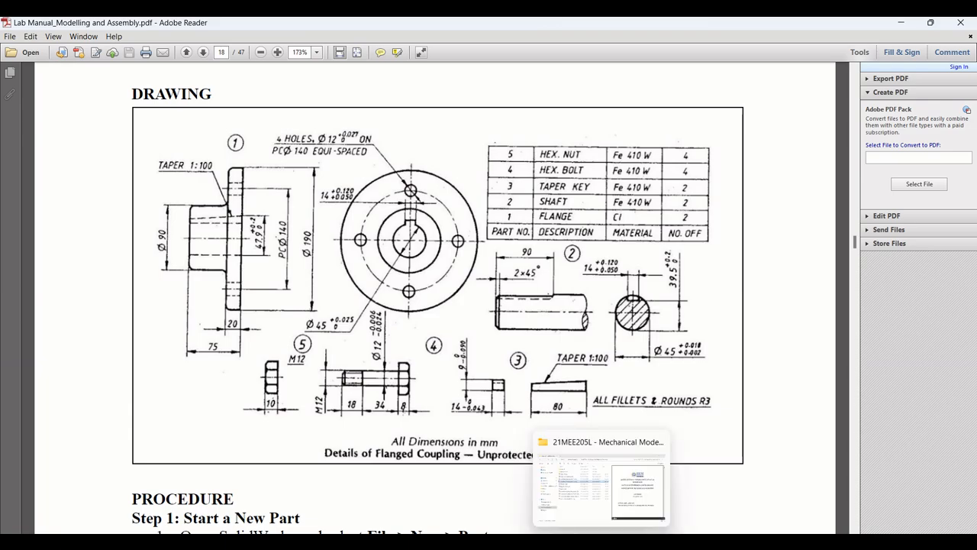
left_click(574, 484)
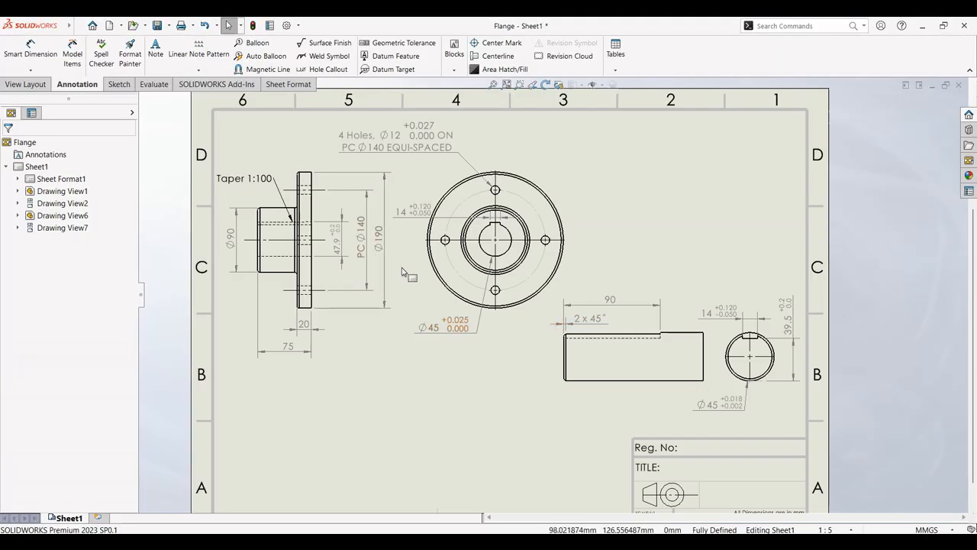
- Insert a model view of the Taper key part in the empty area beside the title block, below the shaft view
left_click(29, 83)
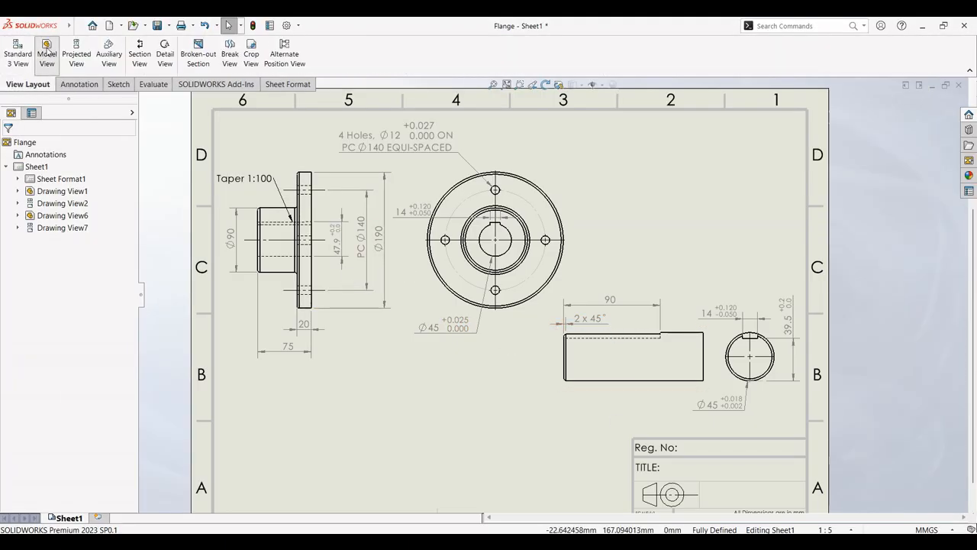
left_click(47, 53)
left_click(67, 317)
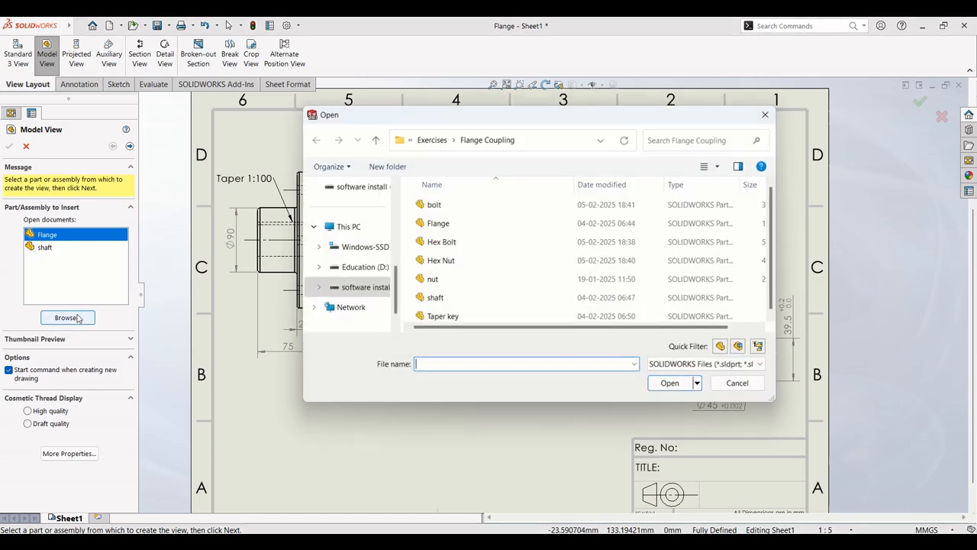
left_click(442, 316)
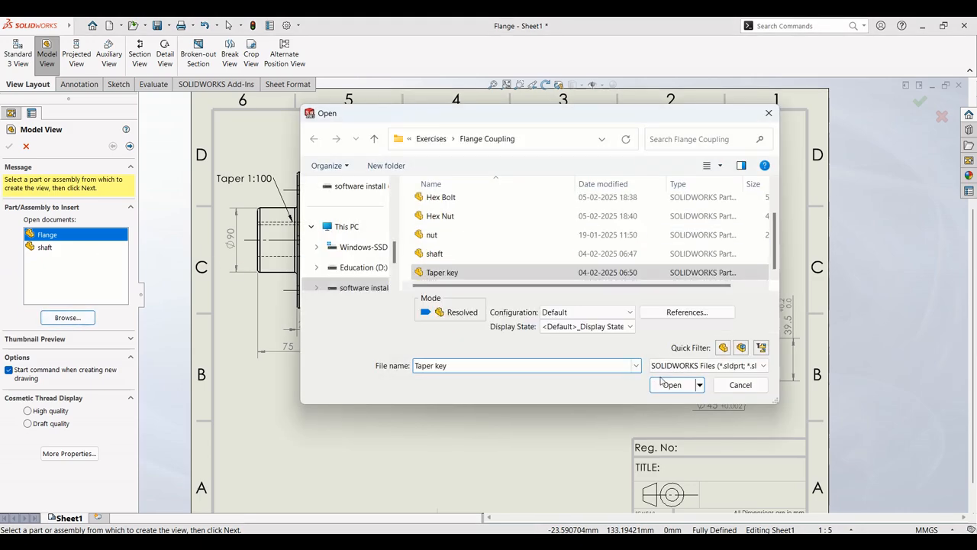
left_click(672, 384)
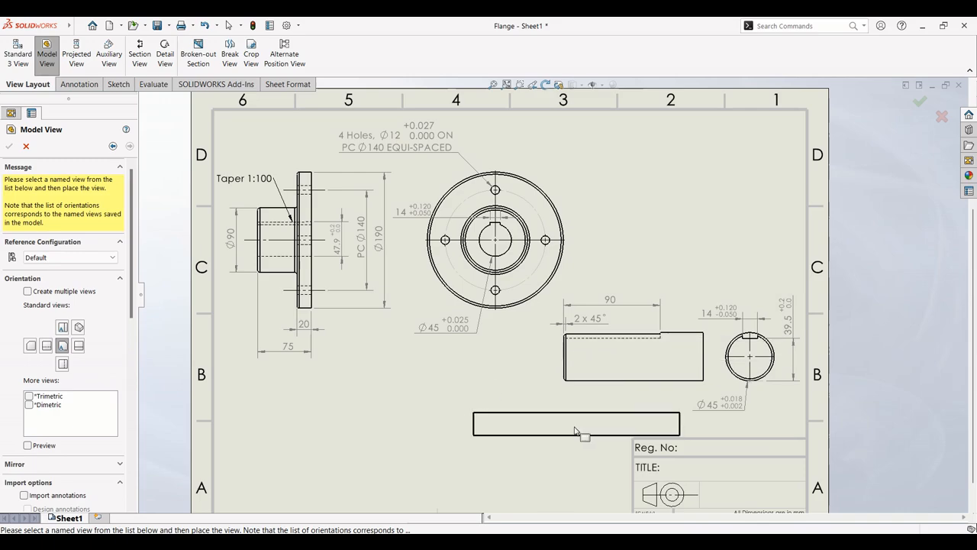
scroll(578, 427, "up", 2)
scroll(558, 375, "down", 2)
scroll(544, 357, "down", 1)
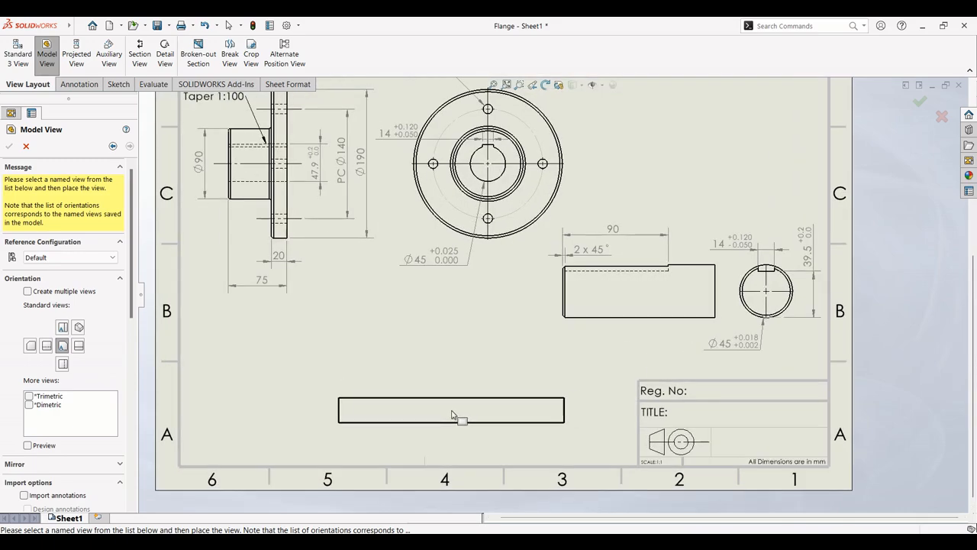
left_click(450, 410)
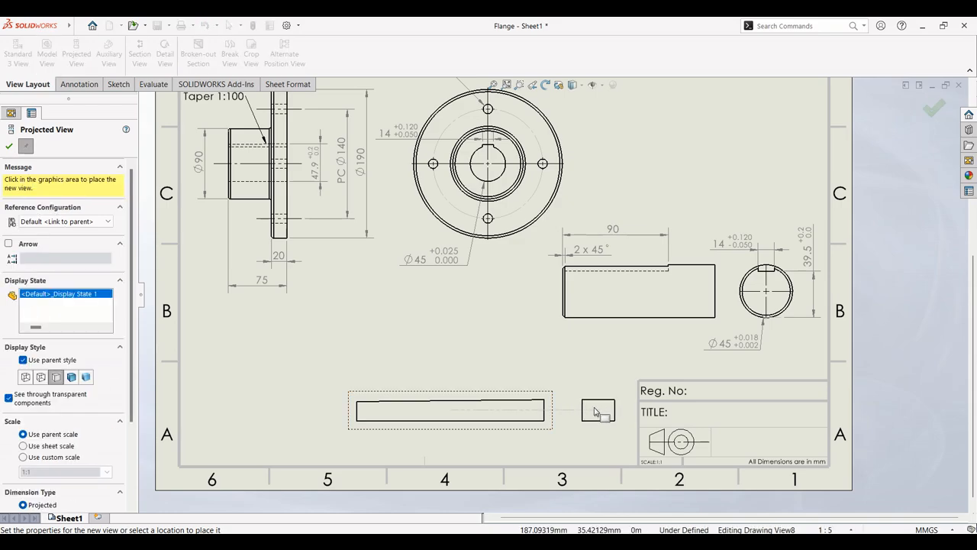
- Place a projected end view of the taper key beside its side view and finish projecting views, checking the lab manual PDF
left_click(588, 411)
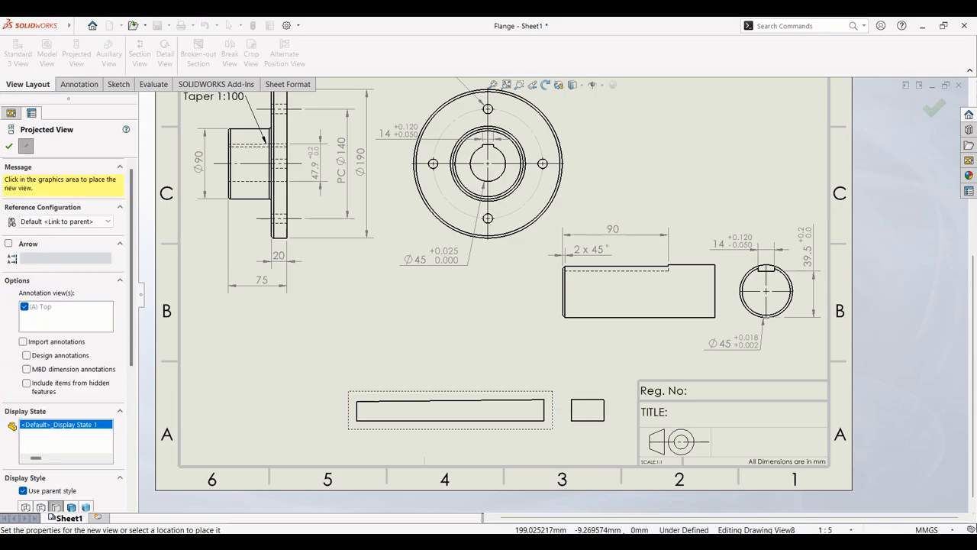
key("alt+Tab")
key("alt+Tab")
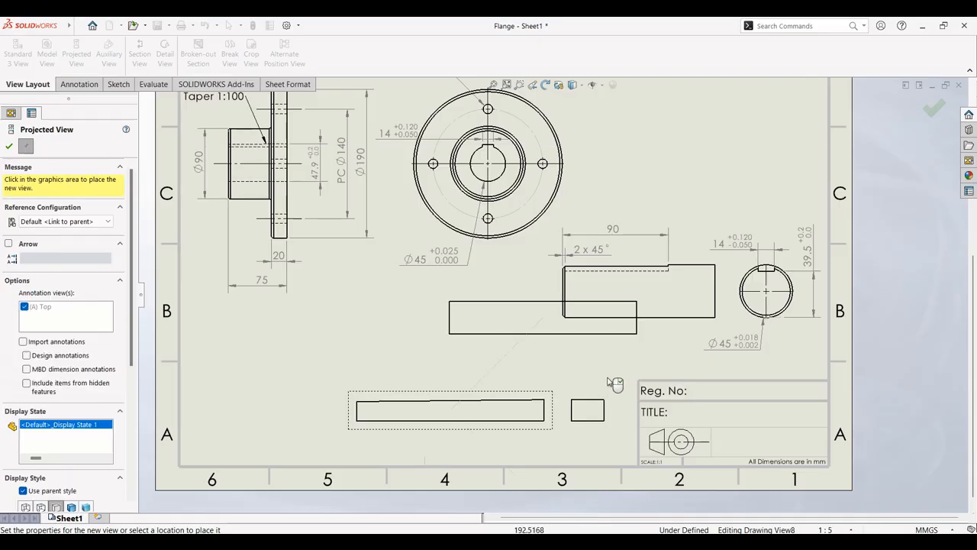
key("Escape")
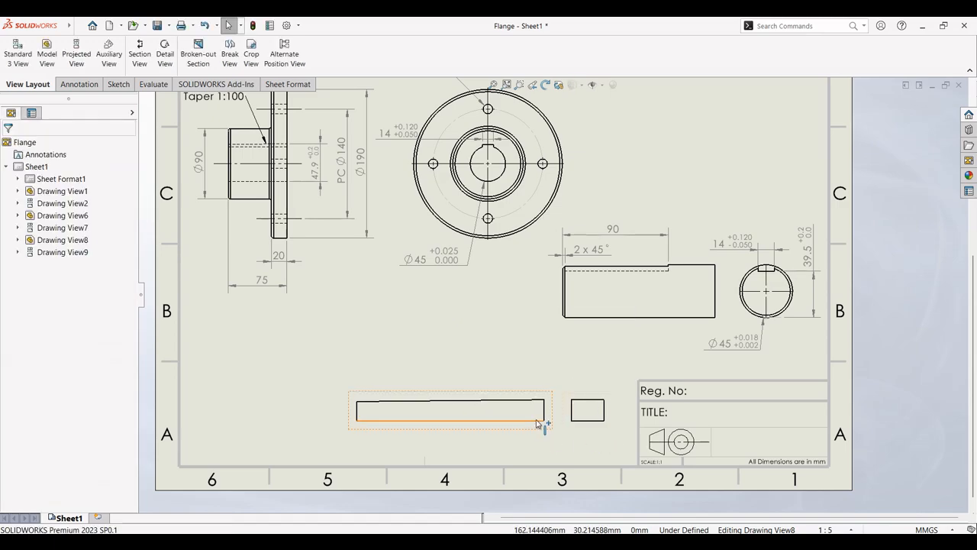
- Move the taper key's end view to the left of its side view and shift both views lower beside the title block
left_click_drag(582, 438, 334, 418)
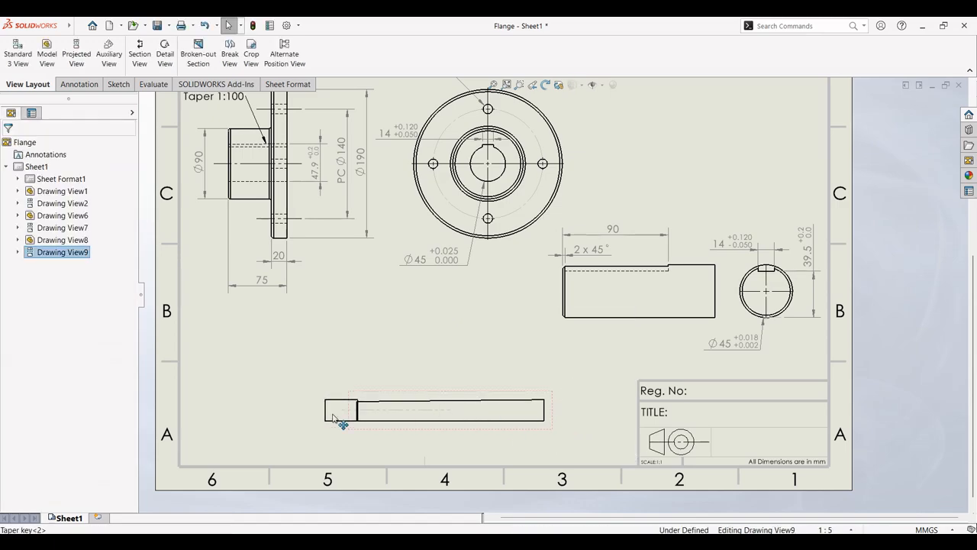
mouse_move(471, 429)
left_mouse_down()
mouse_move(524, 435)
mouse_move(525, 452)
left_mouse_up()
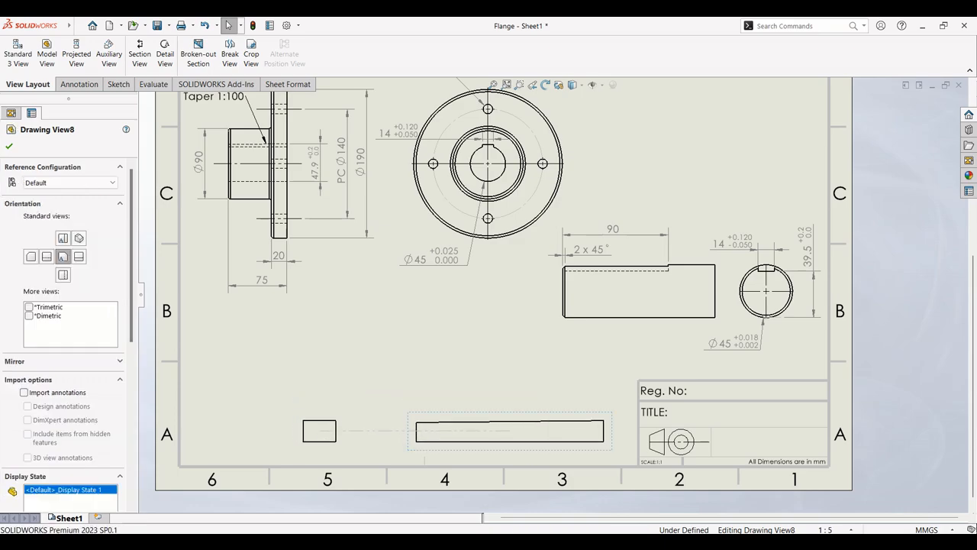
left_click(342, 449)
left_click(393, 453)
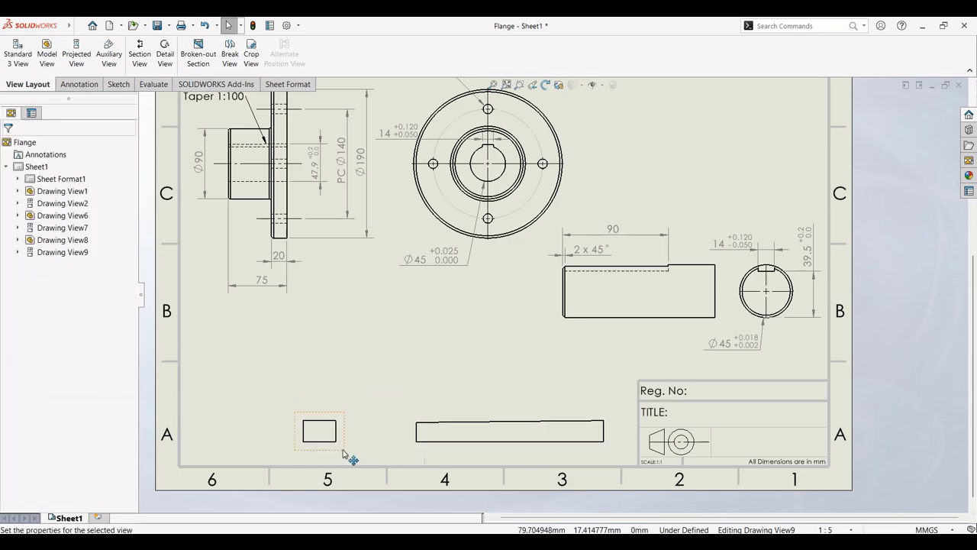
left_click_drag(344, 455, 381, 454)
left_click_drag(397, 454, 397, 453)
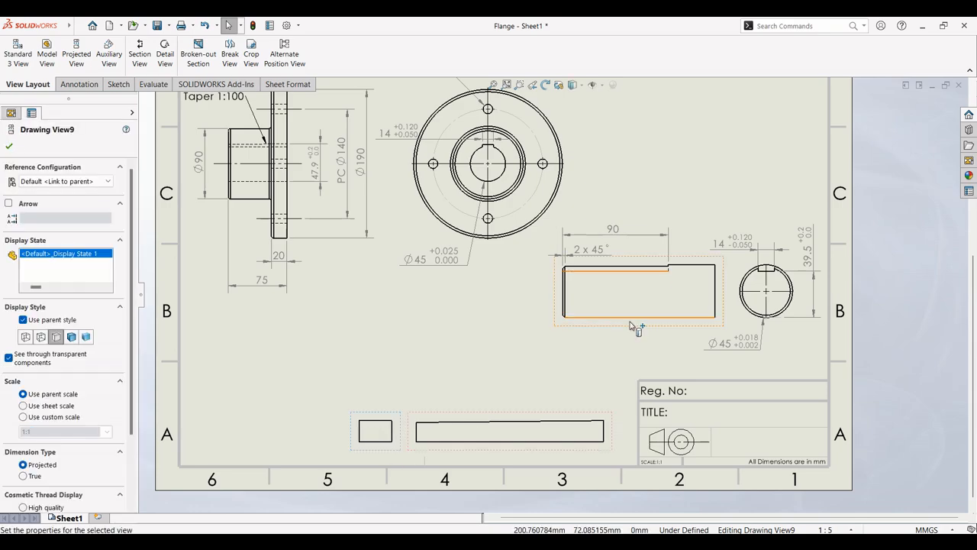
- Move the aligned flange views slightly upward on the sheet
scroll(590, 227, "up", 1)
scroll(589, 207, "down", 1)
scroll(590, 208, "up", 1)
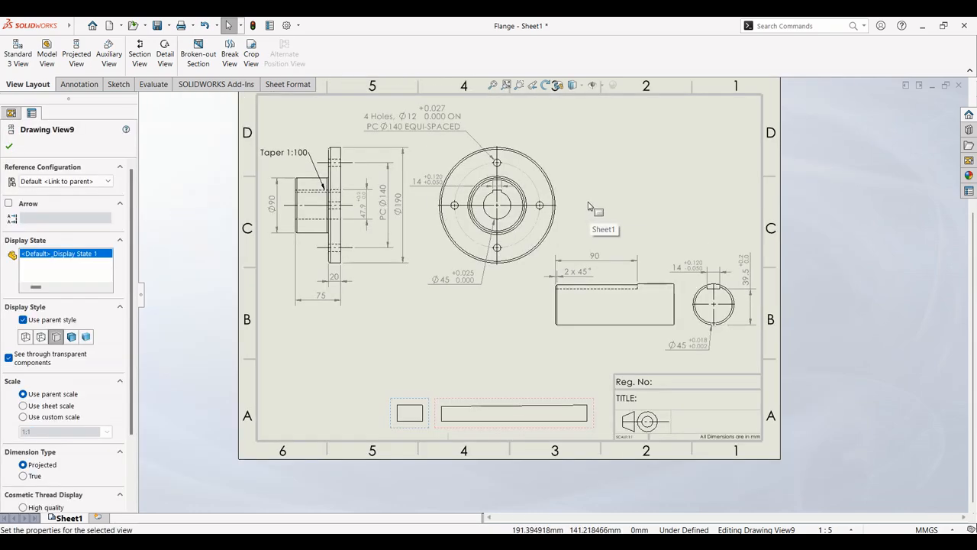
scroll(611, 206, "down", 1)
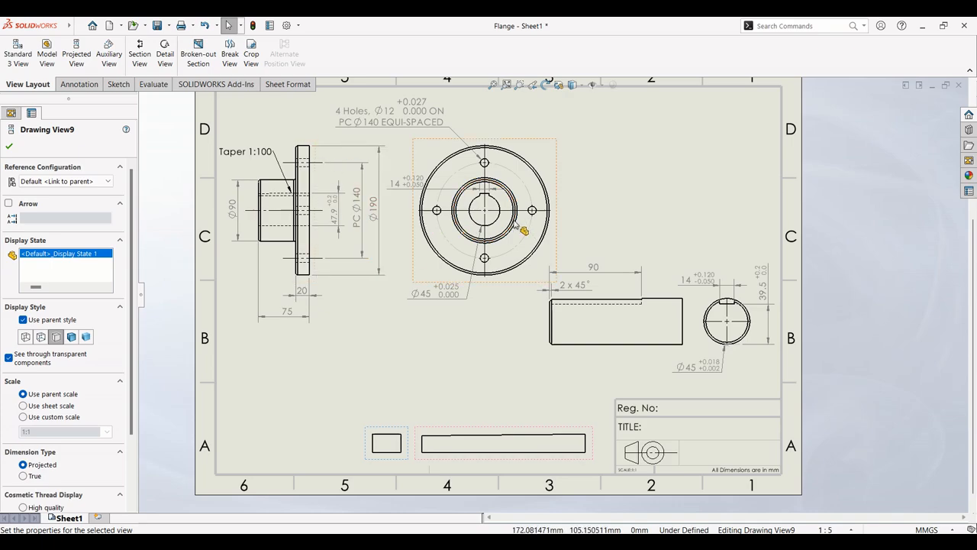
left_click_drag(524, 145, 520, 137)
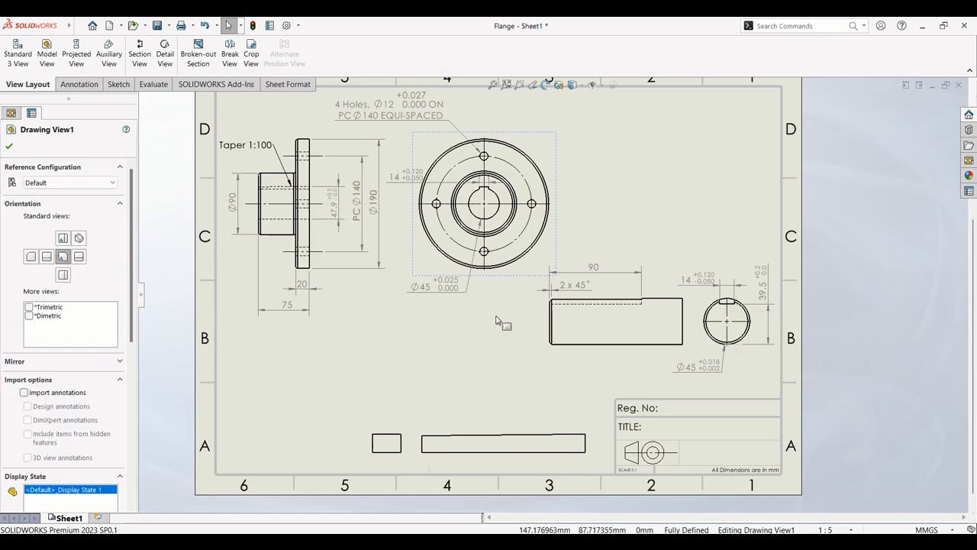
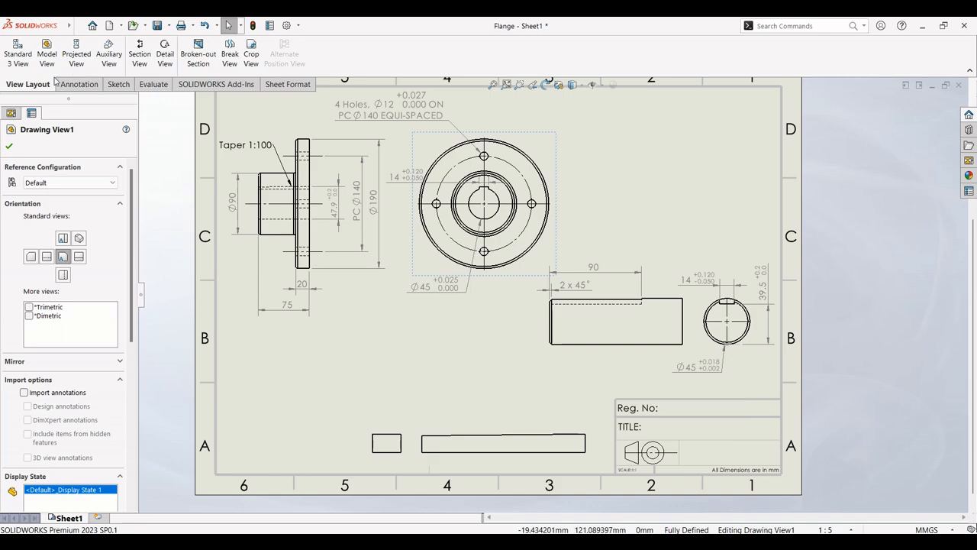
- Dimension the width and height of the taper key's end view, comparing with the lab manual PDF
left_click(65, 84)
left_click(31, 47)
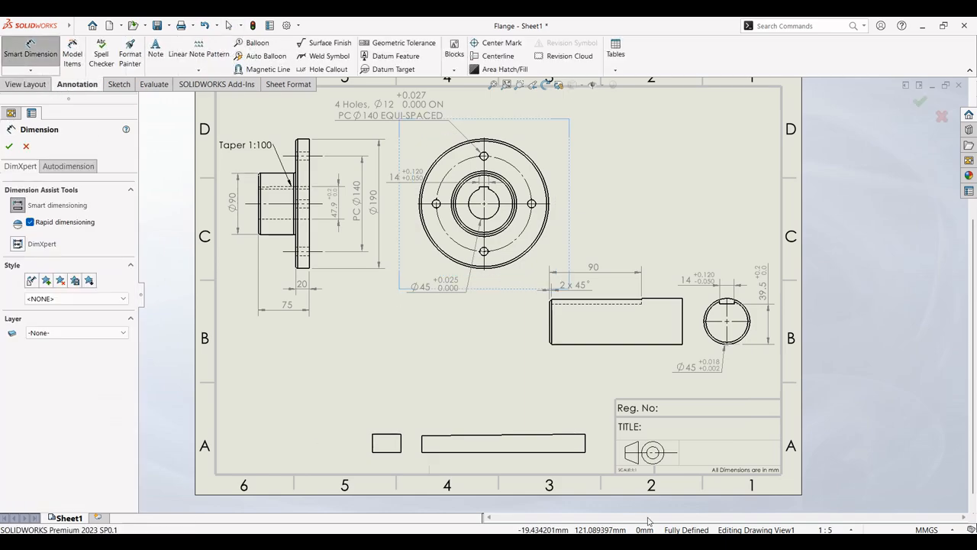
left_click(387, 451)
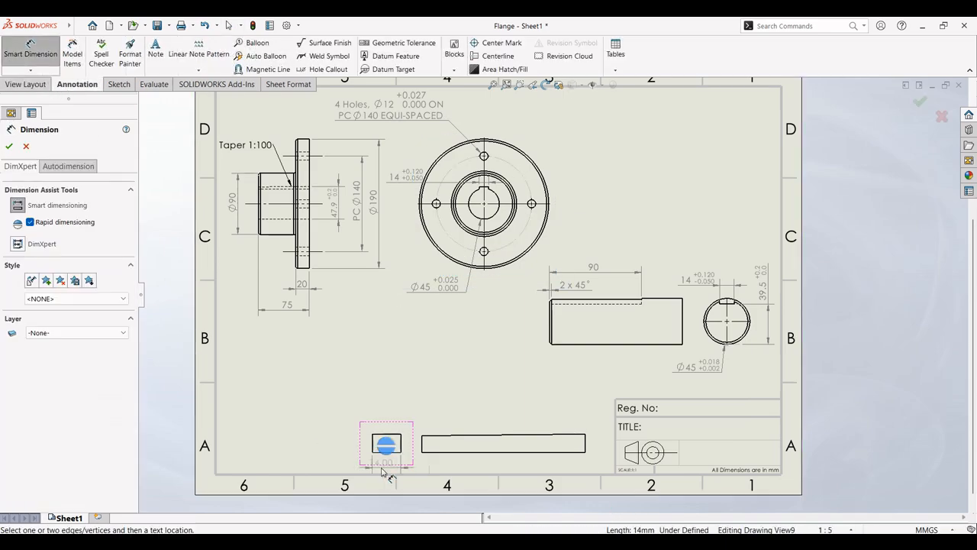
left_click(342, 461)
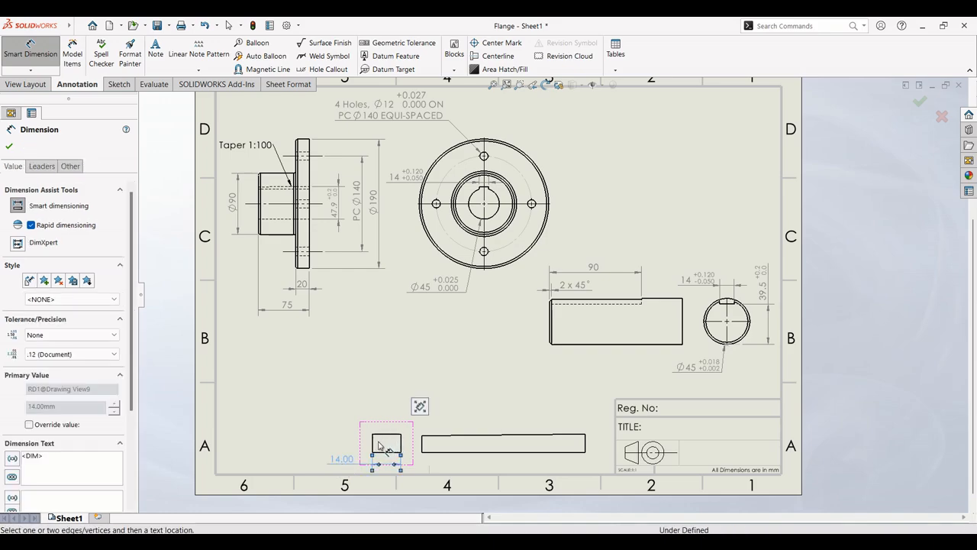
left_click(374, 442)
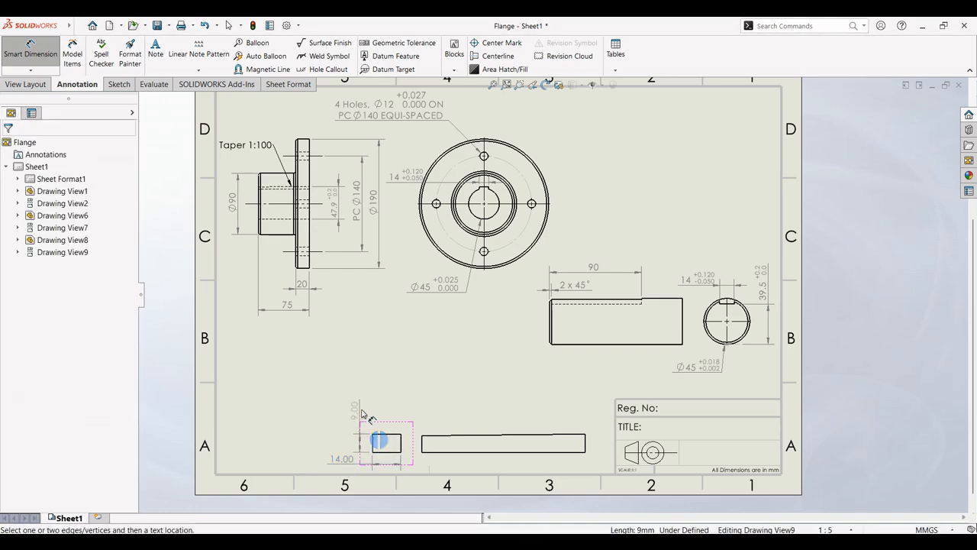
left_click(350, 411)
key("alt+Tab")
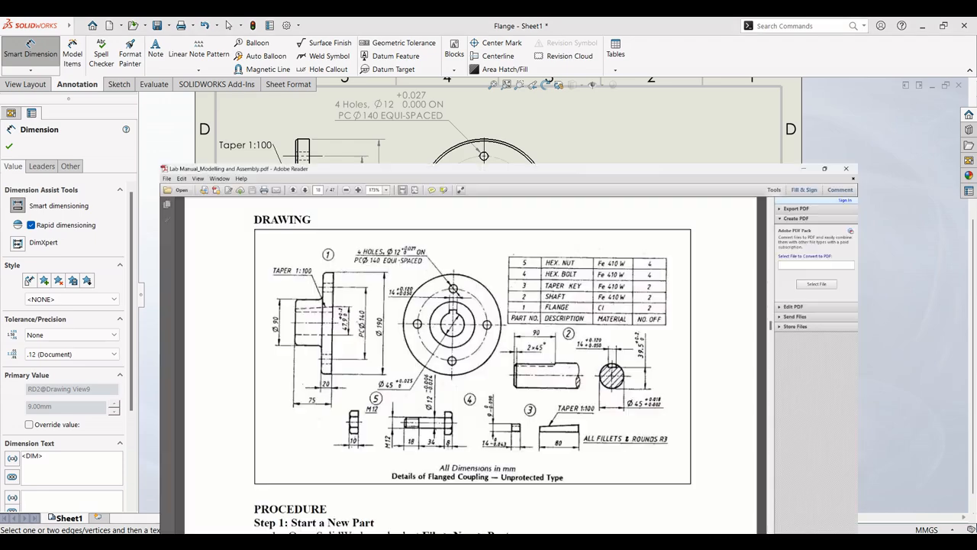
key("alt+Tab")
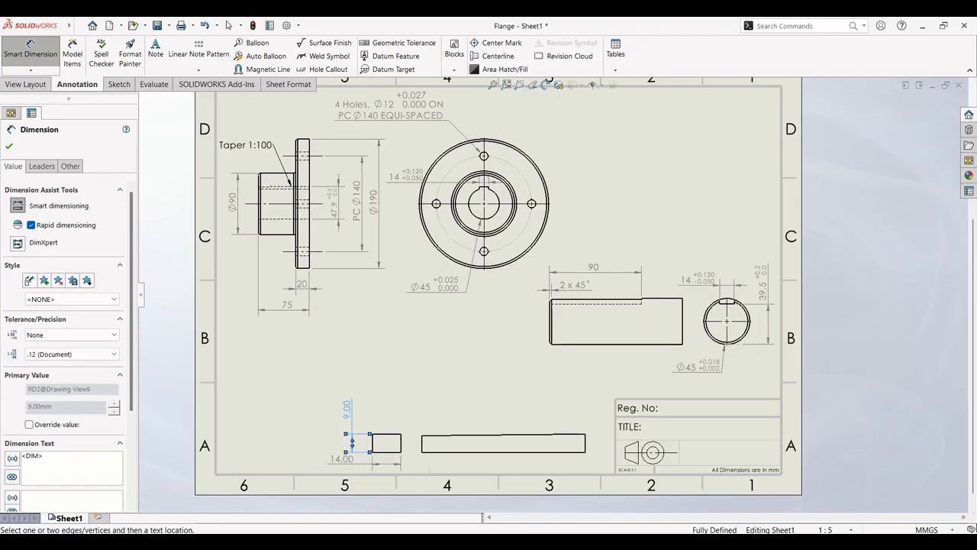
left_click(388, 409)
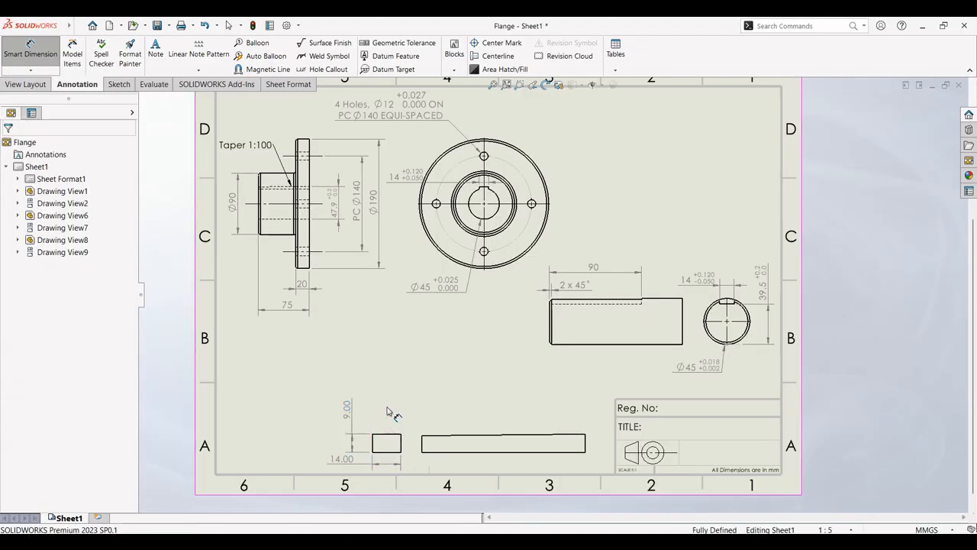
key("Escape")
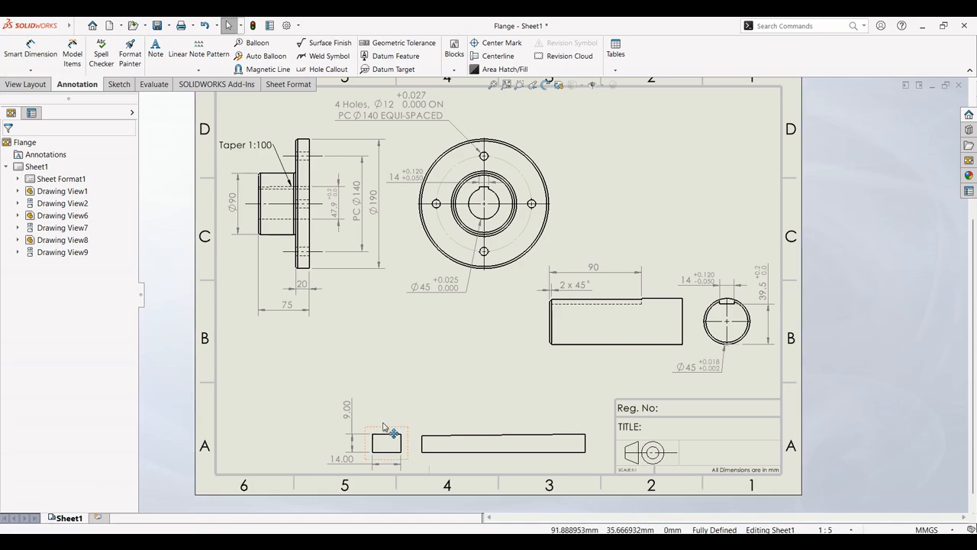
- Move the two taper key views slightly upward to leave more room above the sheet border
left_click(382, 429)
left_click(435, 427)
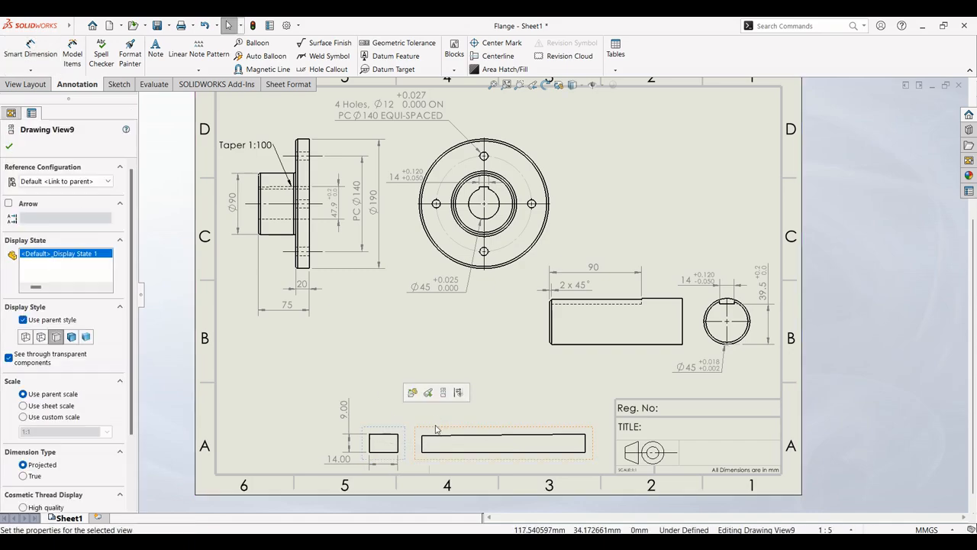
left_click_drag(435, 426, 429, 409)
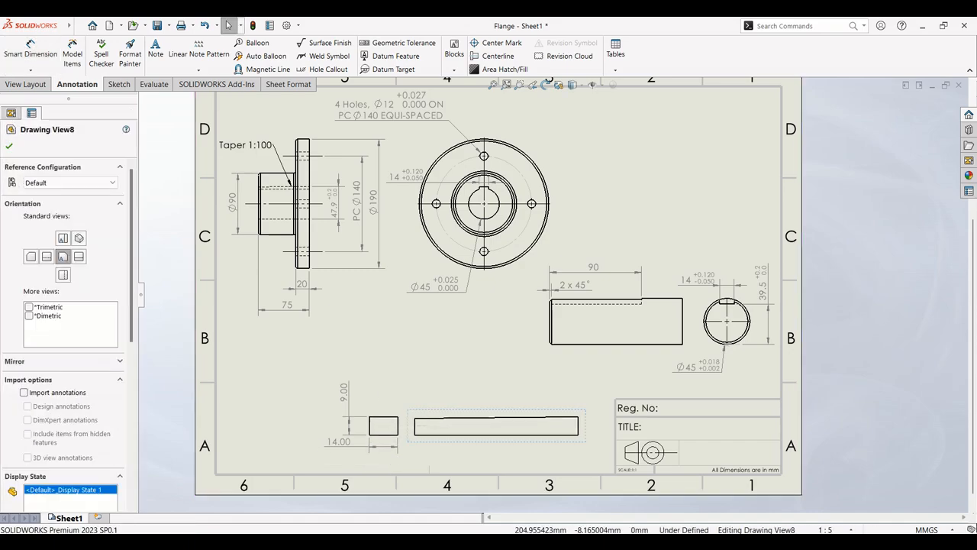
- Dimension the taper key's length below its side view after checking the lab manual PDF
key("alt+Tab")
key("alt+Tab")
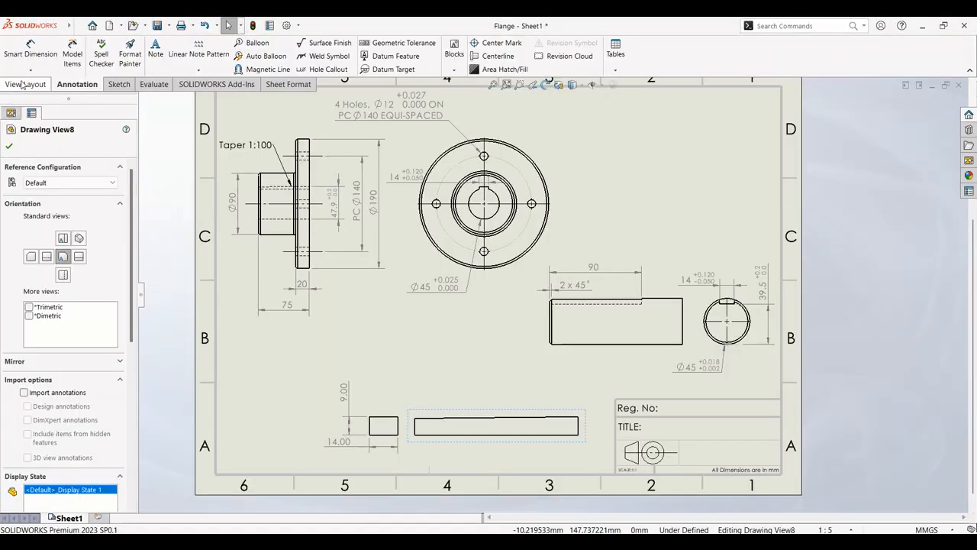
left_click(30, 49)
left_click(472, 432)
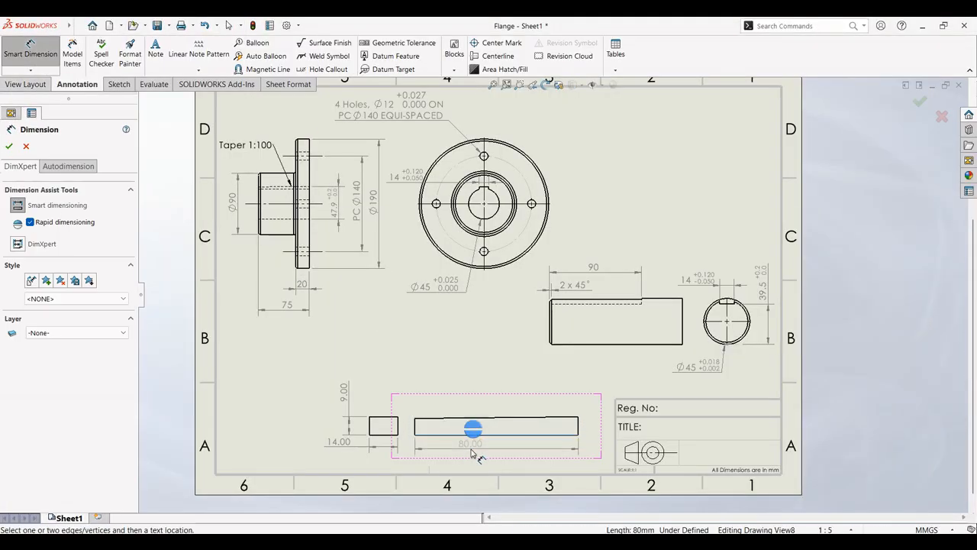
left_click(480, 454)
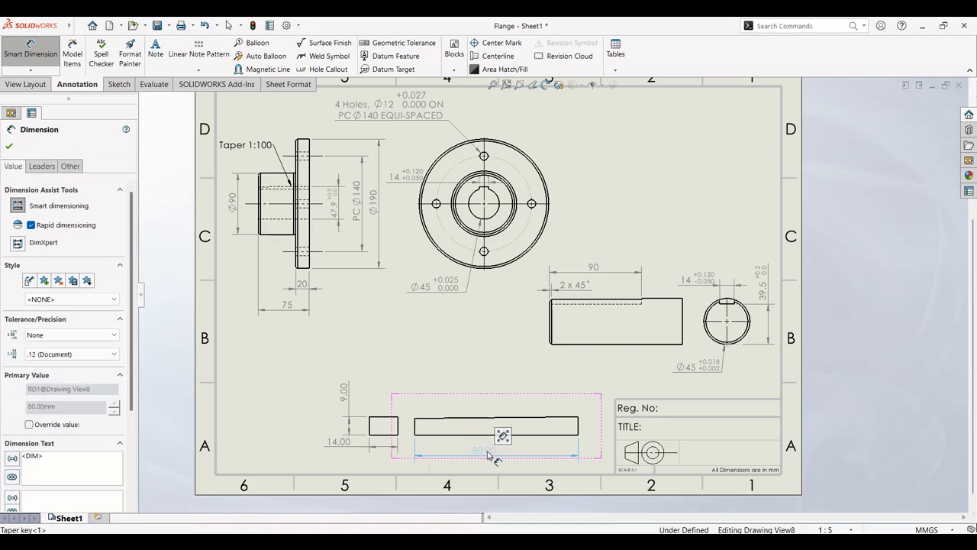
key("Escape")
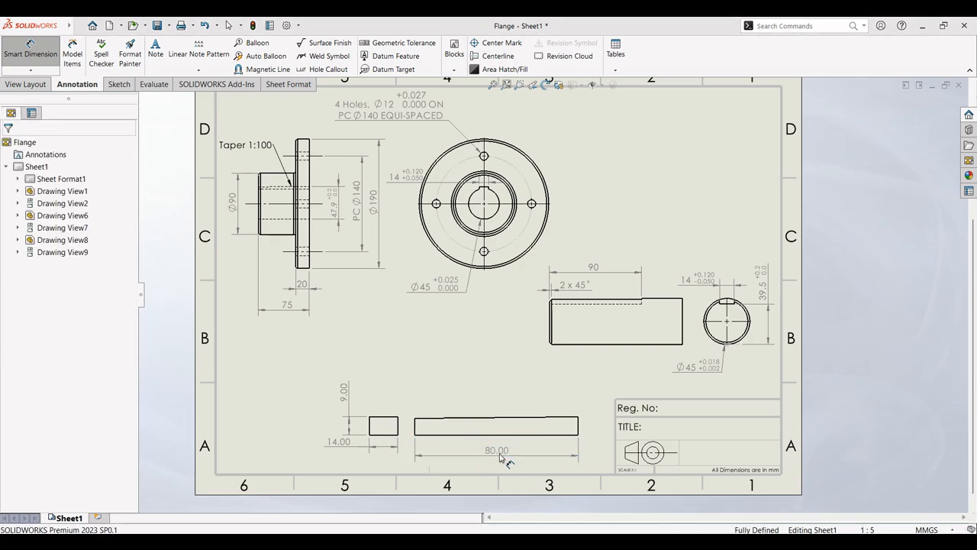
- Add a leader note reading "Taper 1:100" that points to the sloped top edge of the taper key's side view
left_click(155, 50)
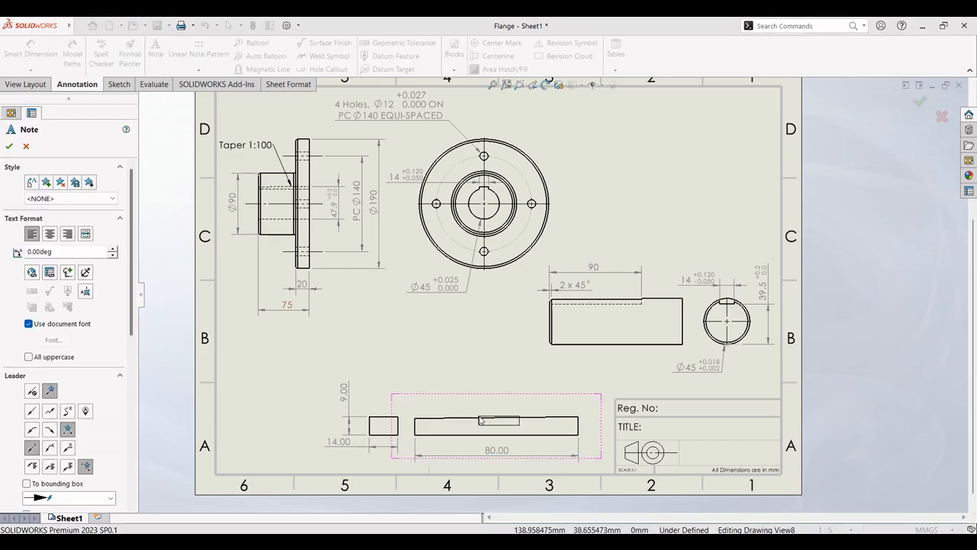
left_click(479, 417)
left_click(481, 372)
left_click(504, 381)
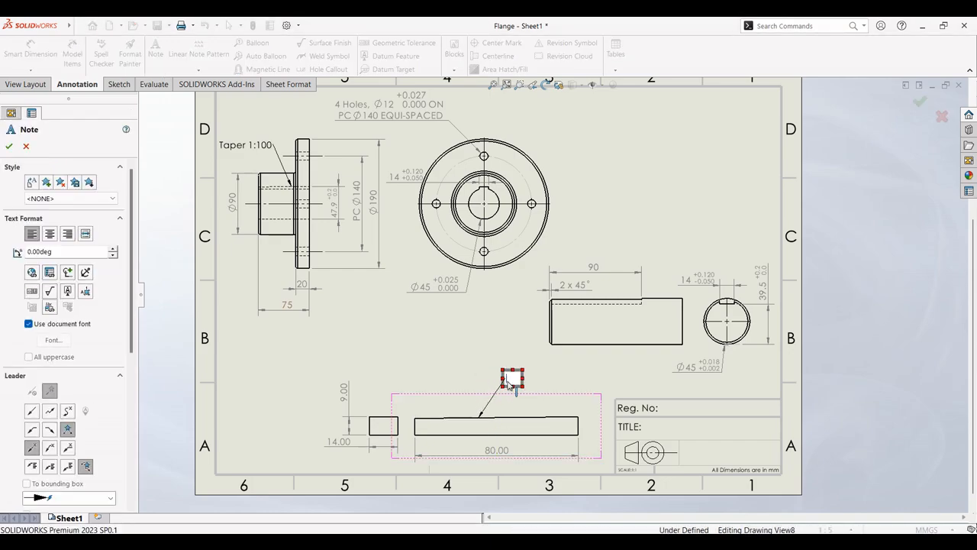
type("Tapper 1:100")
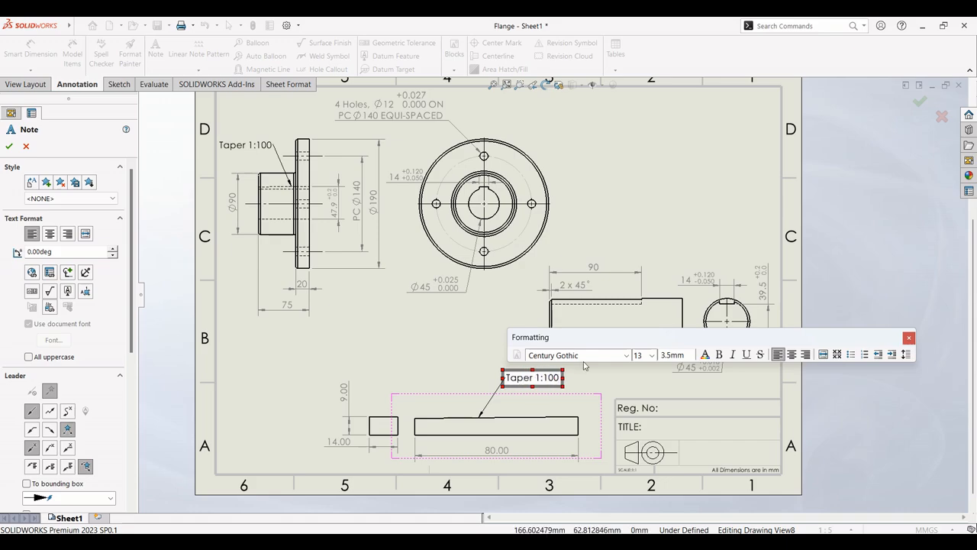
left_click(422, 364)
key("Escape")
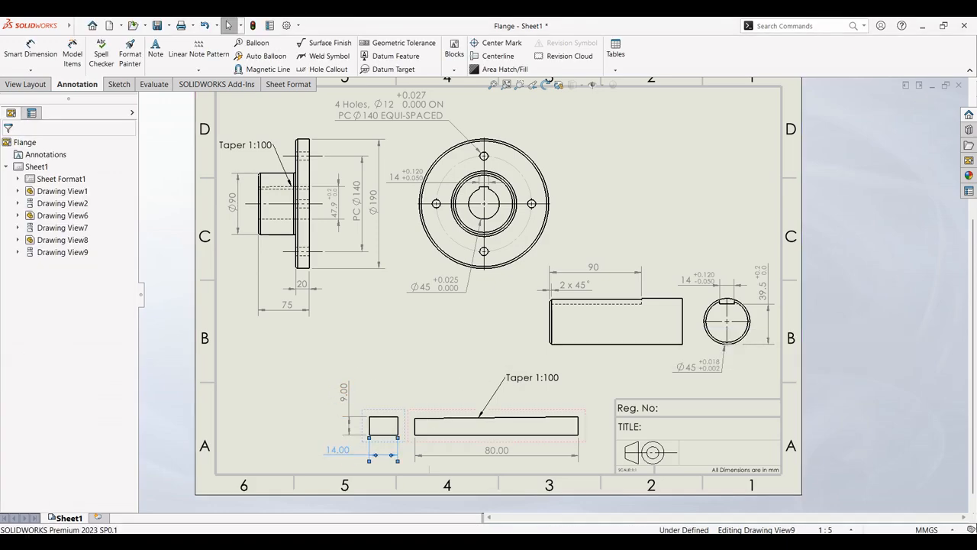
- Apply the Fit with tolerance type to the taper key end view's width dimension, consulting the lab manual PDF
left_click(341, 457)
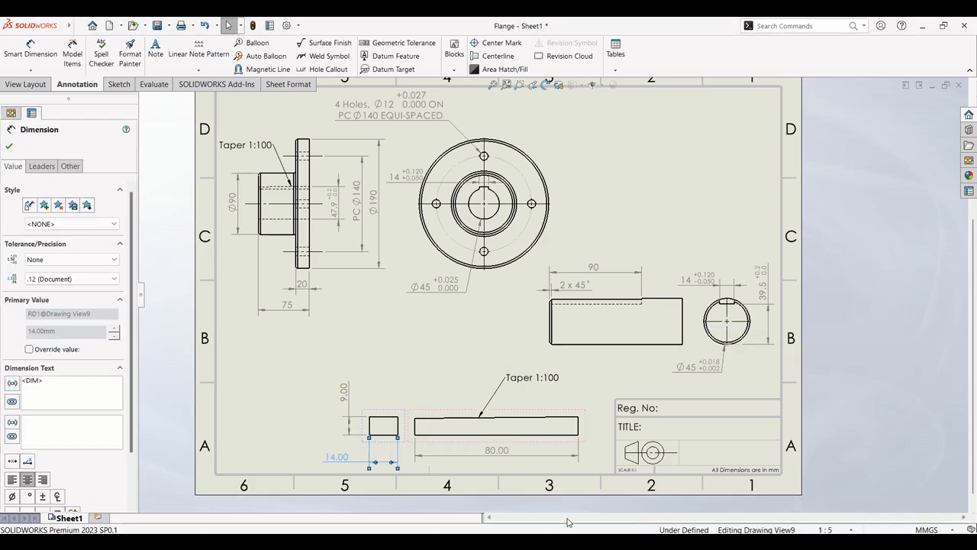
key("alt+Tab")
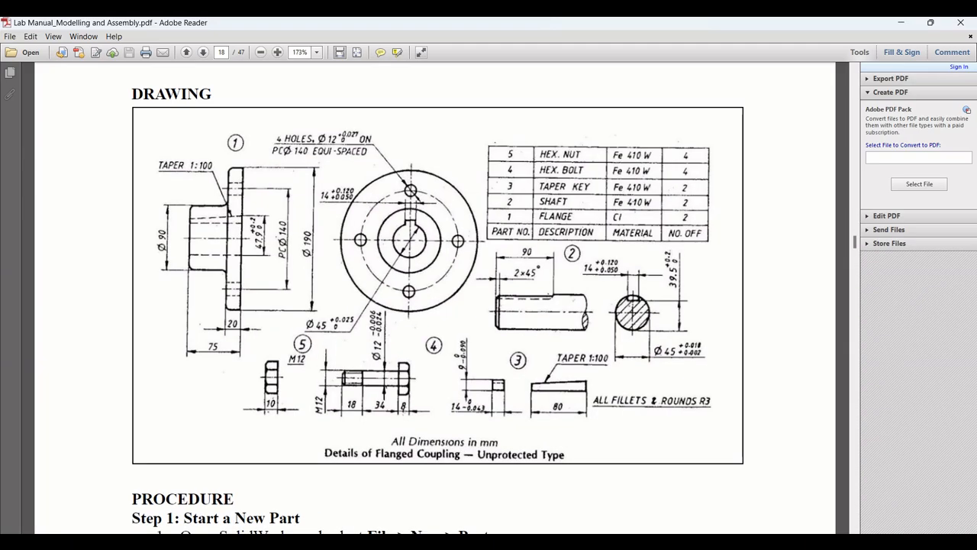
key("alt+Tab")
left_click(67, 259)
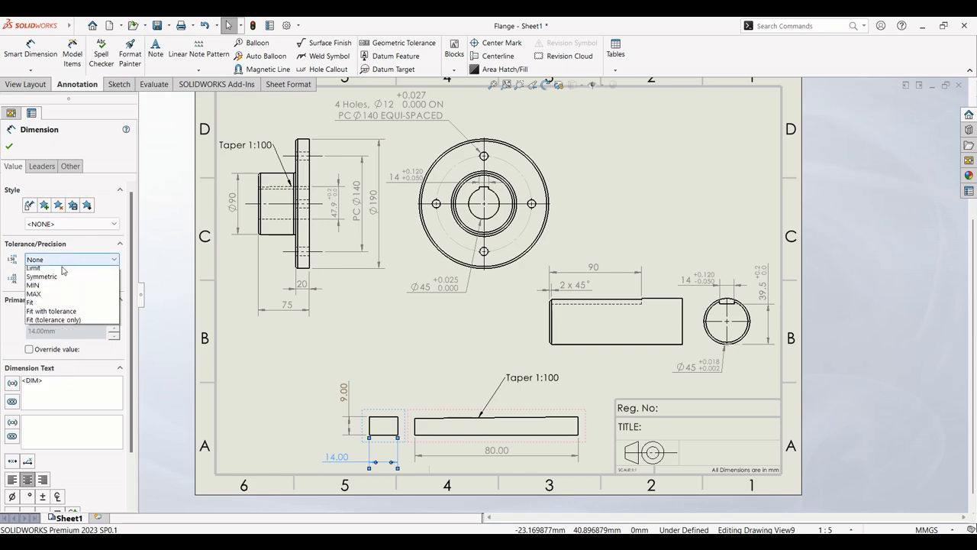
left_click(64, 348)
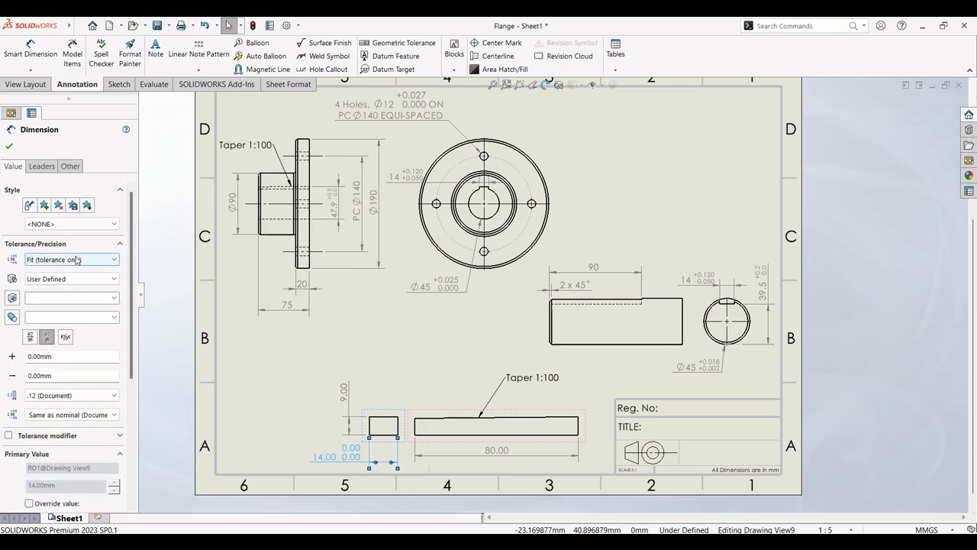
left_click(68, 260)
left_click(66, 338)
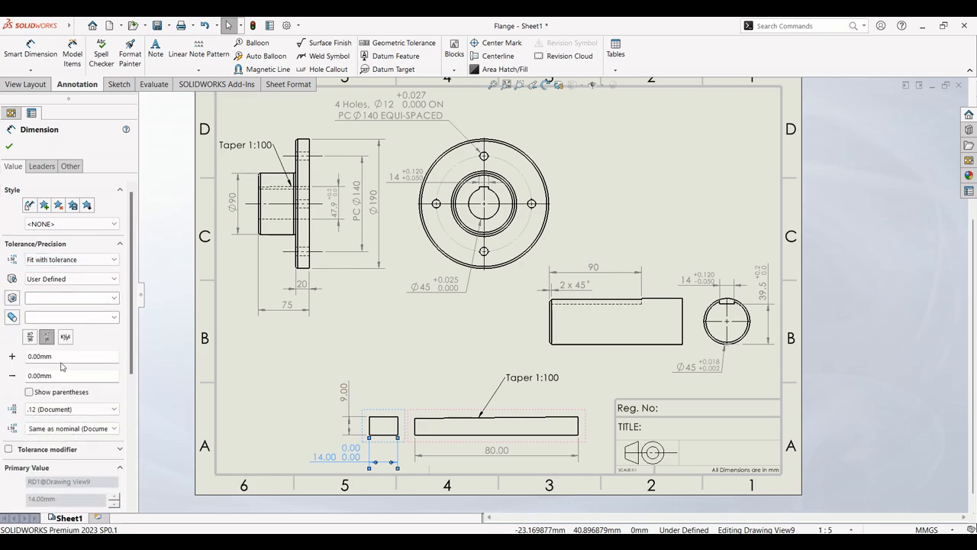
- Set the width dimension's lower tolerance to -0.043 mm, accepting manual tolerance editing and checking the value against the lab manual PDF
left_click(61, 375)
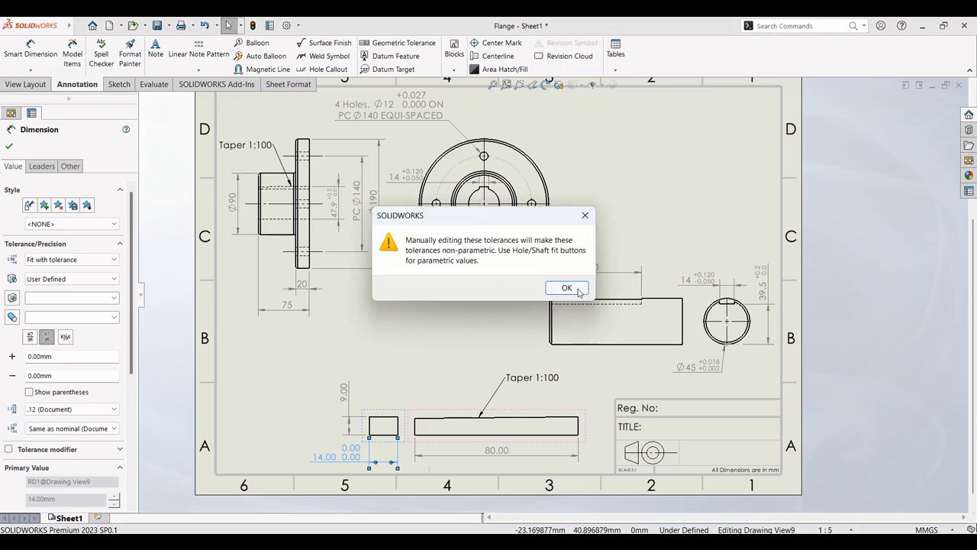
left_click(566, 288)
left_click(34, 375)
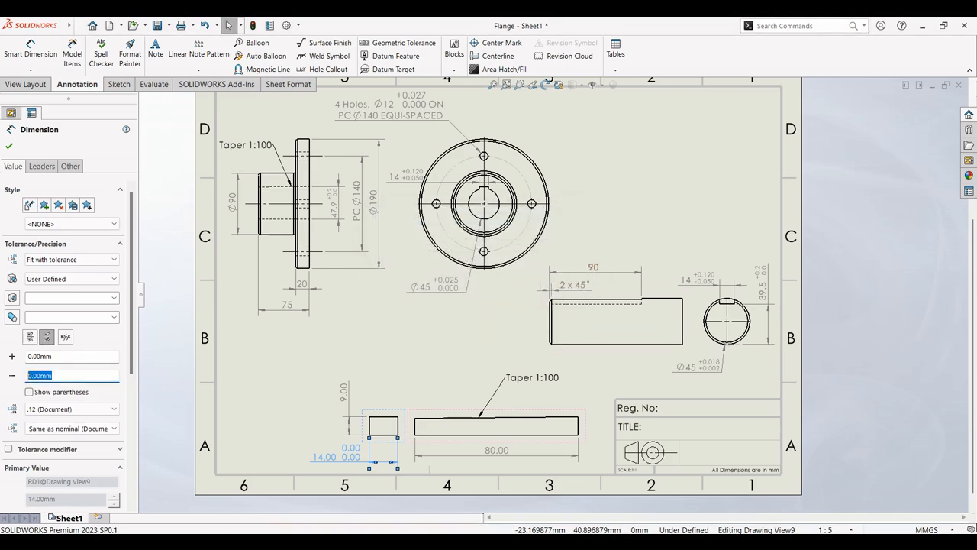
key("alt+Tab")
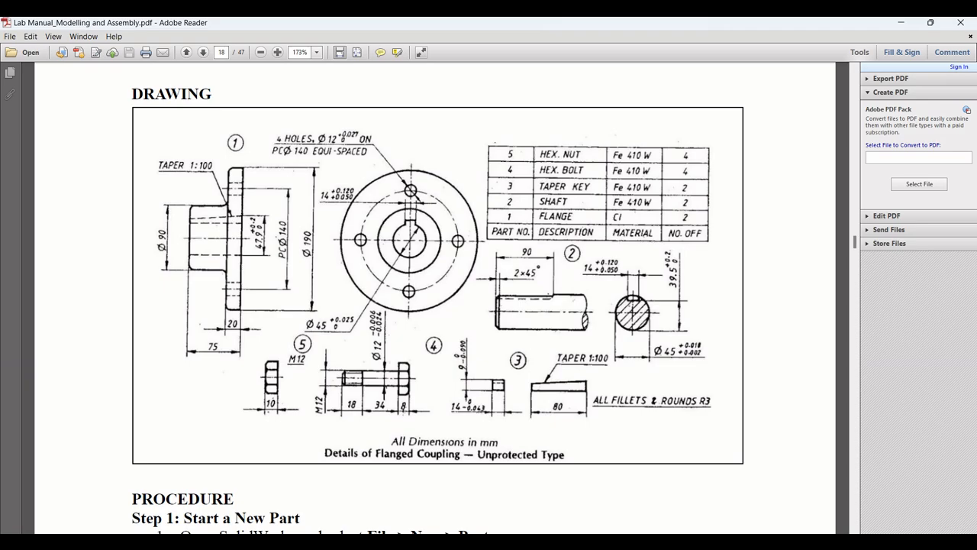
key("alt+Tab")
left_click(48, 375)
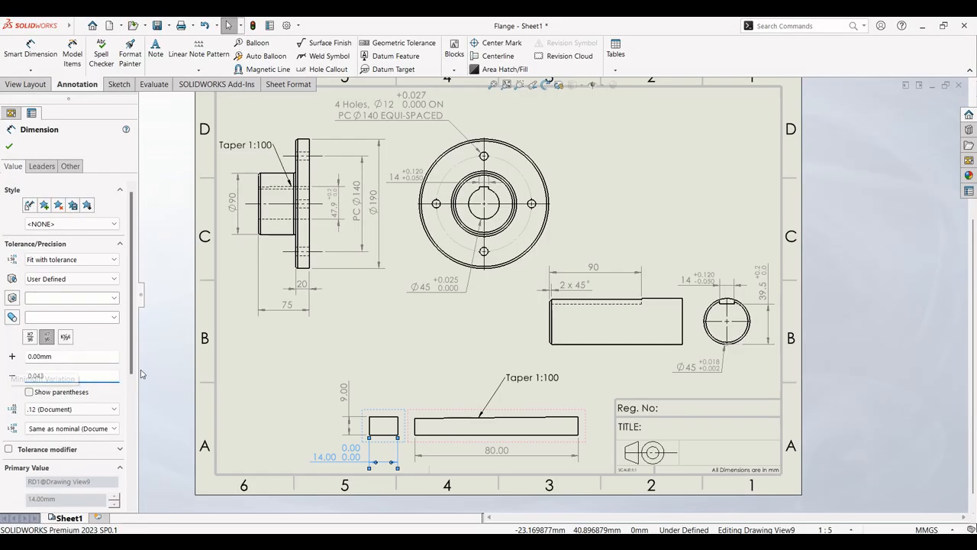
key("alt+Tab")
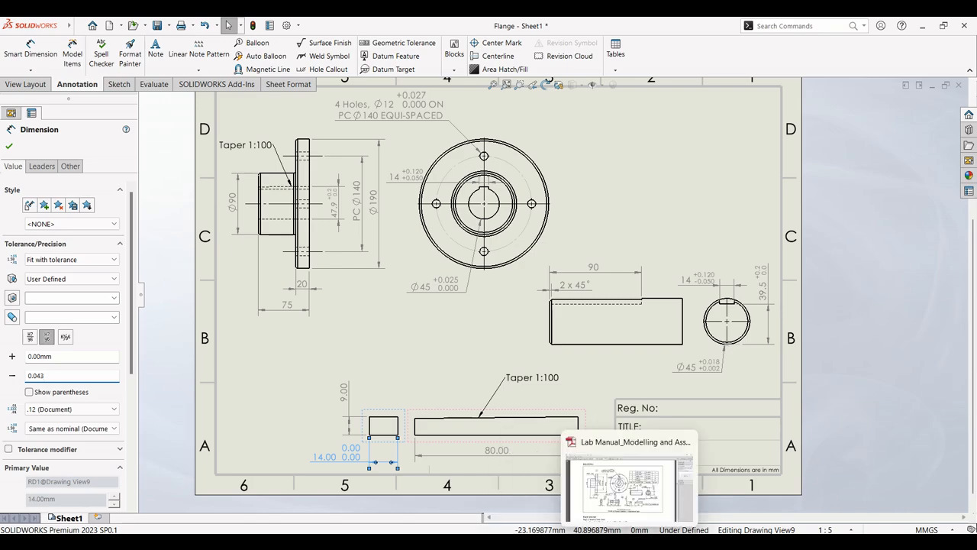
key("alt+Tab")
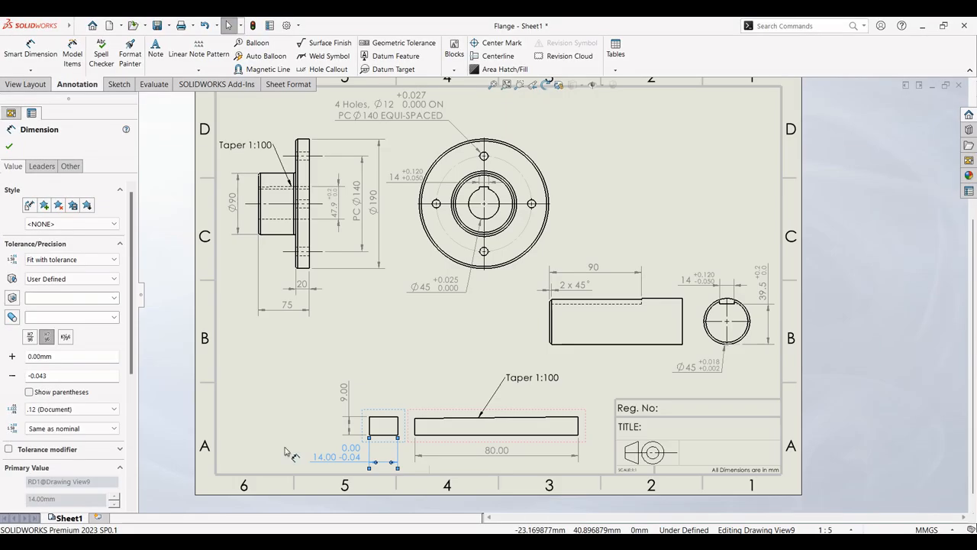
- Set the width dimension's primary precision to None and its tolerance precision to three decimal places (.123)
left_click(74, 412)
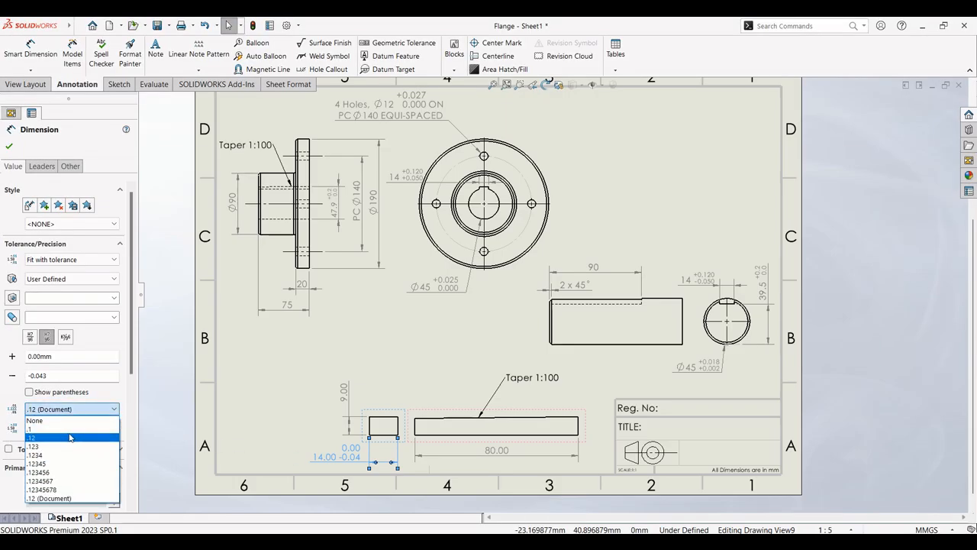
left_click(62, 420)
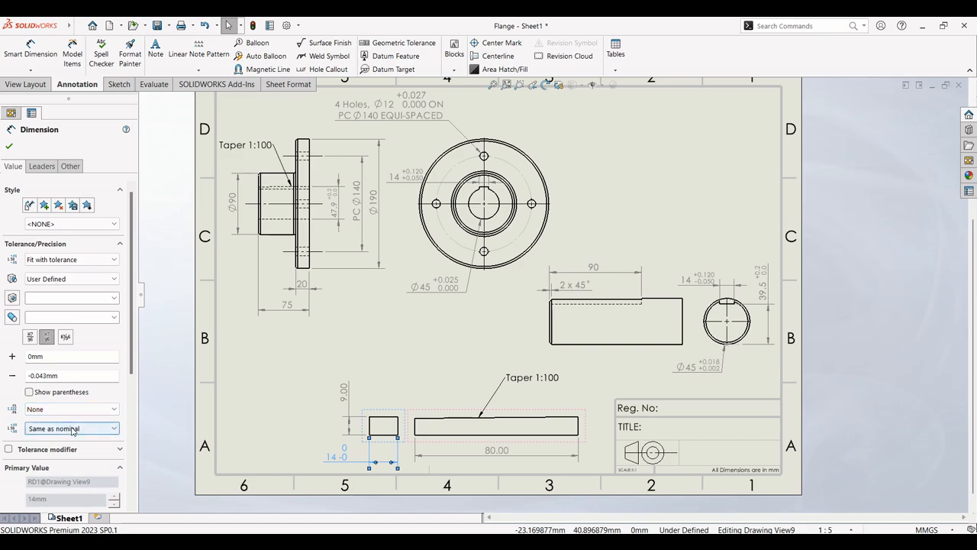
left_click(72, 430)
left_click(69, 456)
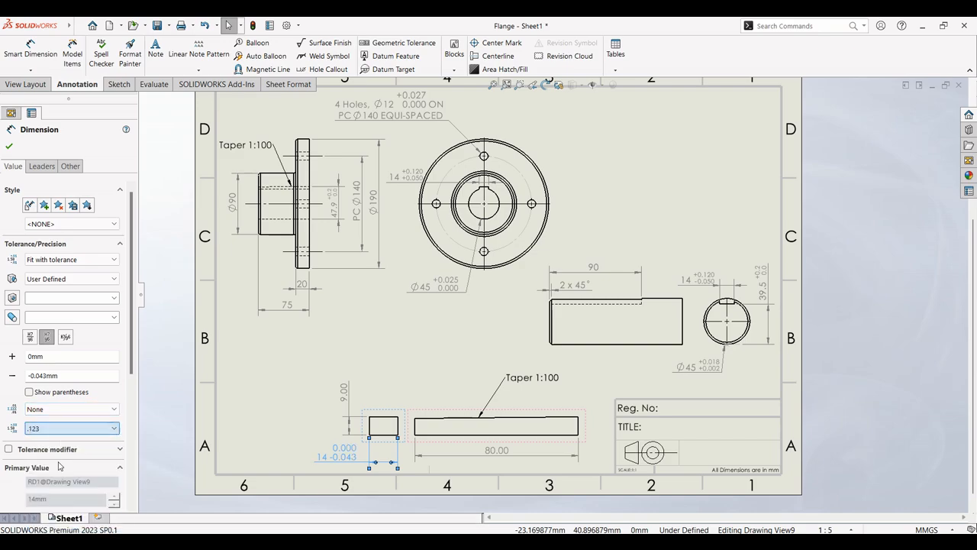
- Apply Fit with tolerance to the end view's height dimension with a lower tolerance of -0.09 mm, following the lab manual PDF
key("alt+Tab")
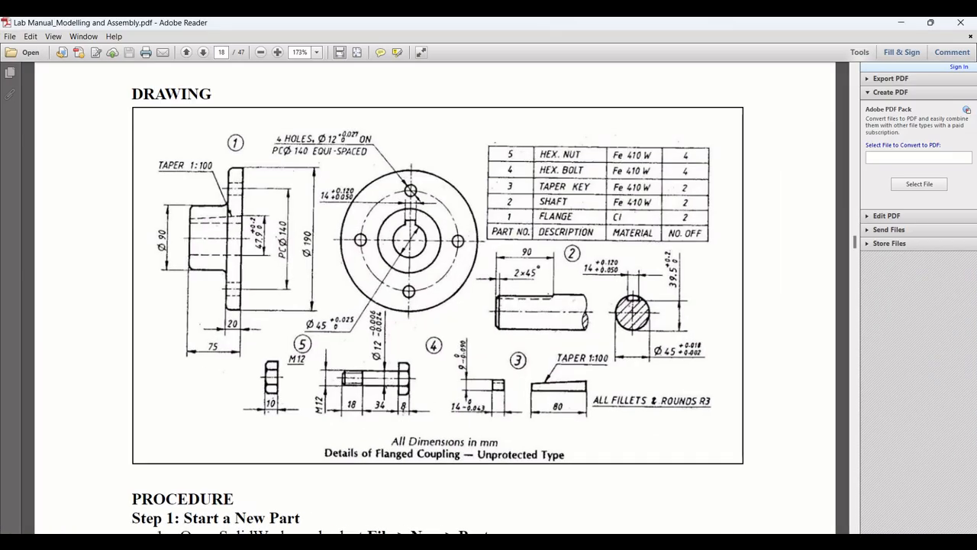
key("alt+Tab")
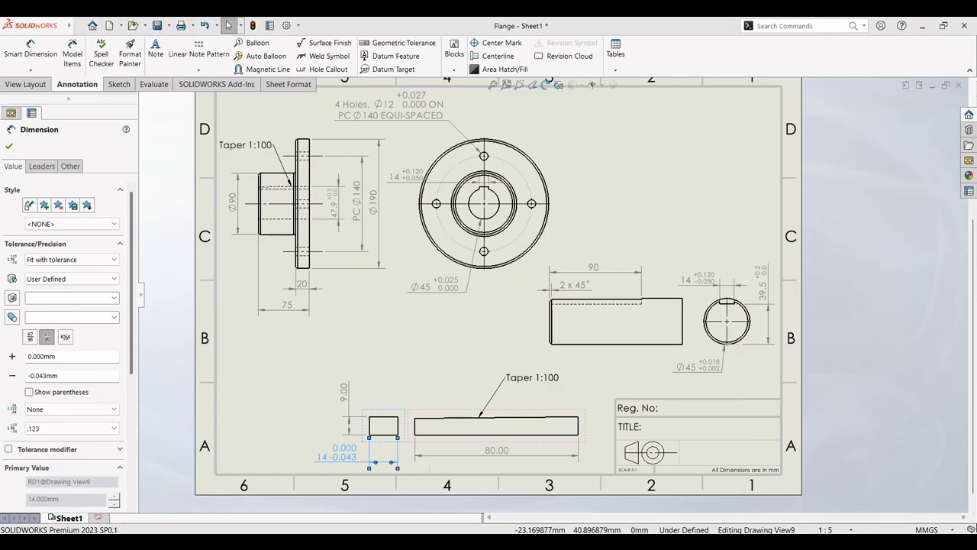
key("alt+Tab")
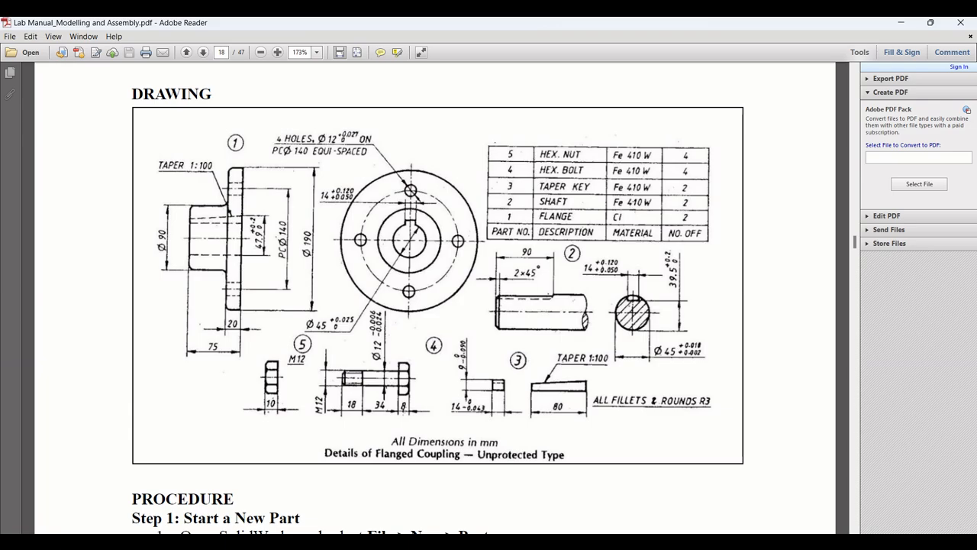
key("alt+Tab")
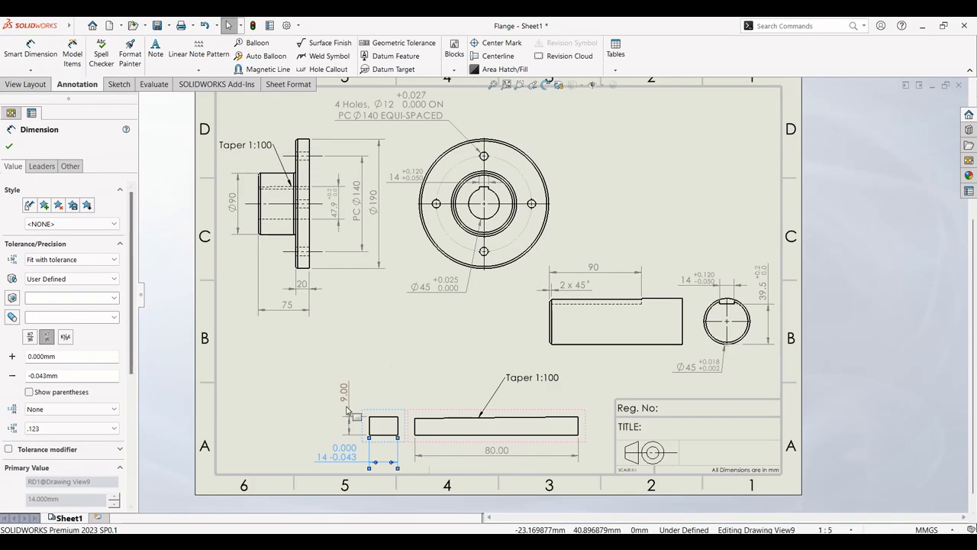
left_click(71, 259)
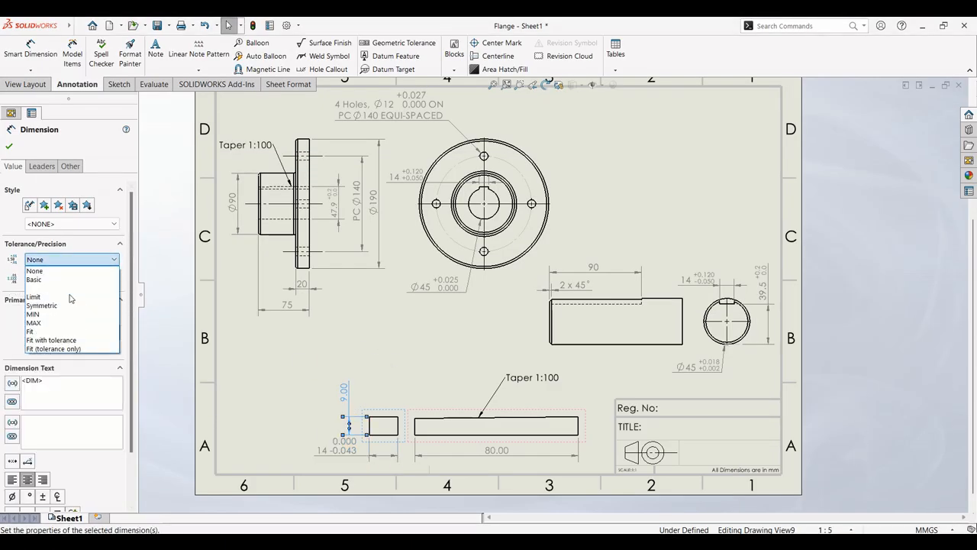
left_click(64, 340)
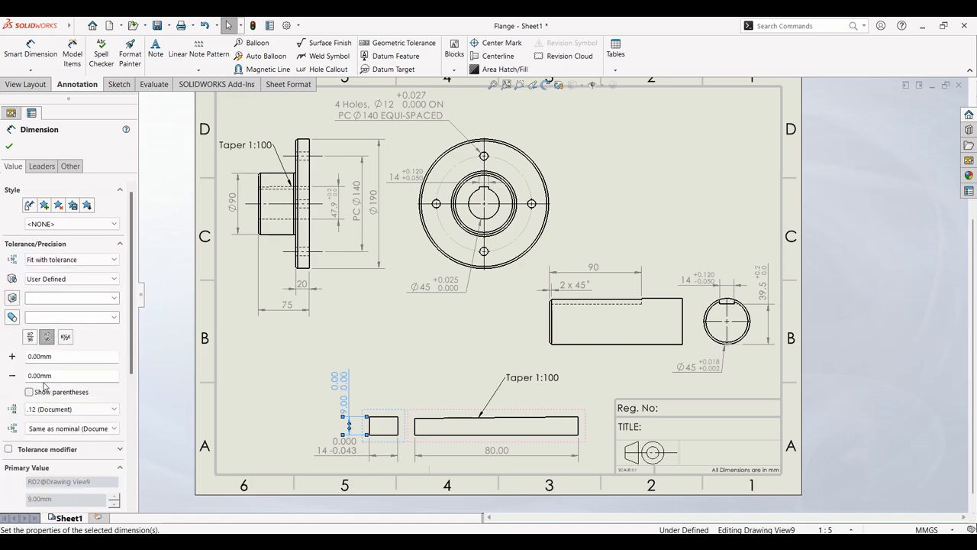
left_click_drag(56, 375, 16, 372)
- Set the height dimension's primary precision to None and its tolerance precision to three decimal places (.123)
left_click(49, 410)
left_click(48, 422)
left_click(47, 429)
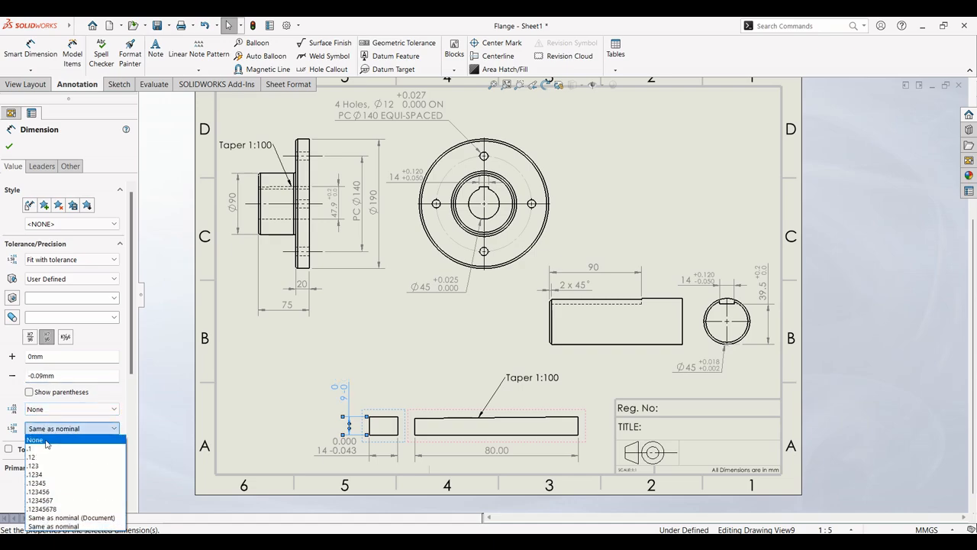
left_click(47, 465)
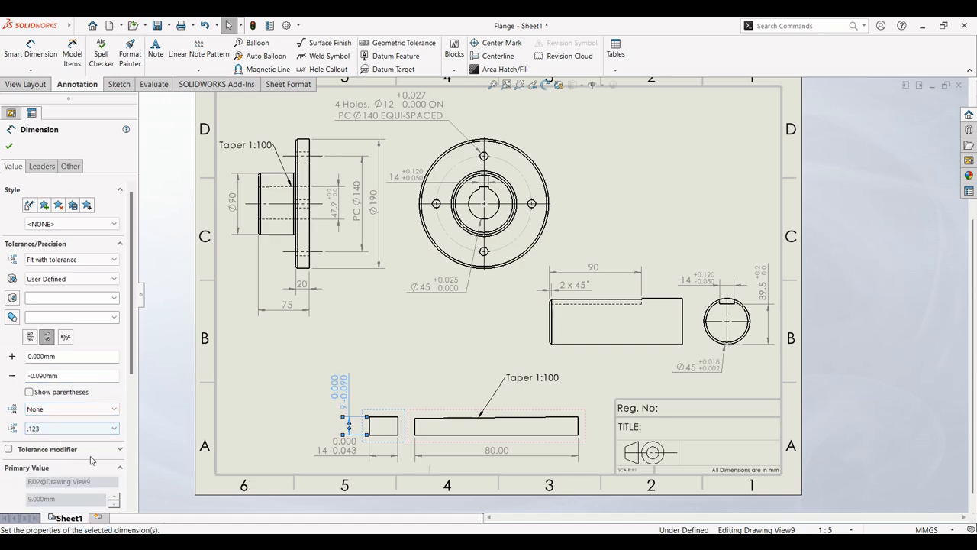
- Reposition the width and height dimensions around the taper key's end view, moving the height closer and the width slightly lower
left_click(341, 458)
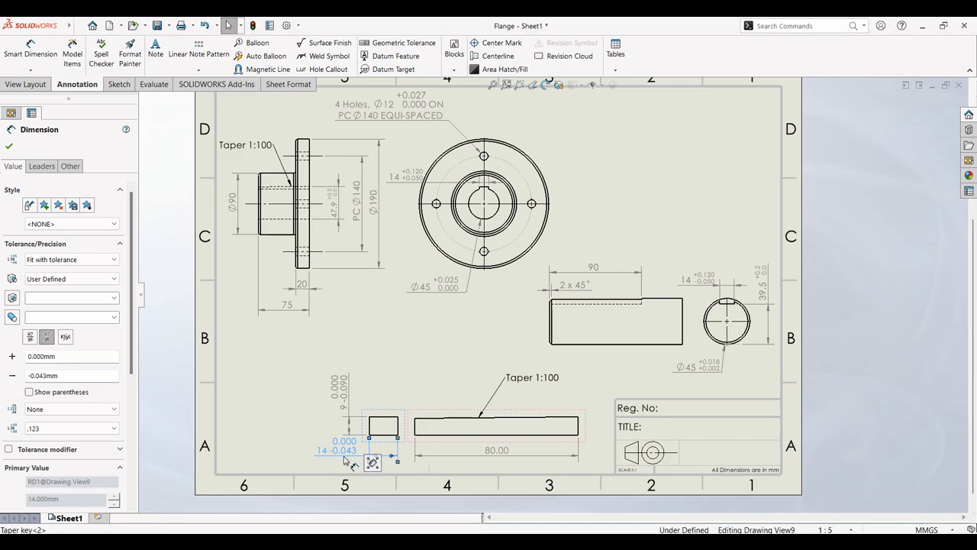
left_click_drag(344, 462, 345, 467)
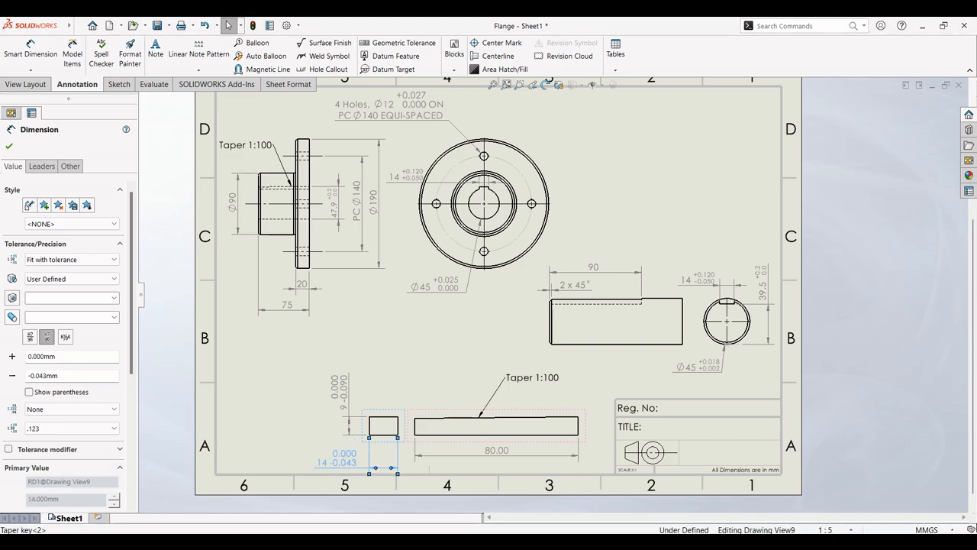
left_click(356, 405)
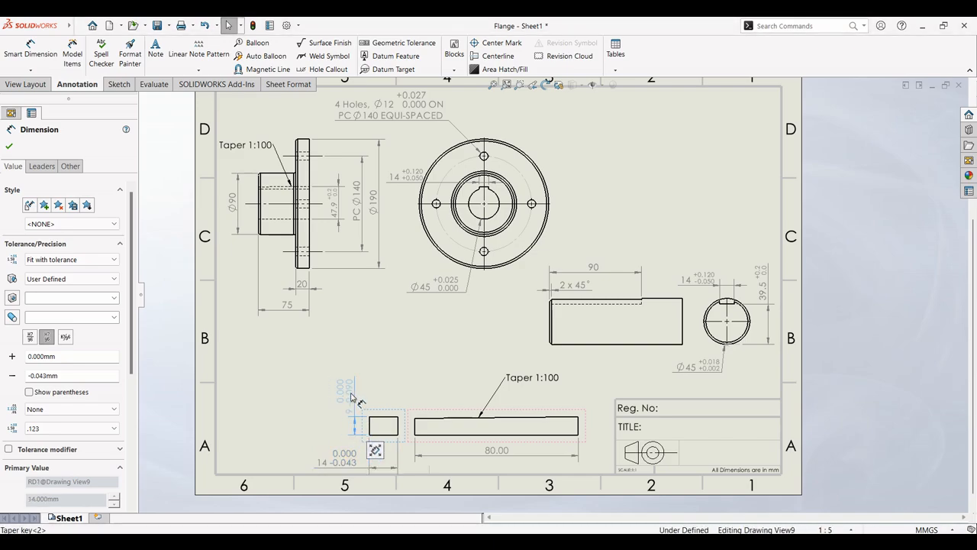
left_click(10, 145)
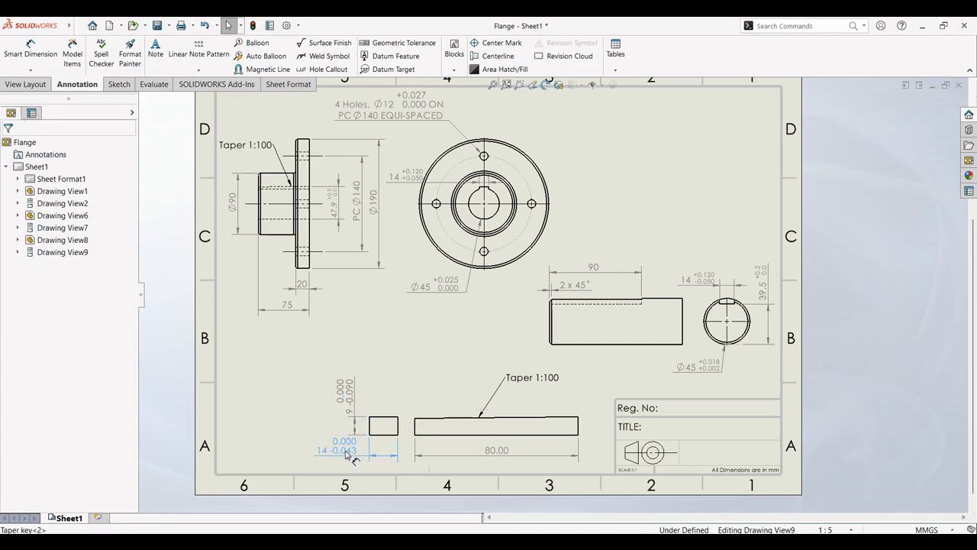
left_click_drag(347, 454, 348, 461)
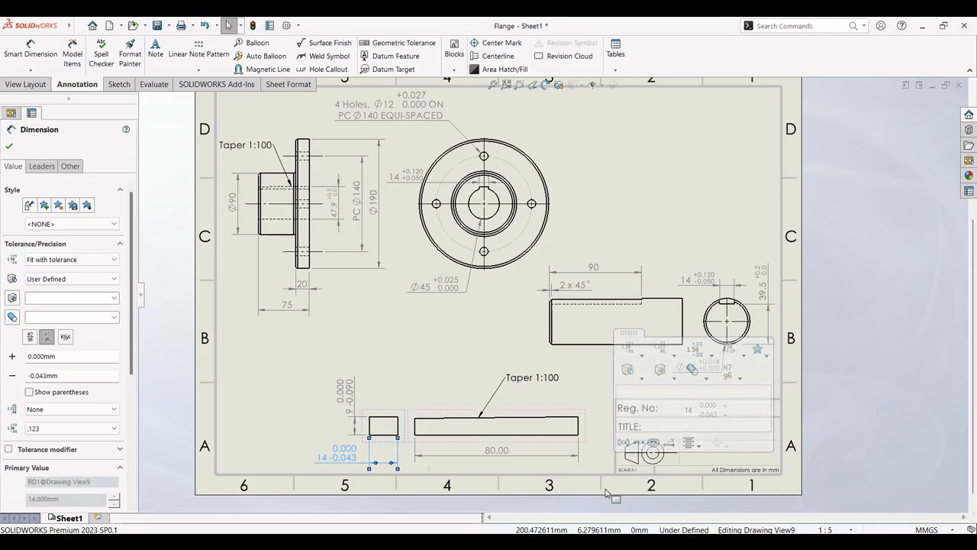
- After checking the lab manual PDF, give the end view's height dimension a custom tolerance font height of 2.5 mm
left_click(613, 541)
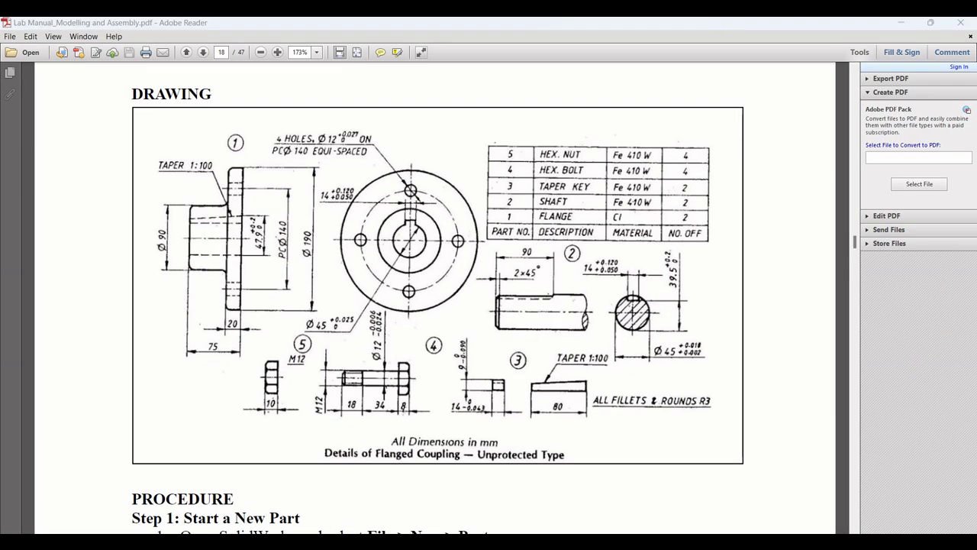
key("alt+Tab")
left_click(345, 391)
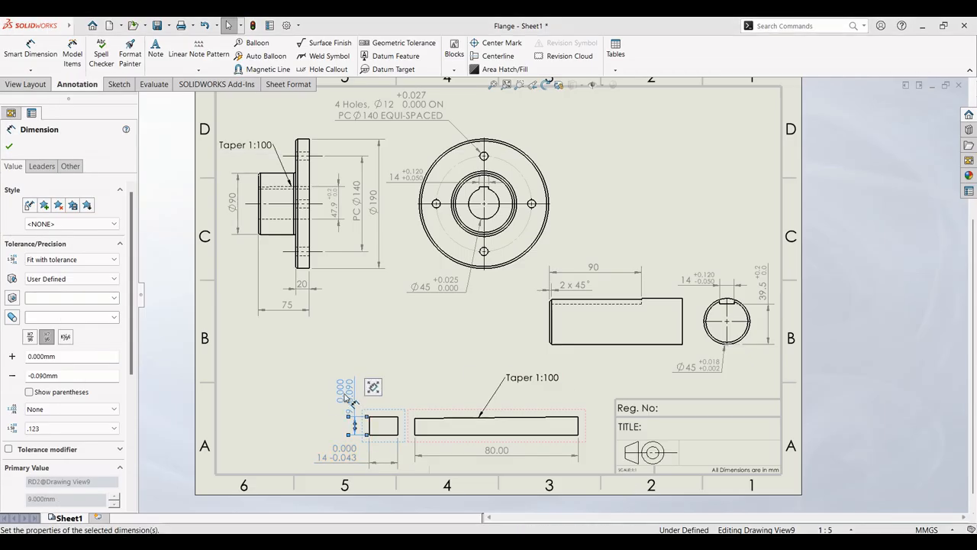
left_click(70, 166)
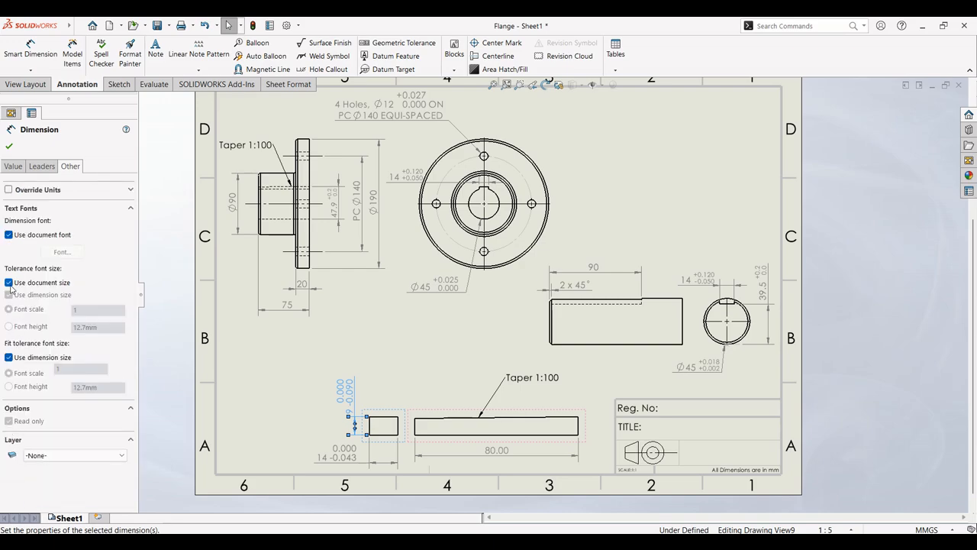
left_click(9, 294)
left_click(21, 325)
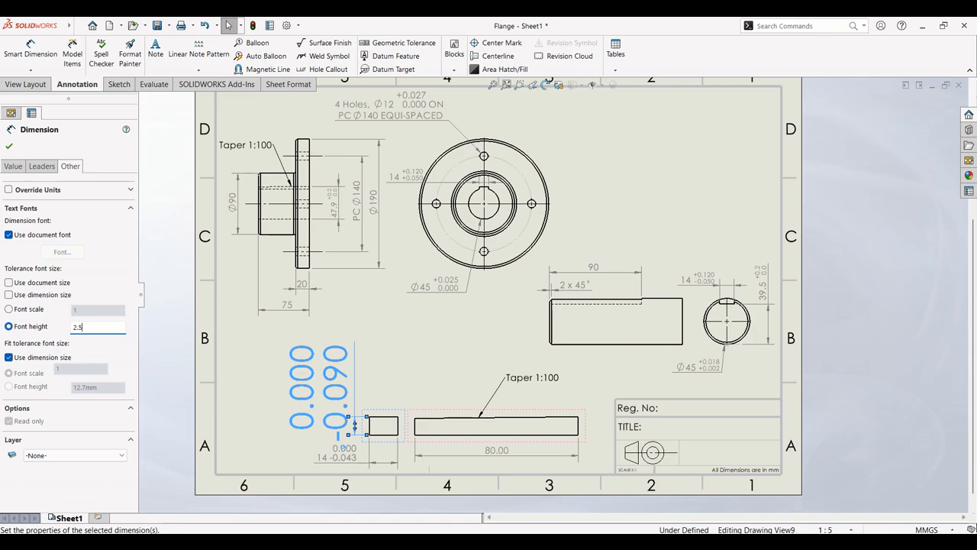
key("Return")
- Give the end view's width dimension a custom tolerance font height of 2.5 mm
left_click(332, 450)
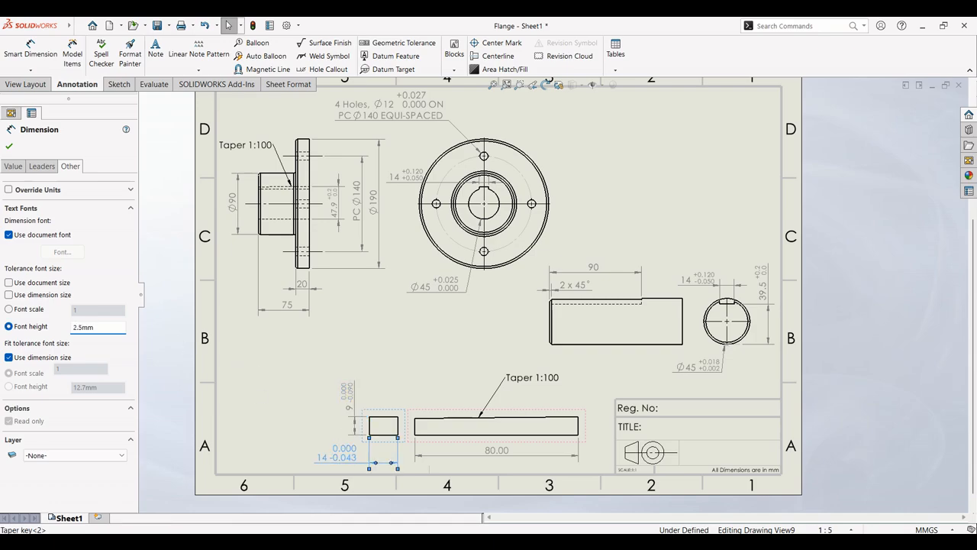
left_click(29, 286)
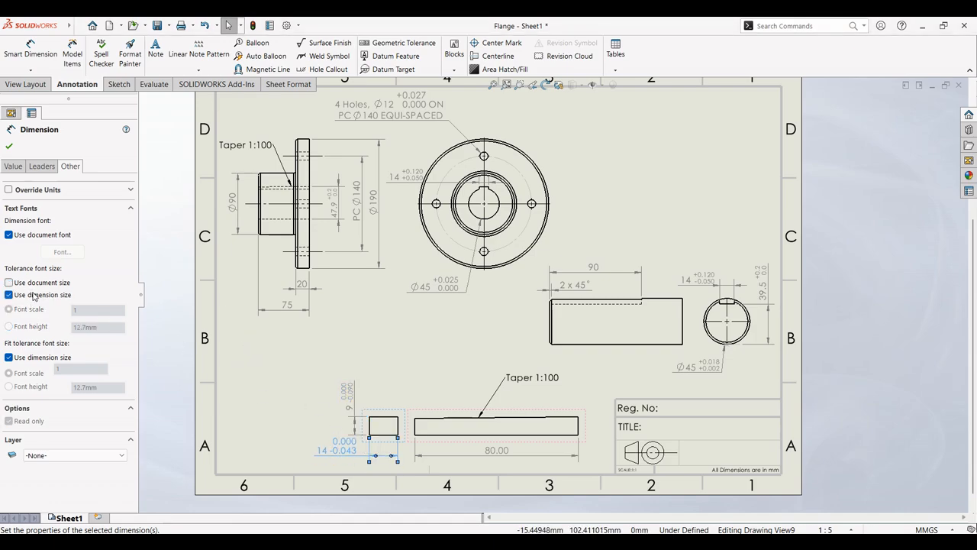
left_click(42, 327)
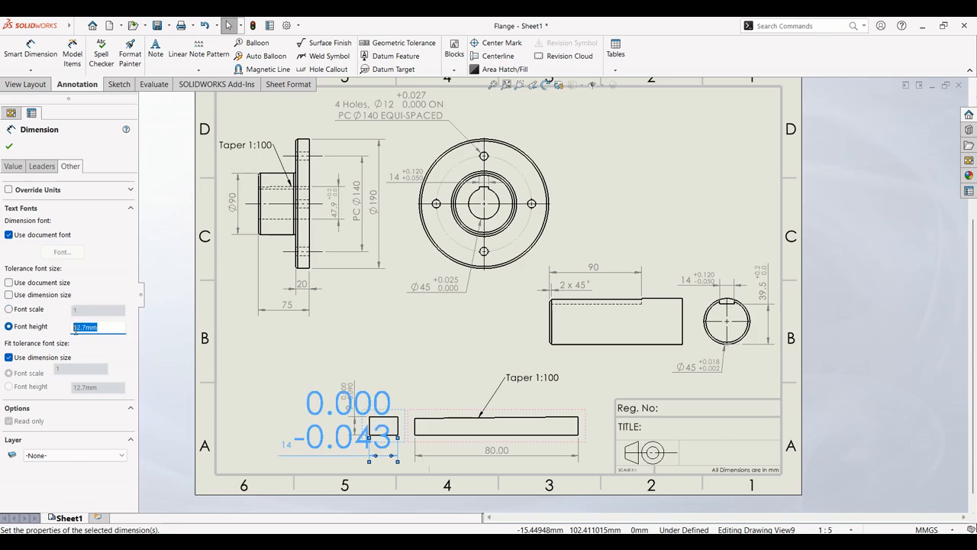
type("2.5")
key("Return")
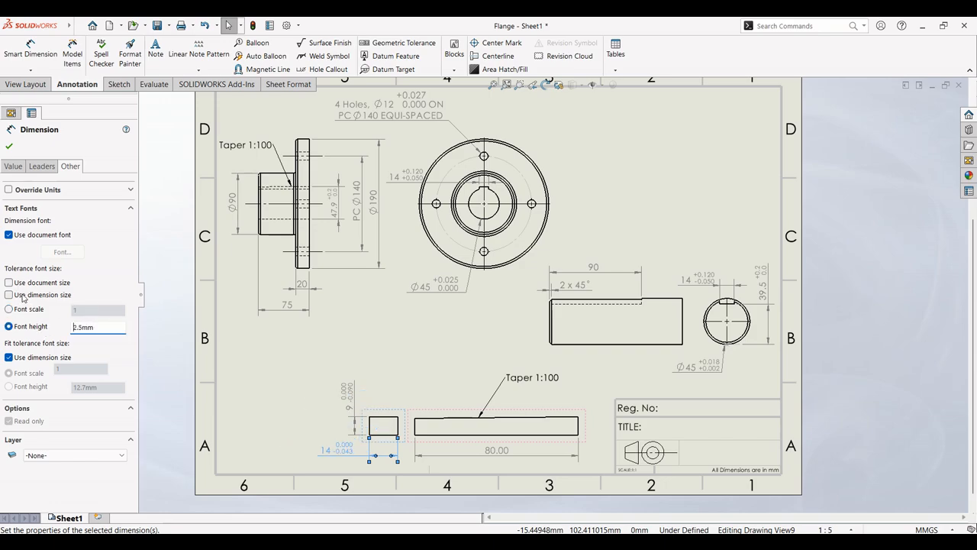
- Set the primary precision of the 80 mm length dimension on the taper key's side view to None
left_click(8, 147)
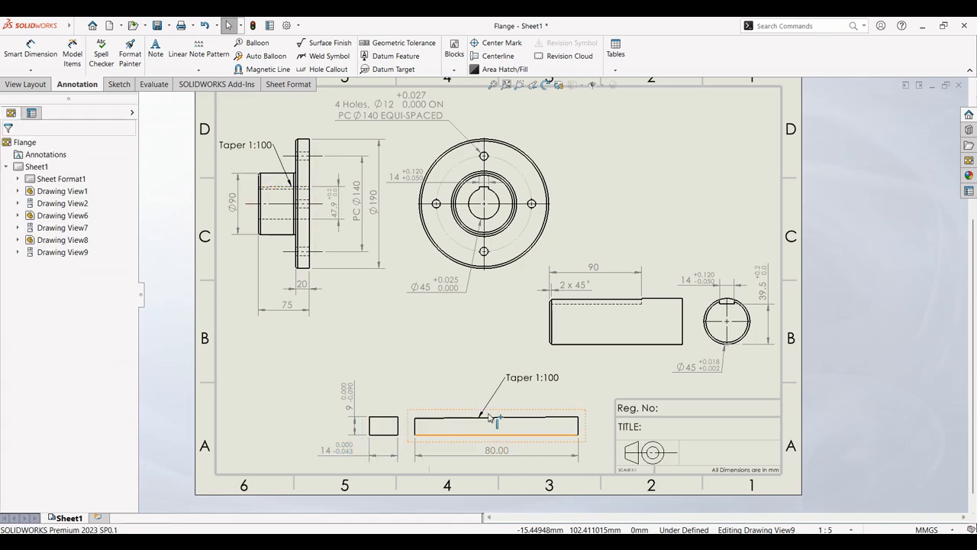
left_click(506, 451)
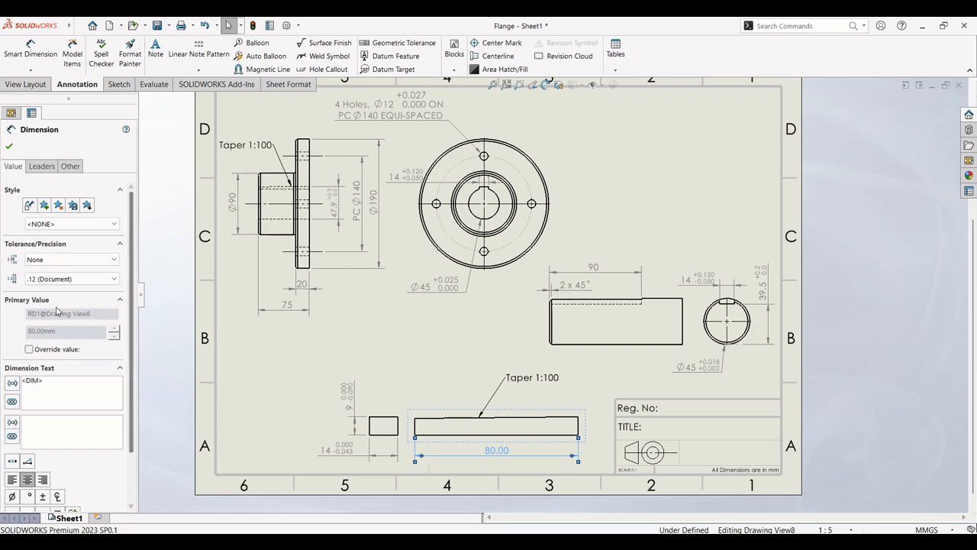
left_click(58, 279)
left_click(55, 291)
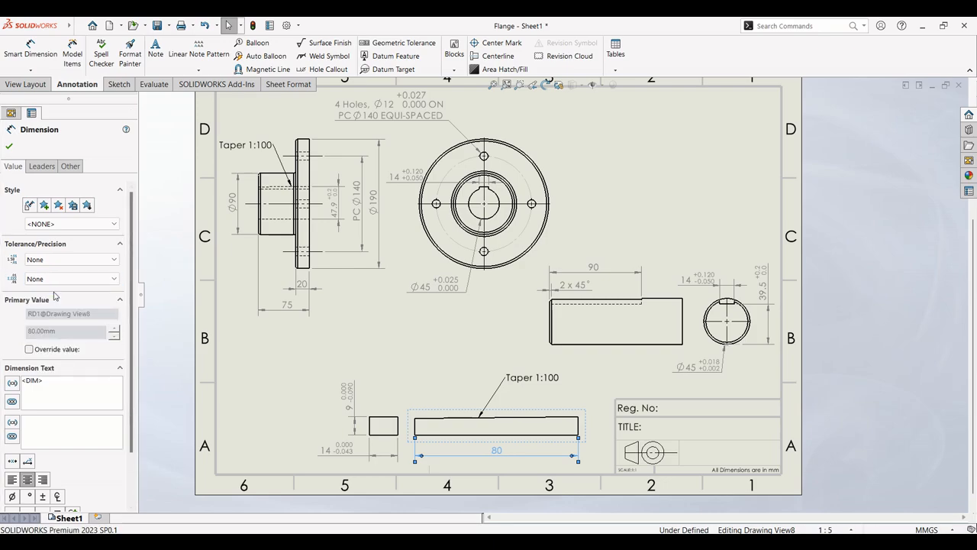
left_click(9, 148)
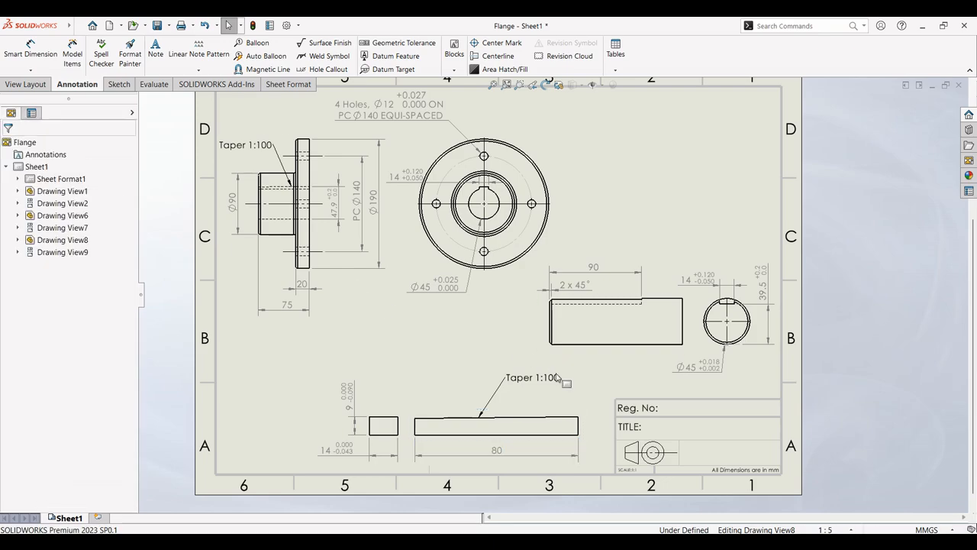
- Move the Taper 1:100 note closer to the taper key's side view and check the drawing in the lab manual PDF
left_click_drag(558, 377, 553, 402)
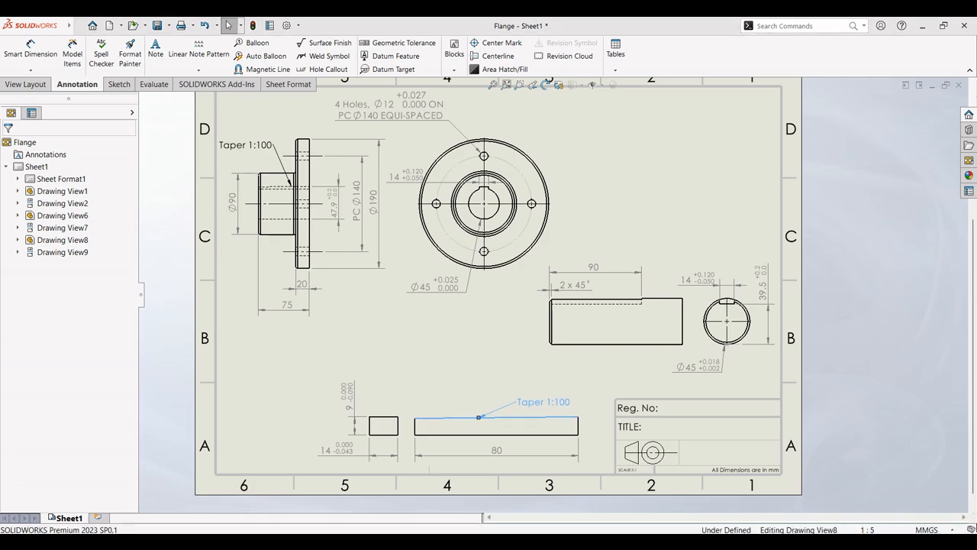
mouse_move(634, 531)
left_click(633, 510)
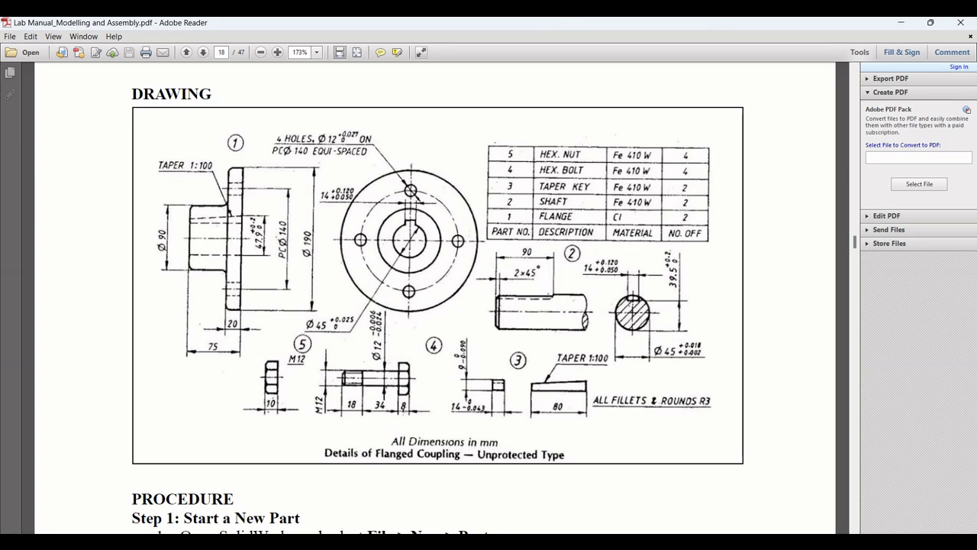
key("alt+Tab")
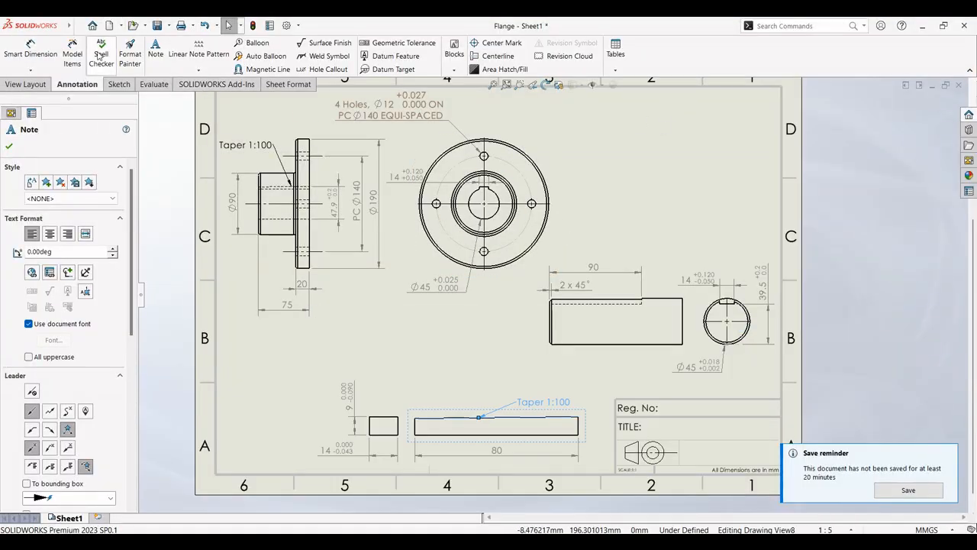
- Try placing a model view of hex bolt_1 from the flange_1 folder in the empty sheet area above the shaft views
left_click(27, 84)
left_click(47, 54)
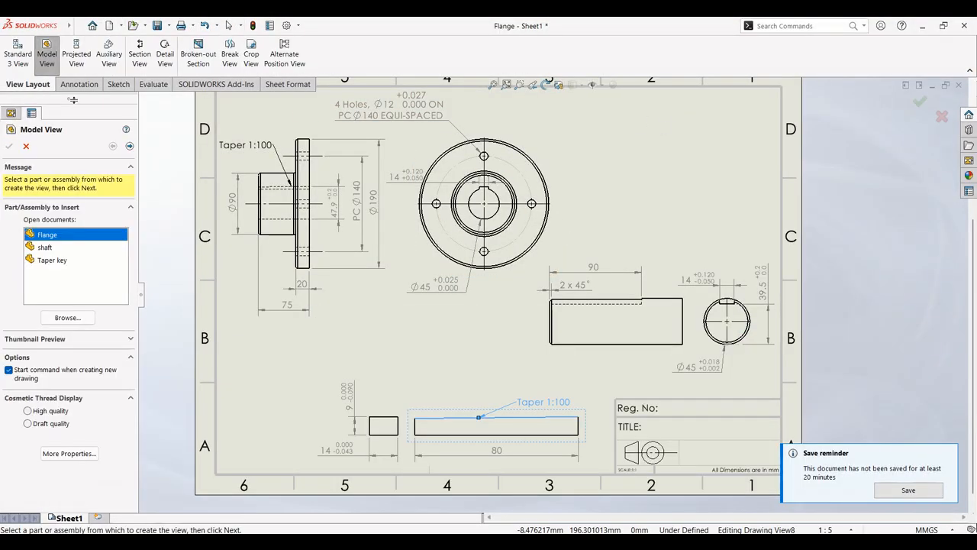
left_click(67, 317)
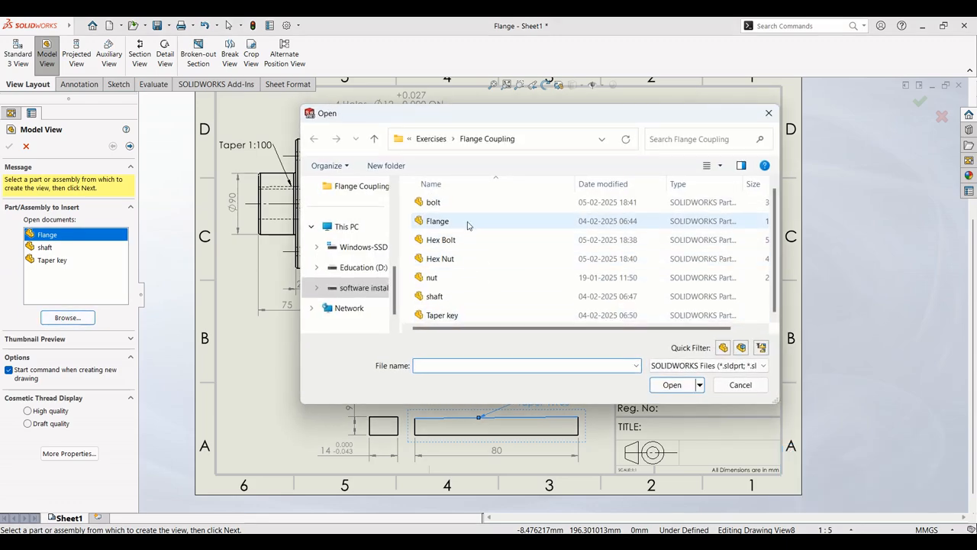
left_click(432, 138)
double_click(437, 222)
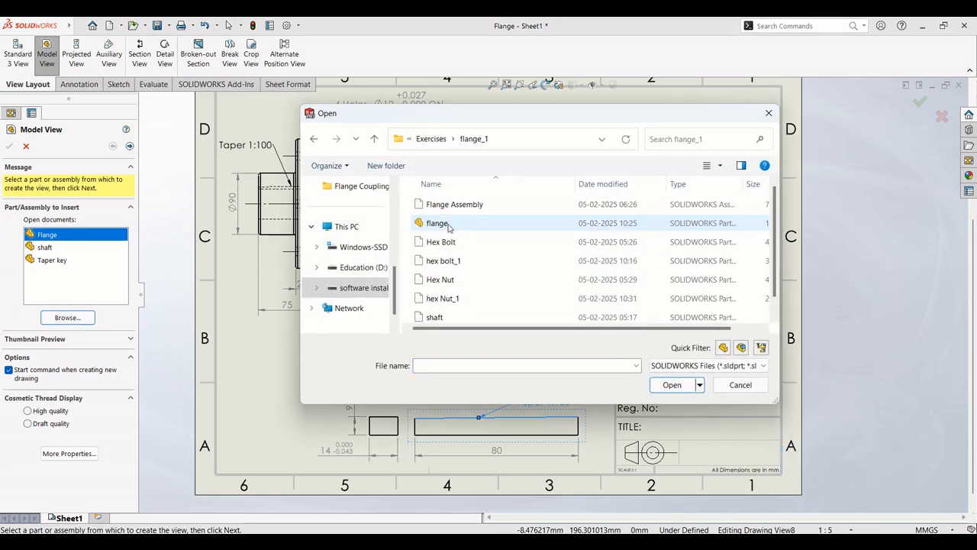
left_click(439, 260)
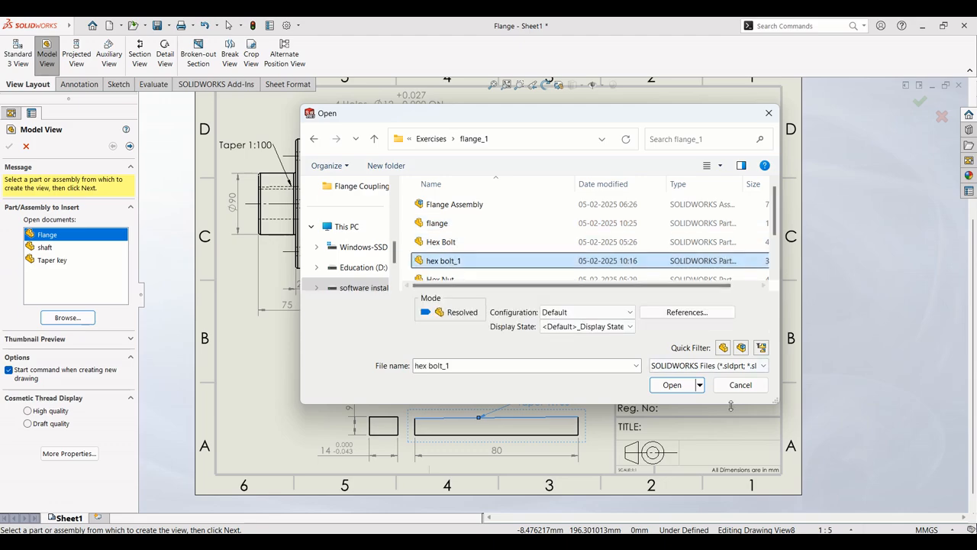
left_click(672, 384)
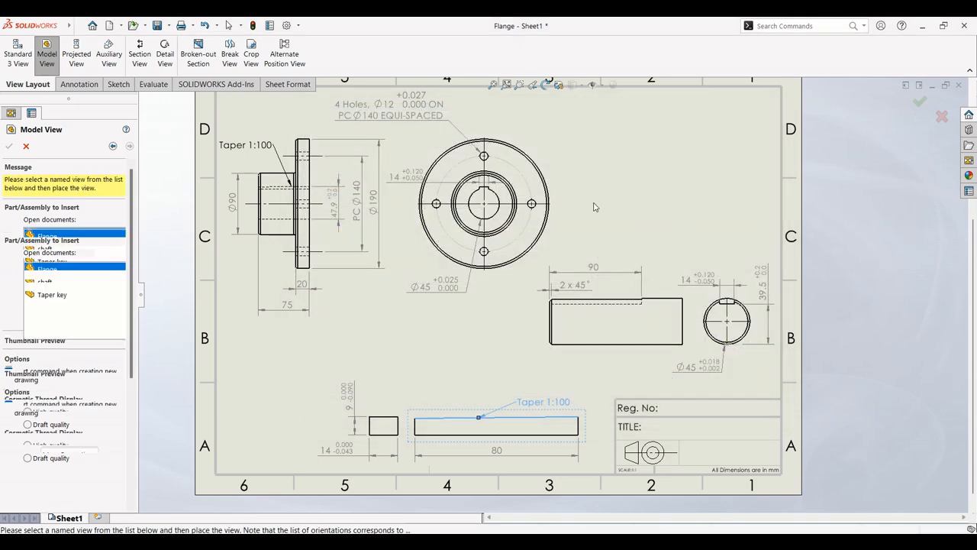
left_click(721, 159)
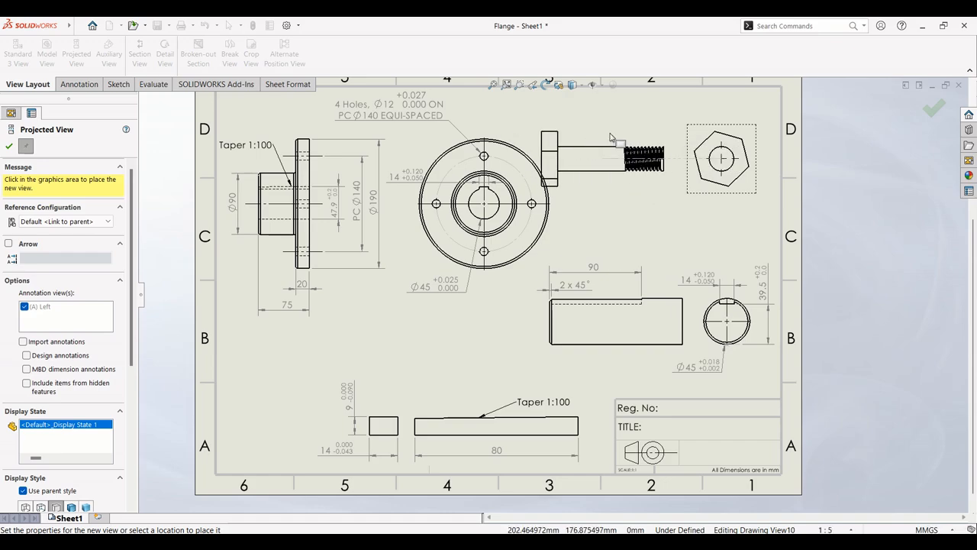
- End the view projection and delete the hex bolt_1 view from the sheet
key("Escape")
left_click(693, 191)
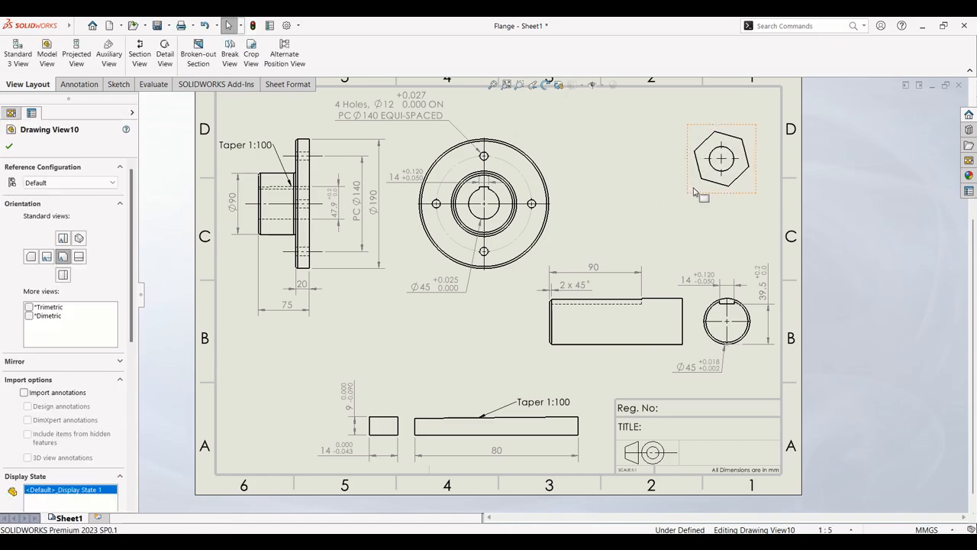
key("Delete")
left_click(569, 234)
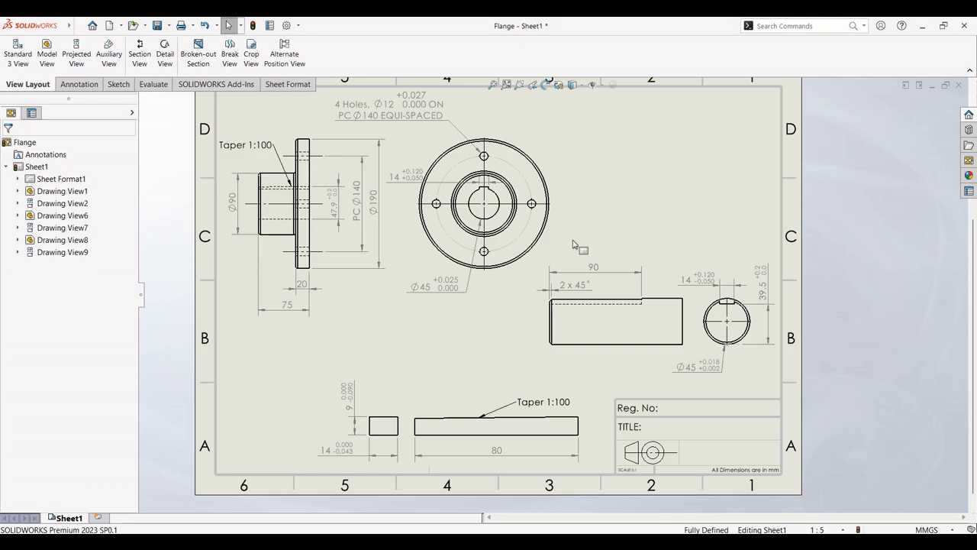
- Try placing a model view of Hex Bolt from the Flange Coupling folder above the shaft views
left_click(46, 55)
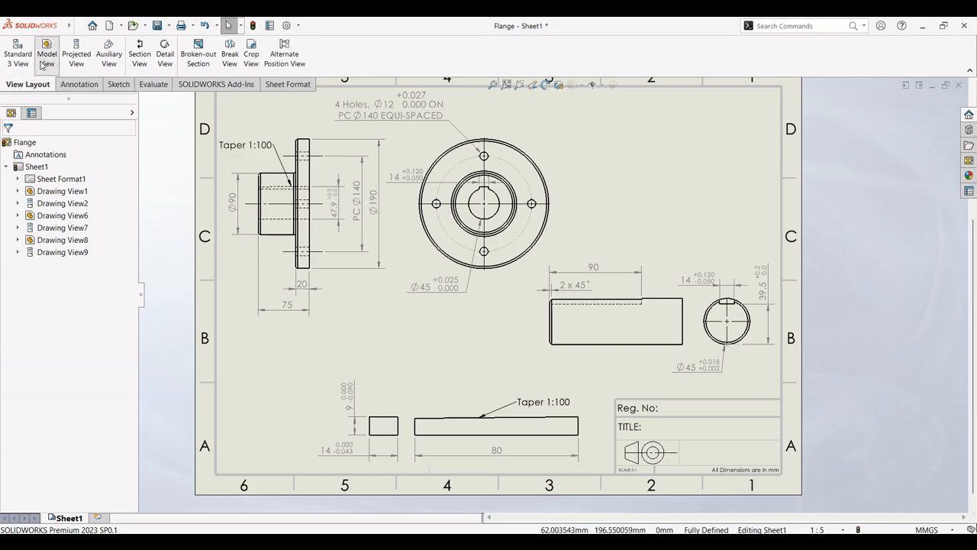
left_click(77, 320)
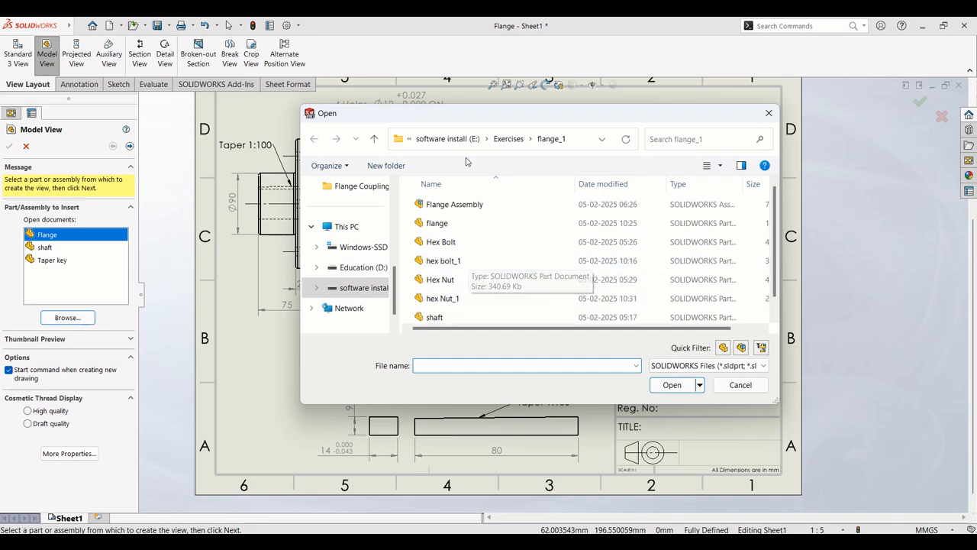
left_click(509, 138)
double_click(469, 203)
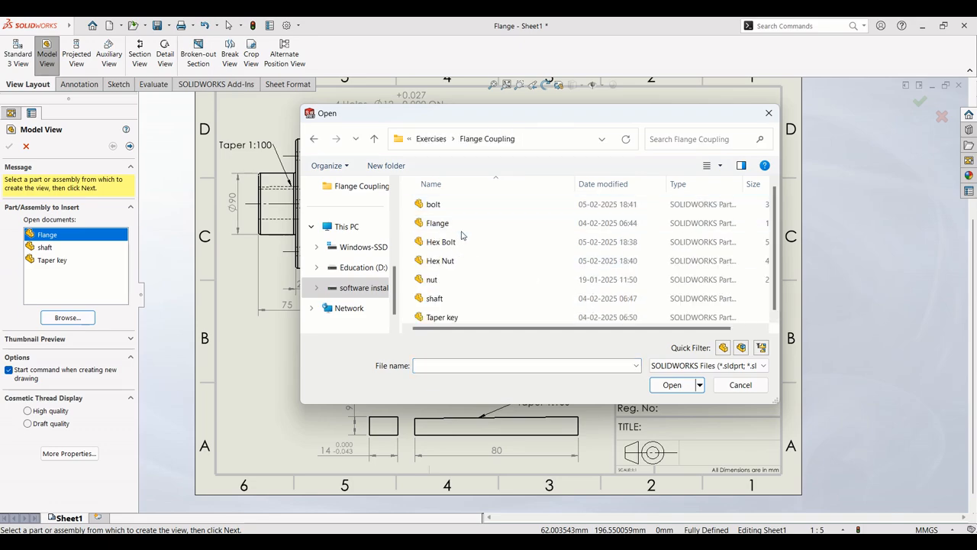
left_click(450, 239)
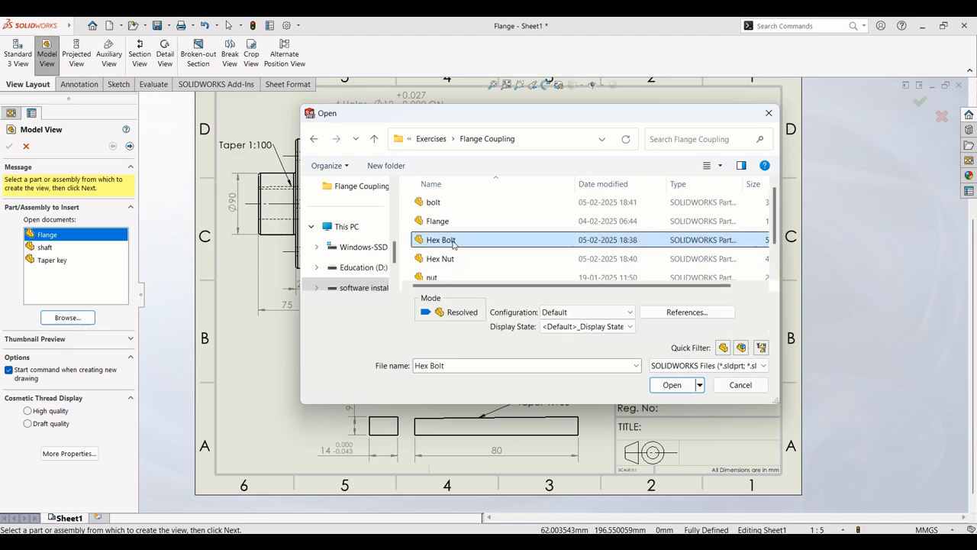
left_click(669, 389)
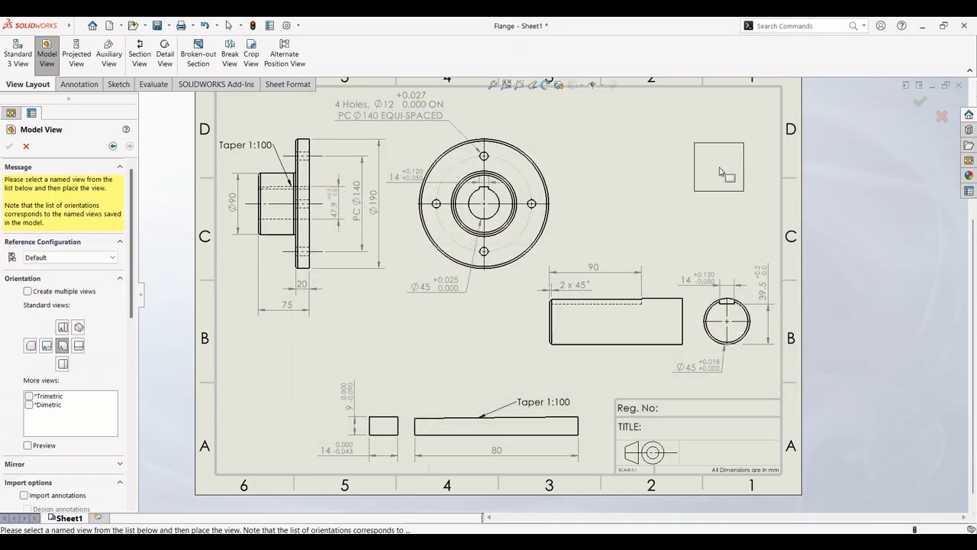
left_click(707, 180)
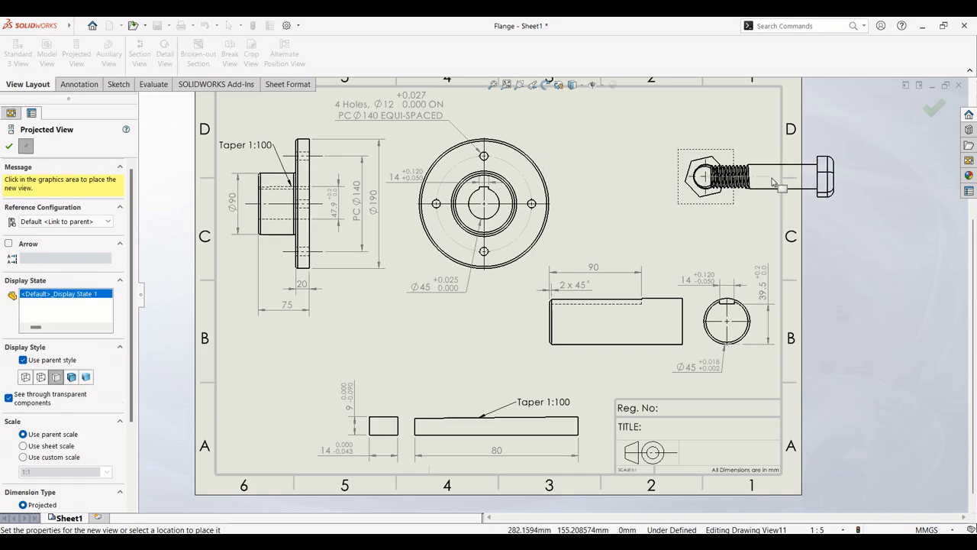
- Leave the view projection and remove the Hex Bolt view from the sheet
key("Escape")
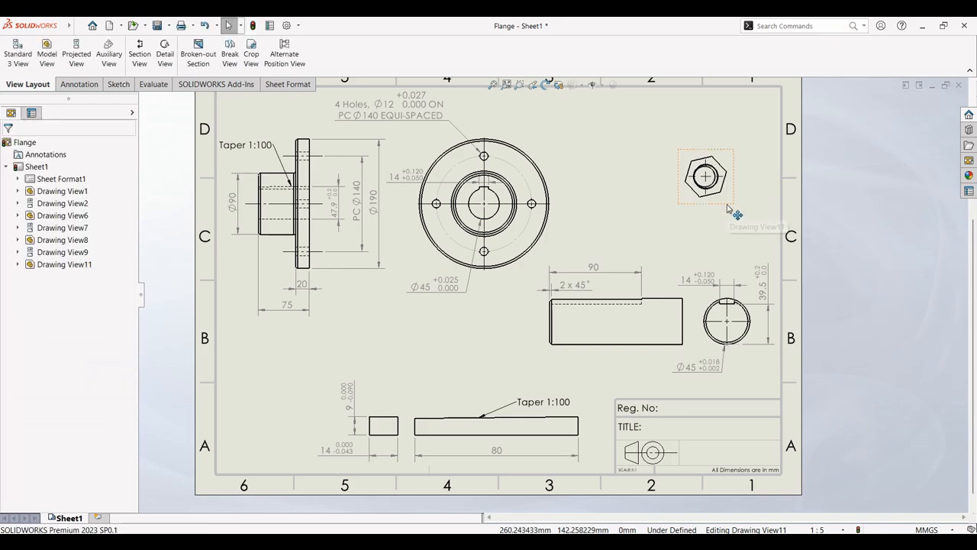
left_click(727, 208)
key("Delete")
left_click(569, 234)
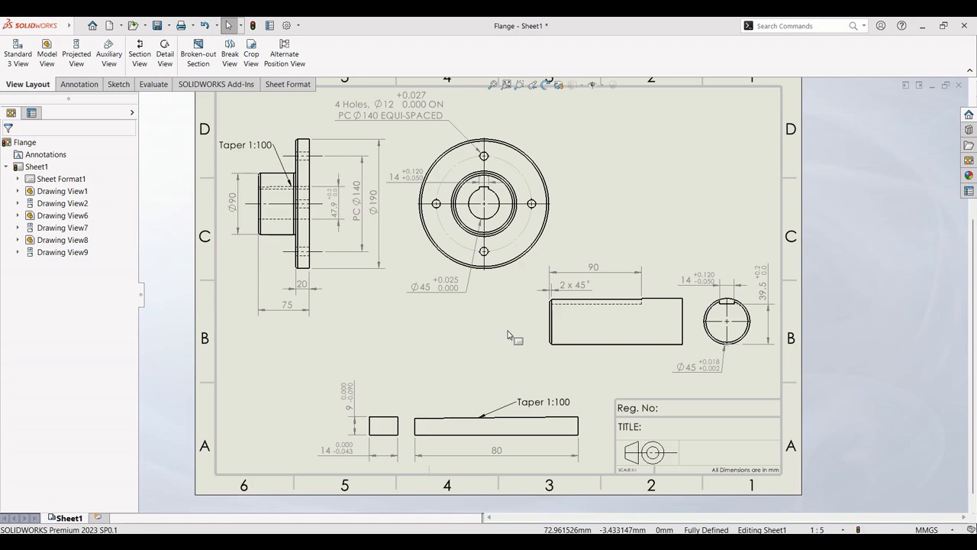
- Place a hexagonal end view of the bolt part from the part and assembly folder above the taper key's side view
left_click(47, 58)
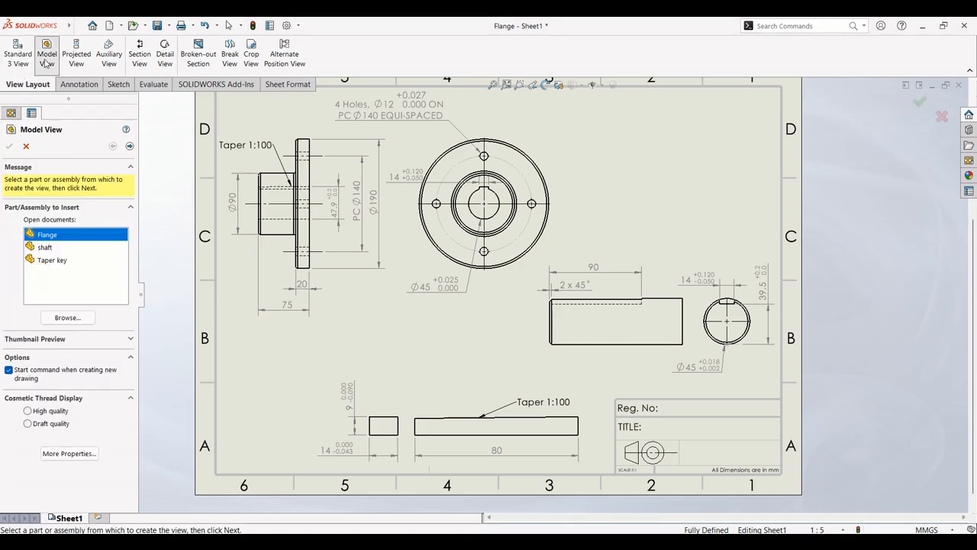
left_click(76, 320)
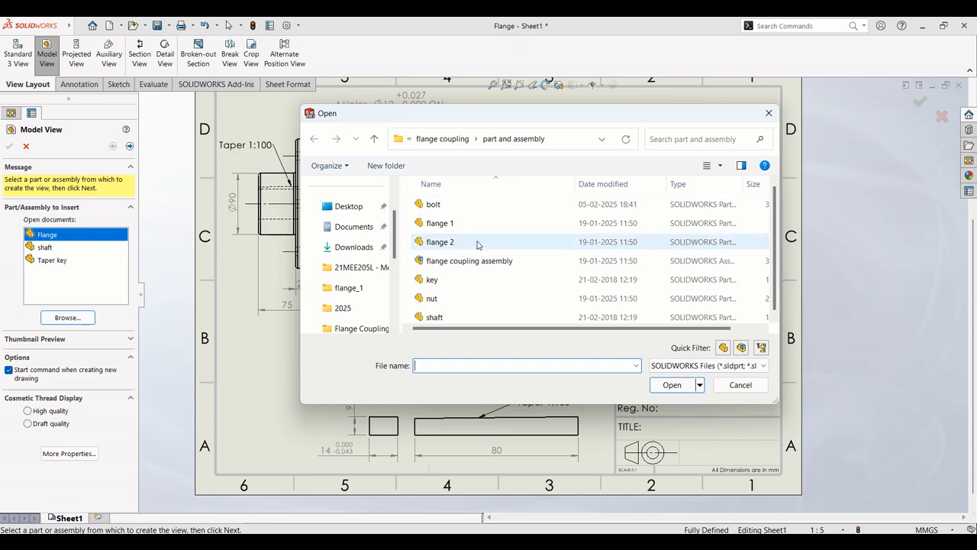
left_click(432, 204)
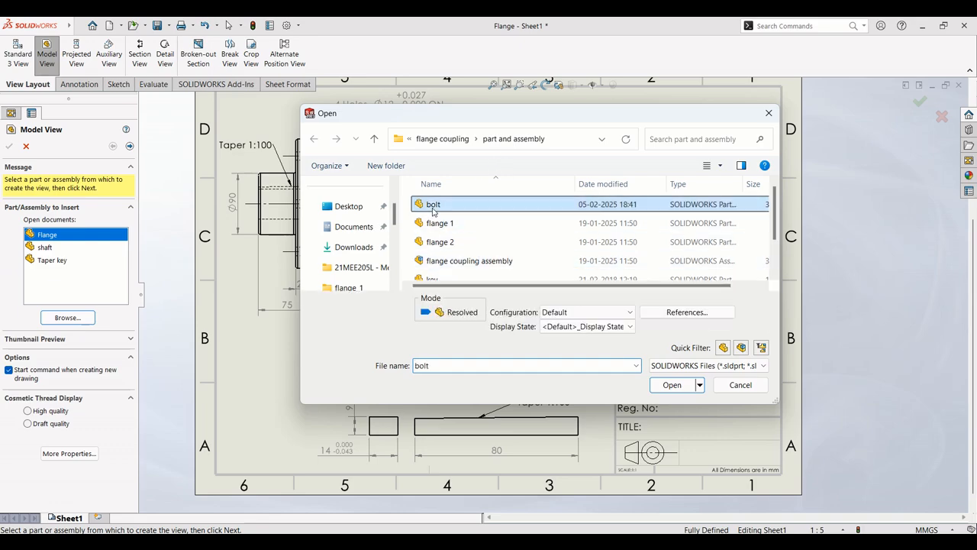
left_click(671, 386)
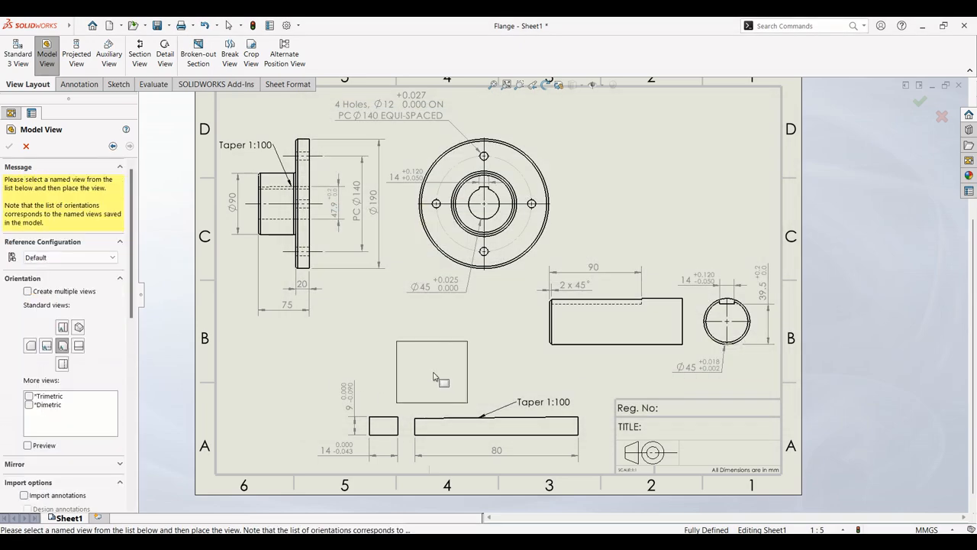
left_click(482, 365)
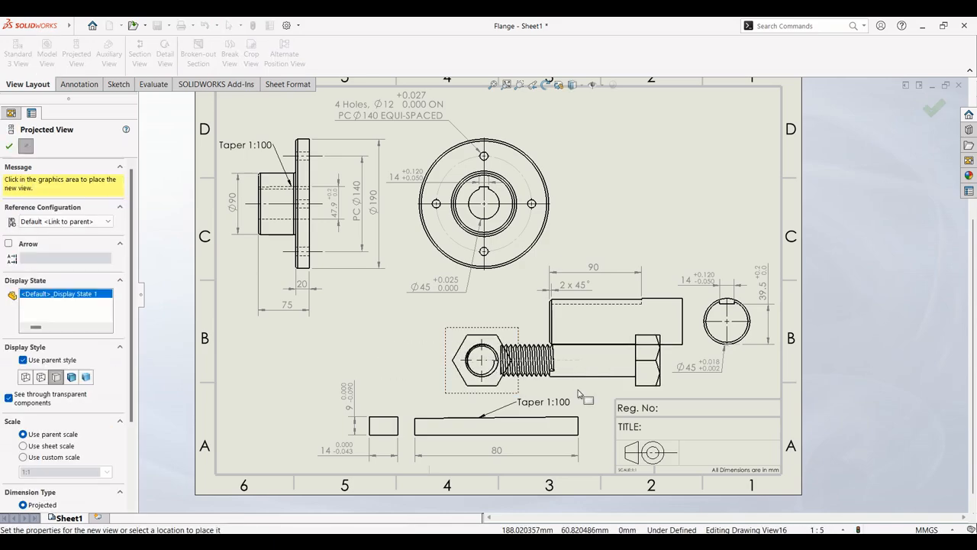
- Check the bolt in the lab manual drawing and place a projected side view to the right of the bolt's end view
left_click(622, 543)
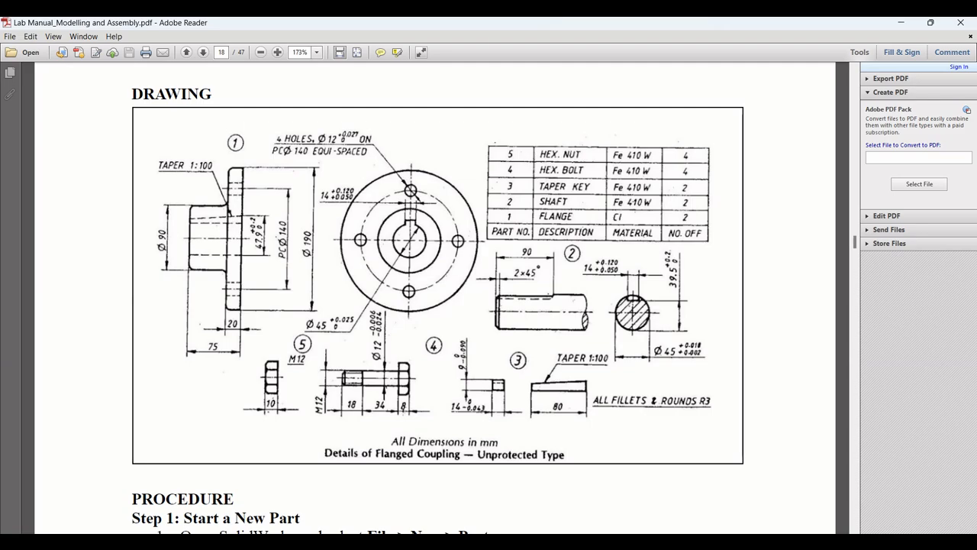
left_click(603, 543)
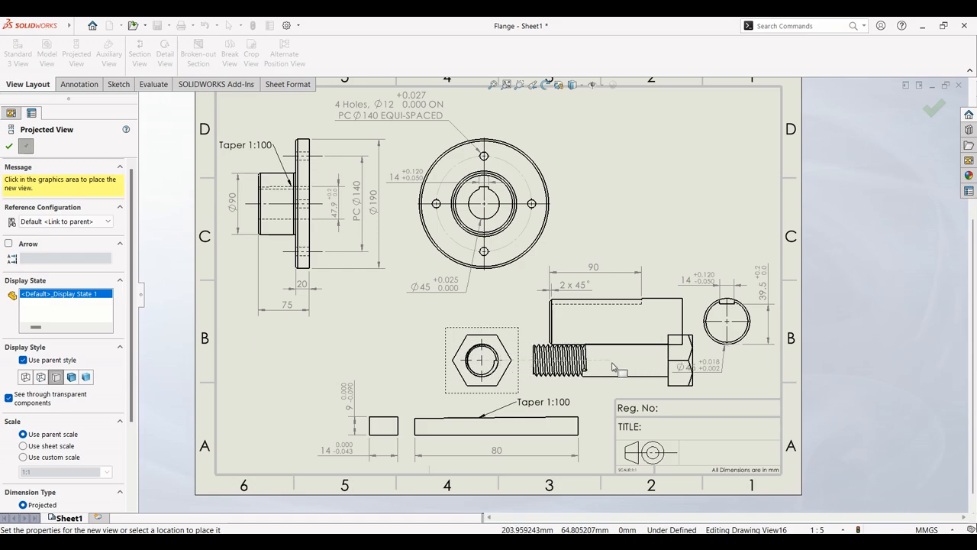
left_click(607, 368)
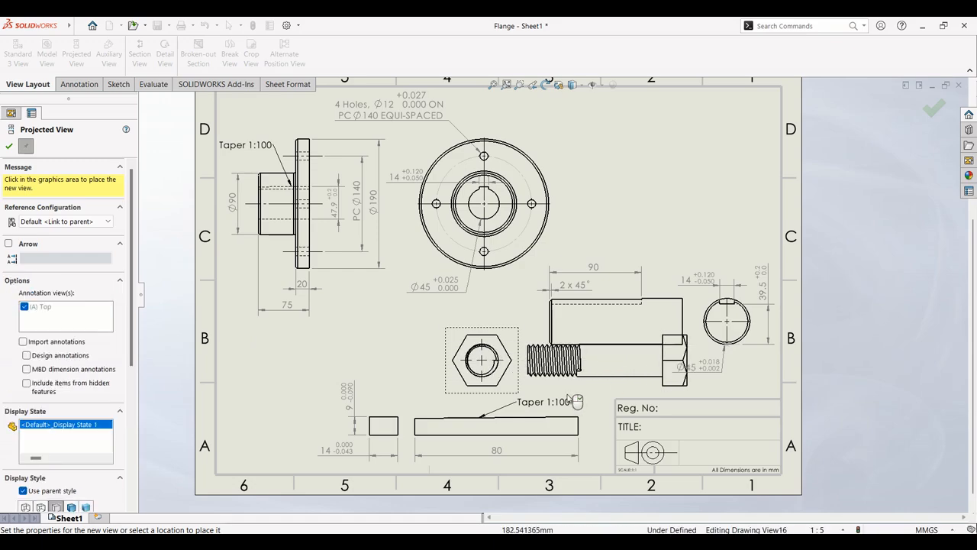
left_click(518, 400)
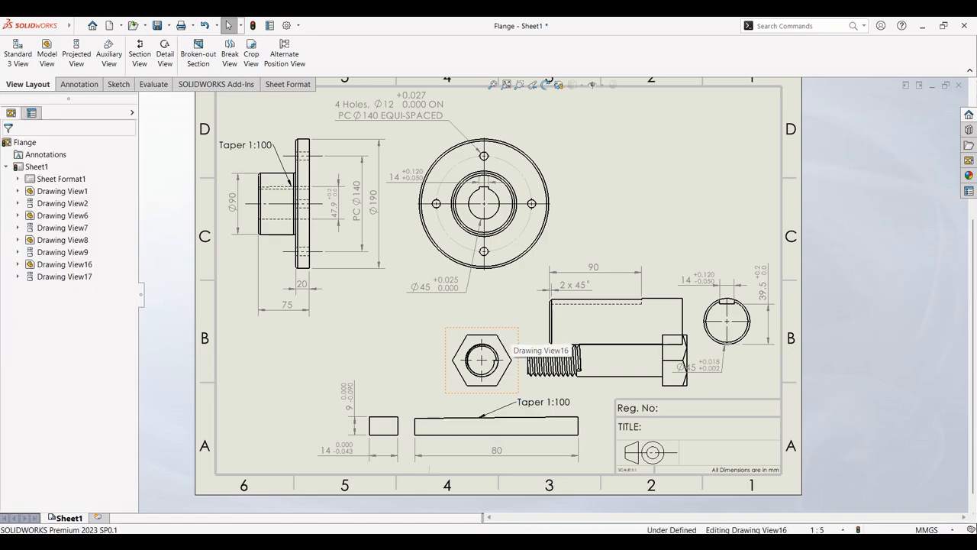
- Delete the bolt's hexagonal end view, keeping only its projected side view
left_click(514, 335)
key("Delete")
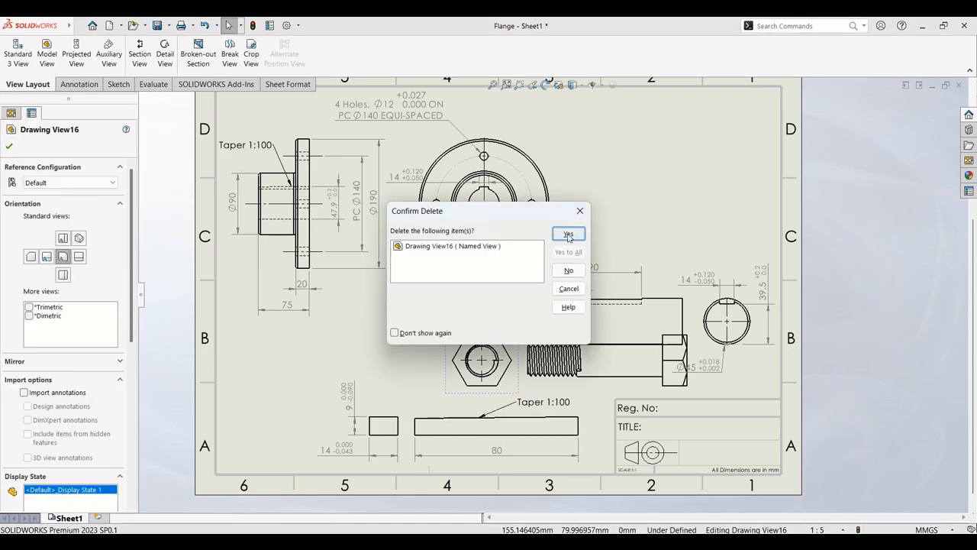
left_click(568, 235)
- Move the bolt's side view into the space above the taper key and set its custom scale to 1:2
mouse_move(518, 389)
left_mouse_down()
mouse_move(373, 361)
mouse_move(358, 382)
left_mouse_up()
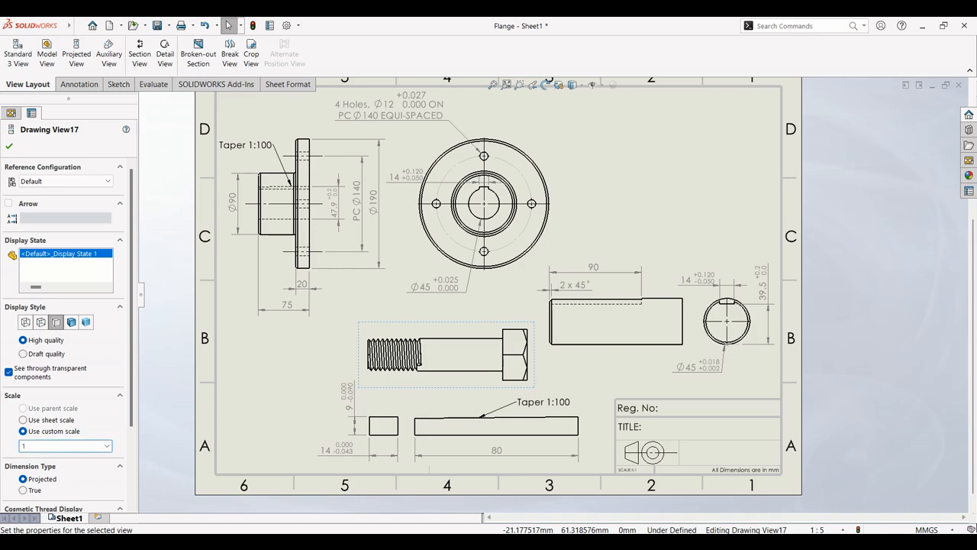
key("Return")
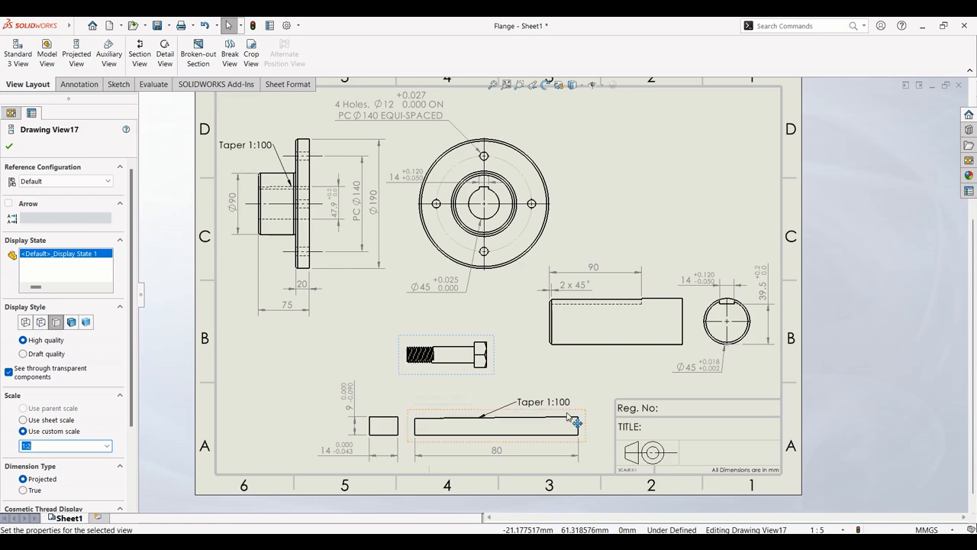
- Move the taper key's side and end views to the sheet's upper-right corner and nudge the flange's circular view slightly left
mouse_move(580, 412)
left_mouse_down()
mouse_move(688, 269)
mouse_move(772, 103)
left_mouse_up()
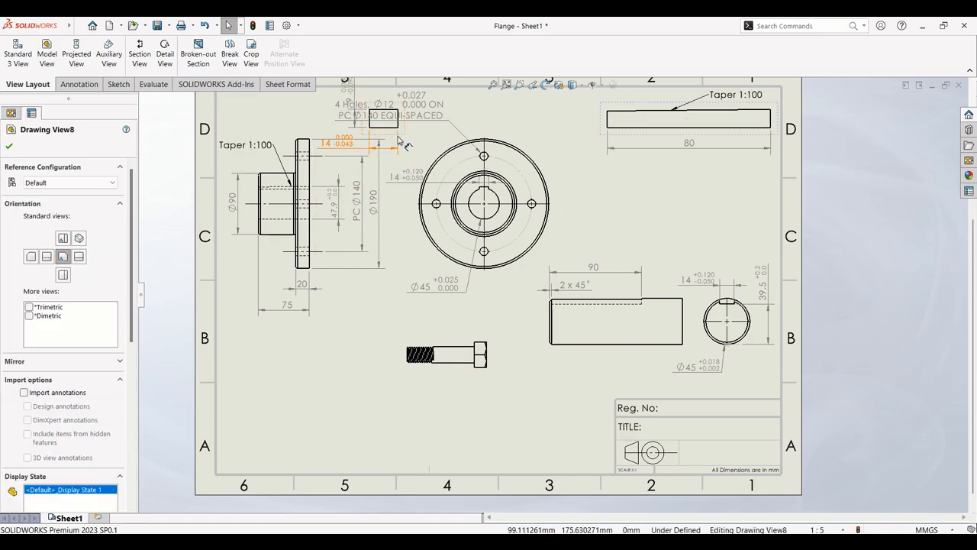
left_click_drag(401, 137, 524, 141)
key("ctrl+z")
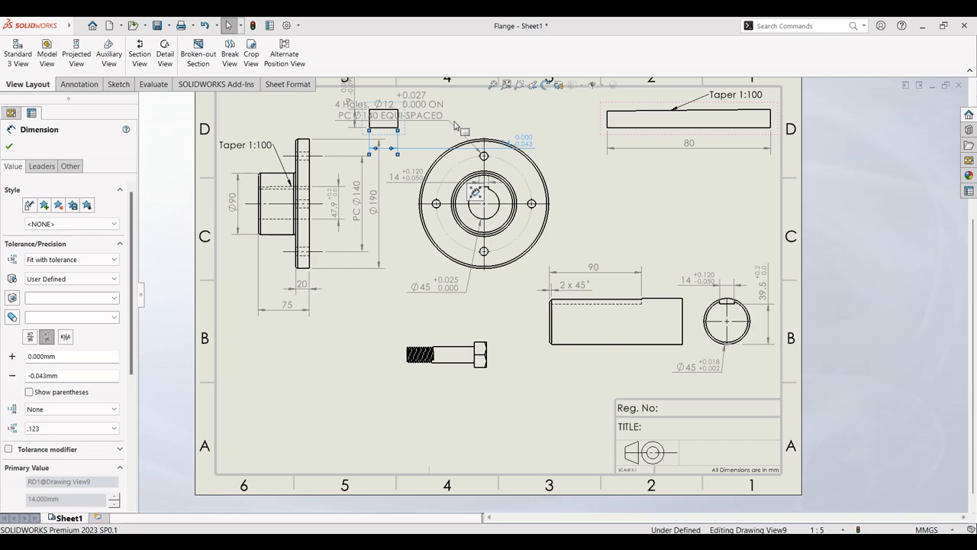
left_click_drag(404, 126, 604, 131)
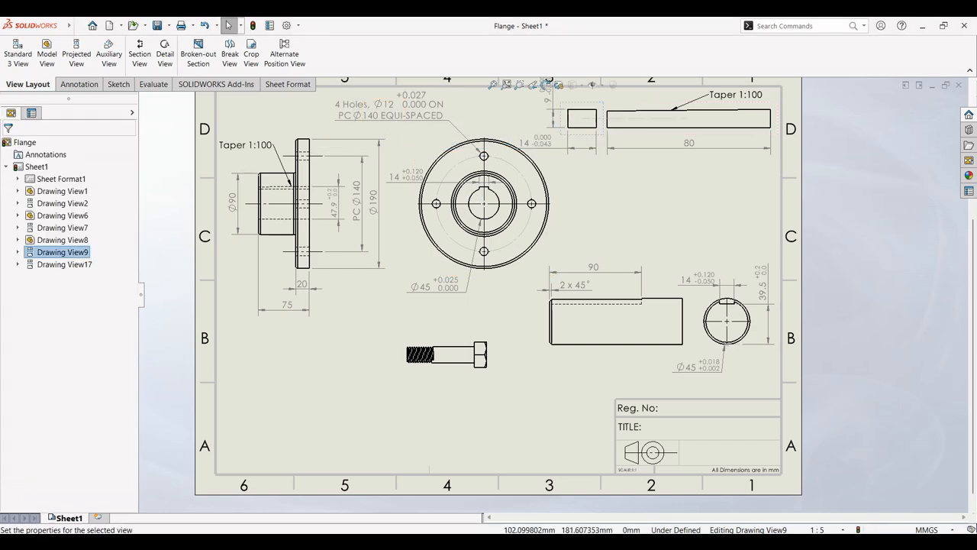
left_click_drag(556, 187, 550, 186)
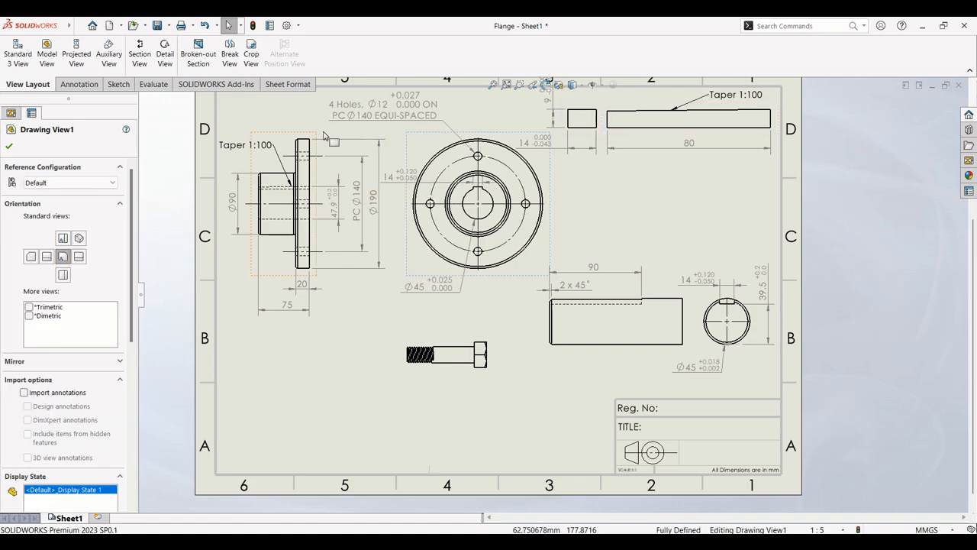
mouse_move(321, 139)
left_mouse_down()
mouse_move(312, 141)
mouse_move(320, 140)
left_mouse_up()
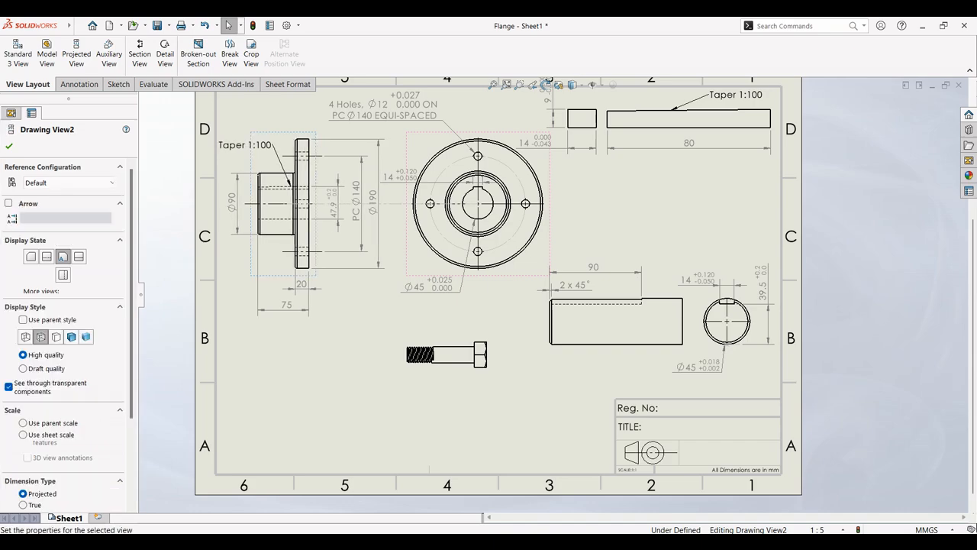
- Fine-tune the positions of the taper key's two views and reposition the end view's 14 and 9 dimensions clear of the flange view
left_click(721, 145)
left_click_drag(719, 137, 725, 143)
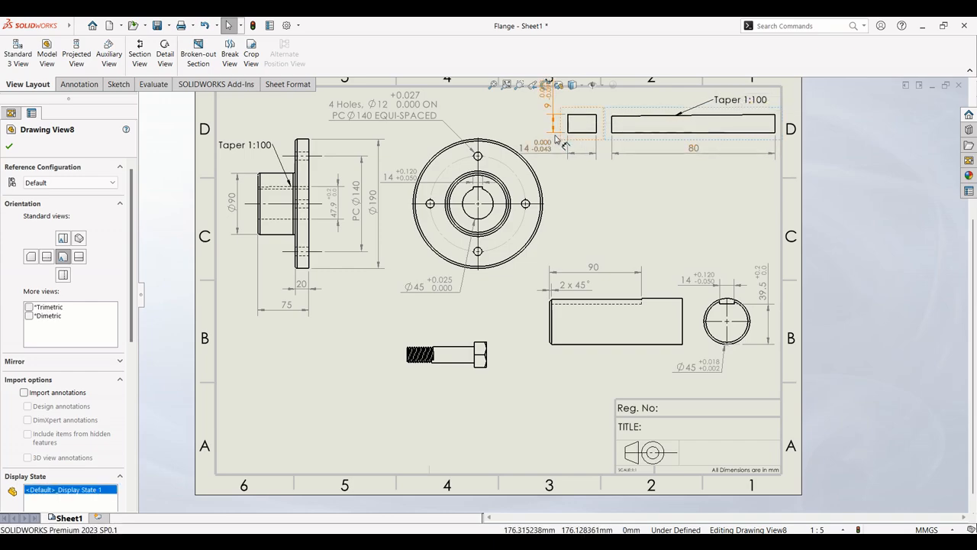
left_click(557, 151)
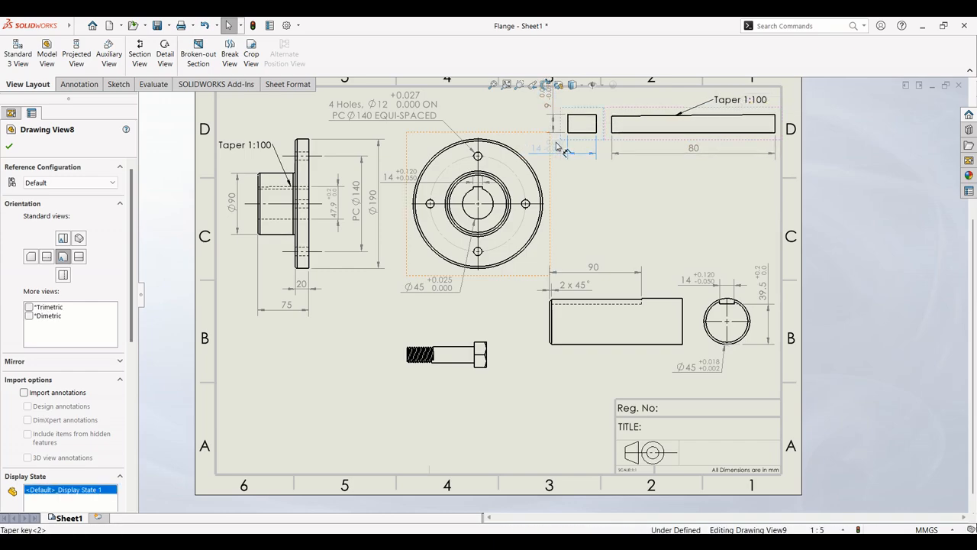
left_click(650, 194)
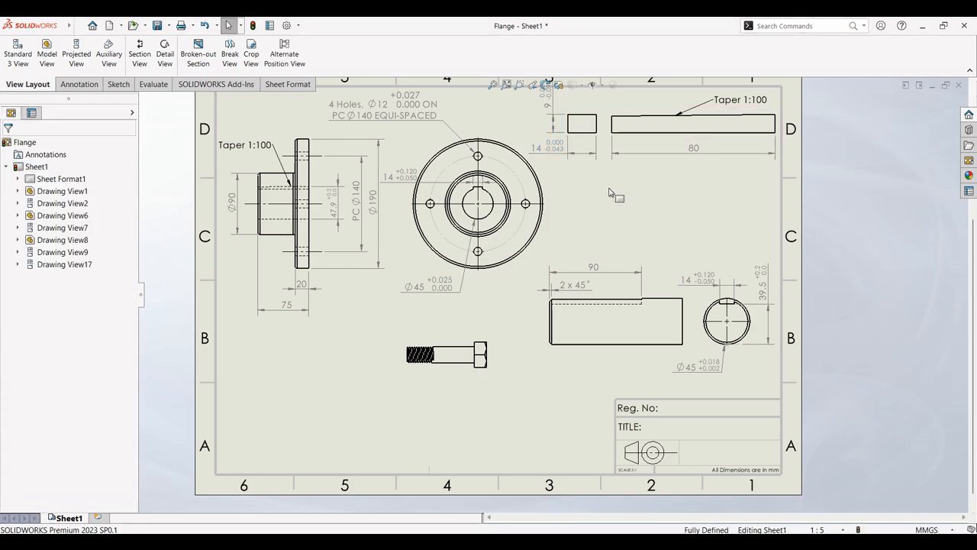
left_click(545, 96)
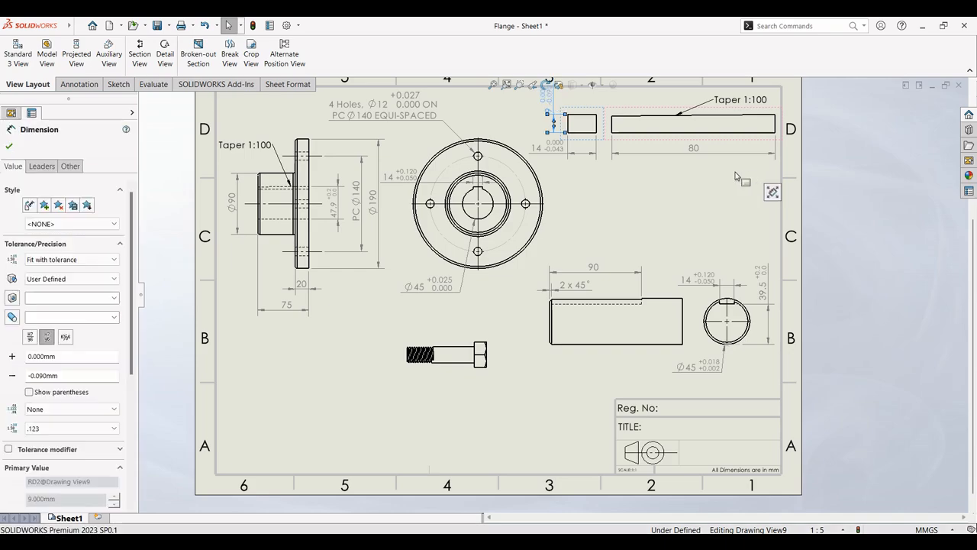
left_click_drag(729, 145, 730, 151)
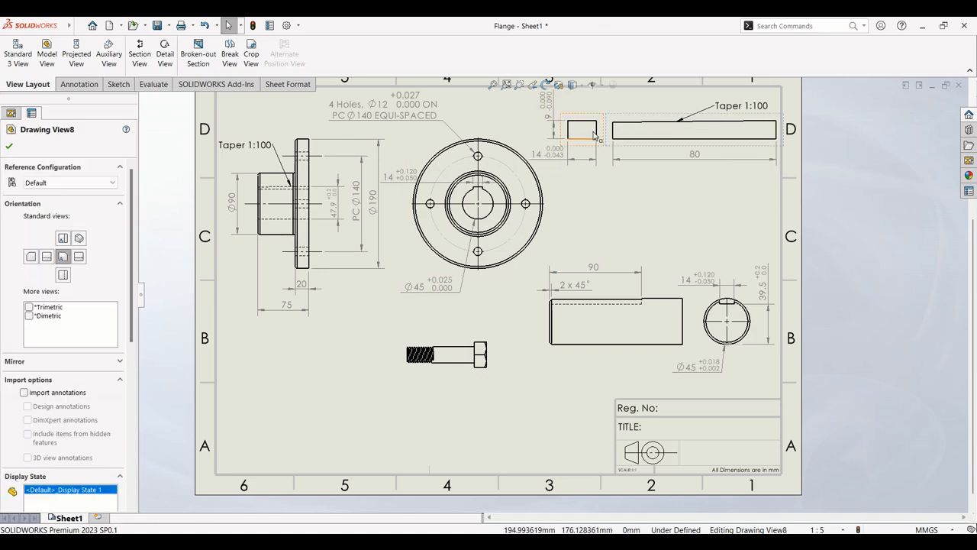
left_click_drag(594, 113, 599, 113)
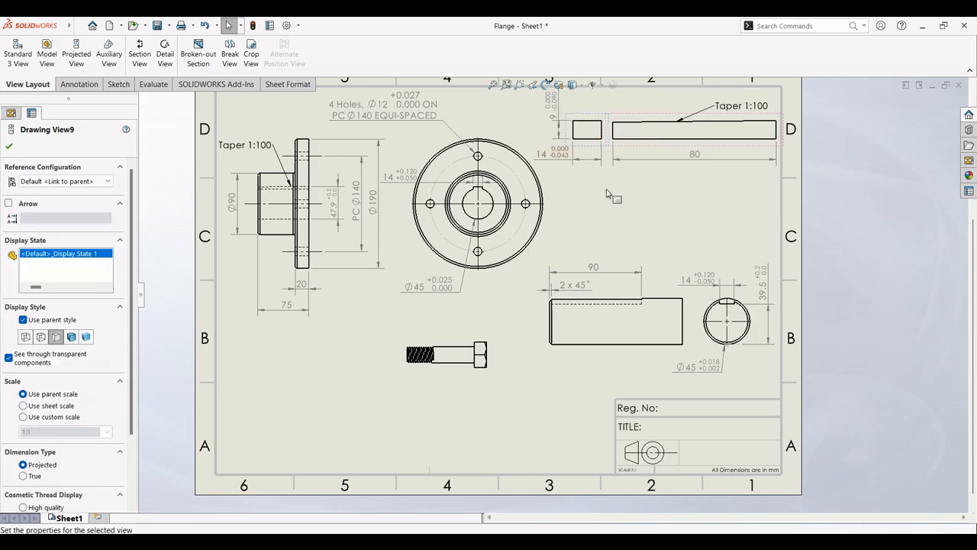
- Shift the shaft's side view slightly left and lower both shaft views toward the title block
left_click(638, 203)
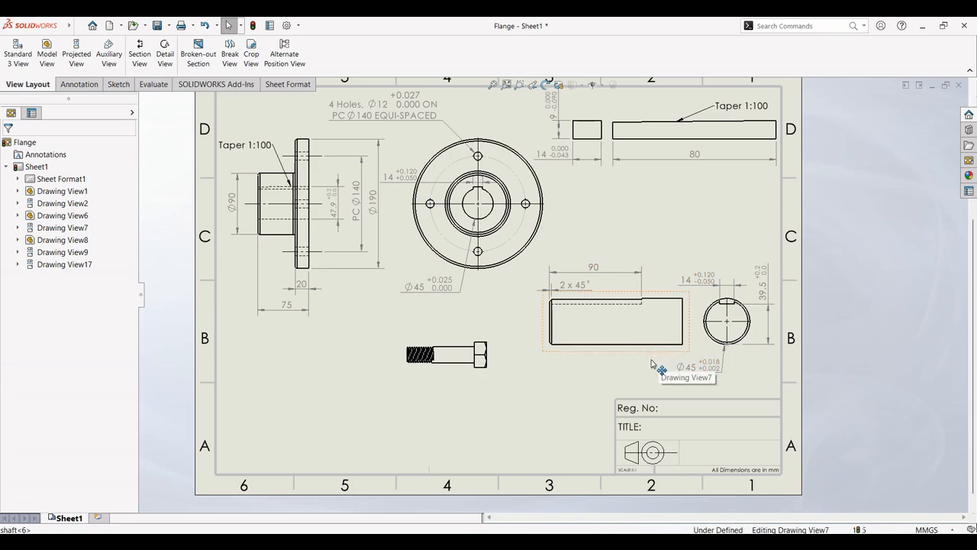
left_click_drag(654, 353, 651, 353)
left_click_drag(748, 355, 750, 375)
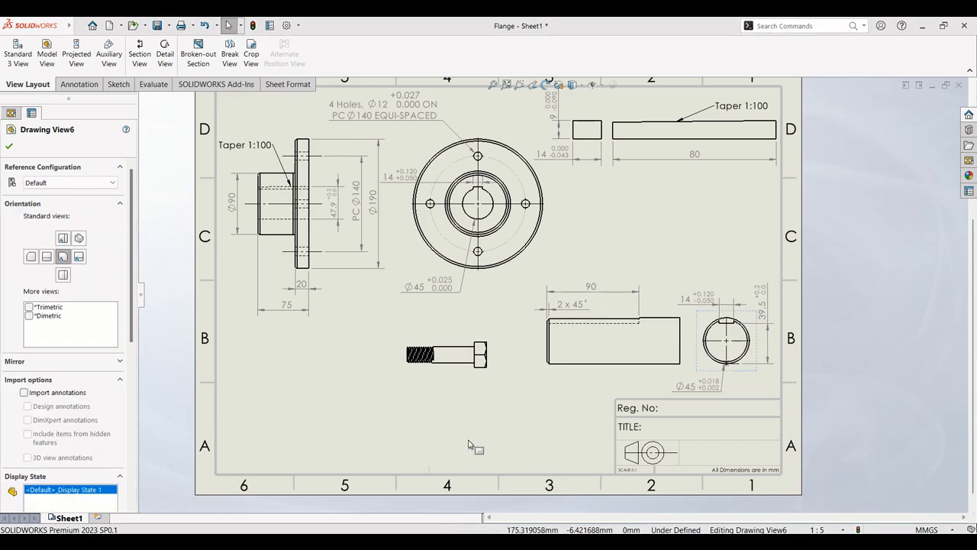
- Move the bolt's side view between the taper key and the shaft, and check the bolt's dimensions in the lab manual PDF
mouse_move(456, 379)
left_mouse_down()
mouse_move(763, 222)
mouse_move(702, 244)
mouse_move(713, 244)
left_mouse_up()
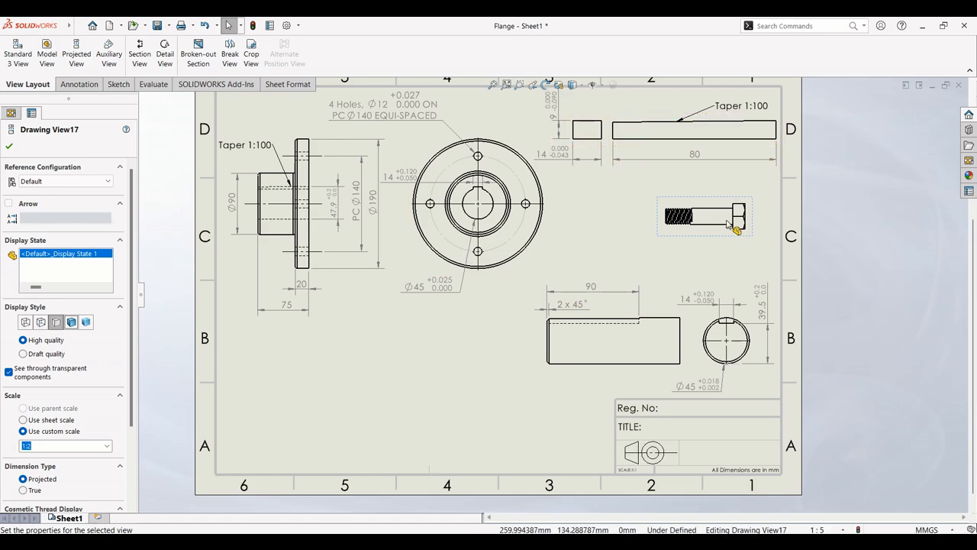
key("alt+Tab")
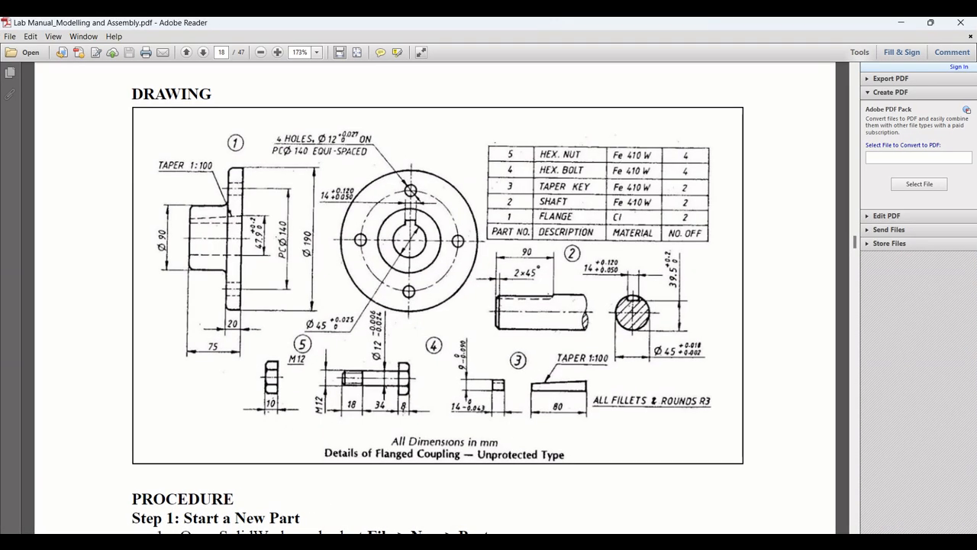
key("alt+Tab")
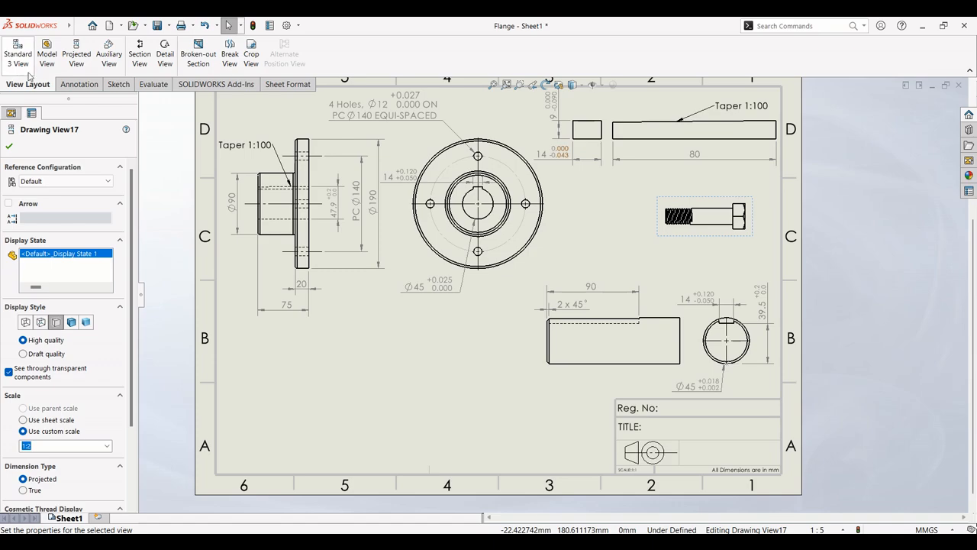
- Dimension the bolt head's thickness, placing the dimension below the head
left_click(65, 84)
left_click(30, 49)
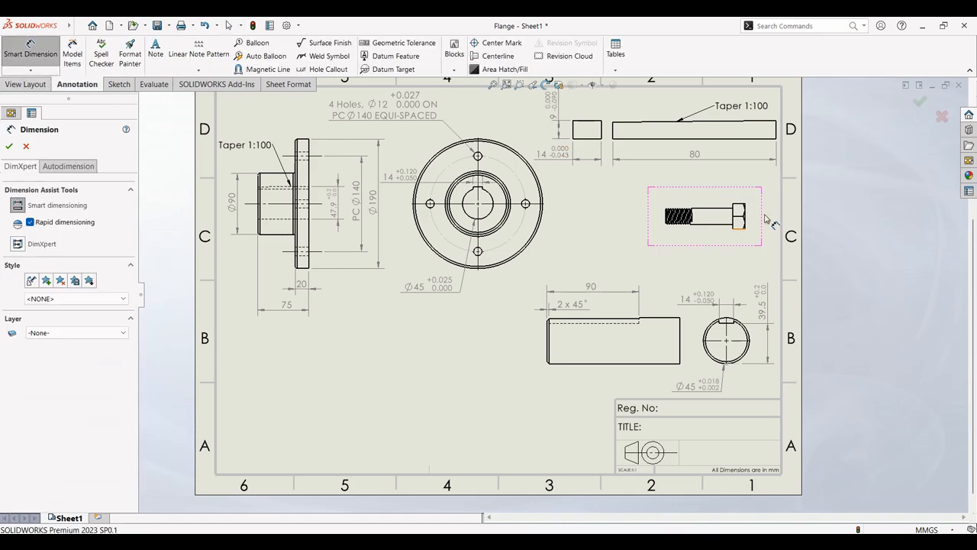
scroll(750, 222, "down", 2)
scroll(603, 296, "down", 3)
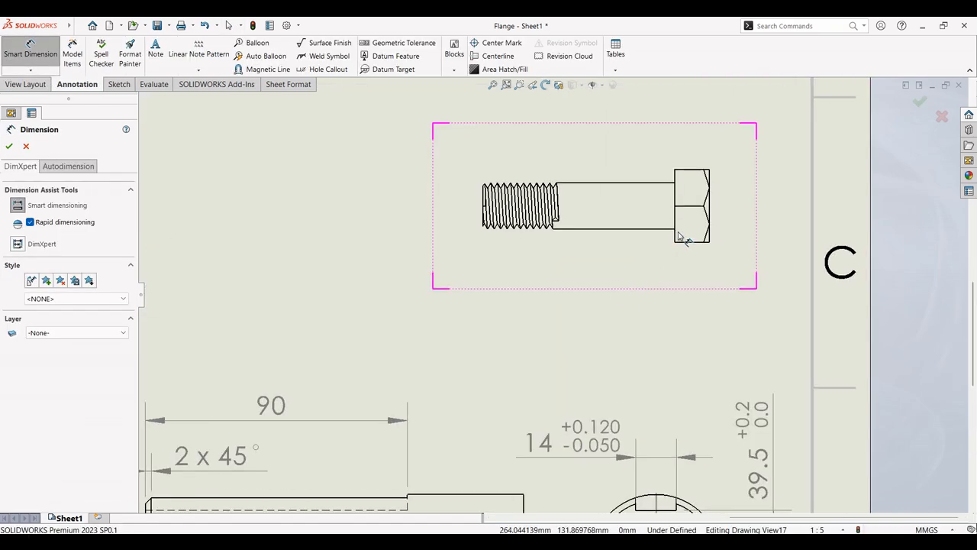
left_click(676, 232)
left_click(709, 228)
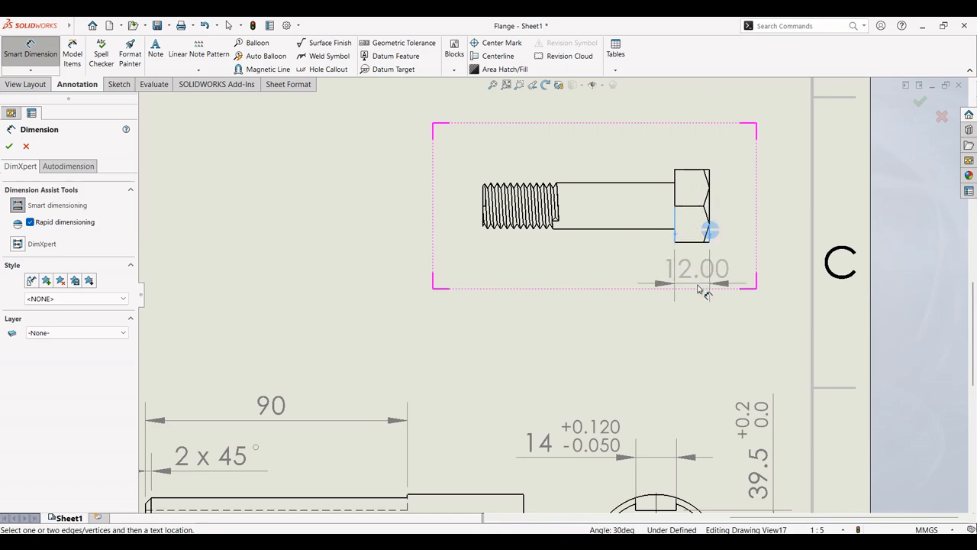
left_click(710, 294)
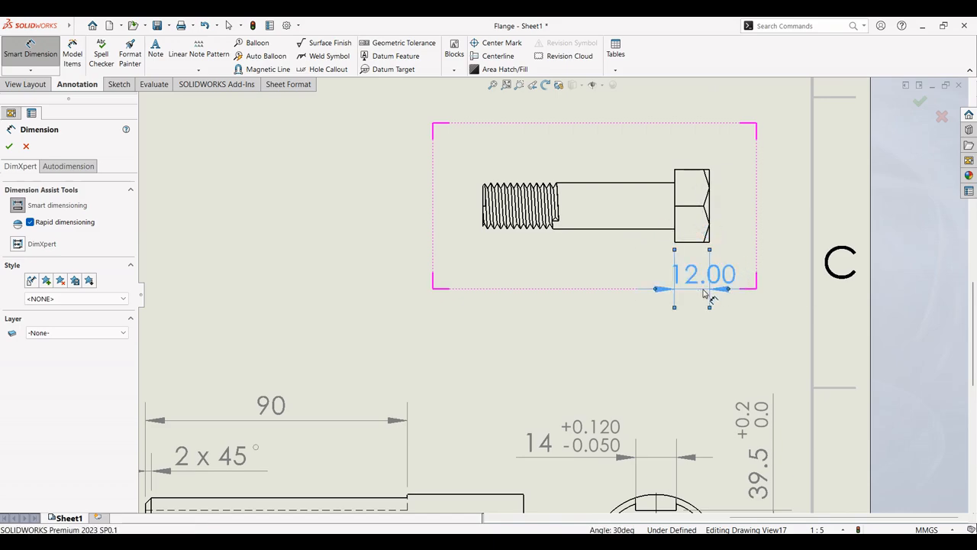
- Try to dimension the bolt's plain shank length from the end of the thread to the underside of the head
left_click(552, 227)
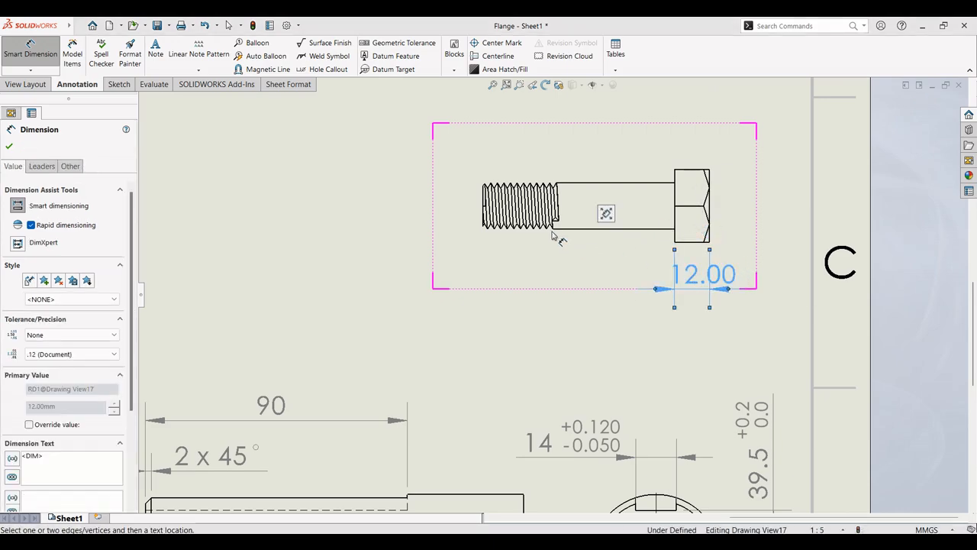
left_click(675, 233)
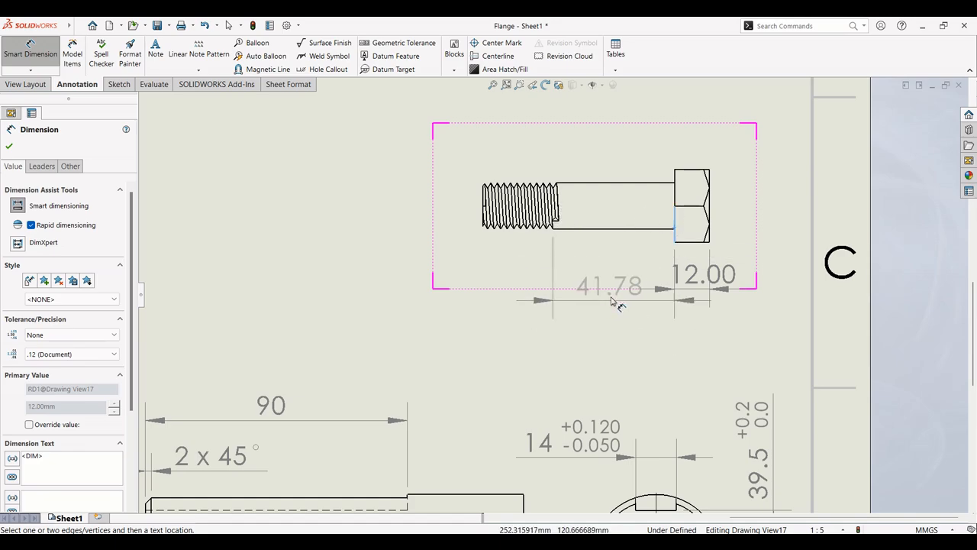
key("Escape")
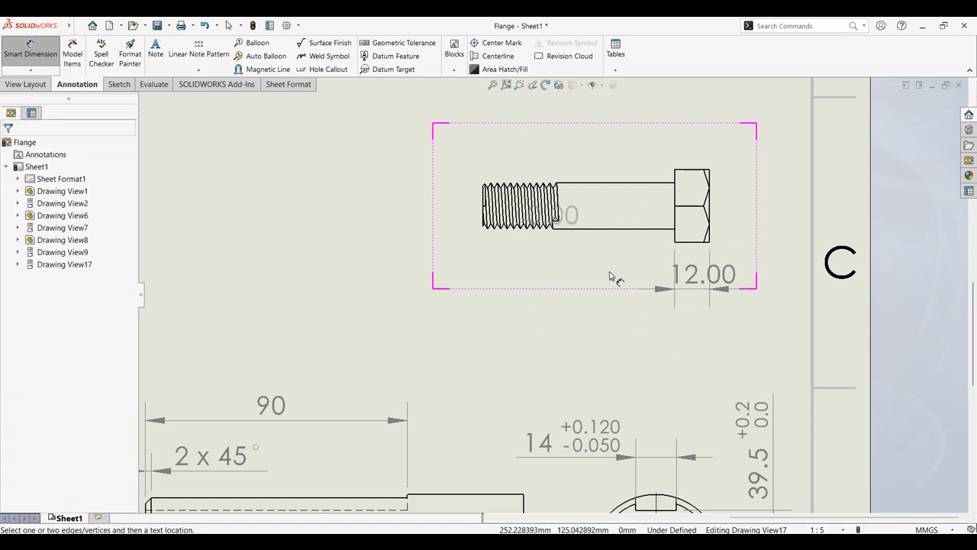
left_click(558, 186)
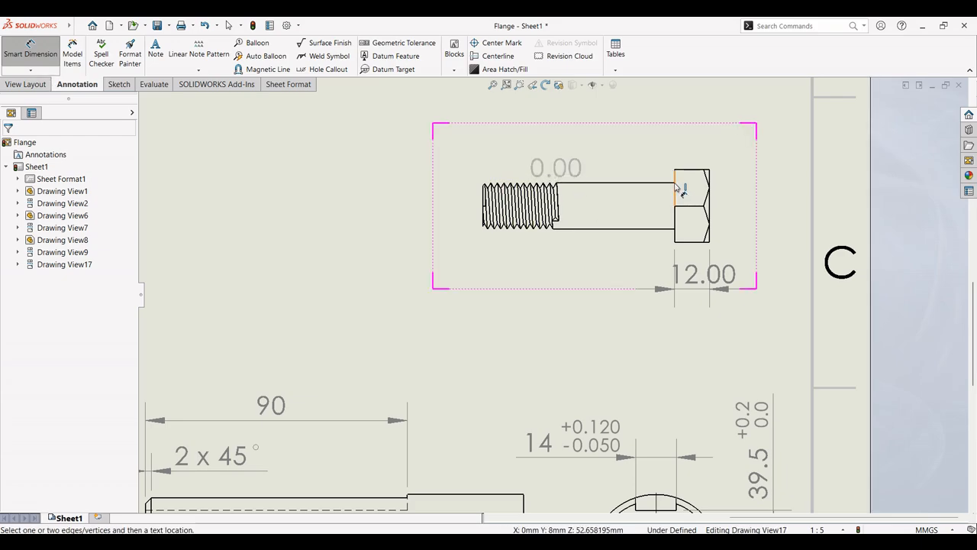
left_click(675, 184)
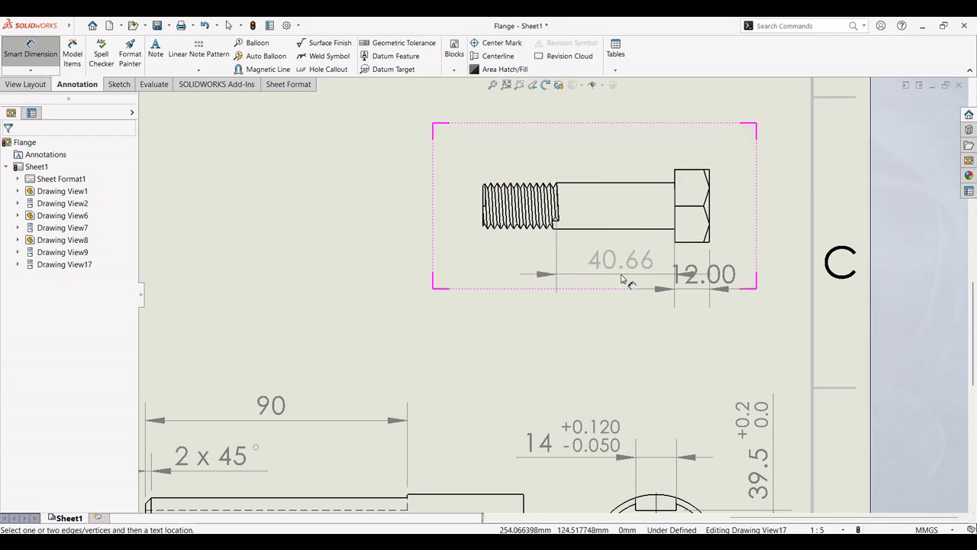
key("Escape")
key("Escape")
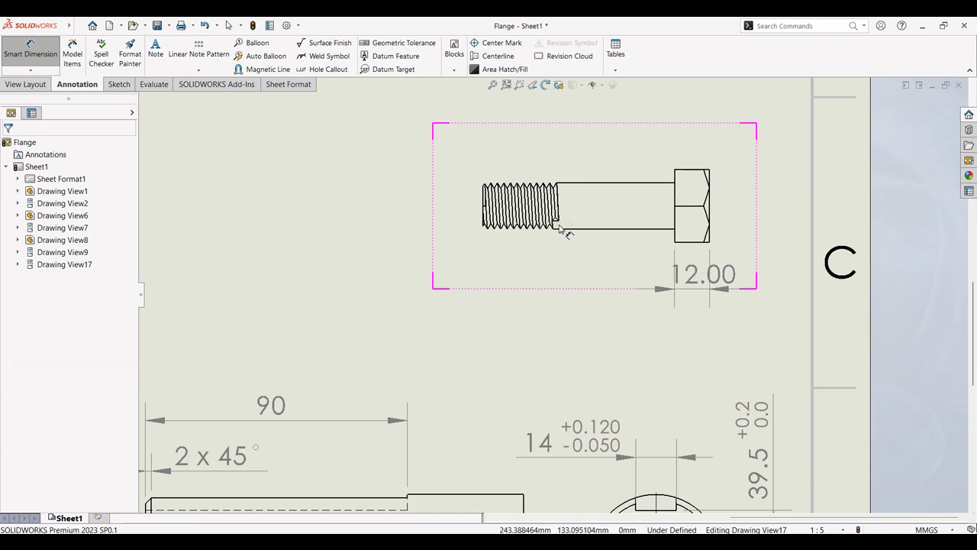
left_click(558, 221)
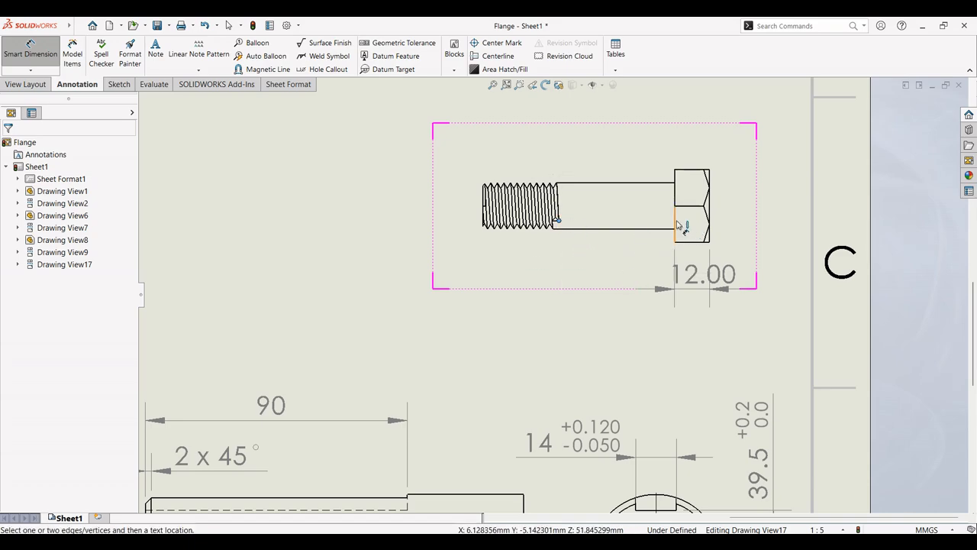
left_click(676, 225)
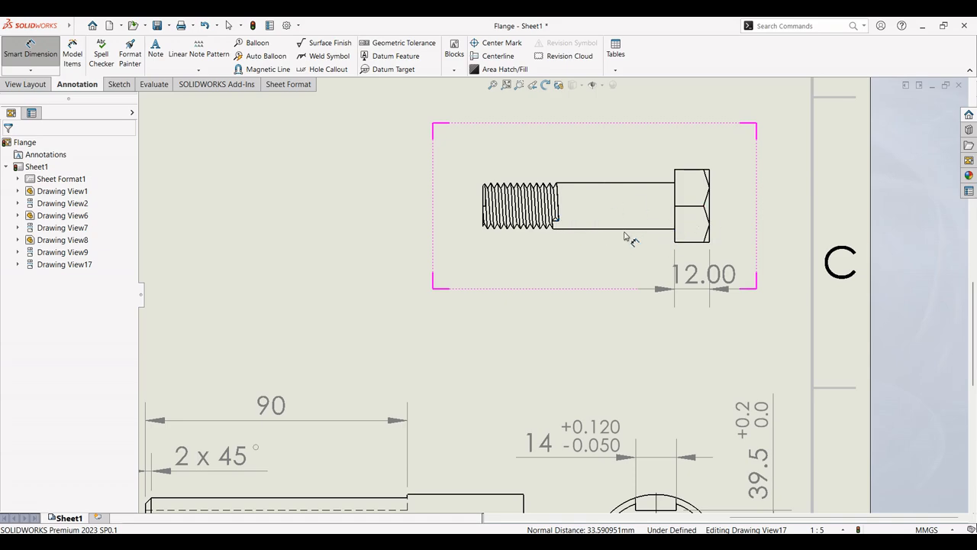
scroll(624, 236, "up", 2)
key("Escape")
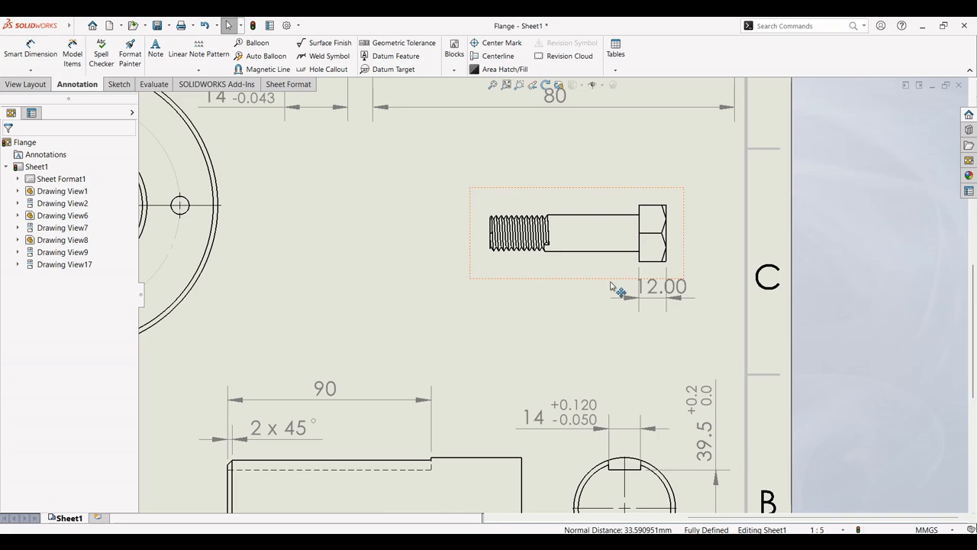
- Delete the bolt's side view from the sheet
left_click(604, 192)
key("Delete")
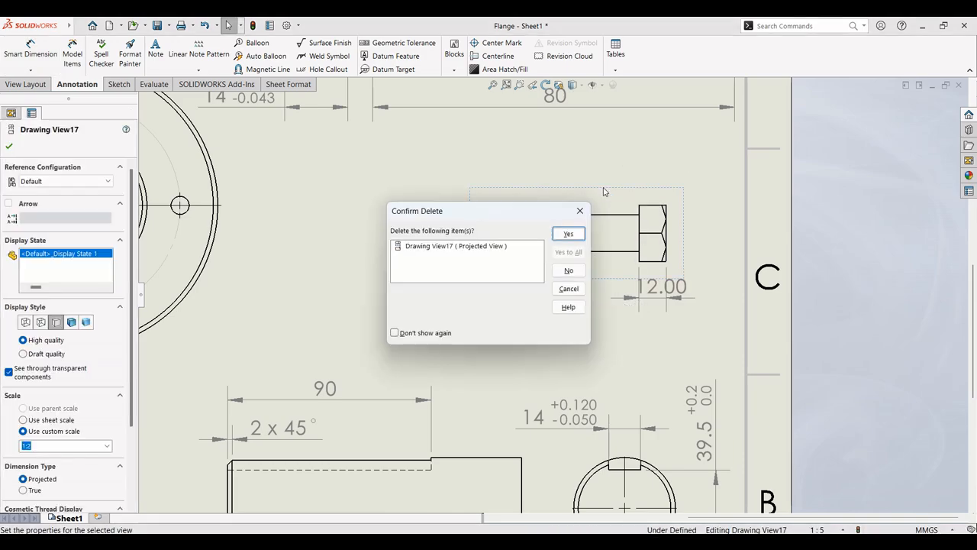
left_click(569, 236)
scroll(523, 214, "up", 2)
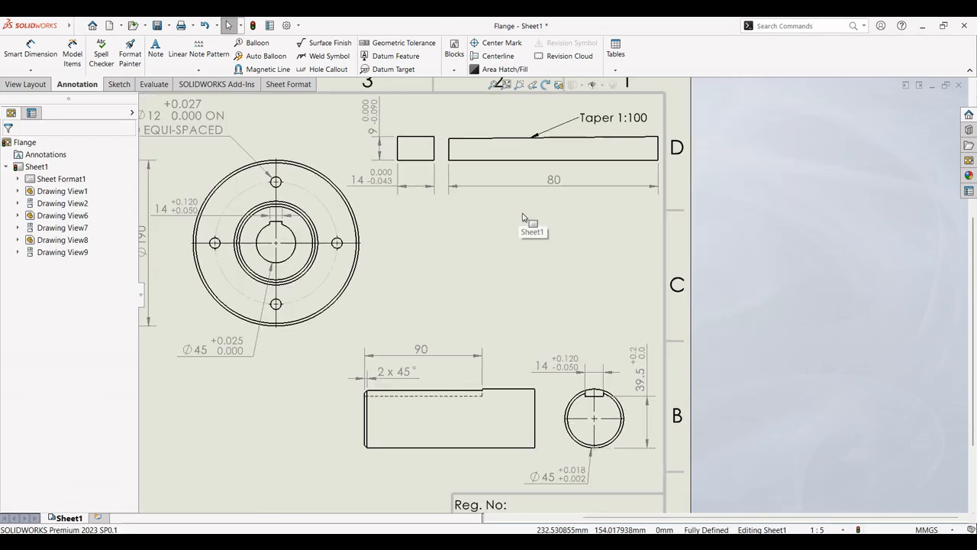
- Start a new model view and browse to the Flange Coupling folder inside Exercises on the E: drive
left_click(26, 84)
left_click(47, 53)
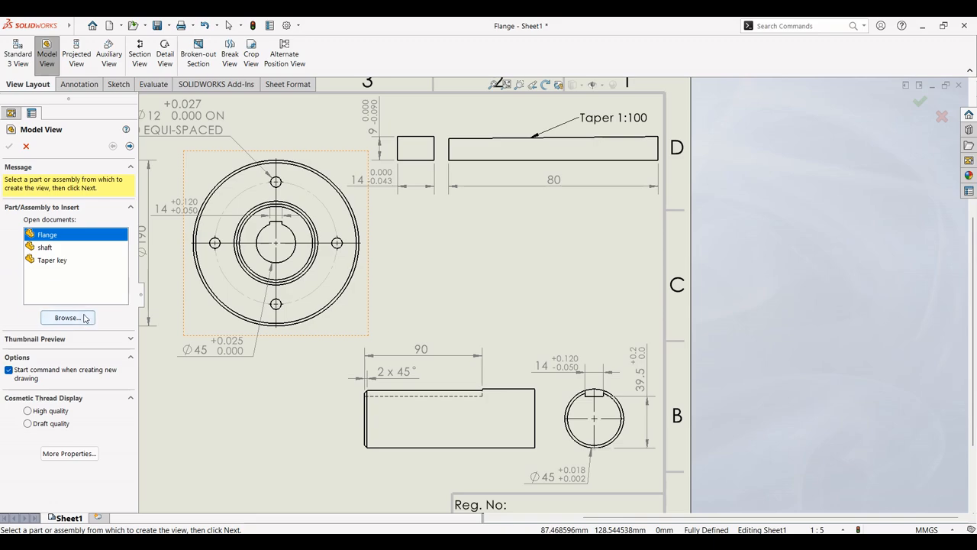
left_click(85, 317)
left_click(453, 148)
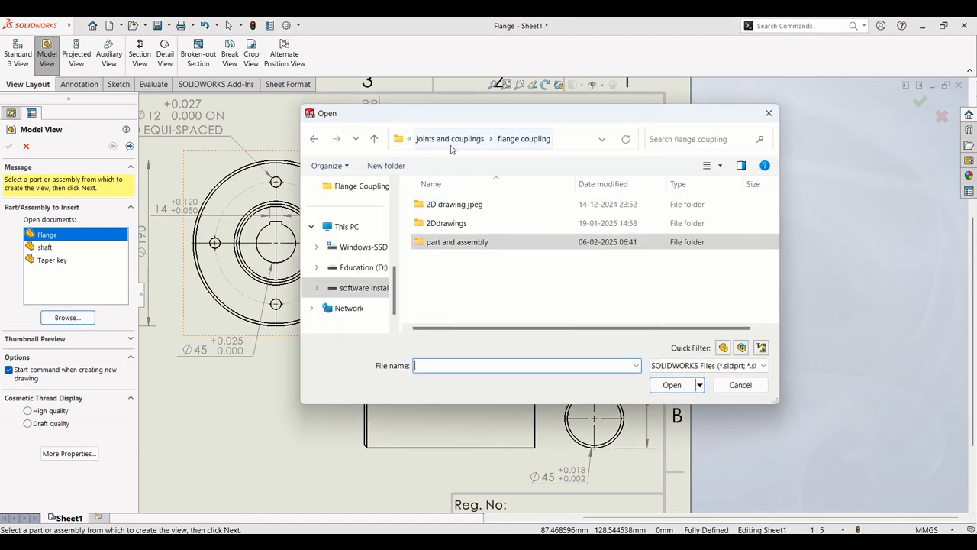
left_click(450, 139)
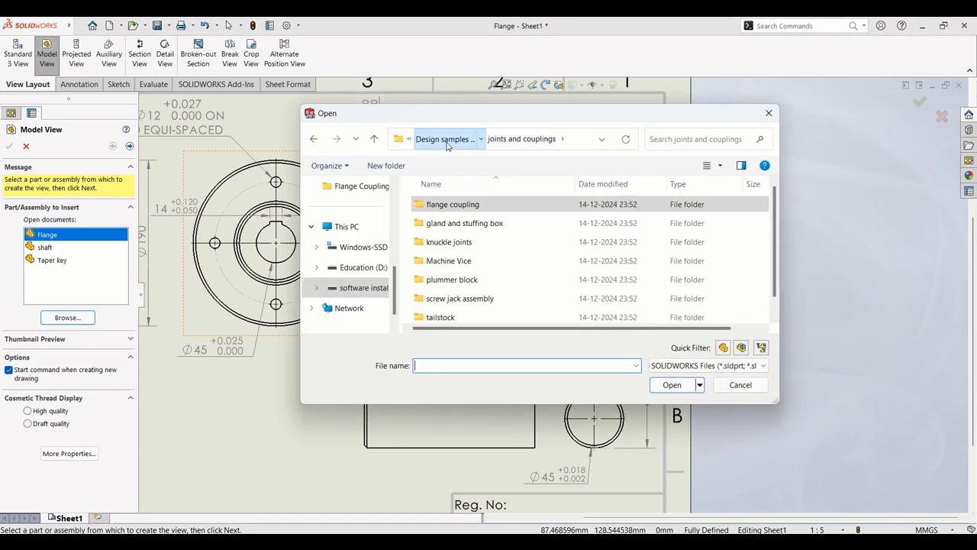
left_click(447, 139)
left_click(431, 139)
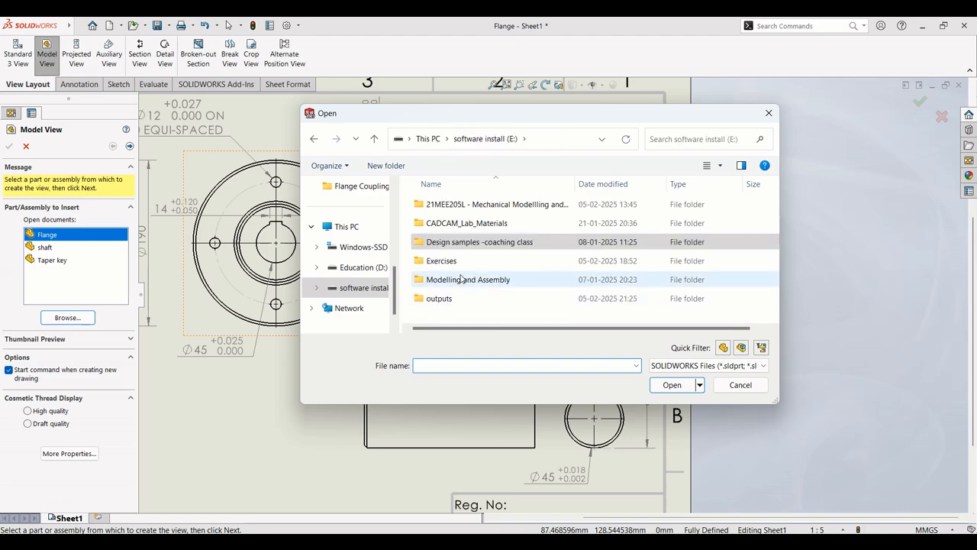
double_click(443, 260)
double_click(454, 206)
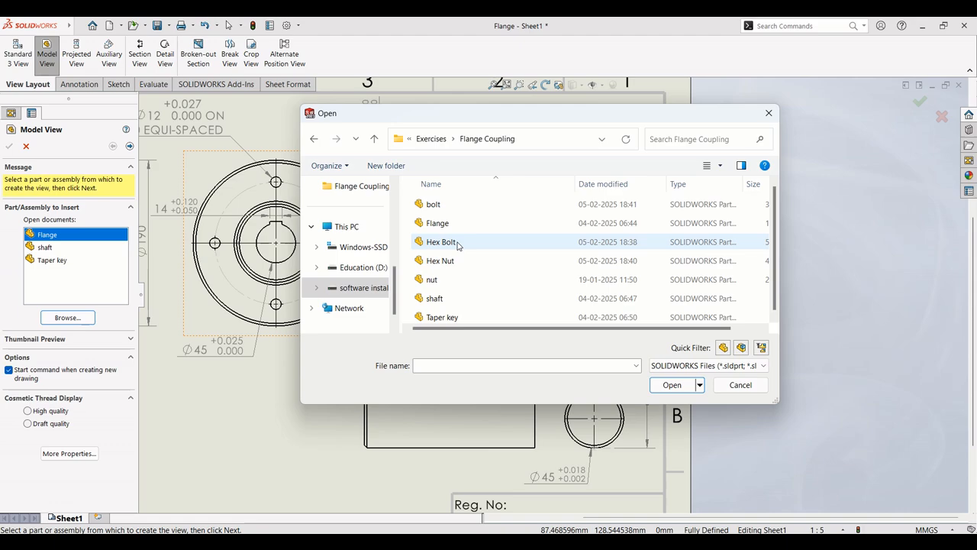
- Insert the Hex Bolt part with its end view below the taper key and a projected side view beside it, beyond the sheet edge
left_click(458, 245)
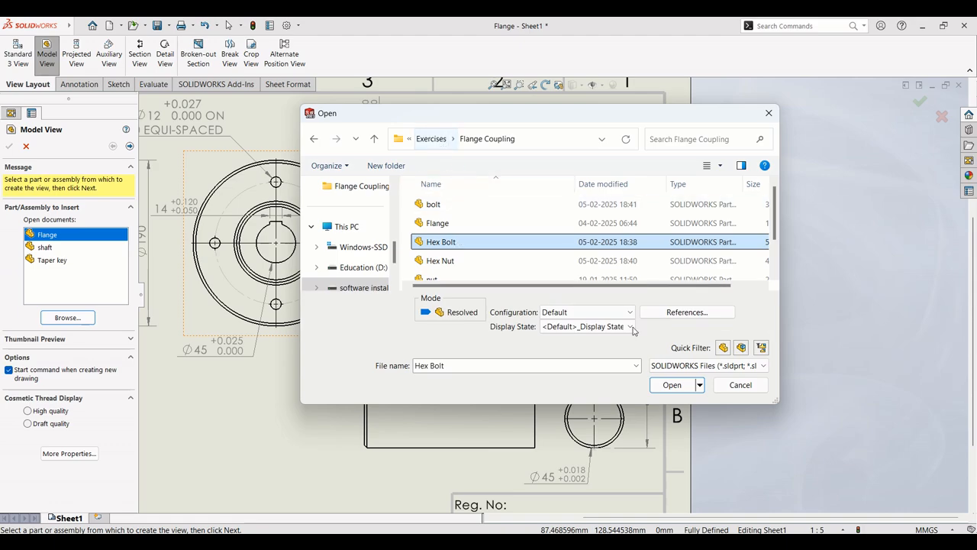
left_click(670, 384)
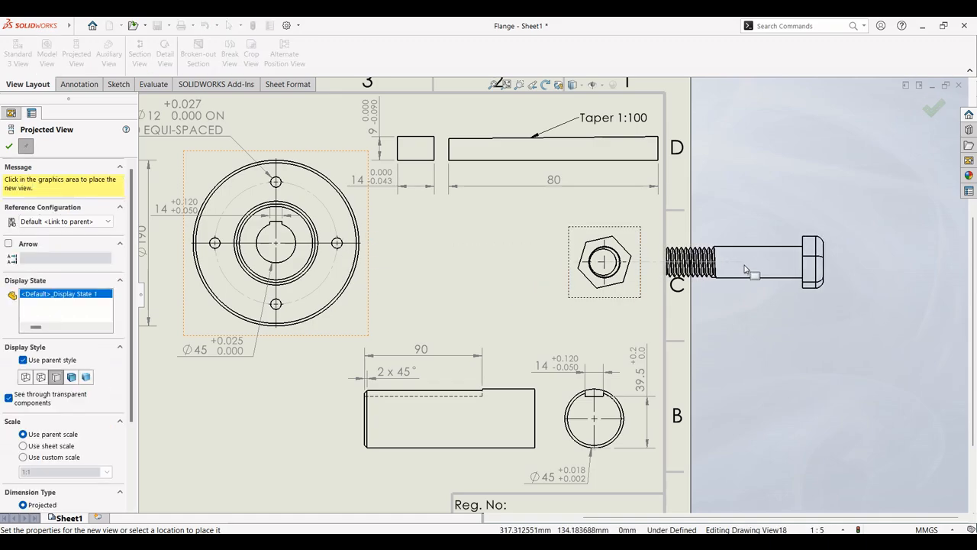
left_click(754, 288)
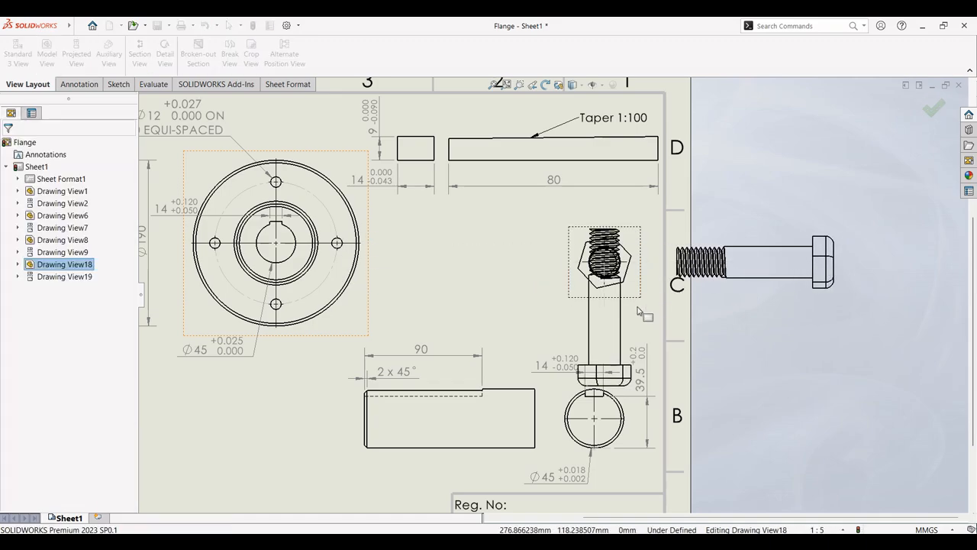
- Delete the bolt's end view and move its side view onto the sheet between the taper key and the shaft
left_click(638, 296)
key("Delete")
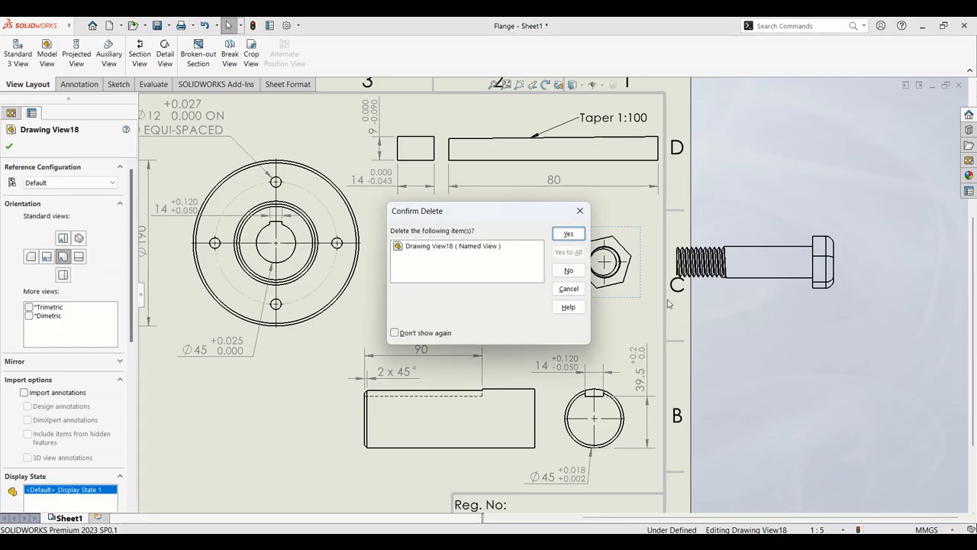
left_click(569, 234)
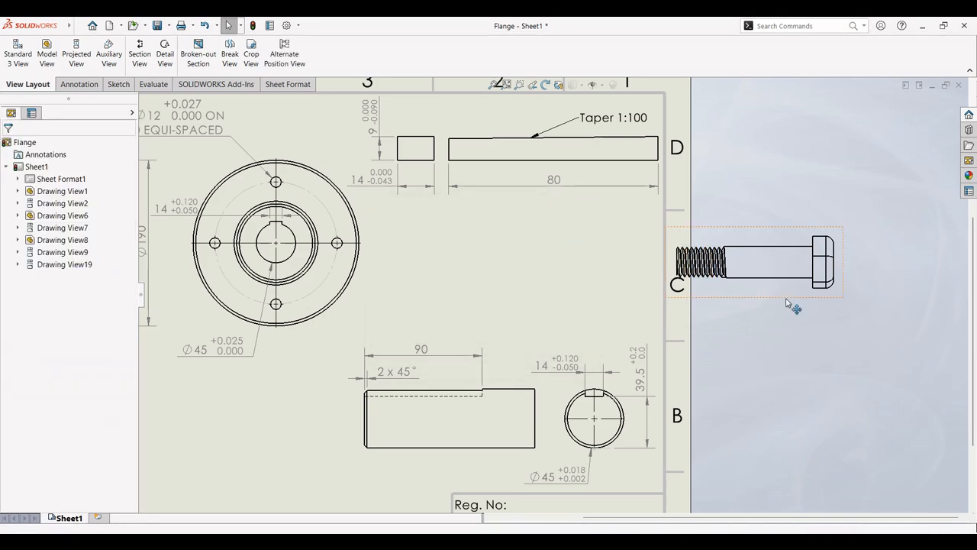
left_click_drag(796, 306, 600, 305)
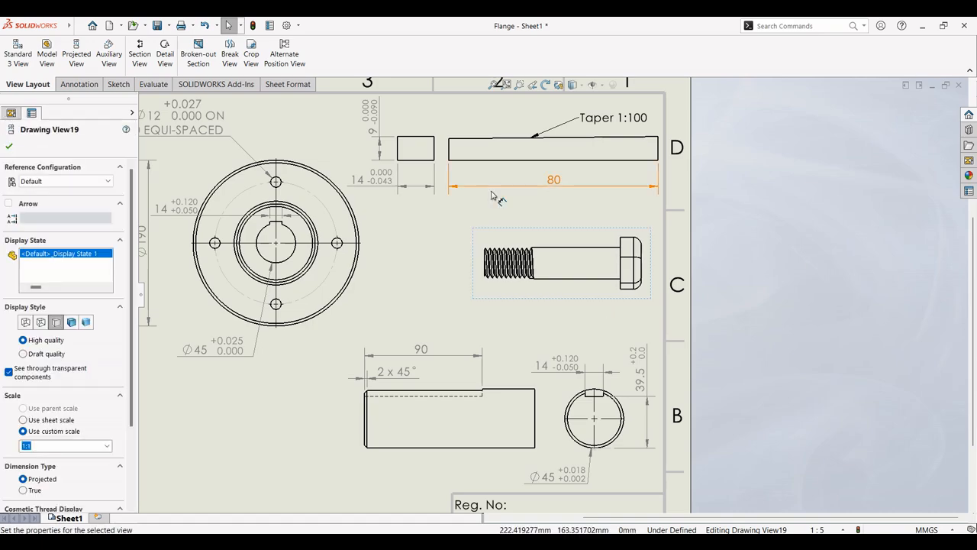
- Dimension the bolt head's thickness, placing the dimension below the head
left_click(78, 84)
left_click(30, 49)
left_click(624, 271)
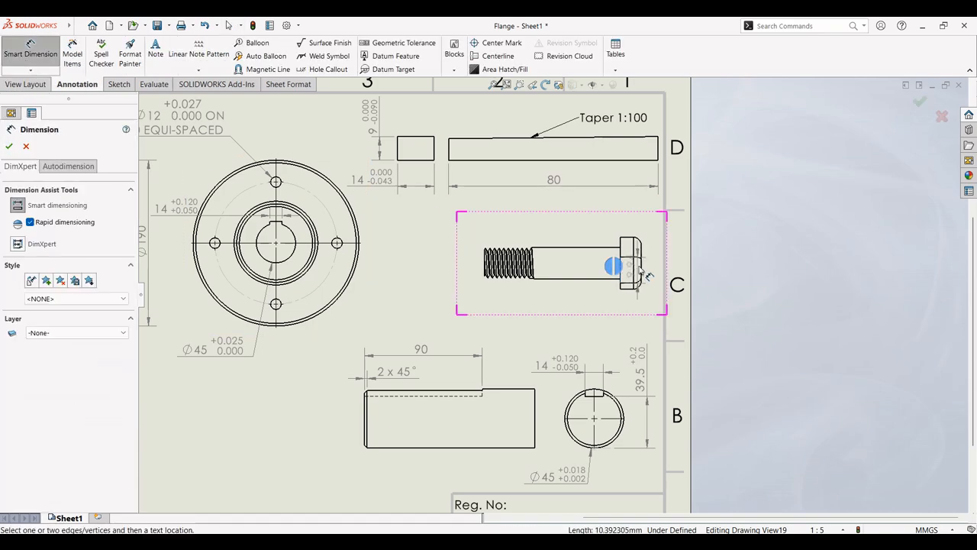
left_click(641, 261)
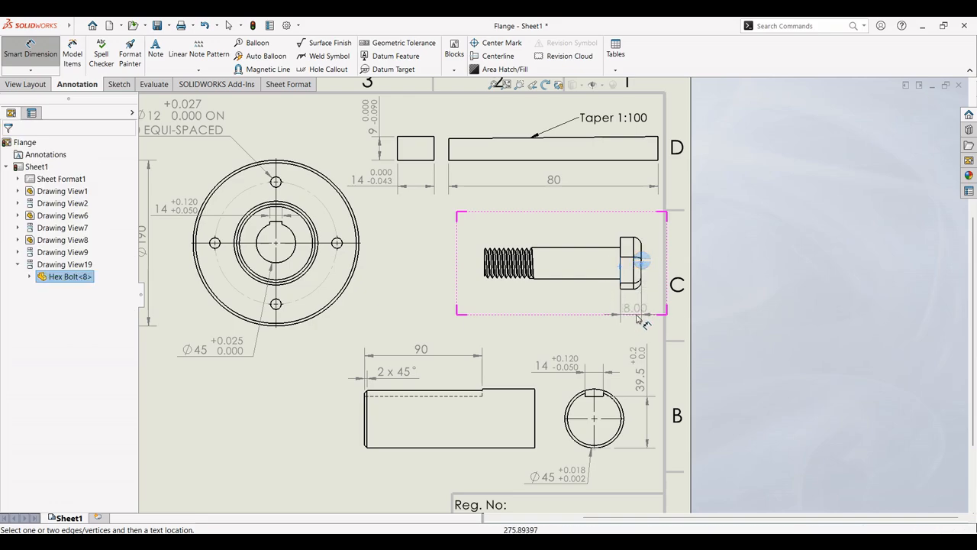
left_click(638, 318)
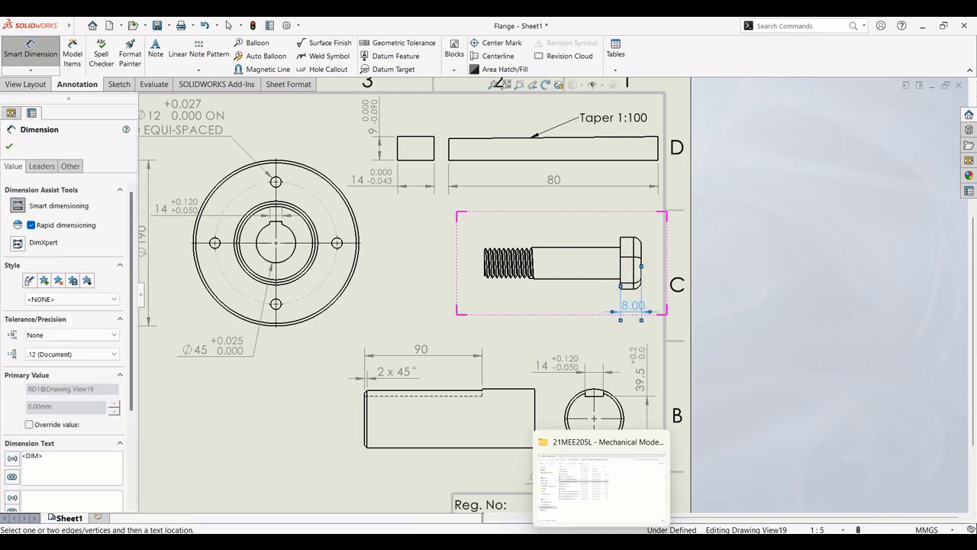
- Check the bolt in the lab manual PDF, and try to dimension the plain shank length from the thread's lower end point
left_click(586, 544)
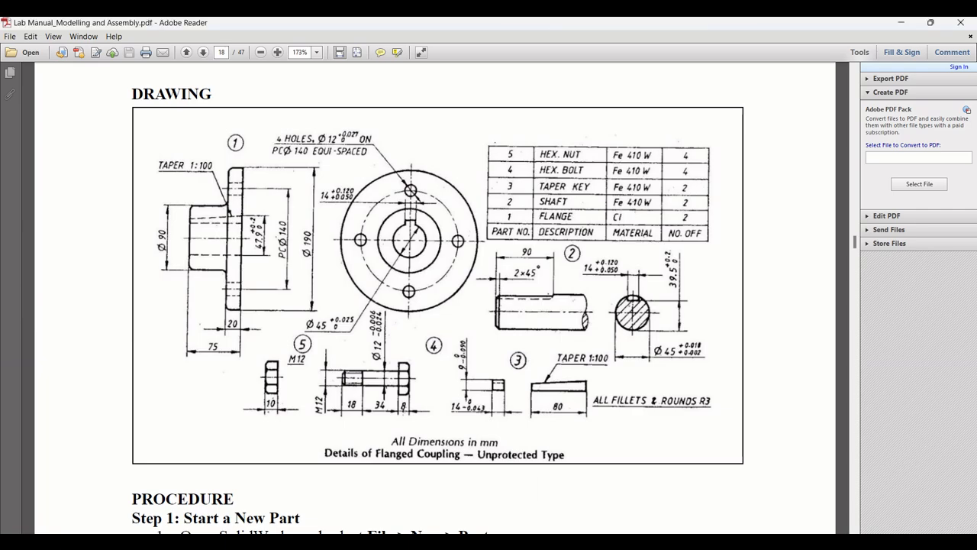
left_click(603, 544)
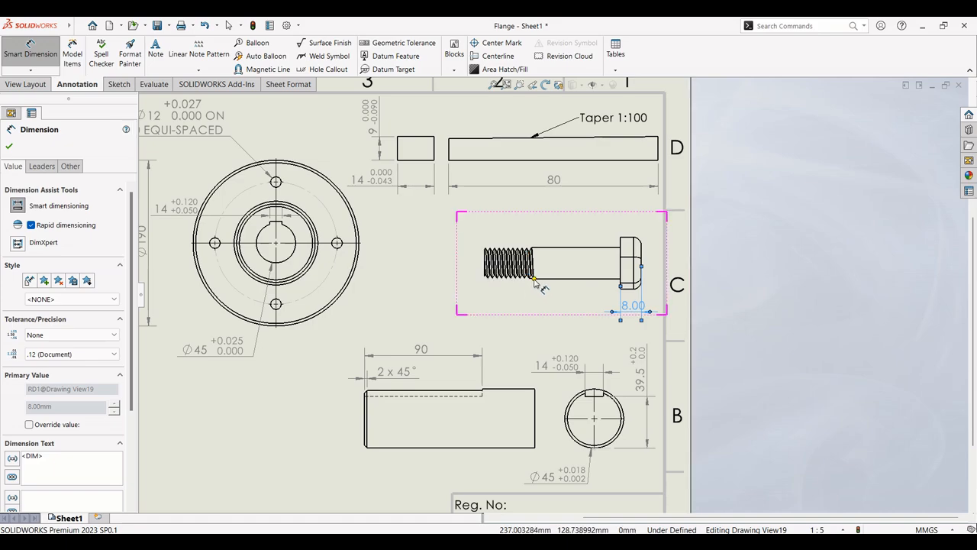
left_click(623, 277)
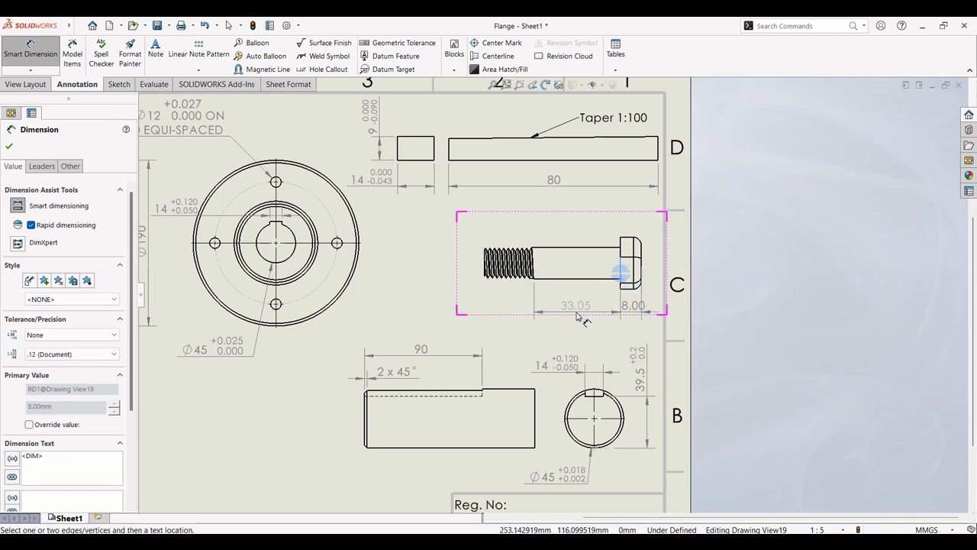
key("Escape")
- Dimension the diameter of the bolt's plain shank and move the dimension text below the middle of the shank
left_click(536, 246)
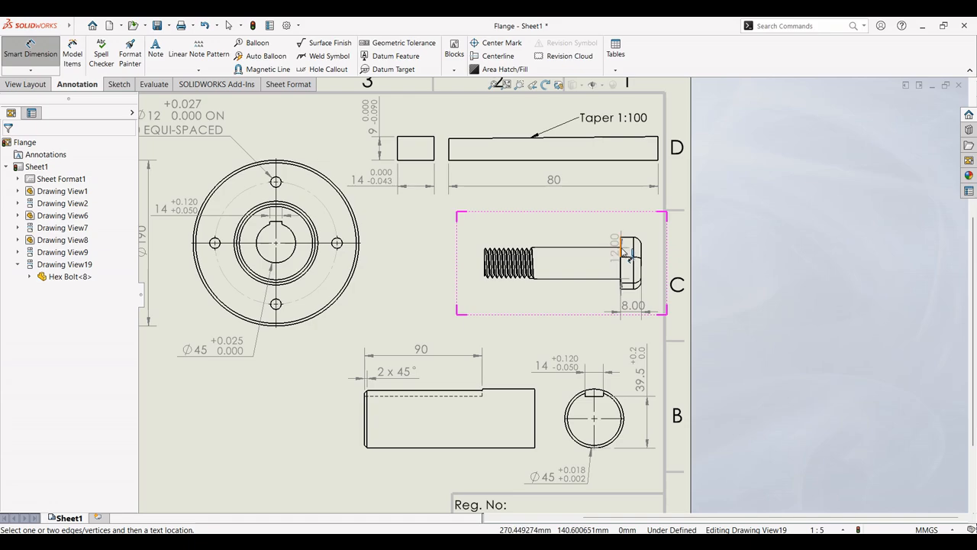
left_click(617, 247)
key("Escape")
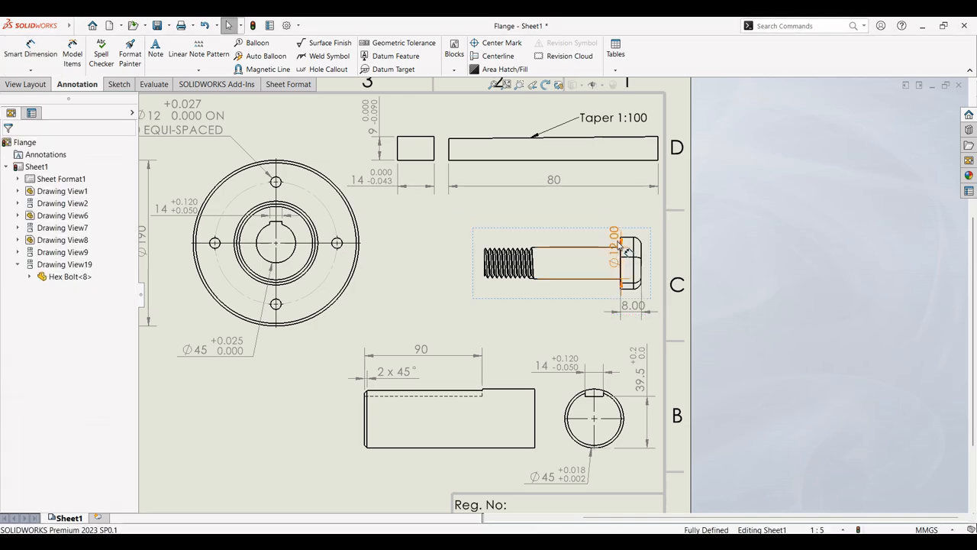
mouse_move(615, 243)
left_mouse_down()
mouse_move(559, 218)
mouse_move(563, 317)
left_mouse_up()
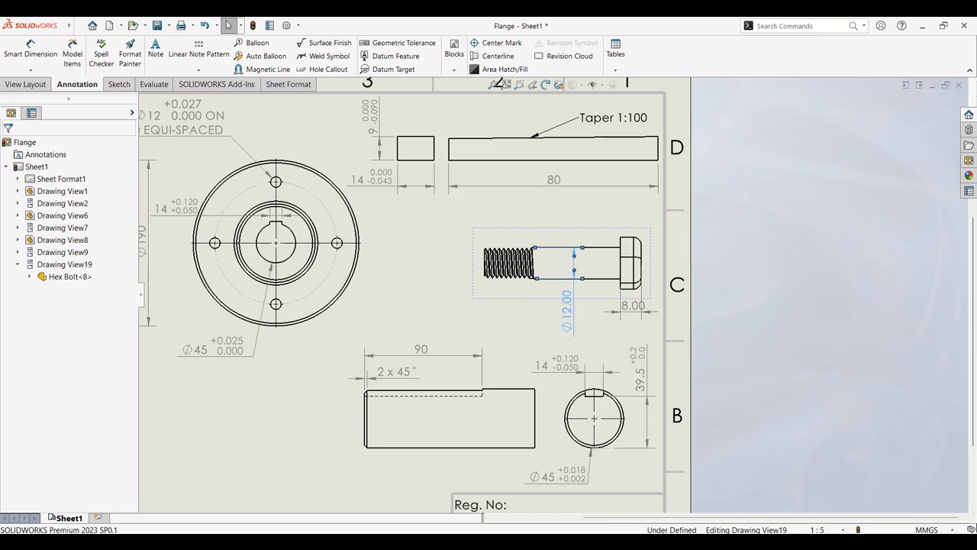
- Dimension the plain shank length from the thread's upper end point to the underside of the head, placing it above the bolt
left_click(30, 48)
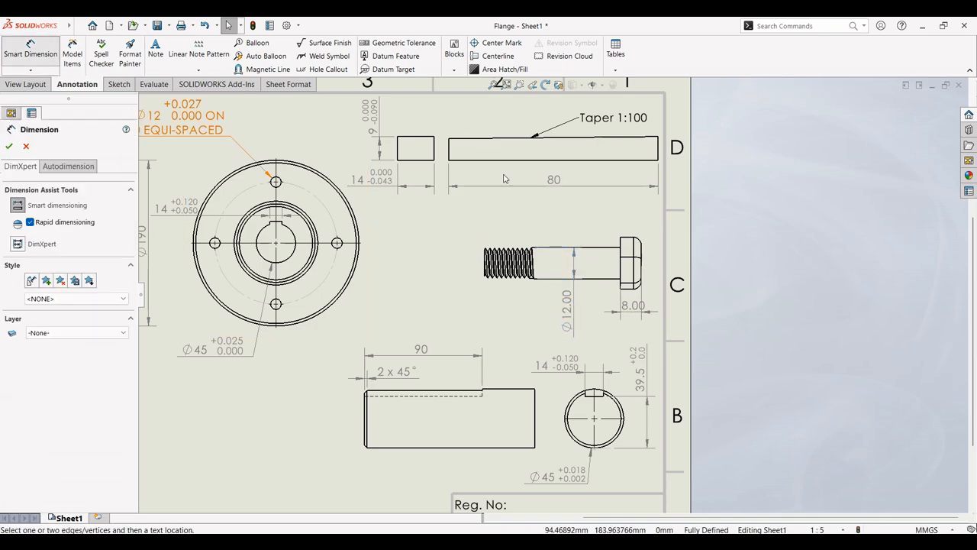
left_click(532, 249)
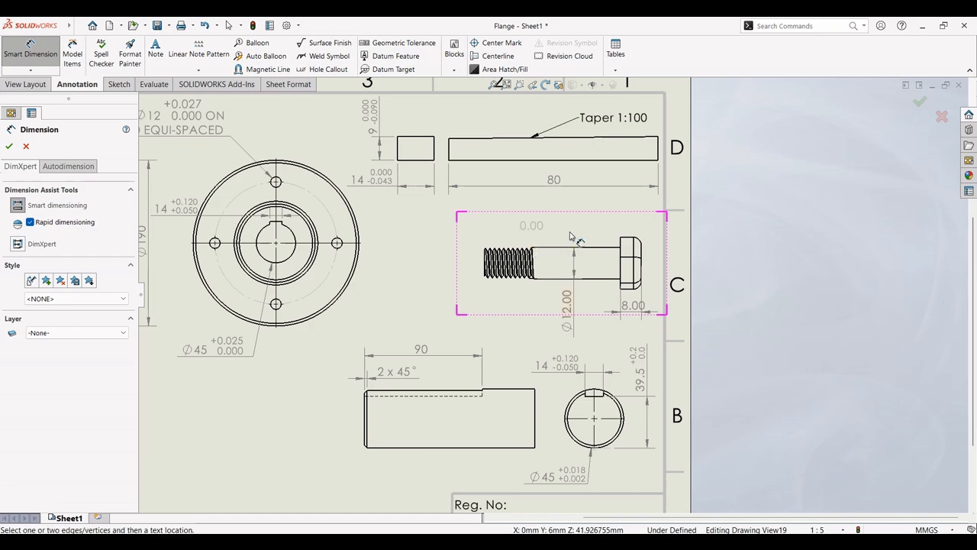
left_click(620, 250)
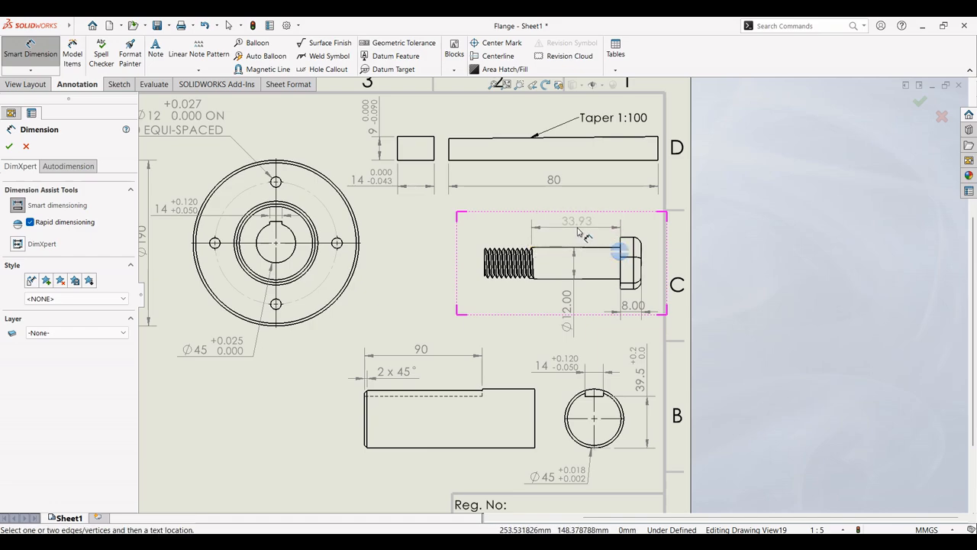
left_click(577, 233)
key("Escape")
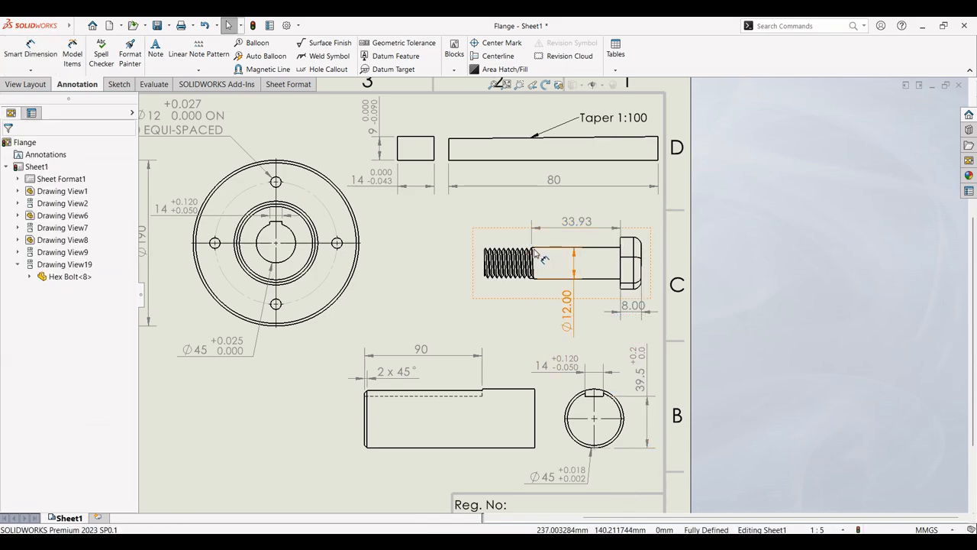
- Check the shank length in the lab manual PDF and override the shank length dimension's value with 34
key("alt+Tab")
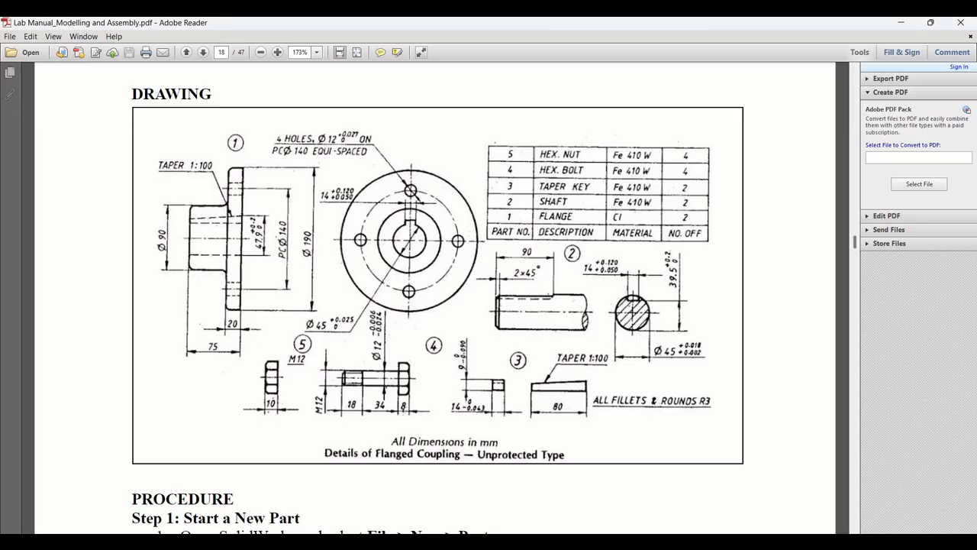
key("alt+Tab")
left_click(576, 221)
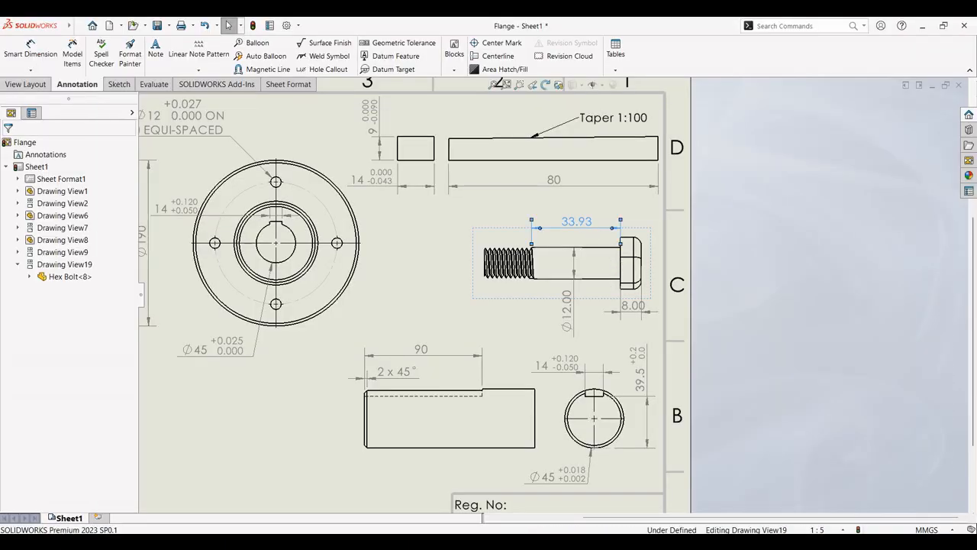
left_click(29, 349)
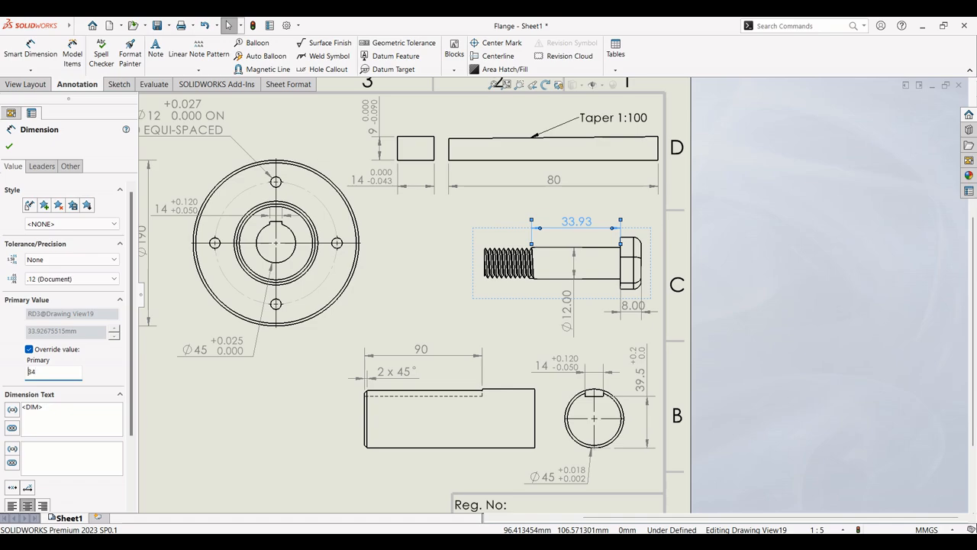
type("34")
left_click(9, 147)
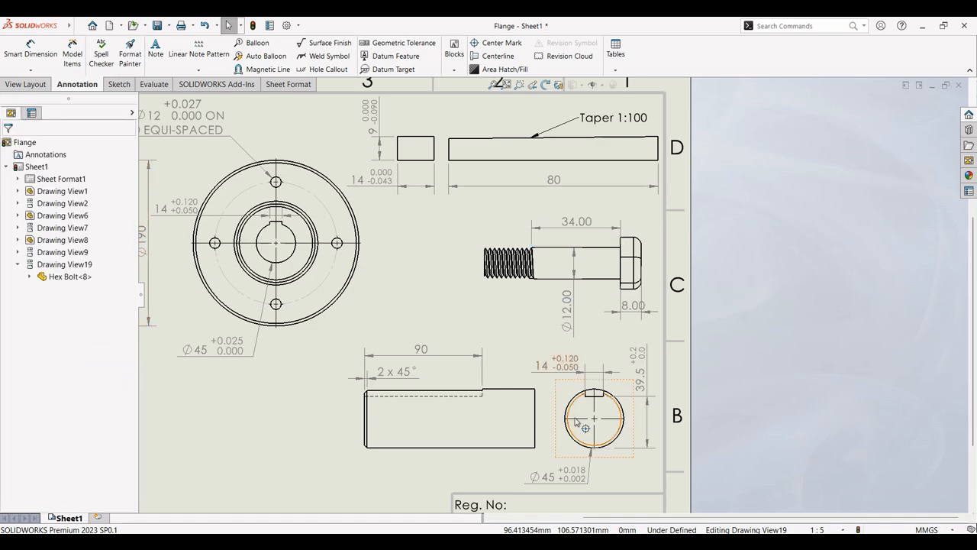
- Check the lab manual PDF, dimension the bolt's threaded length below the thread, and override the dimension's value with 18
key("alt+Tab")
key("alt+Tab")
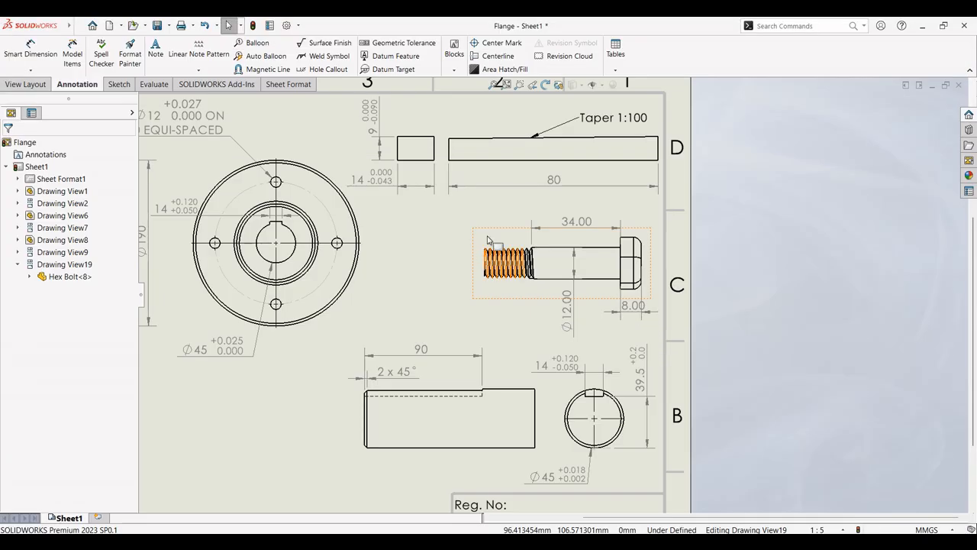
left_click(38, 46)
scroll(461, 272, "down", 8)
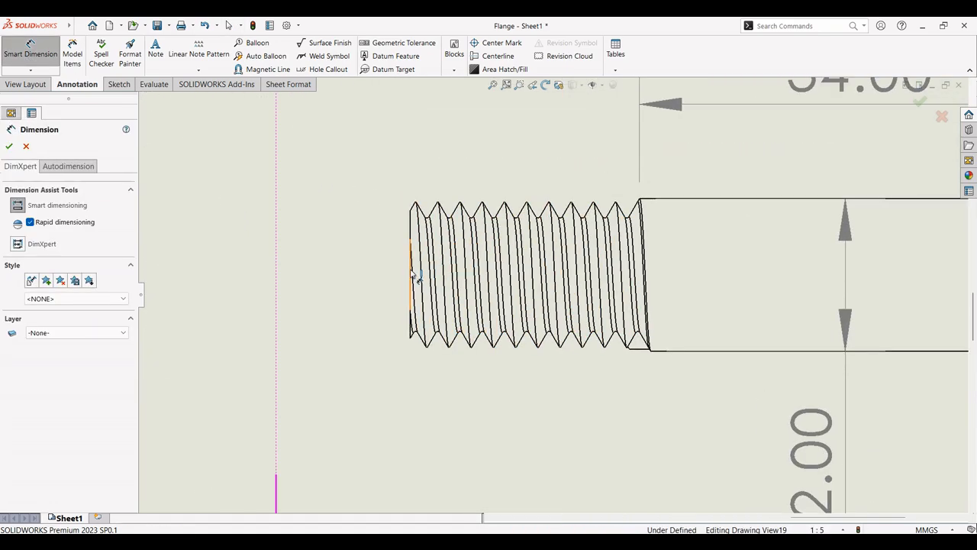
left_click(412, 278)
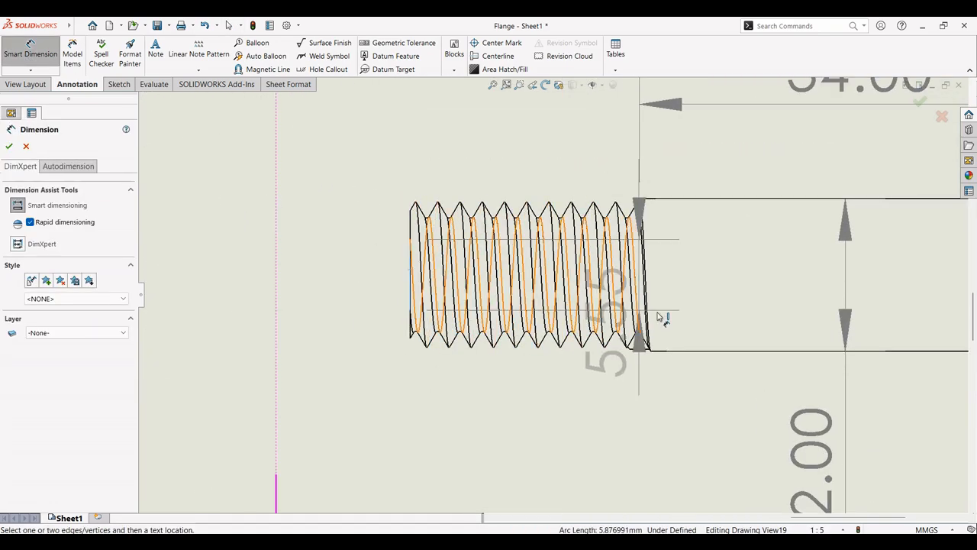
left_click(650, 351)
scroll(534, 413, "up", 4)
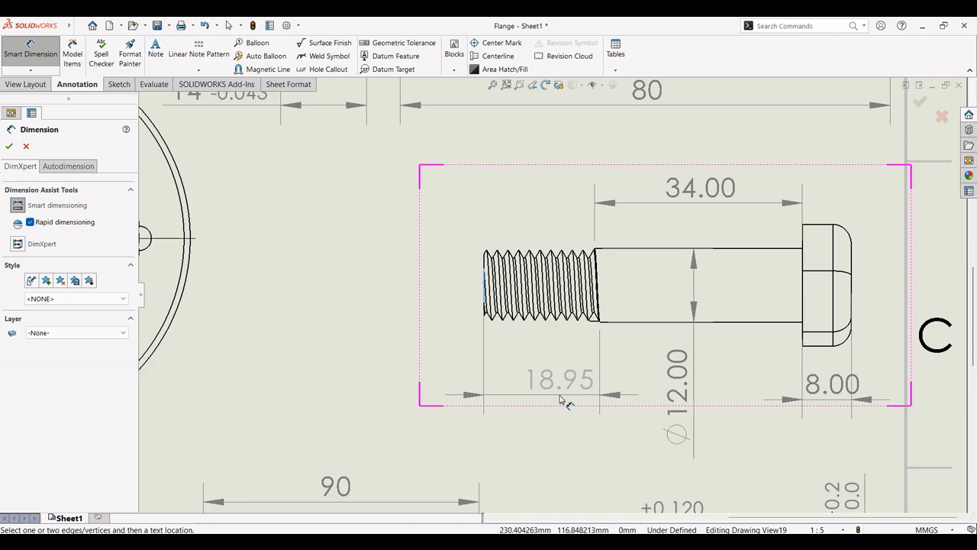
left_click(565, 403)
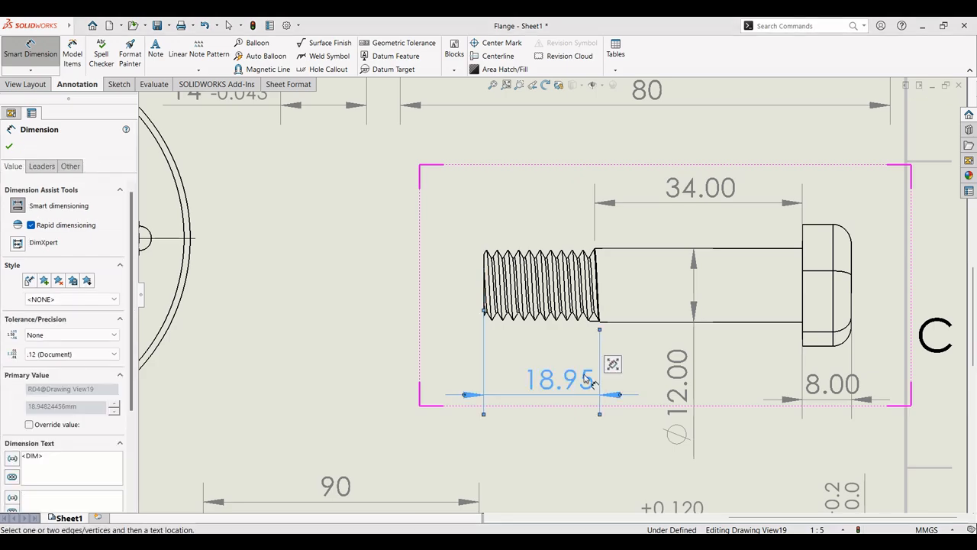
left_click(29, 425)
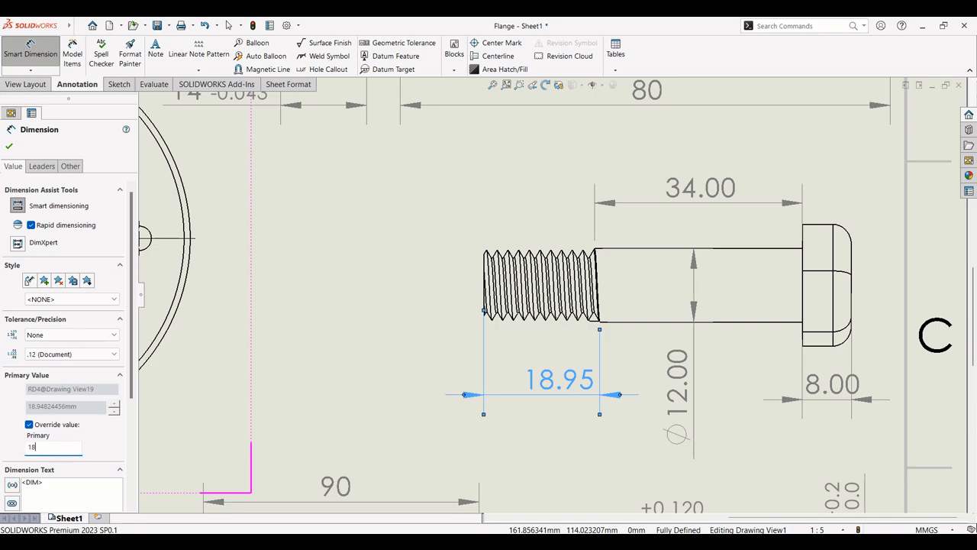
left_click(9, 148)
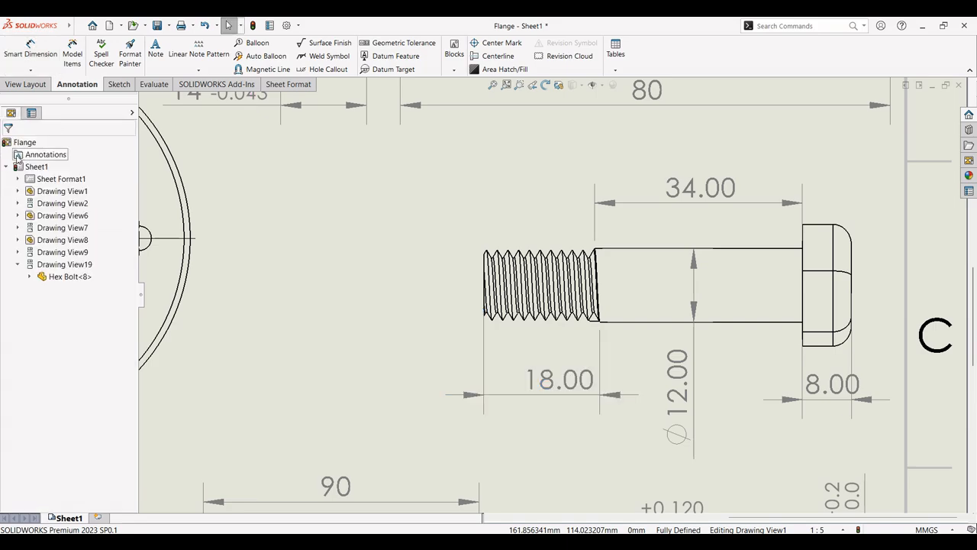
- Centre the 18 text between its extension lines and set the thread length and shank length dimensions' precision to None
left_click_drag(563, 386, 548, 389)
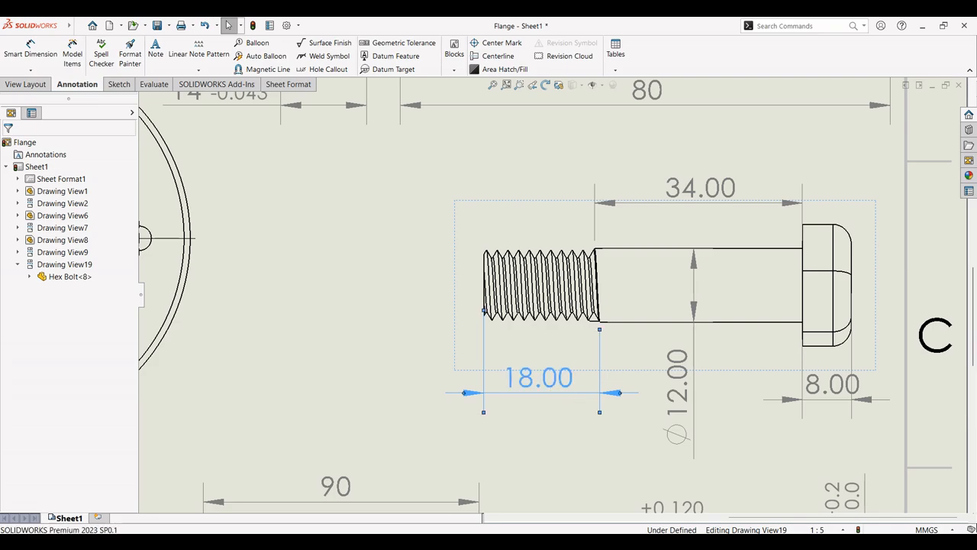
left_click(72, 279)
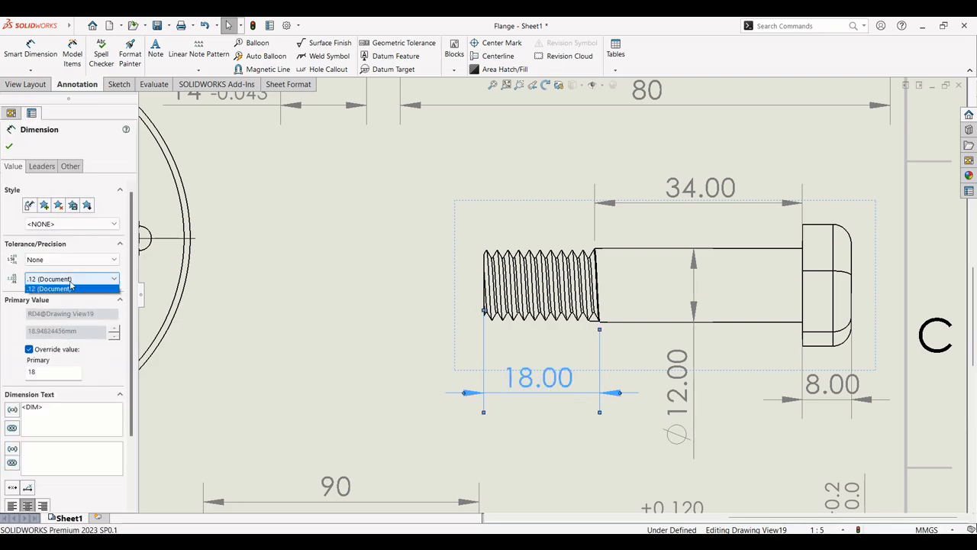
left_click(42, 293)
left_click(726, 187)
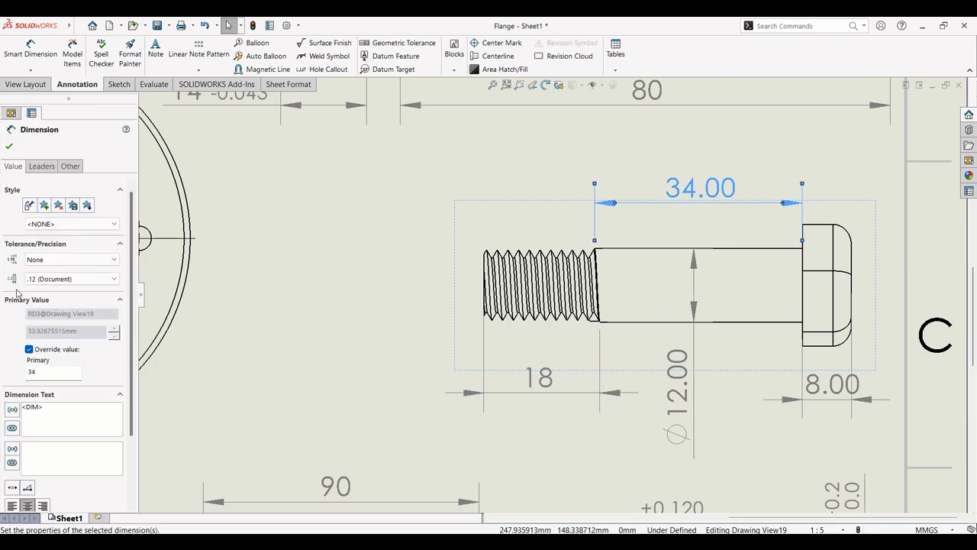
left_click(50, 279)
left_click(42, 293)
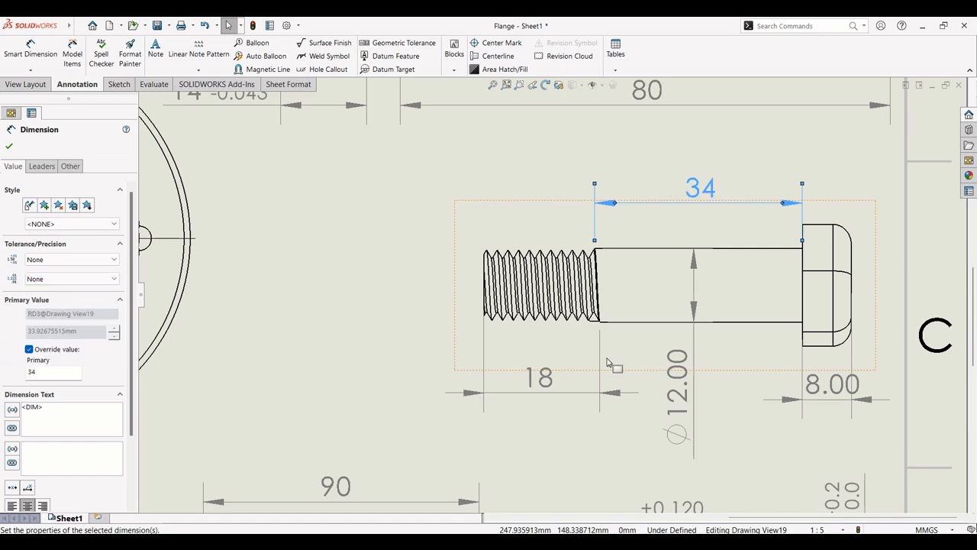
- Set the precision of the bolt's head thickness and shank diameter dimensions to None
left_click(836, 388)
left_click(65, 278)
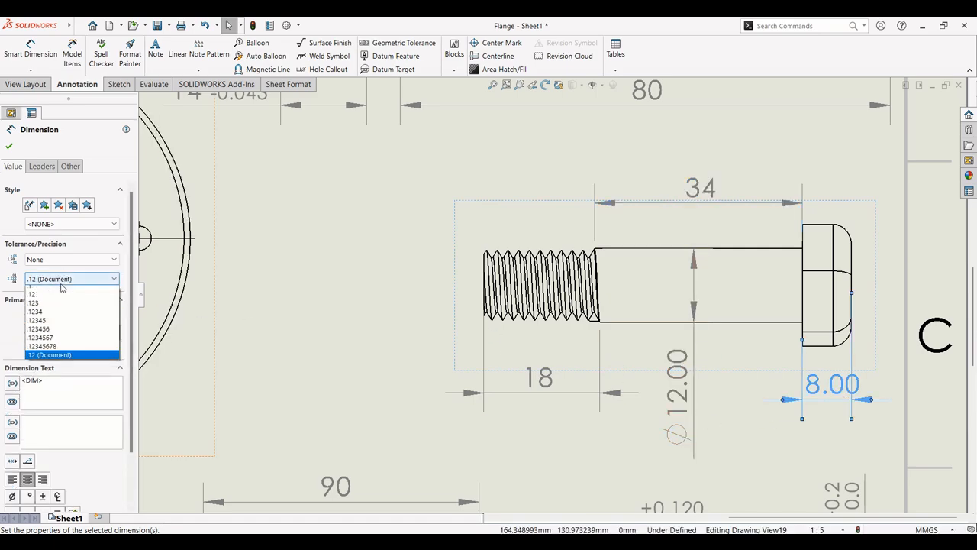
left_click(57, 295)
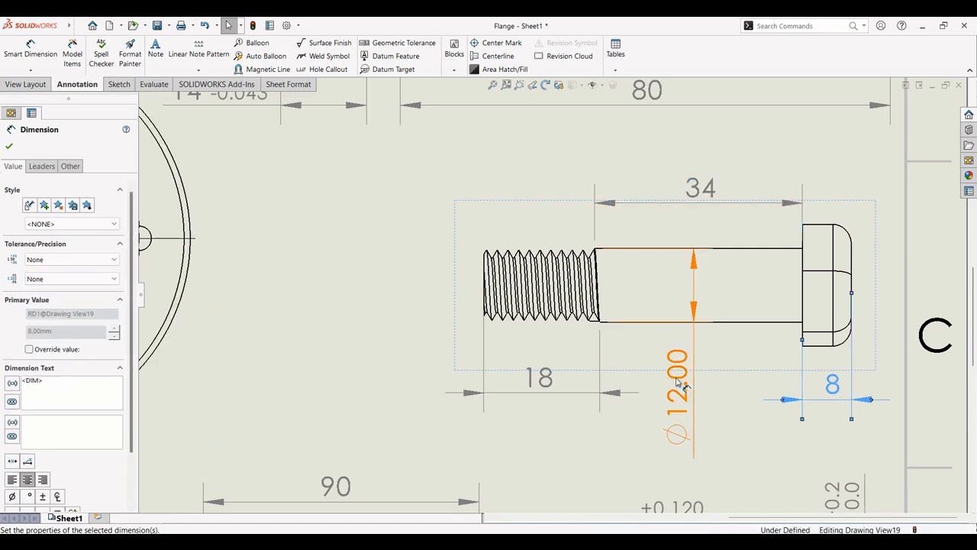
left_click(678, 386)
left_click(75, 279)
left_click(61, 295)
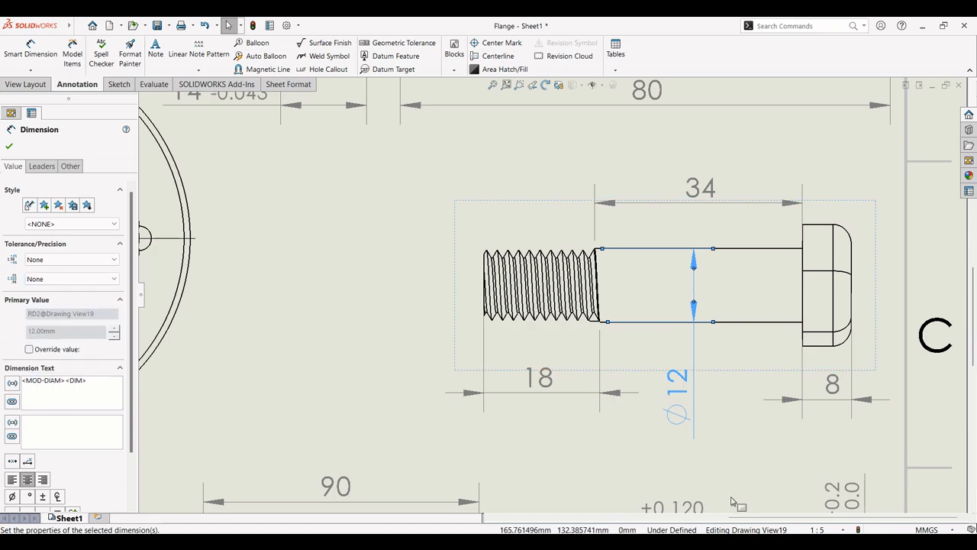
- Check the lab manual PDF and give the shank diameter dimension a Fit with tolerance type with limits -0.006 and -0.024 mm
key("alt+Tab")
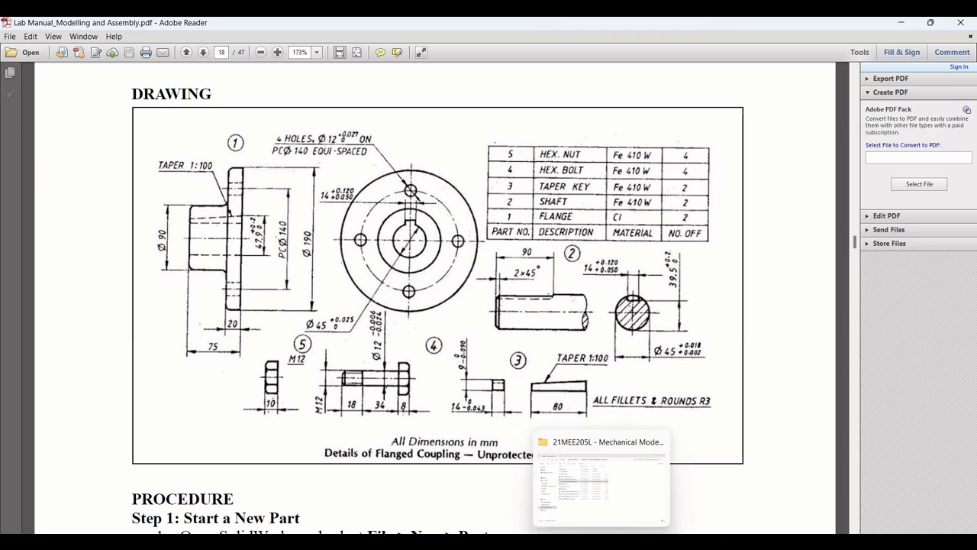
left_click(586, 542)
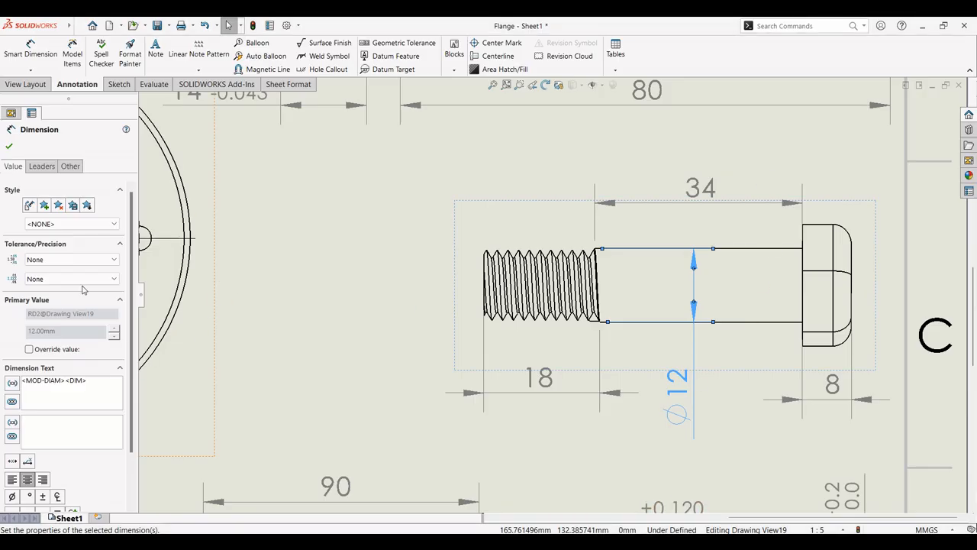
left_click(72, 259)
left_click(76, 344)
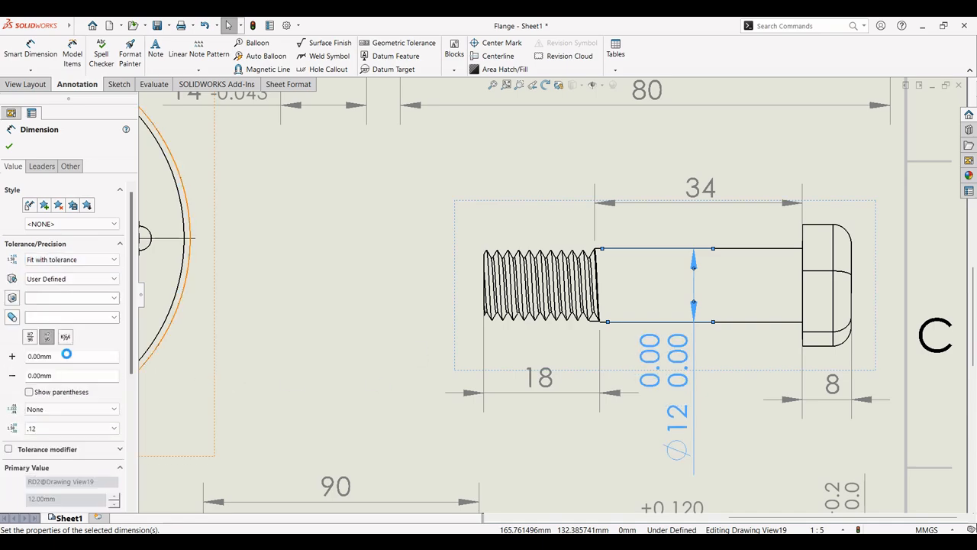
left_click(565, 288)
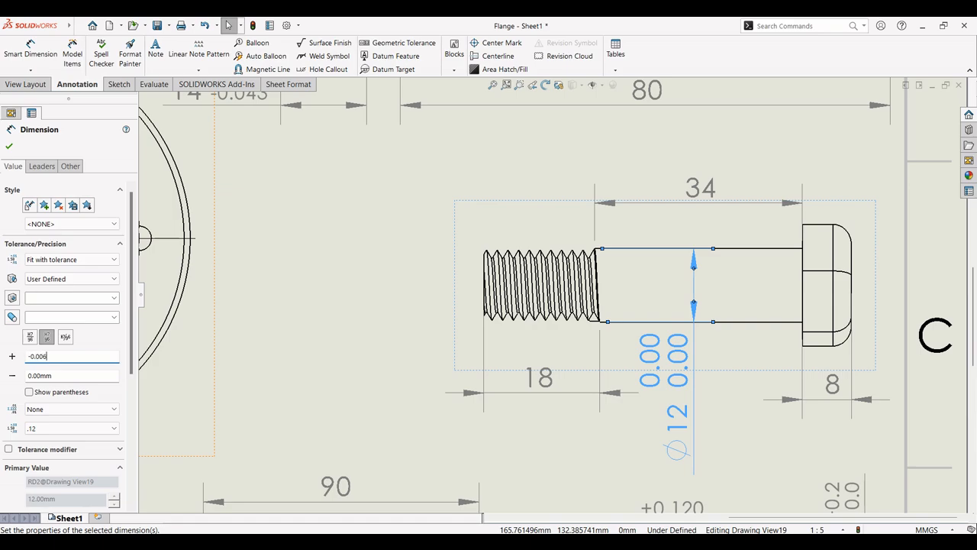
left_click(56, 375)
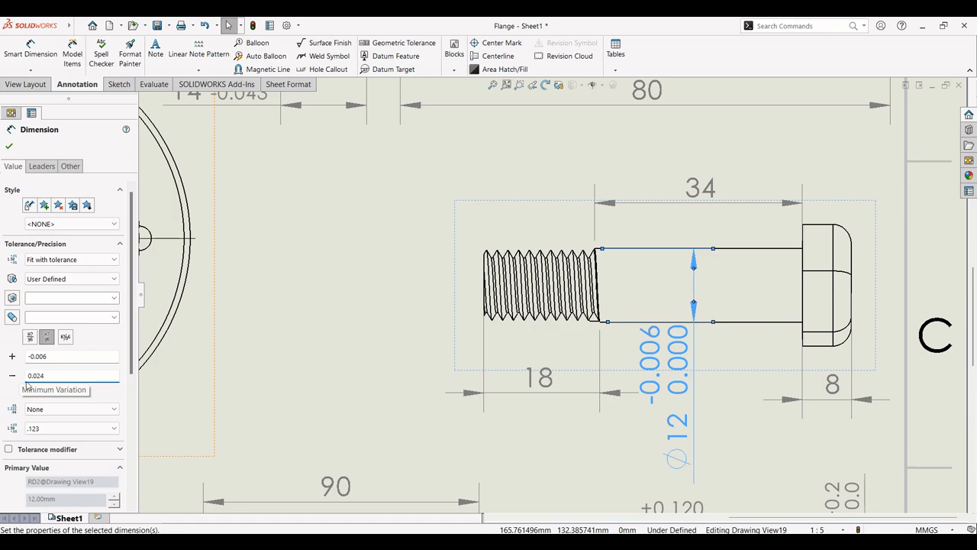
left_click(364, 321)
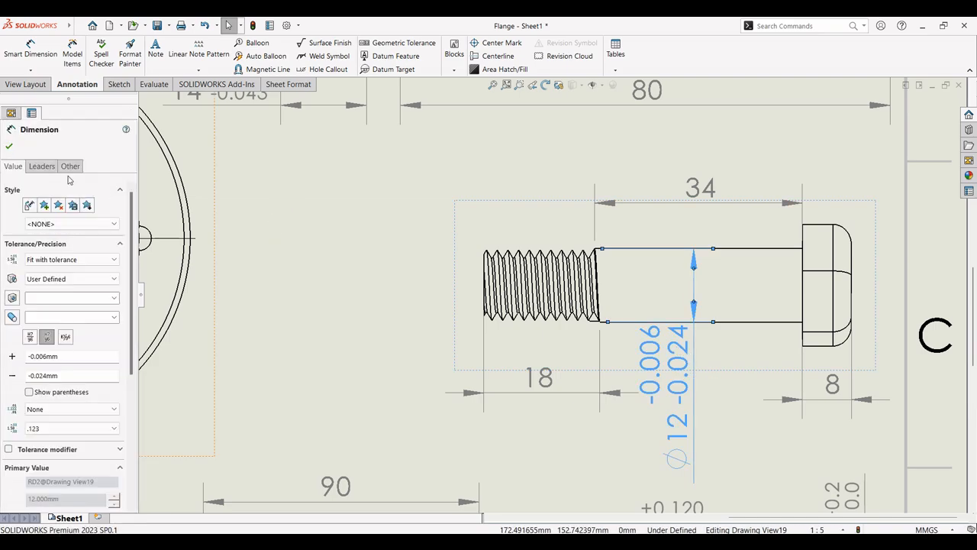
- Set the shank diameter dimension's tolerance font height to 2.5 mm instead of using the dimension size
left_click(71, 166)
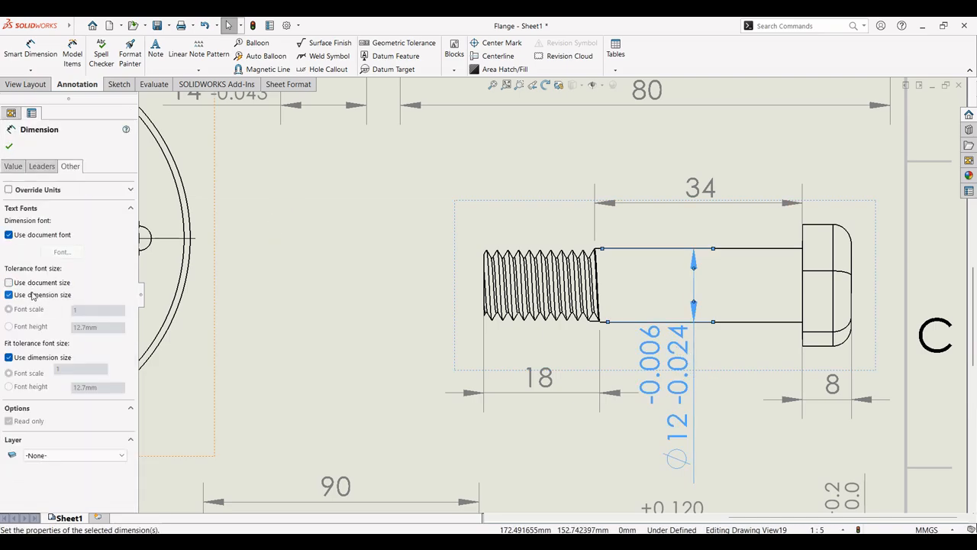
left_click(32, 294)
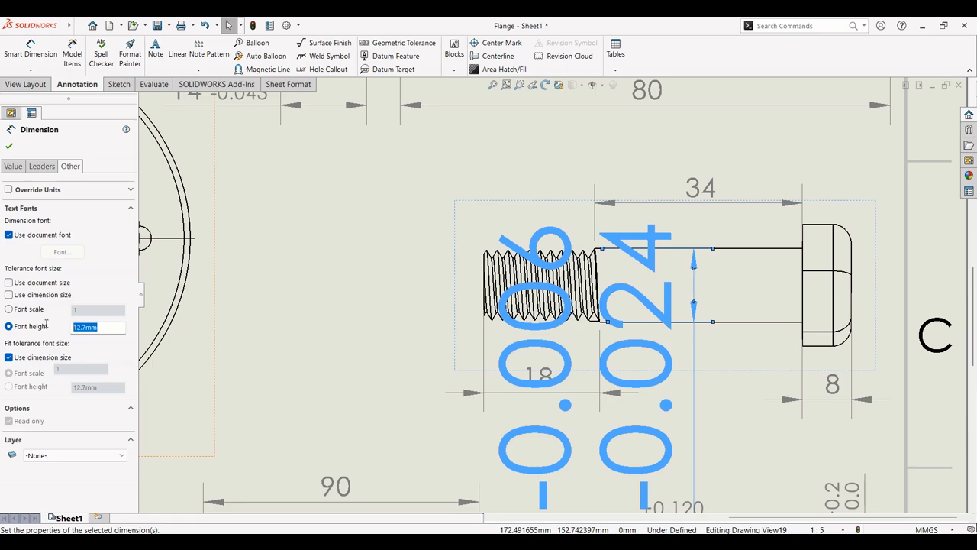
key("Return")
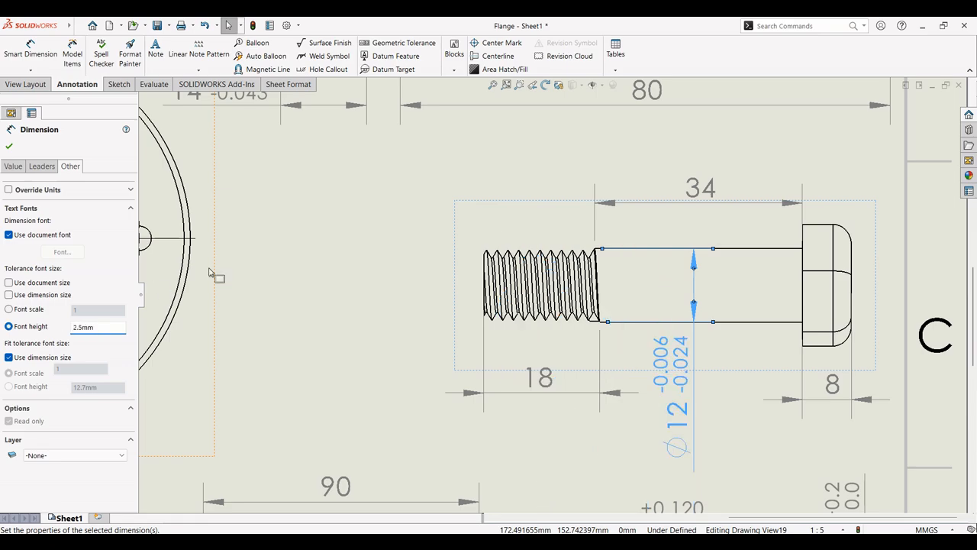
left_click(722, 374)
- Move the bolt view slightly up and to the right on the sheet, and check the bolt drawing in the lab manual PDF
scroll(721, 408, "up", 1)
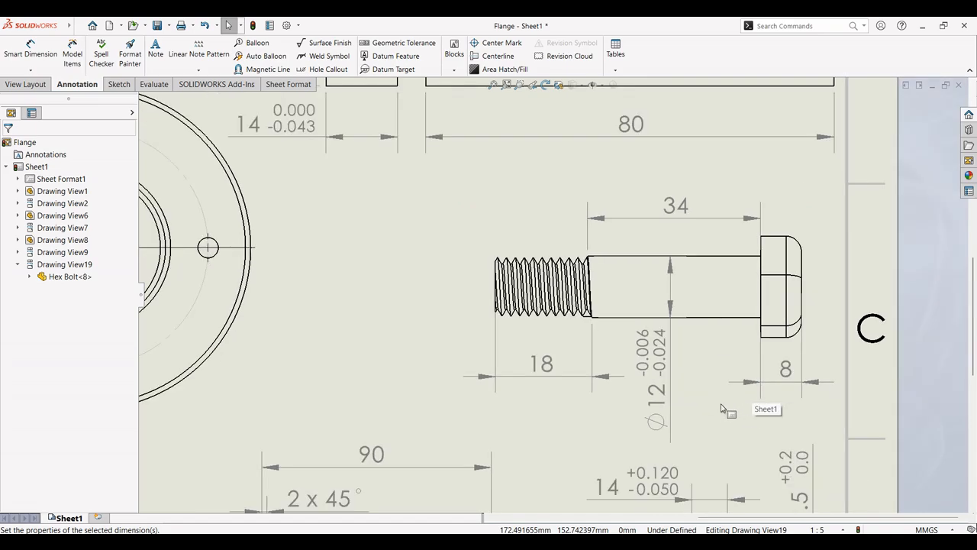
scroll(686, 375, "up", 1)
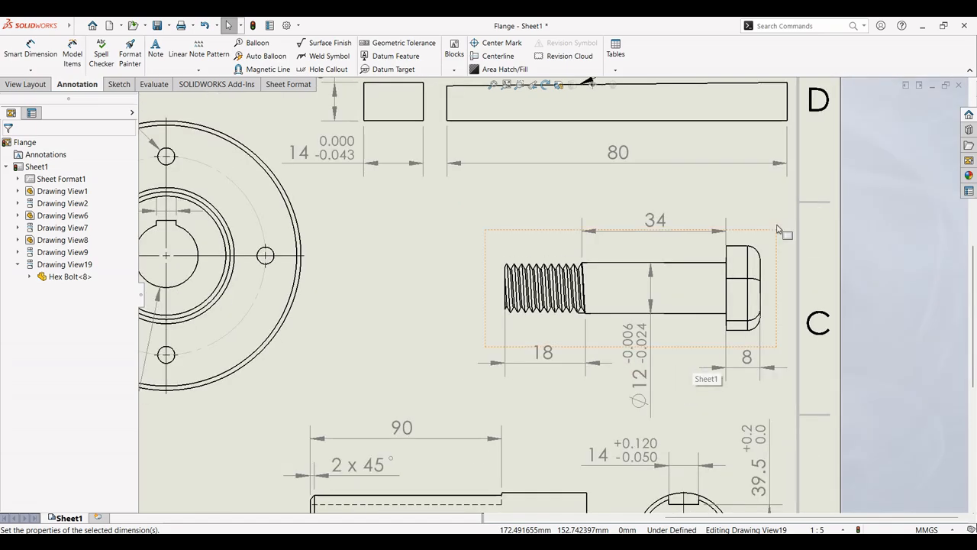
left_click_drag(768, 236, 777, 220)
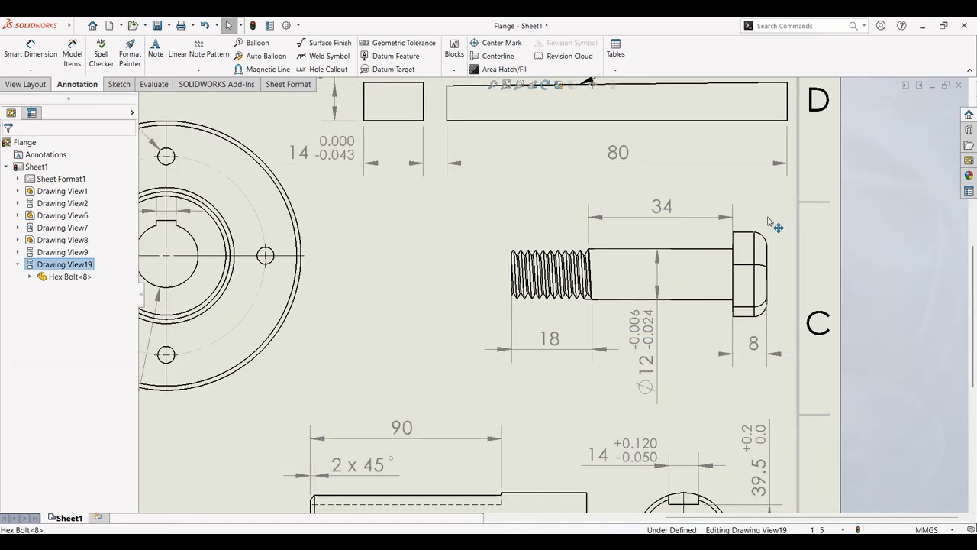
key("alt+Tab")
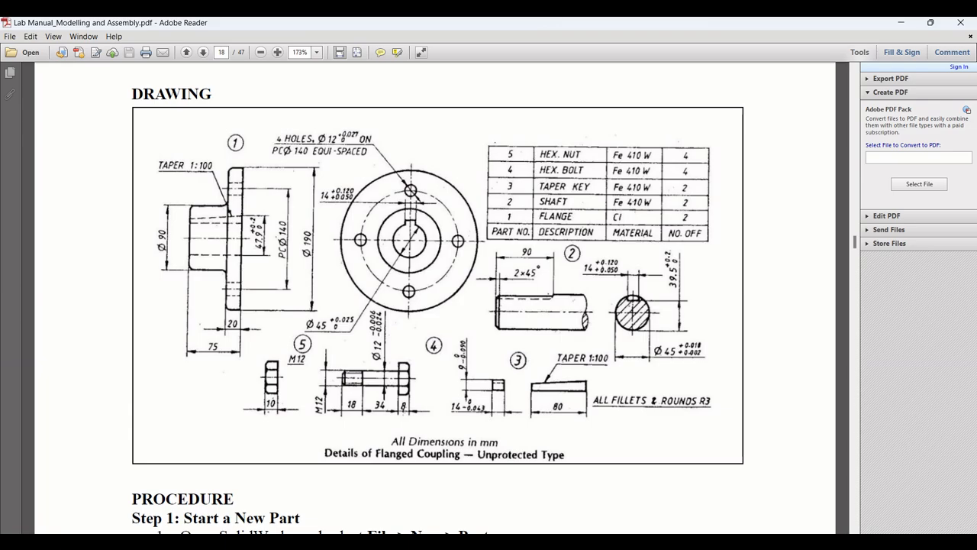
key("alt+Tab")
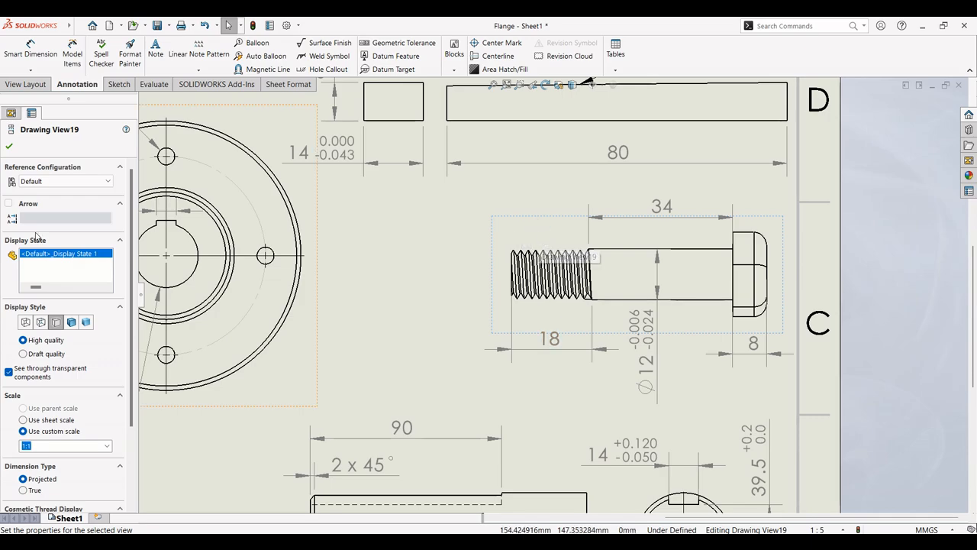
left_click(10, 146)
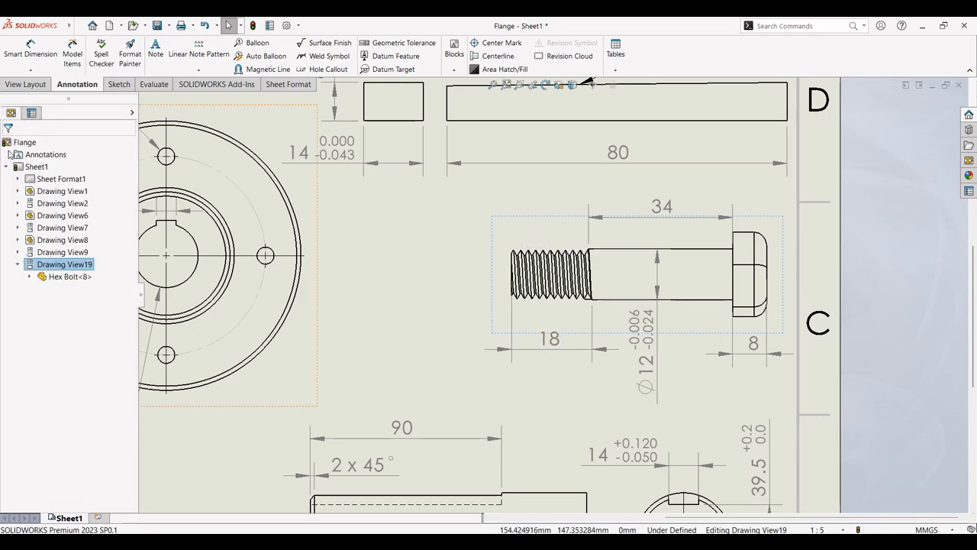
left_click(32, 51)
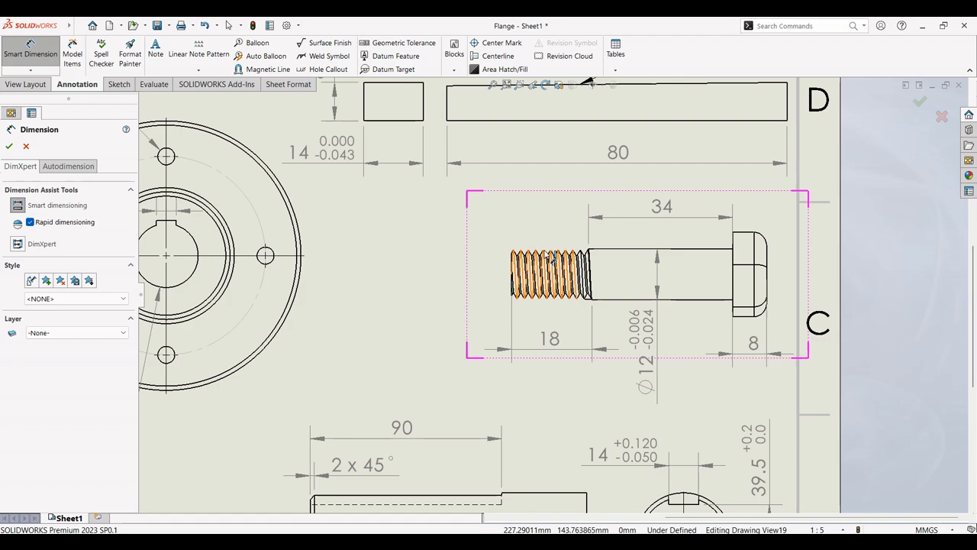
scroll(560, 250, "down", 3)
left_click(613, 257)
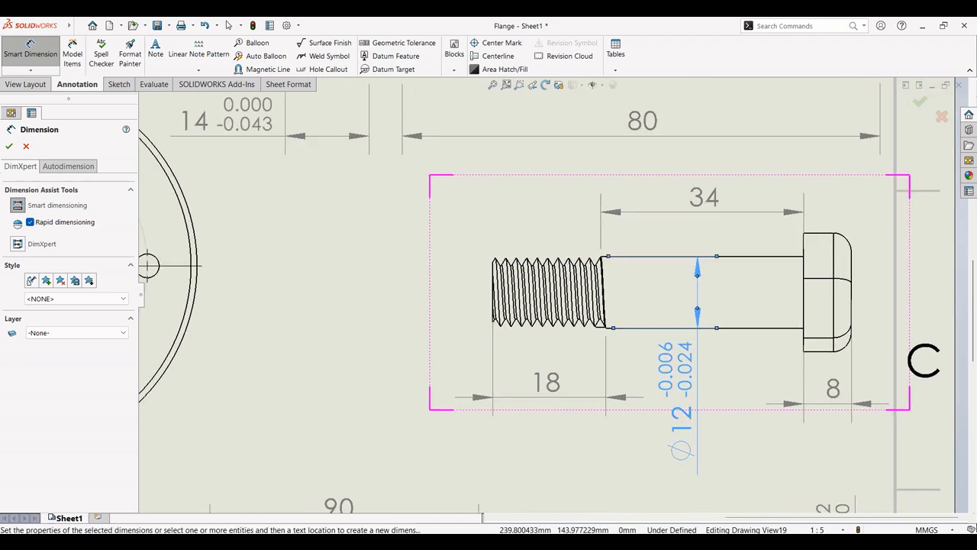
left_click(649, 328)
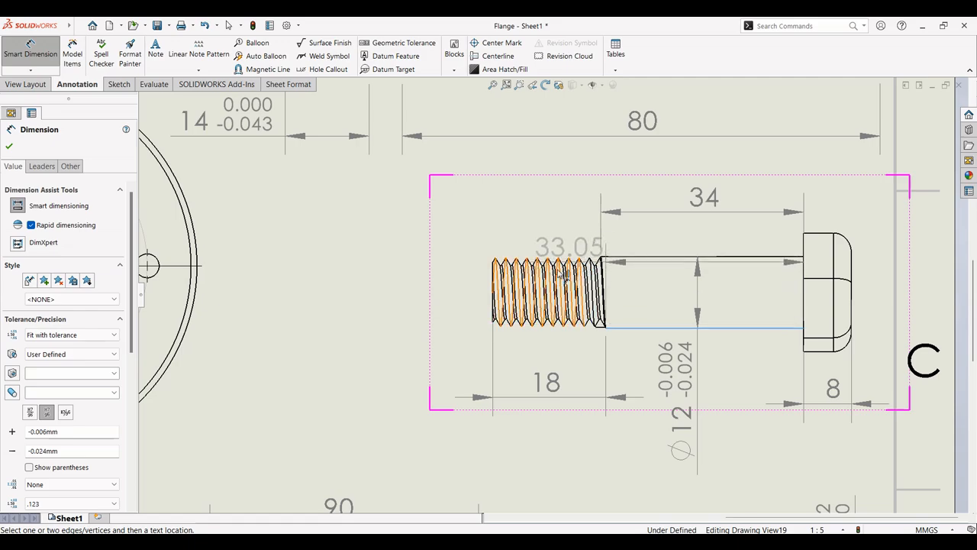
key("Escape")
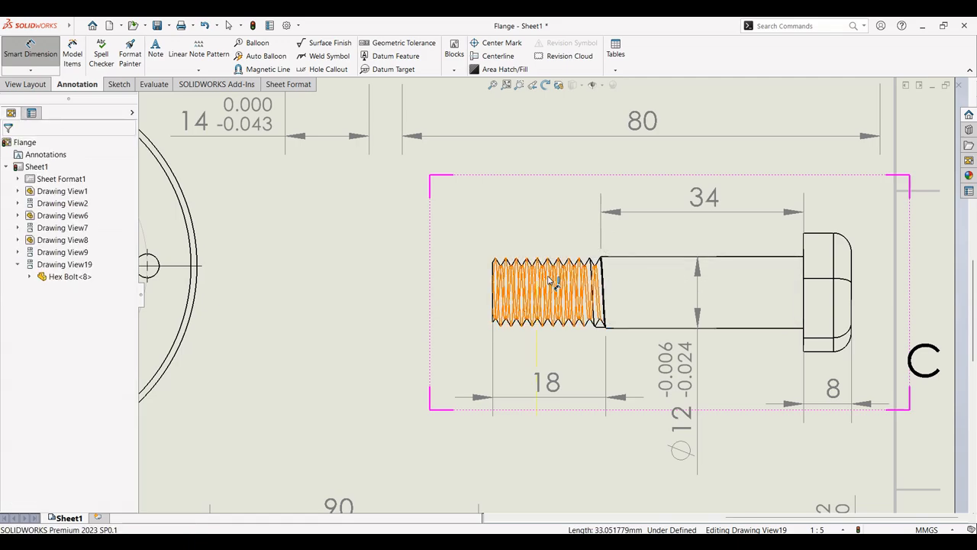
- Dimension the bolt diameter between the shank's upper and lower edges, placing the dimension beyond the thread's free end
left_click(647, 259)
left_click(634, 330)
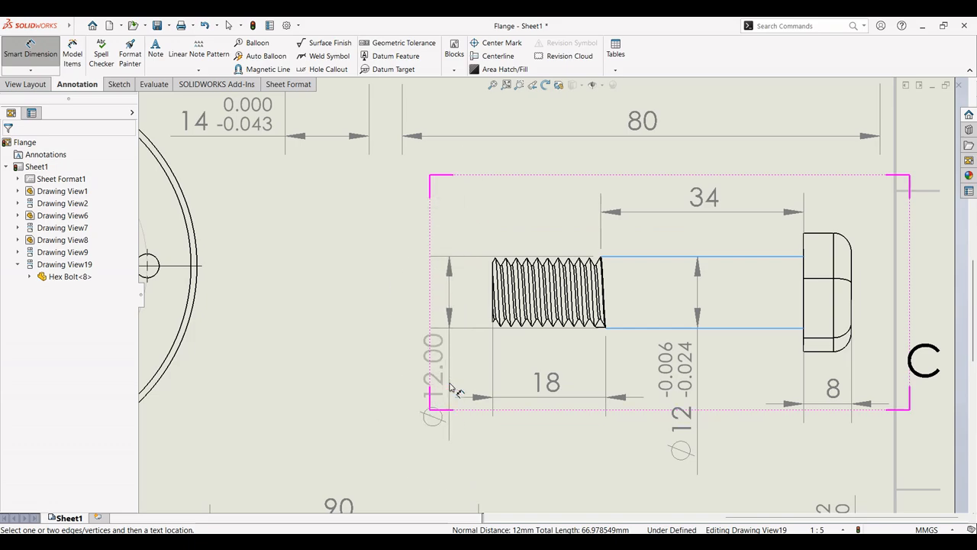
left_click(450, 389)
key("Escape")
- Check the lab manual PDF, replace the new thread dimension's diameter symbol with the prefix M, and set its precision to None
left_click(668, 543)
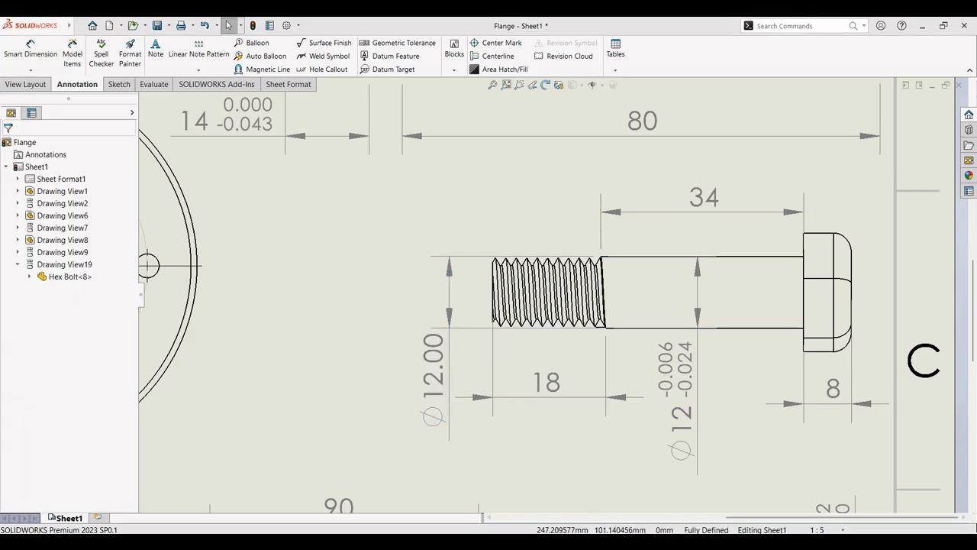
left_click(669, 543)
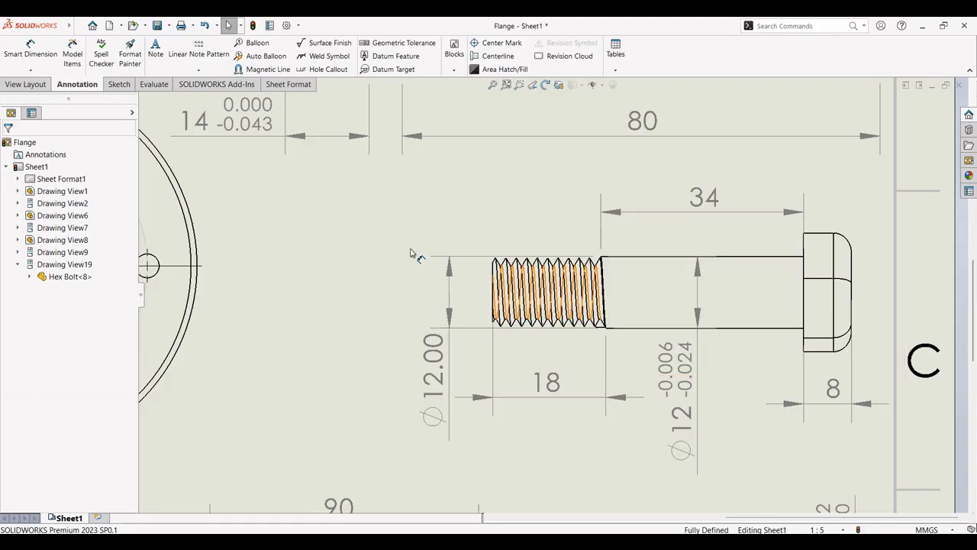
left_click(436, 380)
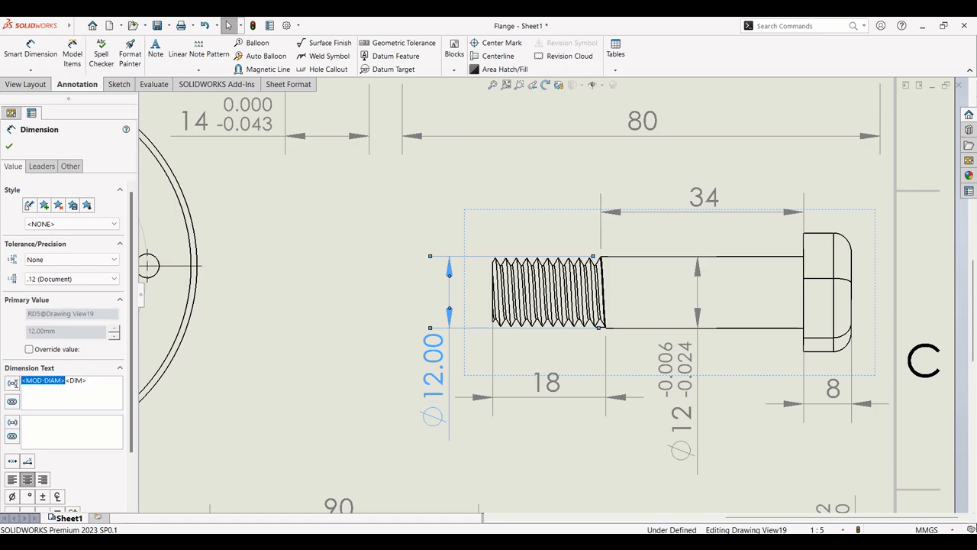
type("M")
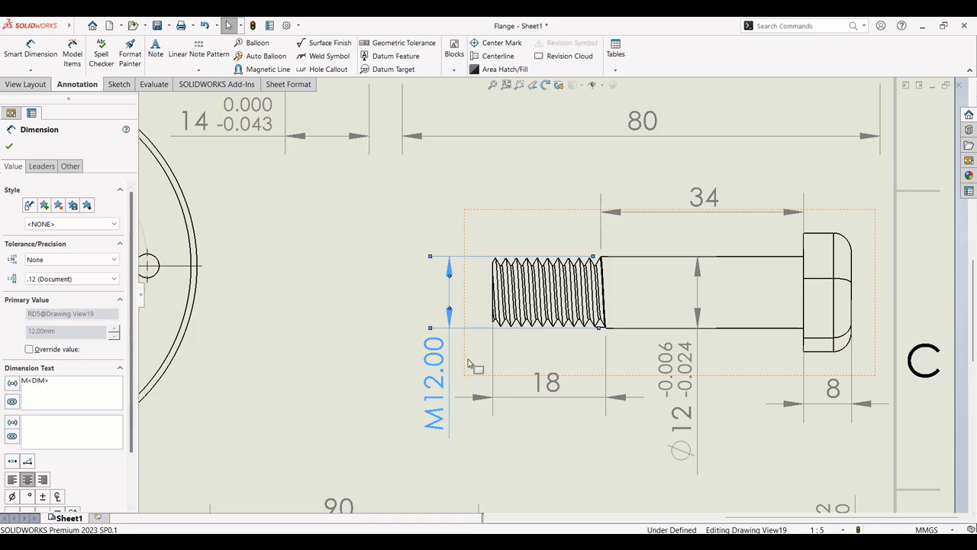
left_click(79, 280)
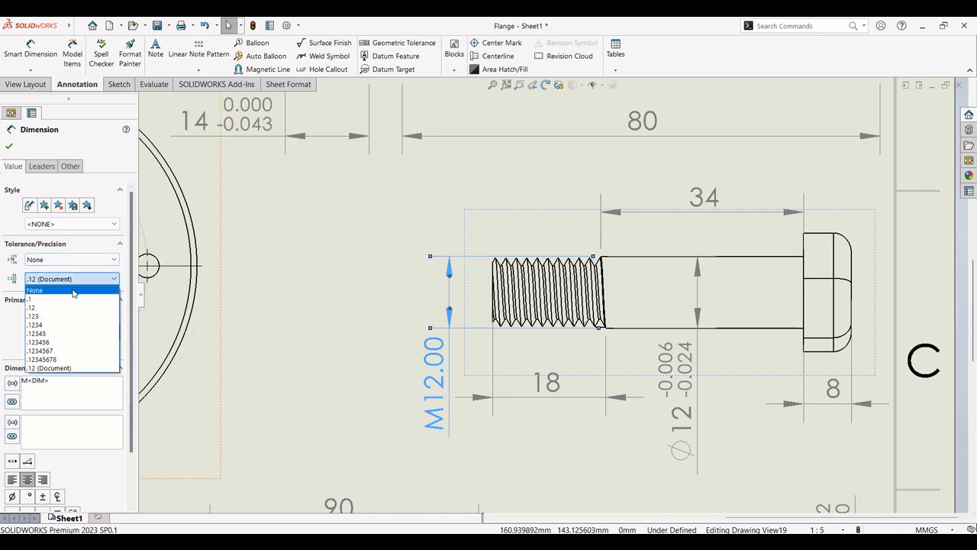
left_click(70, 296)
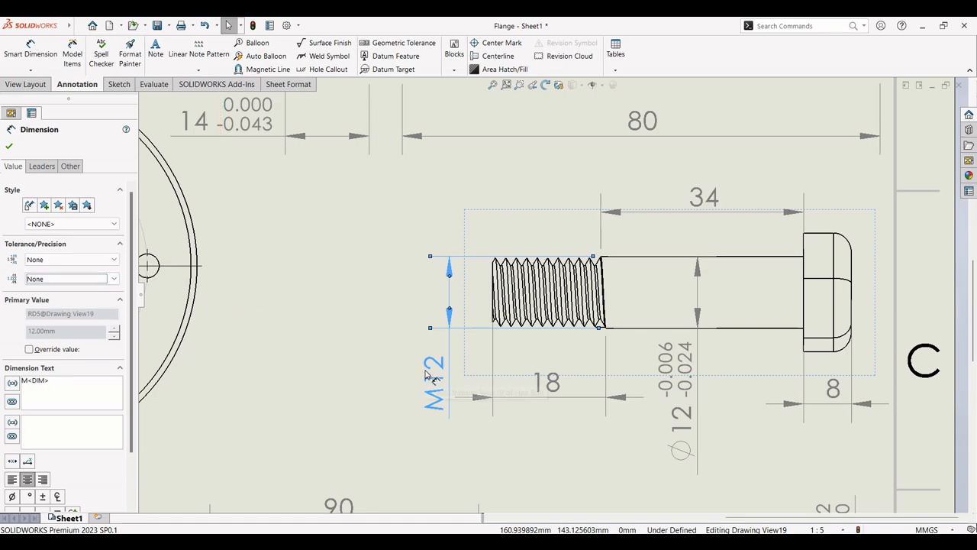
- Move the M12 dimension text slightly up, closer to its lower extension line
left_click_drag(427, 372, 428, 349)
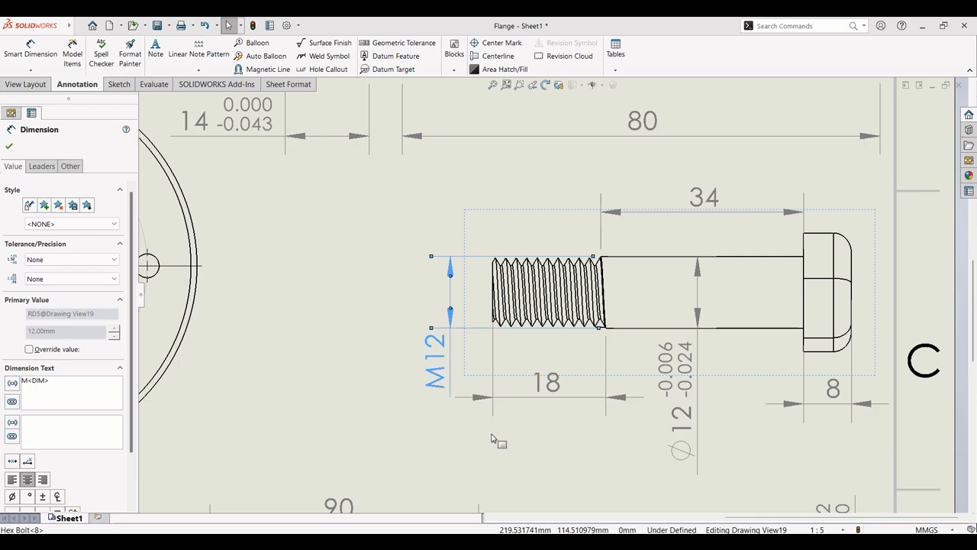
left_click(539, 451)
scroll(539, 451, "up", 8)
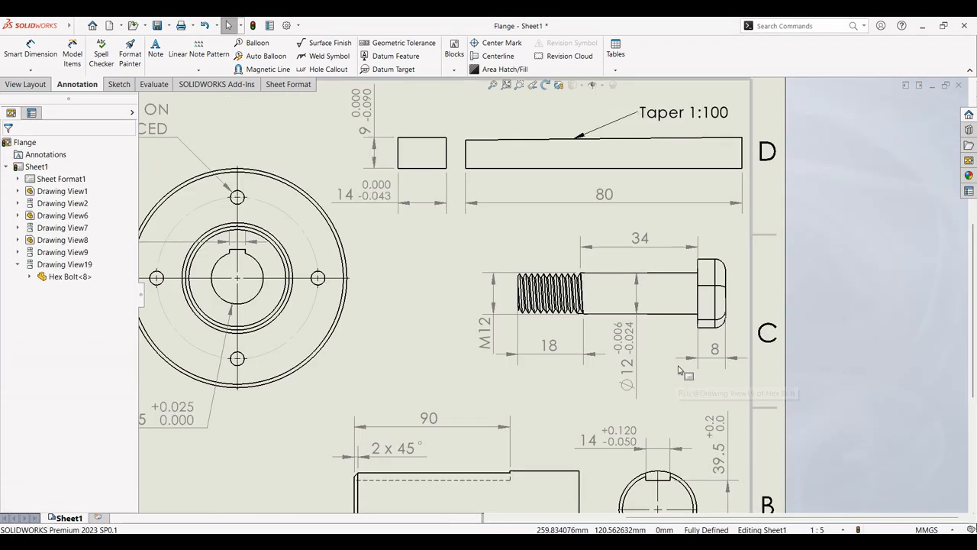
- Insert the Hex Nut part as a front model view in the sheet's empty lower area, with a projected side view beside it
scroll(508, 334, "down", 5)
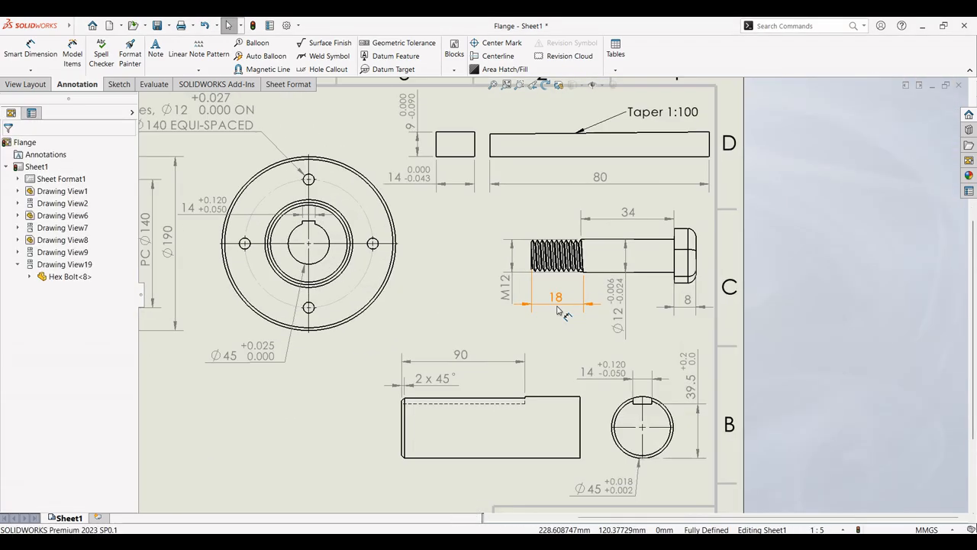
left_click(25, 84)
left_click(46, 54)
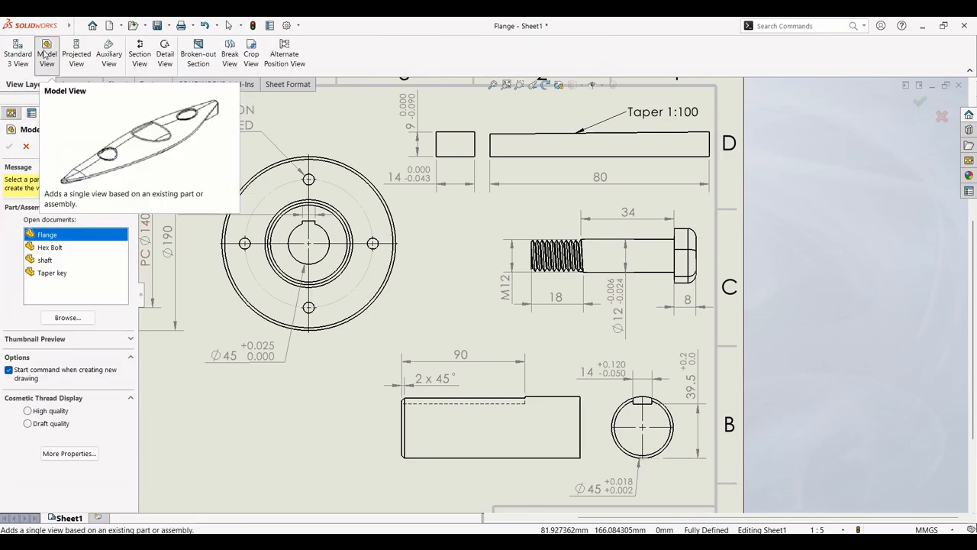
left_click(67, 317)
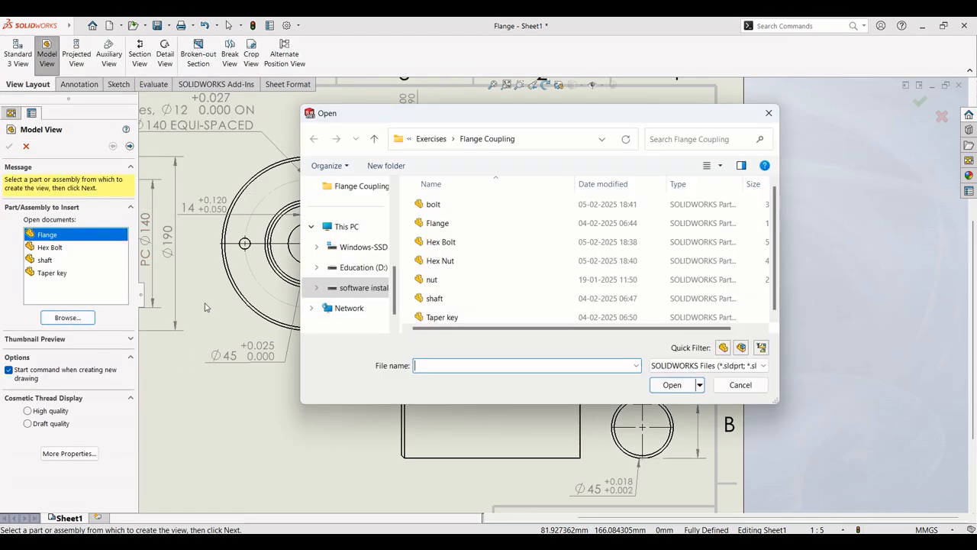
left_click(452, 259)
left_click(673, 385)
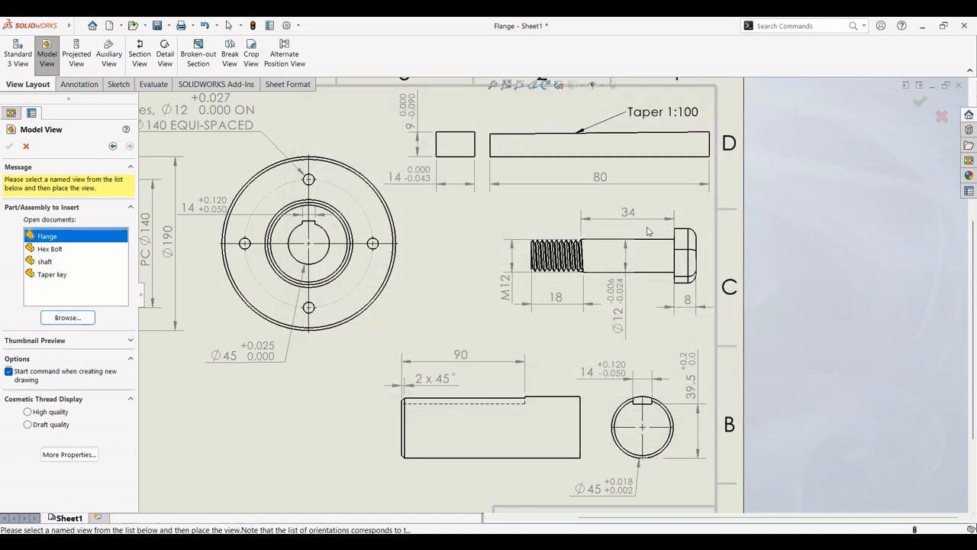
key("f")
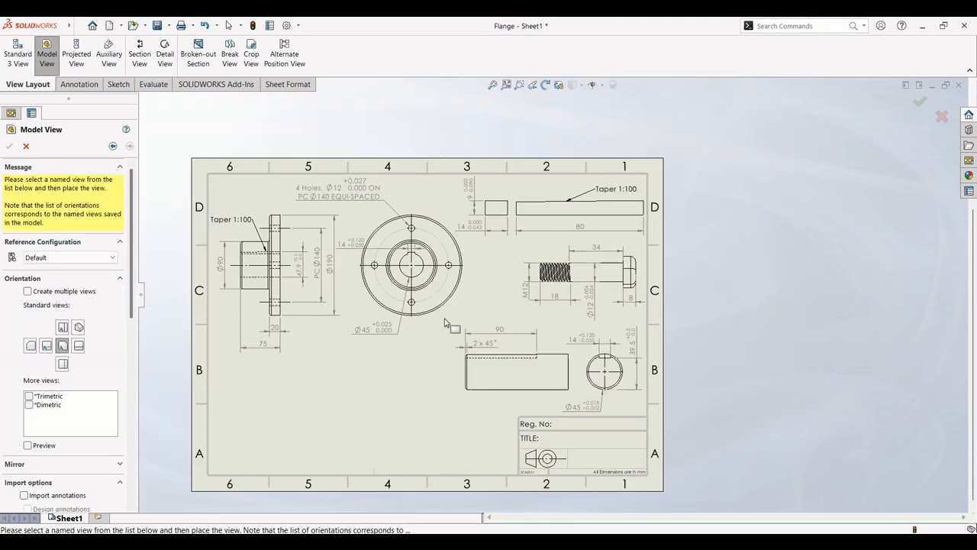
left_click(386, 428)
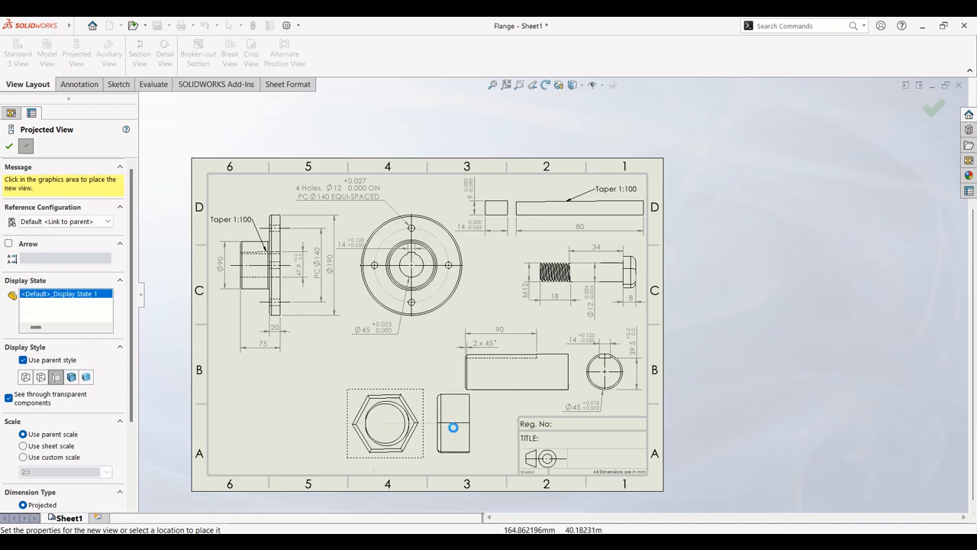
left_click(453, 432)
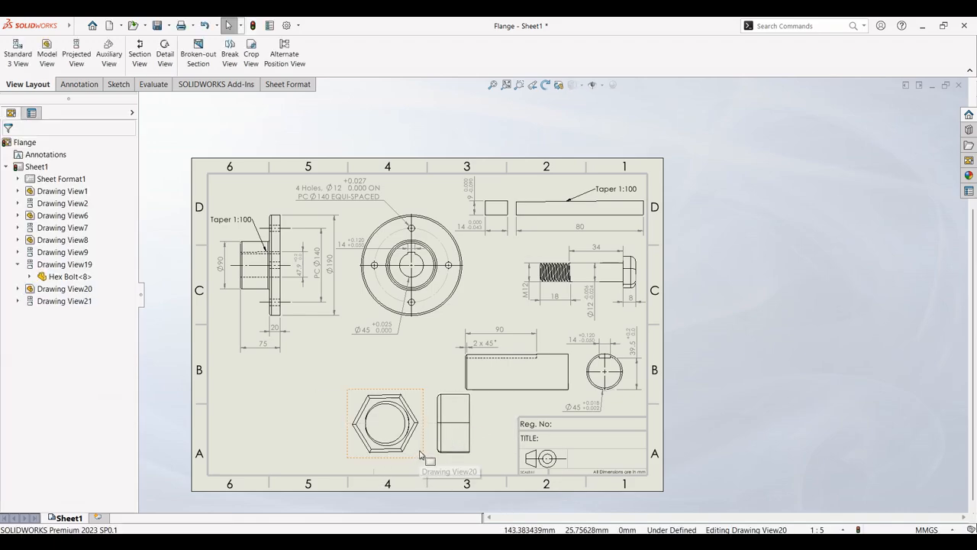
- Delete the nut's hexagonal front view, keeping only the projected side view
left_click(424, 453)
key("Delete")
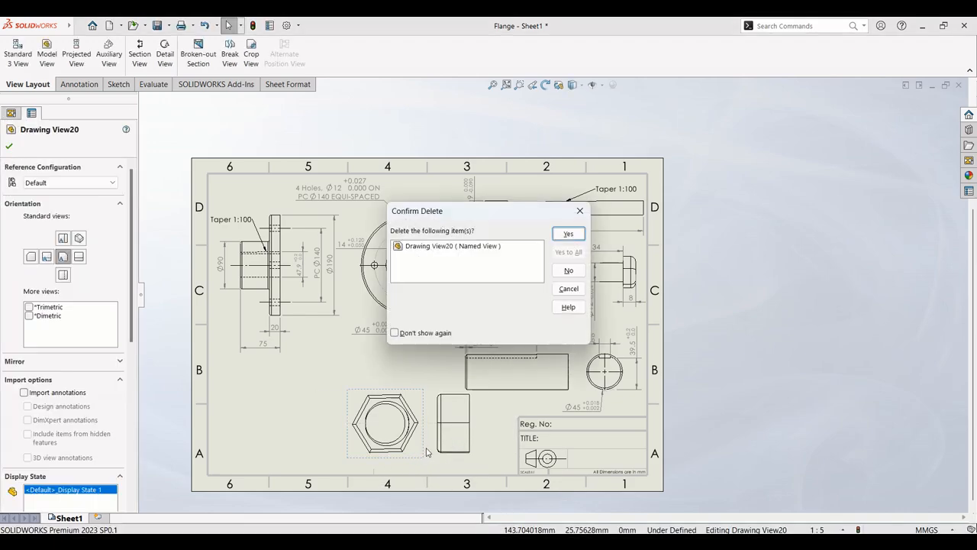
left_click(572, 237)
- Set the nut side view's custom scale to 1:1 and move the view between the flange's front view and the bolt
left_click(474, 440)
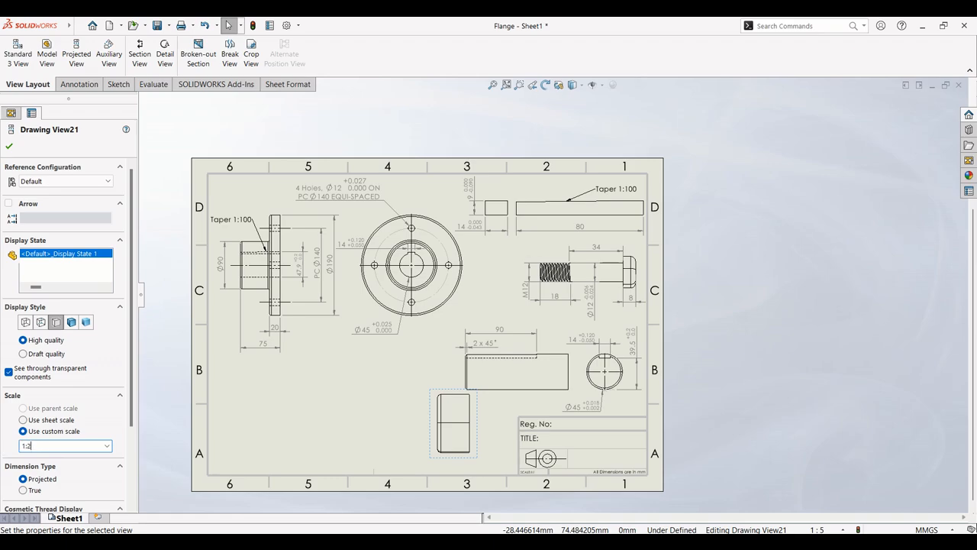
key("Return")
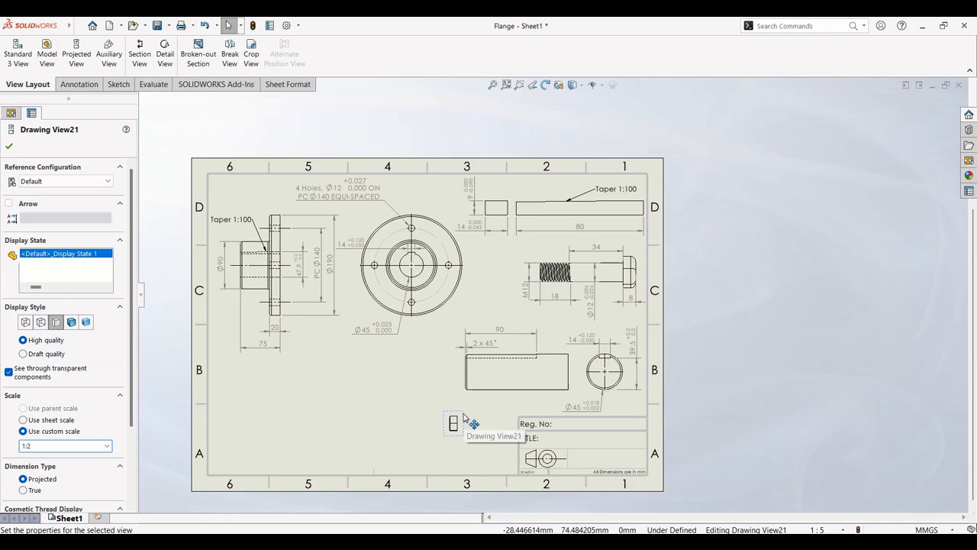
left_click_drag(467, 413, 516, 252)
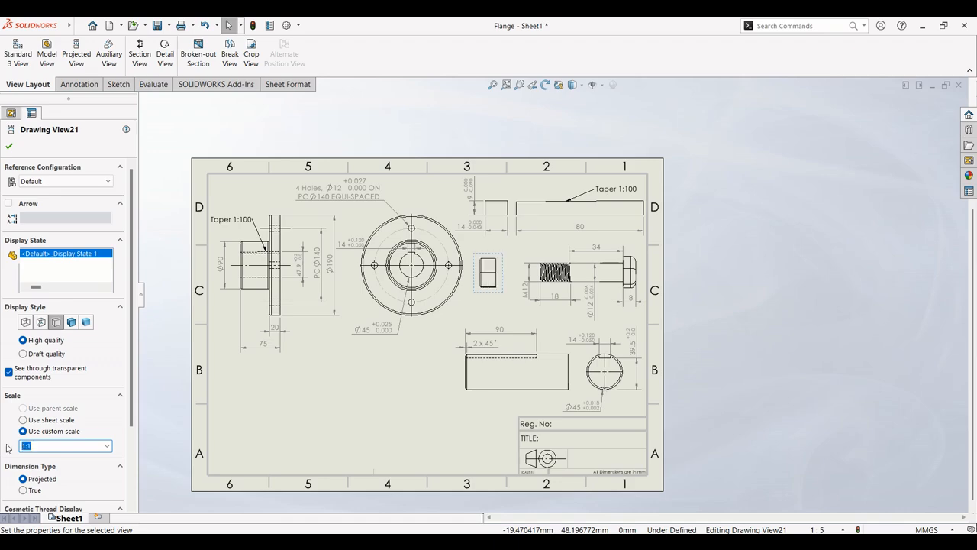
- Display the nut view with hidden lines visible, and check the nut drawing in the lab manual PDF
scroll(519, 279, "down", 3)
scroll(465, 258, "up", 2)
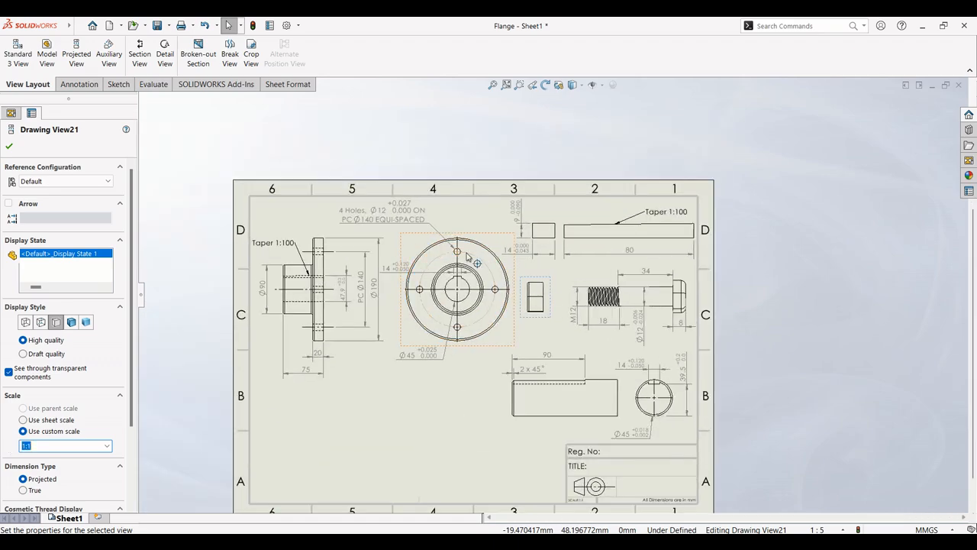
left_click(40, 321)
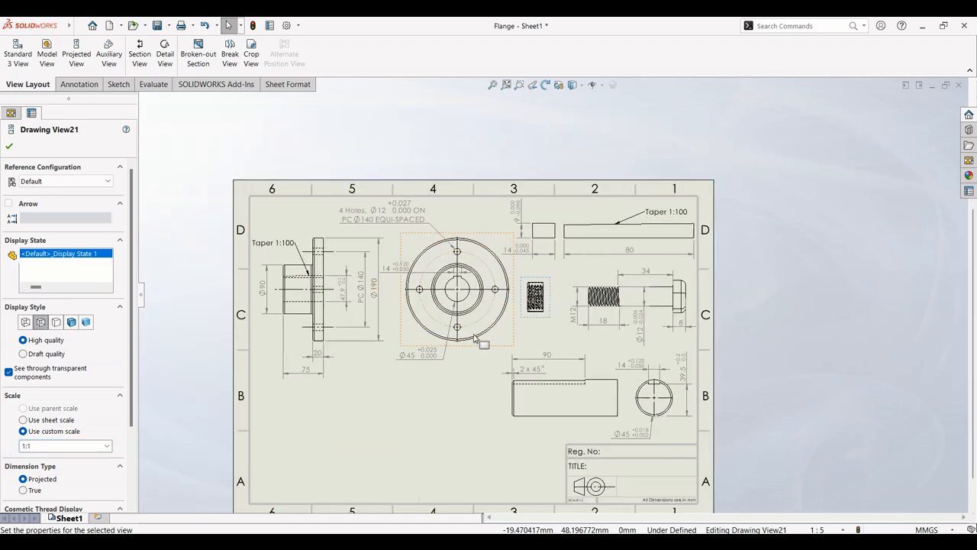
key("alt+Tab")
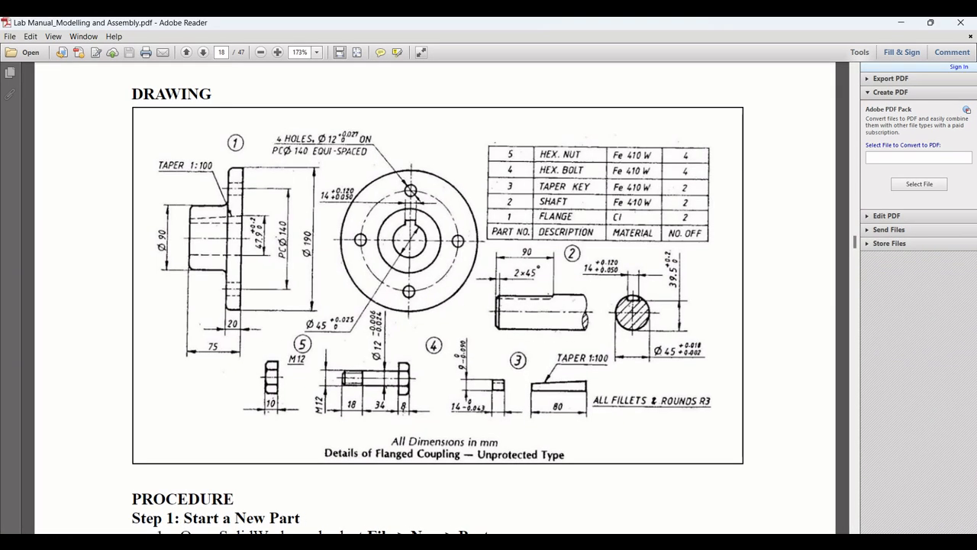
key("alt+Tab")
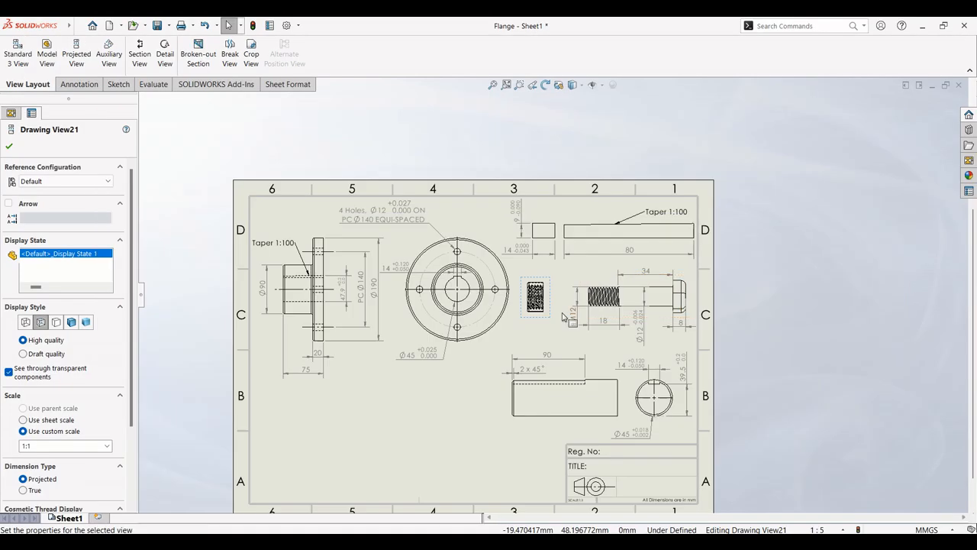
- Dimension the nut's thickness between its two end faces, placing the dimension below the view with its precision set to None
scroll(586, 338, "down", 5)
left_click_drag(574, 352, 591, 351)
left_click(77, 84)
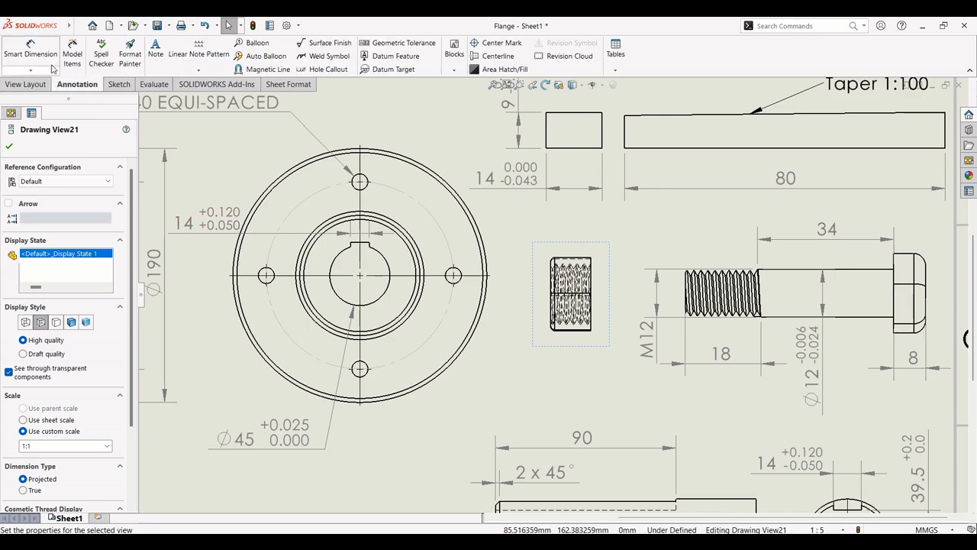
left_click(30, 50)
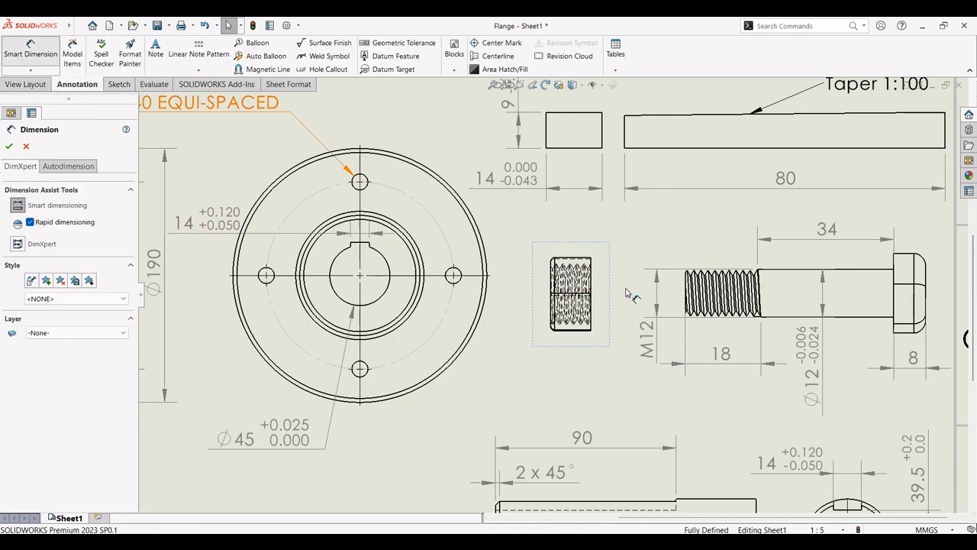
scroll(626, 292, "down", 5)
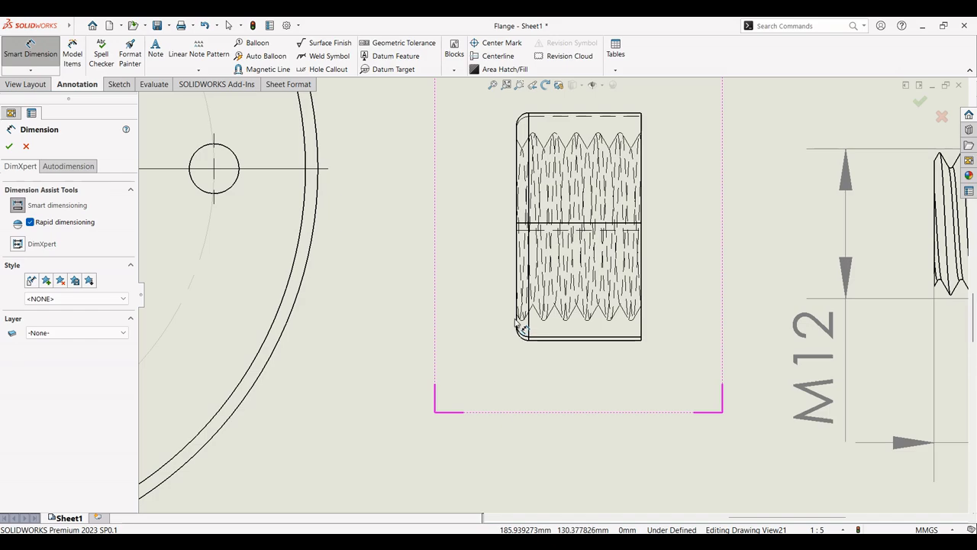
left_click(517, 322)
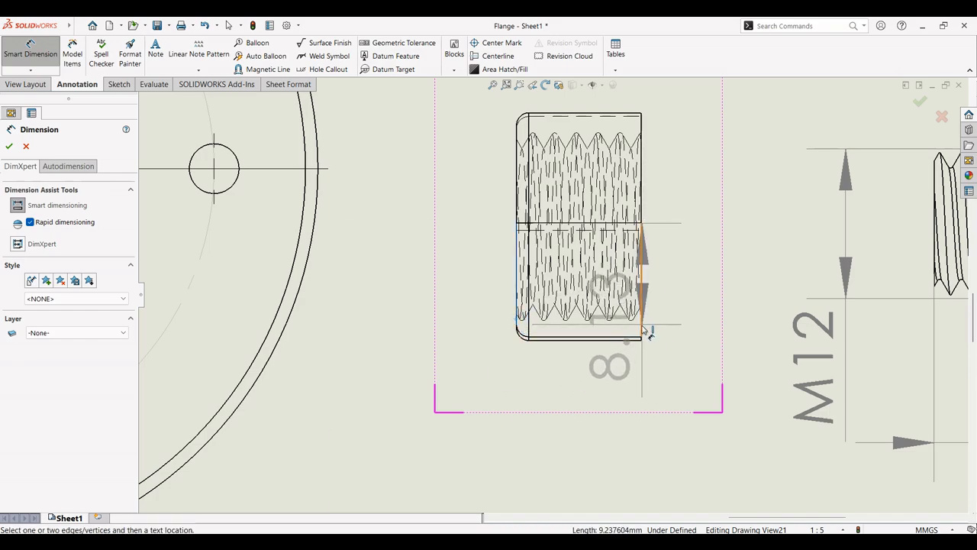
left_click(642, 329)
left_click(579, 441)
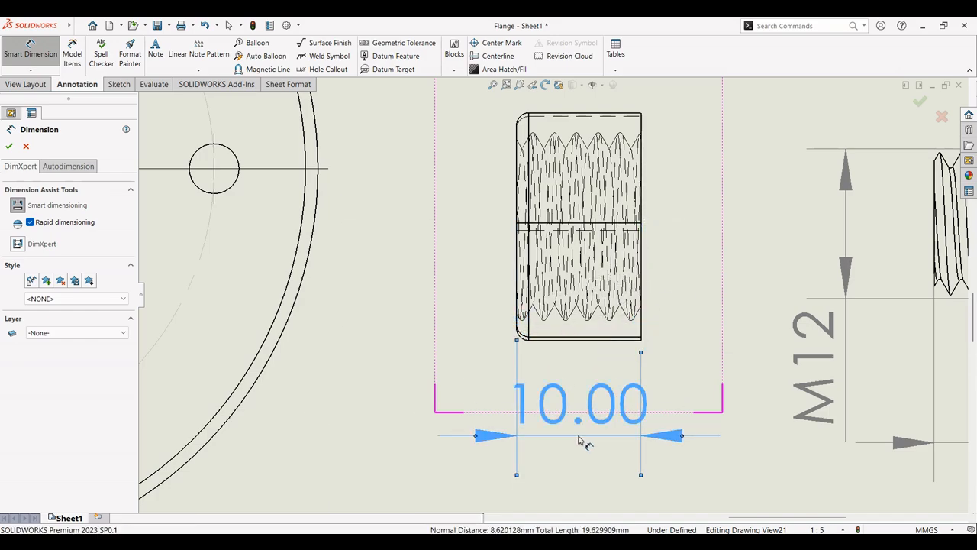
left_click(76, 353)
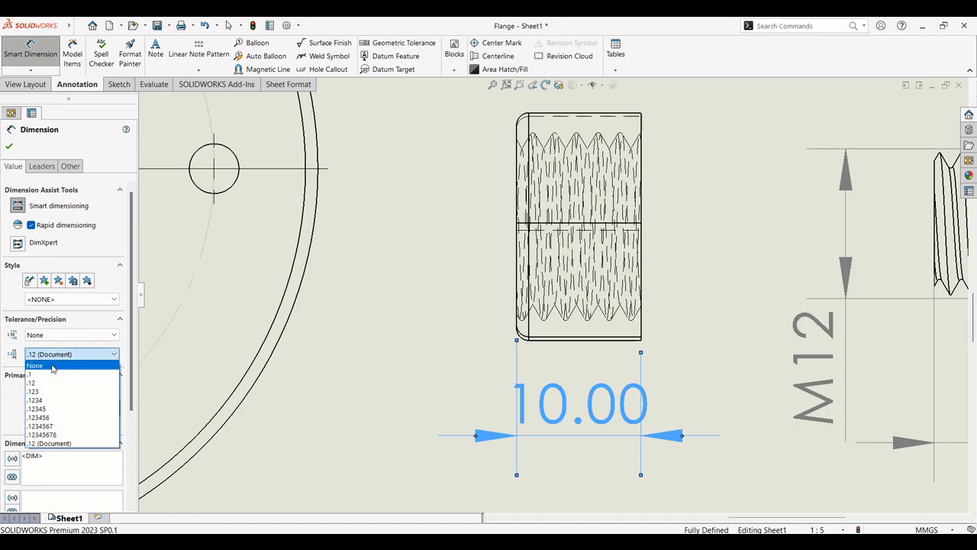
left_click(52, 366)
- Check the nut callout in the lab manual PDF, and attach a leader note M12 to the nut's top edge, placed up and to the right
scroll(667, 280, "up", 3)
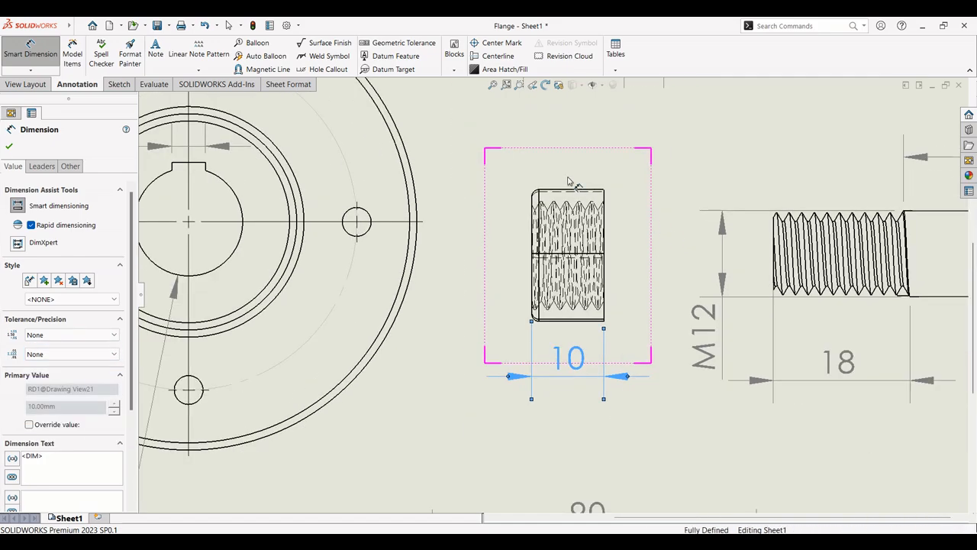
scroll(568, 181, "up", 5)
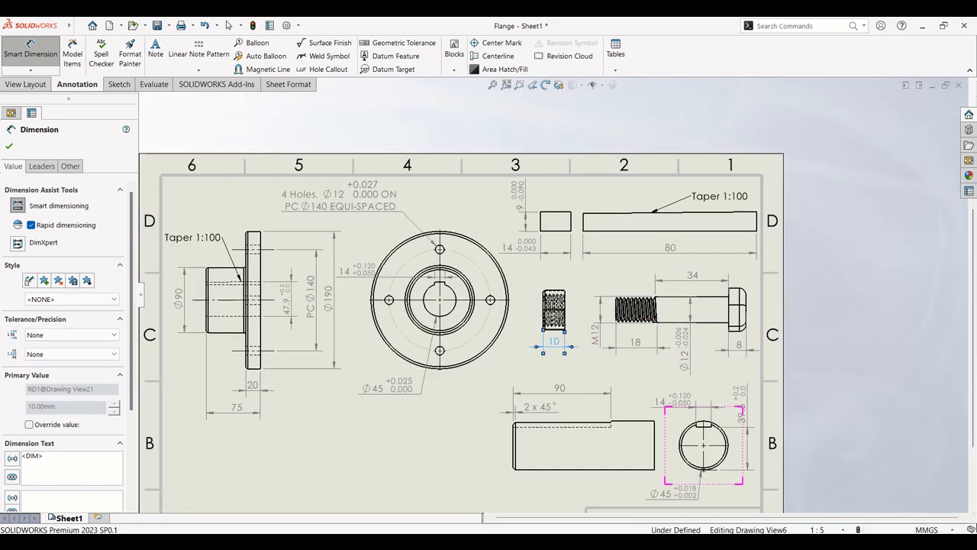
key("alt+Tab")
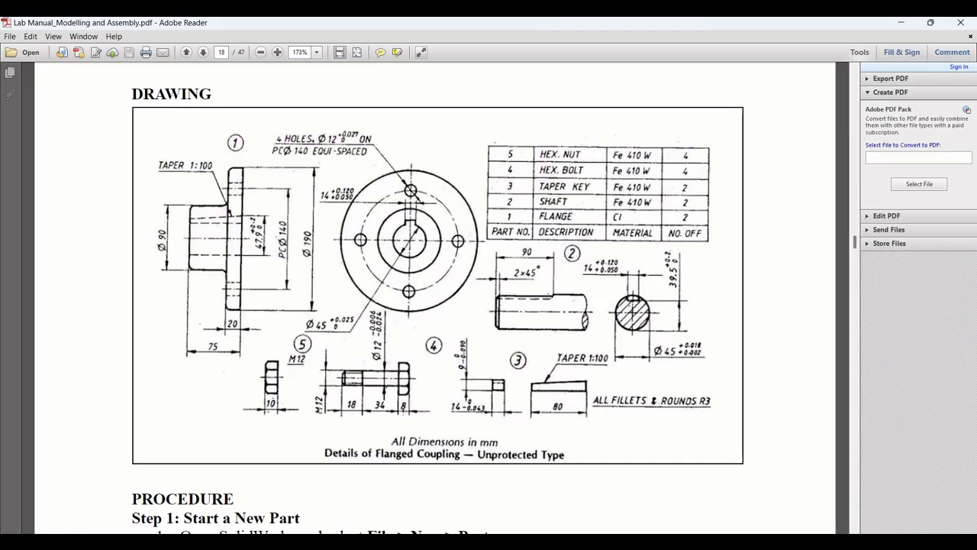
key("alt+Tab")
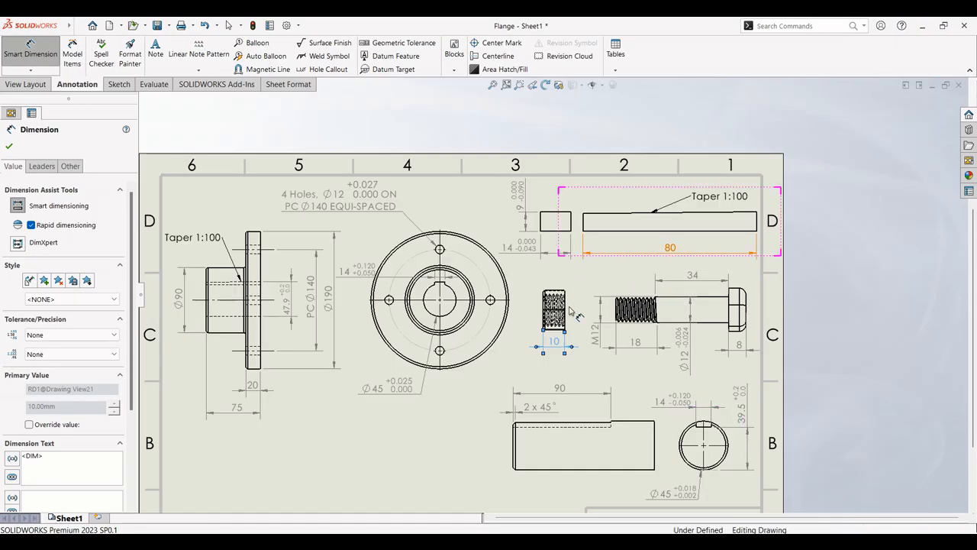
scroll(569, 311, "down", 5)
scroll(569, 311, "up", 2)
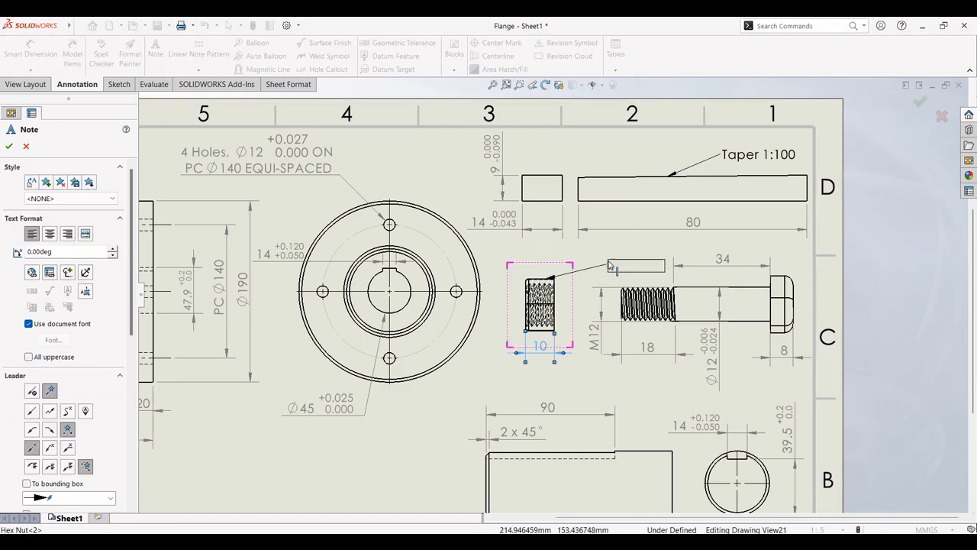
left_click(564, 264)
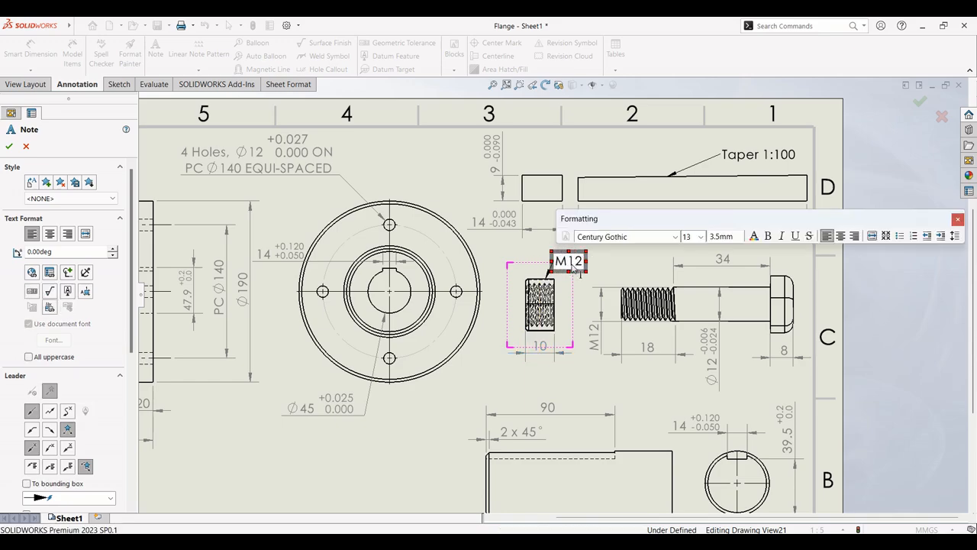
left_click(500, 385)
key("Escape")
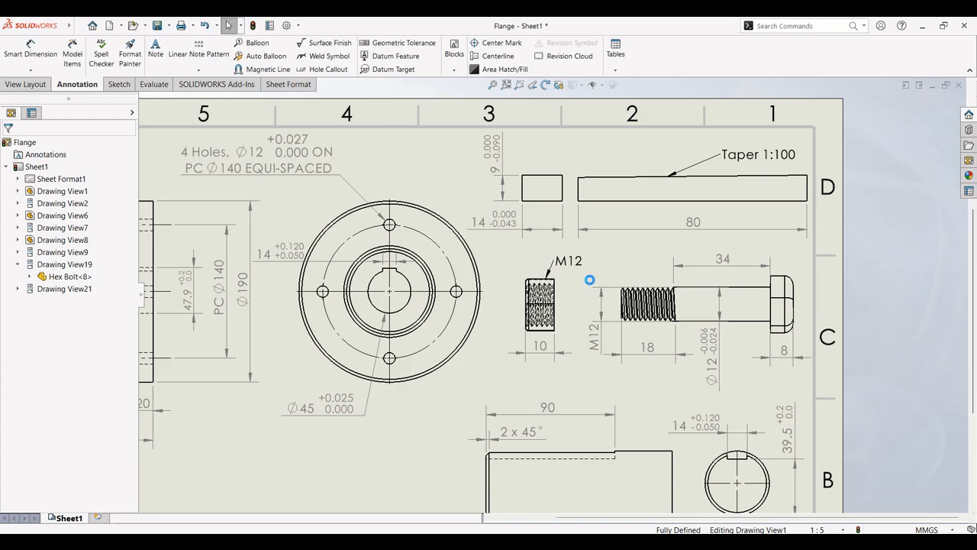
left_click_drag(565, 263, 574, 256)
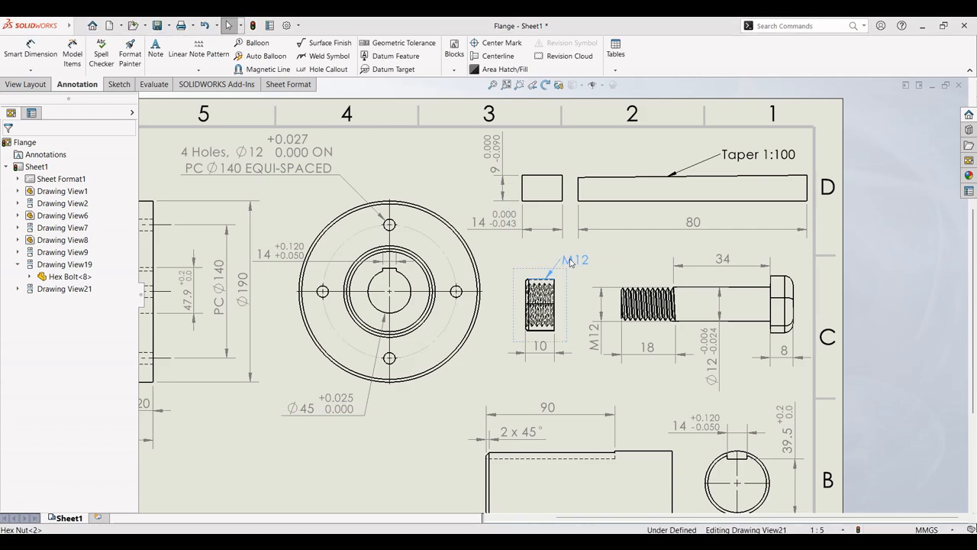
key("Escape")
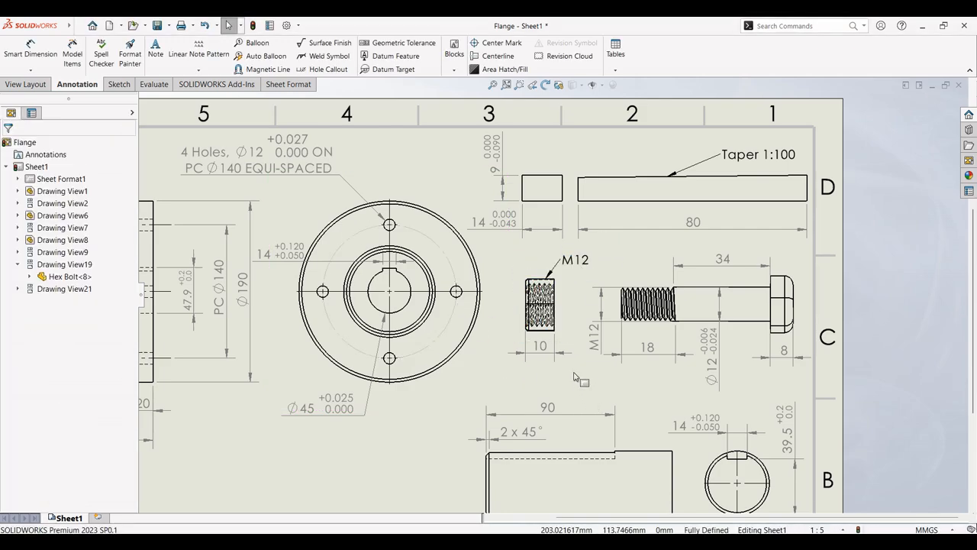
- Start a new model view on the sheet using Flange Assembly from the flange_1 folder
scroll(658, 355, "up", 5)
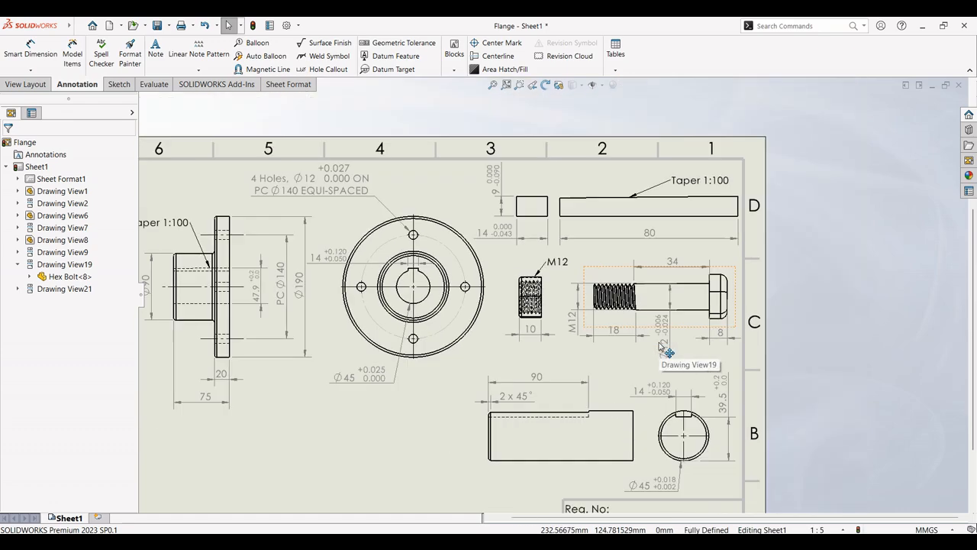
scroll(560, 433, "down", 3)
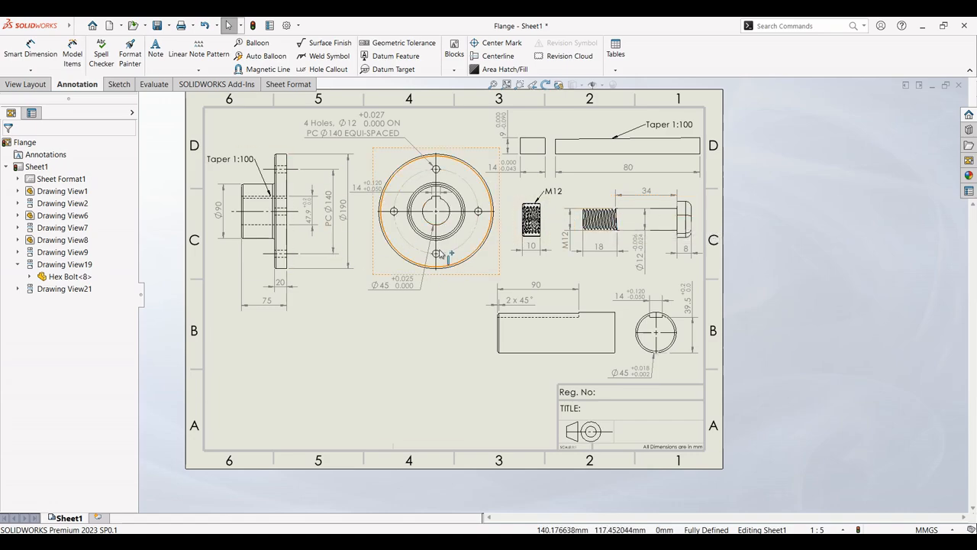
scroll(466, 221, "up", 1)
scroll(456, 223, "down", 1)
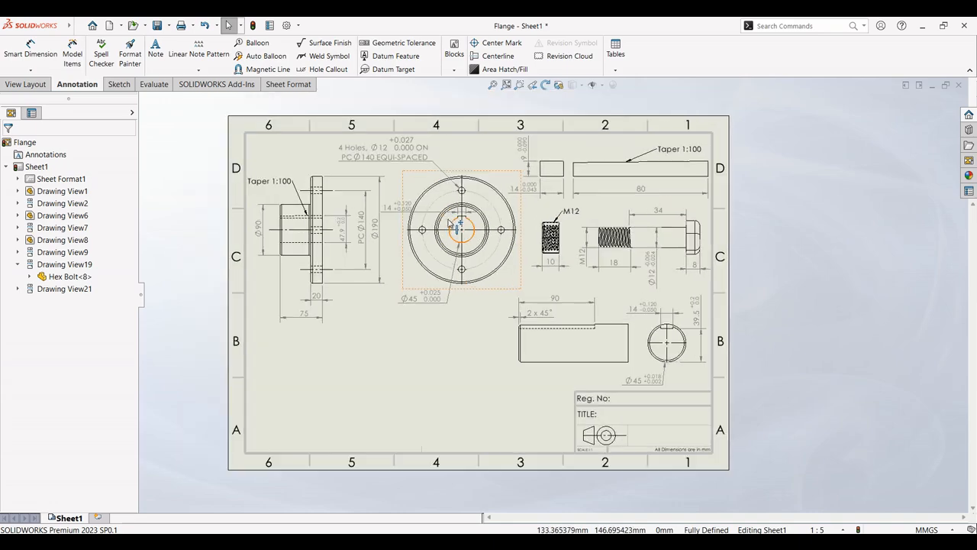
left_click(34, 89)
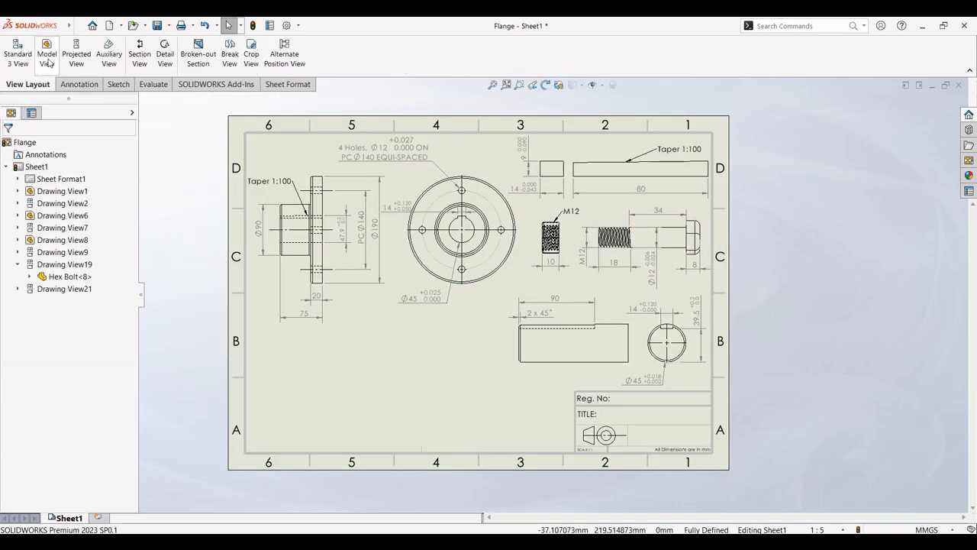
left_click(47, 58)
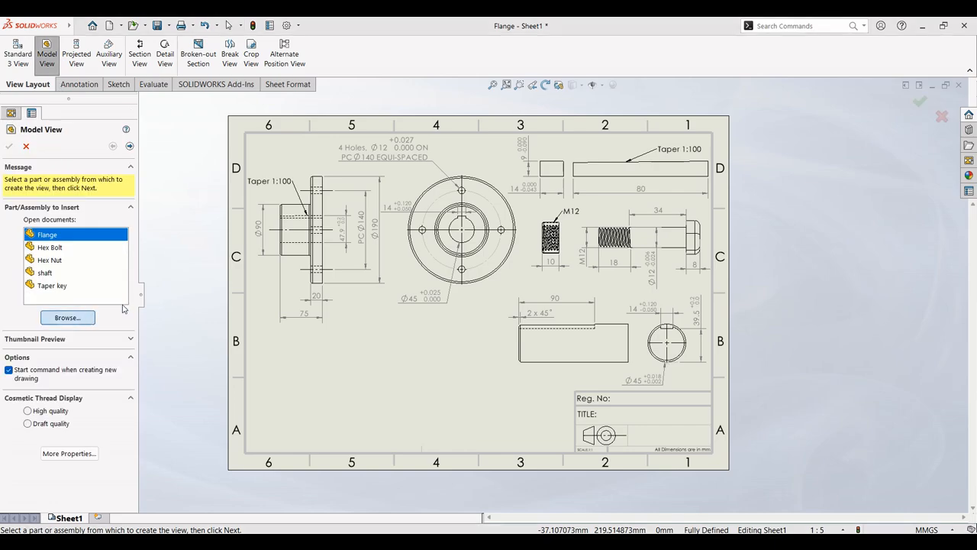
left_click(68, 317)
left_click(434, 139)
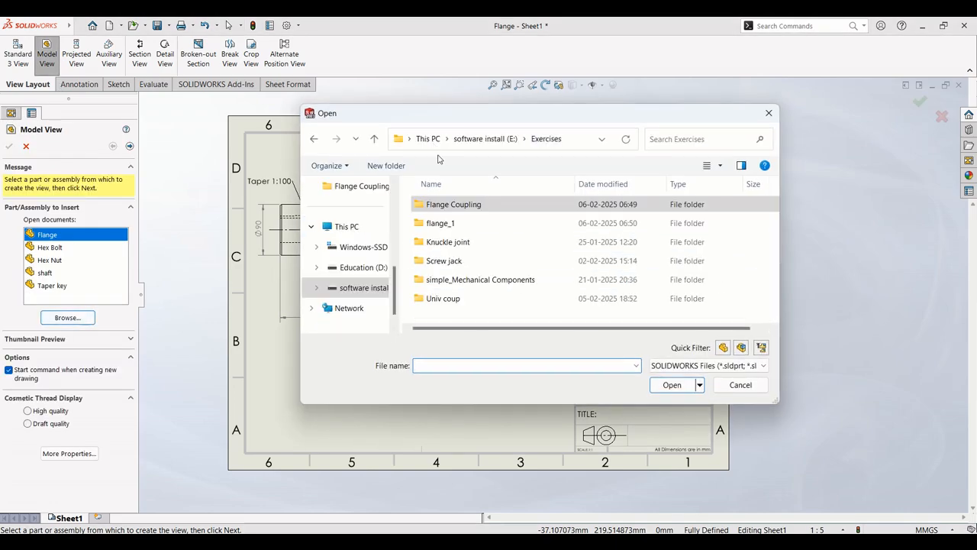
double_click(440, 223)
left_click(455, 206)
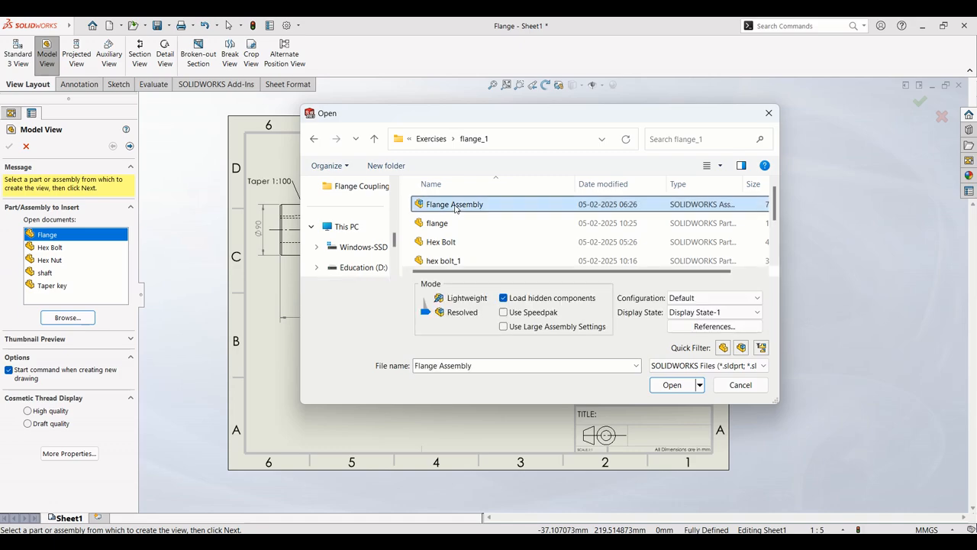
left_click(671, 385)
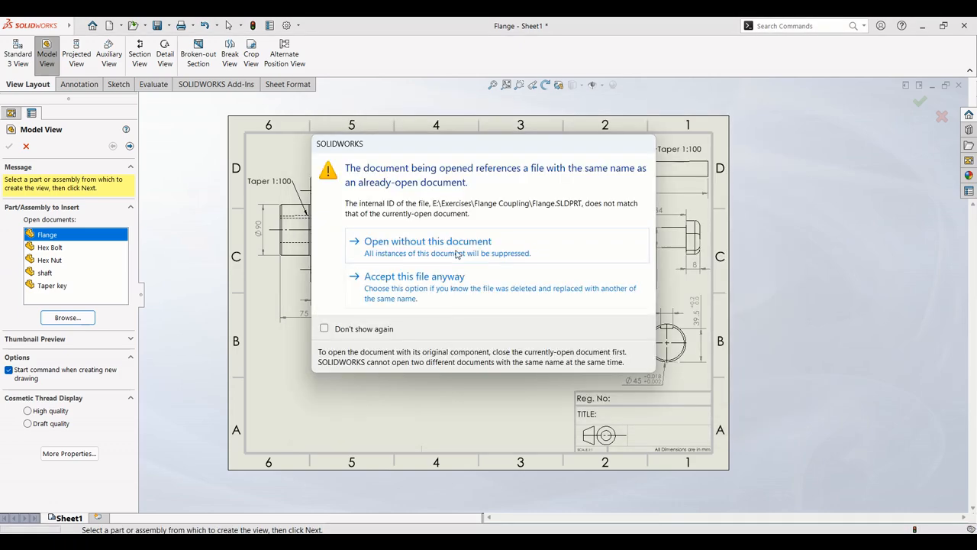
- Load the assembly without the conflicting same-named documents, and try placing its front view with projected views in the lower middle of the sheet
left_click(461, 248)
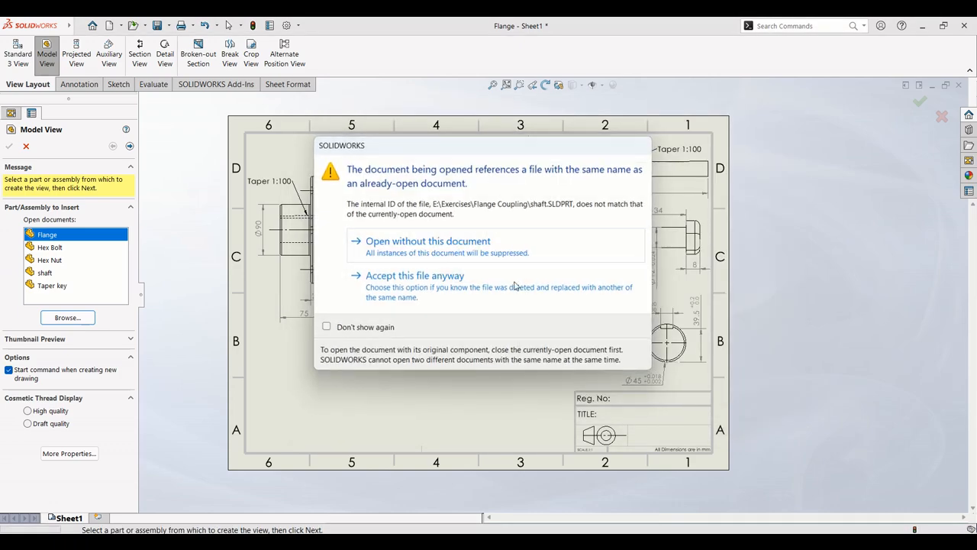
left_click(460, 249)
left_click(461, 249)
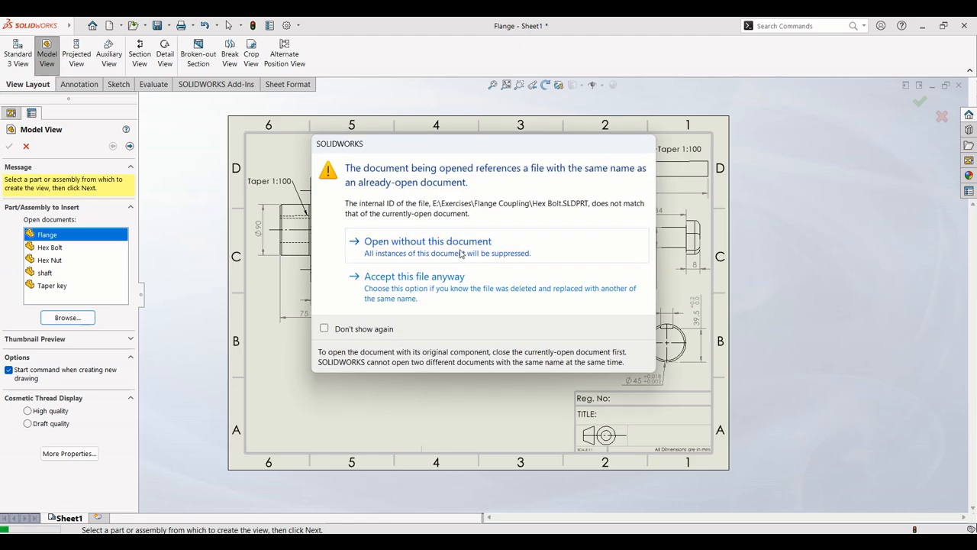
left_click(460, 248)
left_click(460, 249)
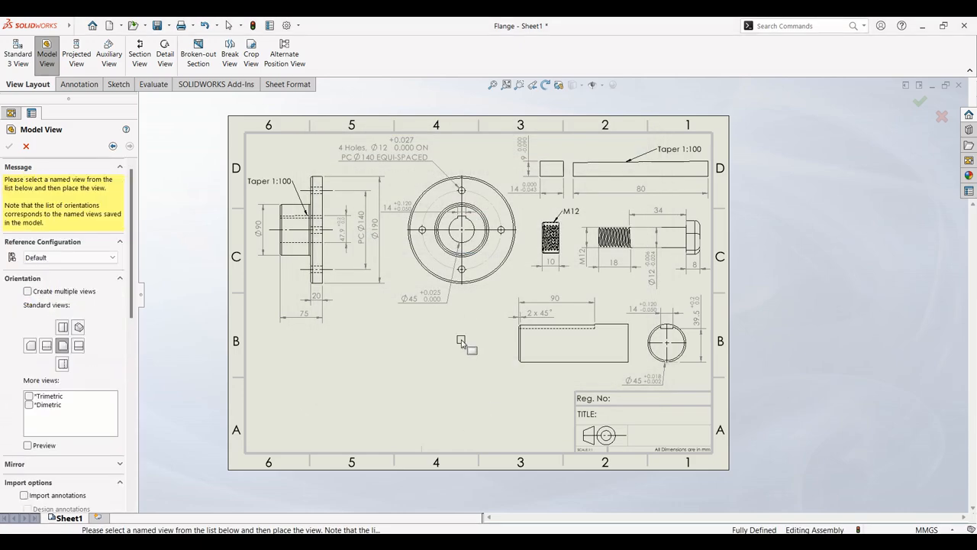
left_click(420, 362)
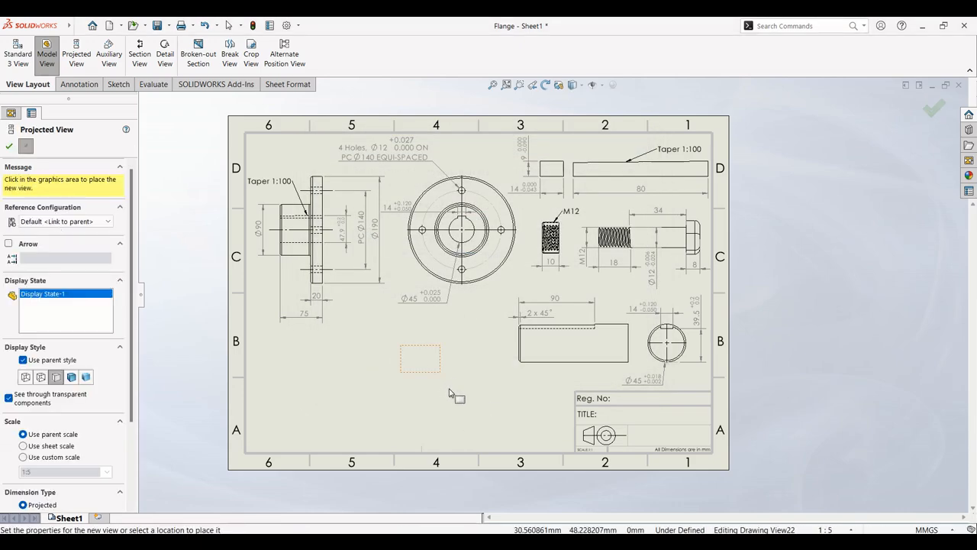
right_click(493, 390)
key("Escape")
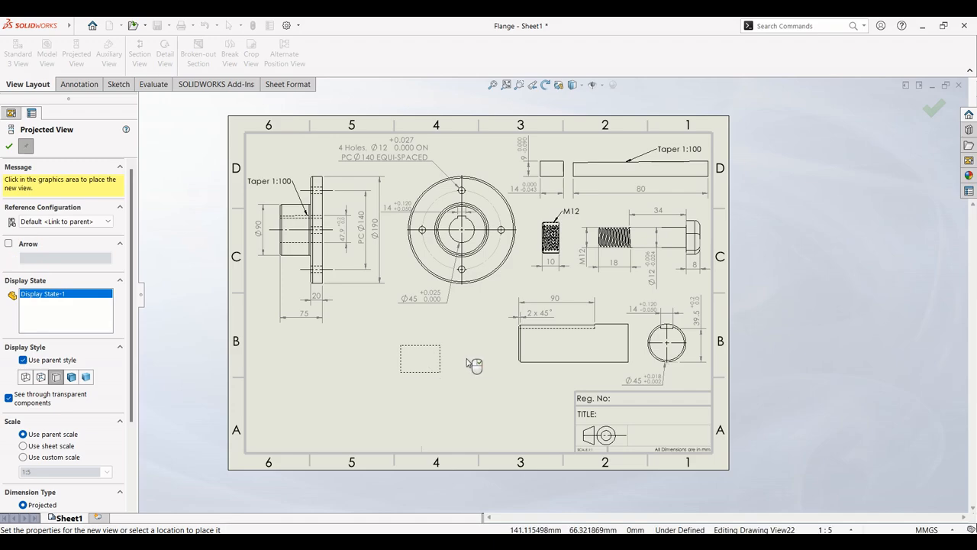
key("Escape")
- Delete the empty assembly base view from the lower middle of the sheet
left_click(439, 345)
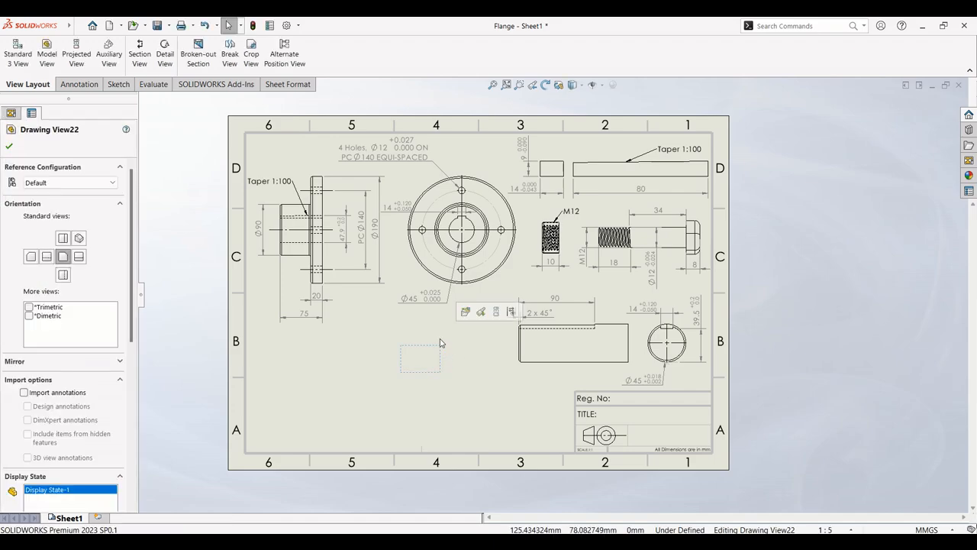
key("Delete")
left_click(568, 235)
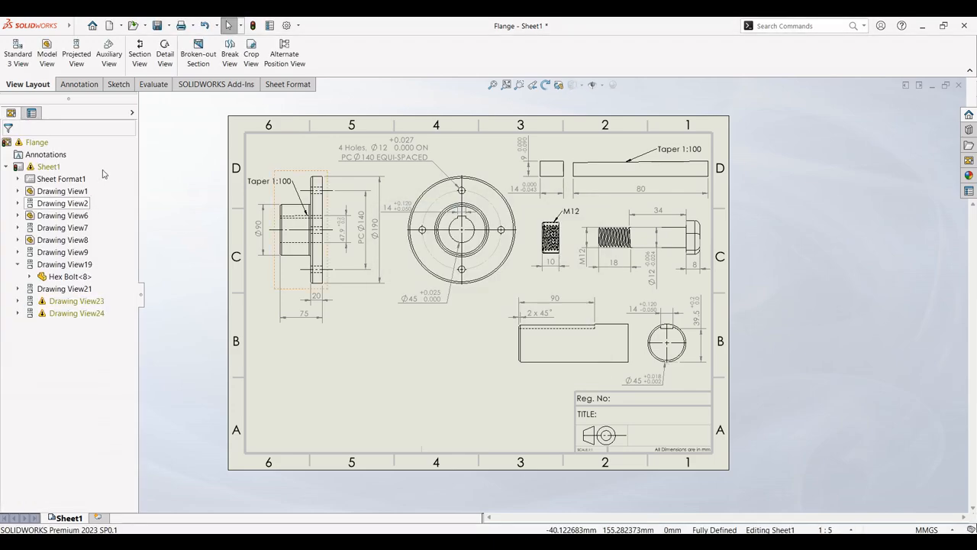
- Try again to insert a front model view of Flange Assembly from the flange_1 folder in the sheet's lower area
left_click(46, 54)
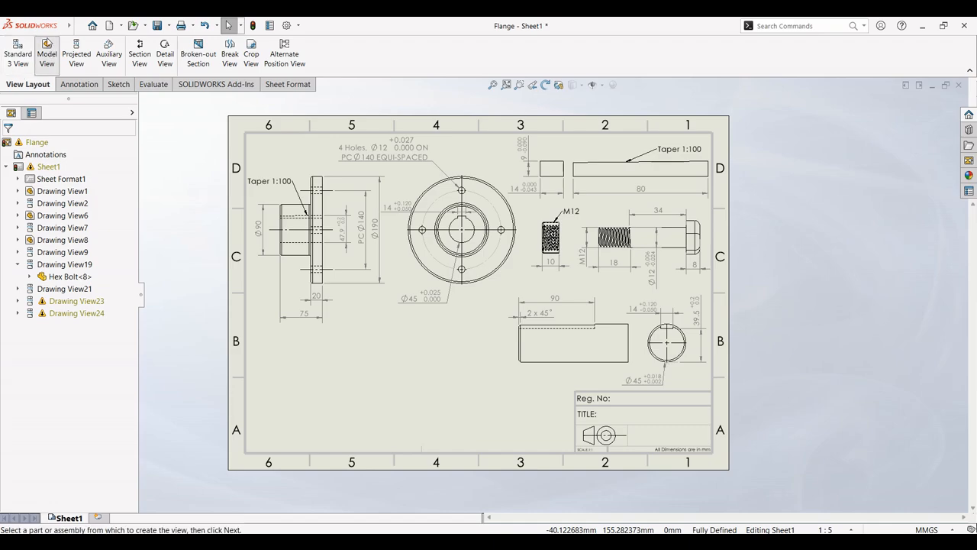
left_click(67, 317)
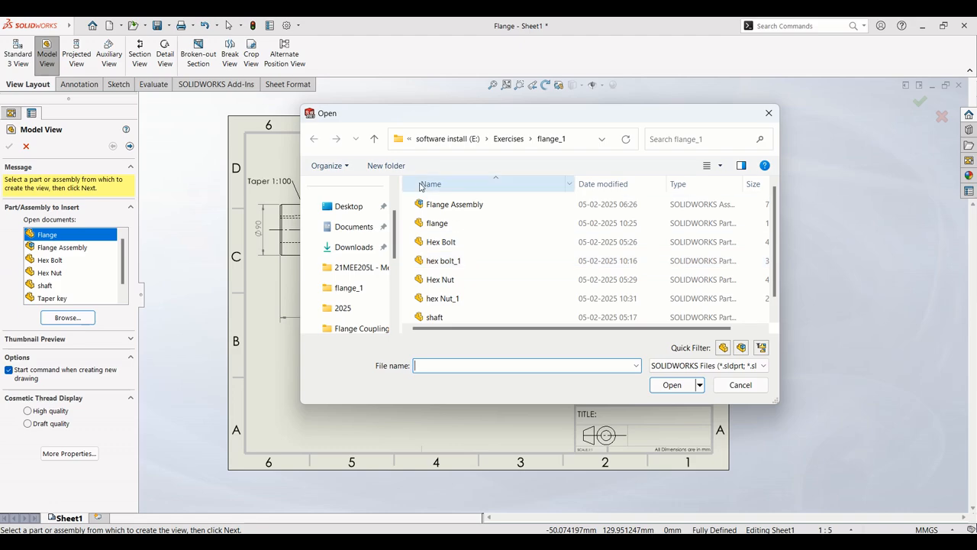
left_click(375, 138)
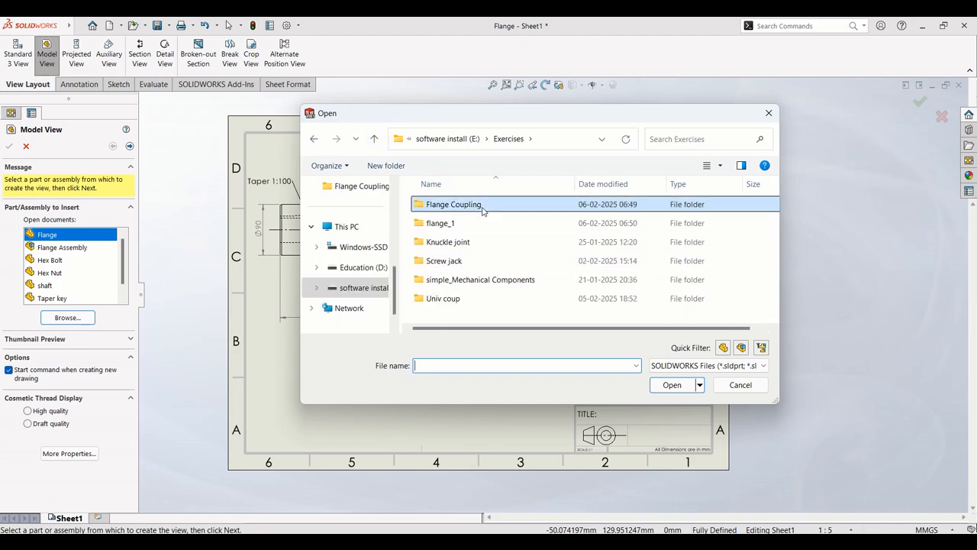
double_click(483, 205)
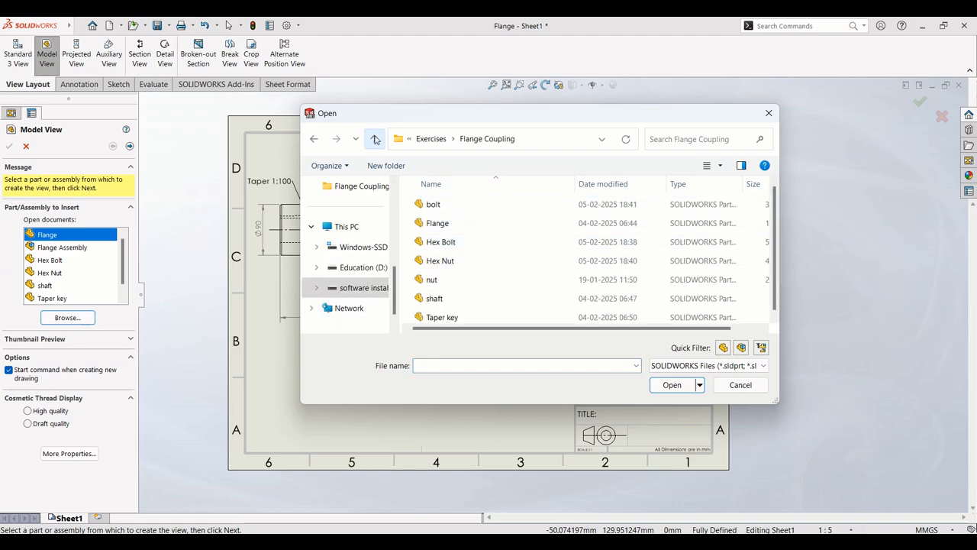
left_click(375, 138)
double_click(458, 222)
left_click(458, 211)
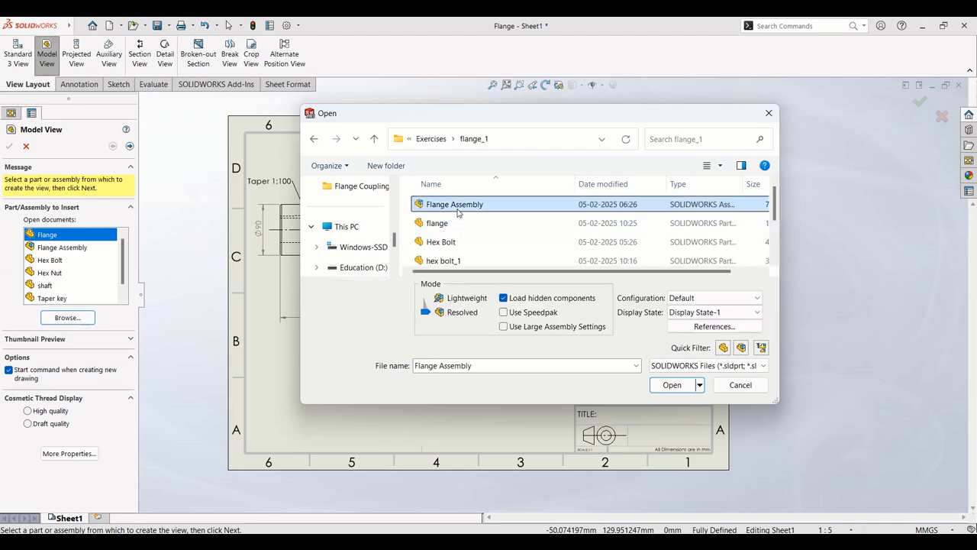
left_click(671, 385)
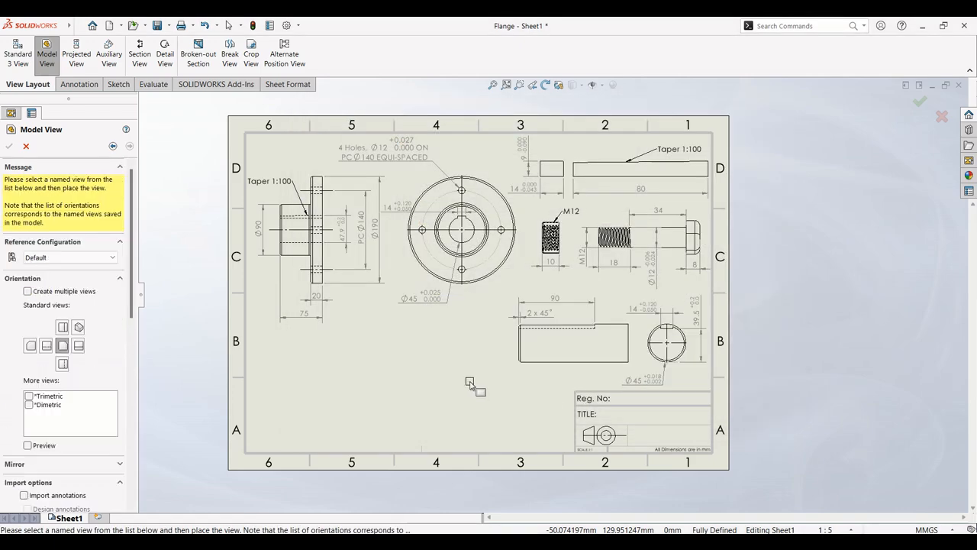
left_click(384, 355)
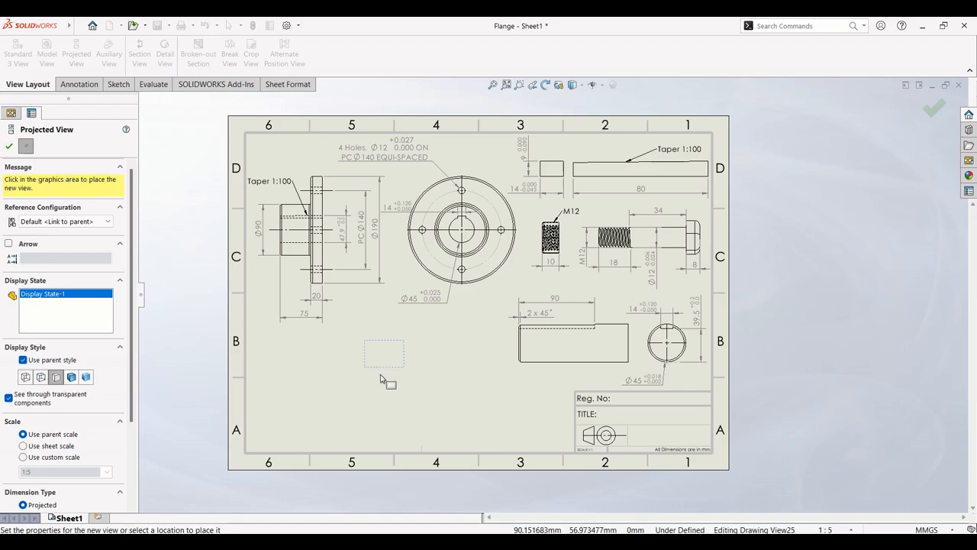
key("Escape")
- Delete the second empty assembly view and the leftover empty projected view beside it
scroll(415, 376, "down", 3)
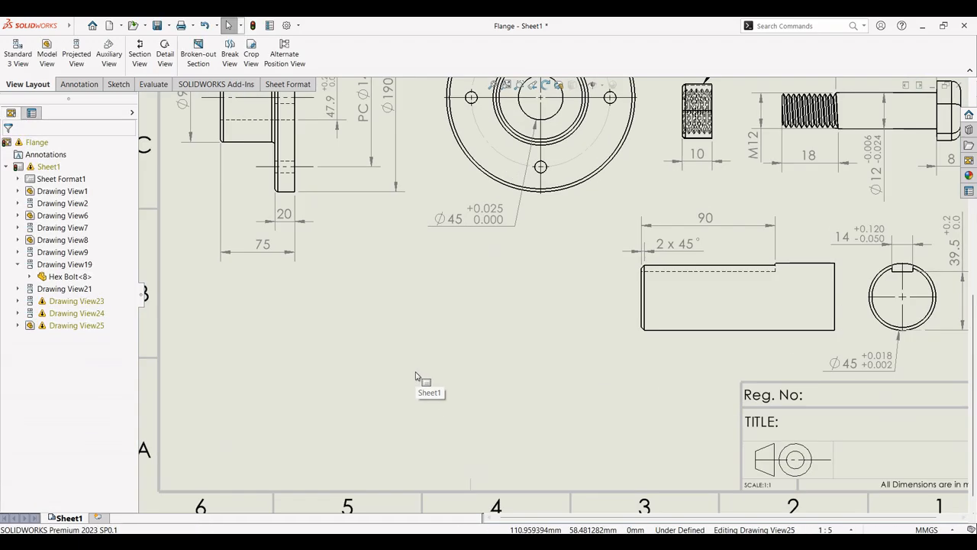
left_click(379, 336)
key("Delete")
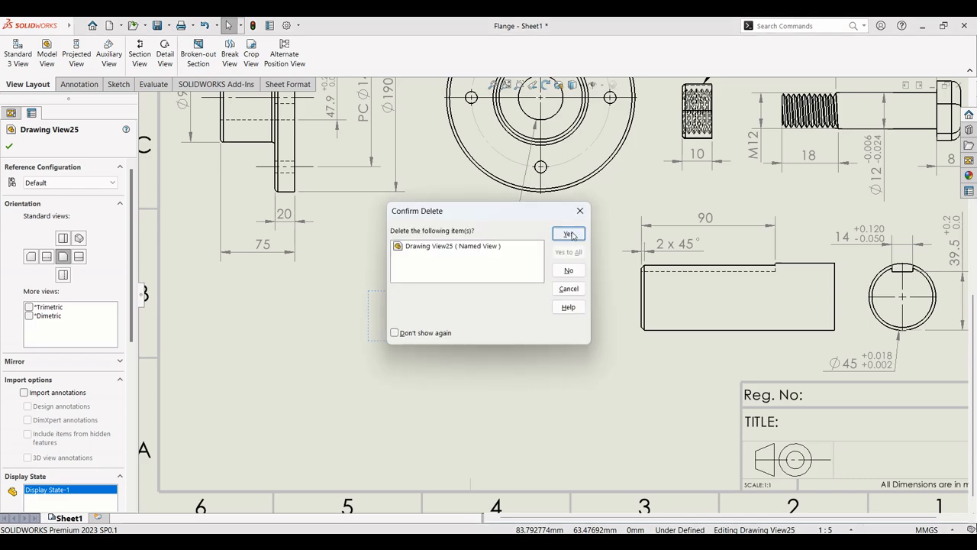
left_click(571, 235)
left_click(528, 404)
key("Delete")
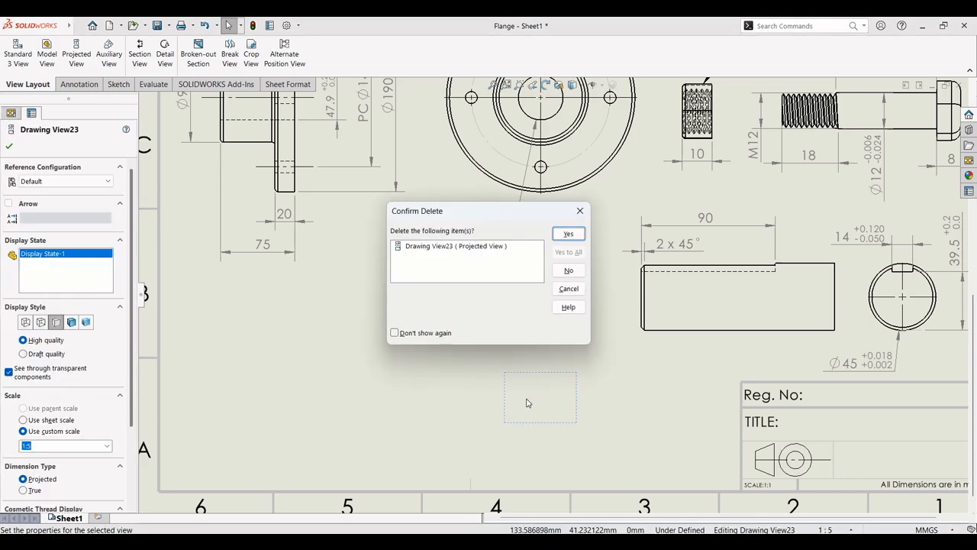
left_click(569, 234)
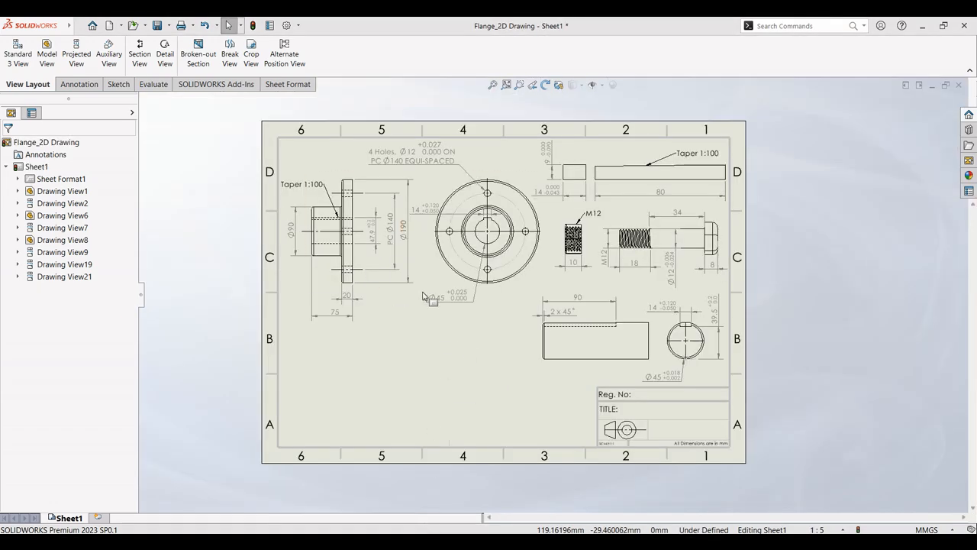
- Insert Flange Assembly from the Flange Coupling folder as a front view below the flange's front view, with an isometric projection up and to its right
scroll(479, 249, "down", 3)
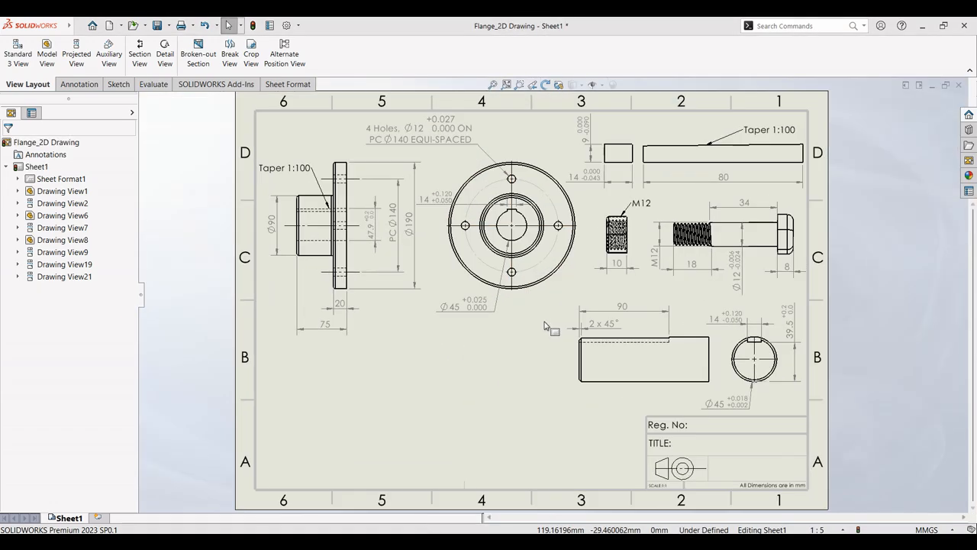
scroll(524, 294, "up", 2)
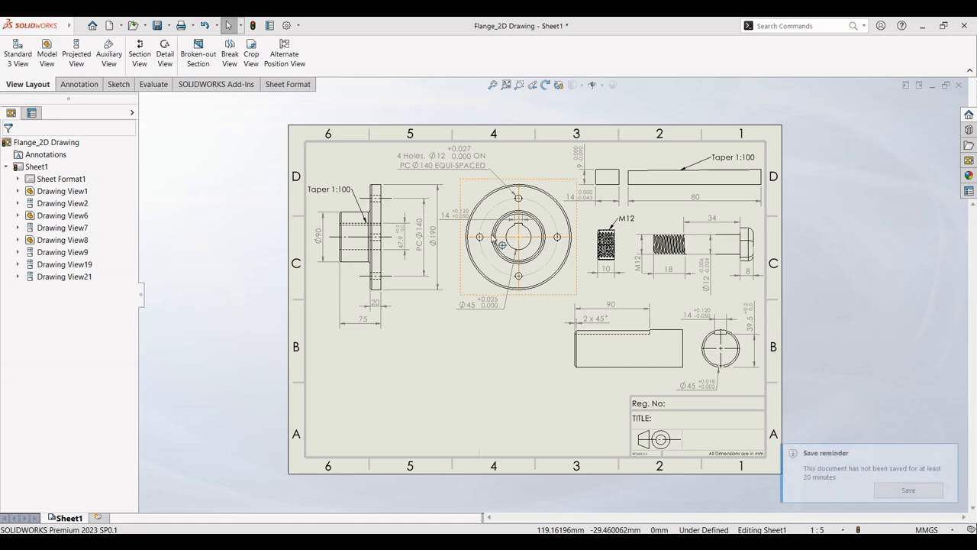
scroll(561, 249, "down", 1)
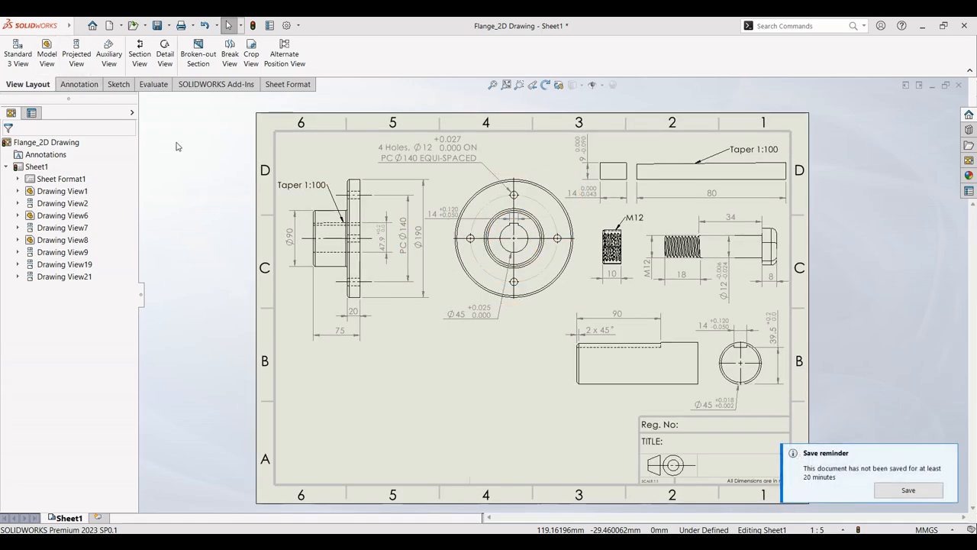
left_click(47, 57)
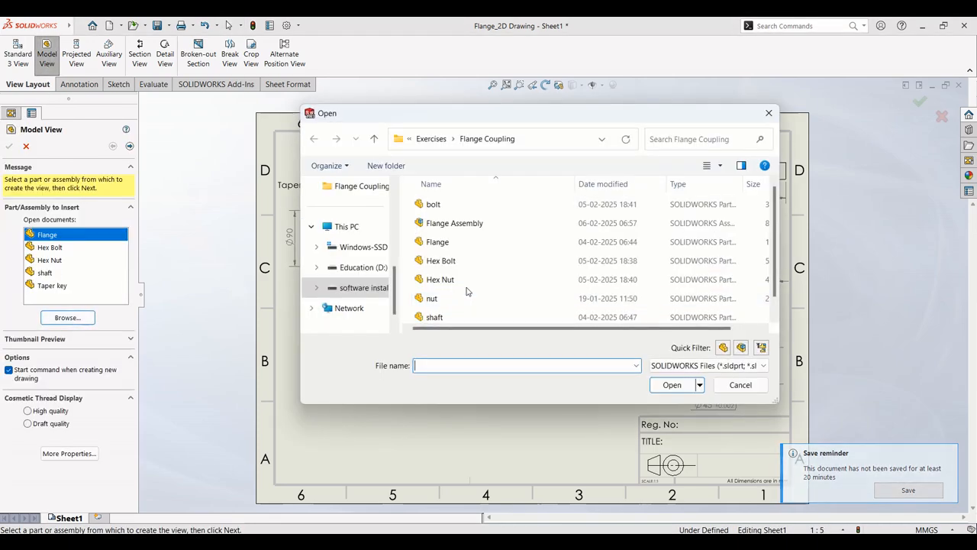
left_click(455, 223)
left_click(672, 385)
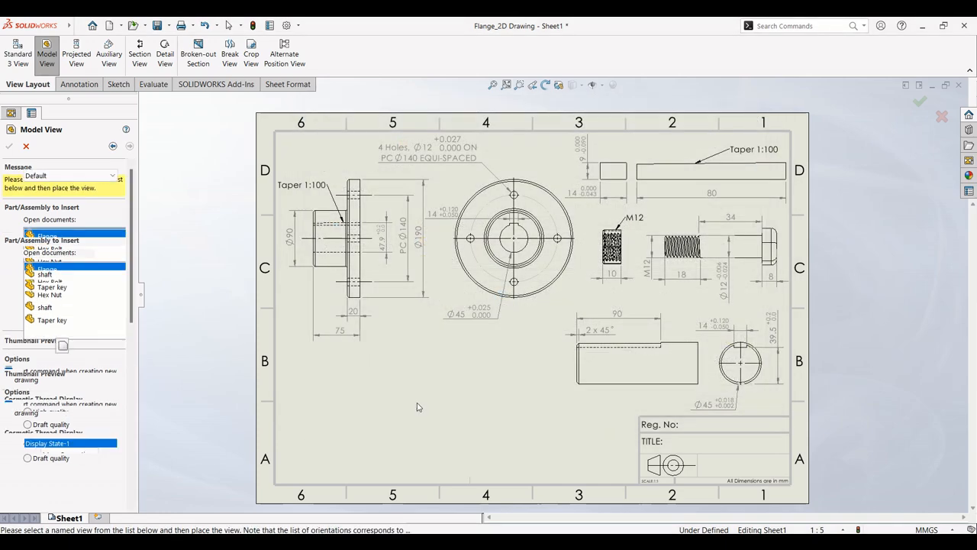
left_click(487, 406)
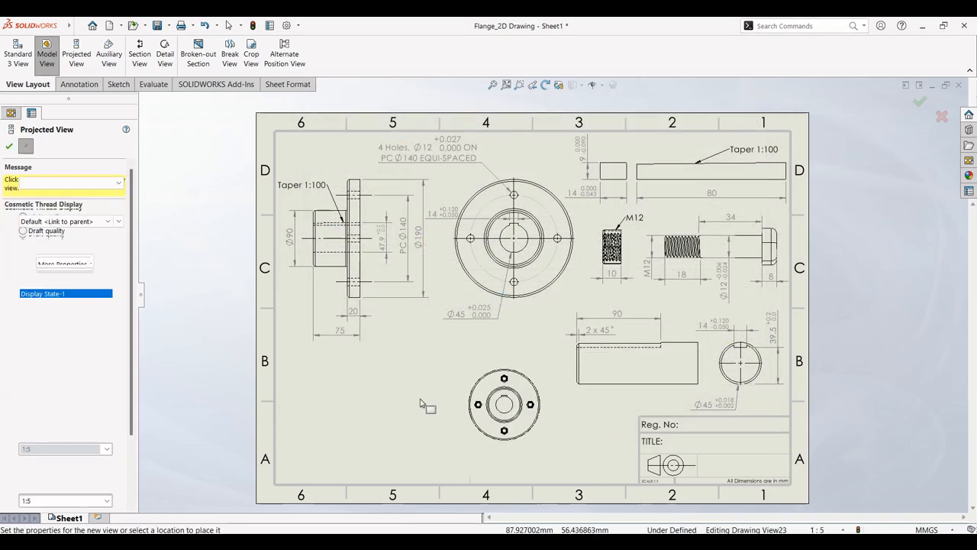
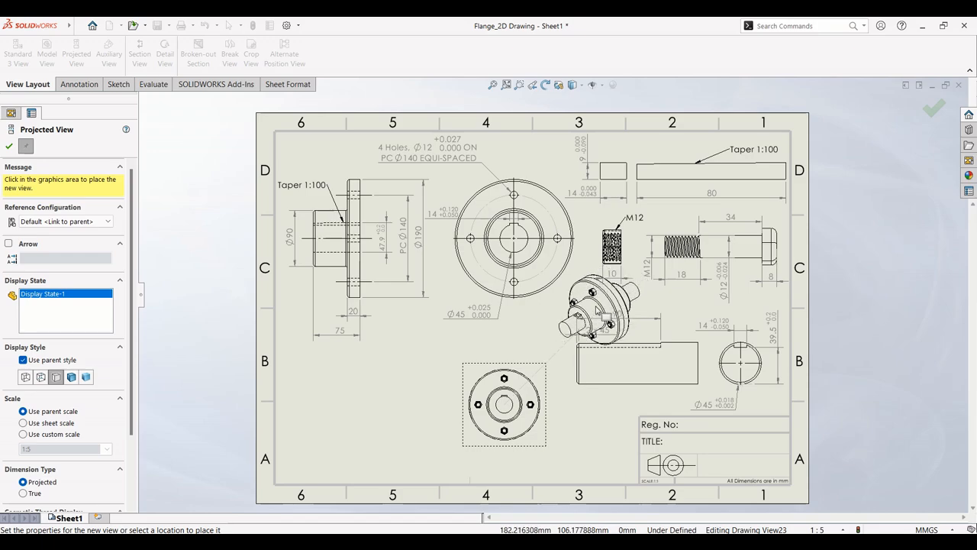
left_click(605, 357)
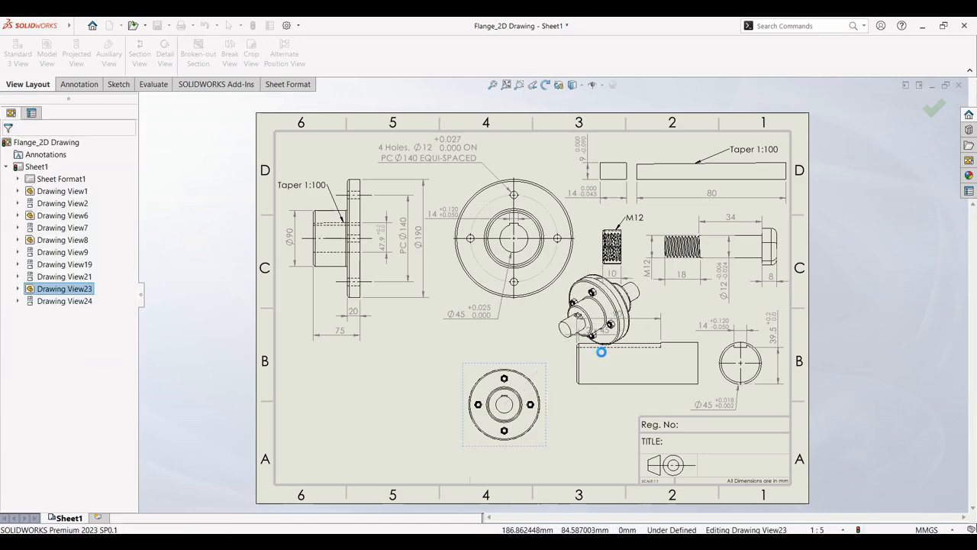
left_click(524, 371)
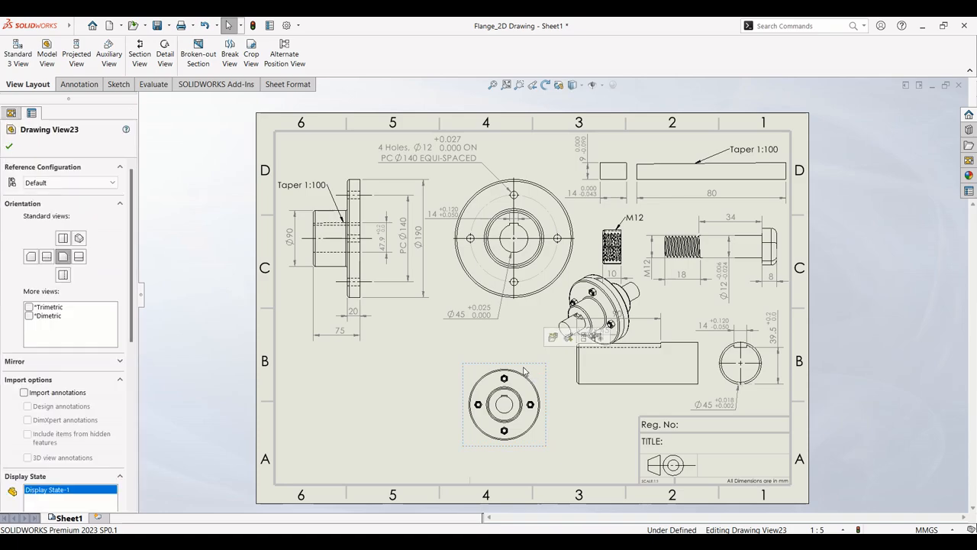
- Delete the assembly's front view and move the isometric assembly view down to the sheet's lower middle
key("Delete")
left_click(568, 234)
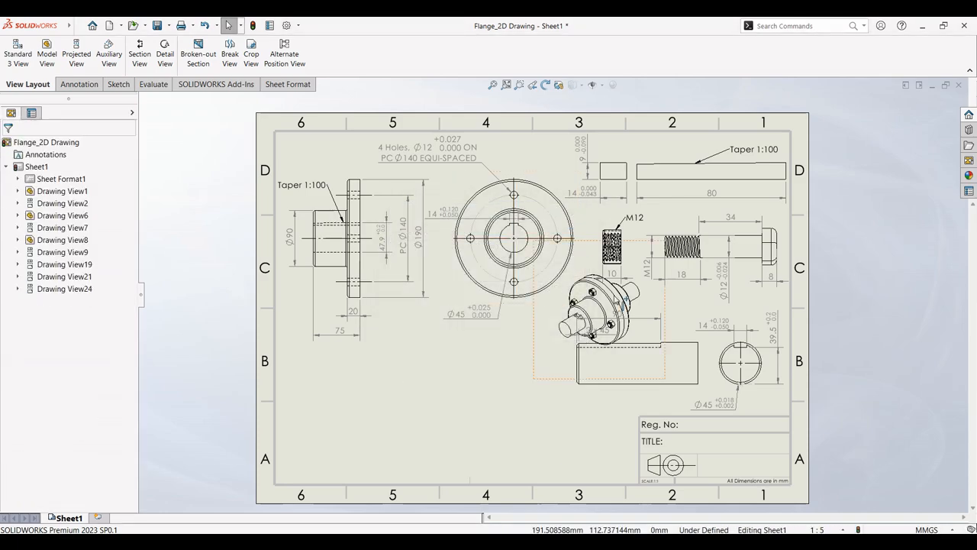
mouse_move(664, 305)
left_mouse_down()
mouse_move(606, 421)
mouse_move(629, 418)
mouse_move(595, 423)
mouse_move(620, 428)
left_mouse_up()
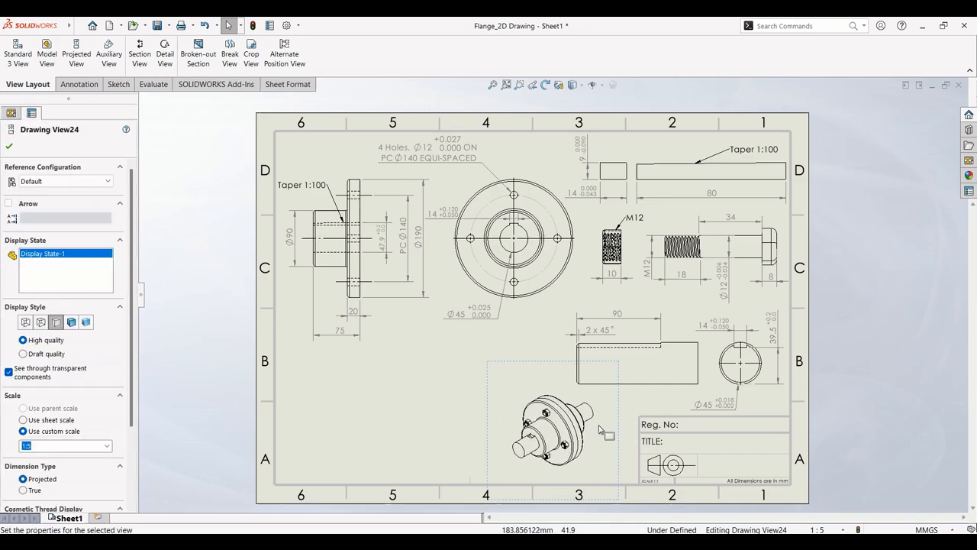
- Display the isometric assembly view as Shaded With Edges and set its custom scale to 1:3
left_click(71, 322)
scroll(564, 390, "up", 2)
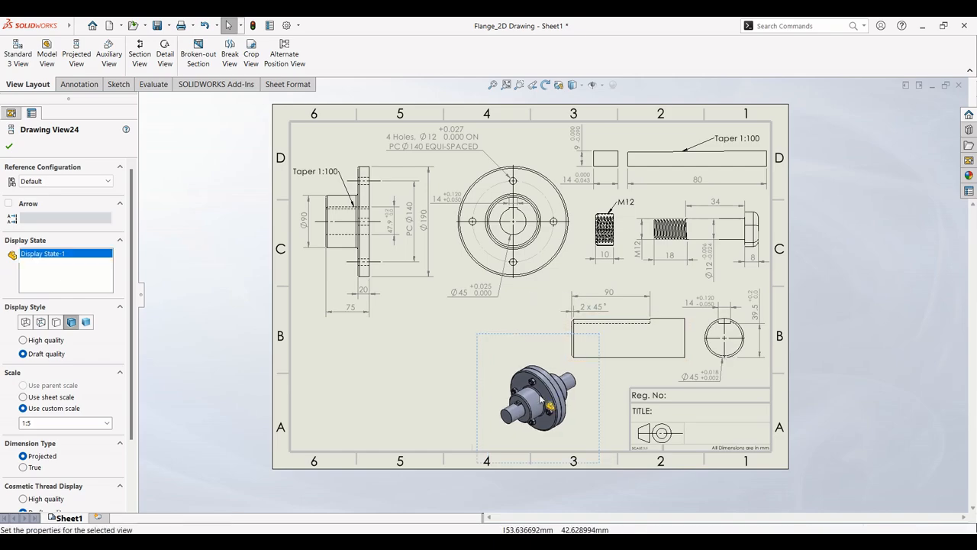
scroll(543, 412, "down", 1)
scroll(544, 413, "up", 2)
scroll(536, 343, "down", 2)
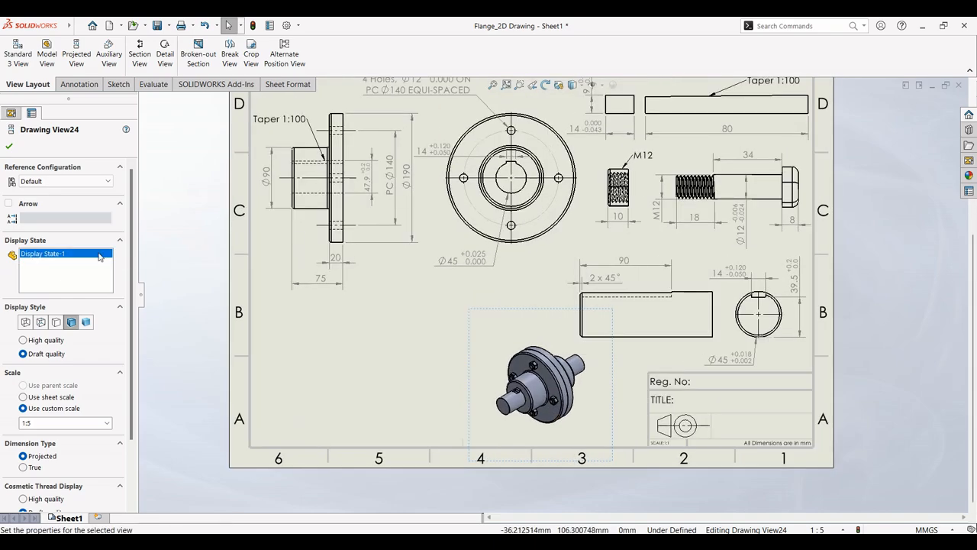
left_click(106, 425)
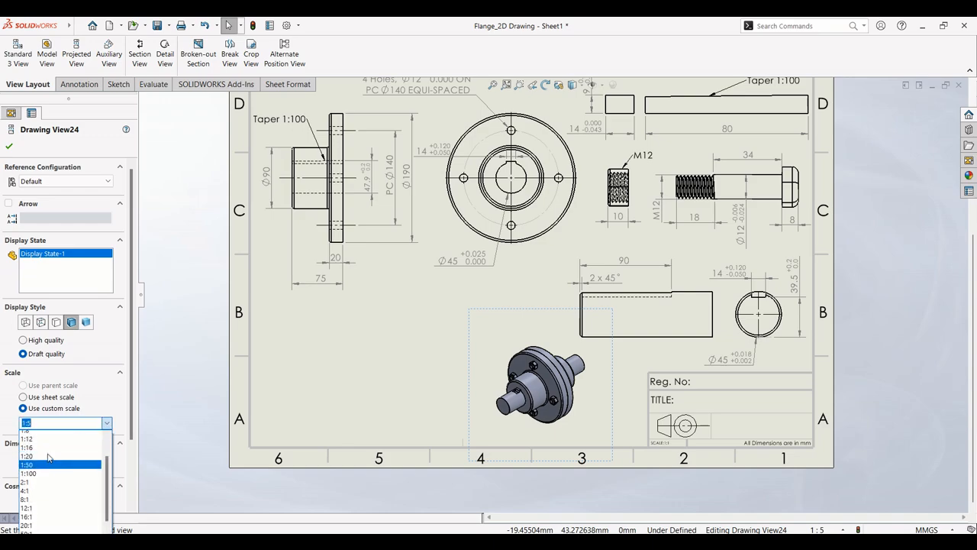
left_click(36, 422)
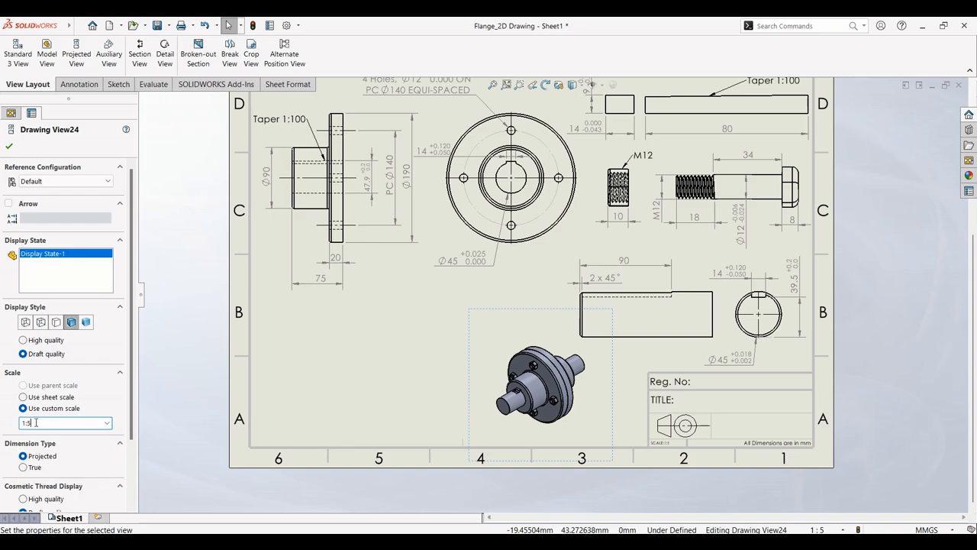
key("Return")
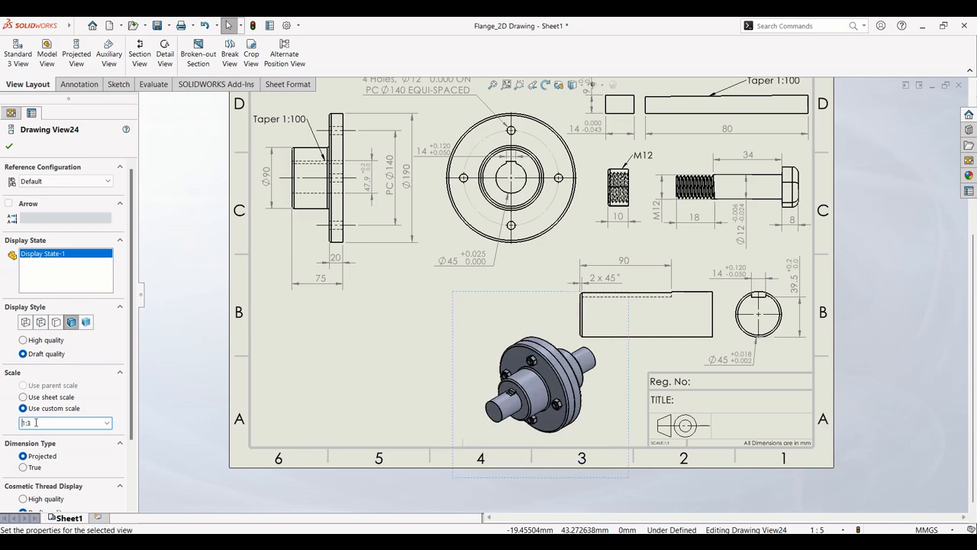
key("Return")
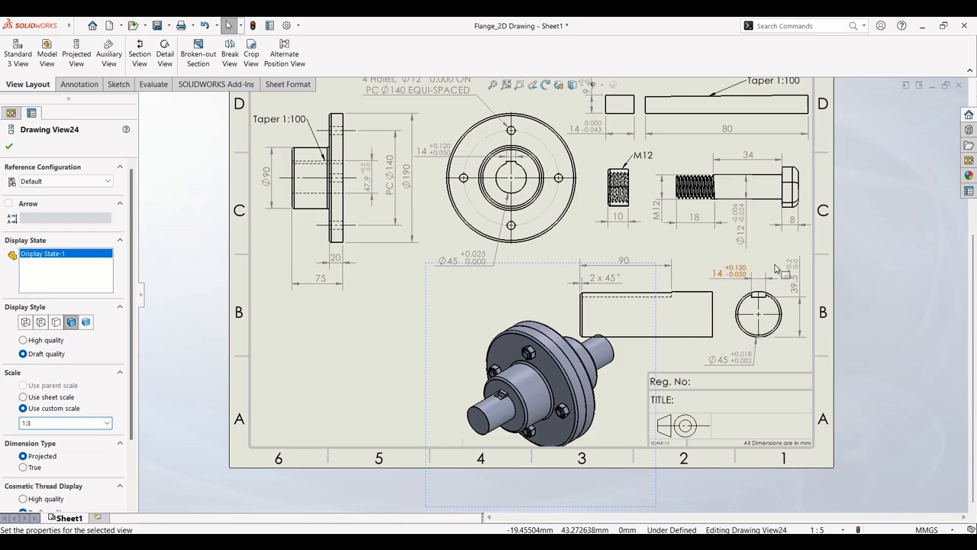
- Move the shaft's two views slightly upward and nudge the isometric assembly view beneath them
left_click(760, 314)
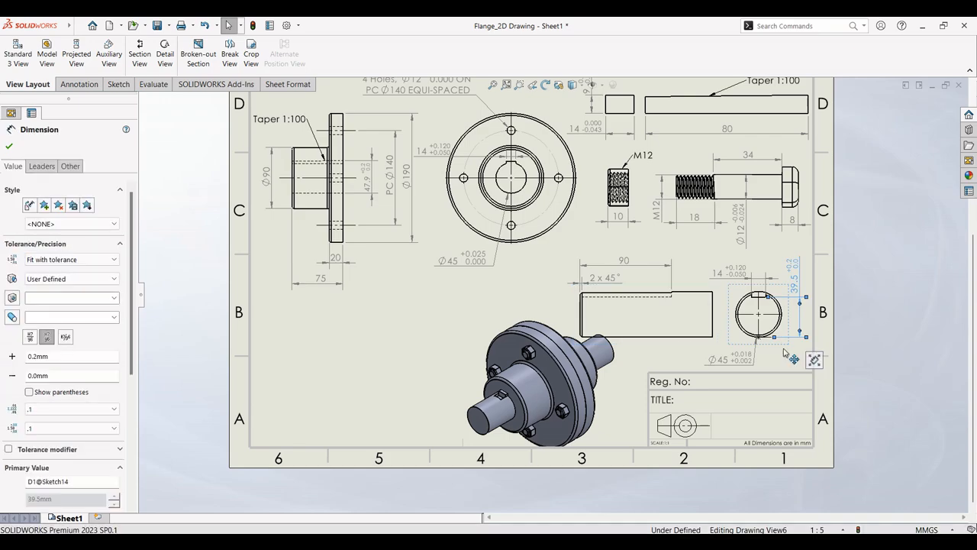
left_click(782, 344)
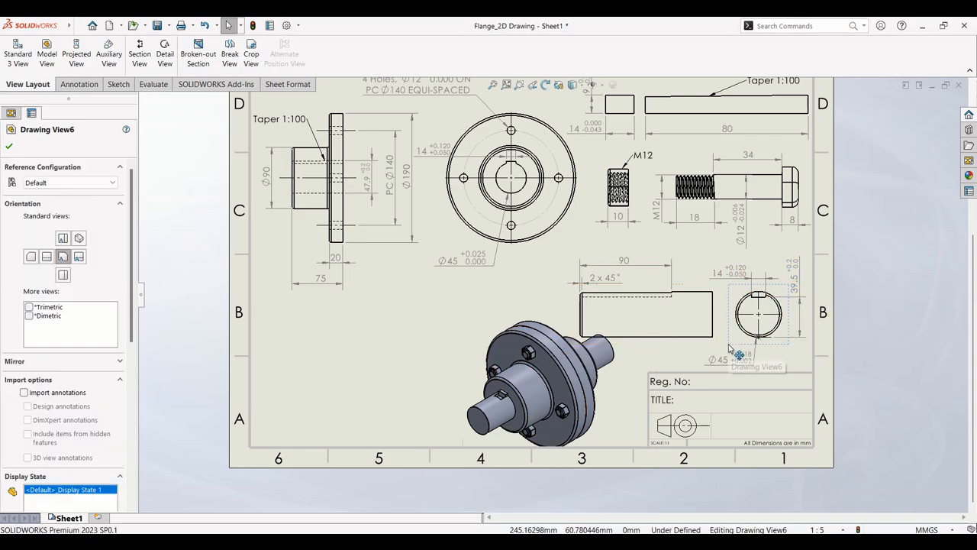
left_click_drag(744, 356, 729, 333)
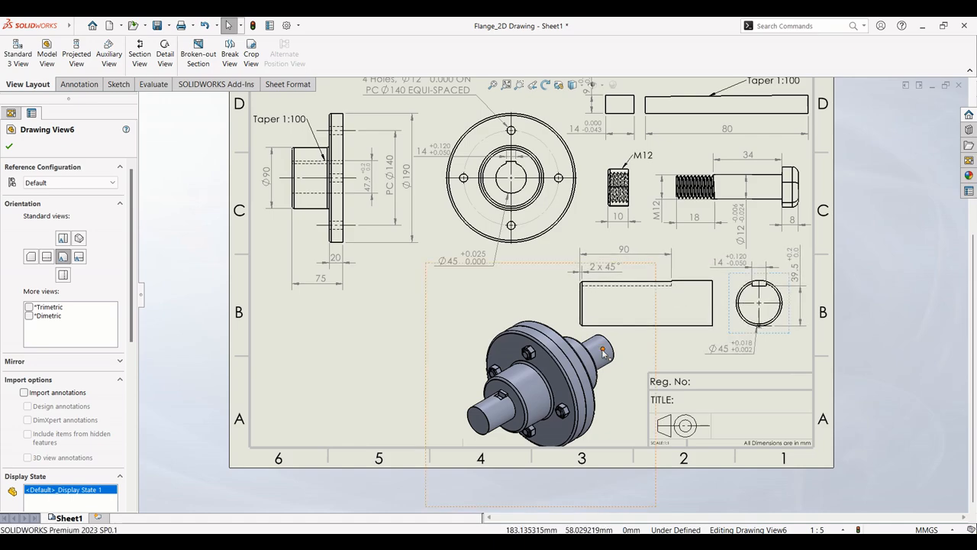
mouse_move(656, 355)
left_mouse_down()
mouse_move(643, 350)
mouse_move(666, 351)
left_mouse_up()
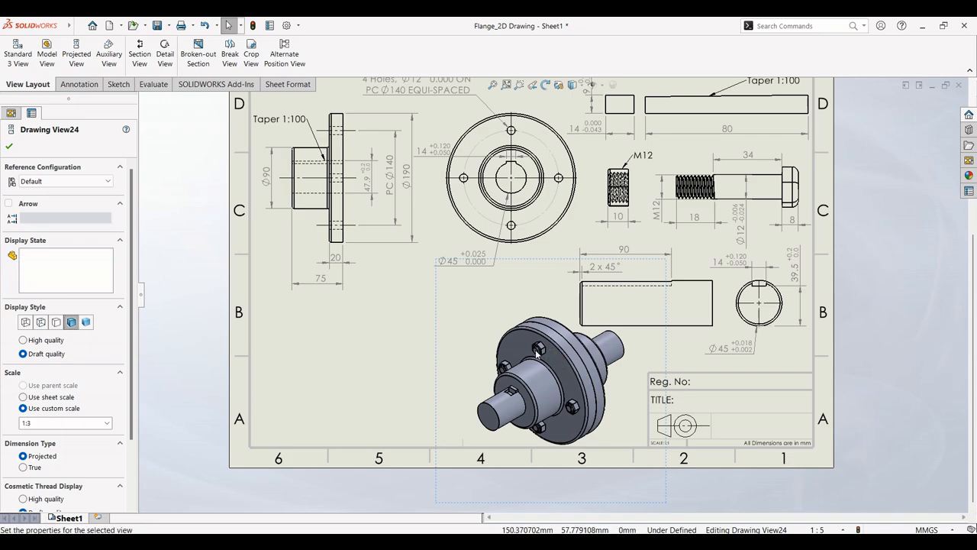
left_click_drag(664, 359, 654, 362)
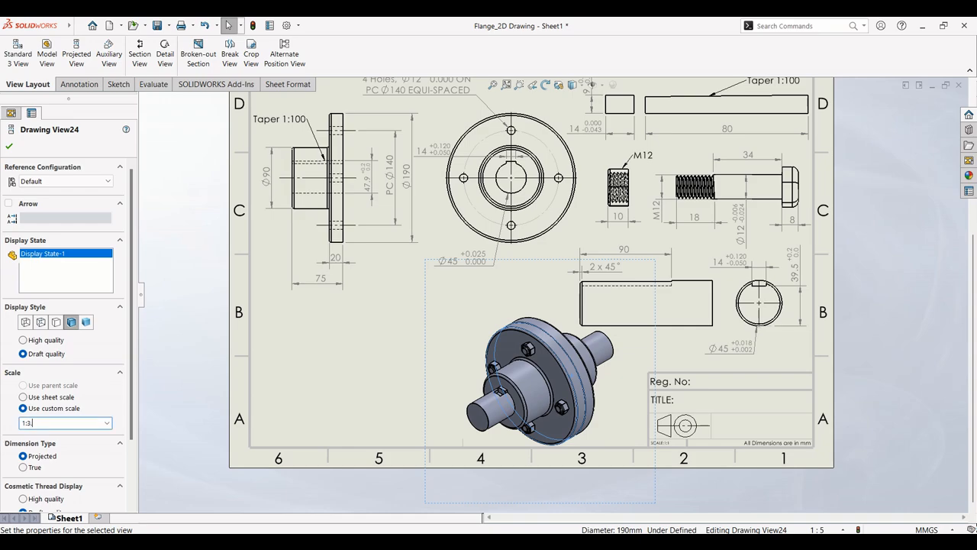
- Set the assembly view's custom scale to 1:3.5 and fine-tune the spacing between it and the shaft views
key("Return")
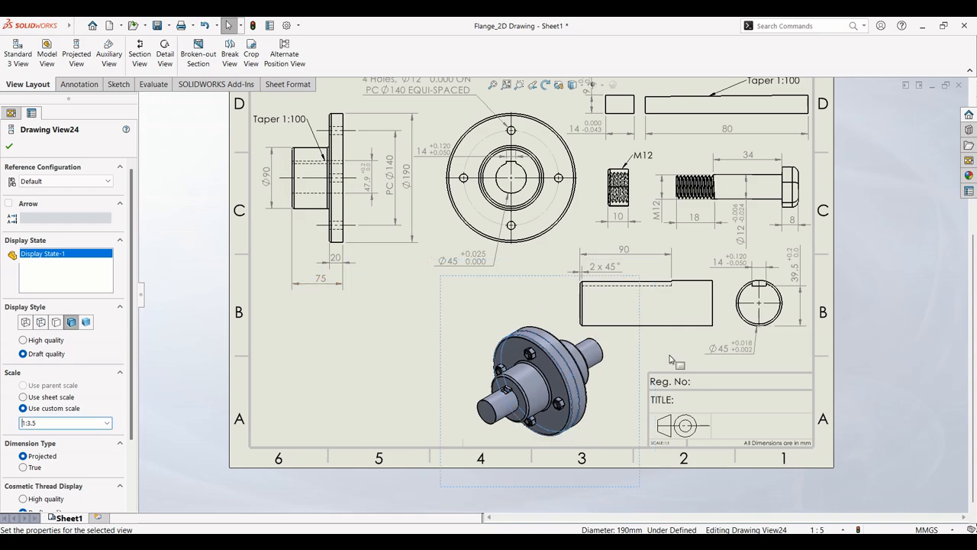
left_click(641, 344)
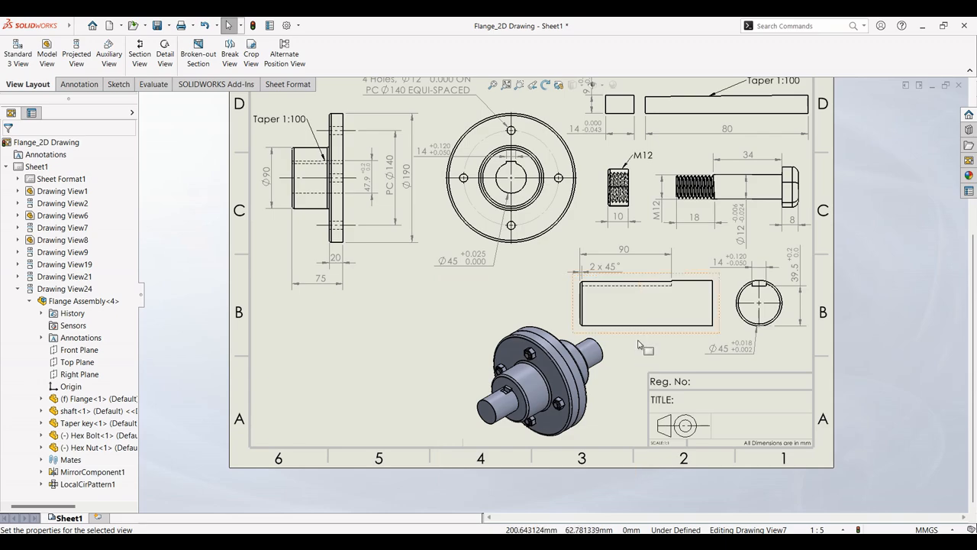
left_click(639, 346)
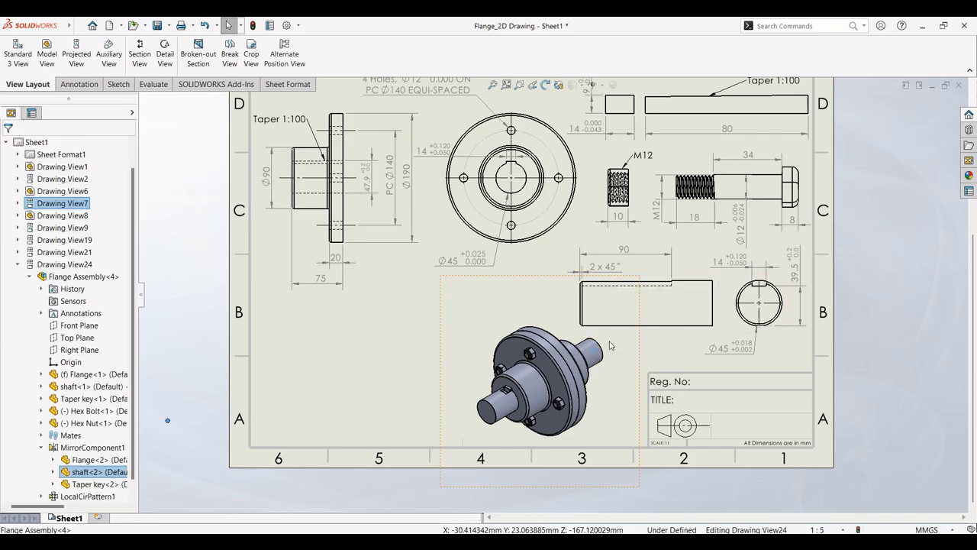
left_click_drag(640, 343, 644, 347)
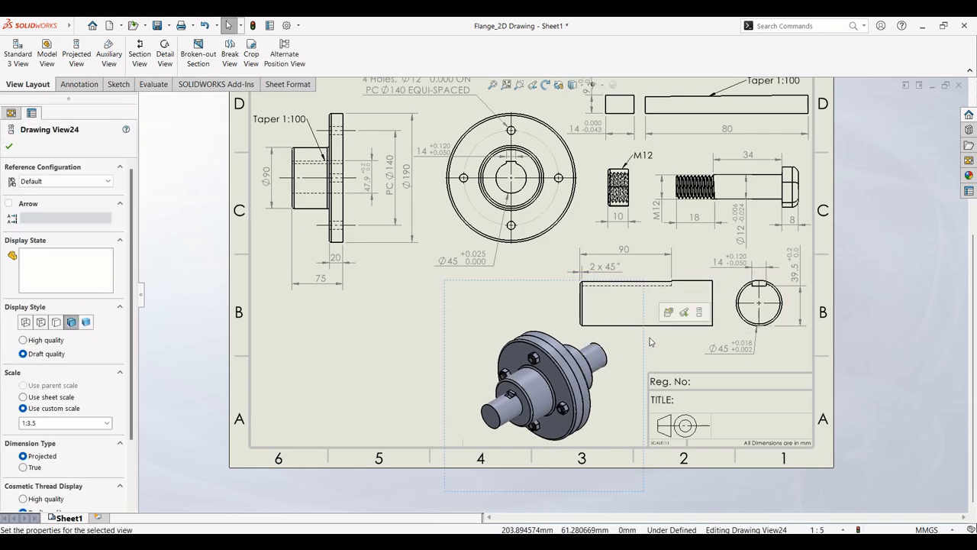
left_click(779, 335)
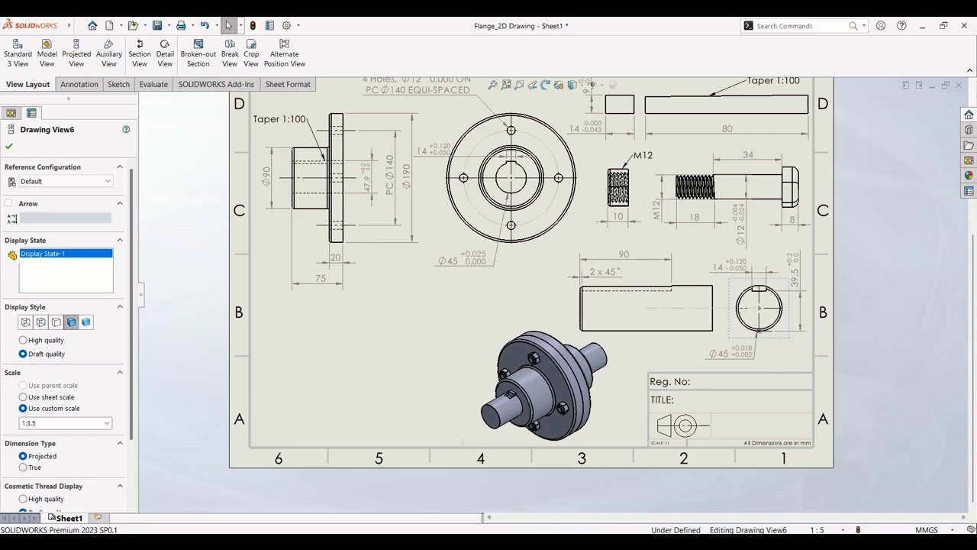
left_click(888, 334)
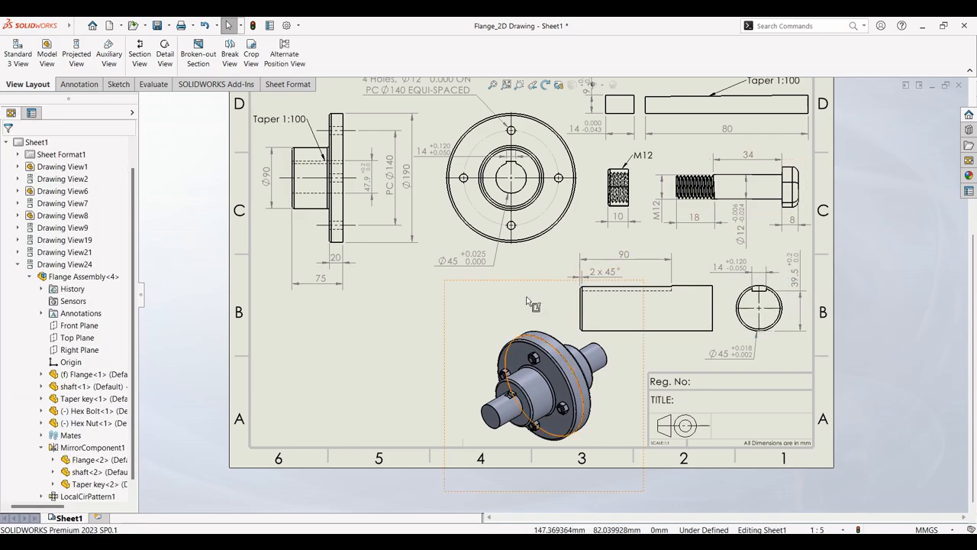
- Insert a top-level-only bill of materials for the assembly view with the bom-standard template, placed below the flange's side view
left_click(90, 85)
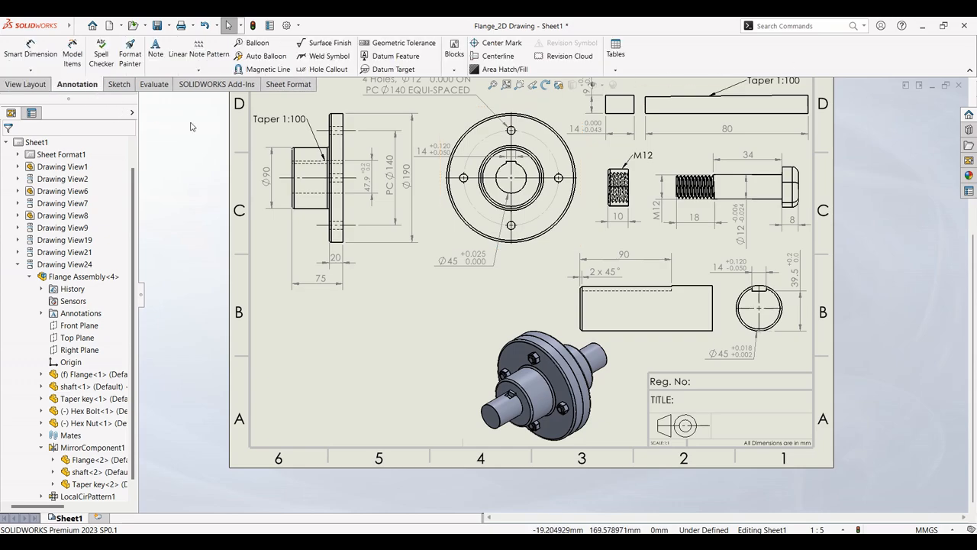
left_click(616, 71)
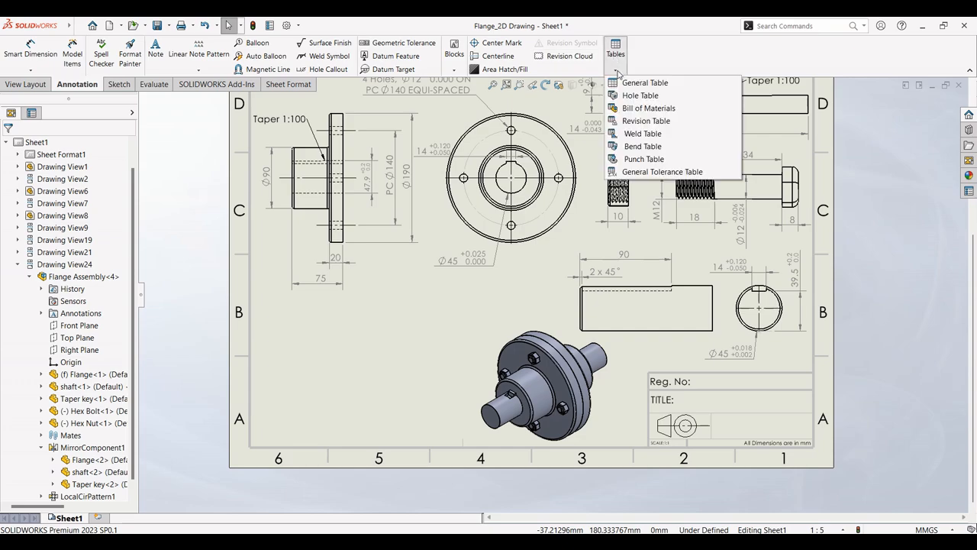
left_click(648, 108)
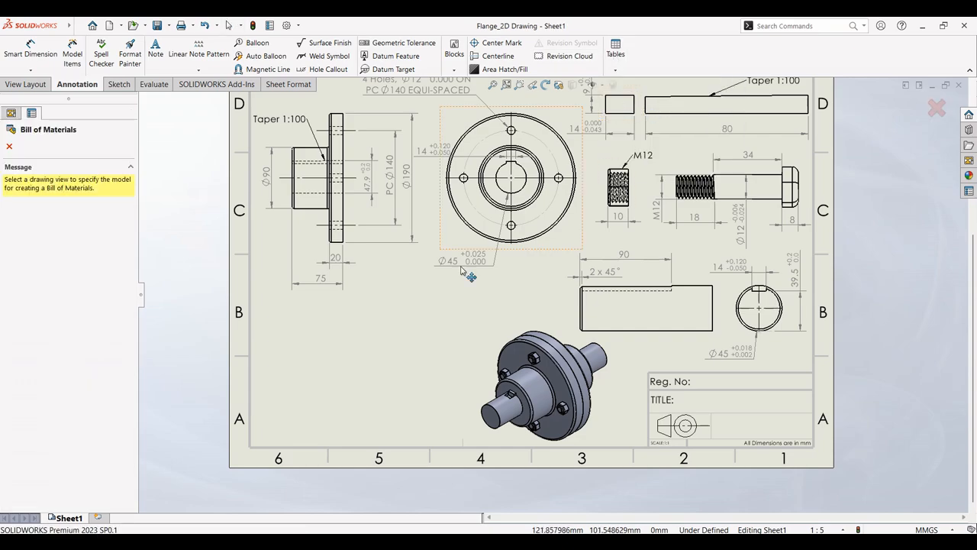
left_click(549, 364)
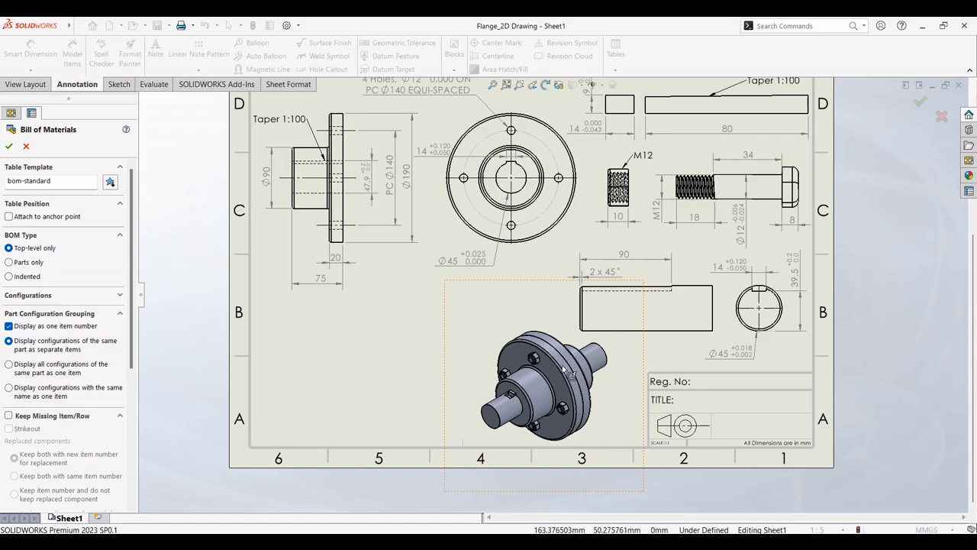
left_click(8, 146)
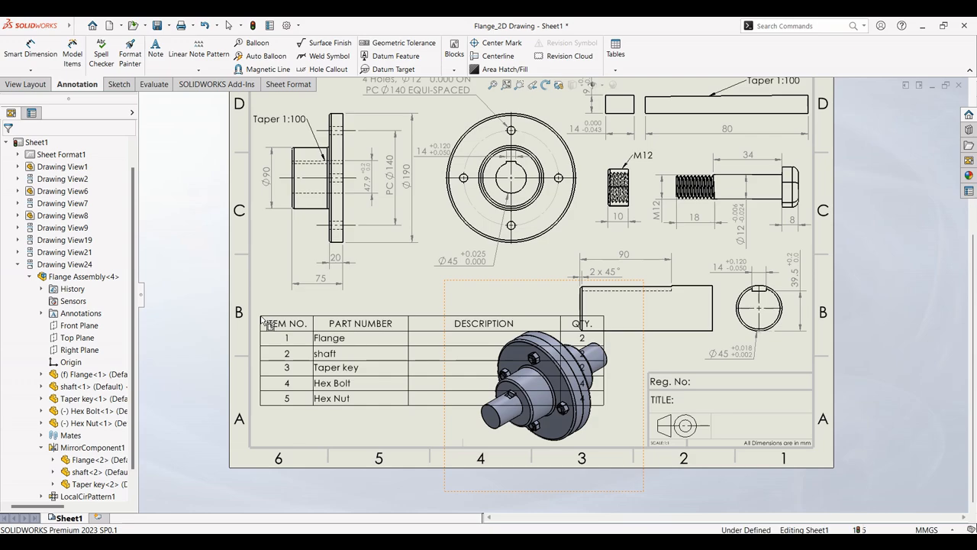
left_click(262, 319)
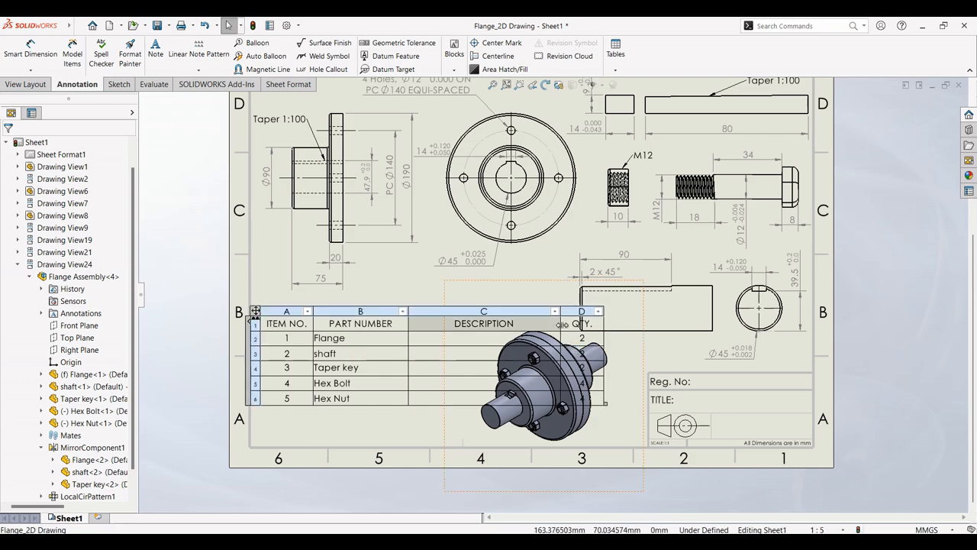
- Narrow the bill of materials columns so the table fits beside the assembly view without overlapping it
left_click_drag(558, 328, 473, 328)
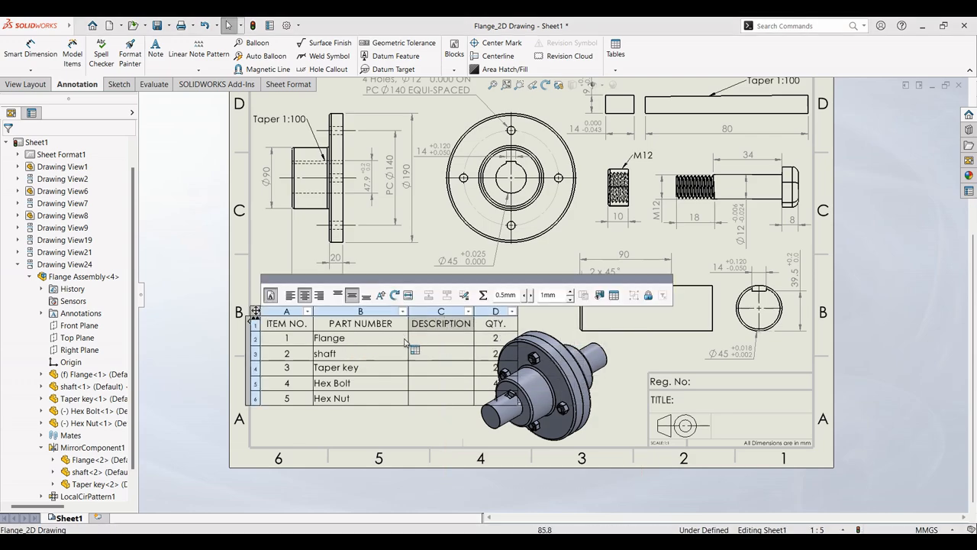
left_click_drag(408, 337, 287, 326)
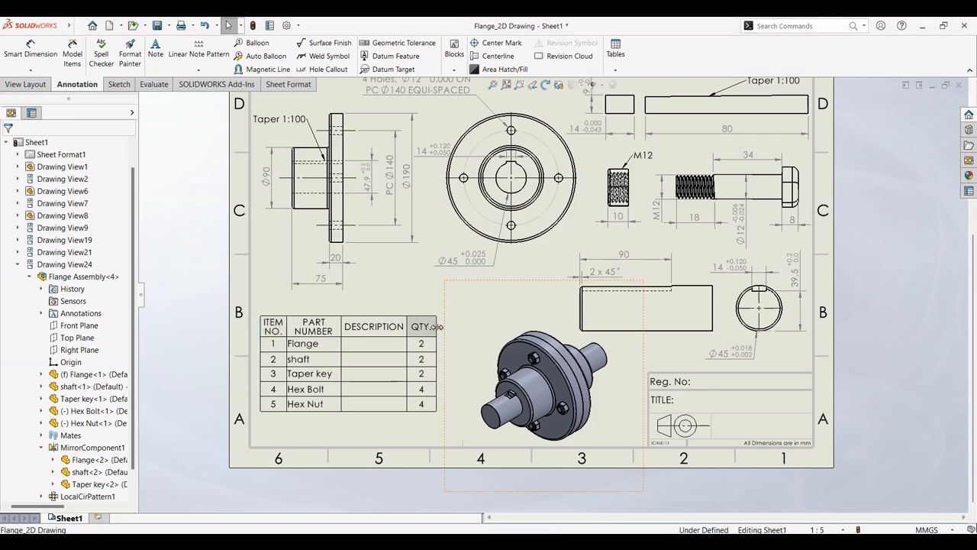
left_click_drag(451, 328, 437, 329)
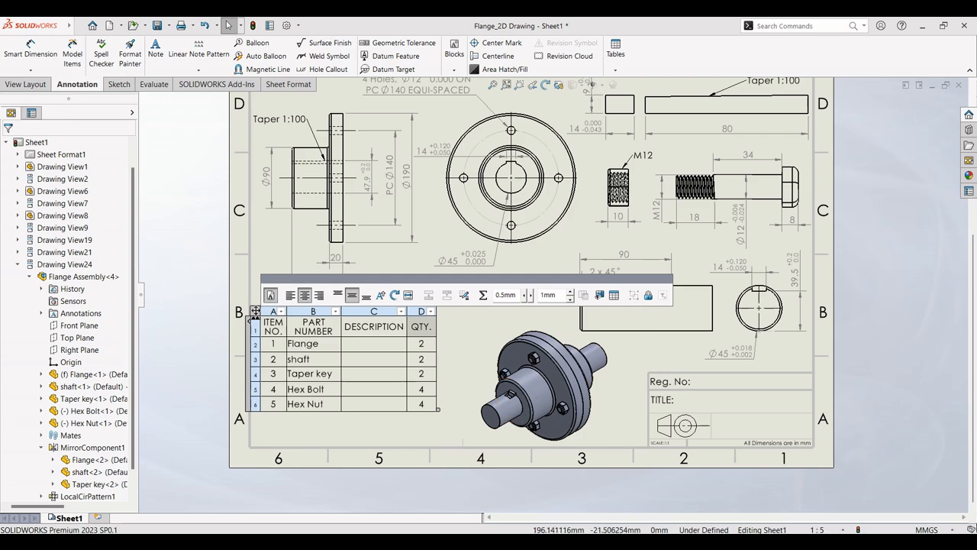
- Check the parts list in the Adobe Reader lab manual and slightly widen the table's QTY. and DESCRIPTION columns
key("alt+Tab")
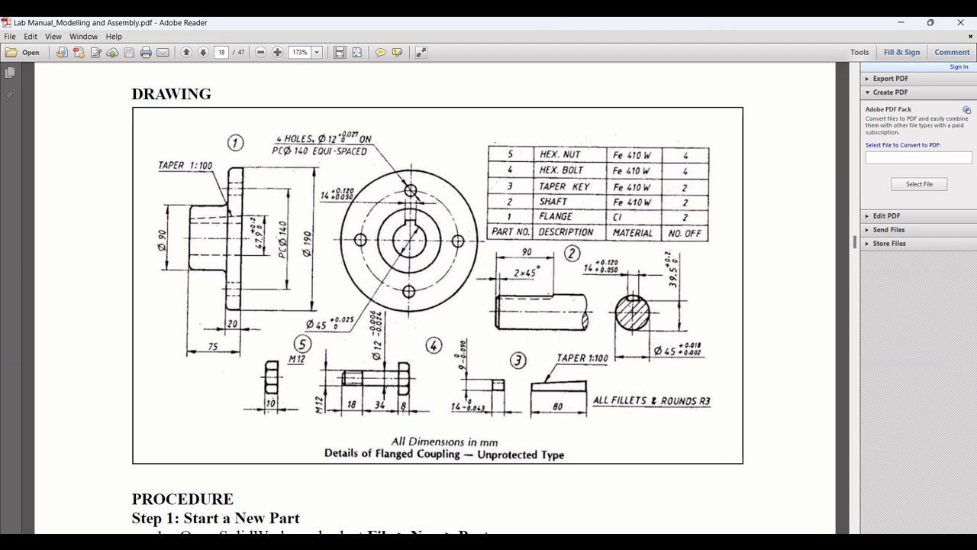
key("alt+Tab")
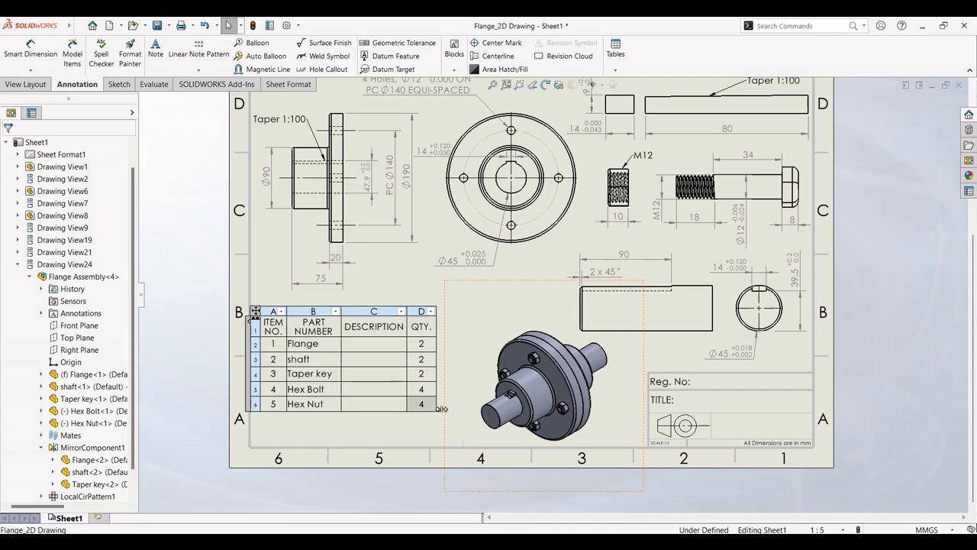
left_click_drag(439, 404, 448, 404)
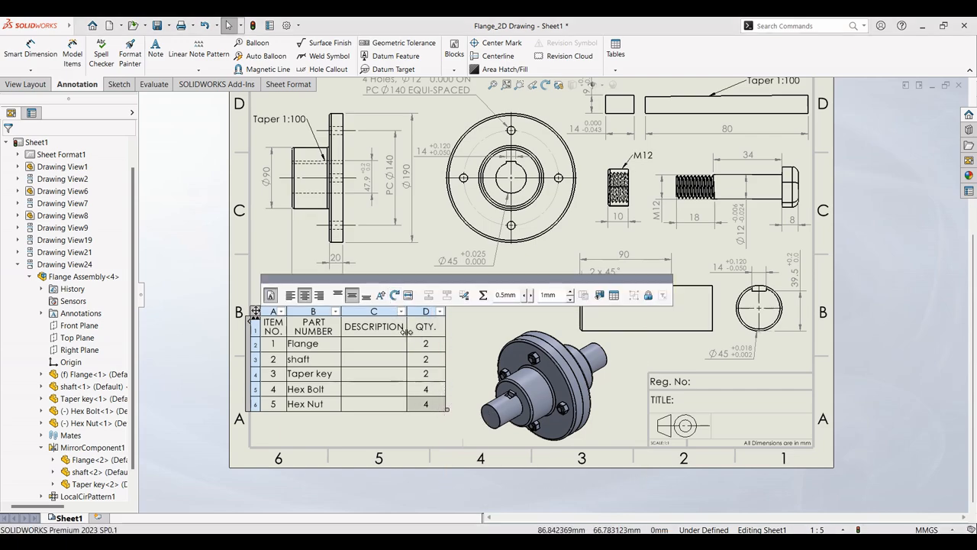
left_click_drag(406, 332, 425, 331)
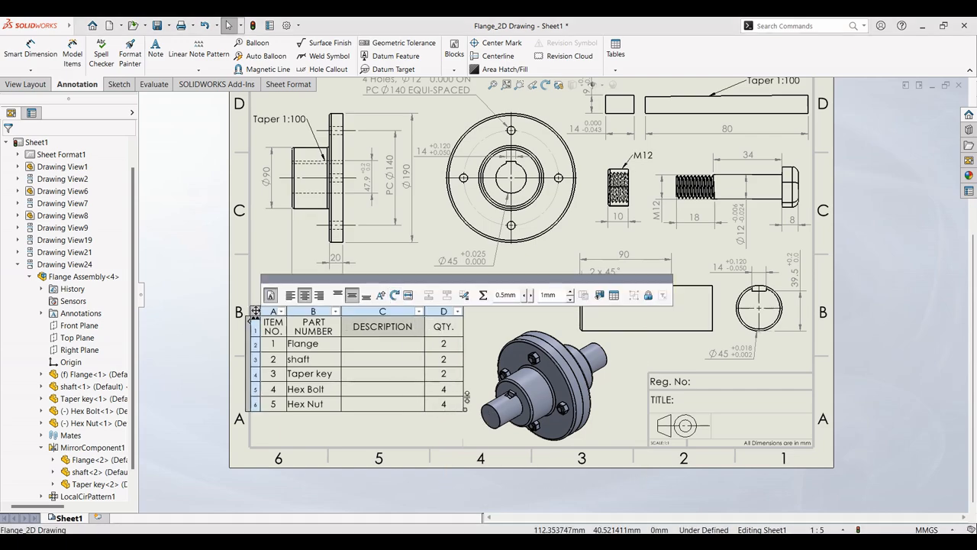
- Check the materials in the lab manual's parts list, then override the linked Hex Nut description in the bill of materials with Fe 410 W
left_click(630, 541)
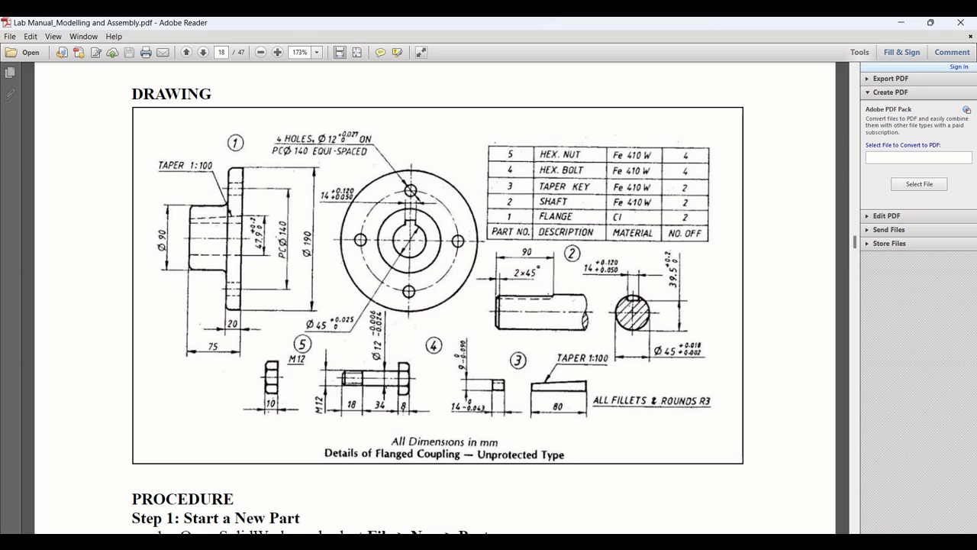
left_click(630, 541)
left_click(631, 541)
left_click(610, 541)
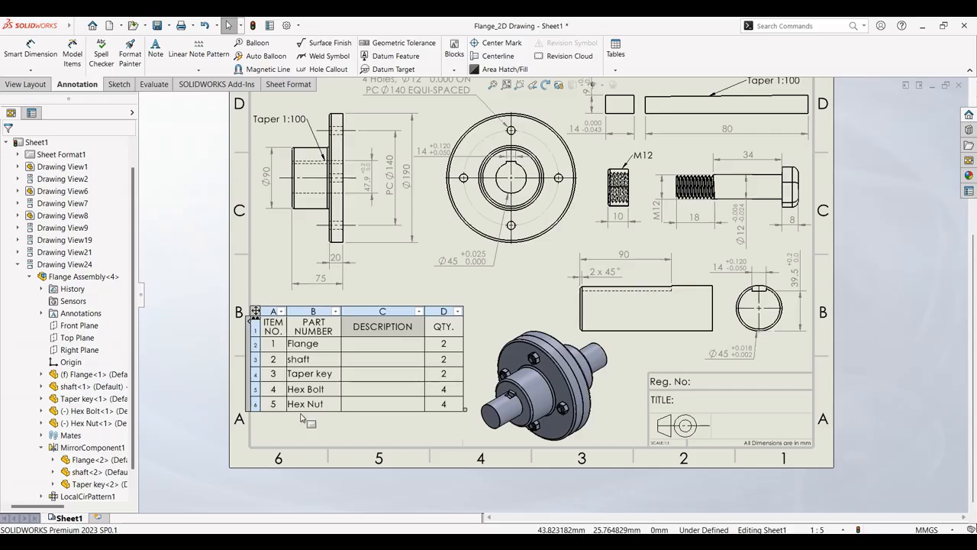
double_click(373, 406)
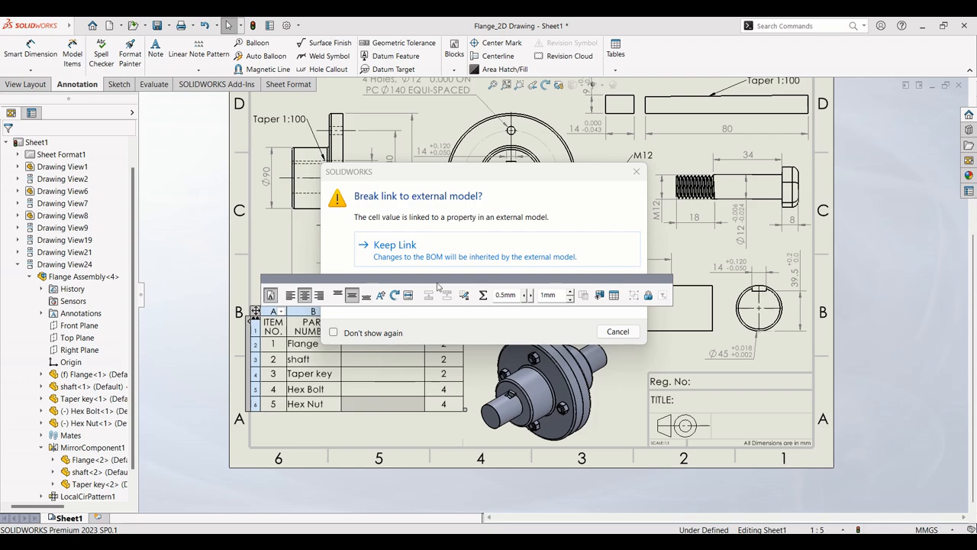
left_click(405, 280)
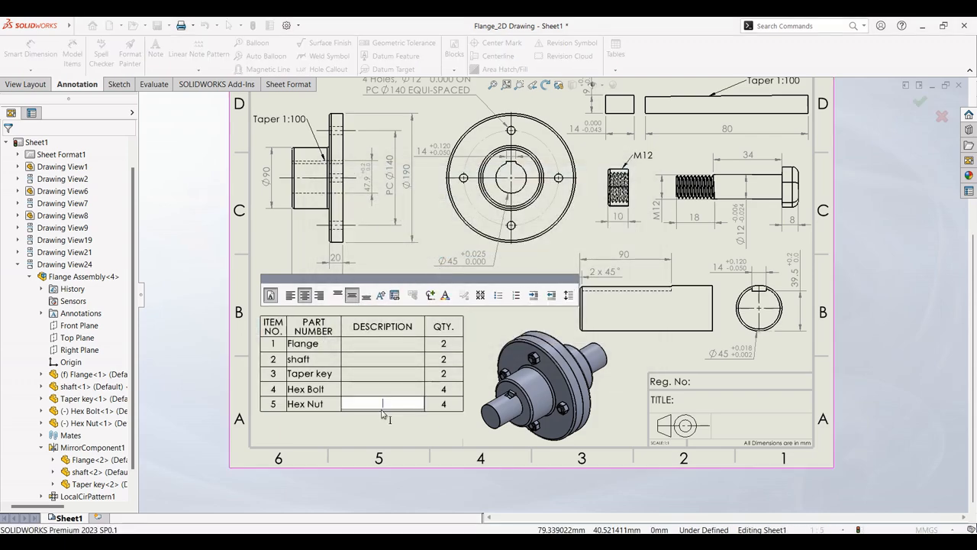
type("Fe 410 W")
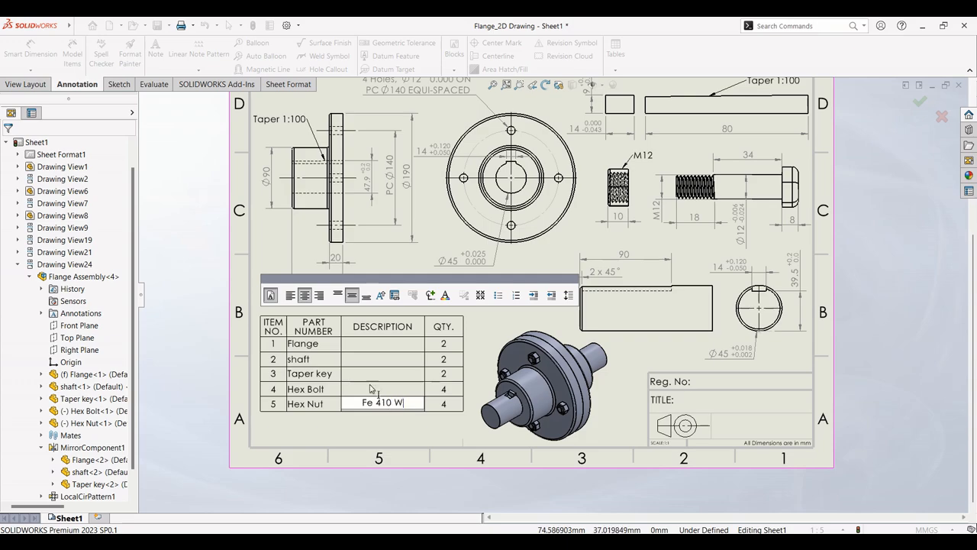
- Break the links of the Hex Bolt and Taper key description cells and enter Fe 410 W in both
left_click(379, 390)
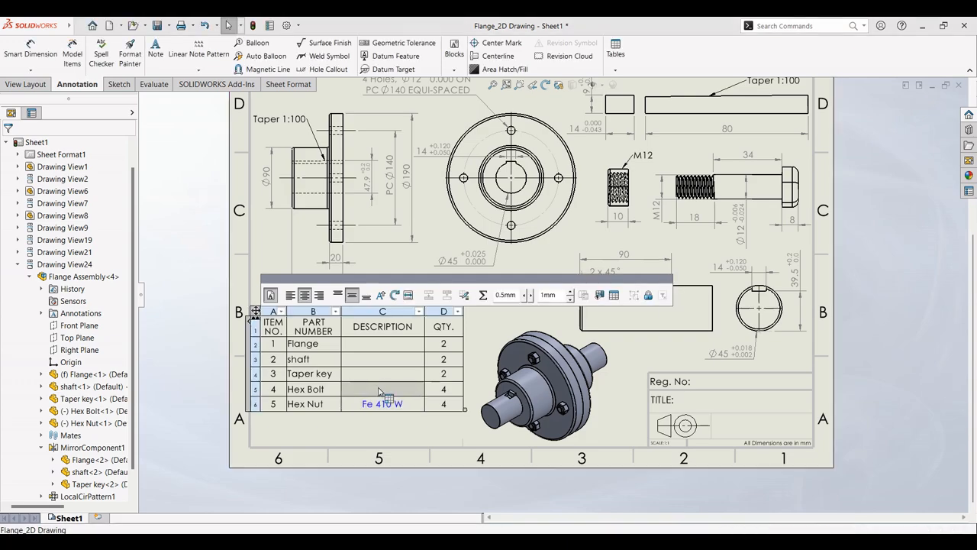
double_click(380, 391)
left_click(400, 343)
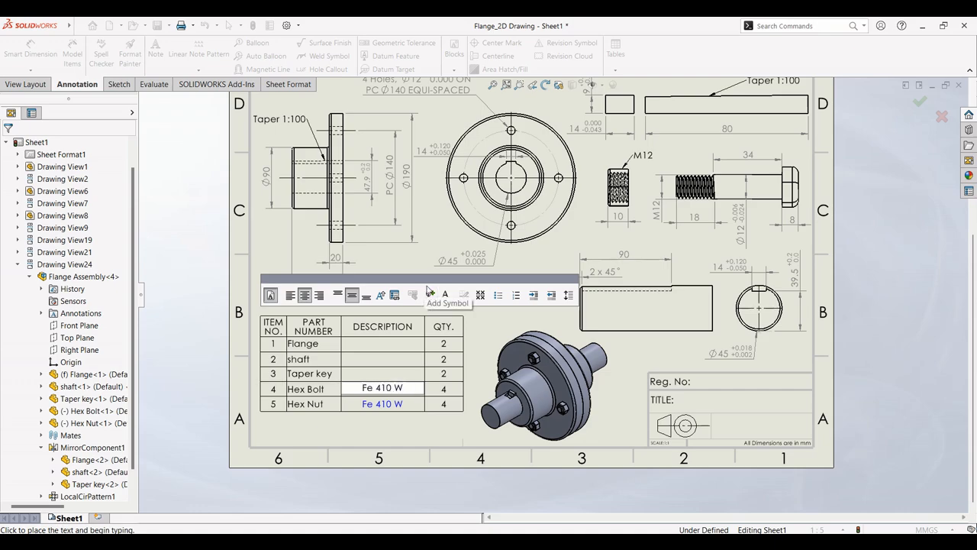
left_click(396, 378)
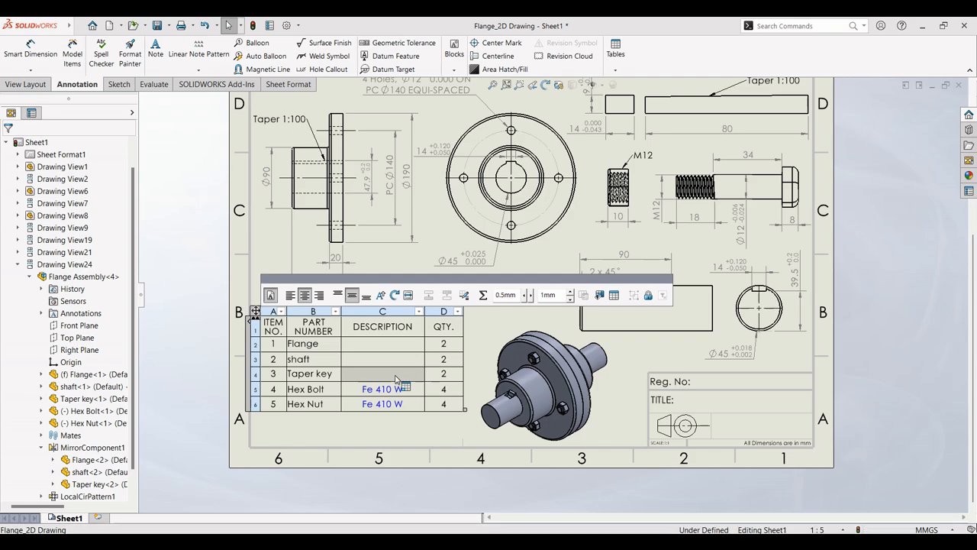
double_click(396, 374)
left_click(397, 343)
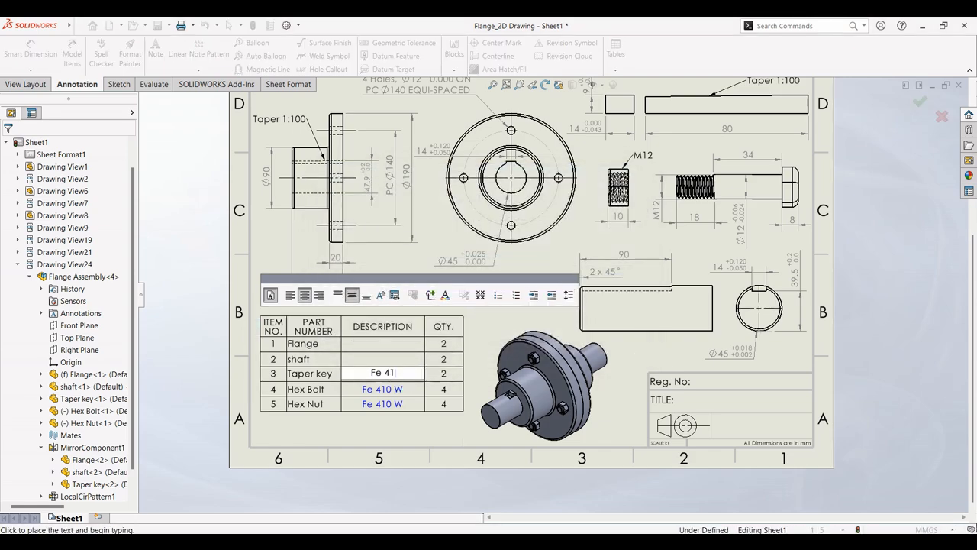
- Override the shaft's linked description in the bill of materials with Fe 410 W
left_click(398, 364)
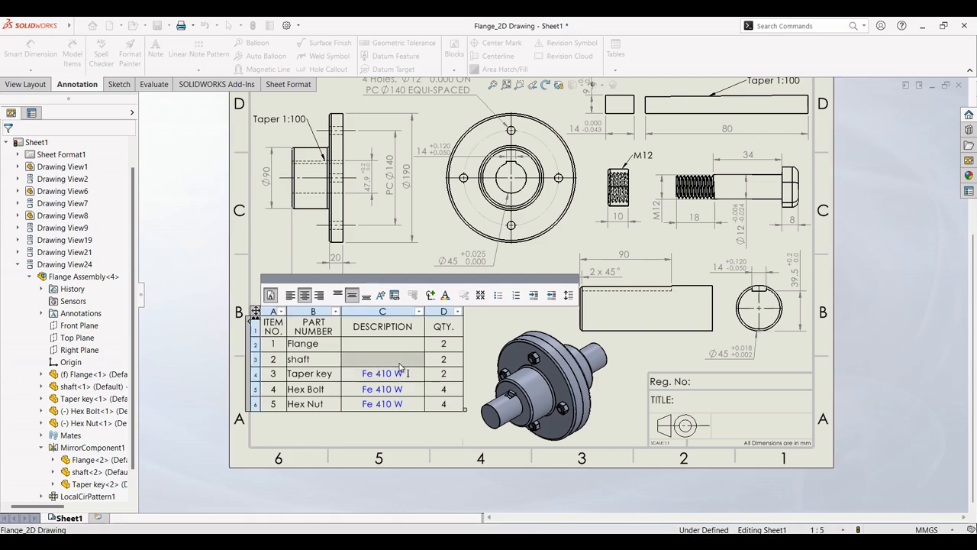
double_click(400, 364)
left_click(426, 295)
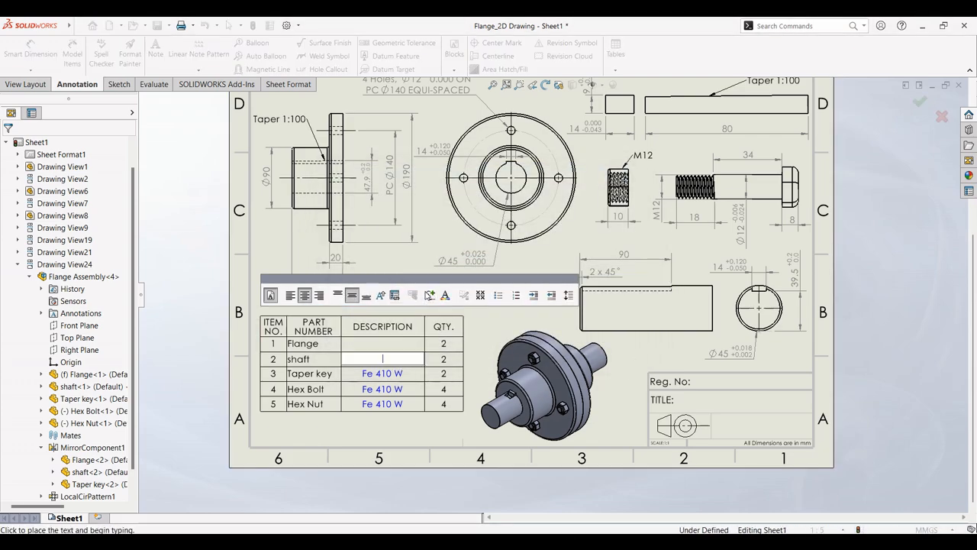
type("Fe 410")
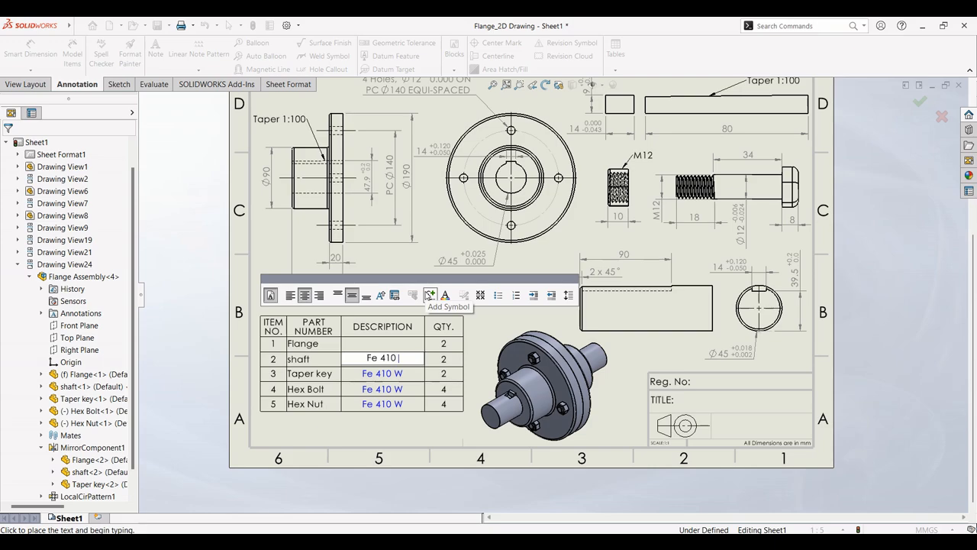
type(" W")
- Break the link of the Flange description cell and enter CI as its material
left_click(400, 345)
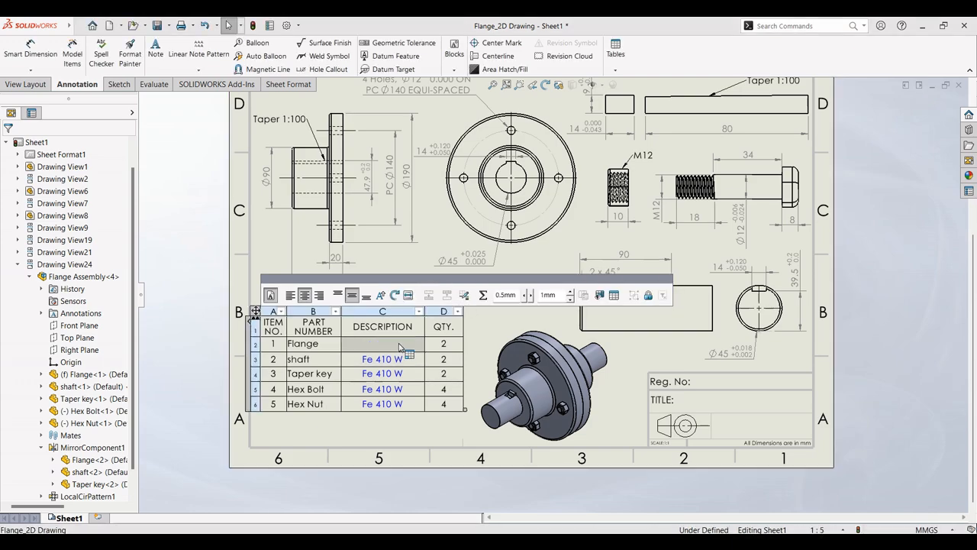
double_click(400, 345)
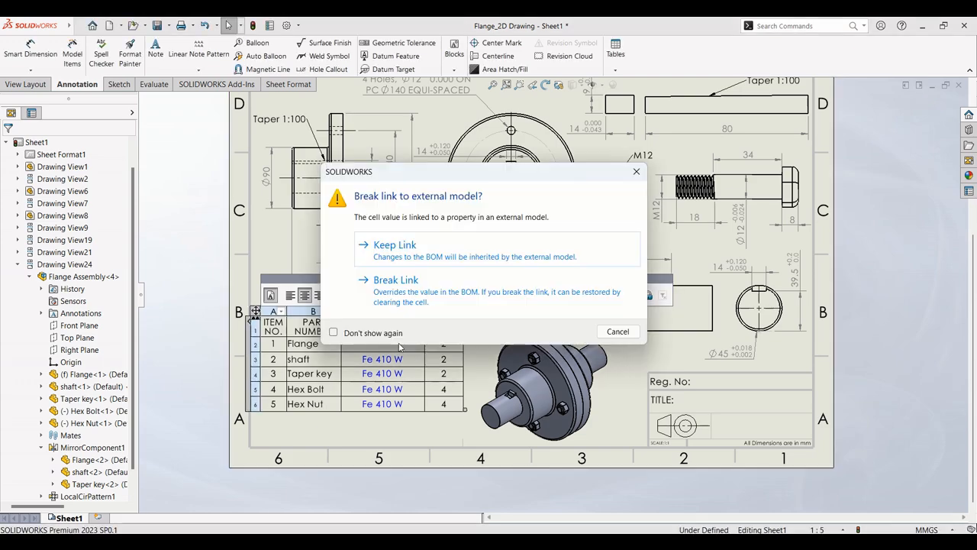
left_click(429, 306)
type("CI")
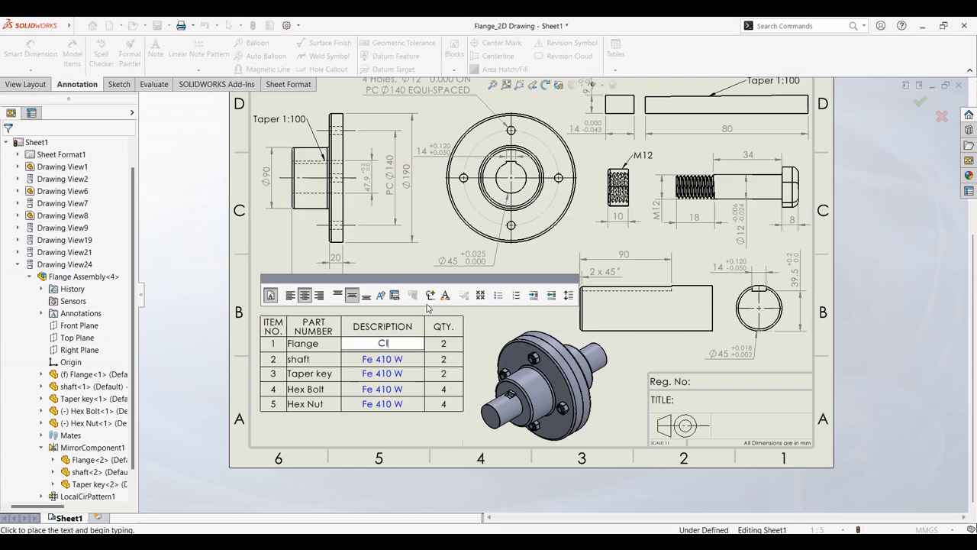
left_click(417, 425)
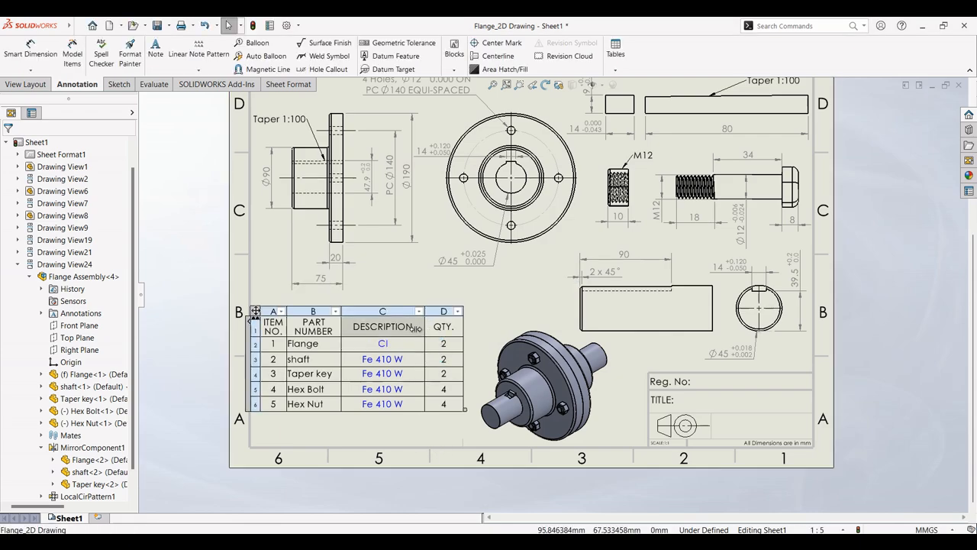
- Narrow the bill of materials' DESCRIPTION column and nudge the table and the assembly view slightly towards each other
left_click_drag(416, 328, 410, 328)
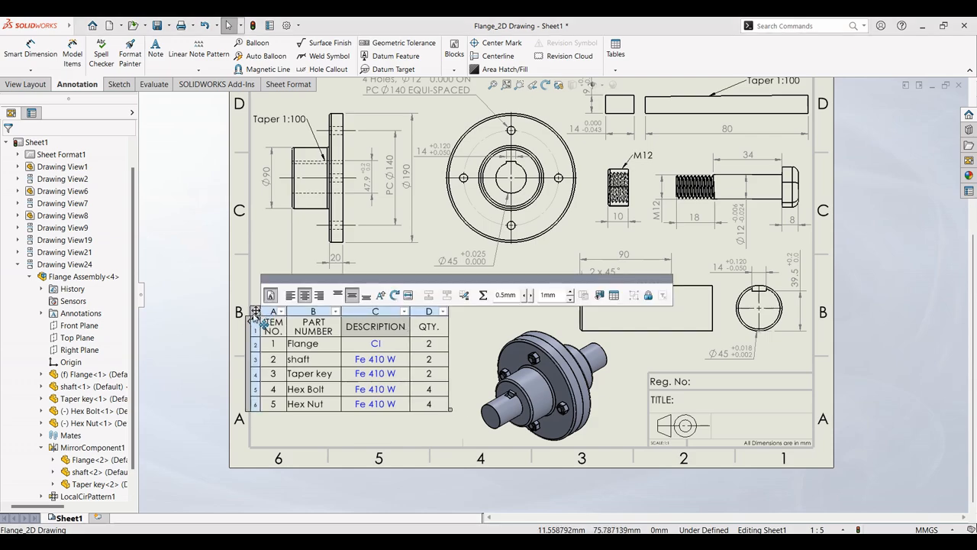
left_click_drag(254, 311, 261, 312)
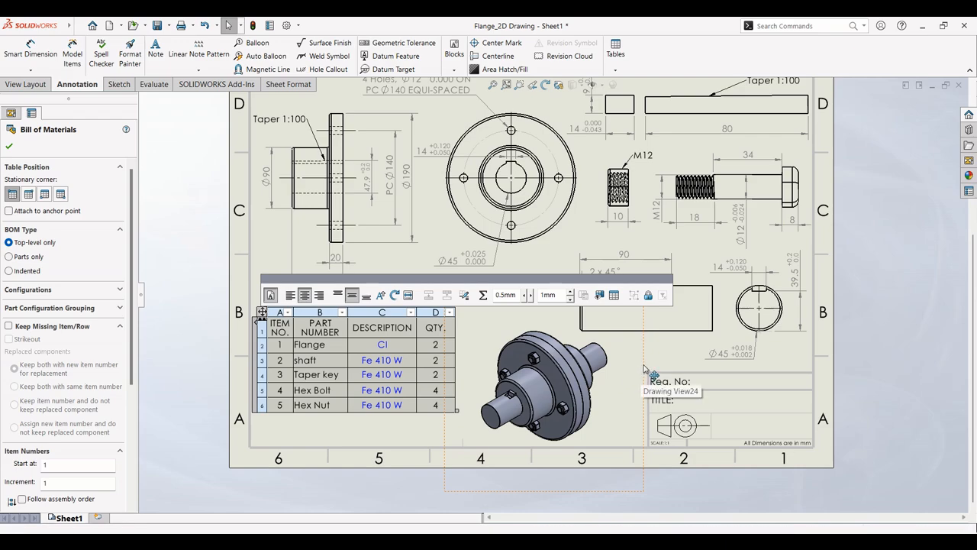
left_click_drag(644, 367, 639, 366)
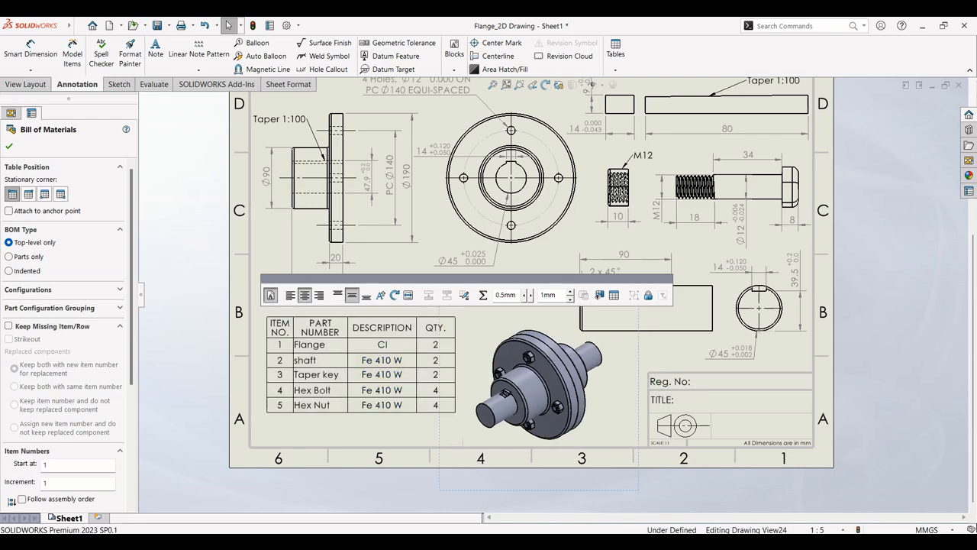
left_click(771, 416)
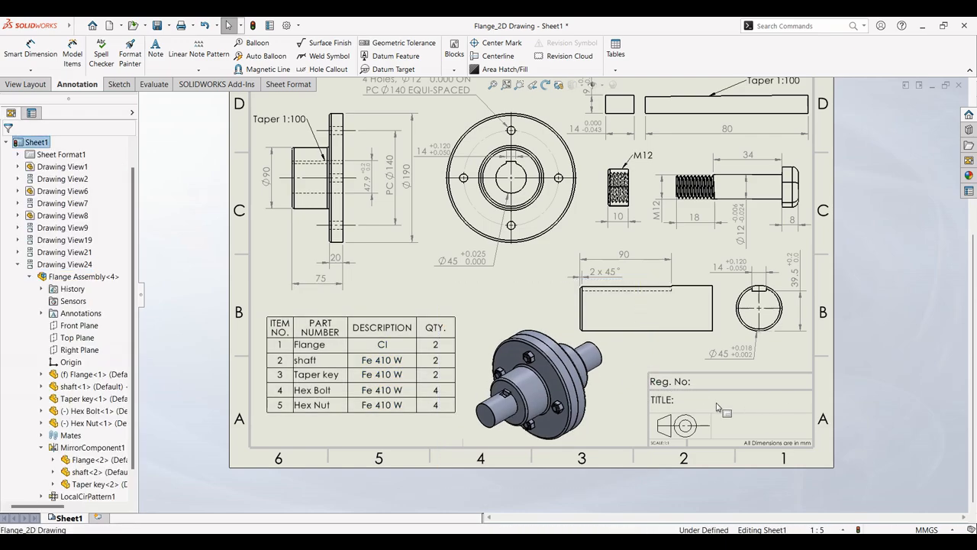
- Open the sheet format for editing and add a note reading Flange Coupling beside TITLE in the title block
right_click(408, 277)
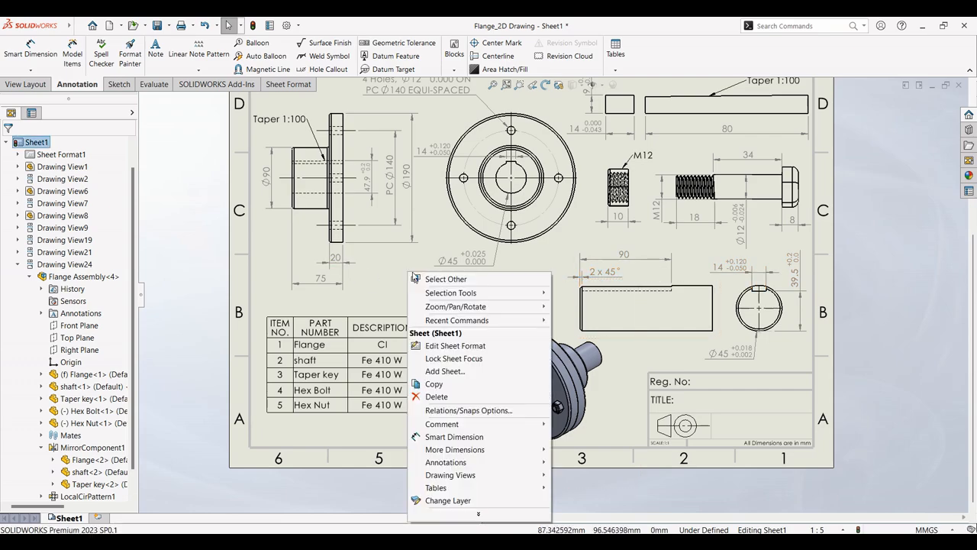
left_click(473, 347)
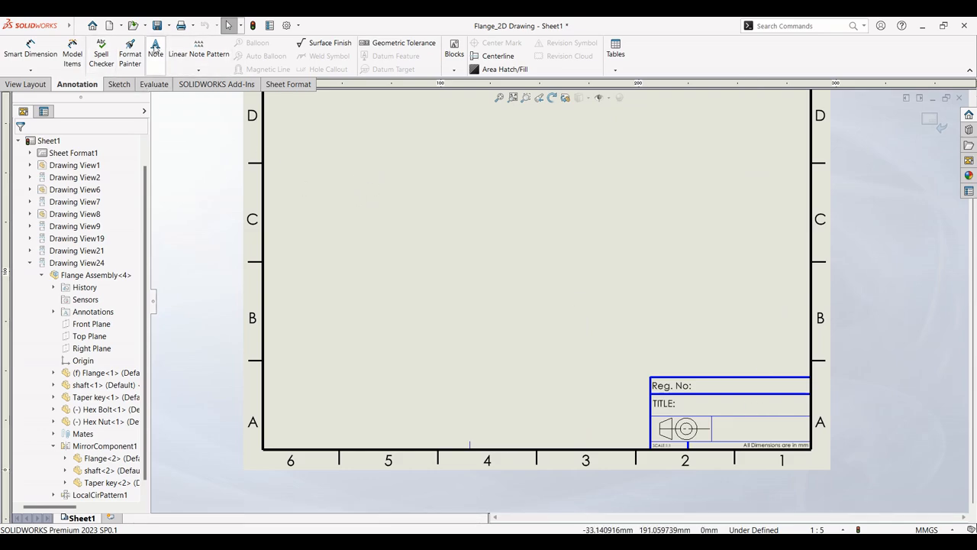
left_click(155, 47)
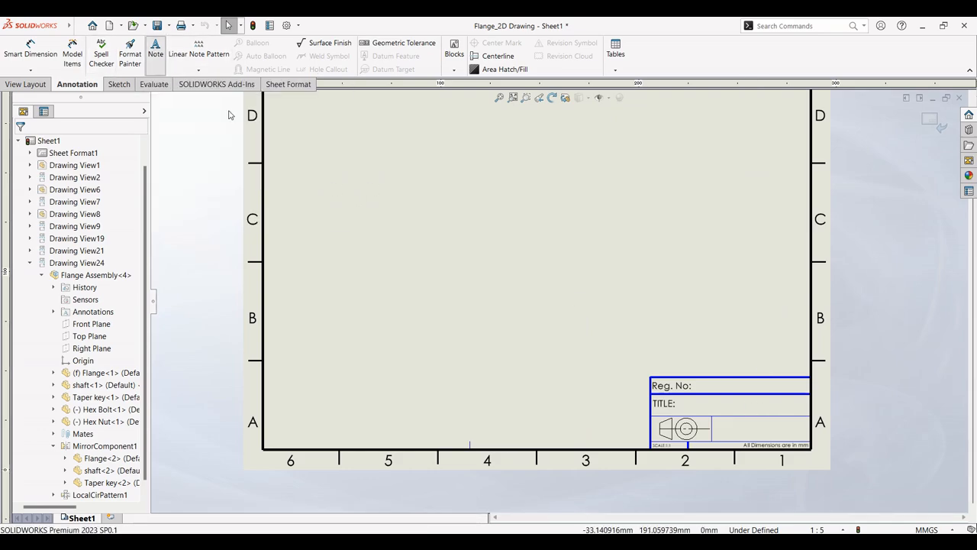
left_click(692, 403)
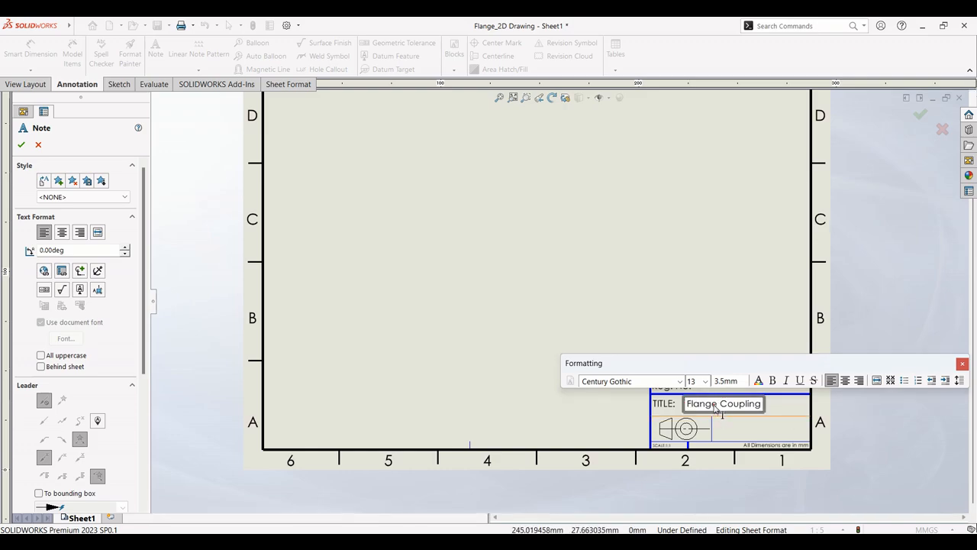
- Set the Flange Coupling note's font size to 14 and finish the Note command without placing another copy
left_click_drag(691, 404, 758, 414)
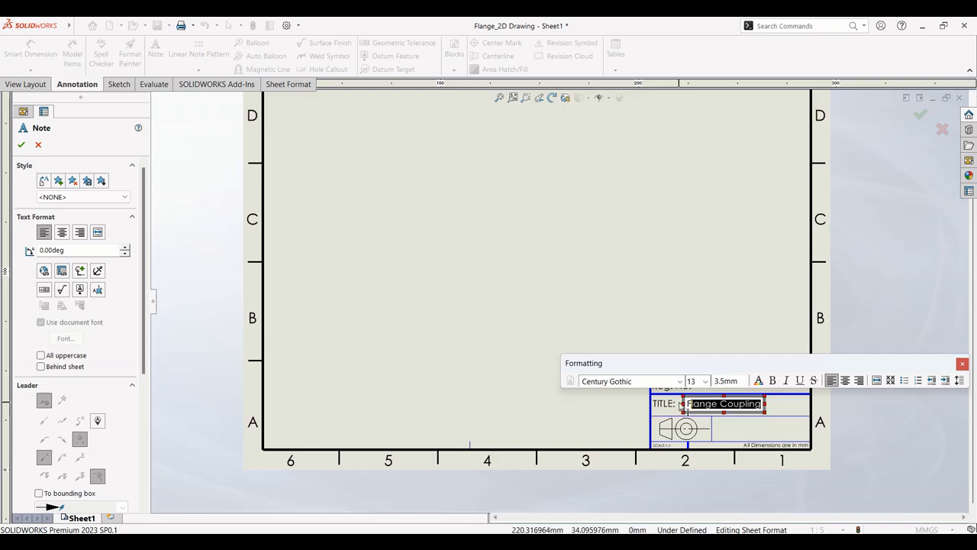
left_click_drag(684, 403, 763, 404)
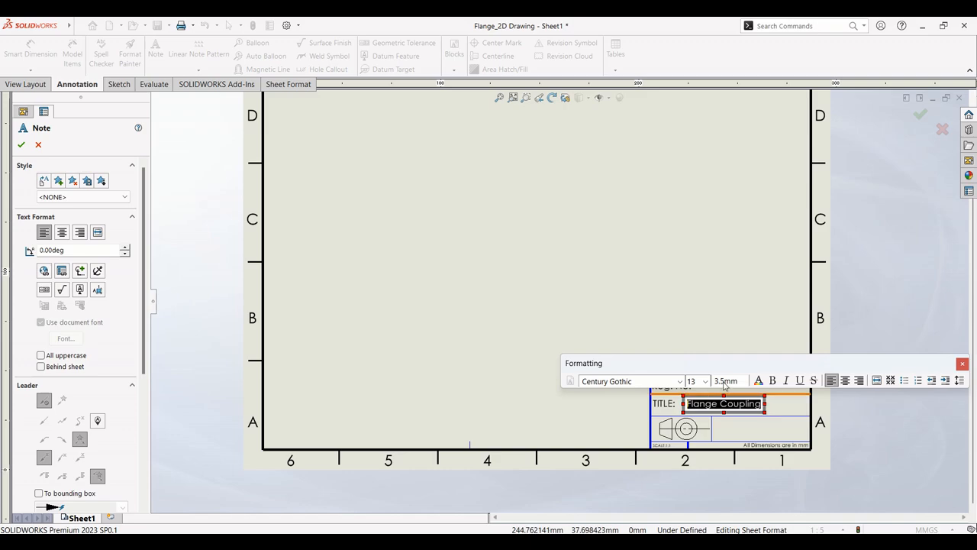
left_click(705, 381)
left_click(692, 445)
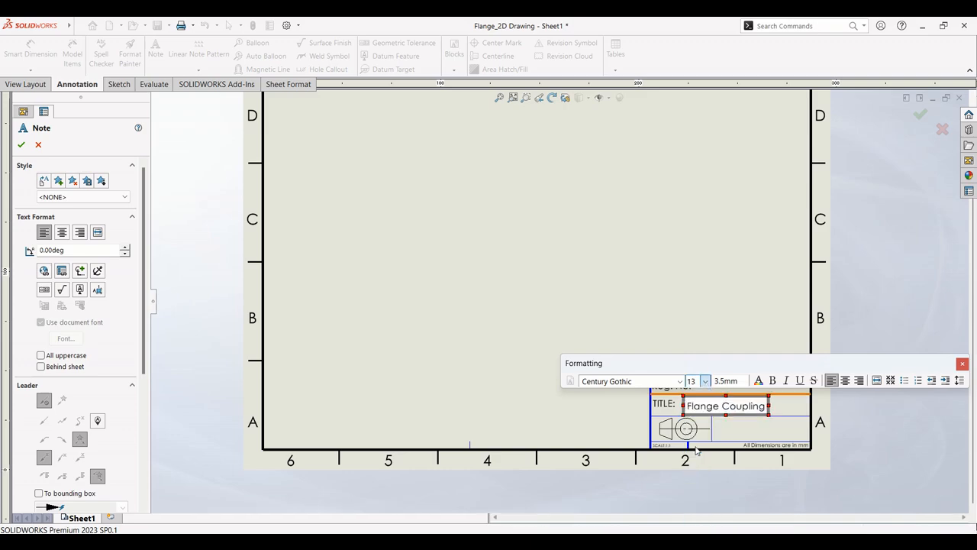
left_click(707, 250)
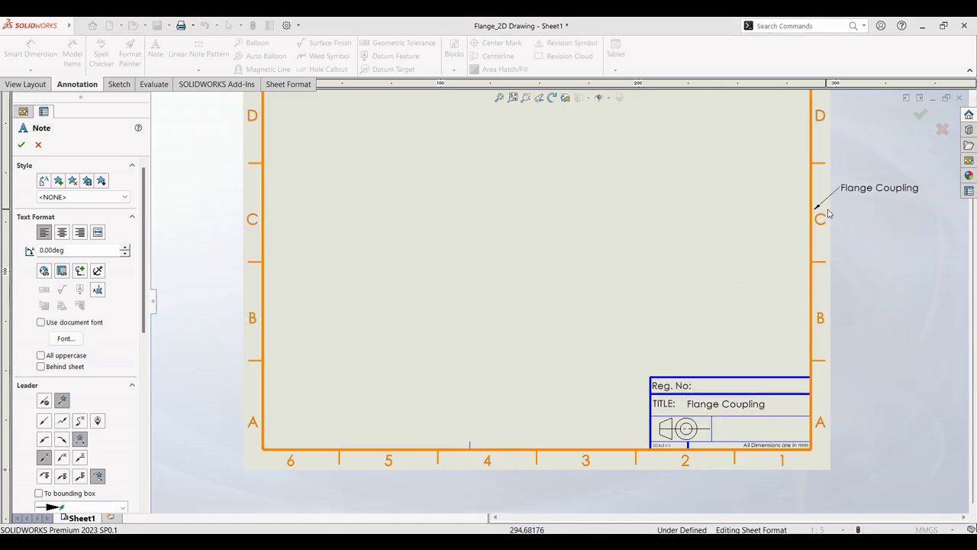
key("Escape")
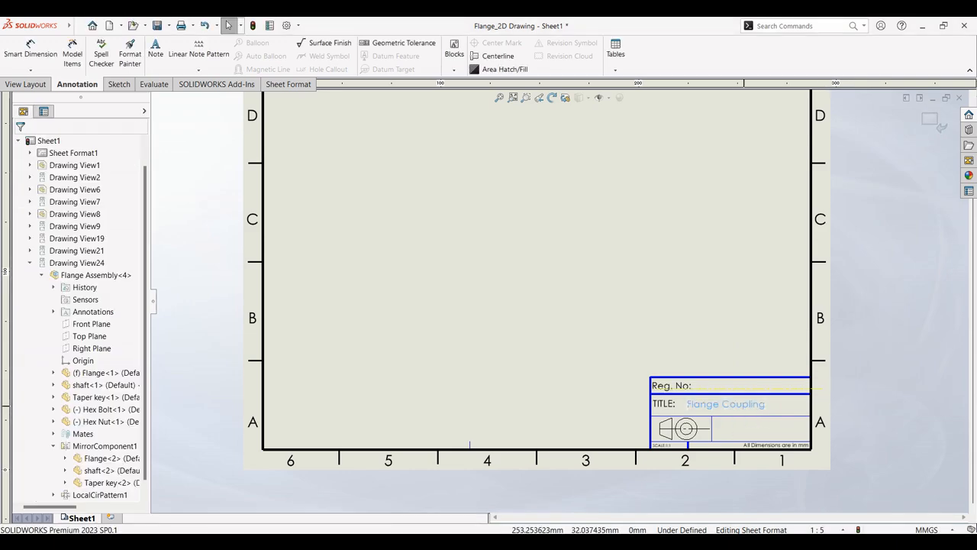
- Make the Flange Coupling title text bold and leave the sheet format to return to the drawing sheet
double_click(746, 409)
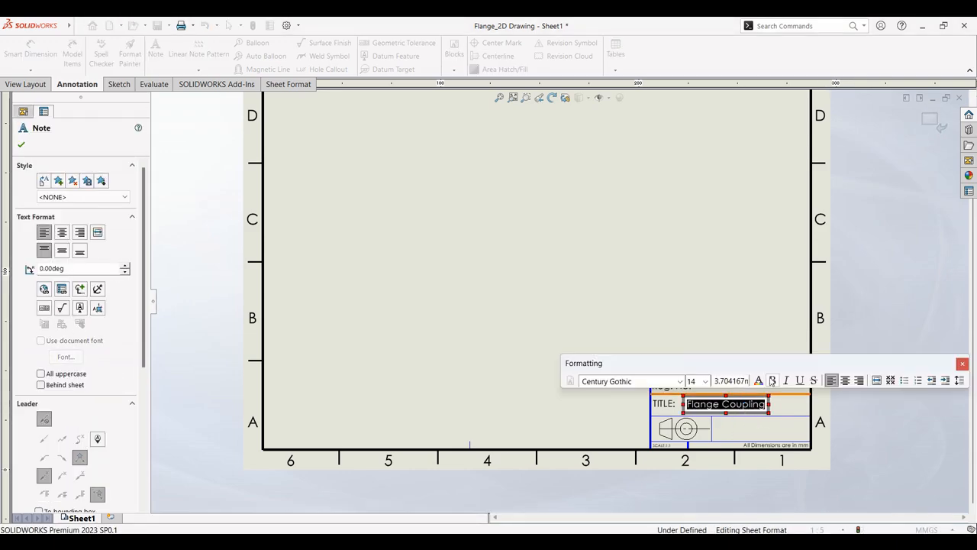
left_click(772, 380)
left_click(710, 330)
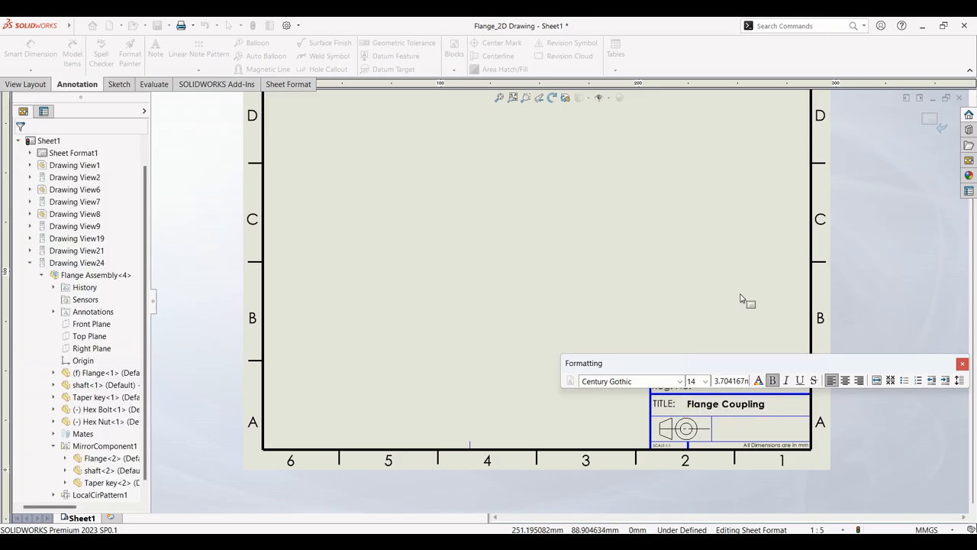
left_click(929, 120)
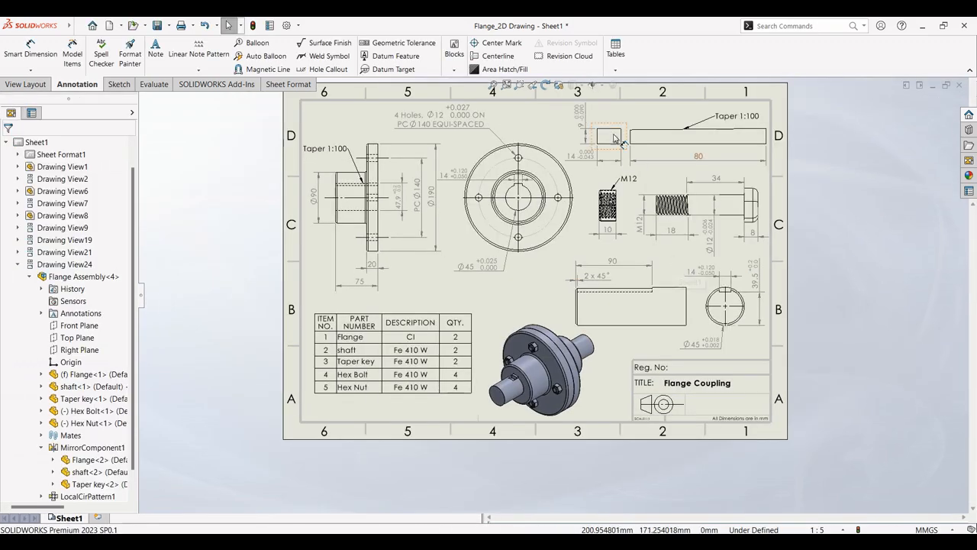
- Look over the completed flange coupling sheet and save the drawing
scroll(613, 140, "up", 1)
scroll(597, 198, "down", 2)
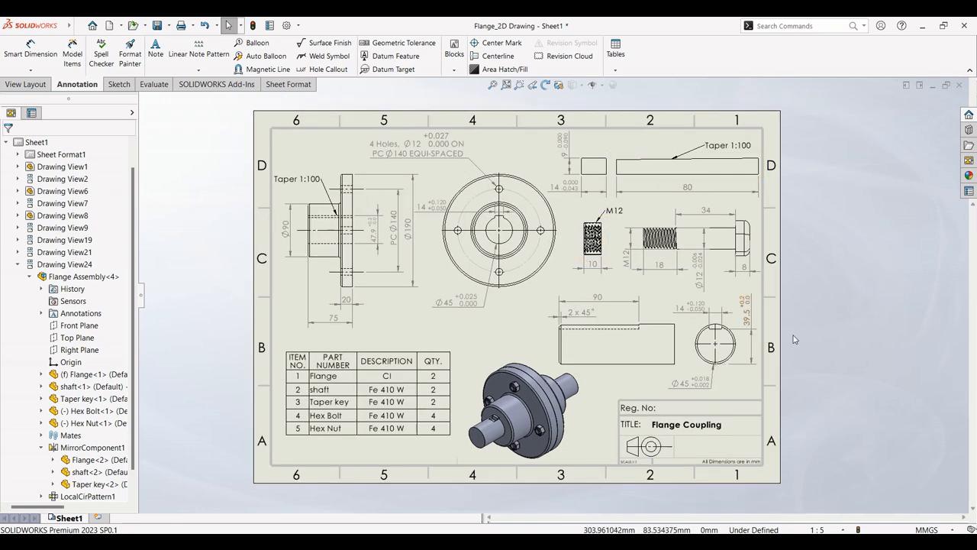
left_click(159, 27)
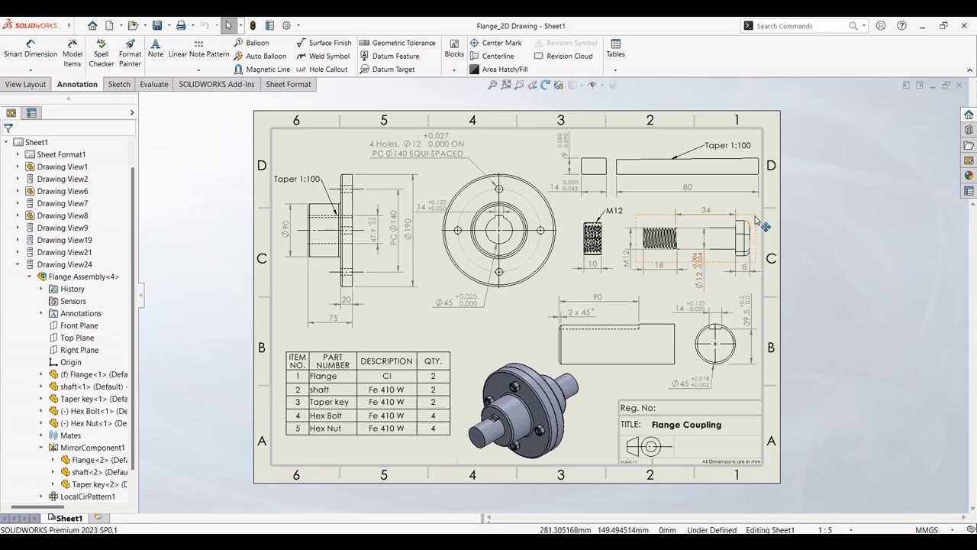
left_click(376, 354)
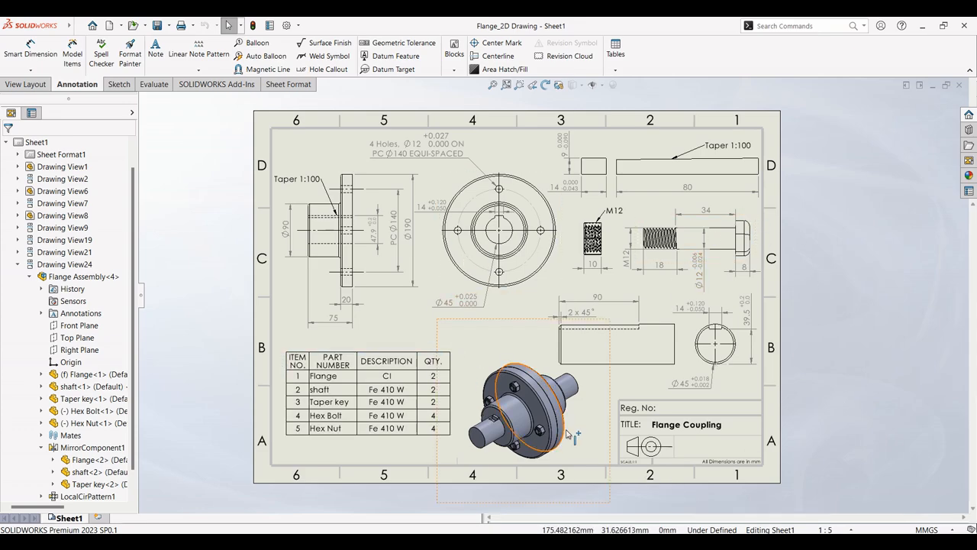